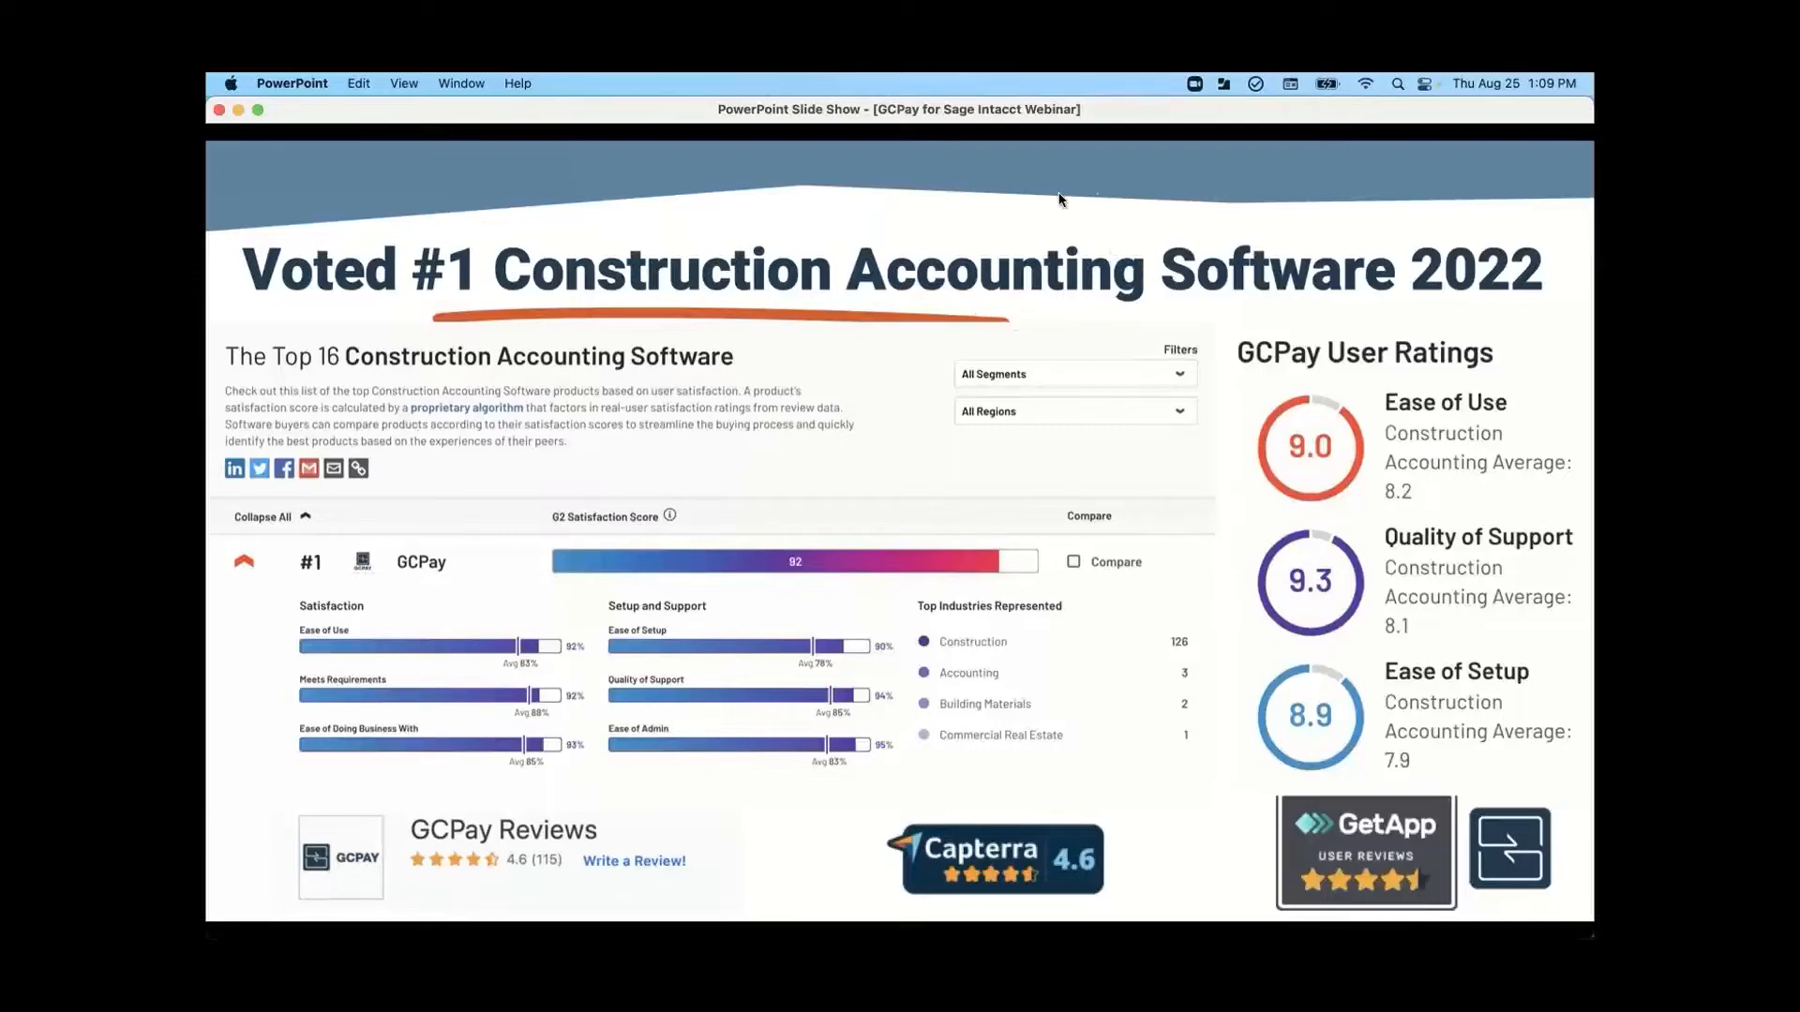
- Advance the slide show to the "Enough talking, let's show you GCPay" slide and end the presentation
click(973, 220)
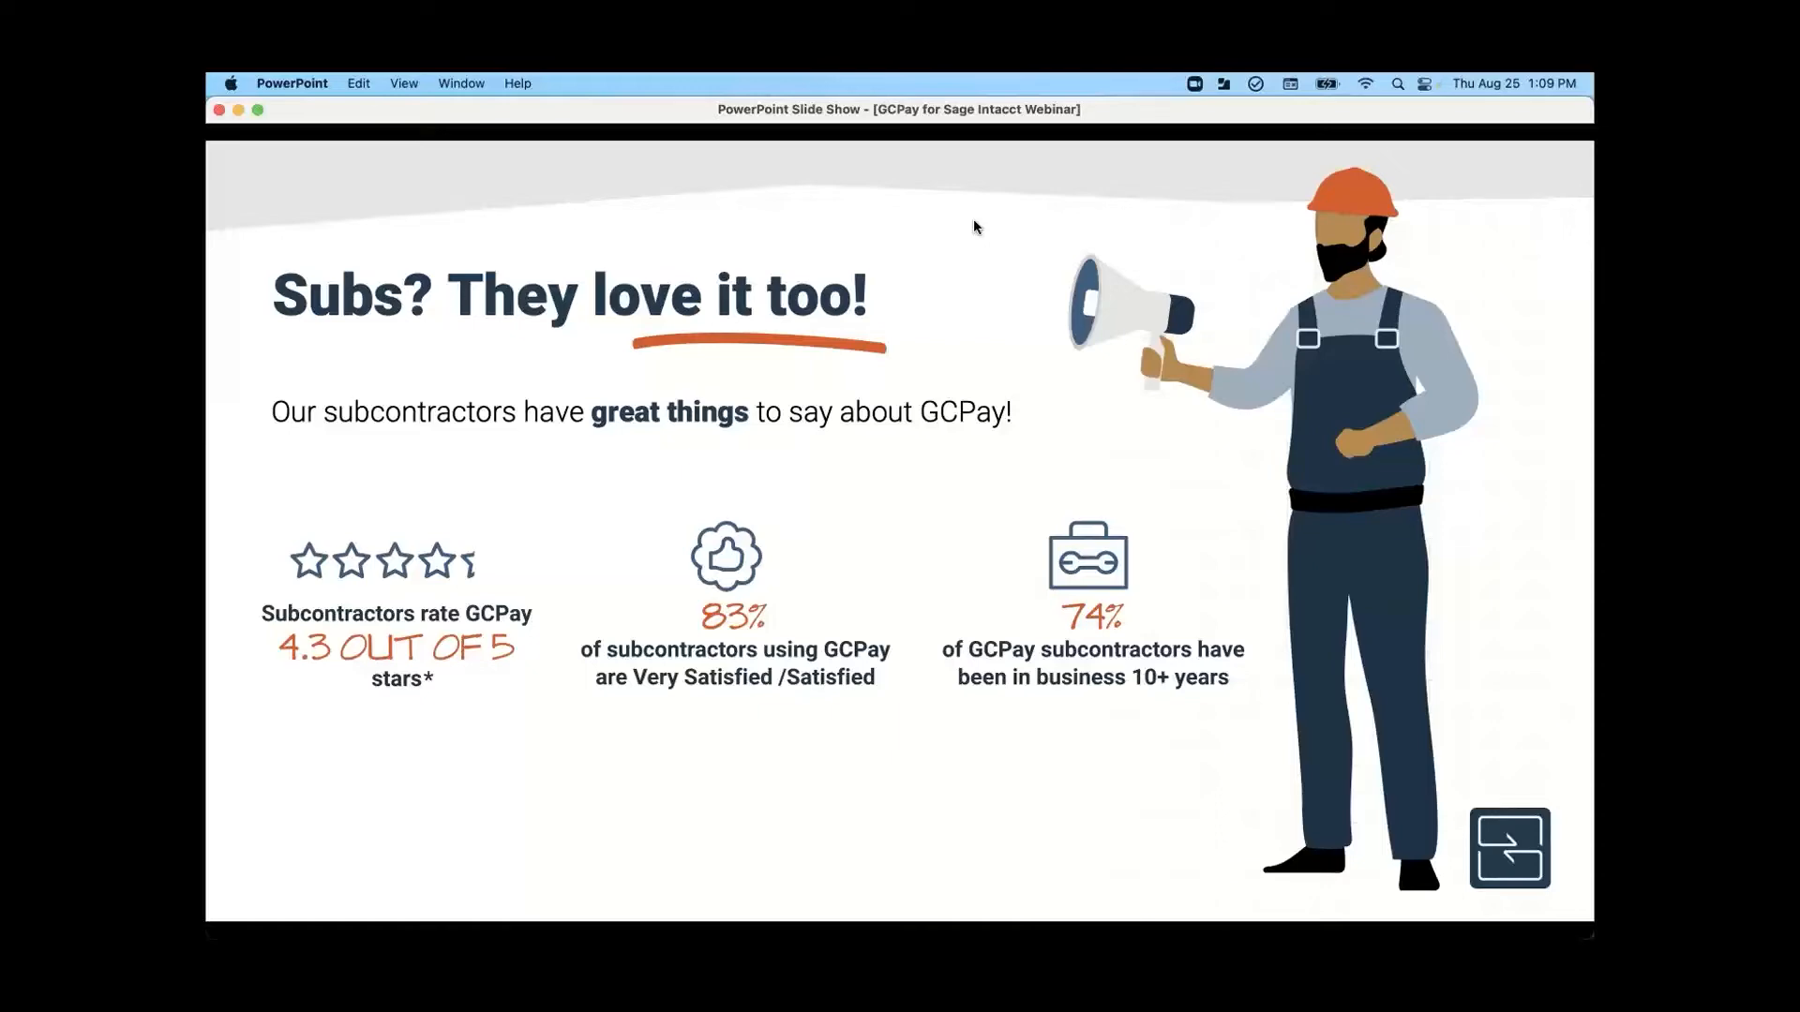
key(Right)
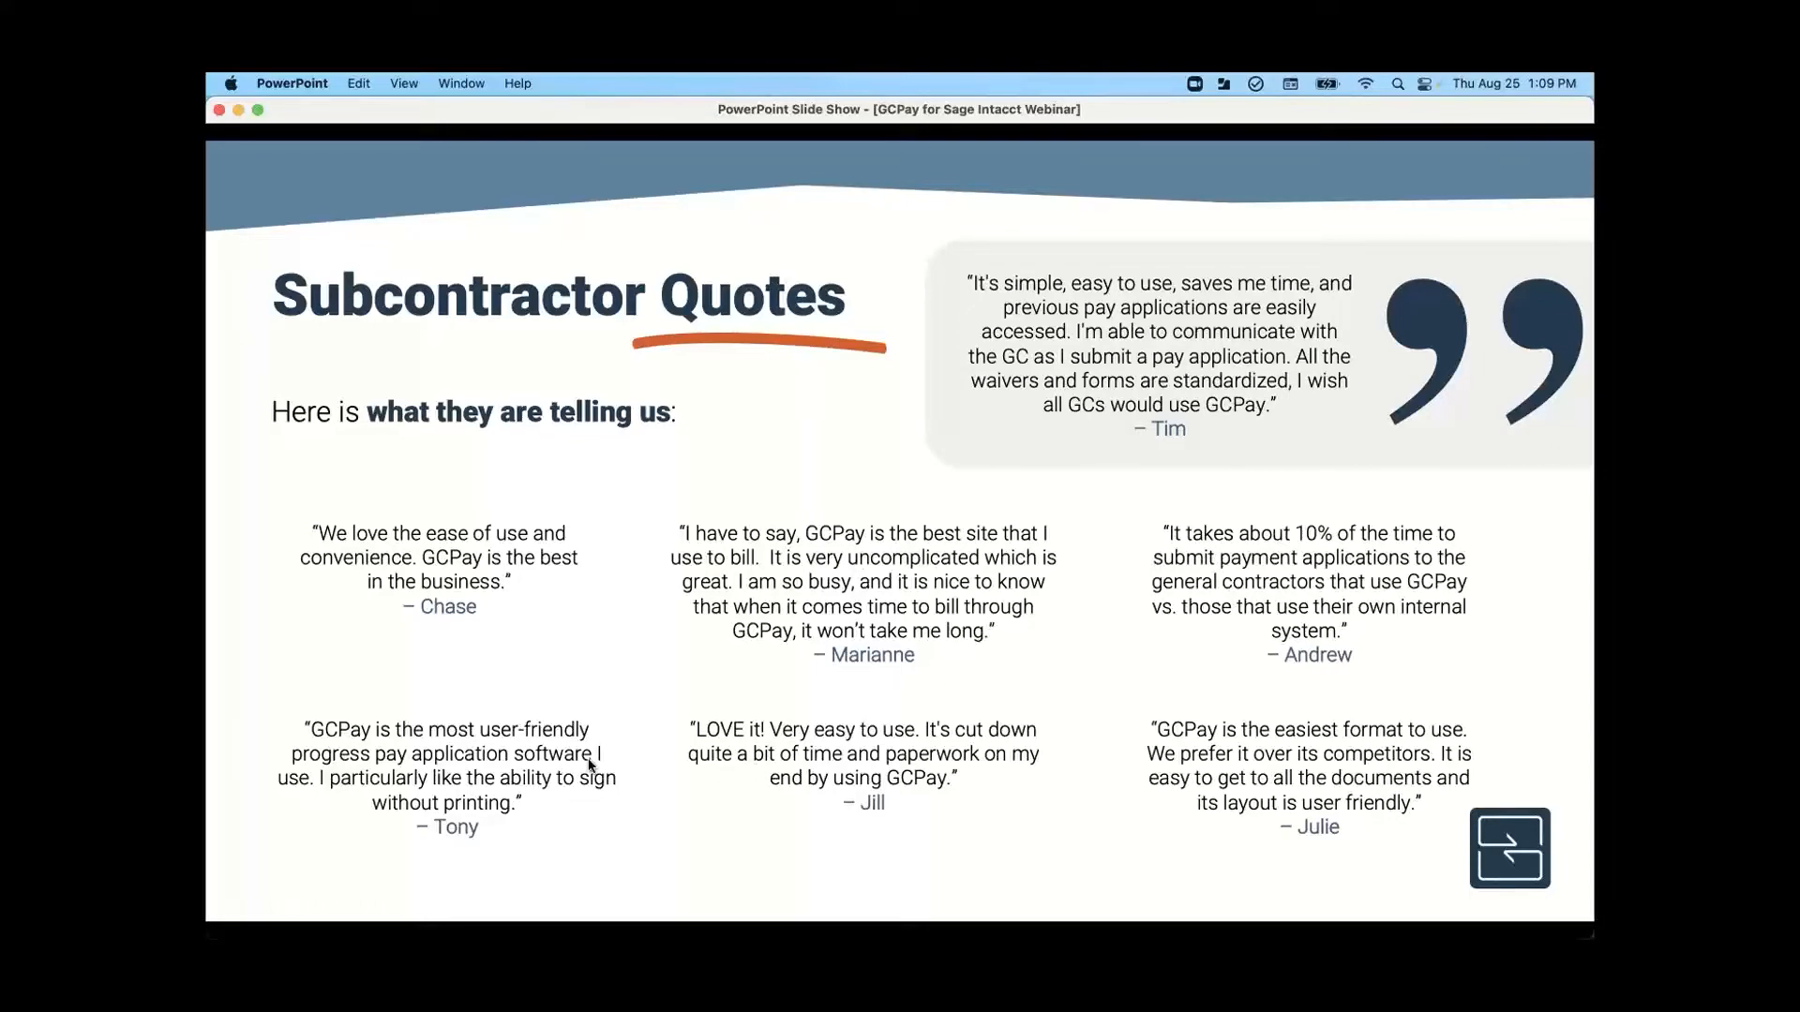
click(733, 755)
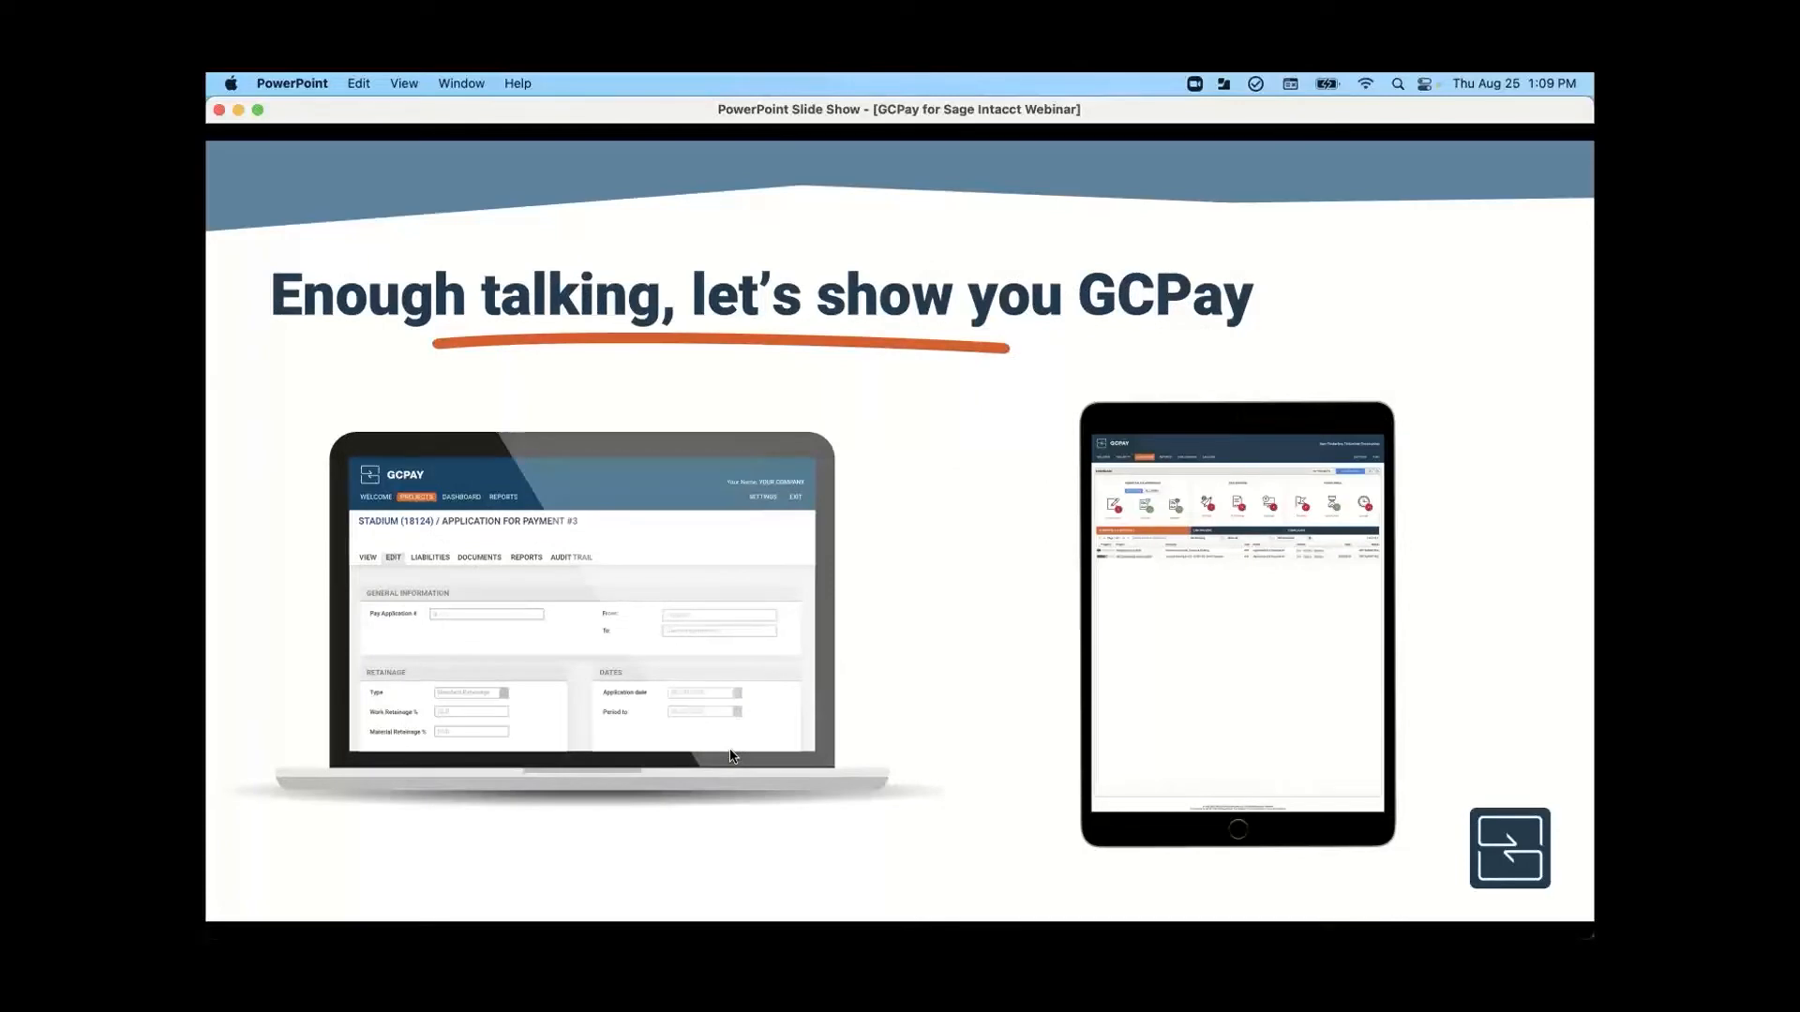
key(Escape)
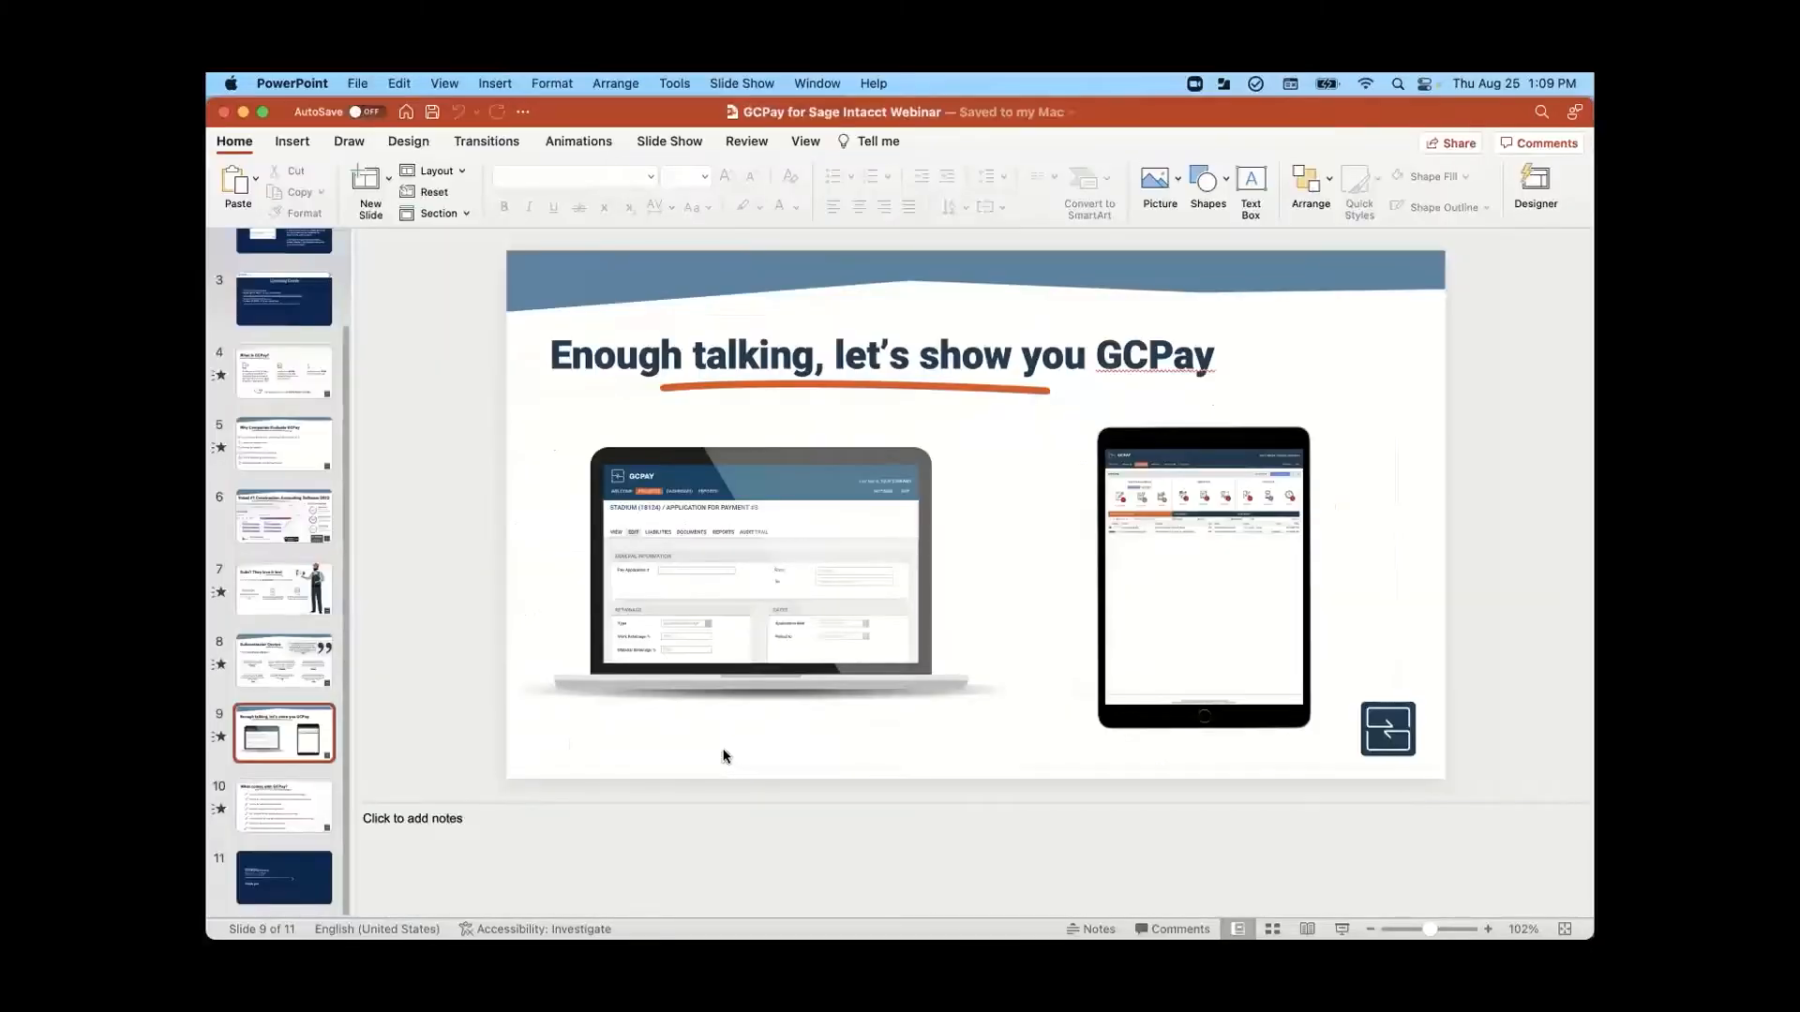
- Switch to the GCPay welcome page in Chrome and briefly highlight the company name in the page header
key(ctrl+Up)
click(729, 353)
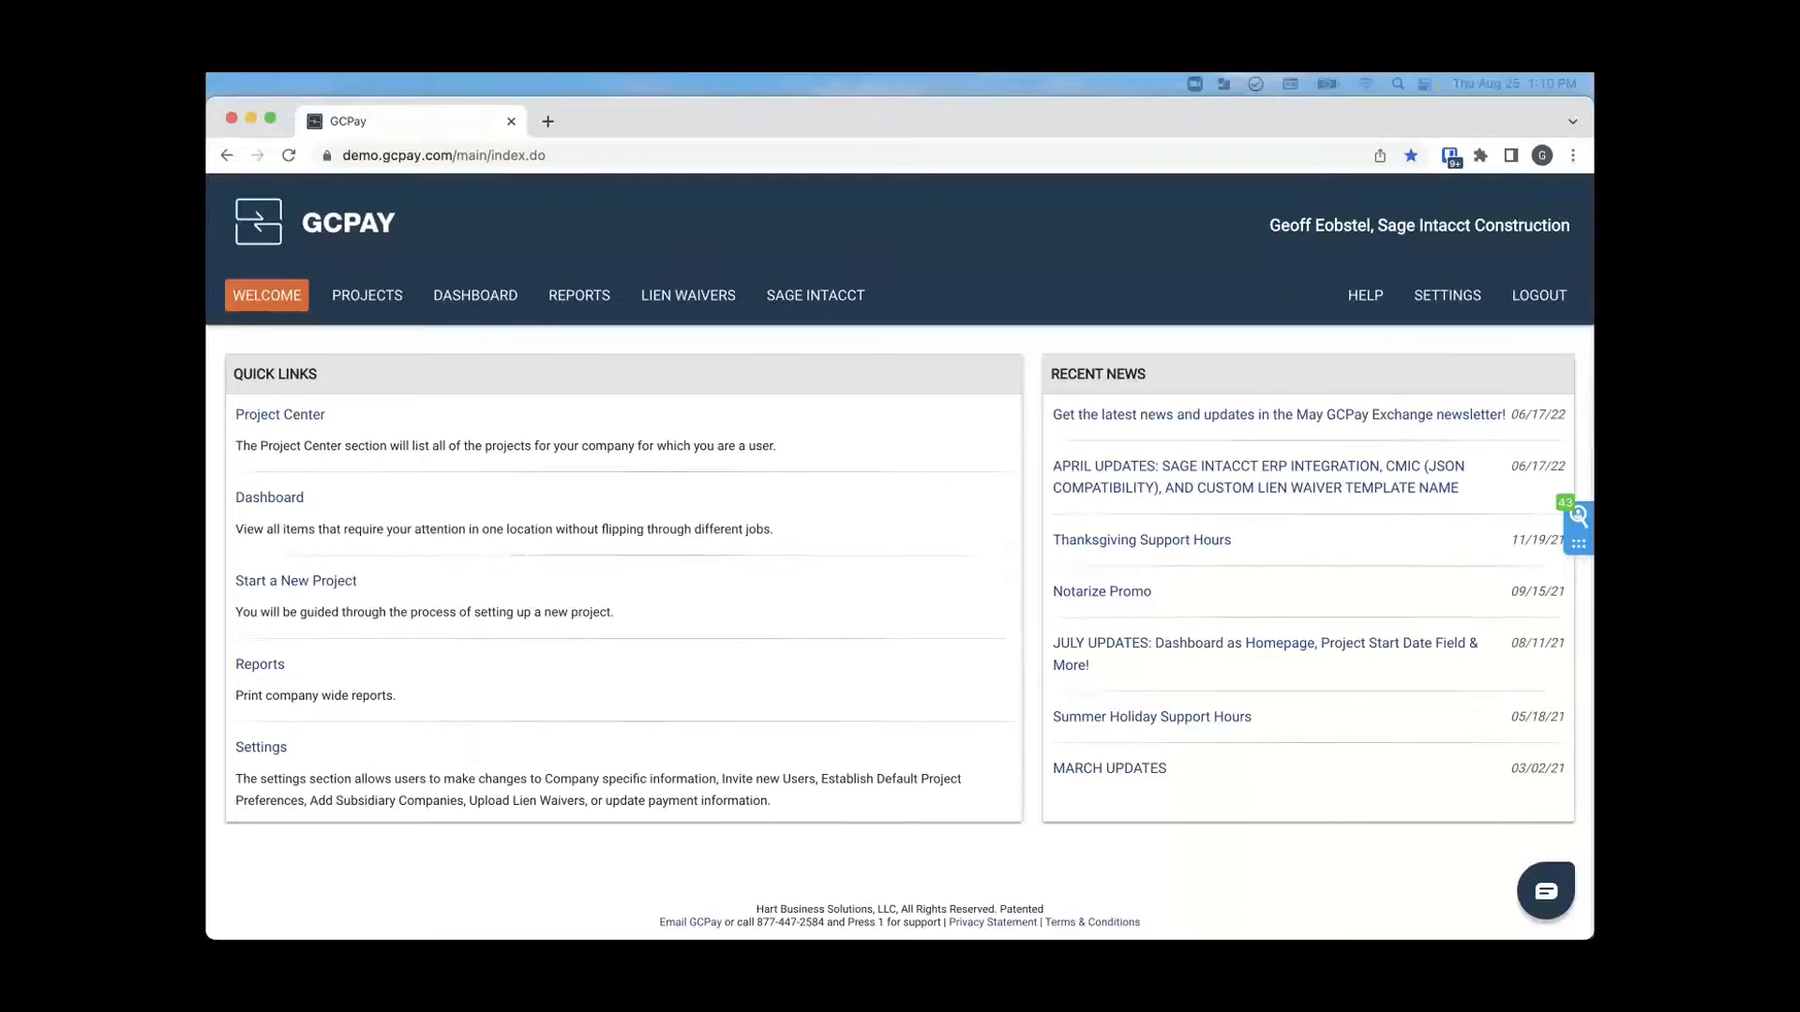
click(727, 119)
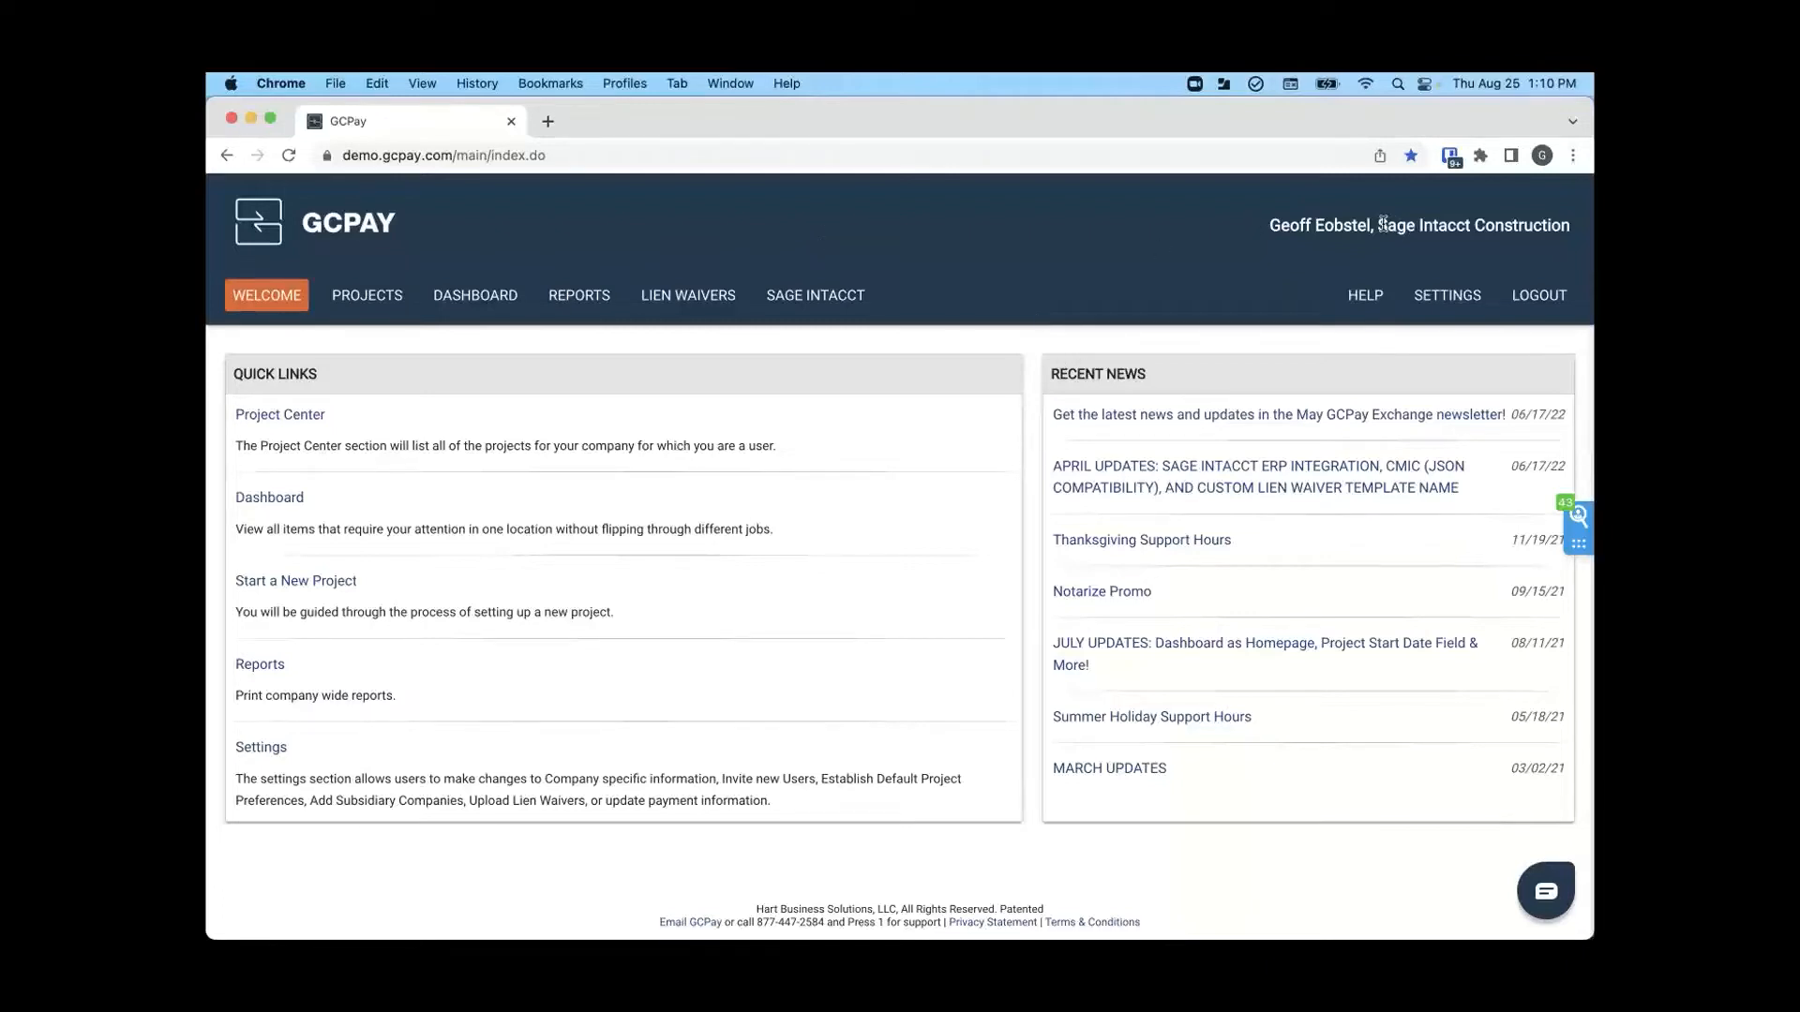
drag(1384, 225, 1568, 223)
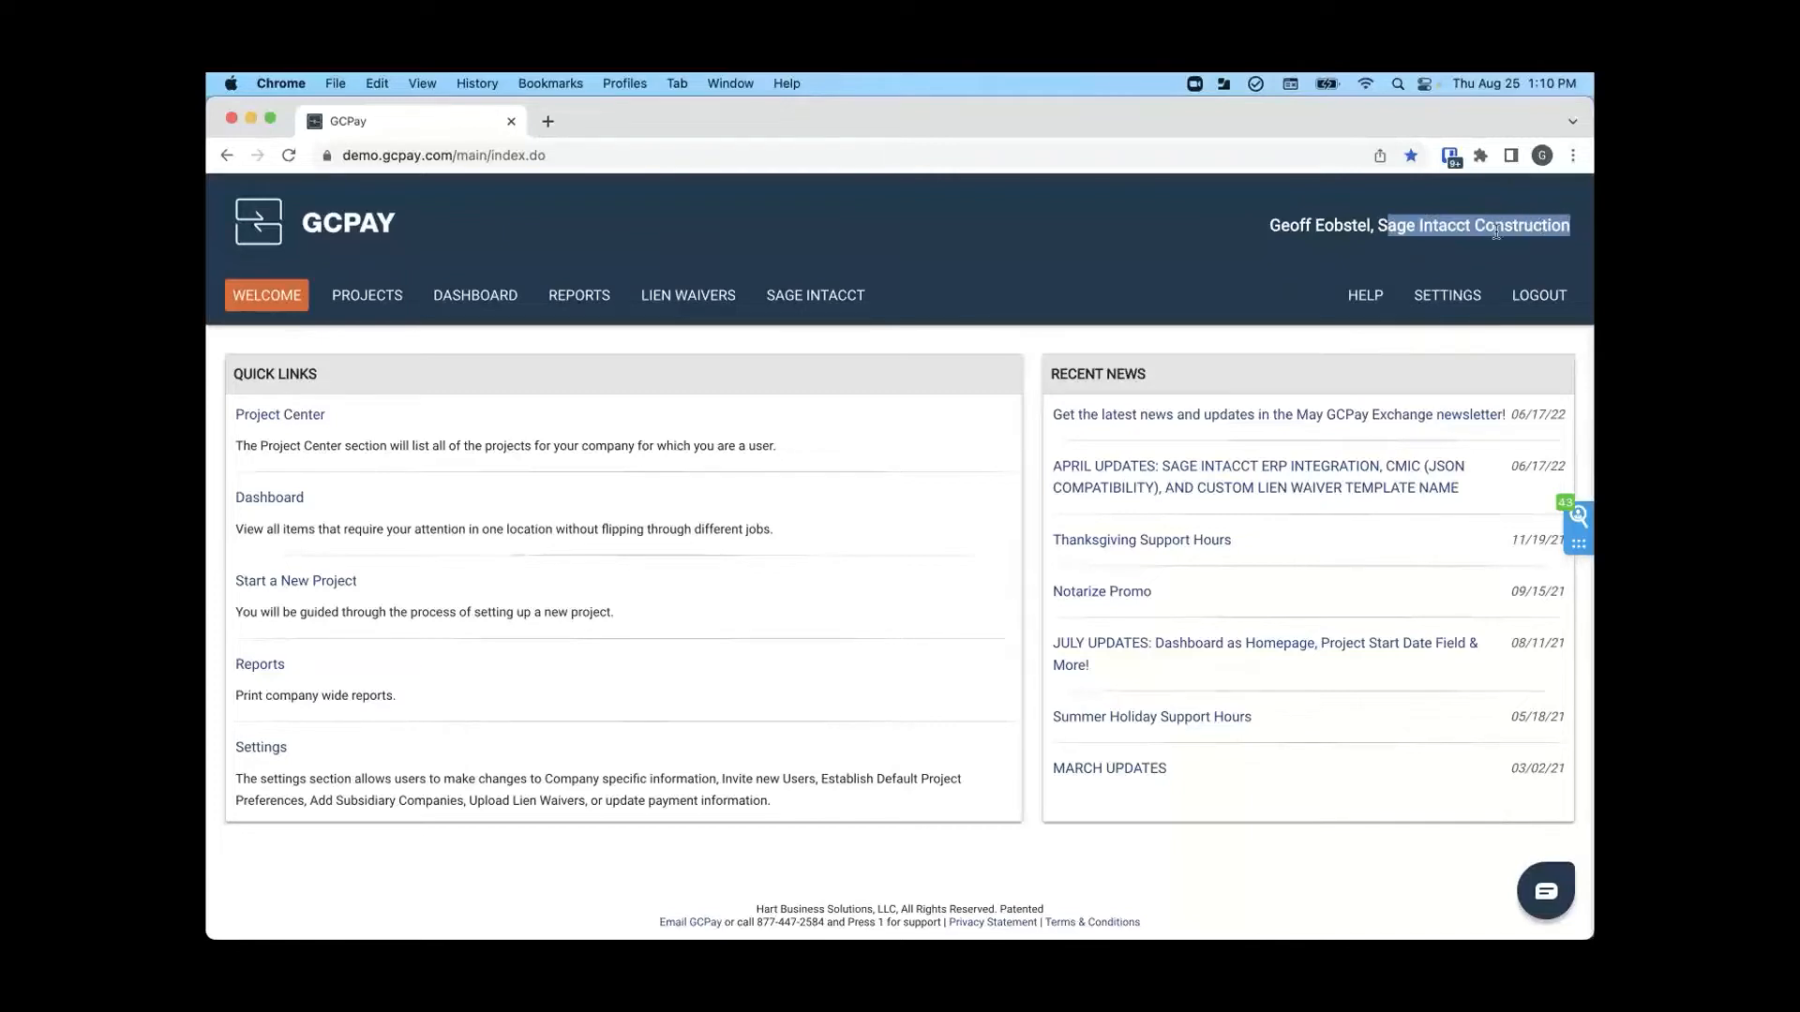
click(1411, 245)
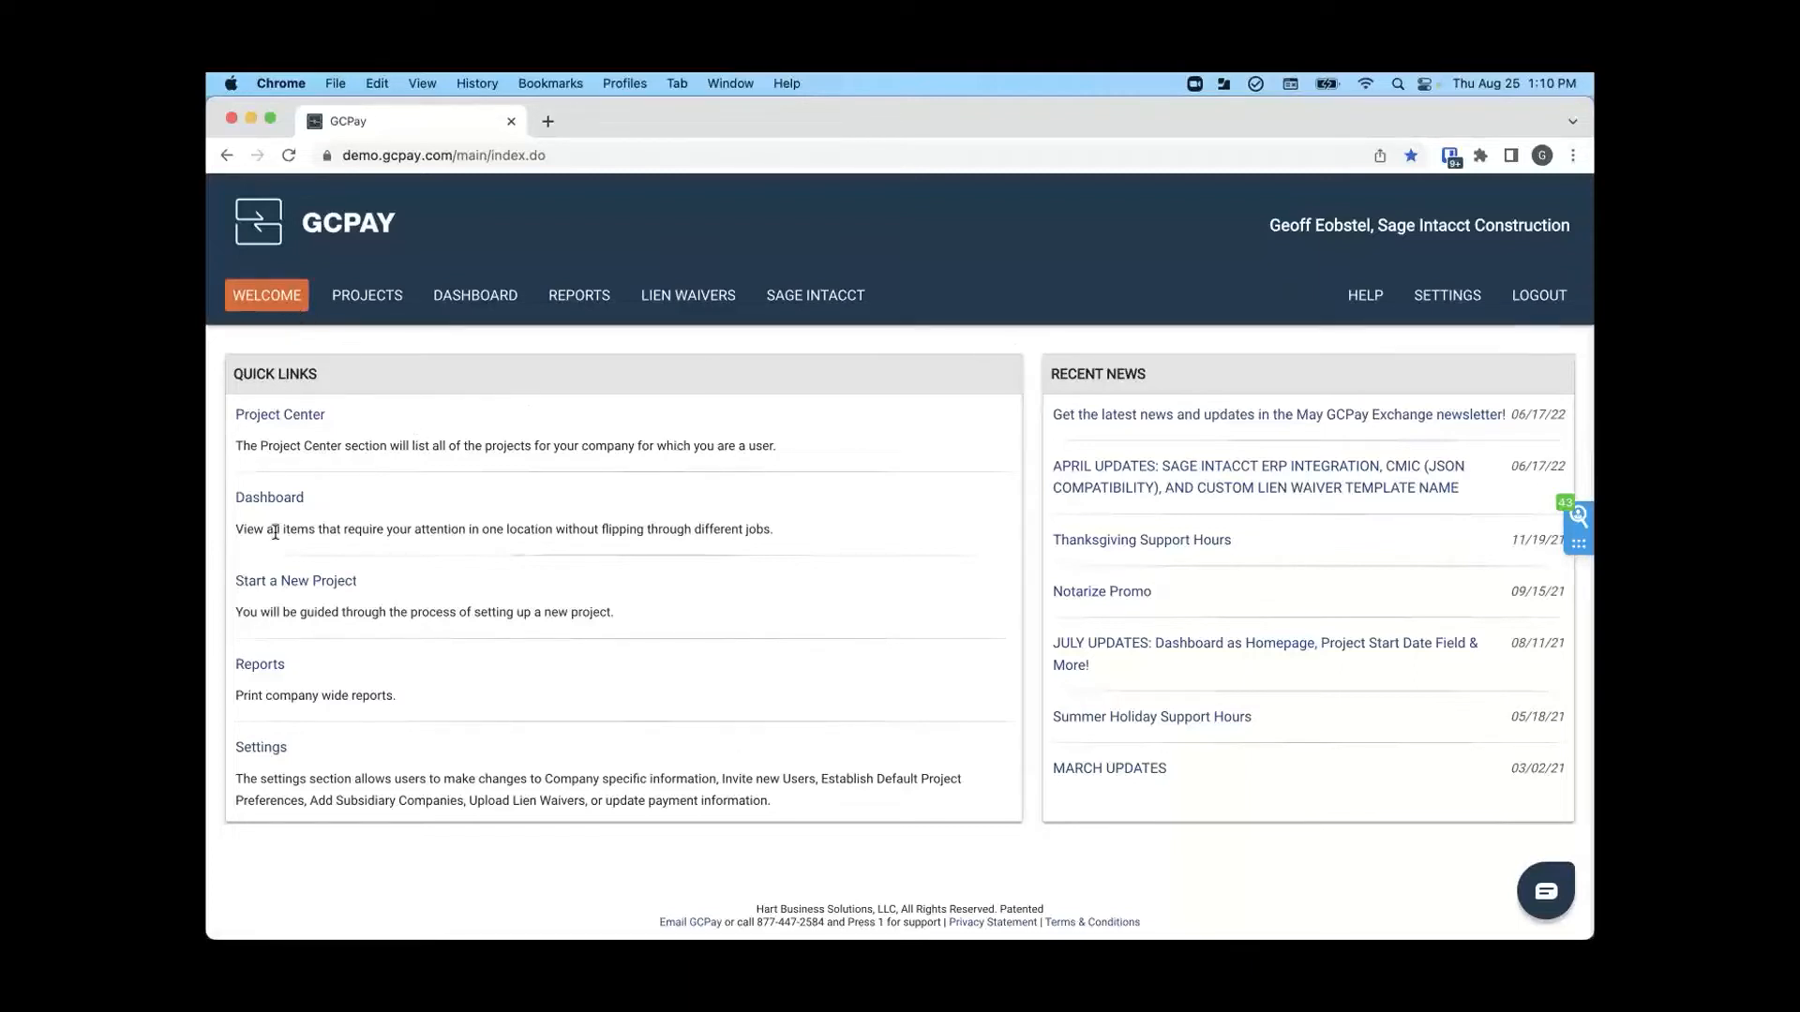
- Look through the GCPay projects and open the project settings of GCPay HQ (Ethos Demo)
click(376, 306)
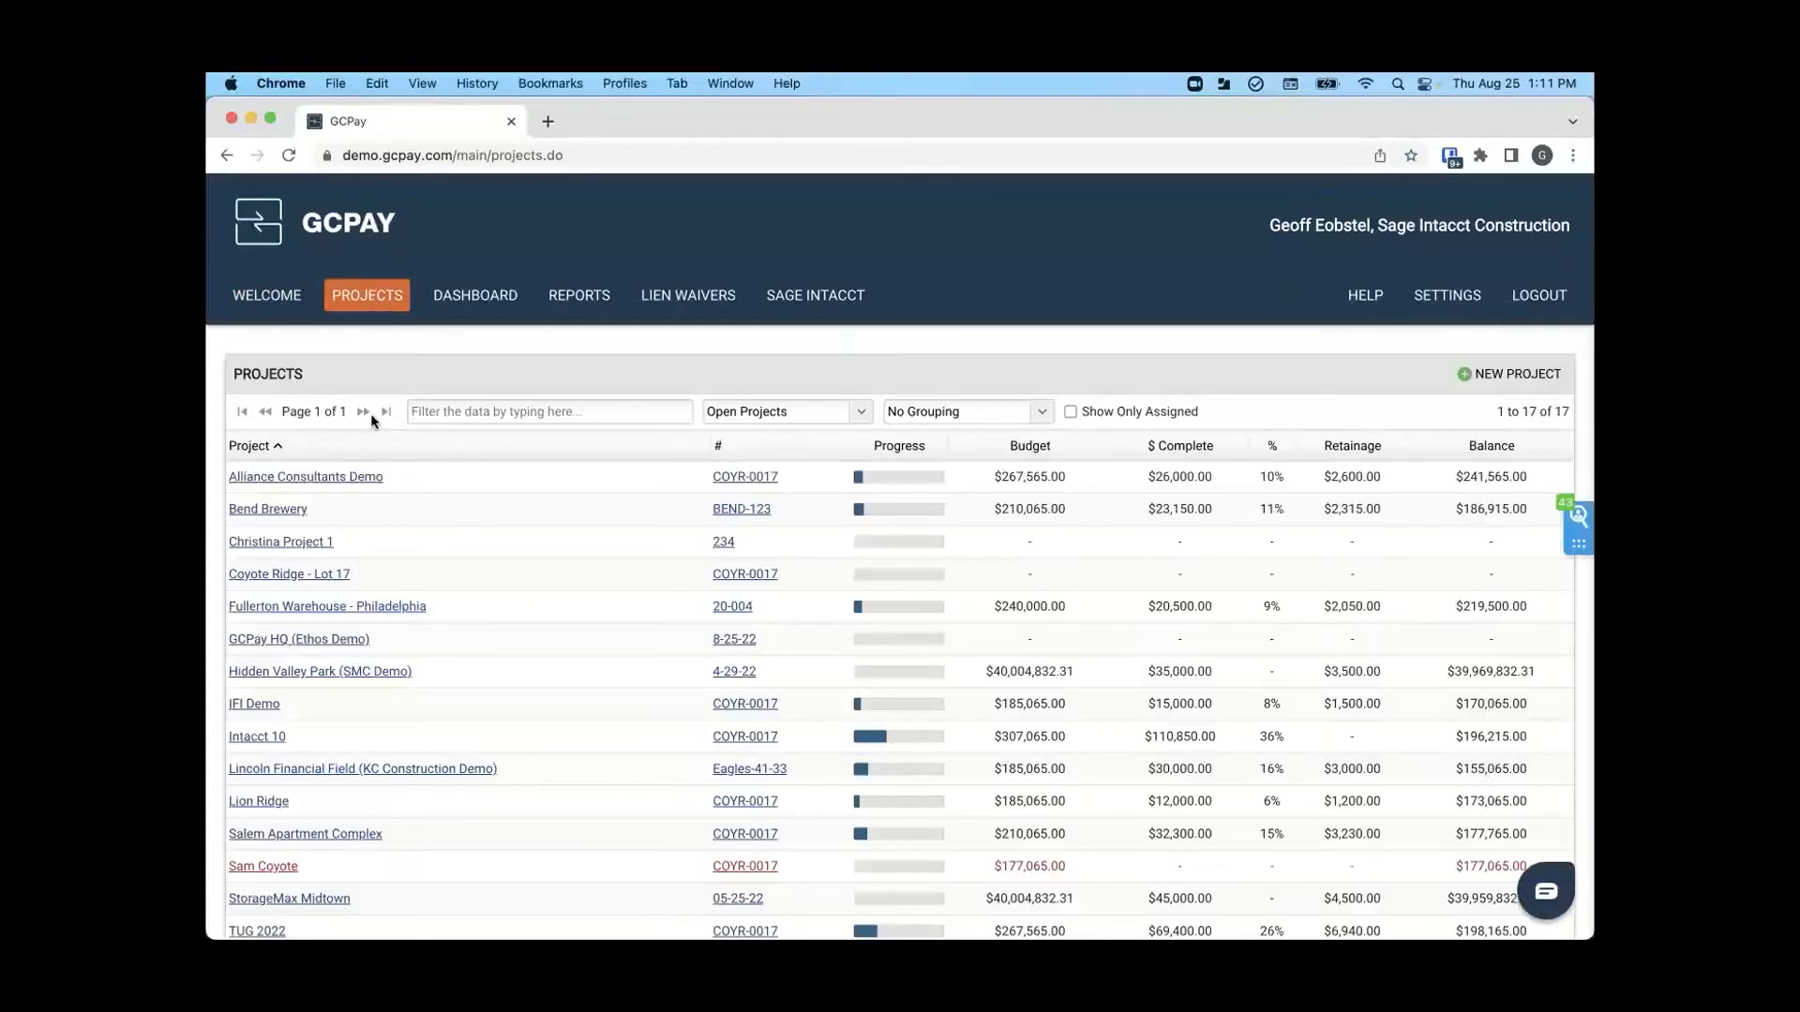
scroll(372, 421, down, 1)
scroll(369, 418, up, 2)
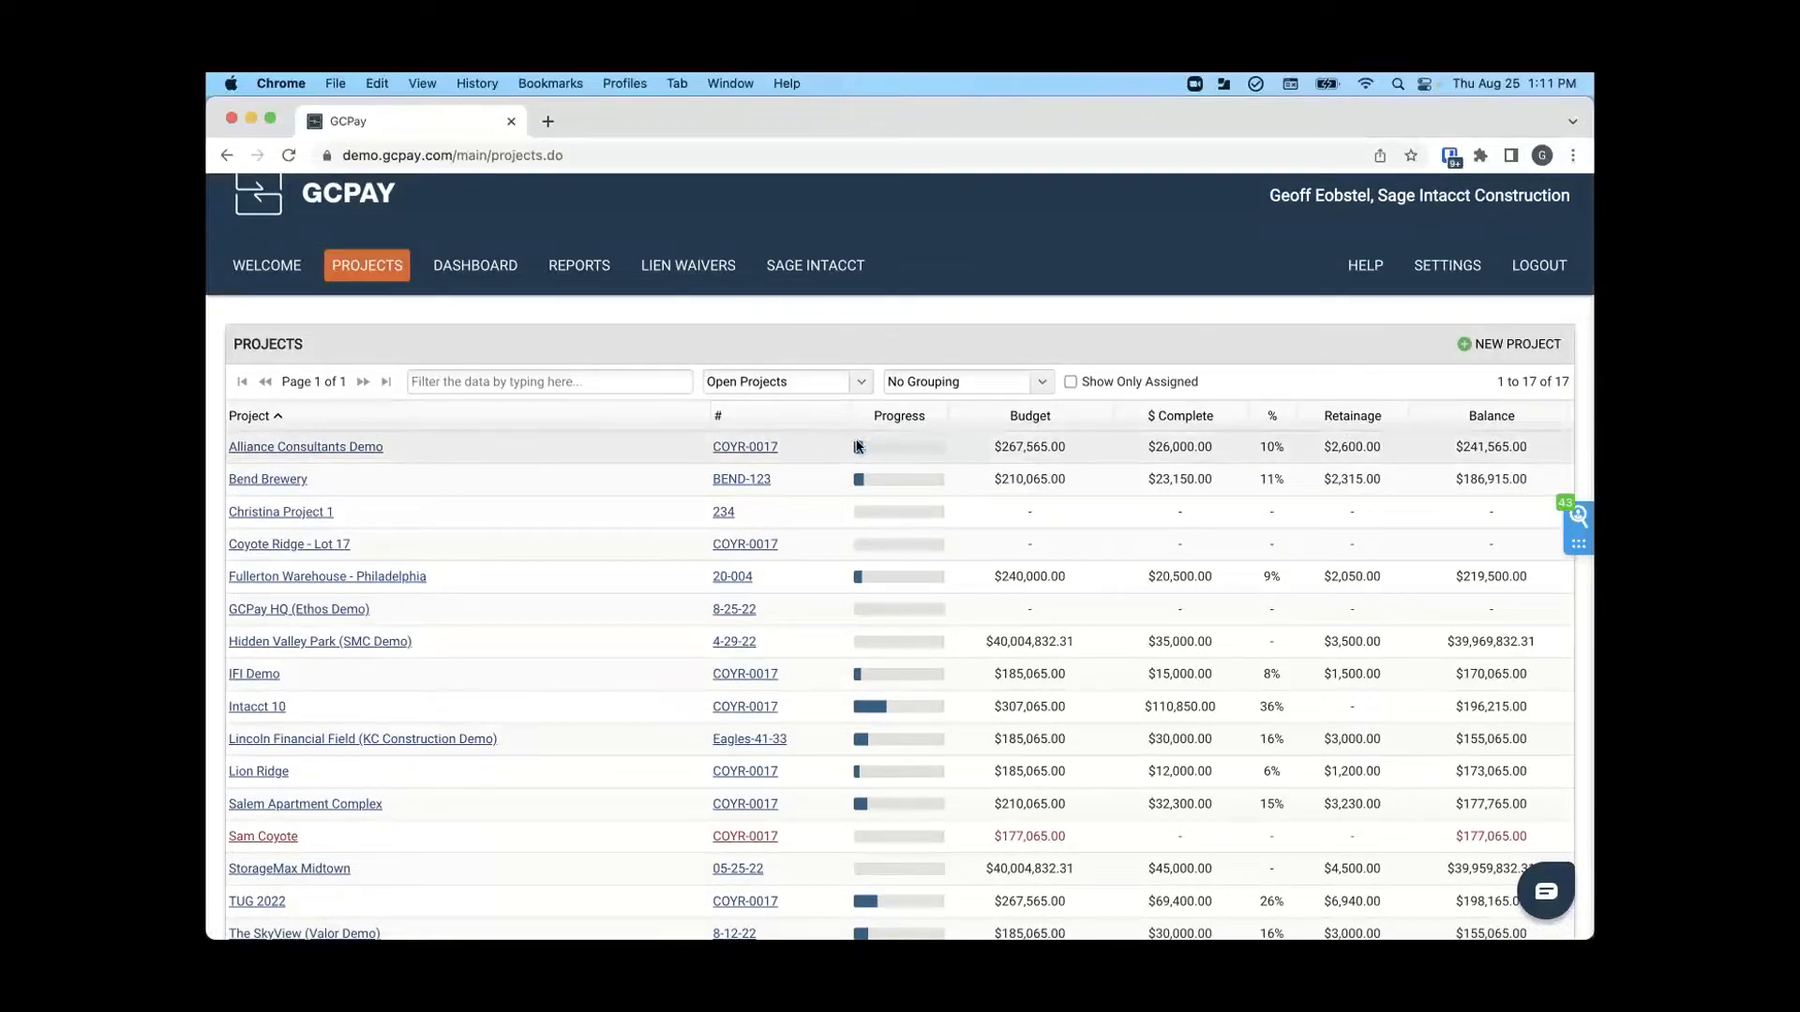
mouse_move(858, 448)
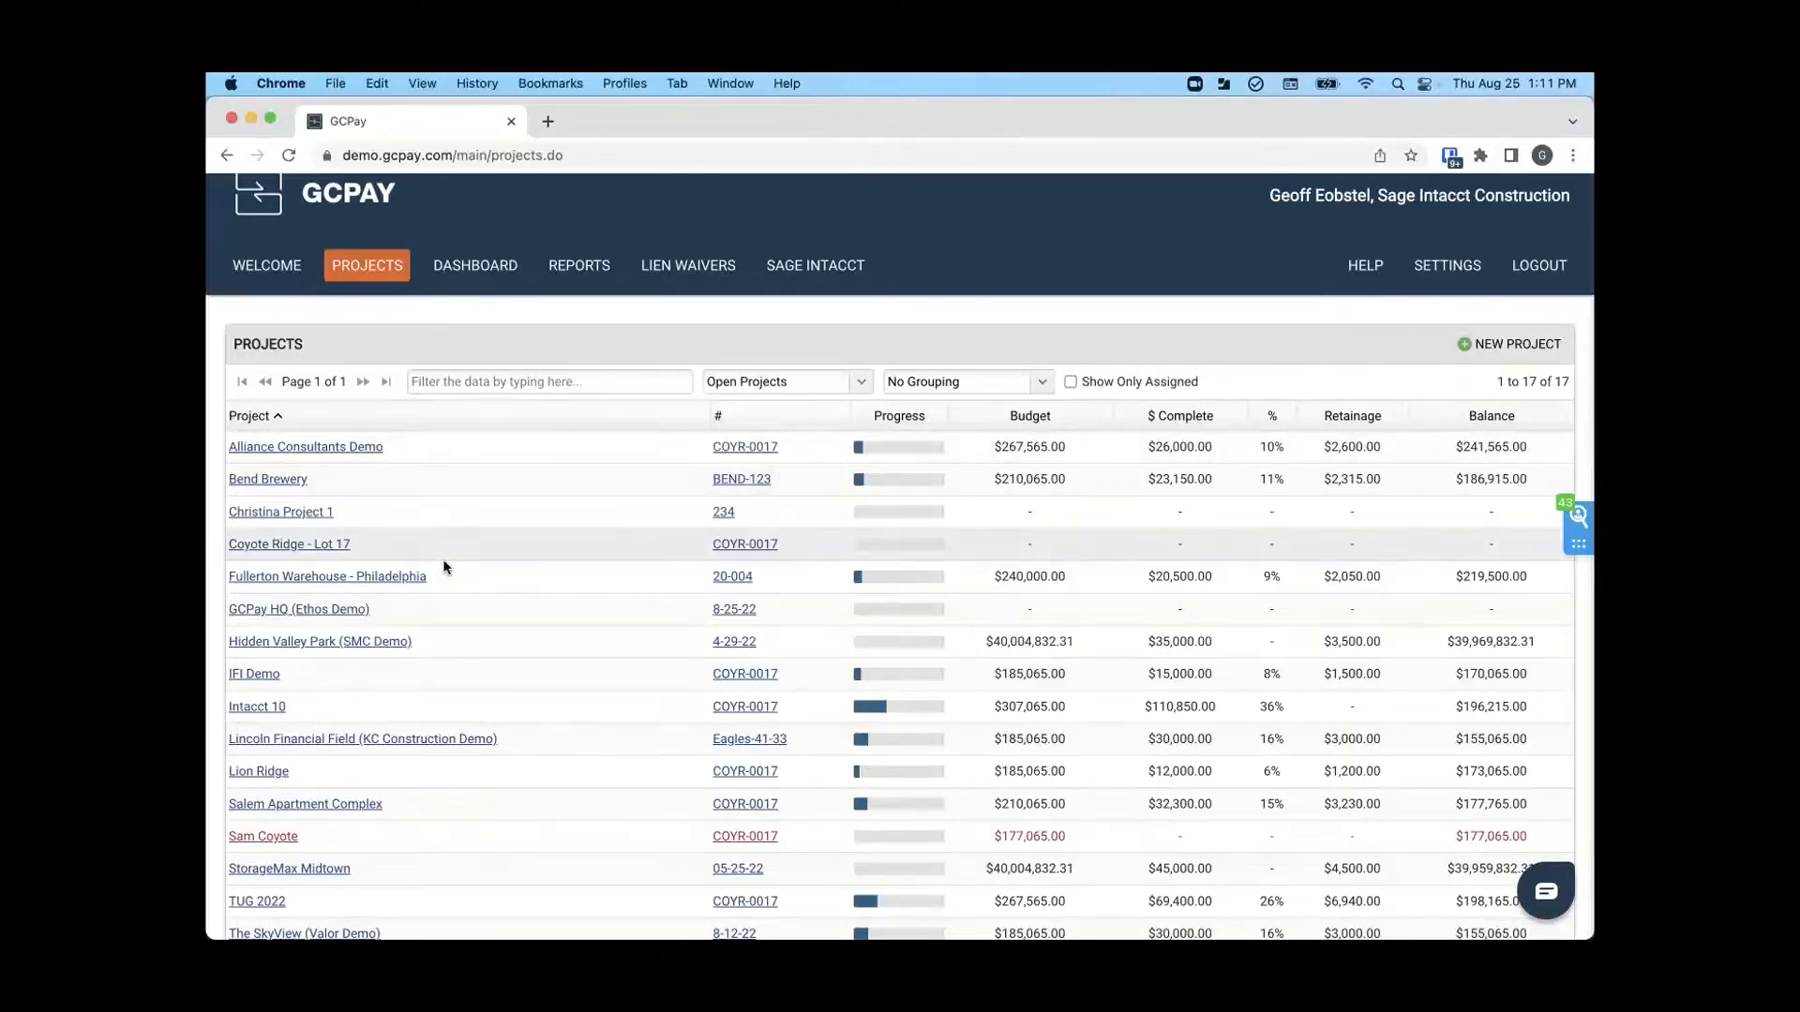
click(304, 614)
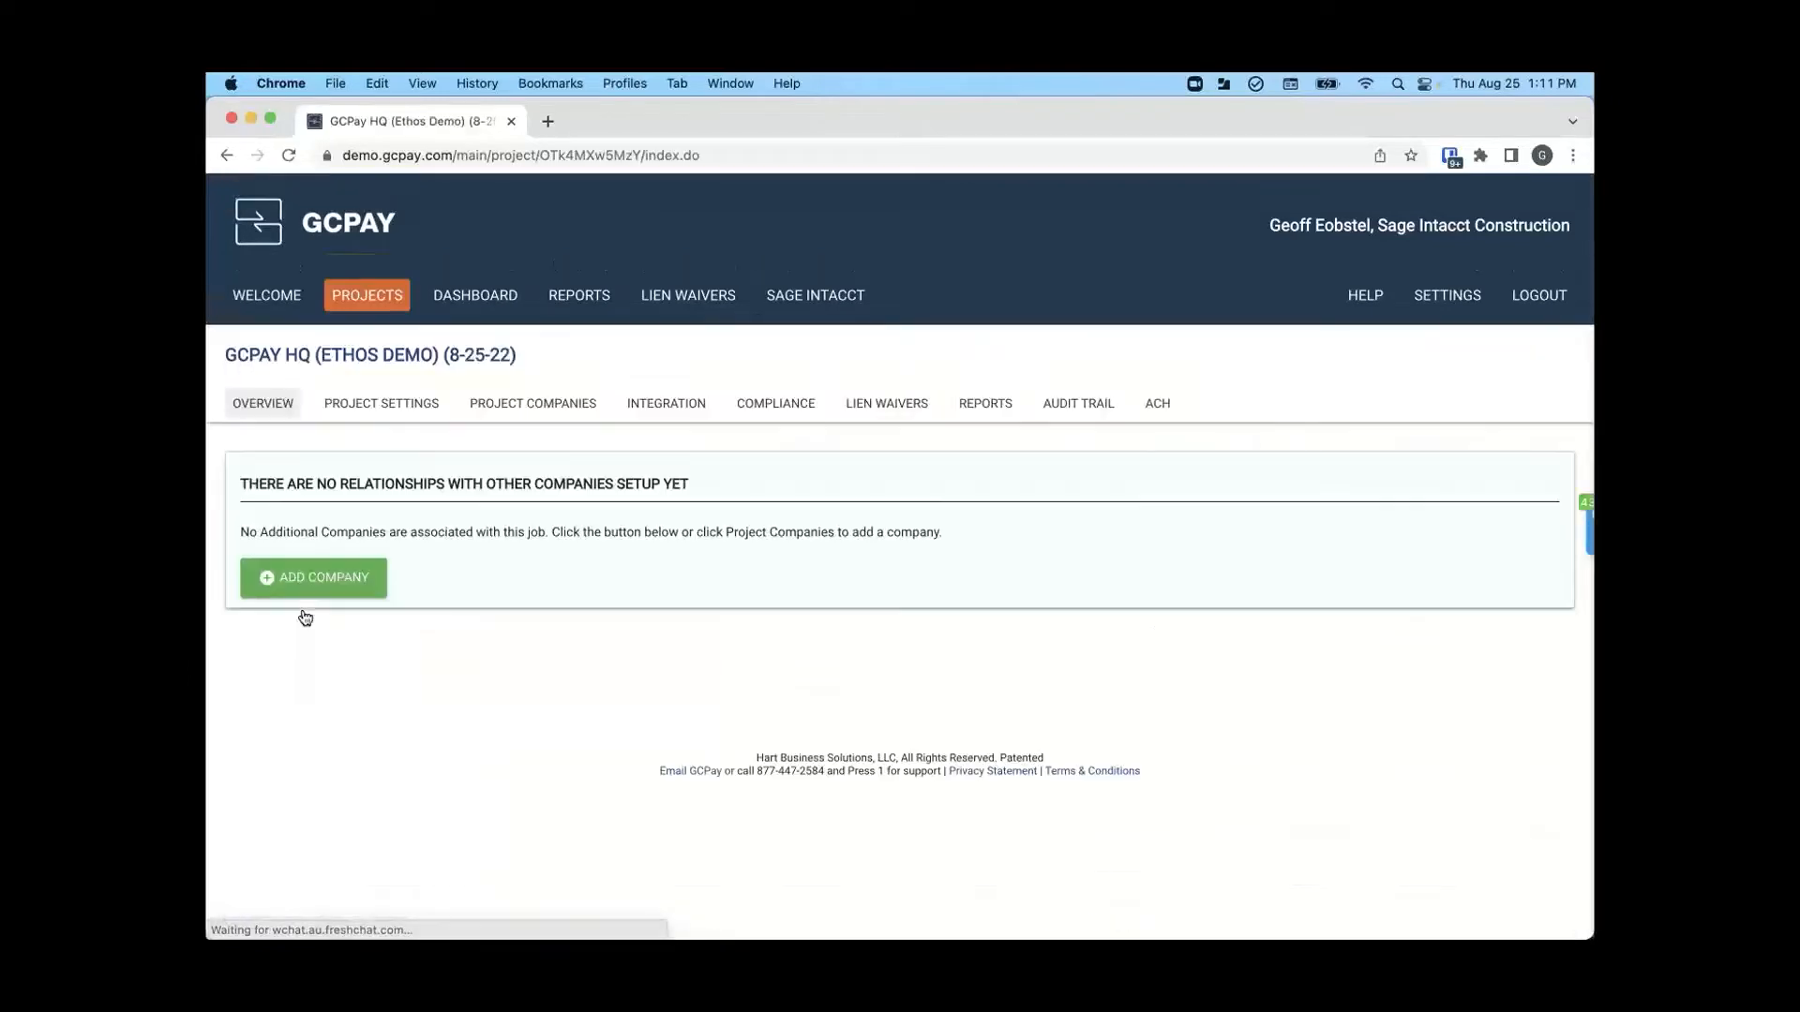
click(394, 403)
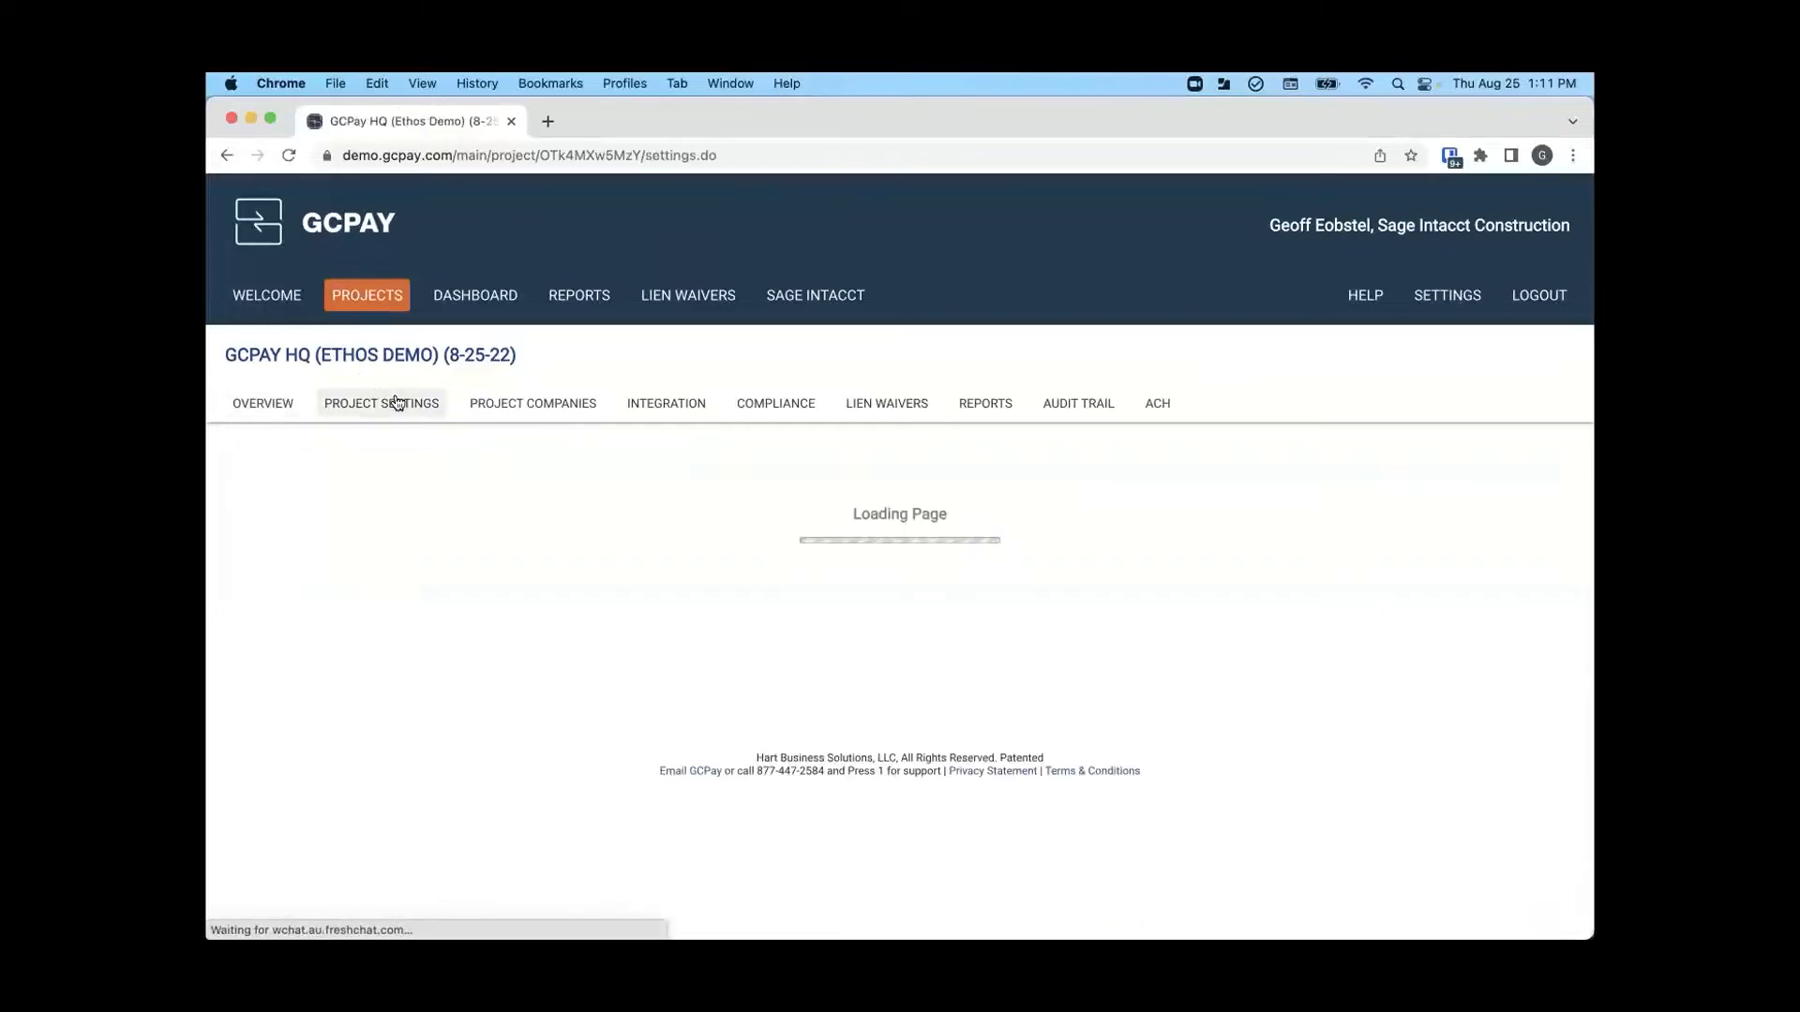
- Examine the project's status, general settings and assigned users with their permissions
scroll(546, 647, down, 3)
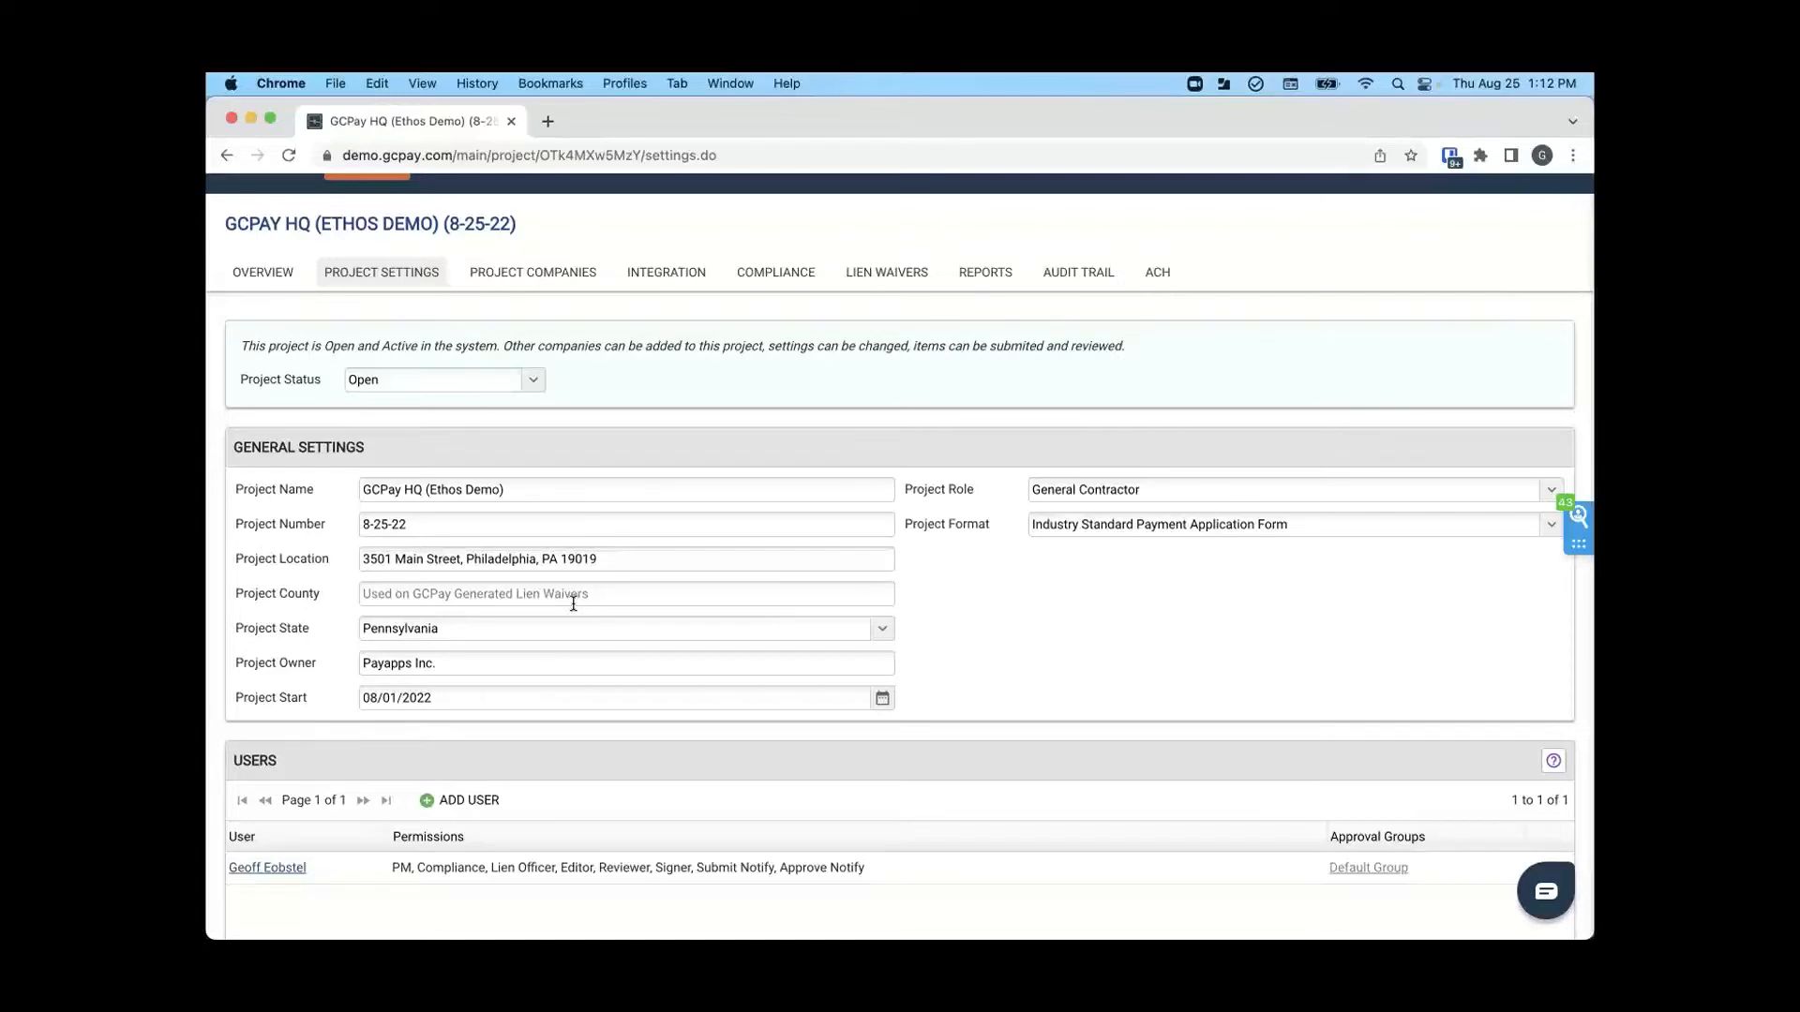
scroll(573, 604, down, 2)
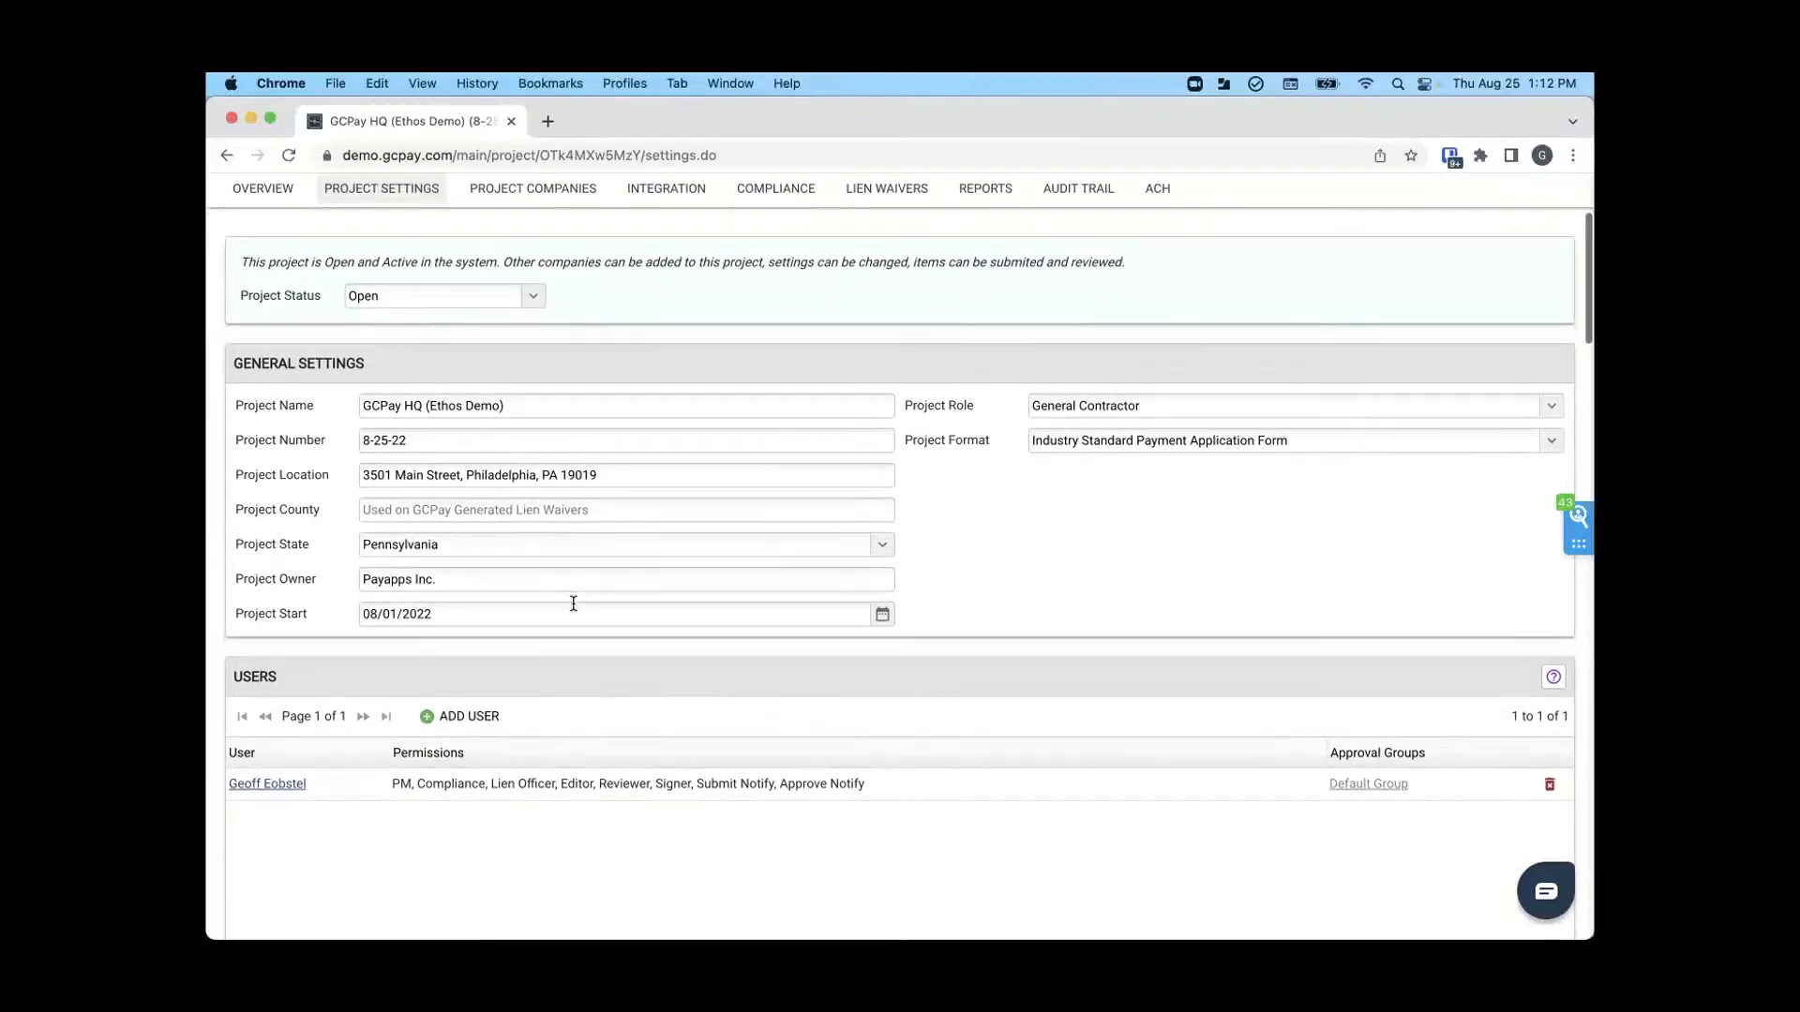
scroll(573, 604, up, 3)
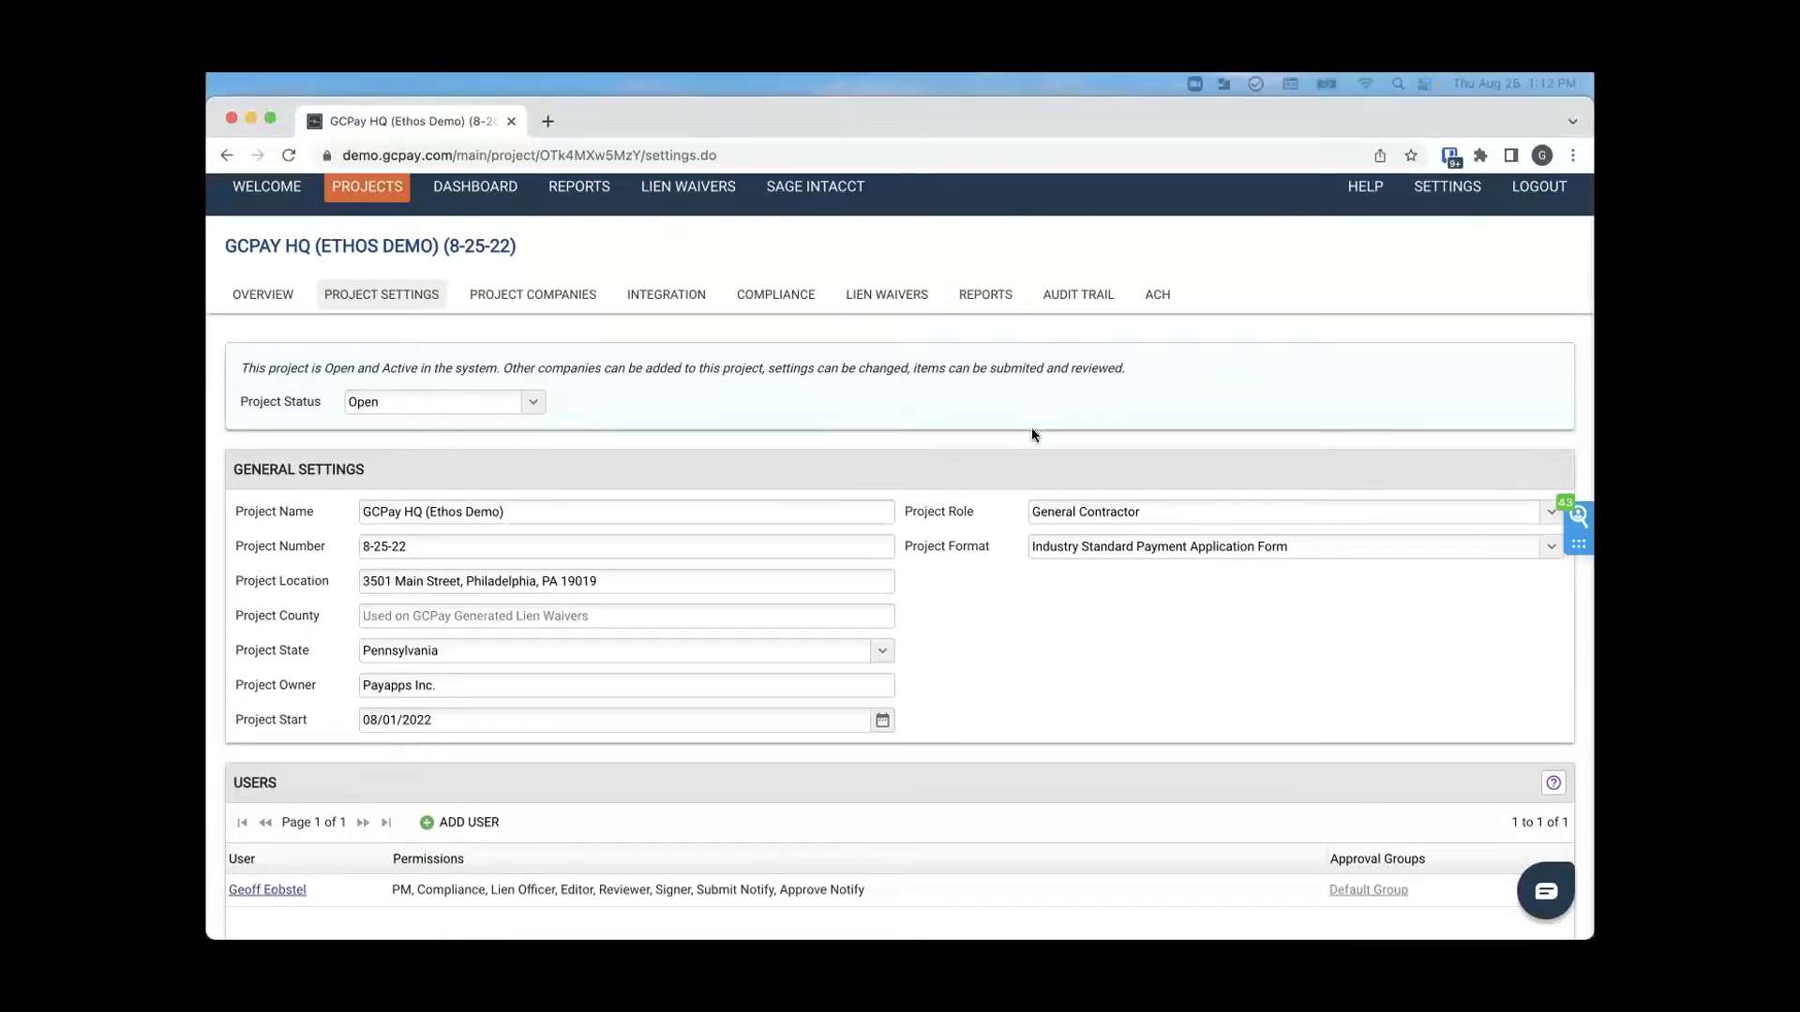
scroll(980, 536, up, 2)
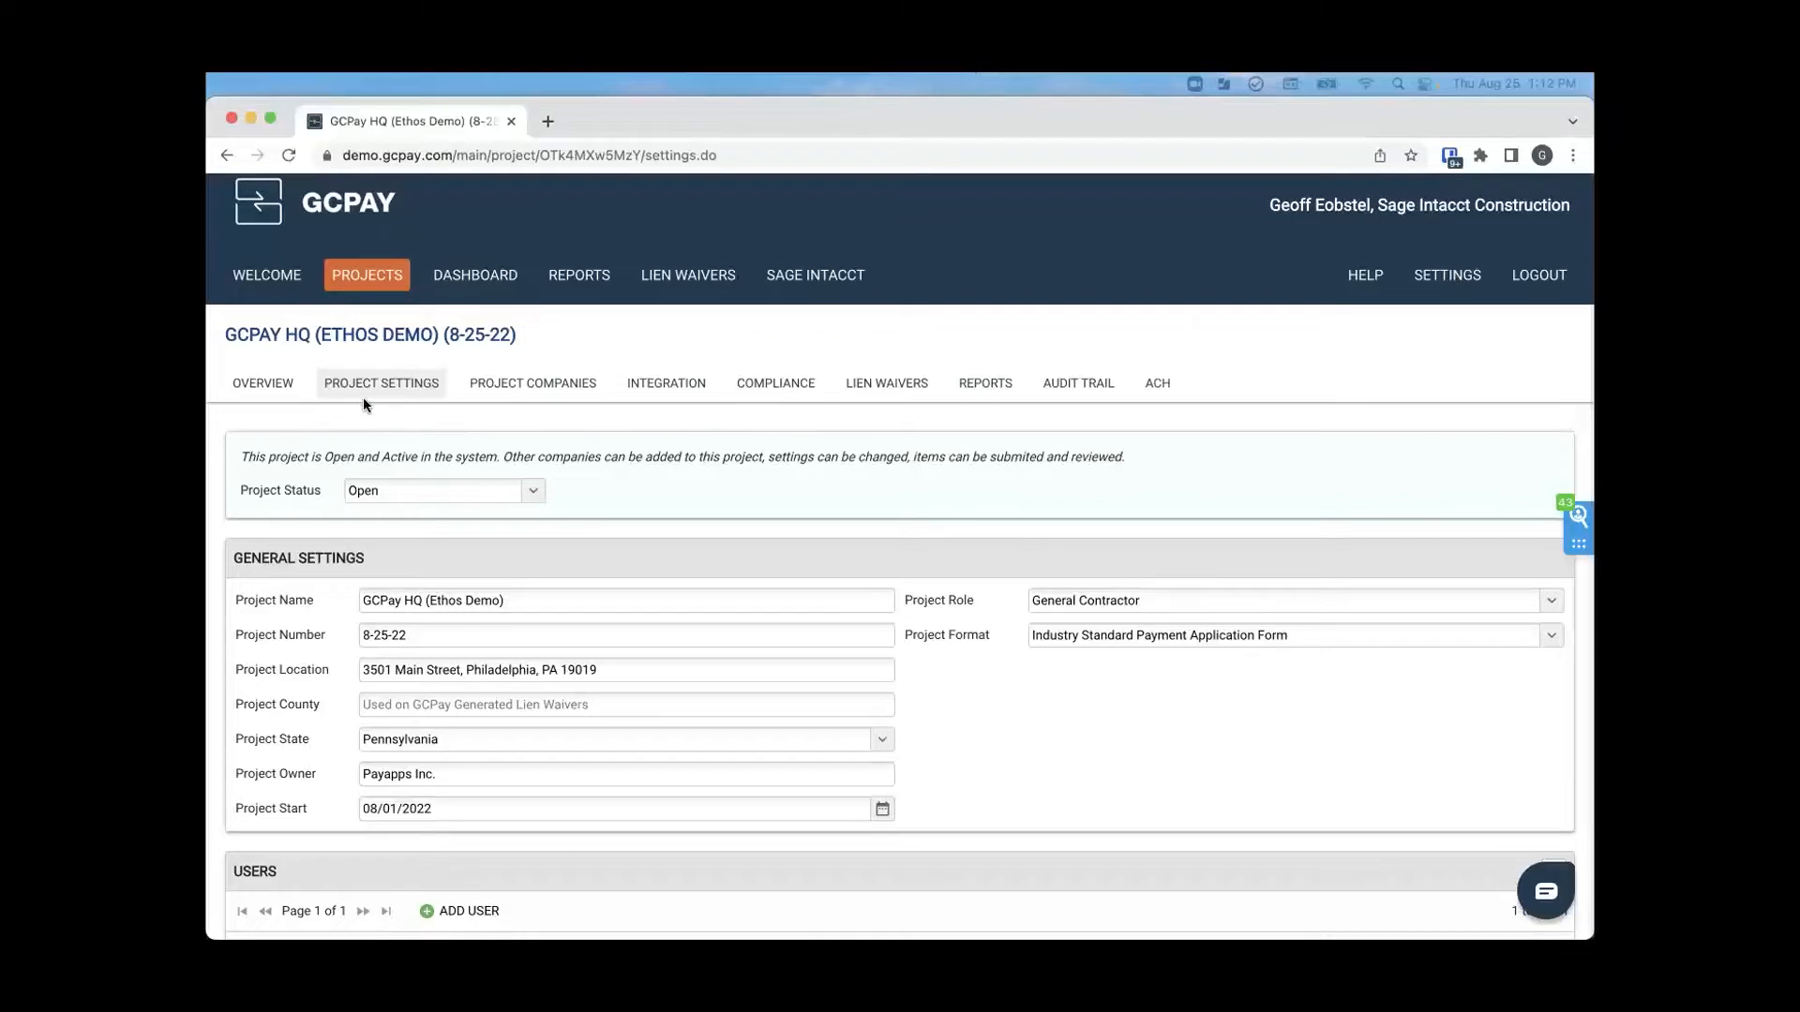
scroll(459, 566, down, 5)
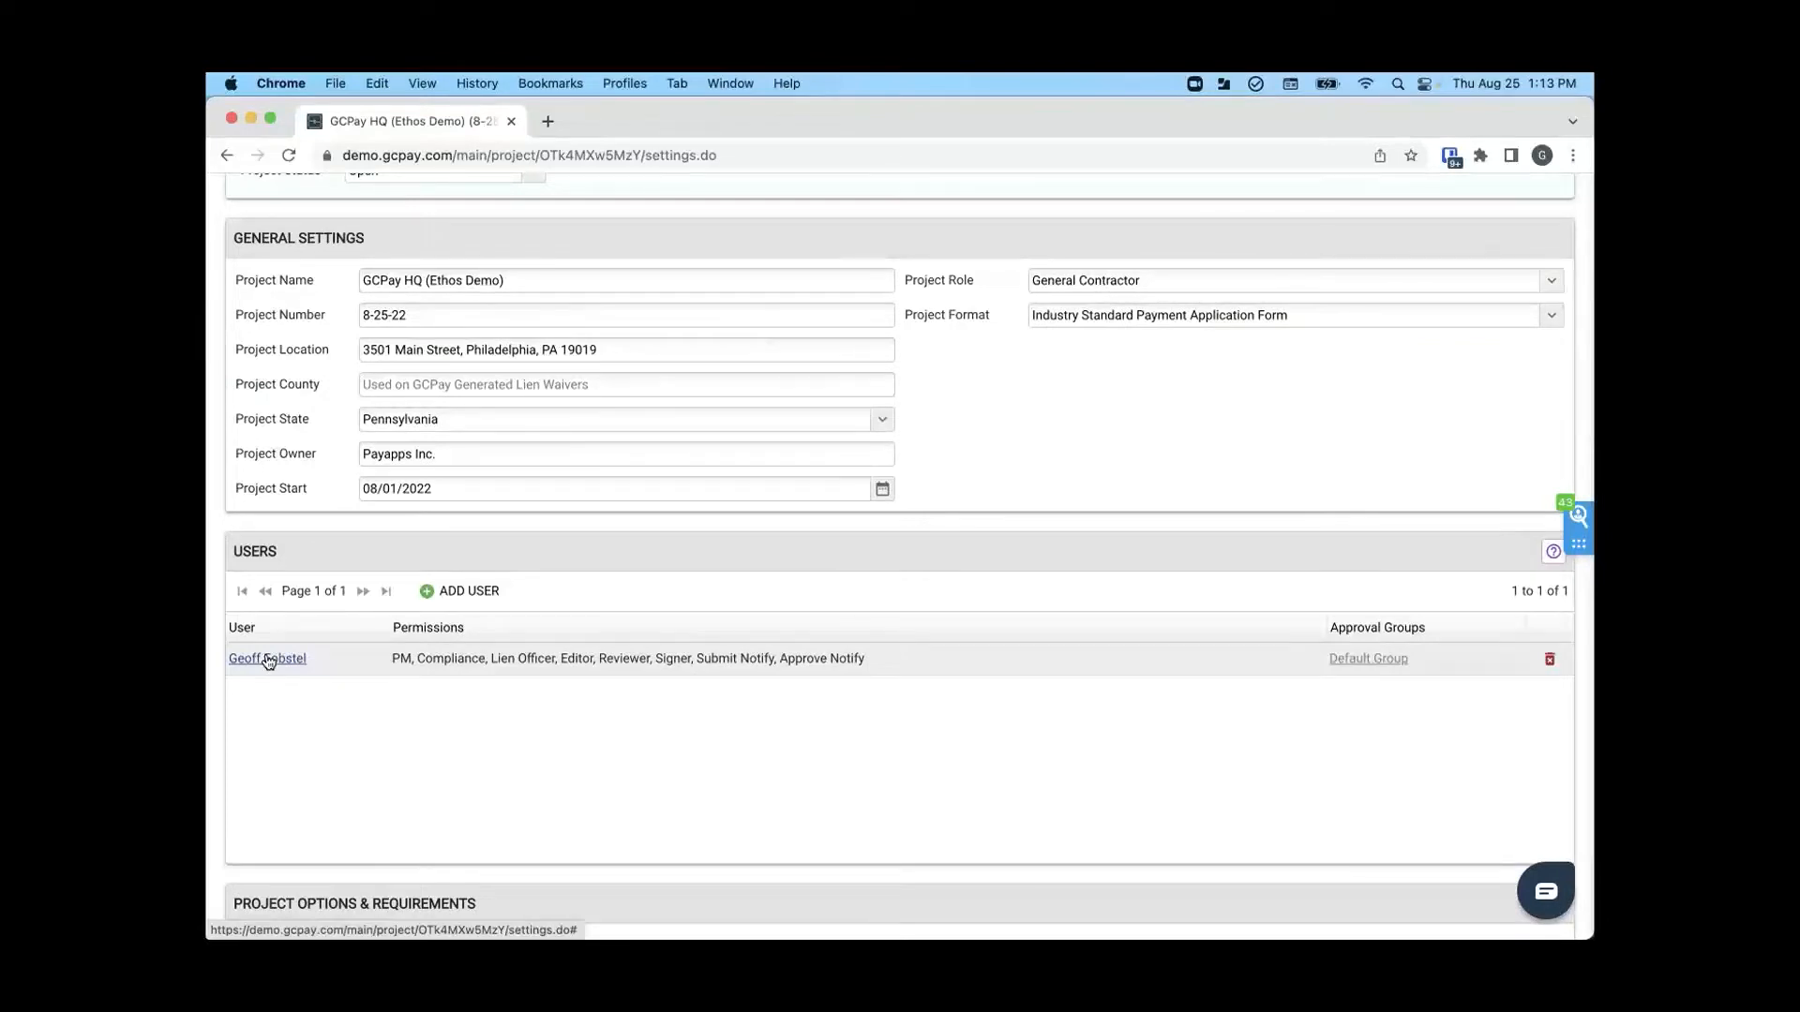
scroll(269, 662, up, 4)
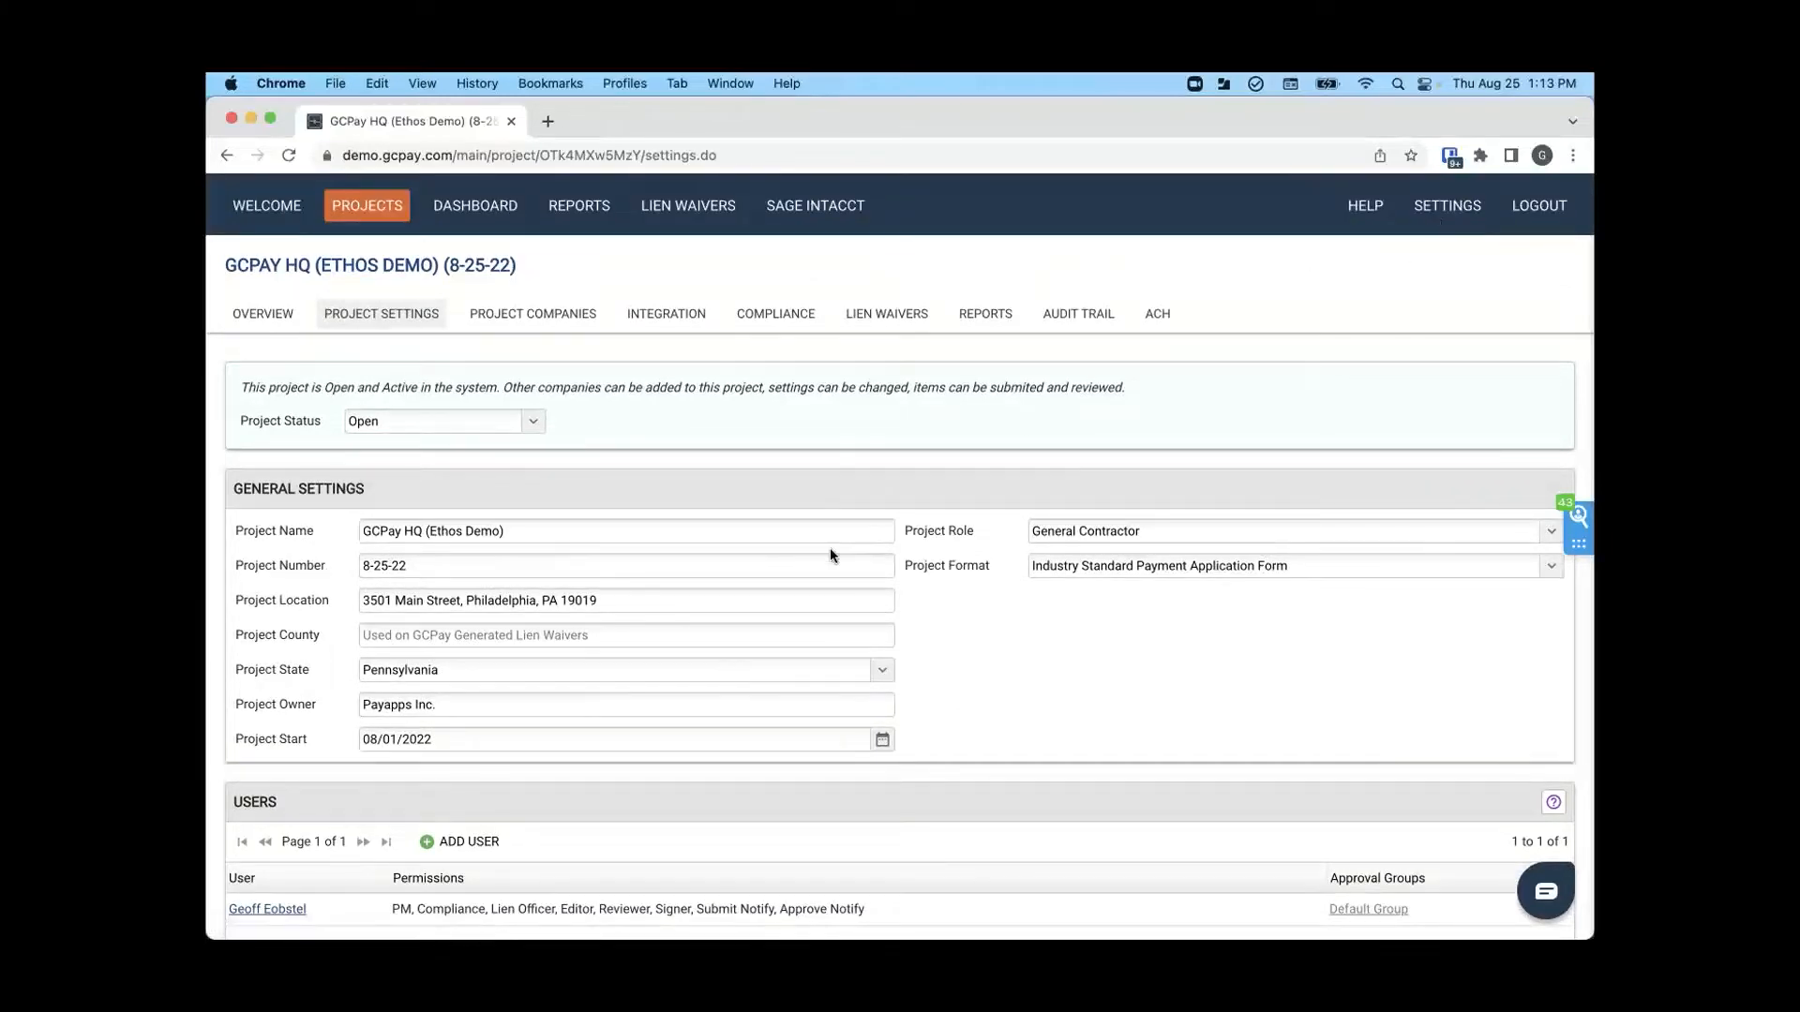
scroll(831, 555, down, 3)
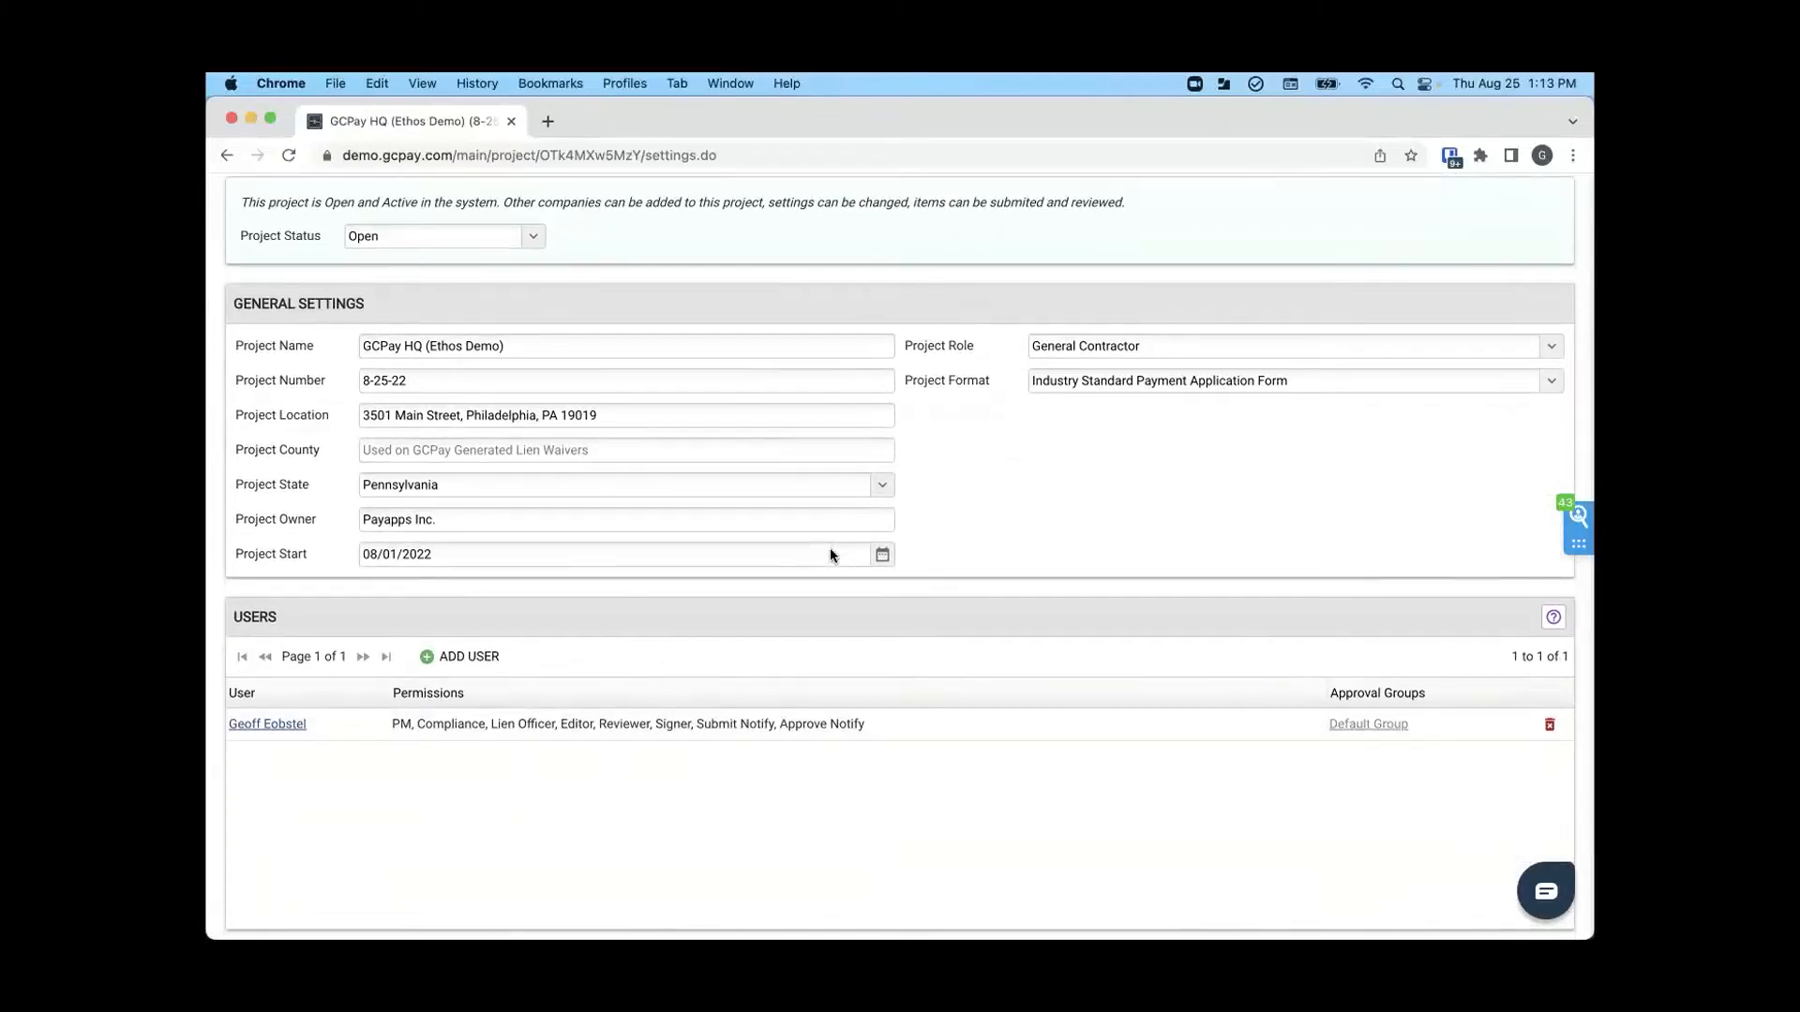
scroll(831, 555, down, 1)
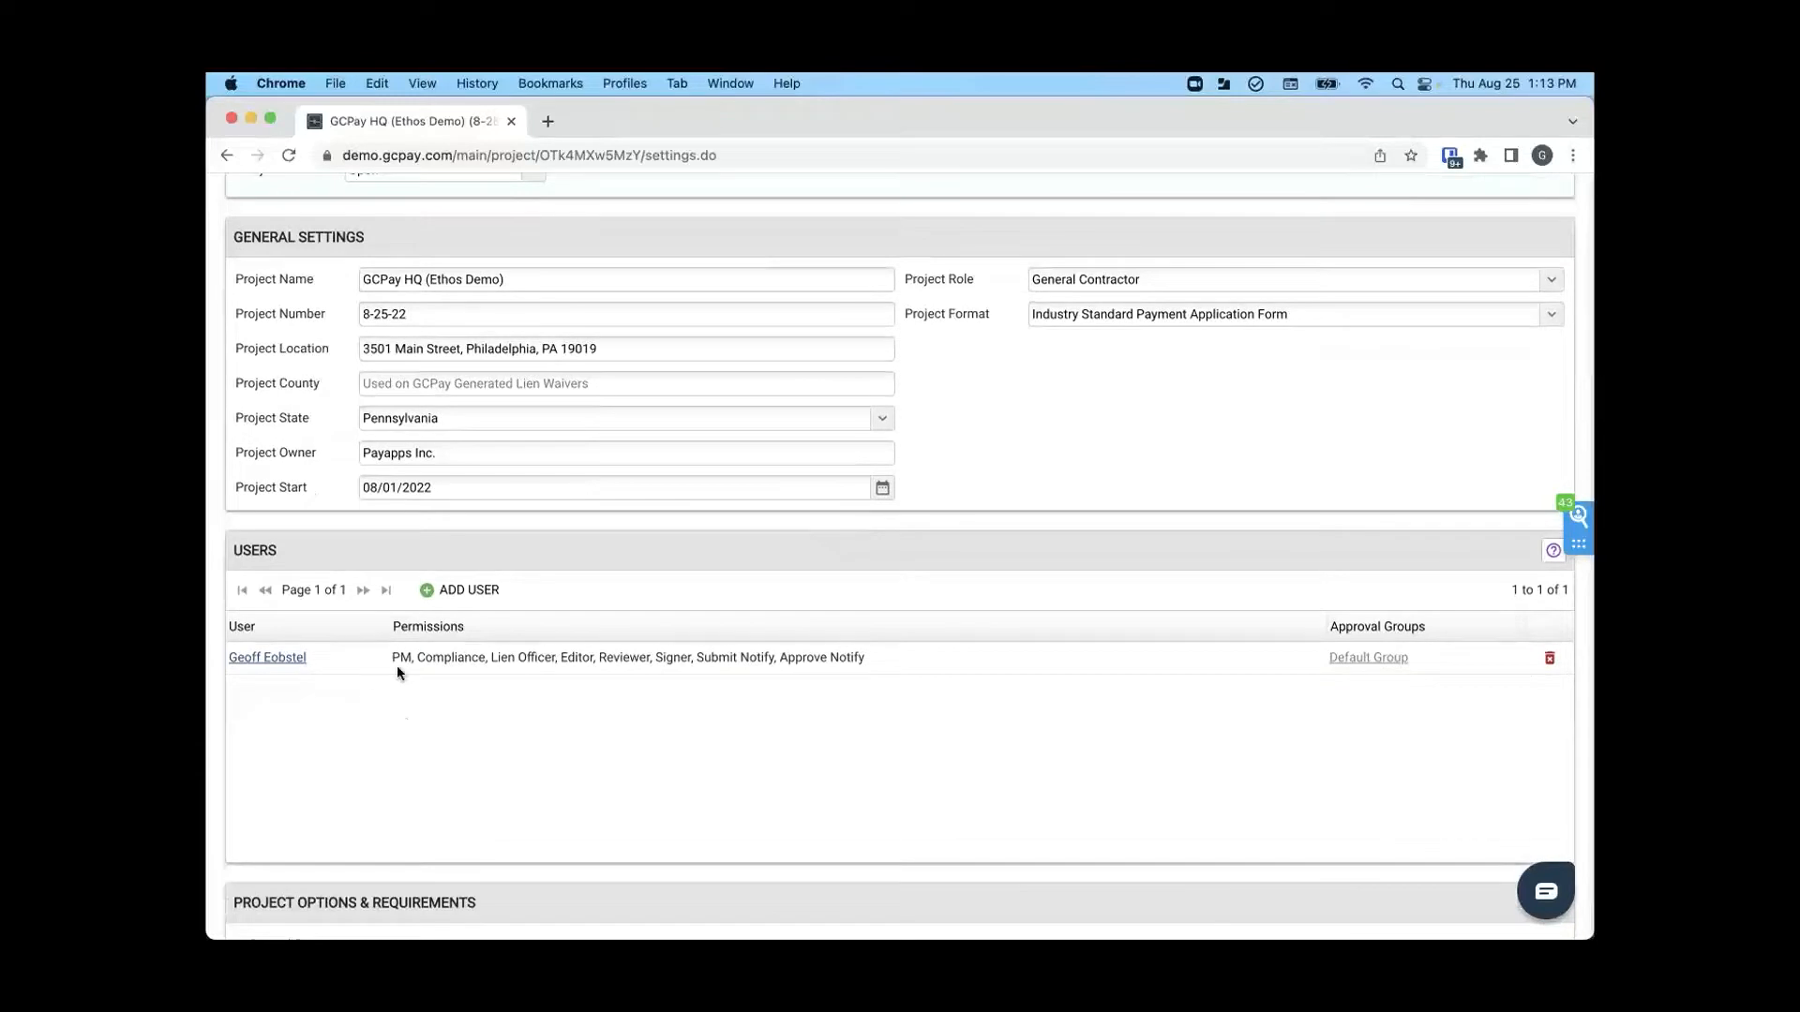
- Mark one company user for adding to the project, but close the user selection without adding anyone
click(453, 605)
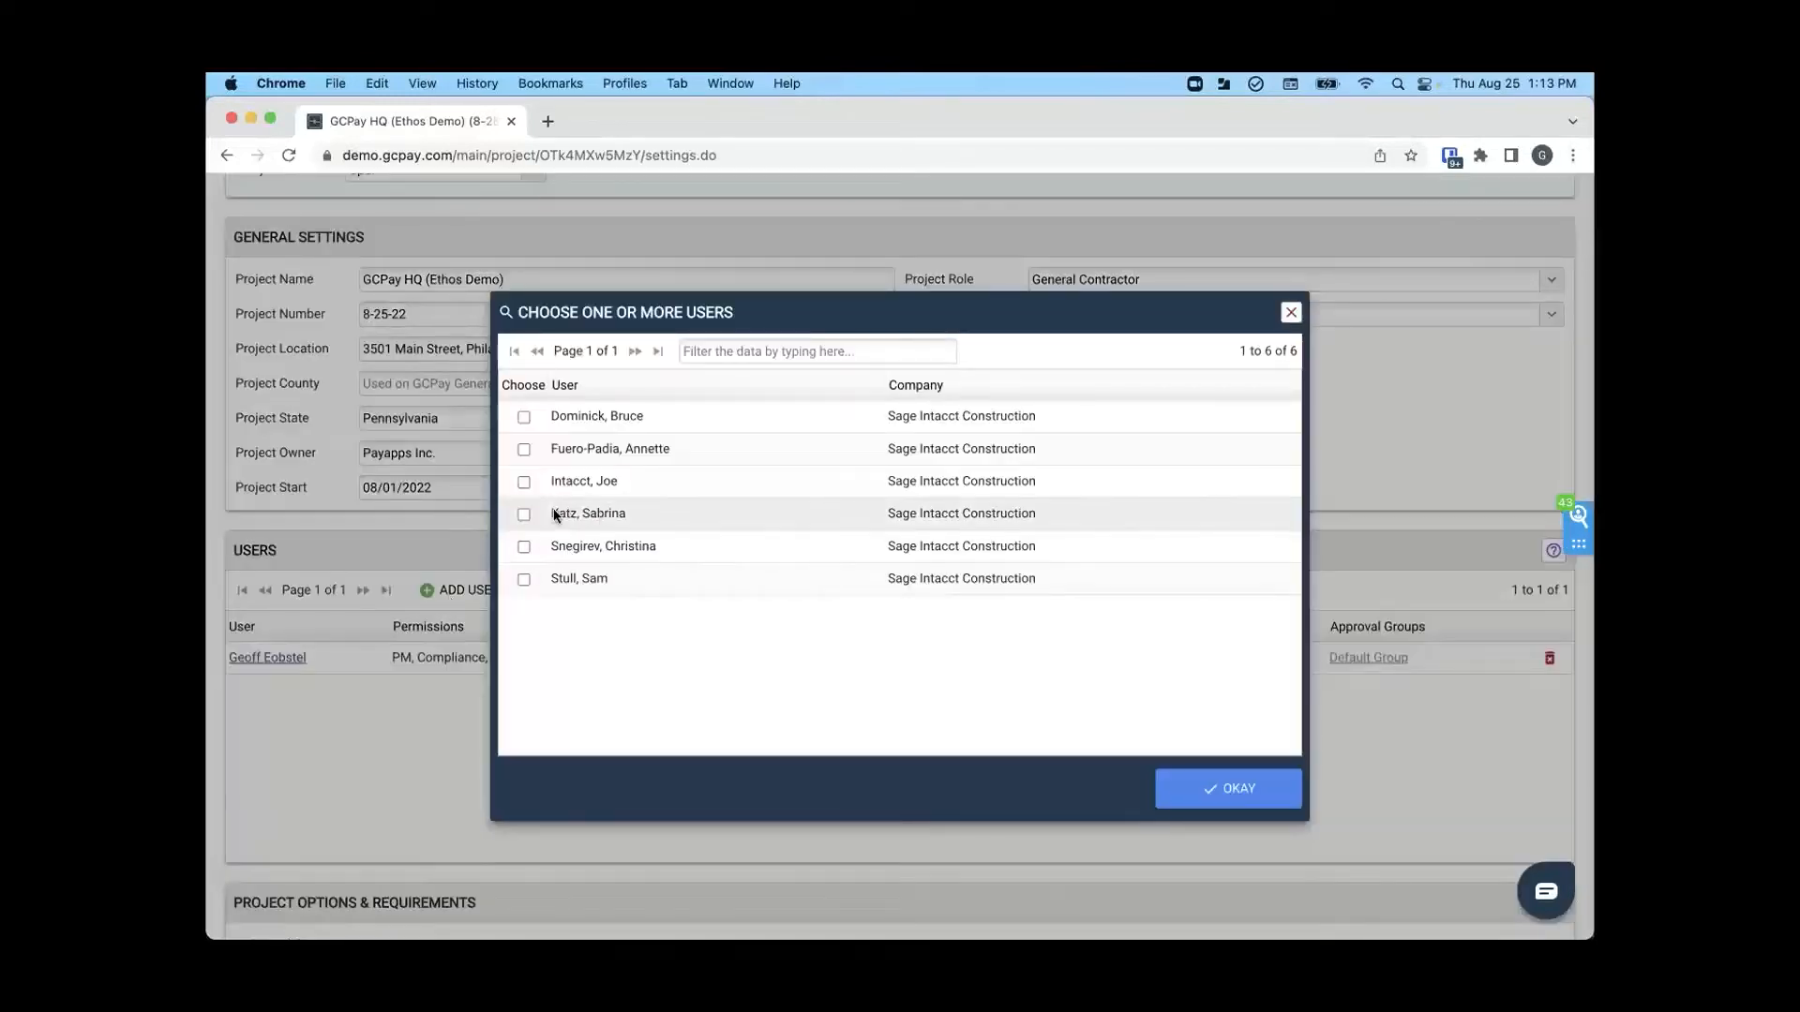
click(524, 514)
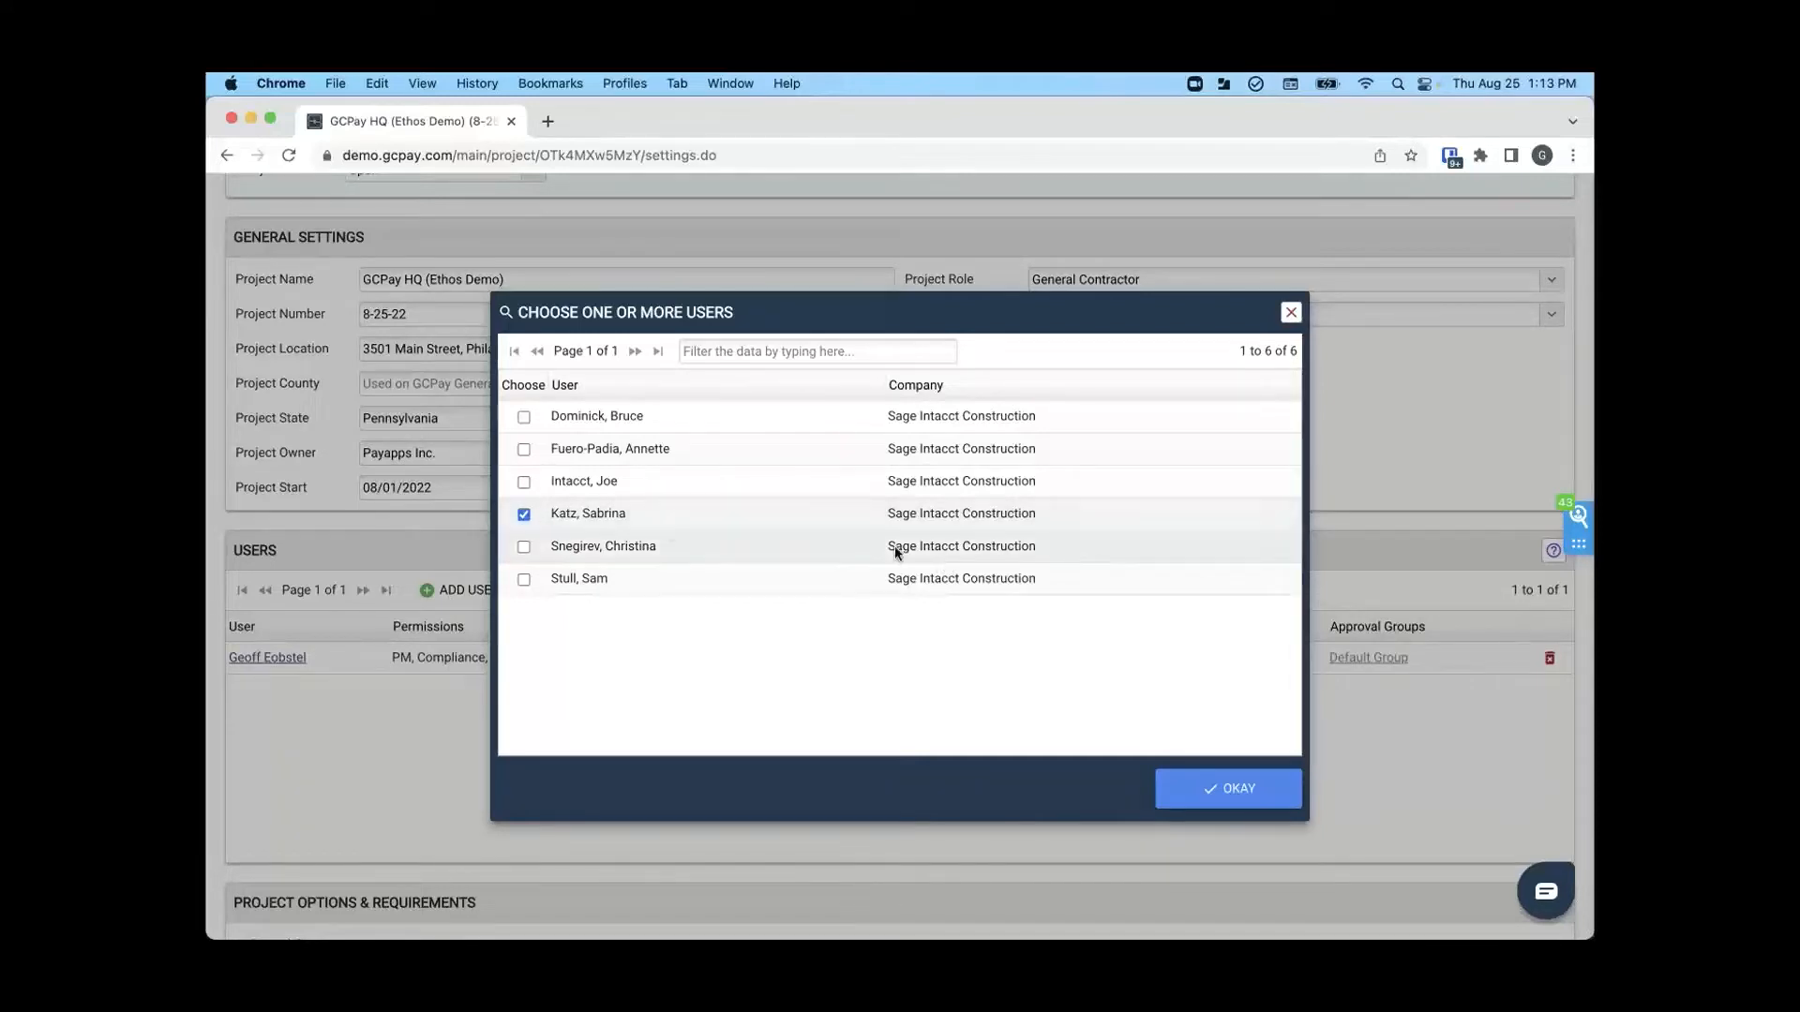
click(1291, 312)
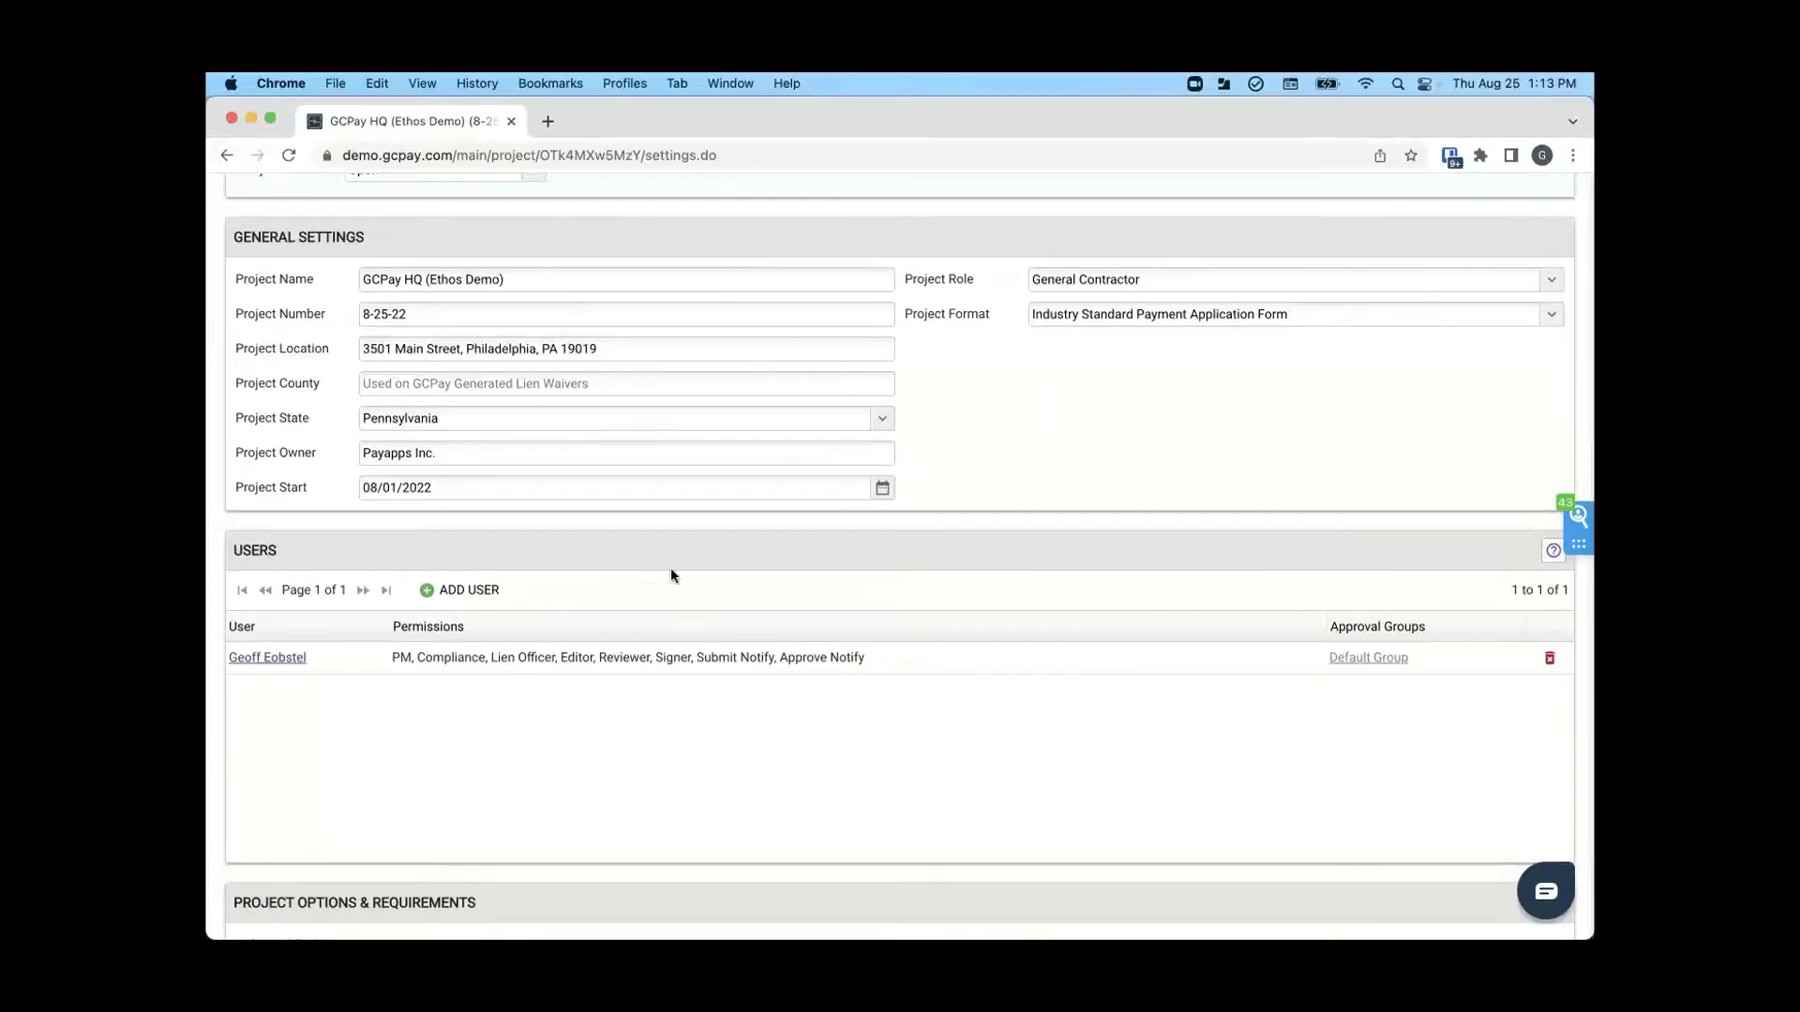
- Open the existing project user's permissions, check the review order choices and show the advanced options
scroll(672, 576, down, 2)
click(246, 586)
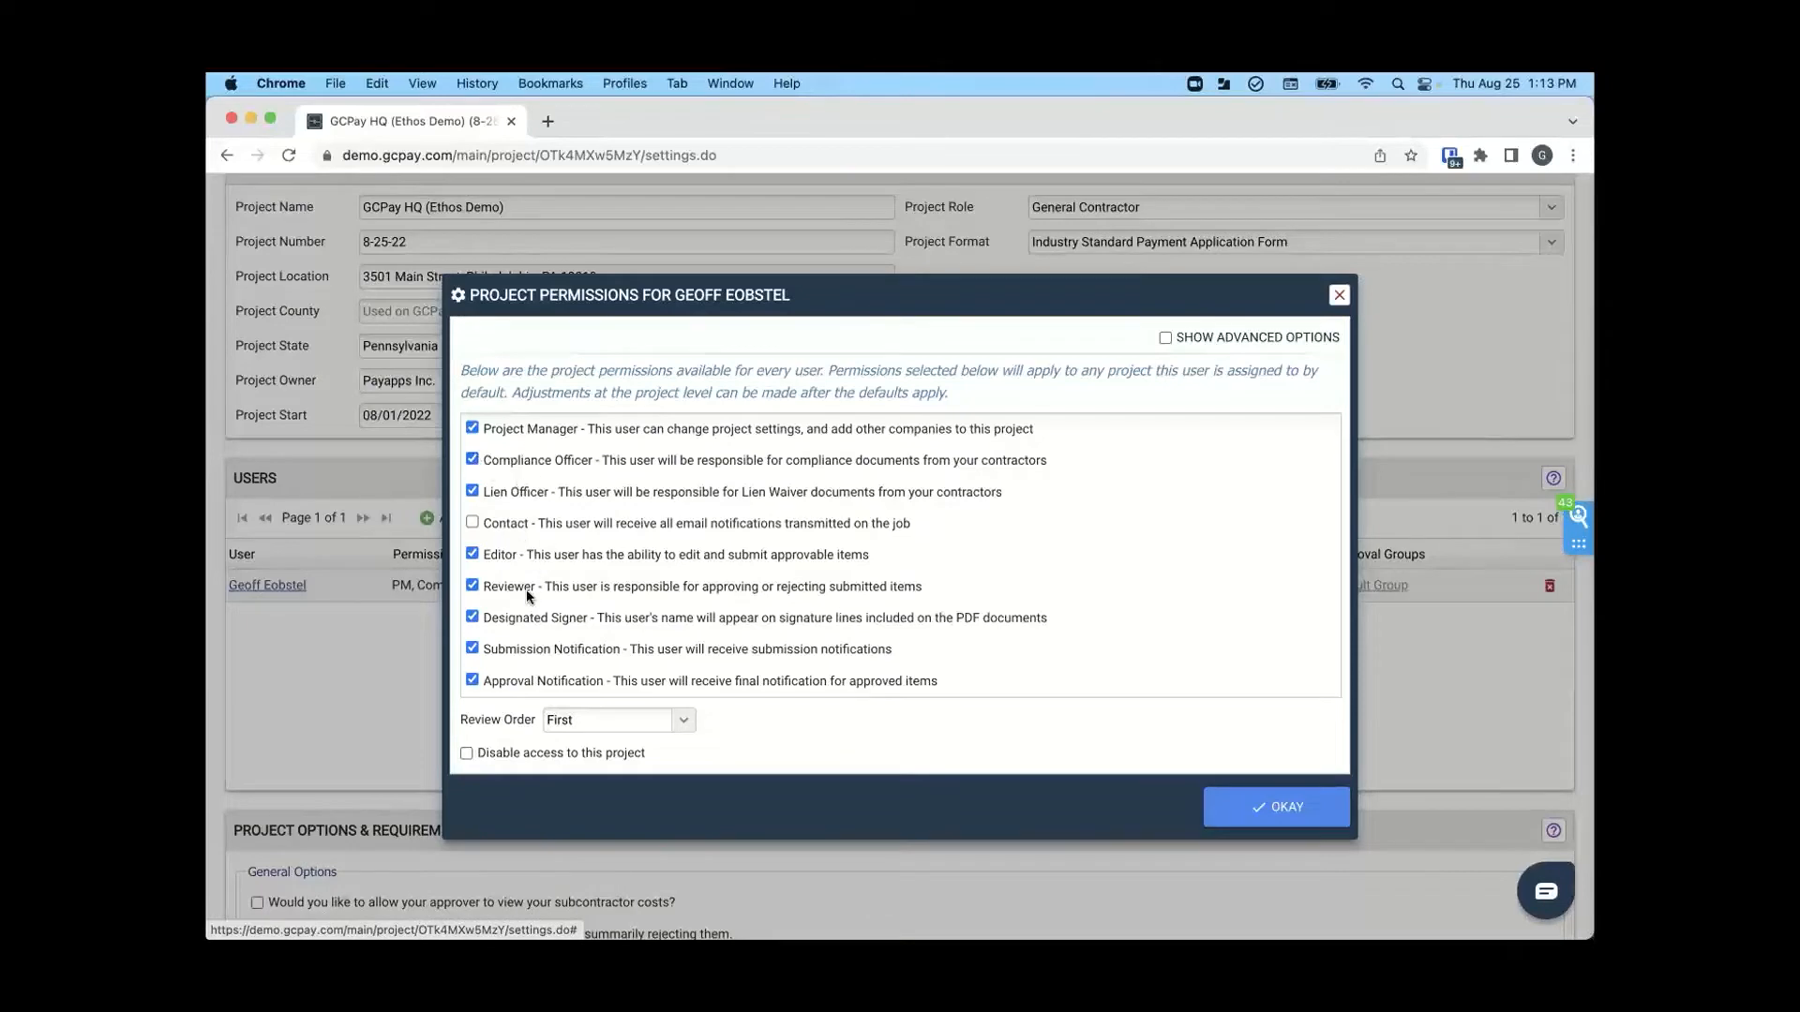
click(683, 718)
click(815, 746)
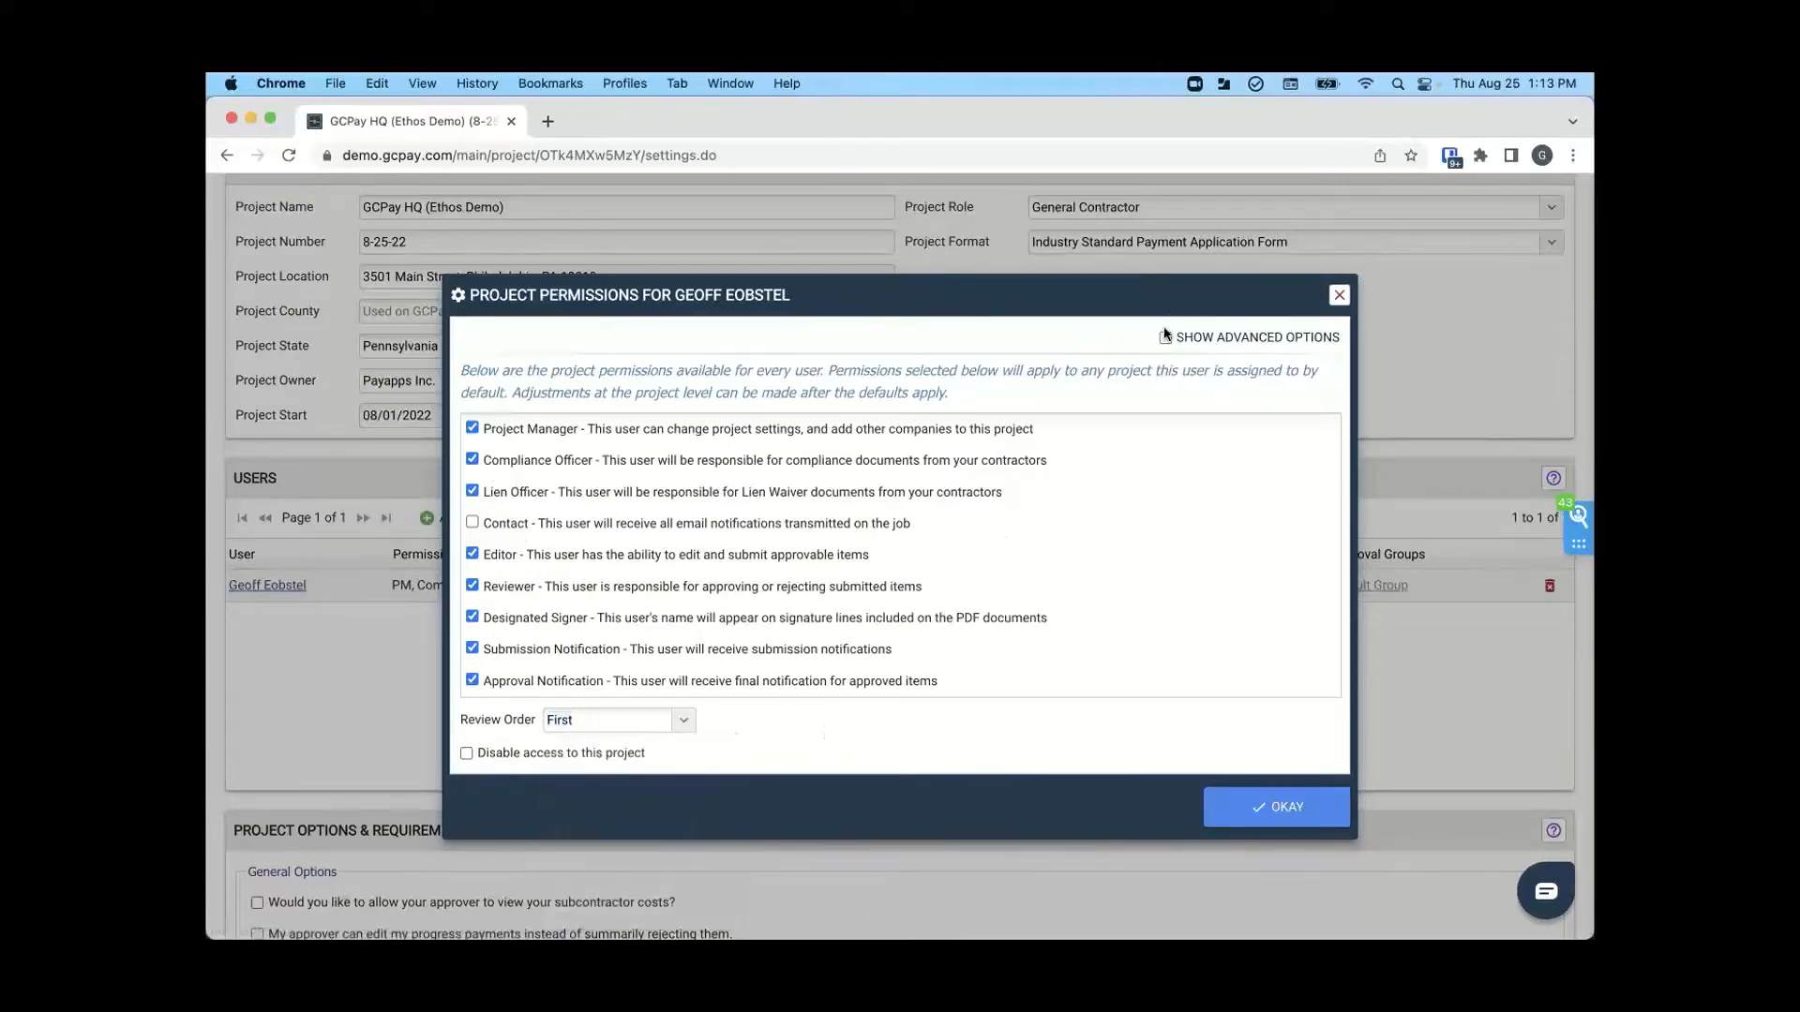
click(1164, 340)
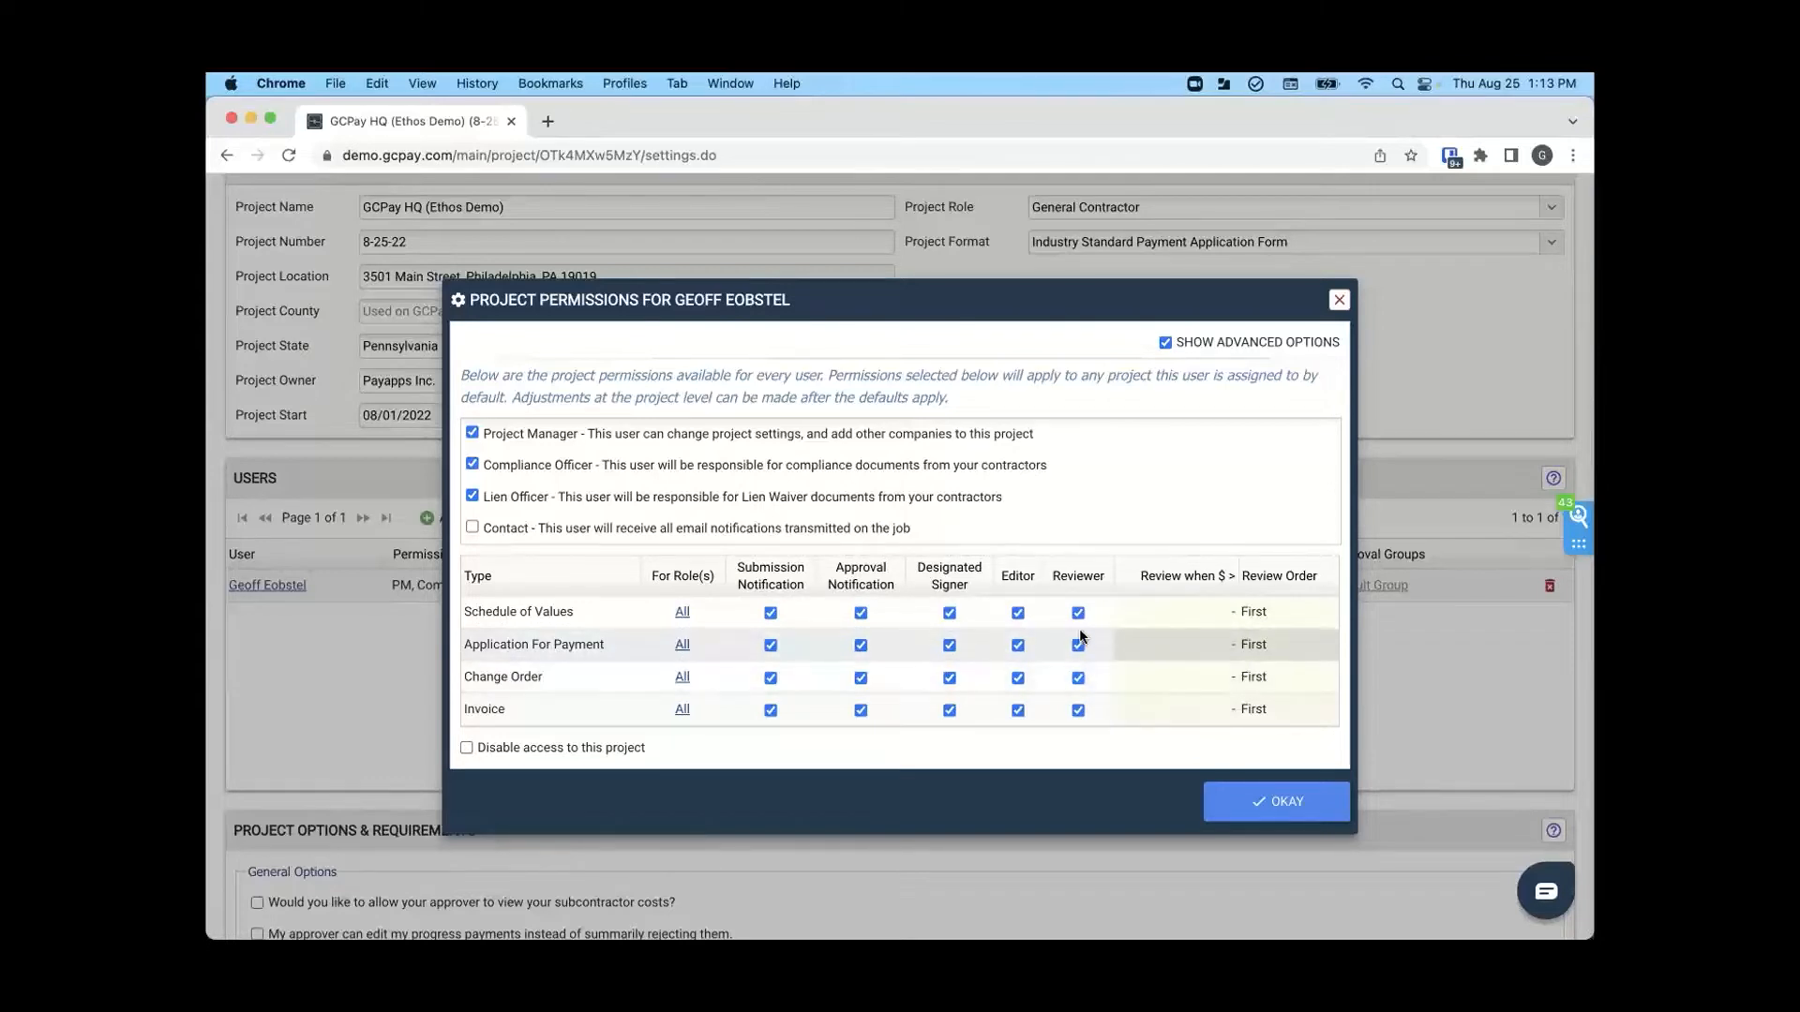
- Try a $10,000 review threshold and a review order of Last for Application For Payment, closing the permissions without saving
click(1159, 646)
text(1)
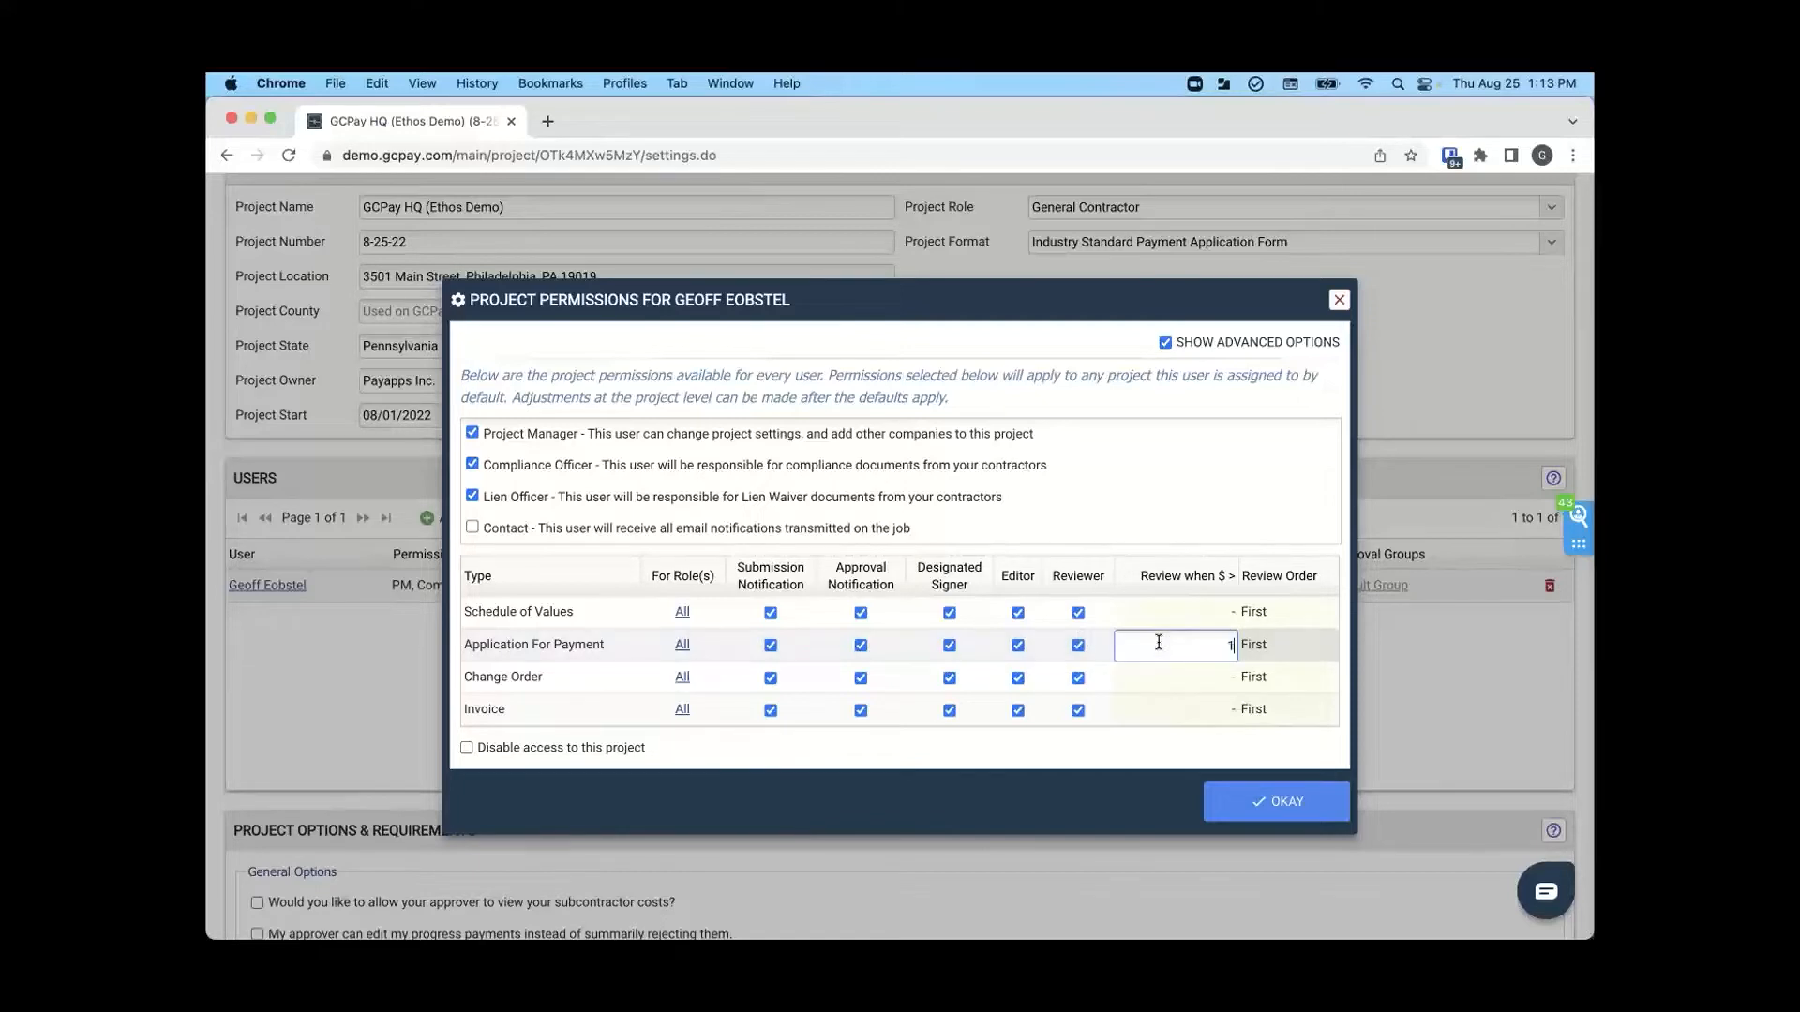
text(0000)
click(1262, 648)
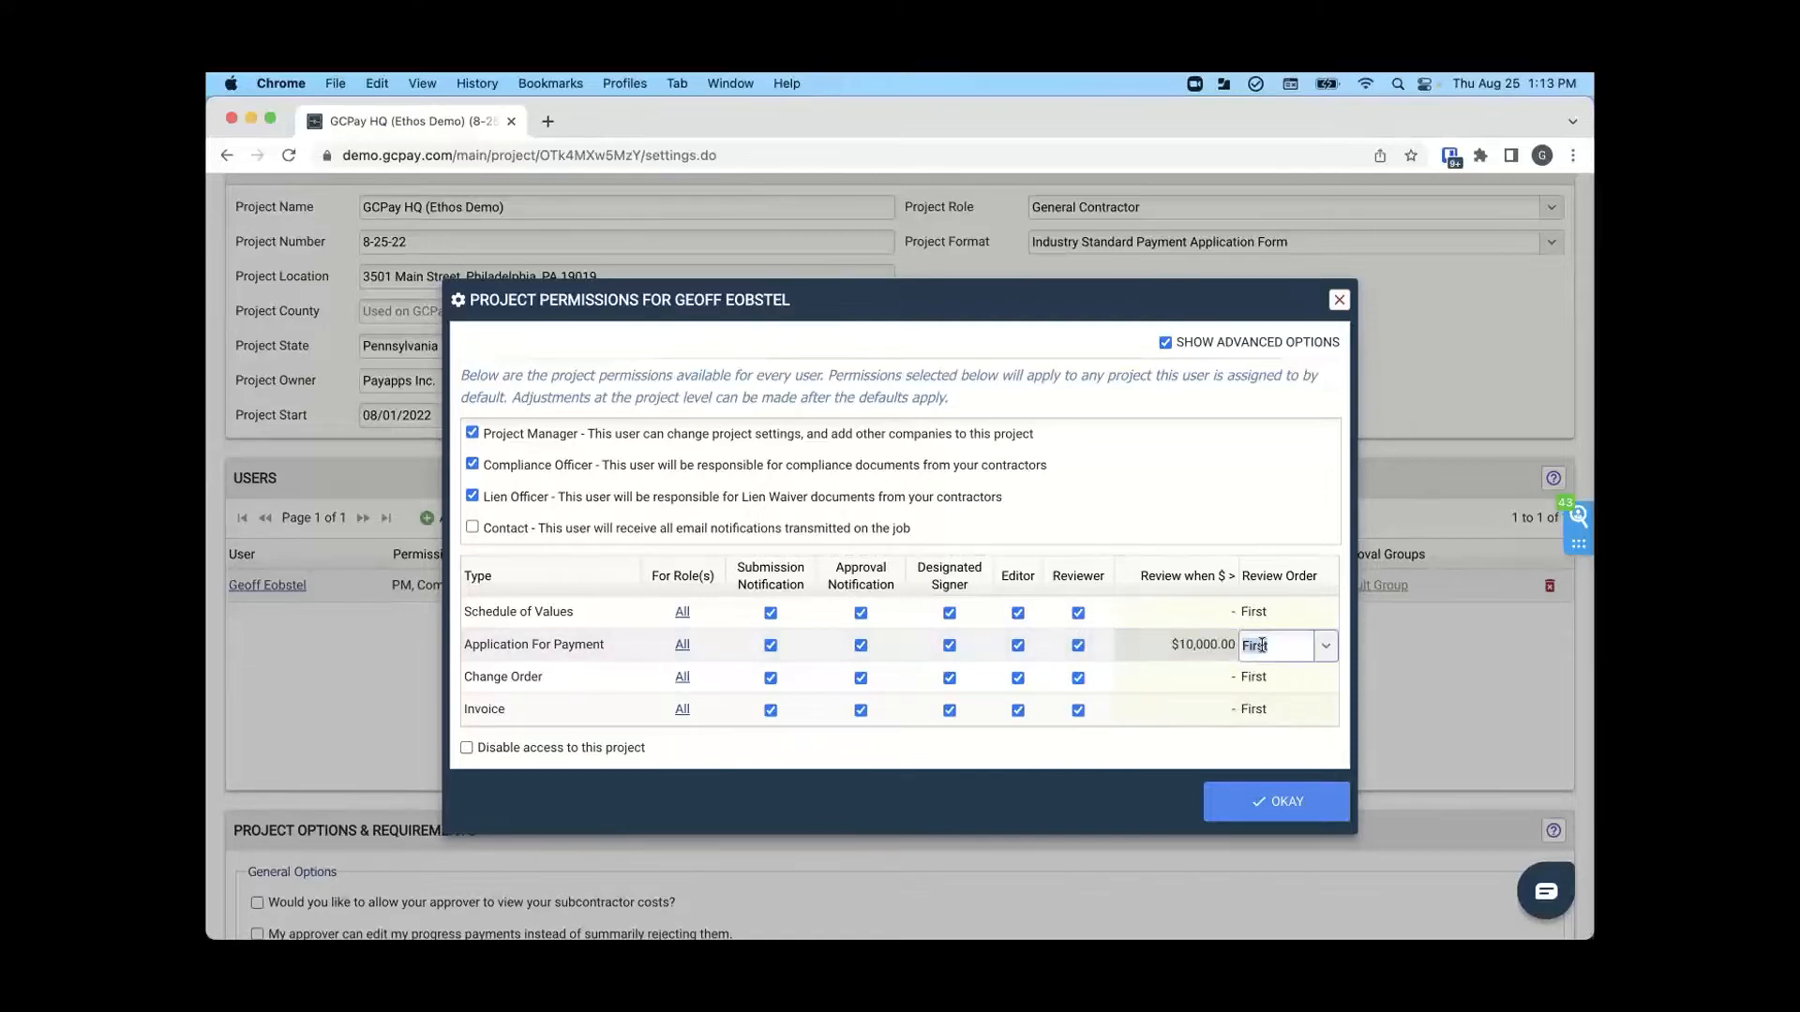
click(1336, 650)
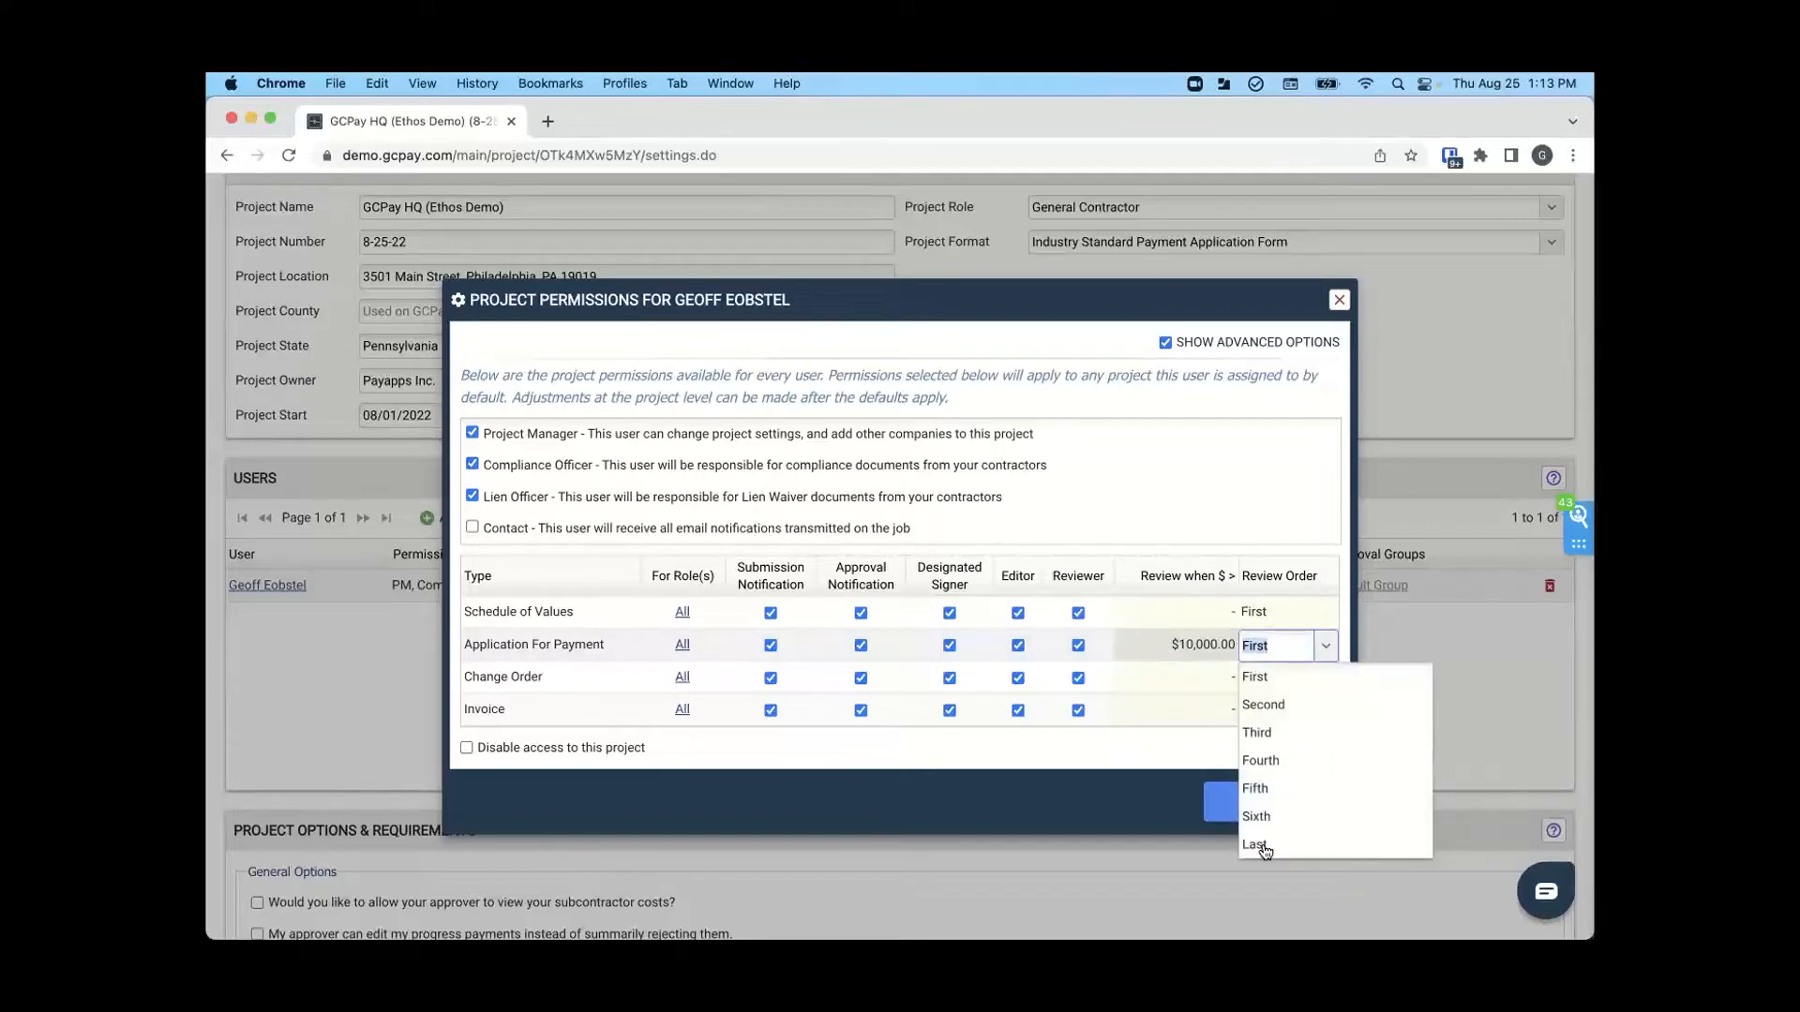
click(1263, 842)
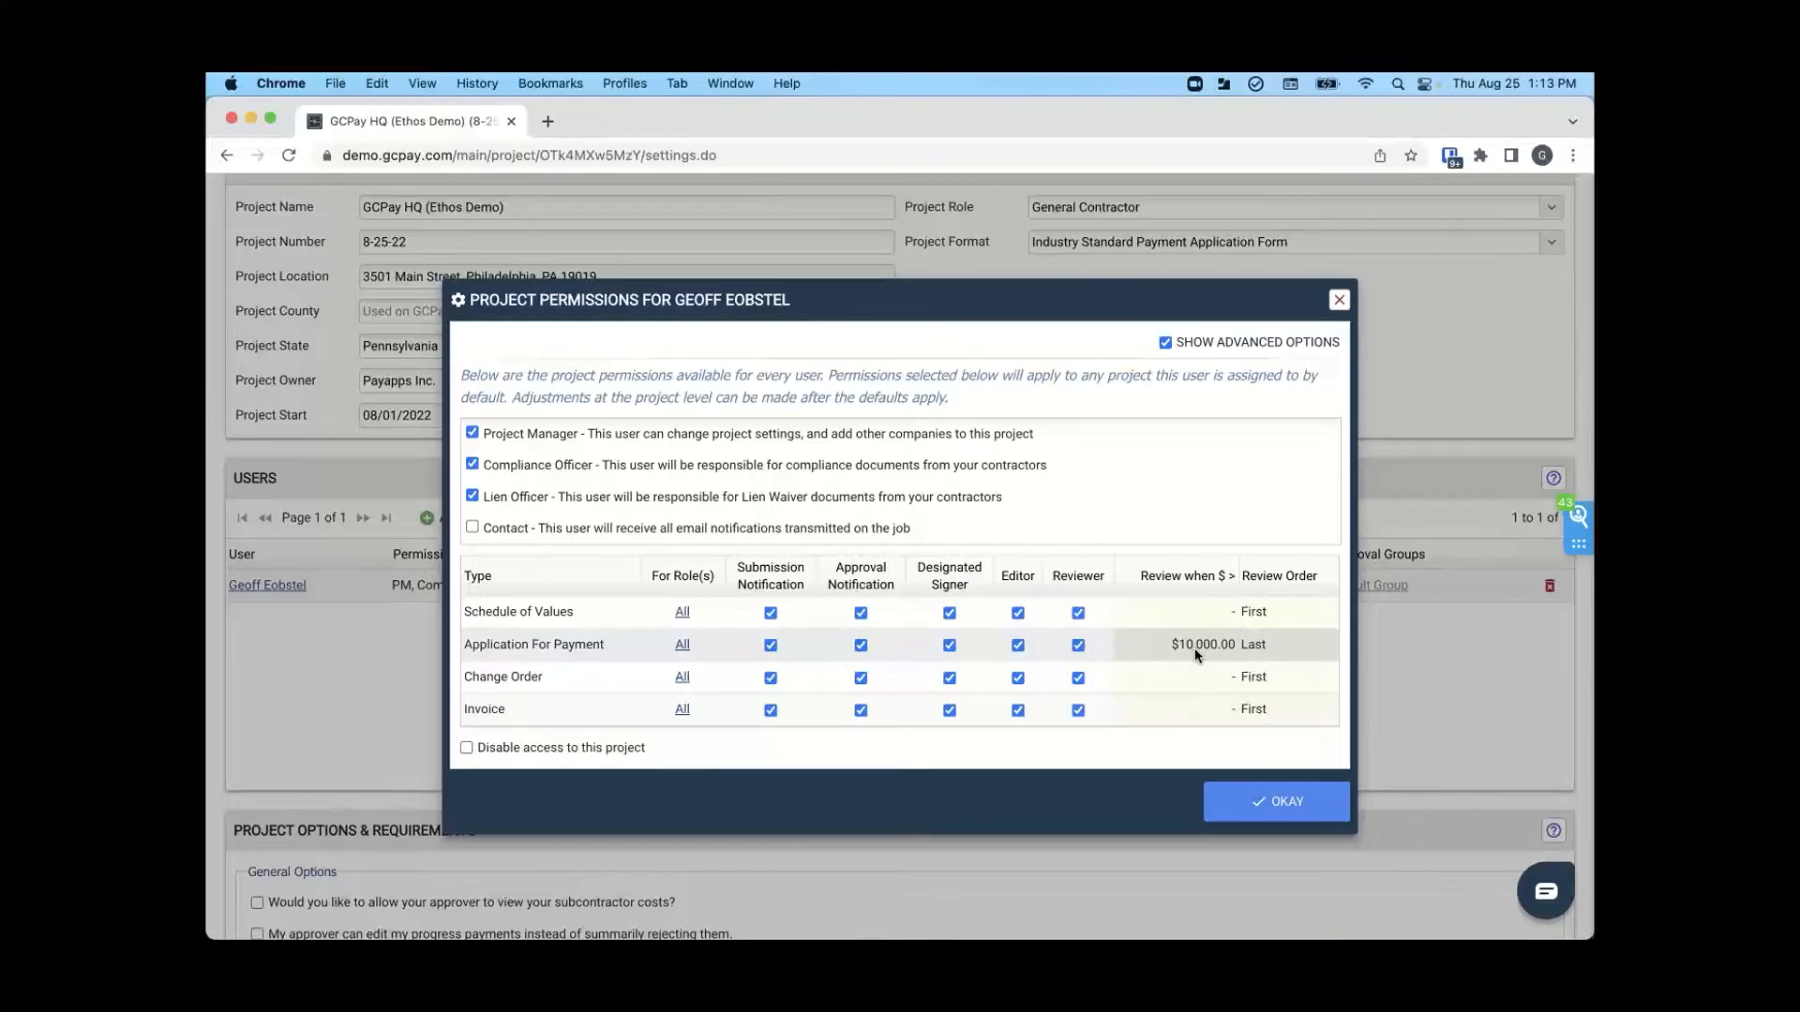
click(1165, 343)
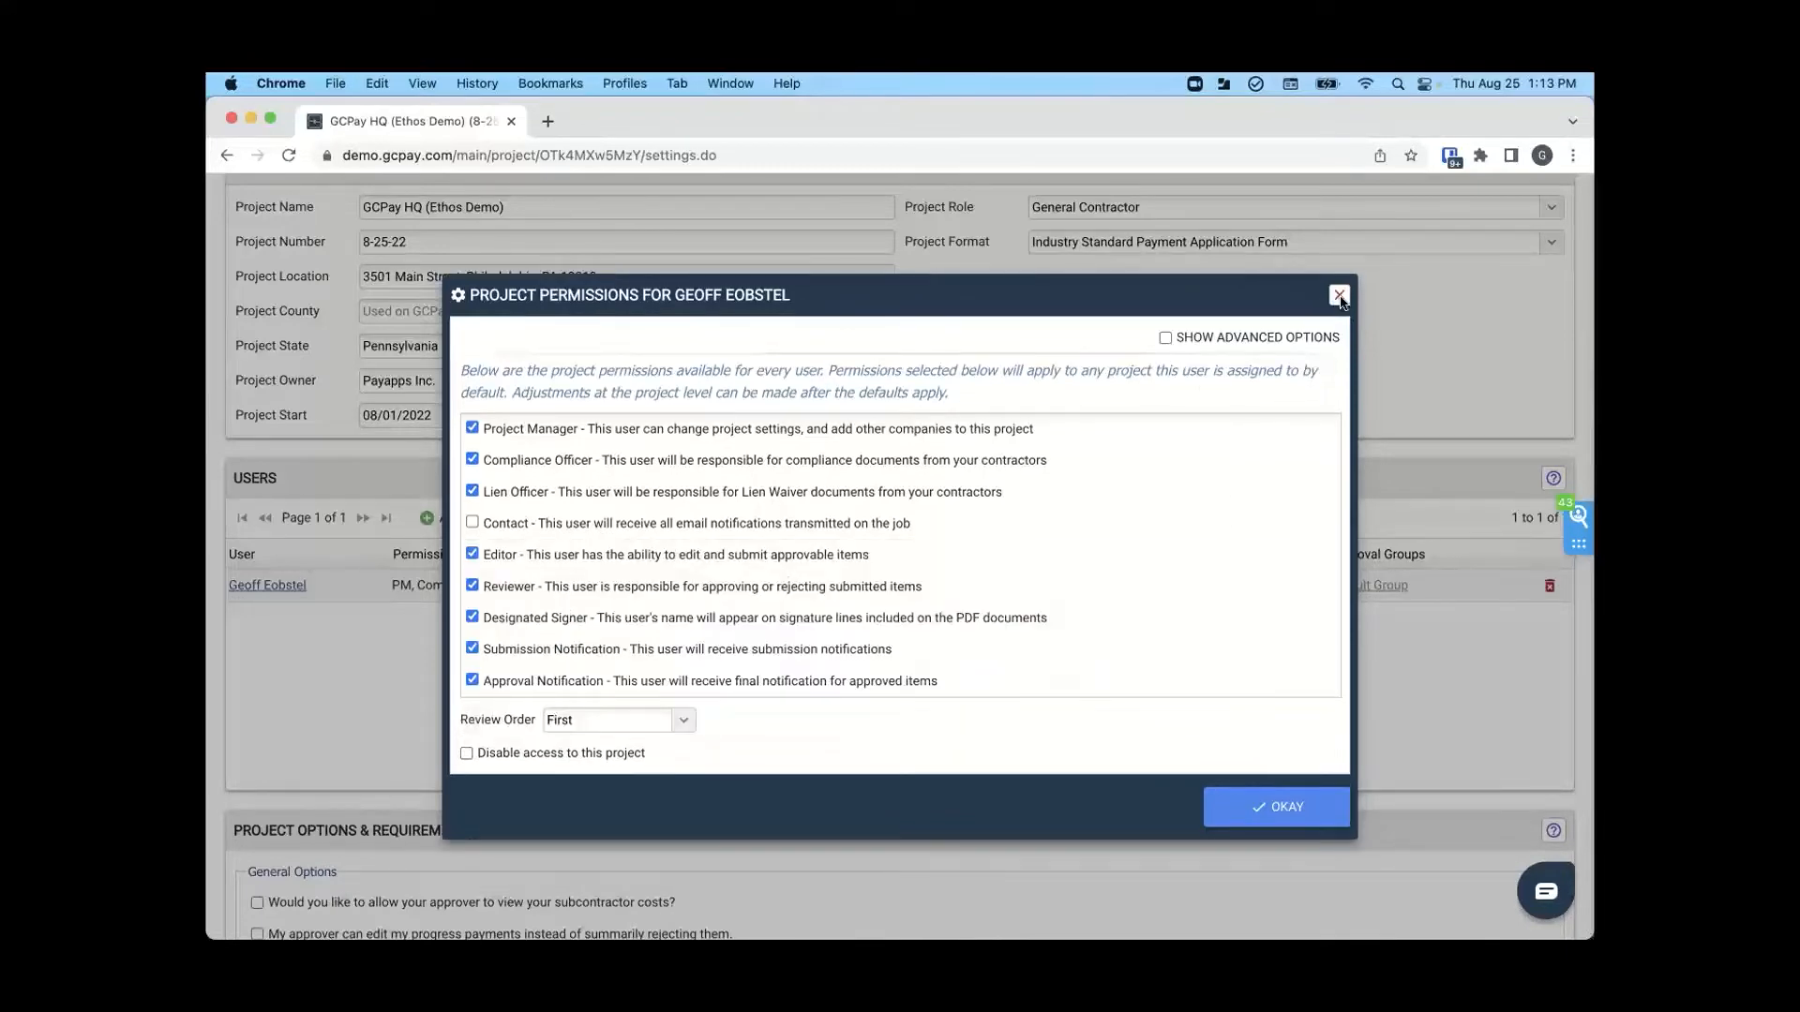
click(1339, 300)
- Examine the project's general, contractor, ACH payment and billing options
scroll(828, 565, down, 10)
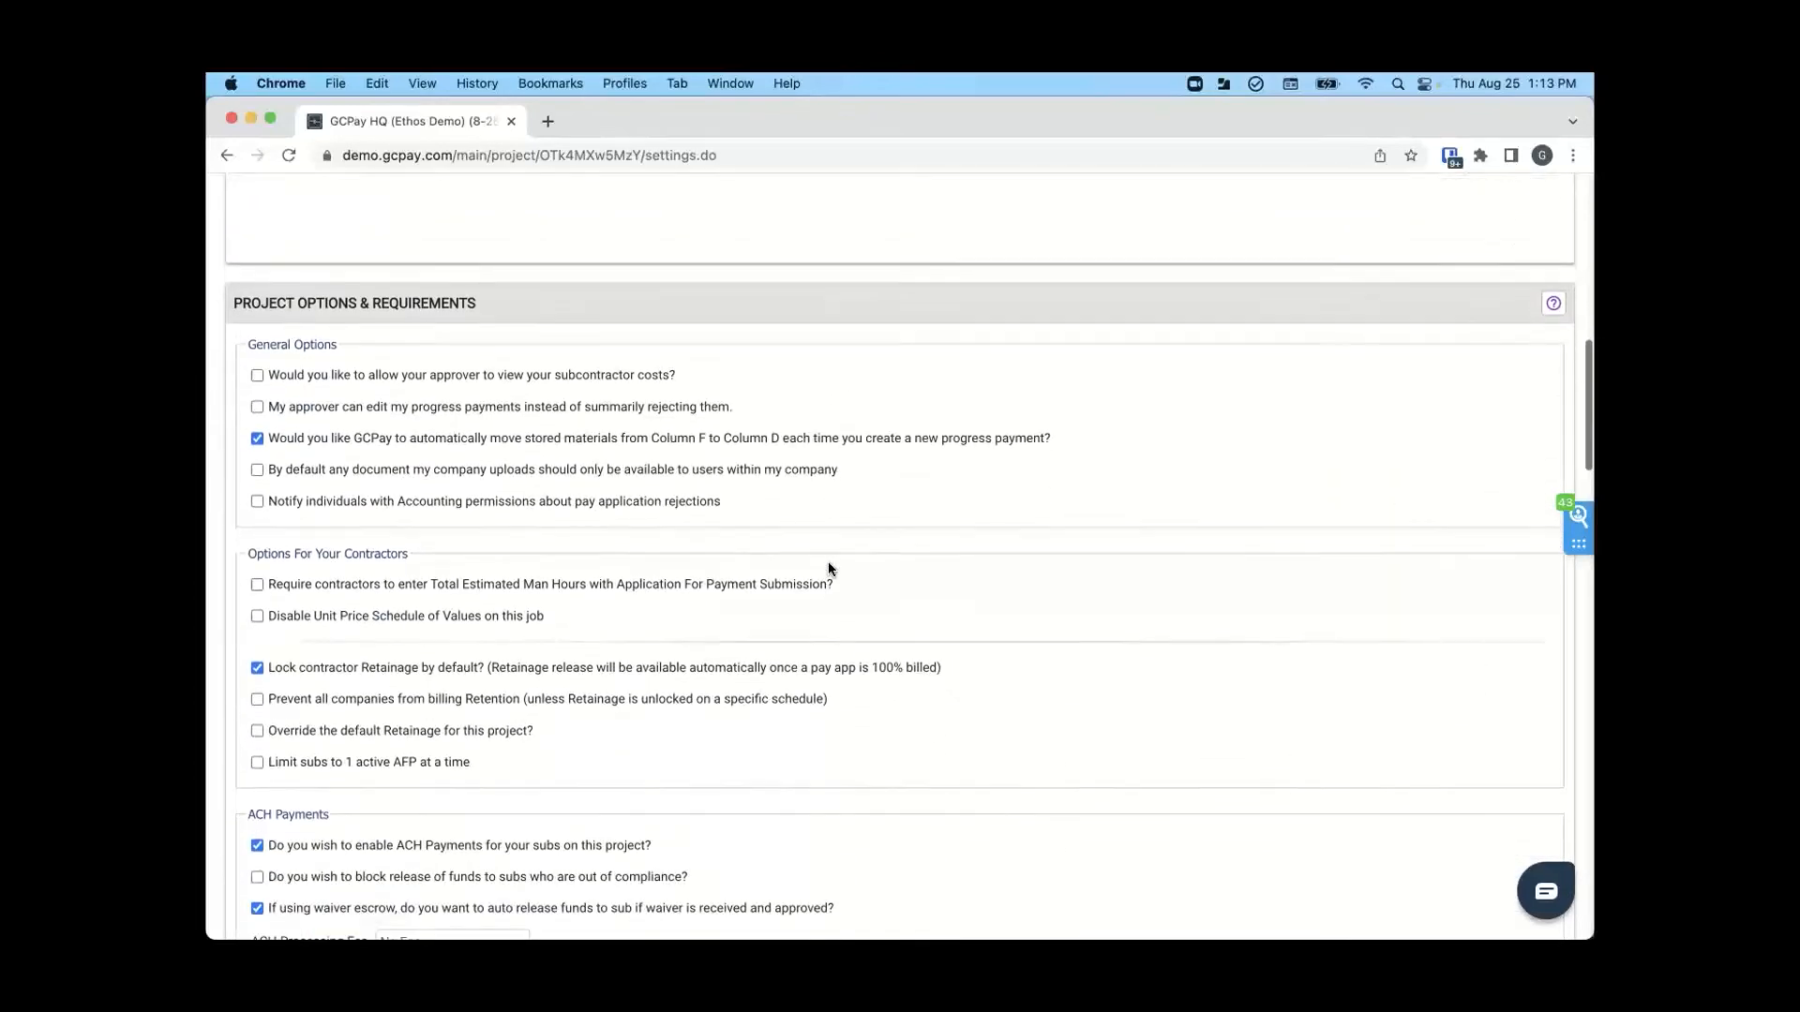
scroll(829, 565, down, 7)
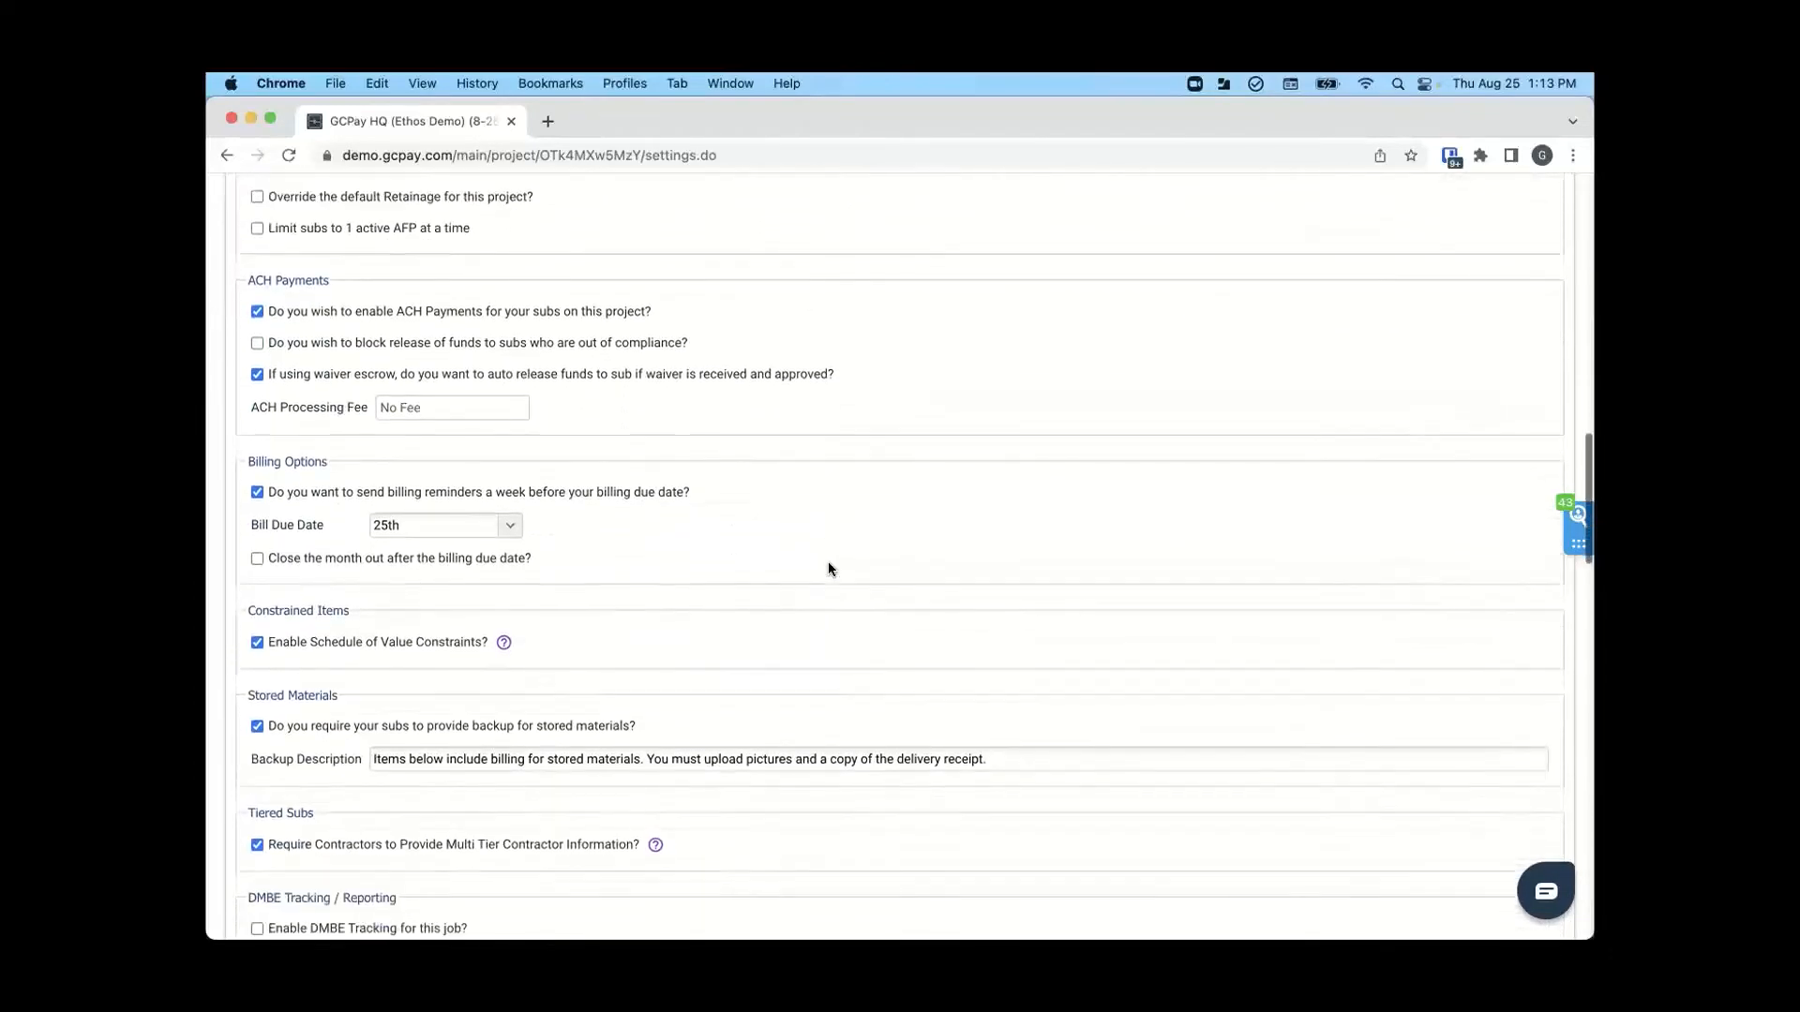
scroll(829, 569, down, 1)
scroll(829, 569, up, 2)
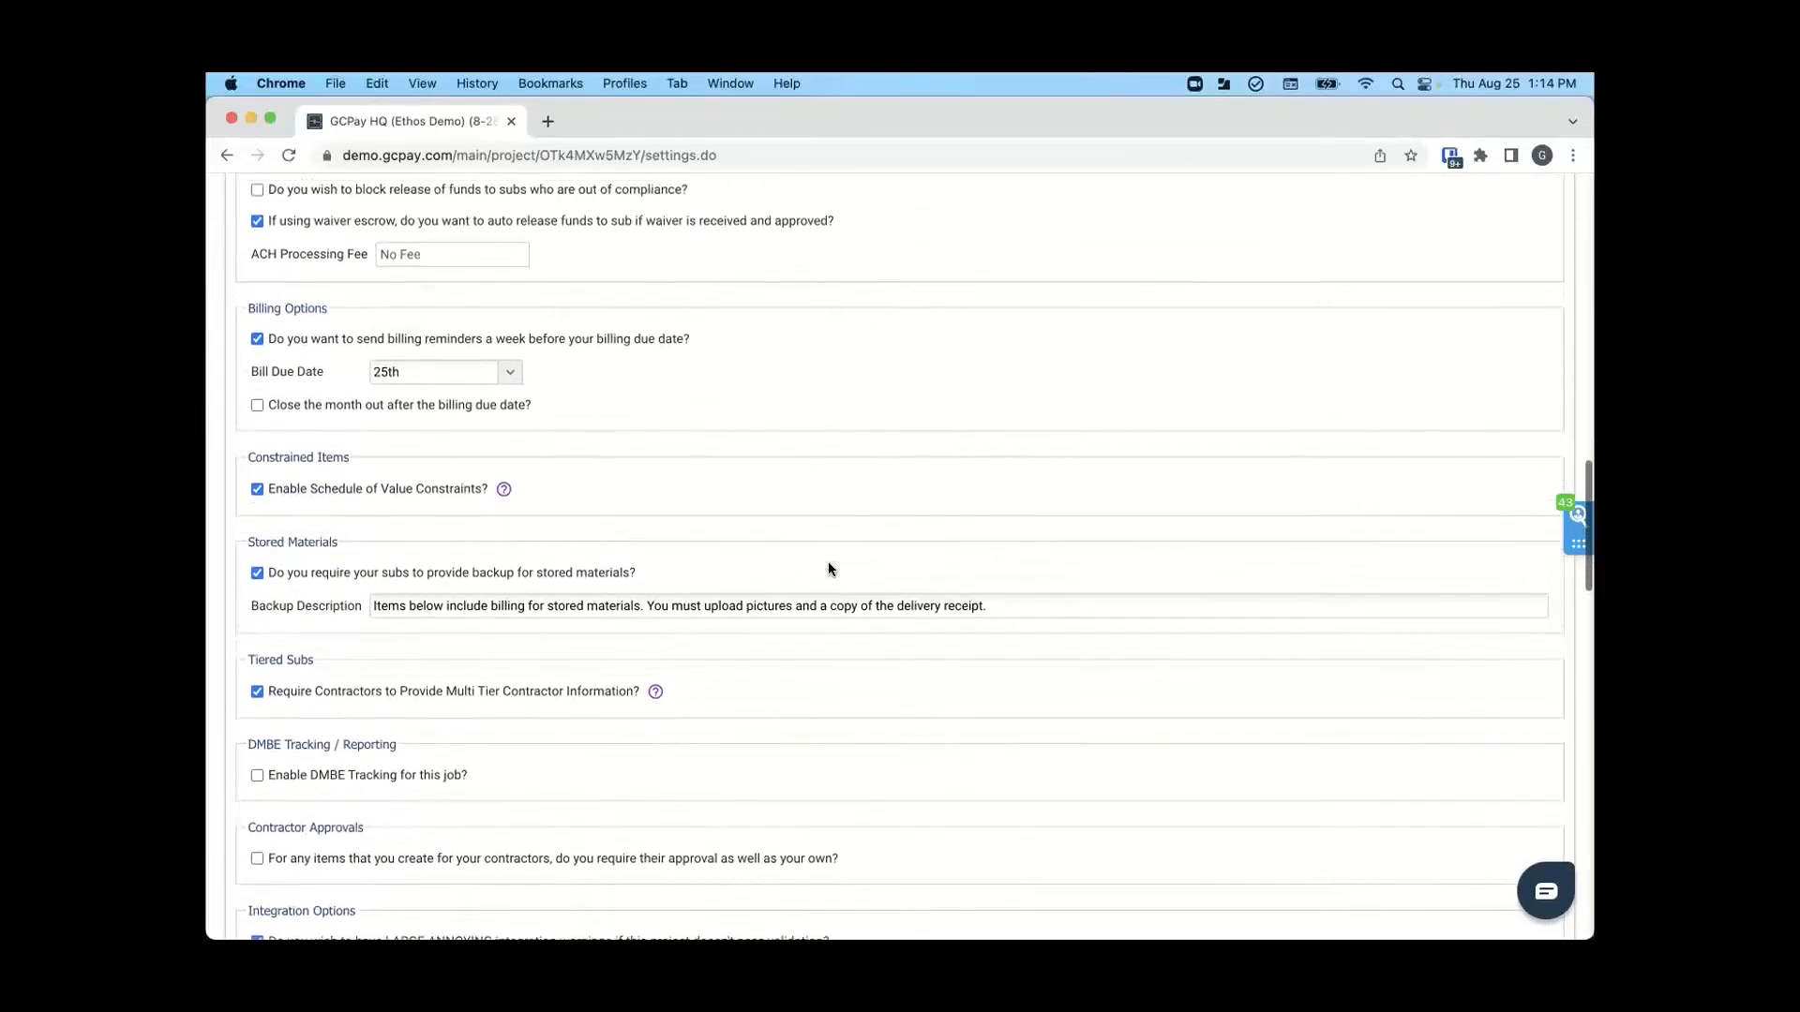
scroll(829, 569, up, 1)
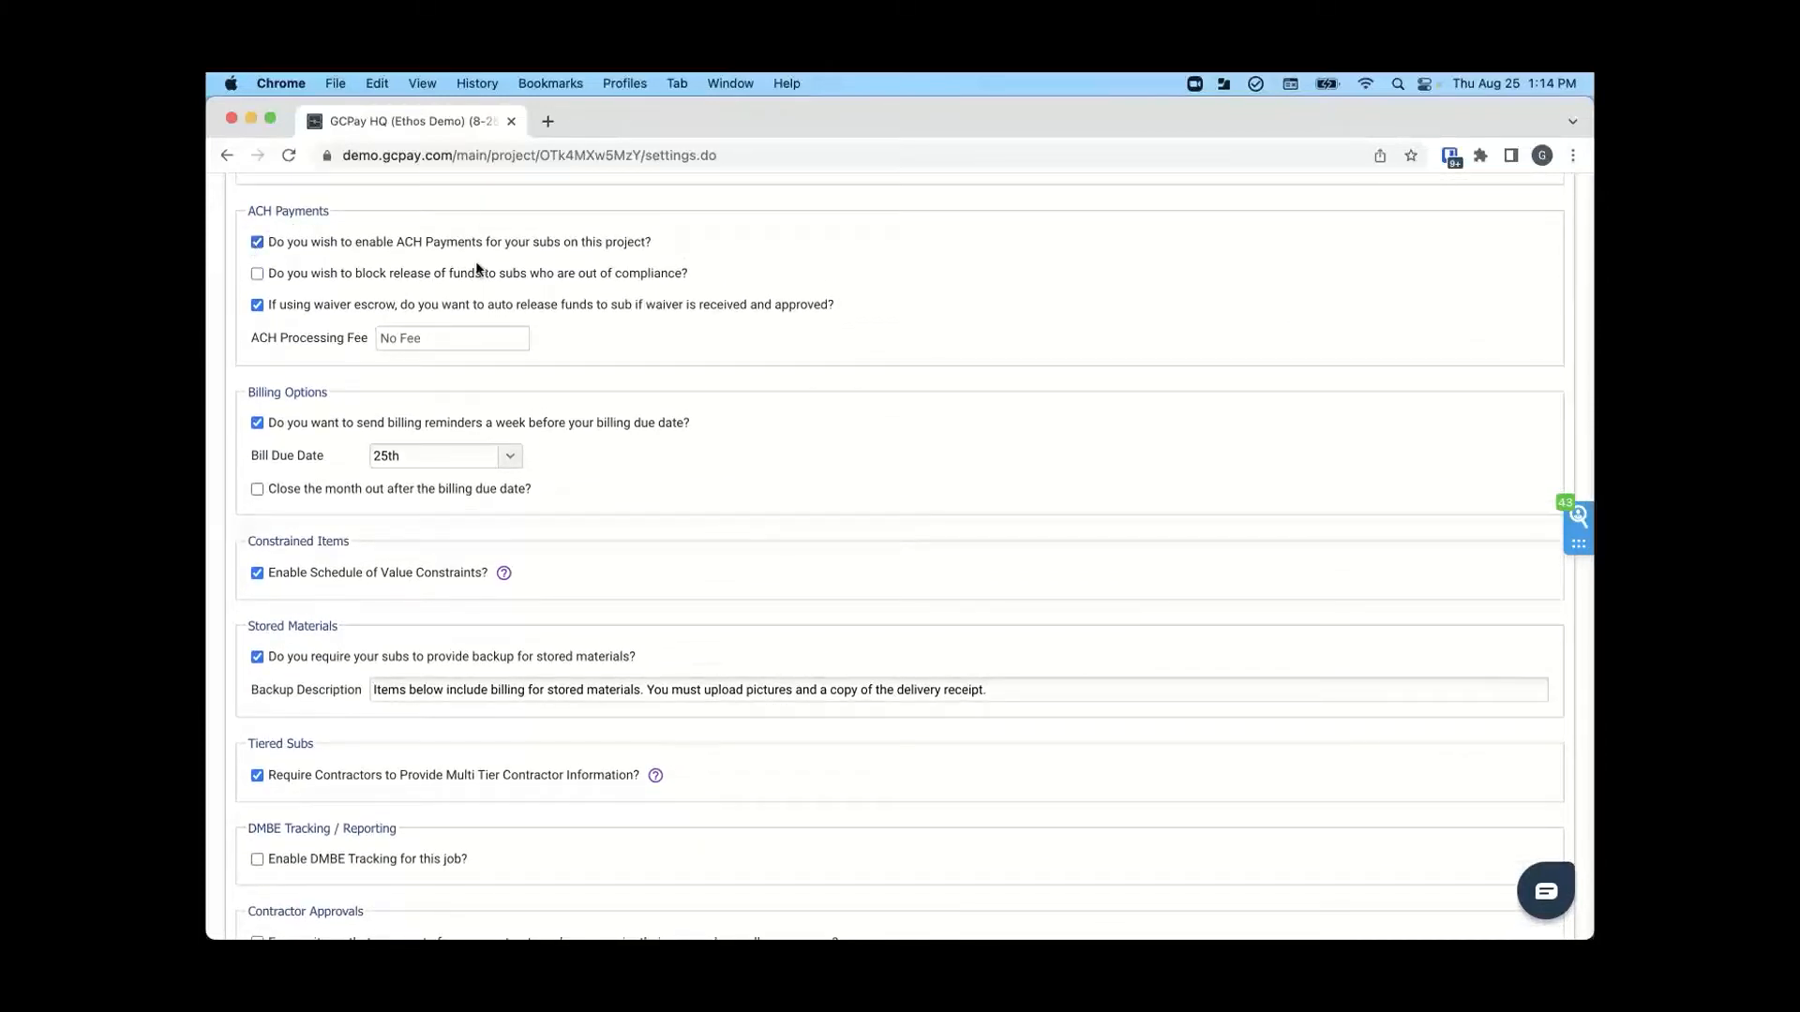
scroll(616, 347, down, 3)
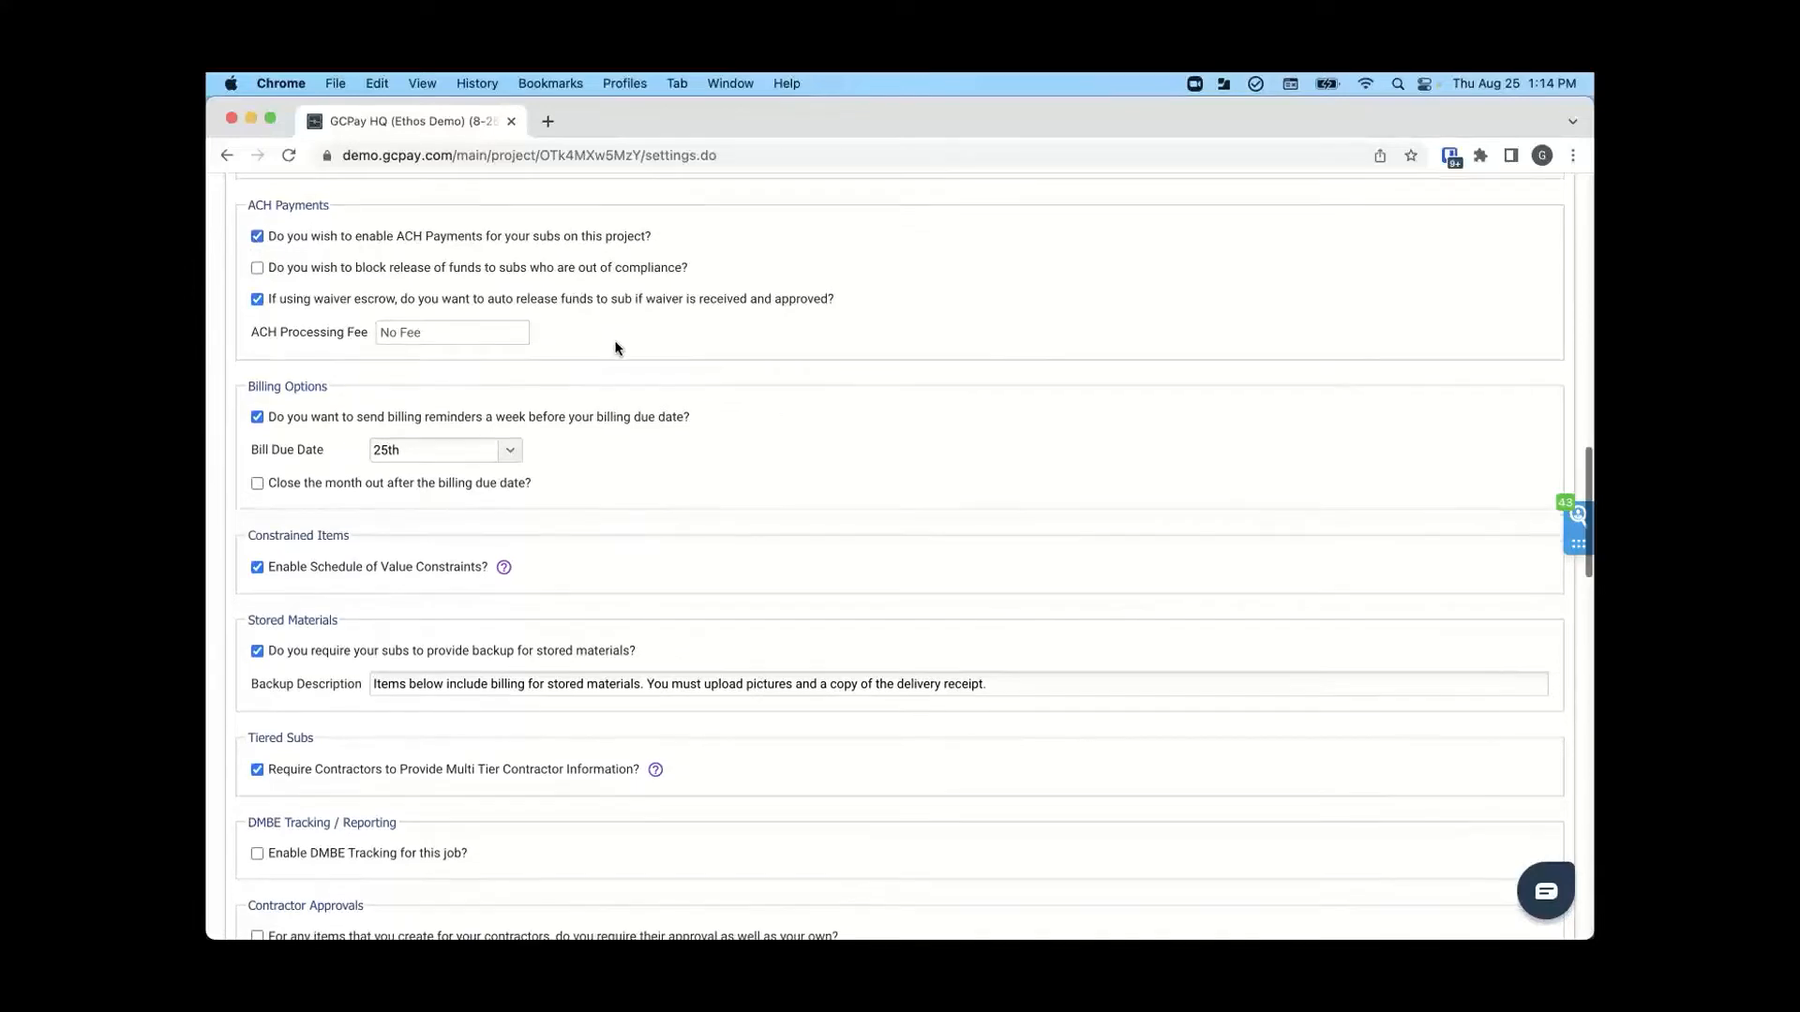
scroll(616, 348, down, 2)
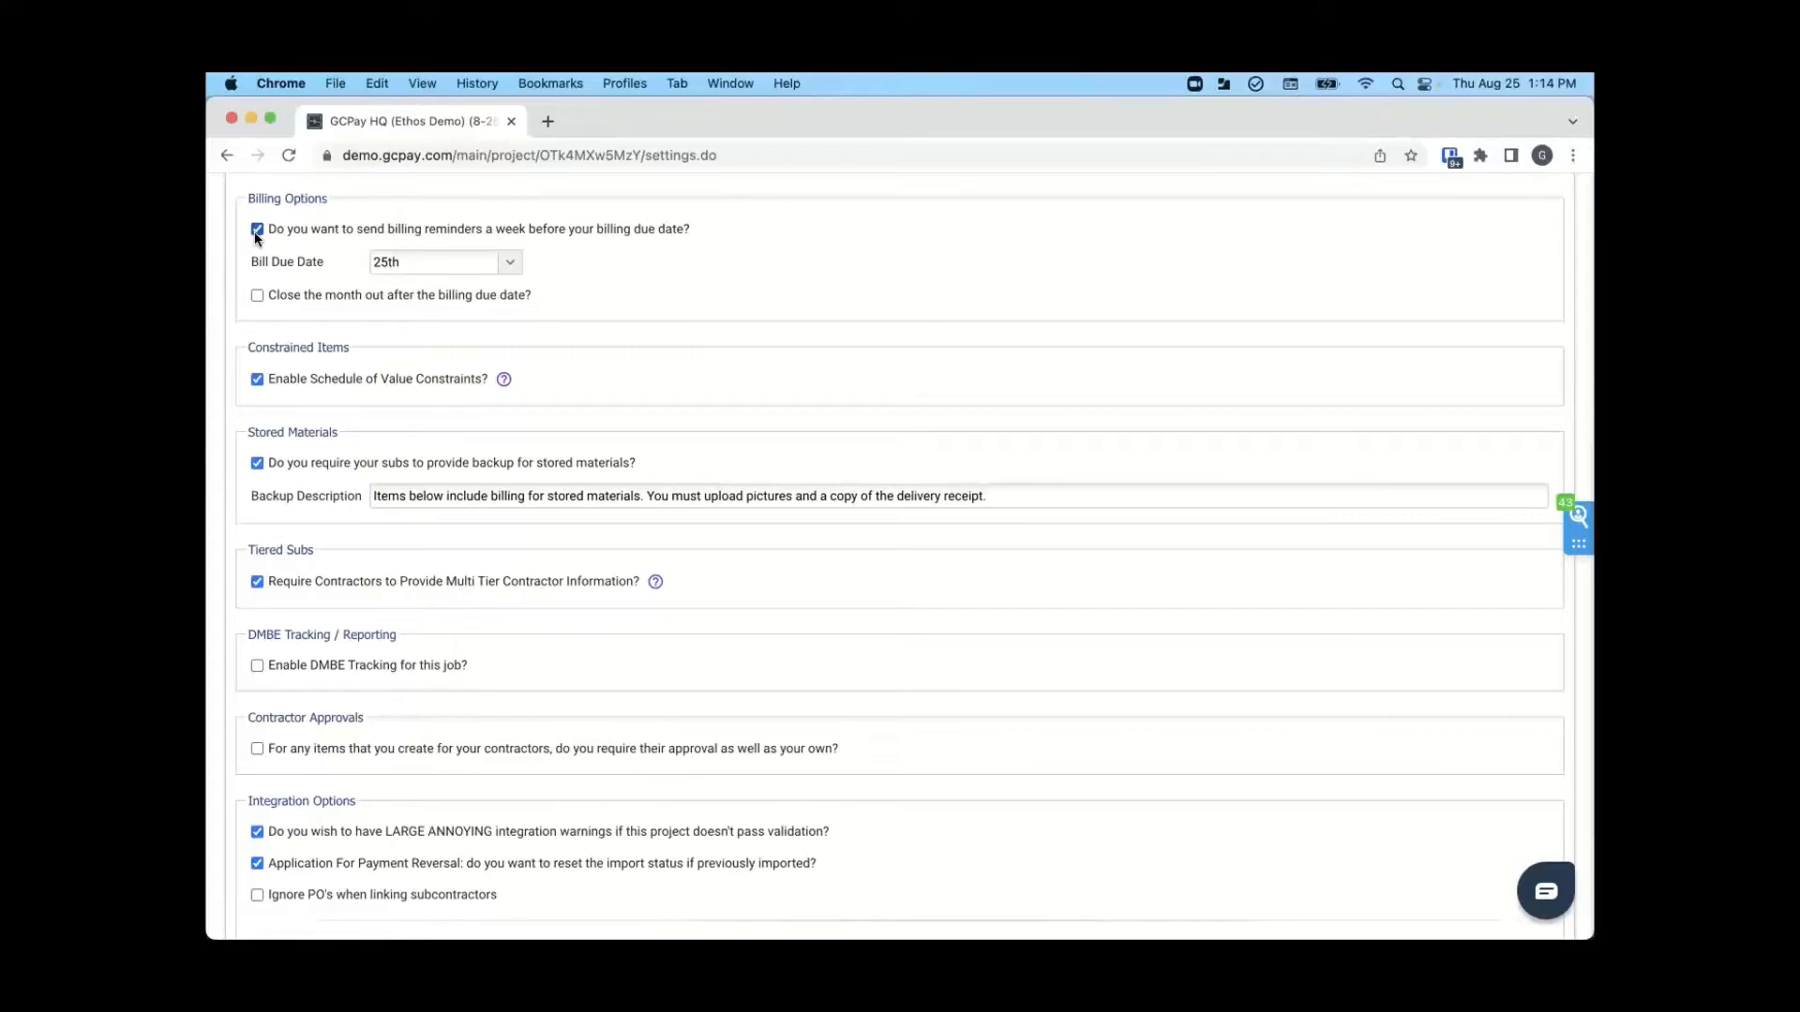
- Check the available bill due dates and the month close-out option in the billing options
click(513, 269)
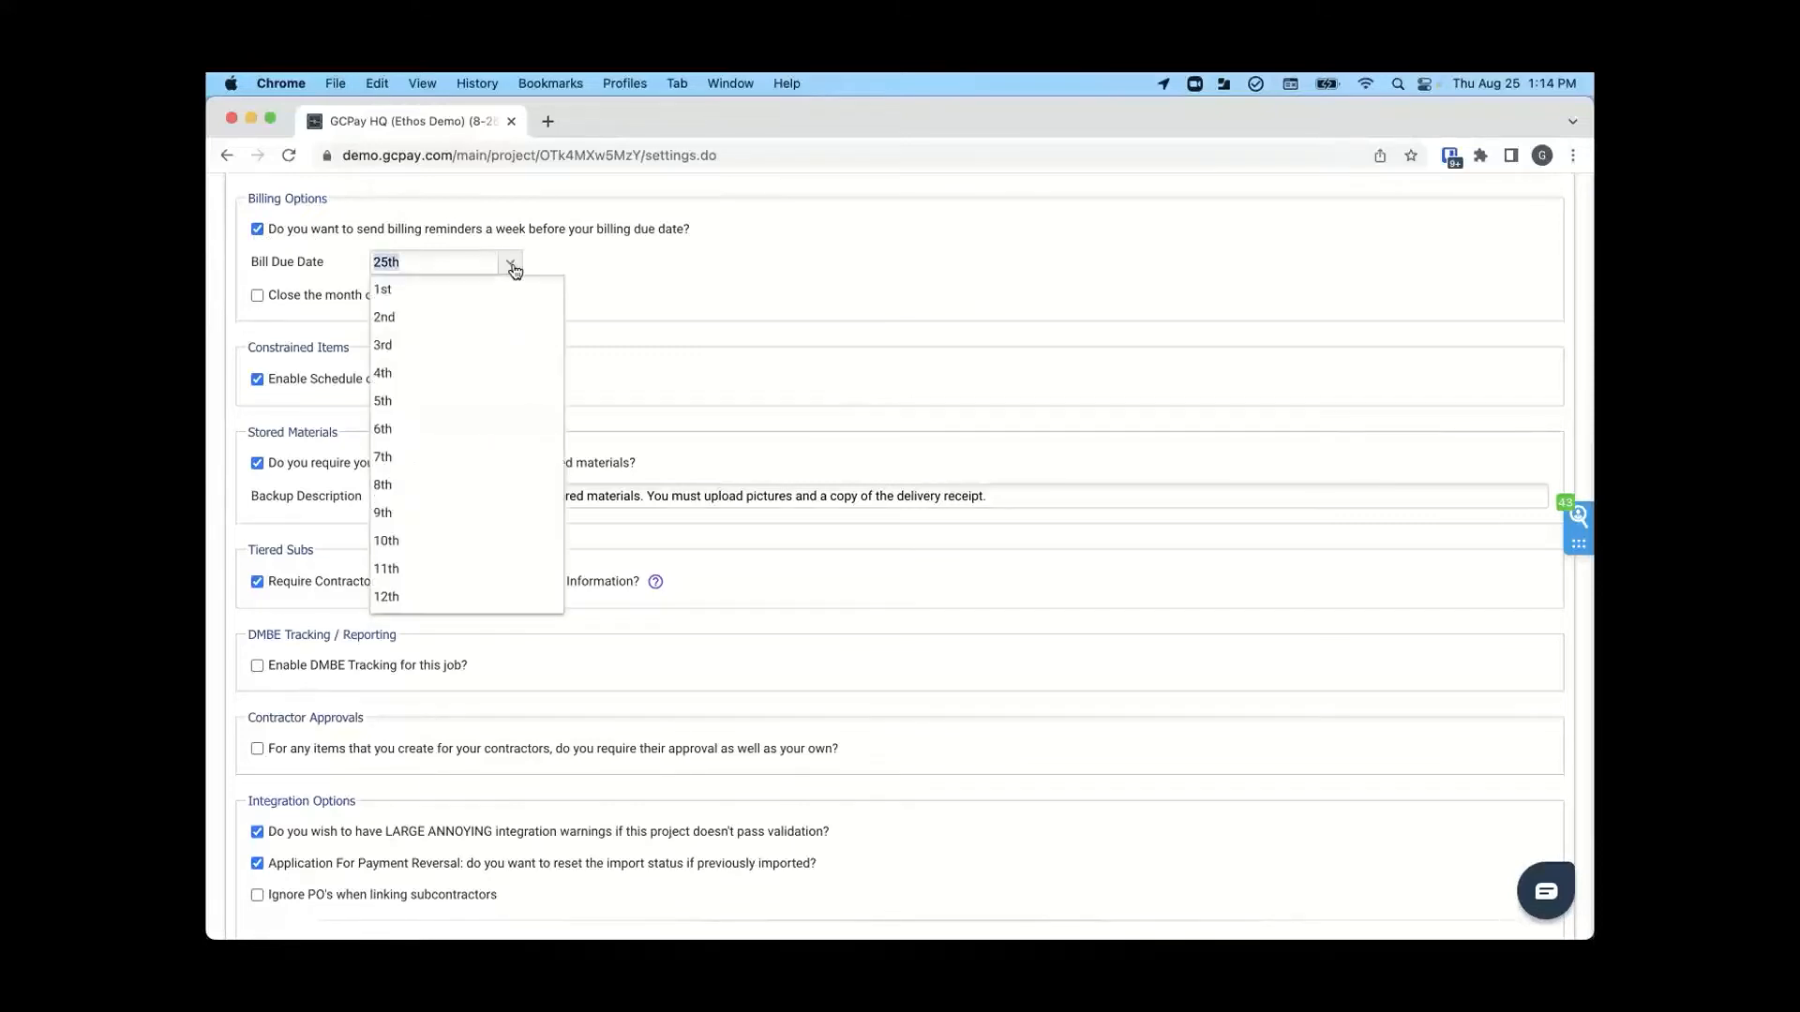
click(514, 269)
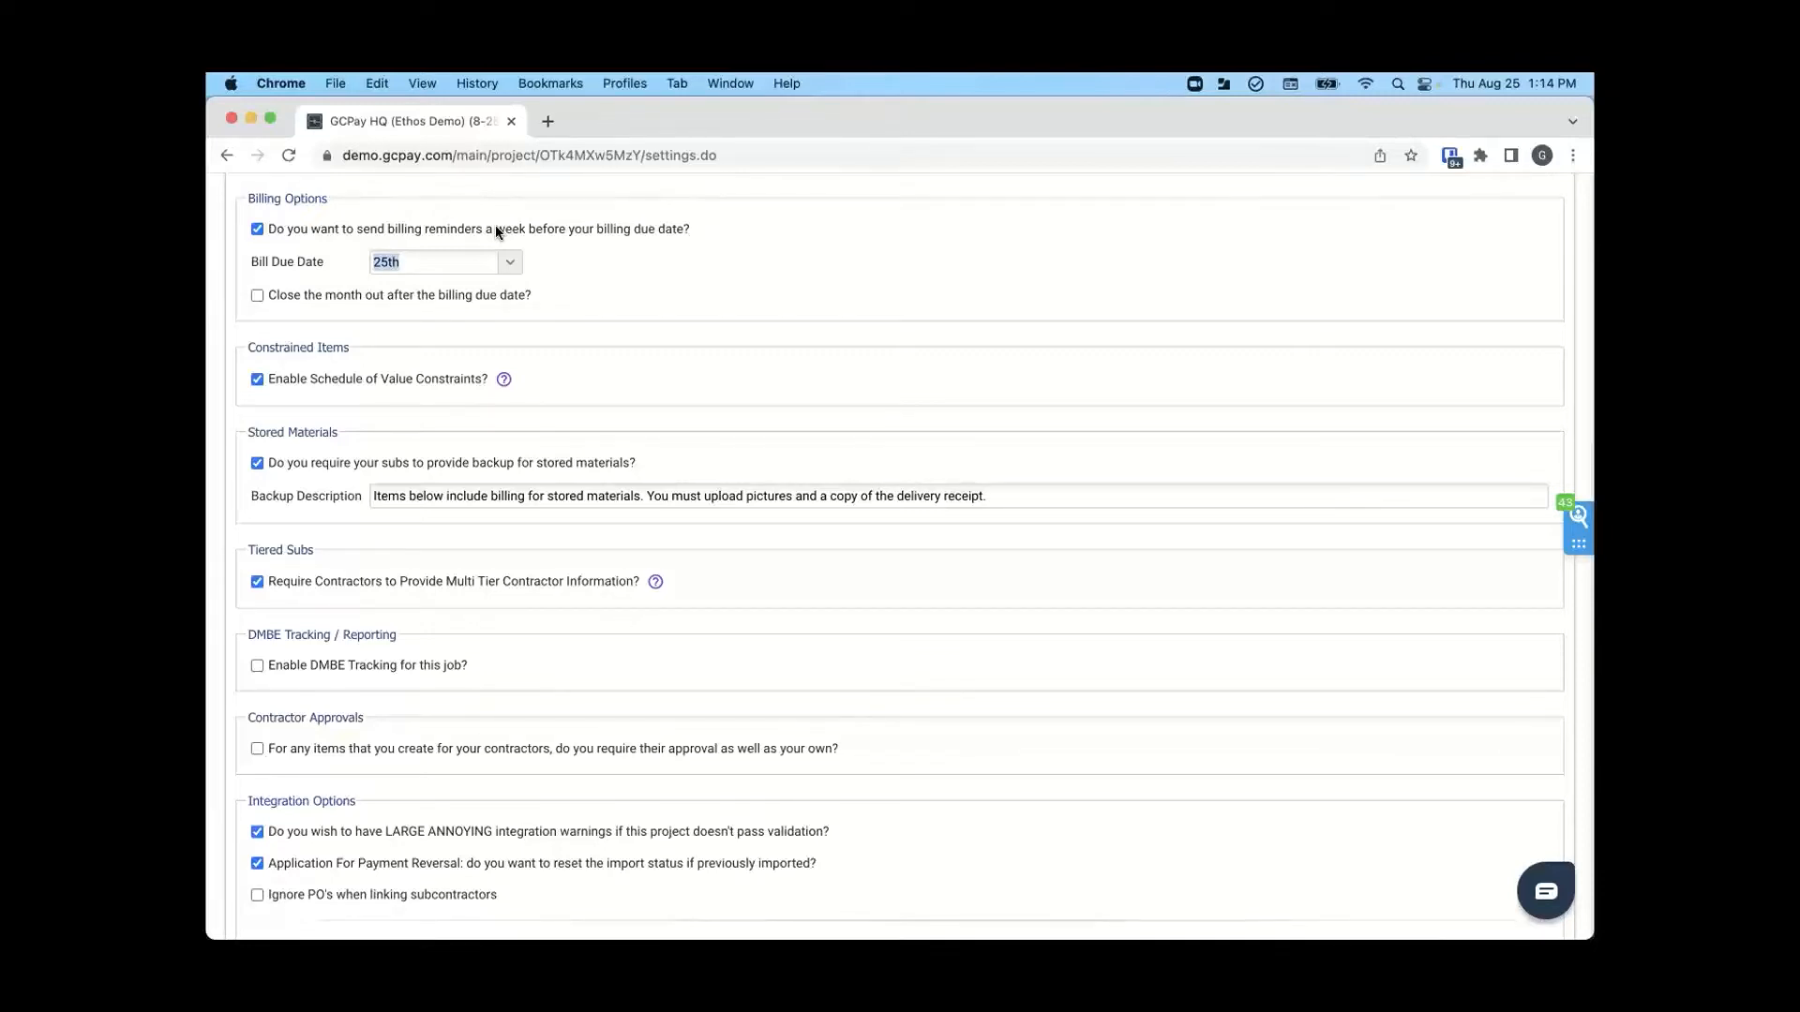
click(258, 296)
- Try switching off the backup requirement for stored materials and switch it back on
scroll(352, 332, down, 3)
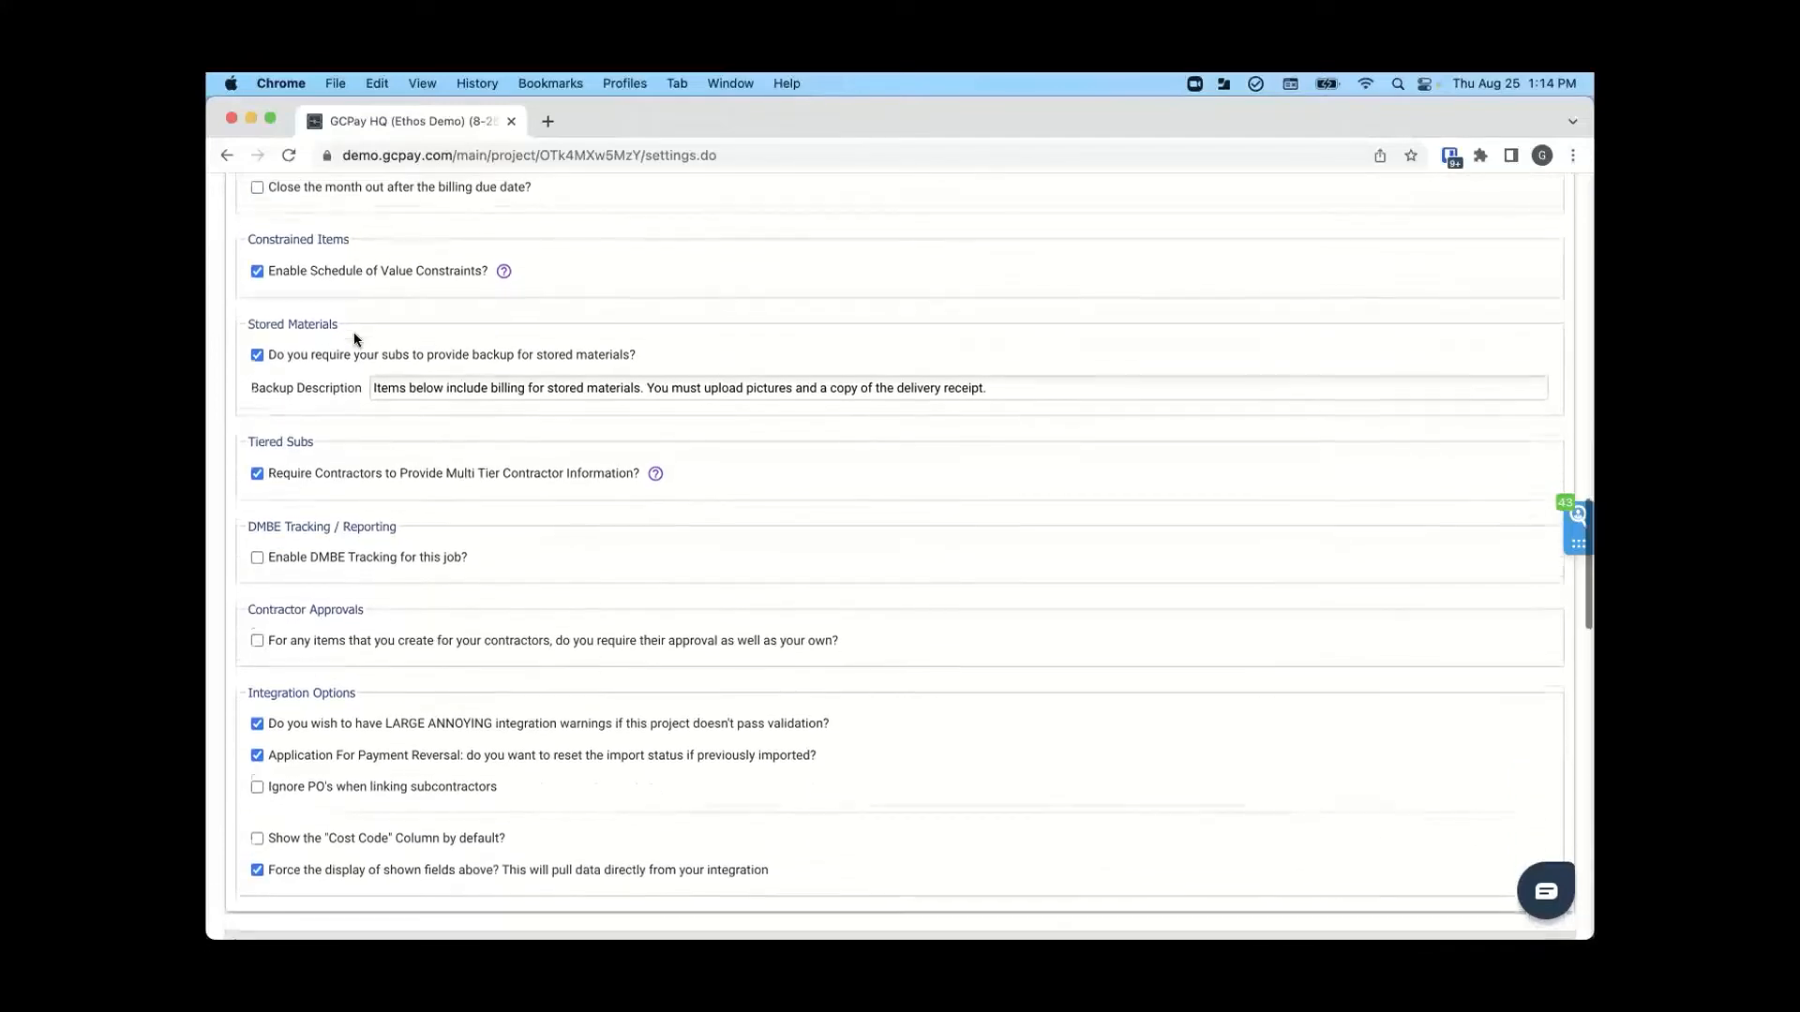
scroll(261, 306, down, 2)
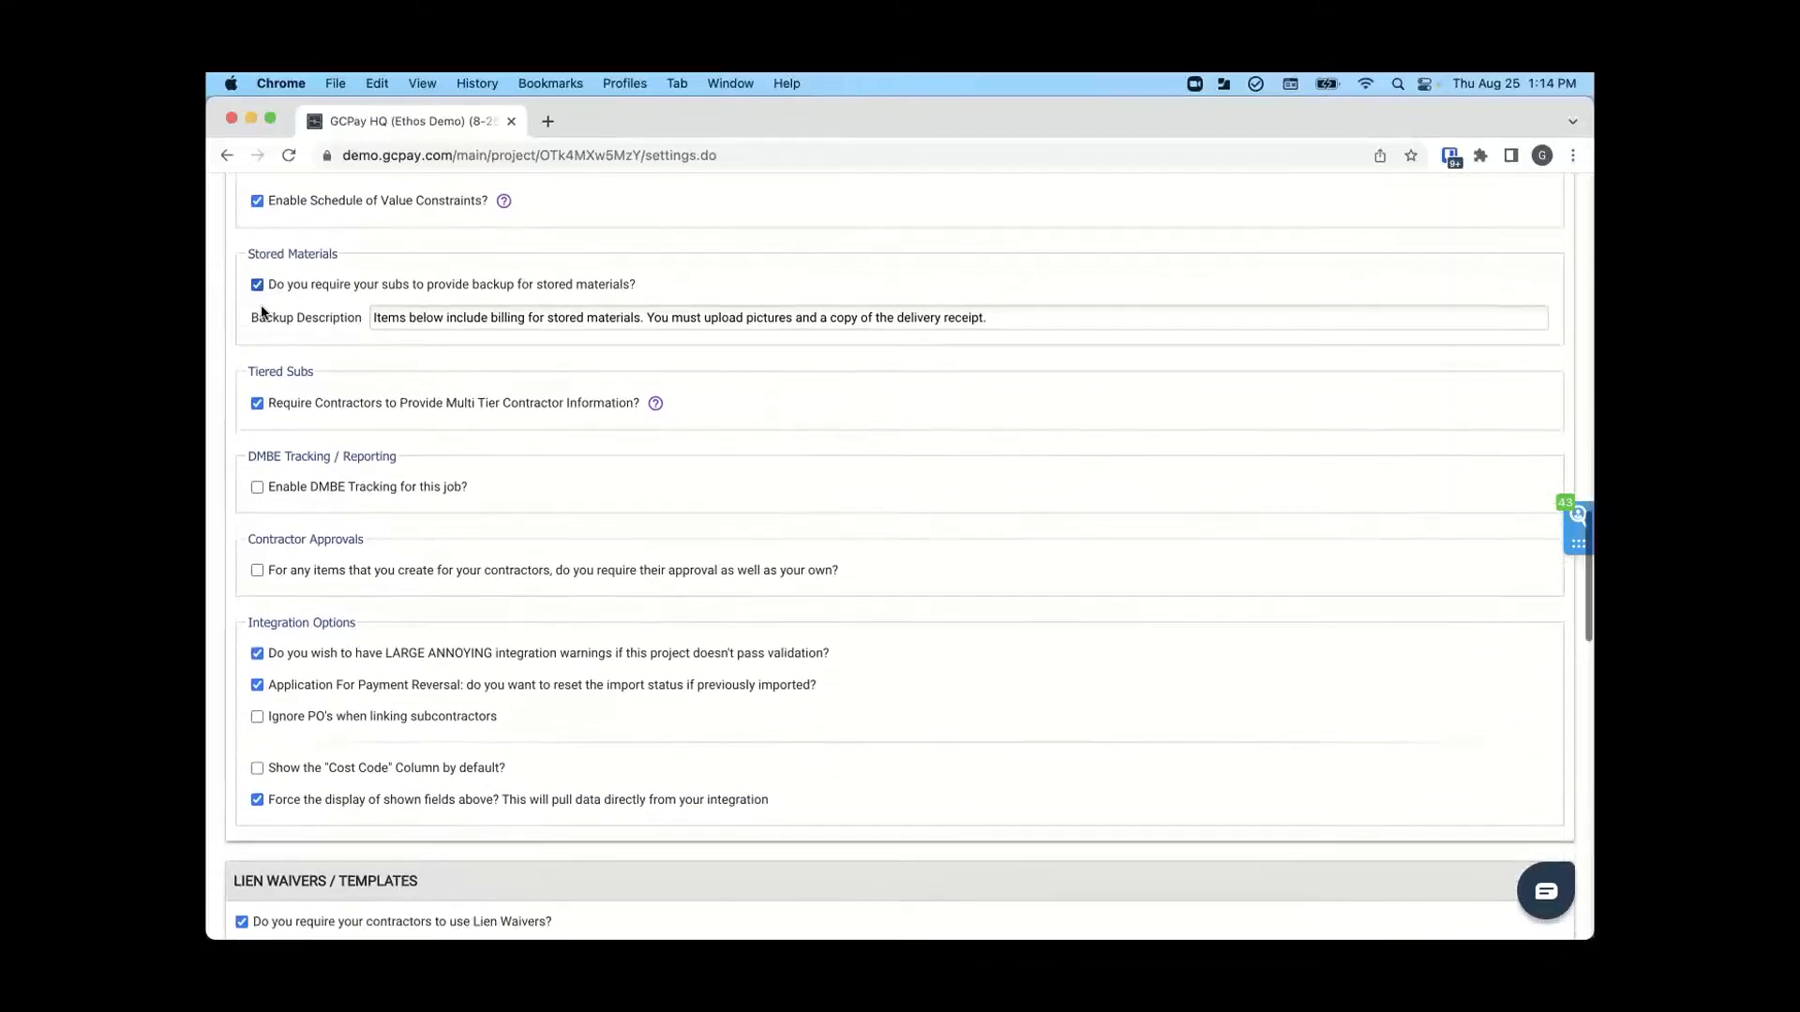
scroll(261, 305, down, 1)
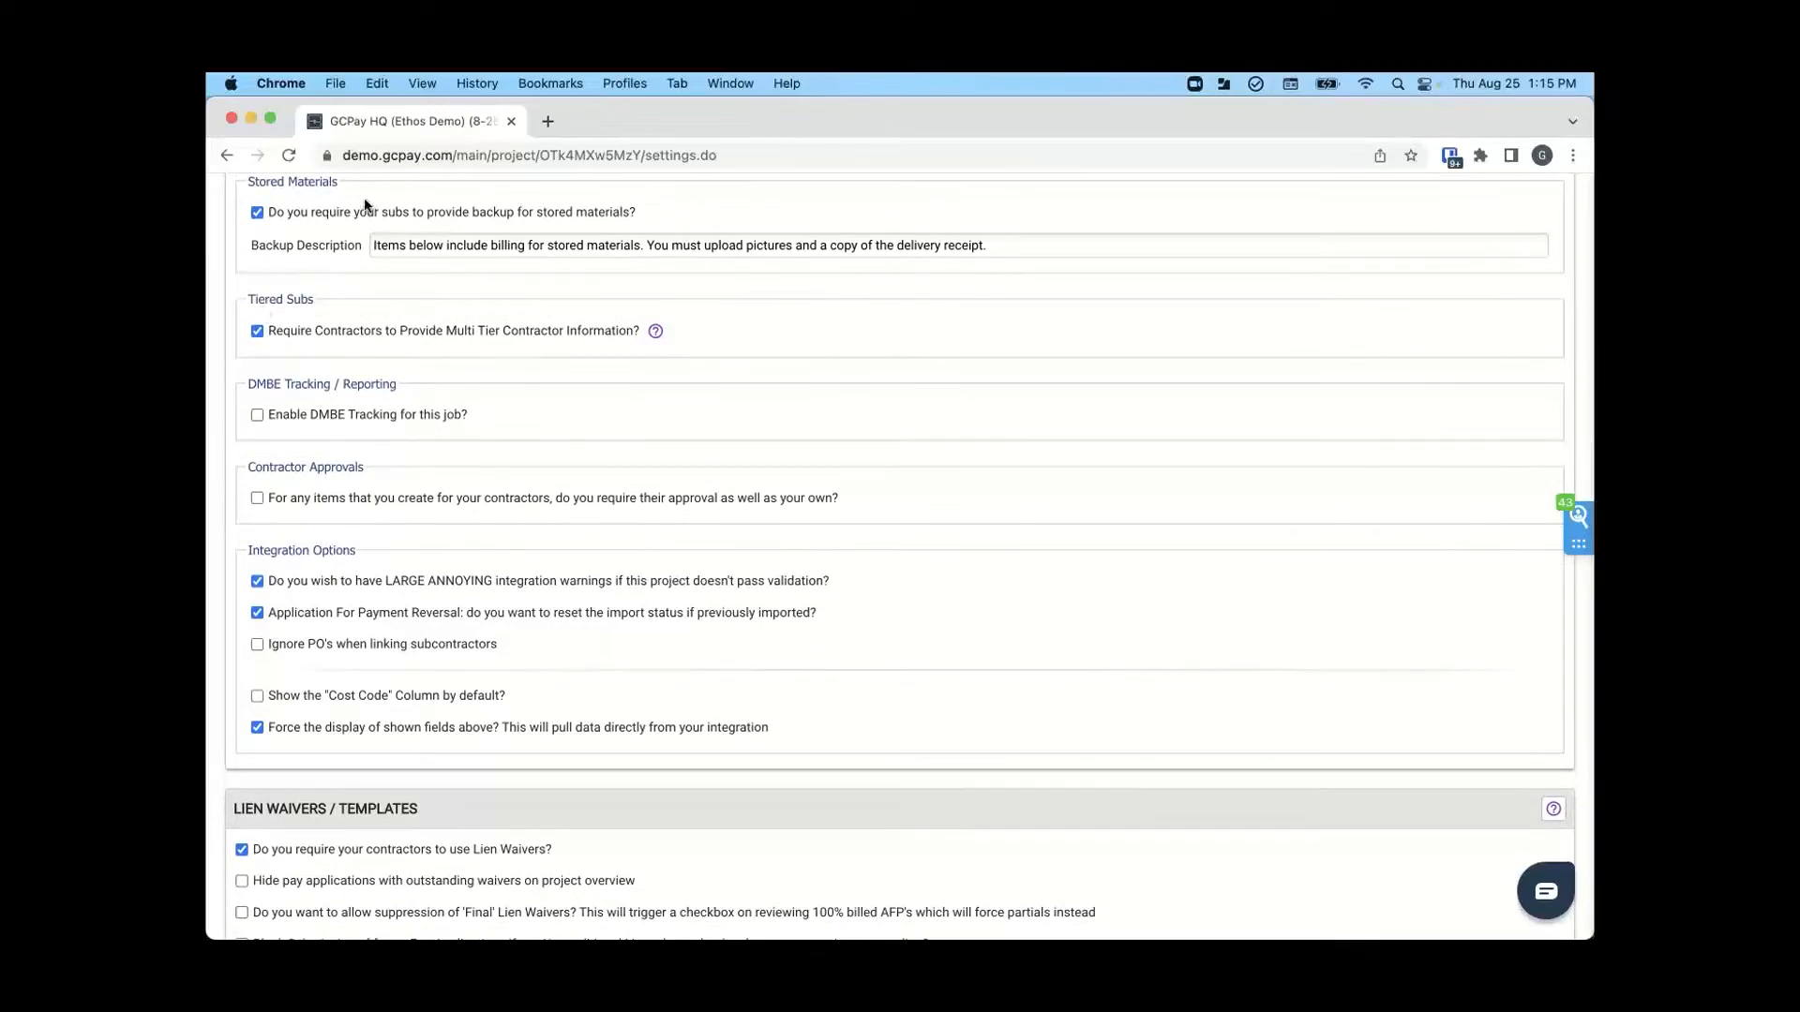
click(258, 212)
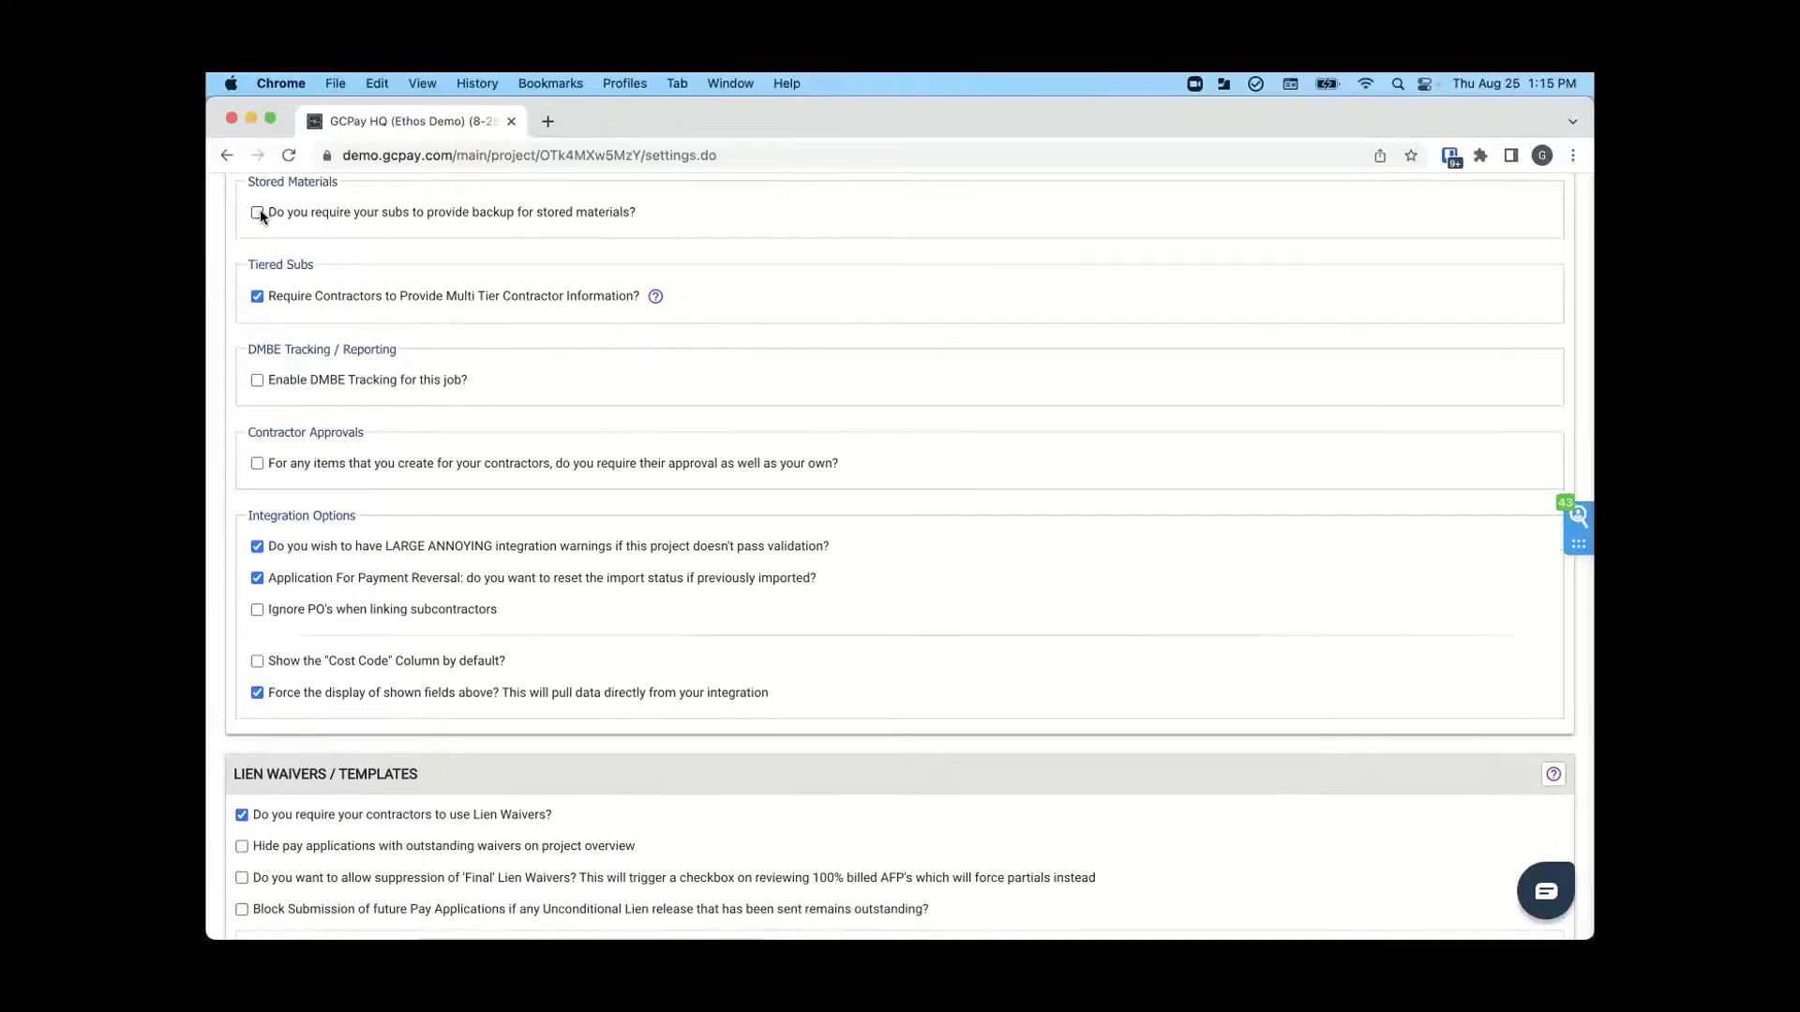
click(258, 212)
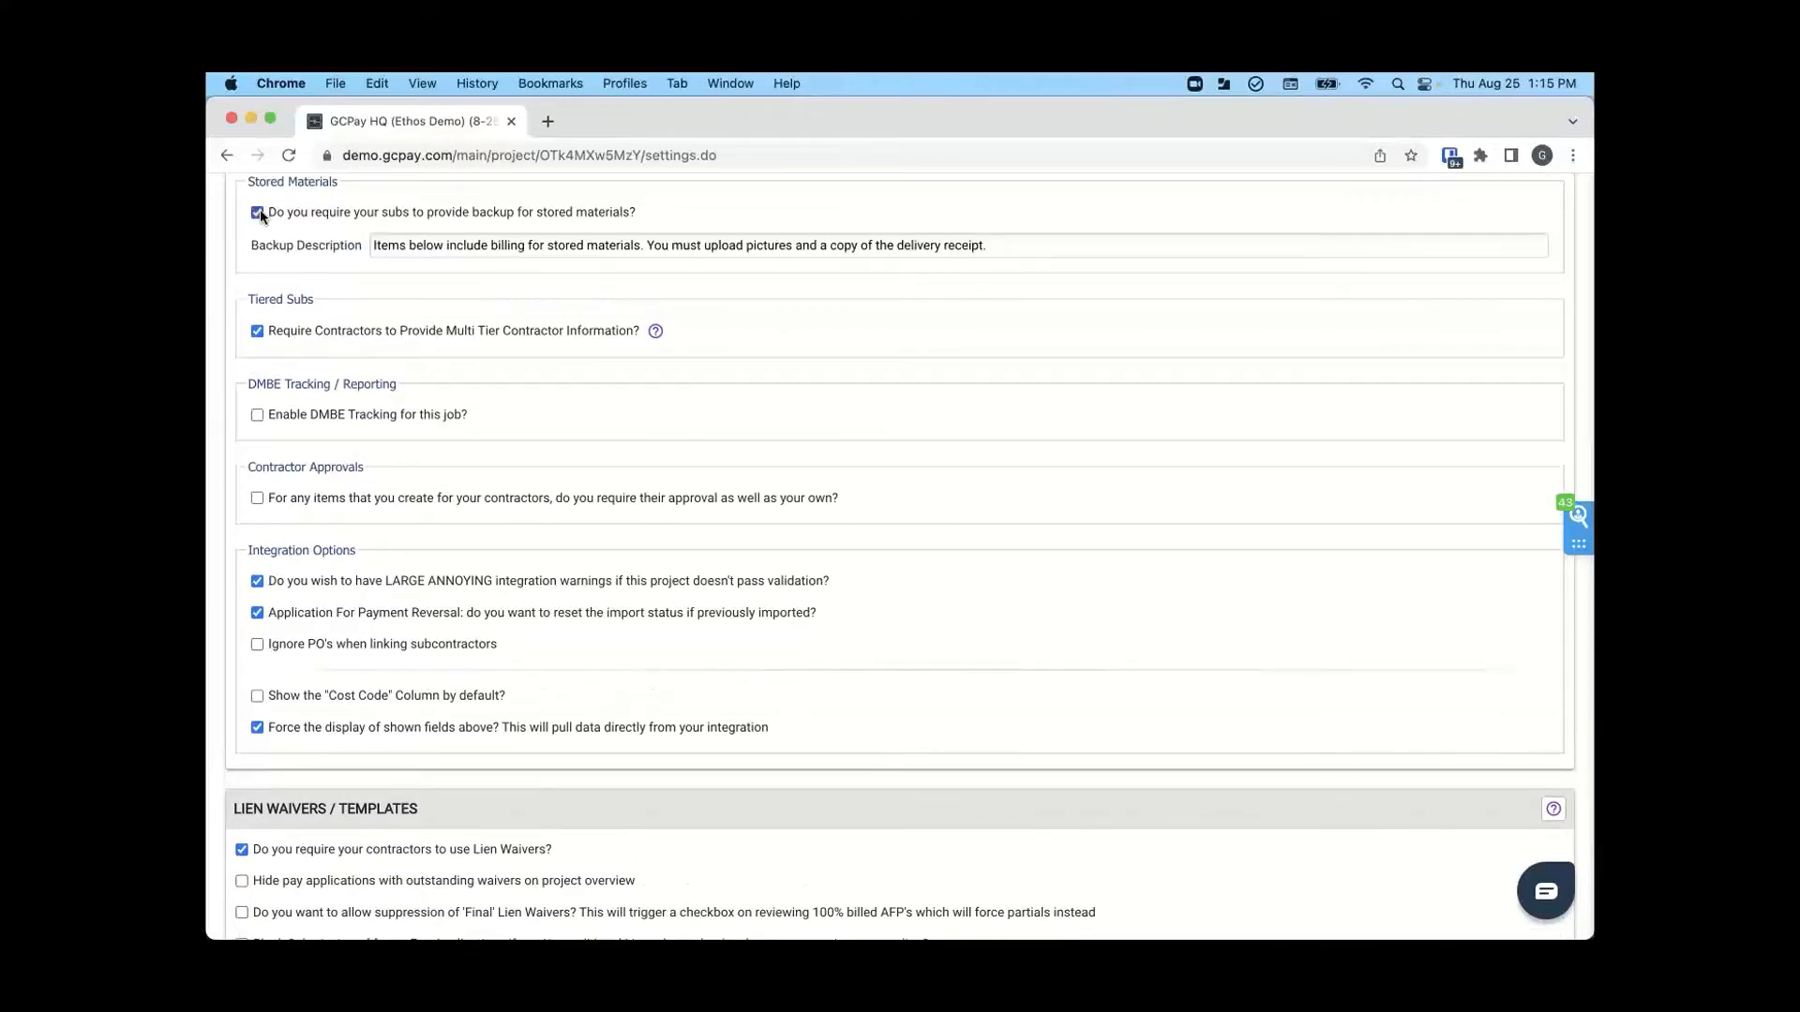
- Examine the tiered subs and integration options, the lien waiver templates and the project compliance settings
scroll(268, 246, down, 1)
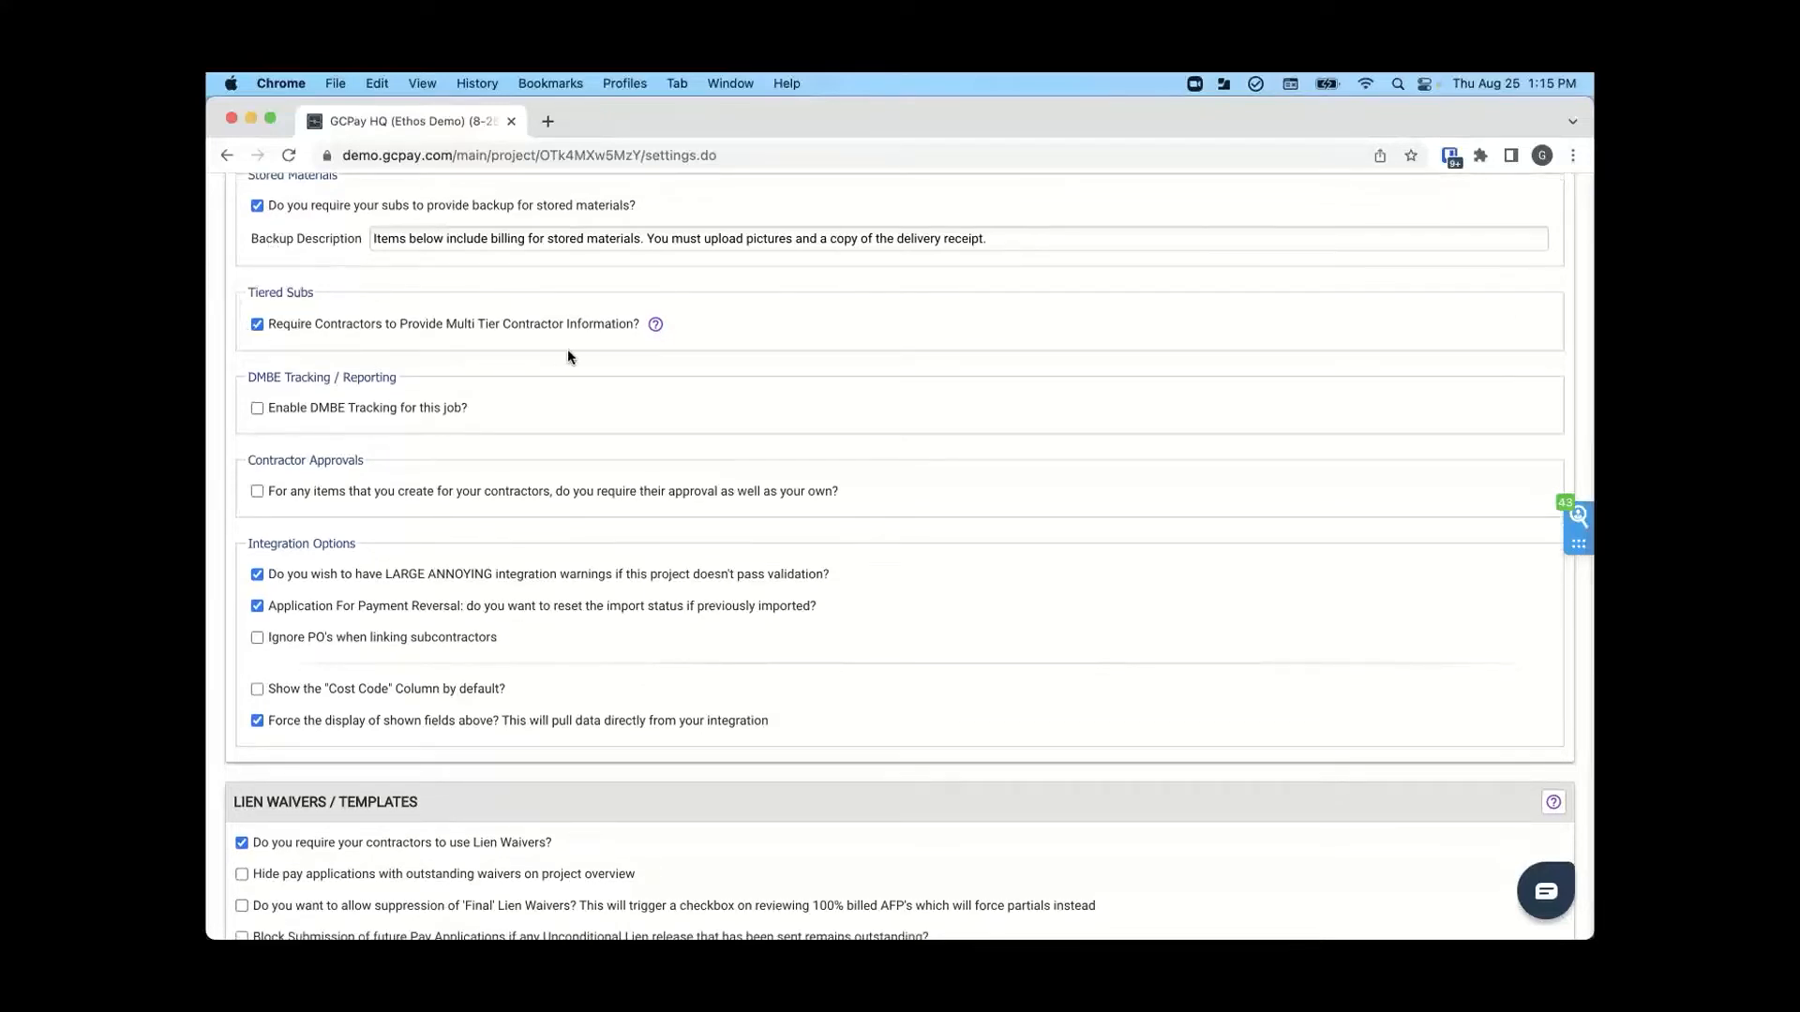
scroll(567, 357, down, 3)
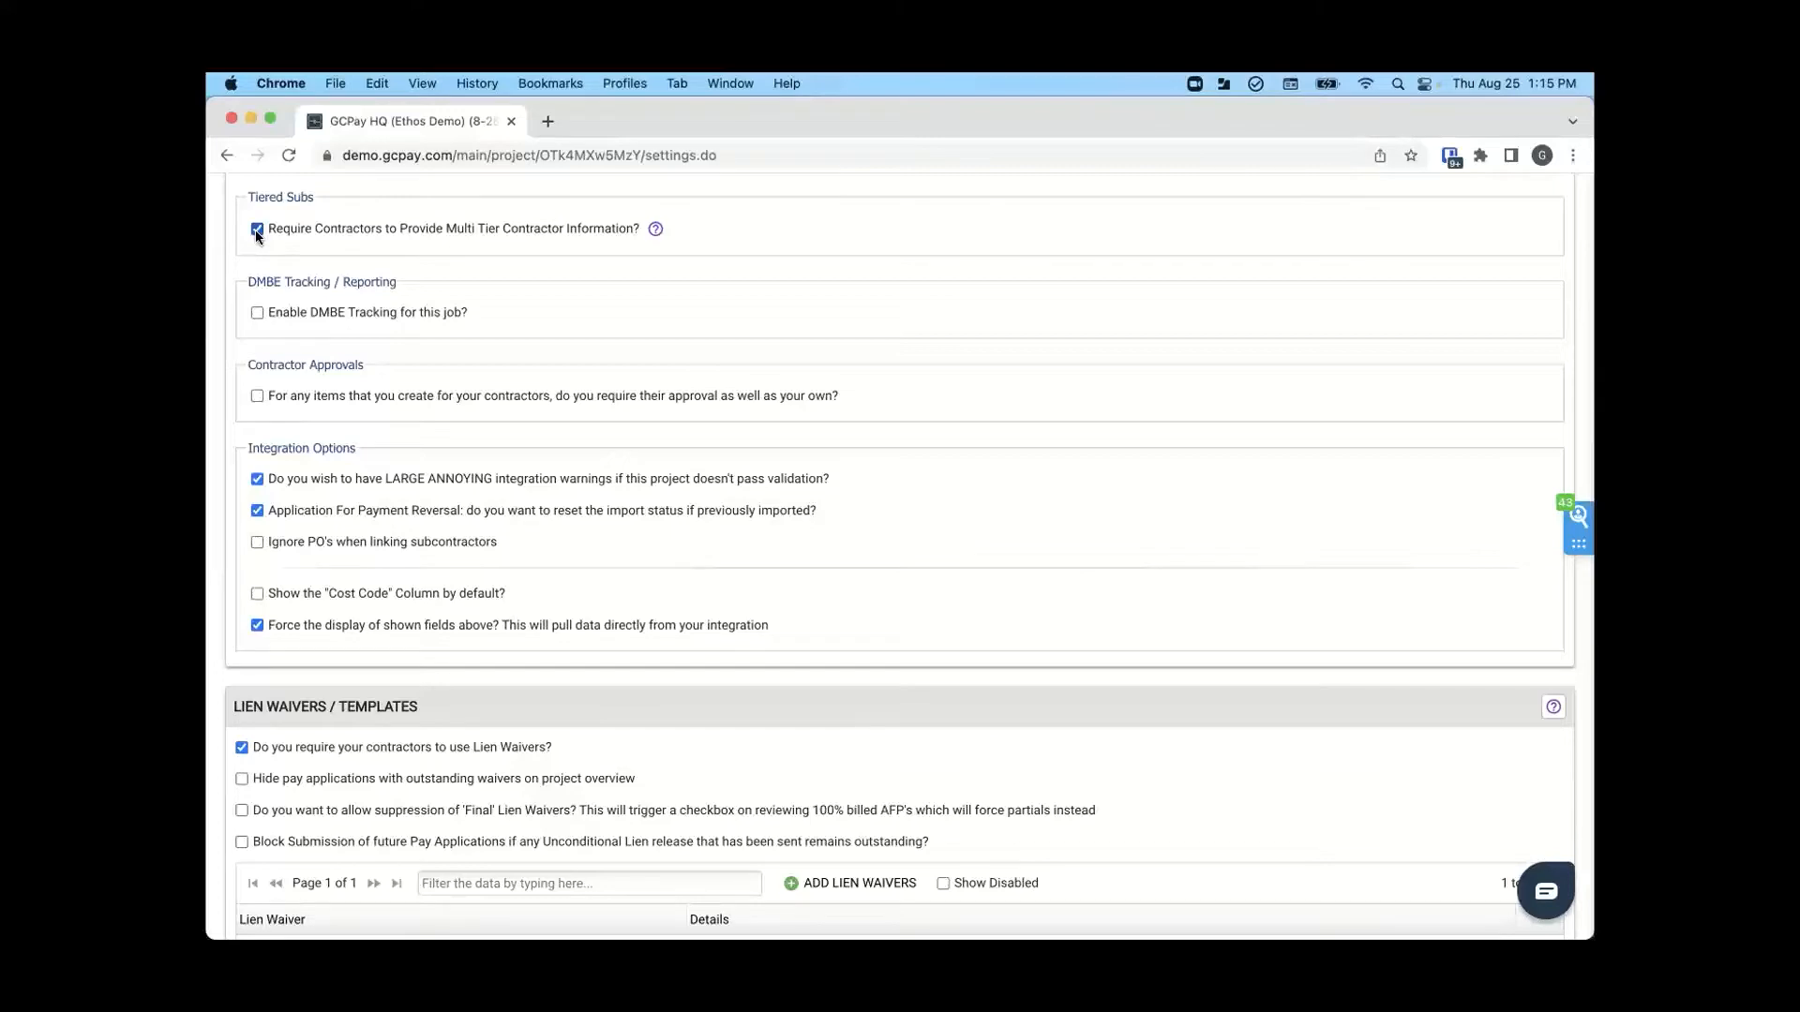
scroll(306, 431, down, 5)
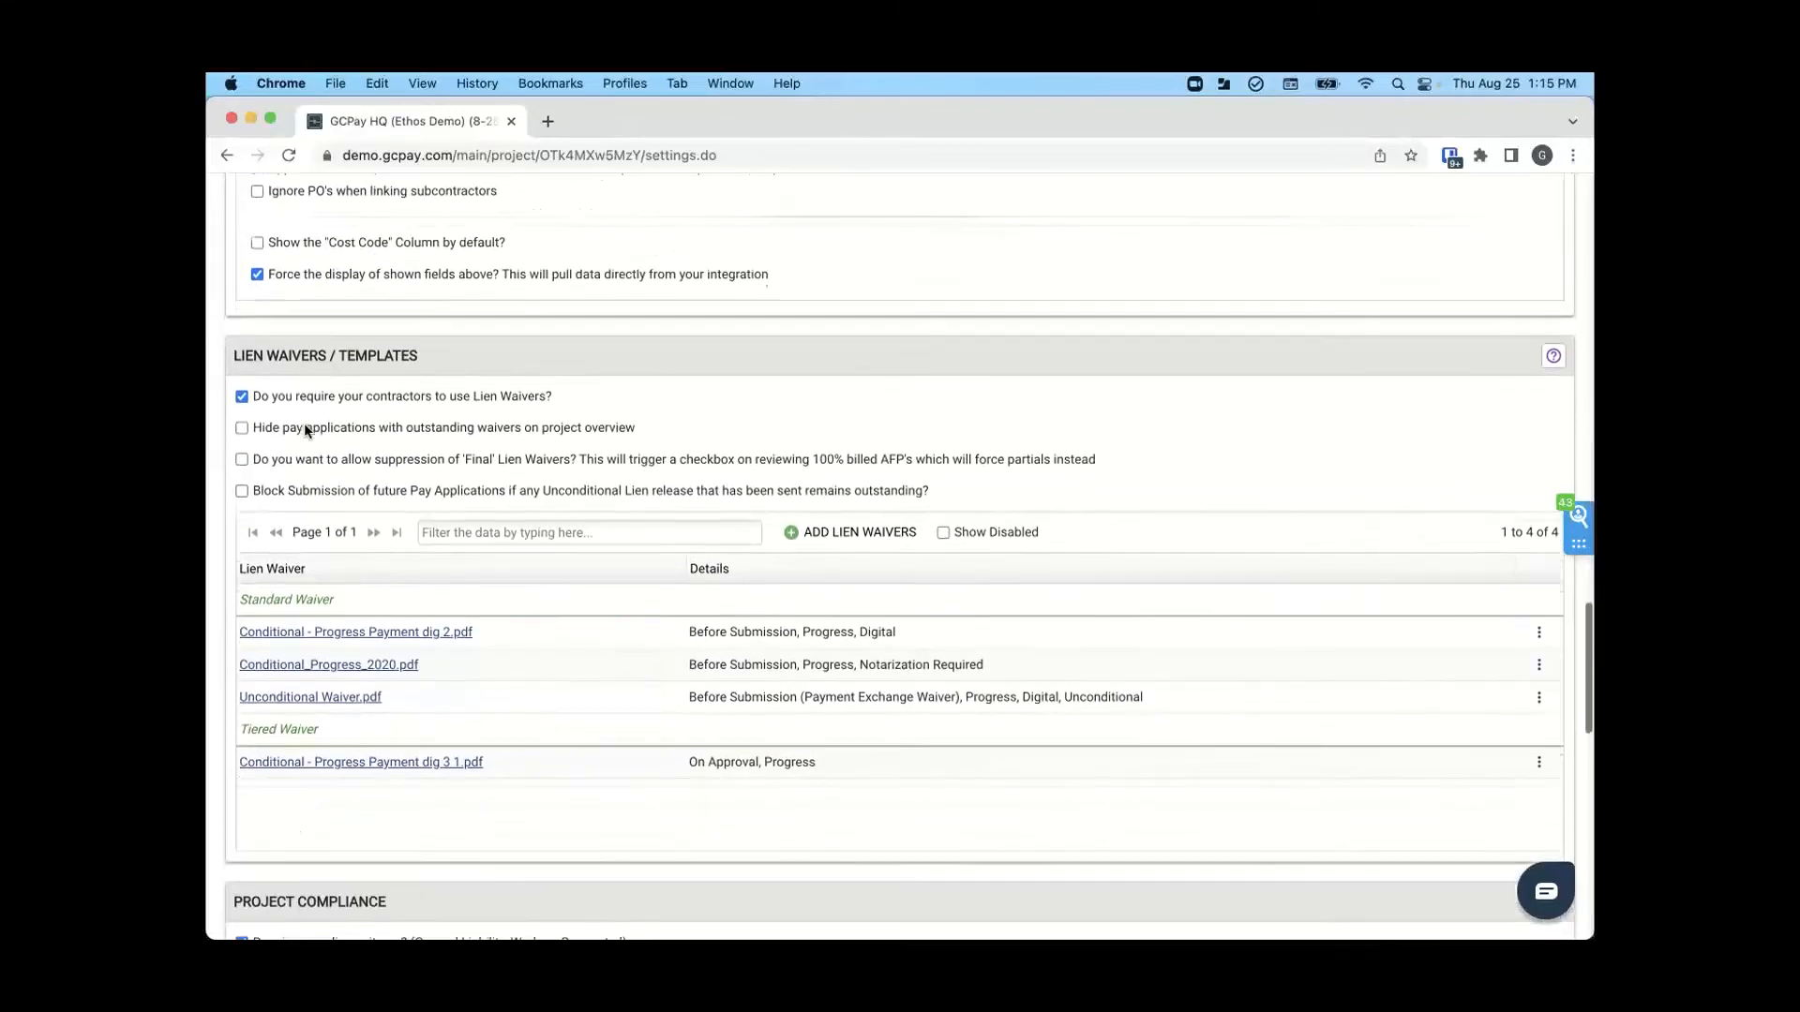
scroll(304, 427, down, 1)
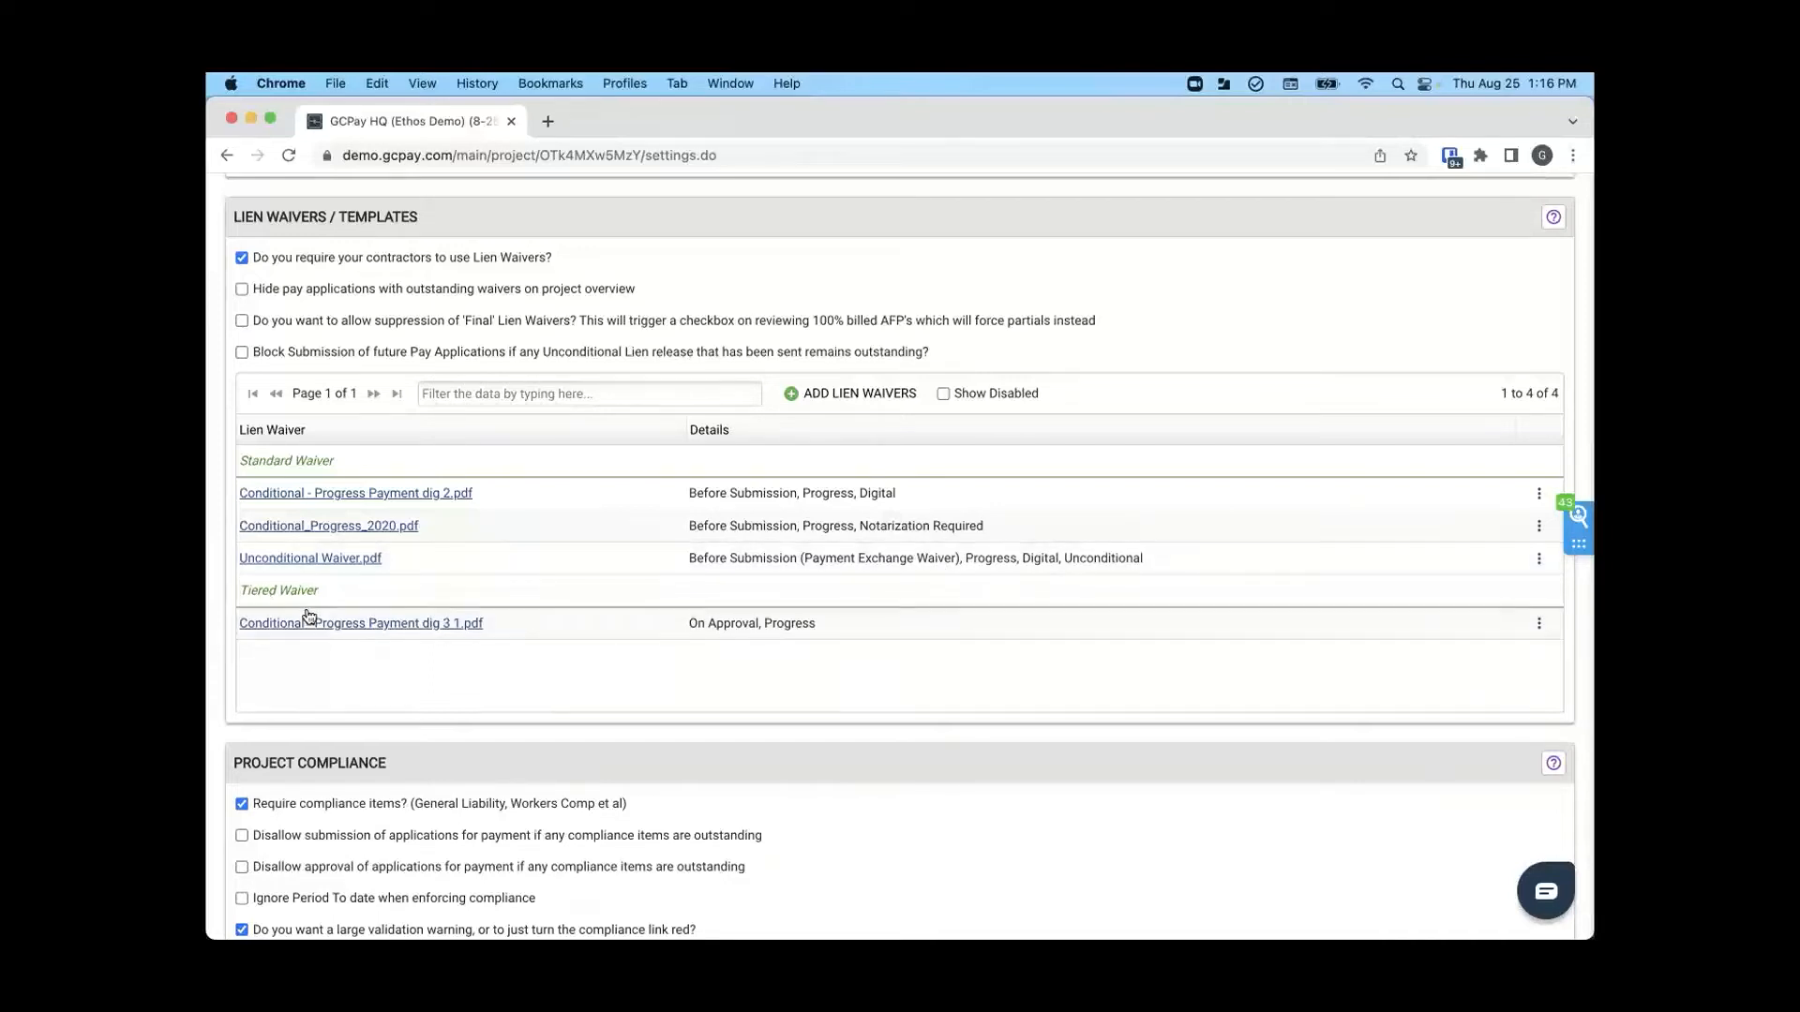
scroll(308, 633, down, 3)
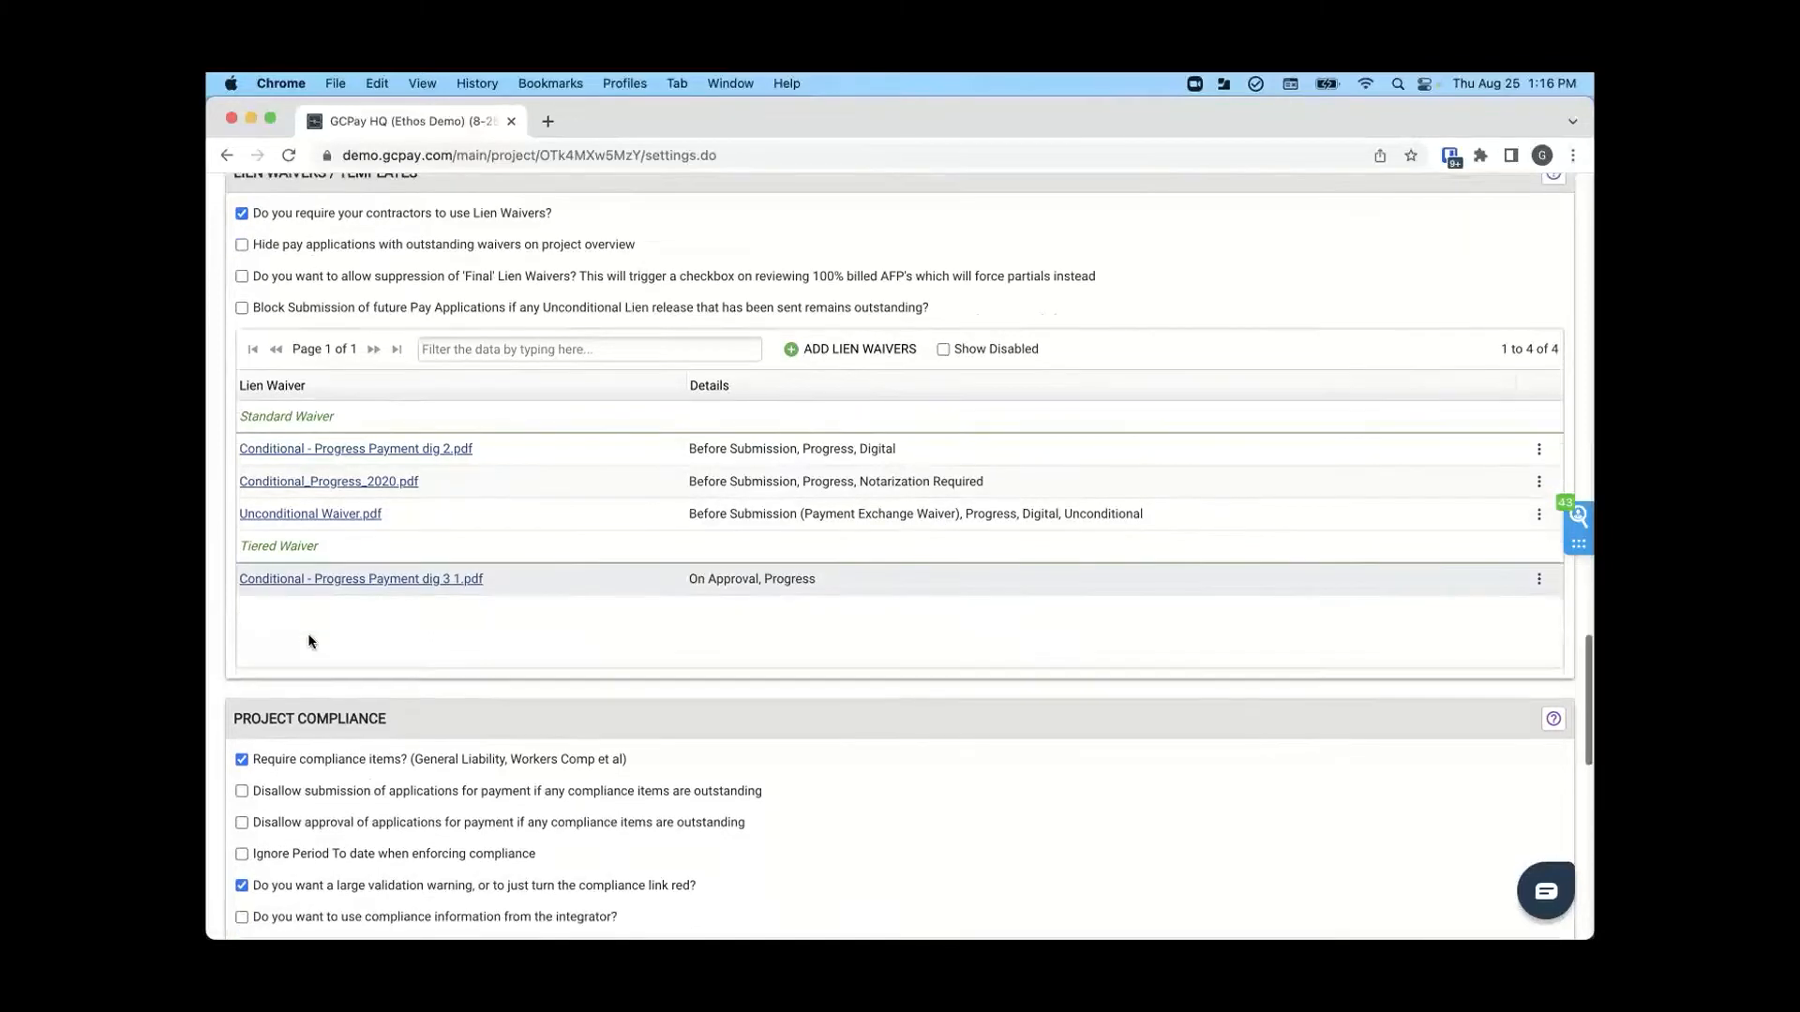
scroll(309, 642, down, 4)
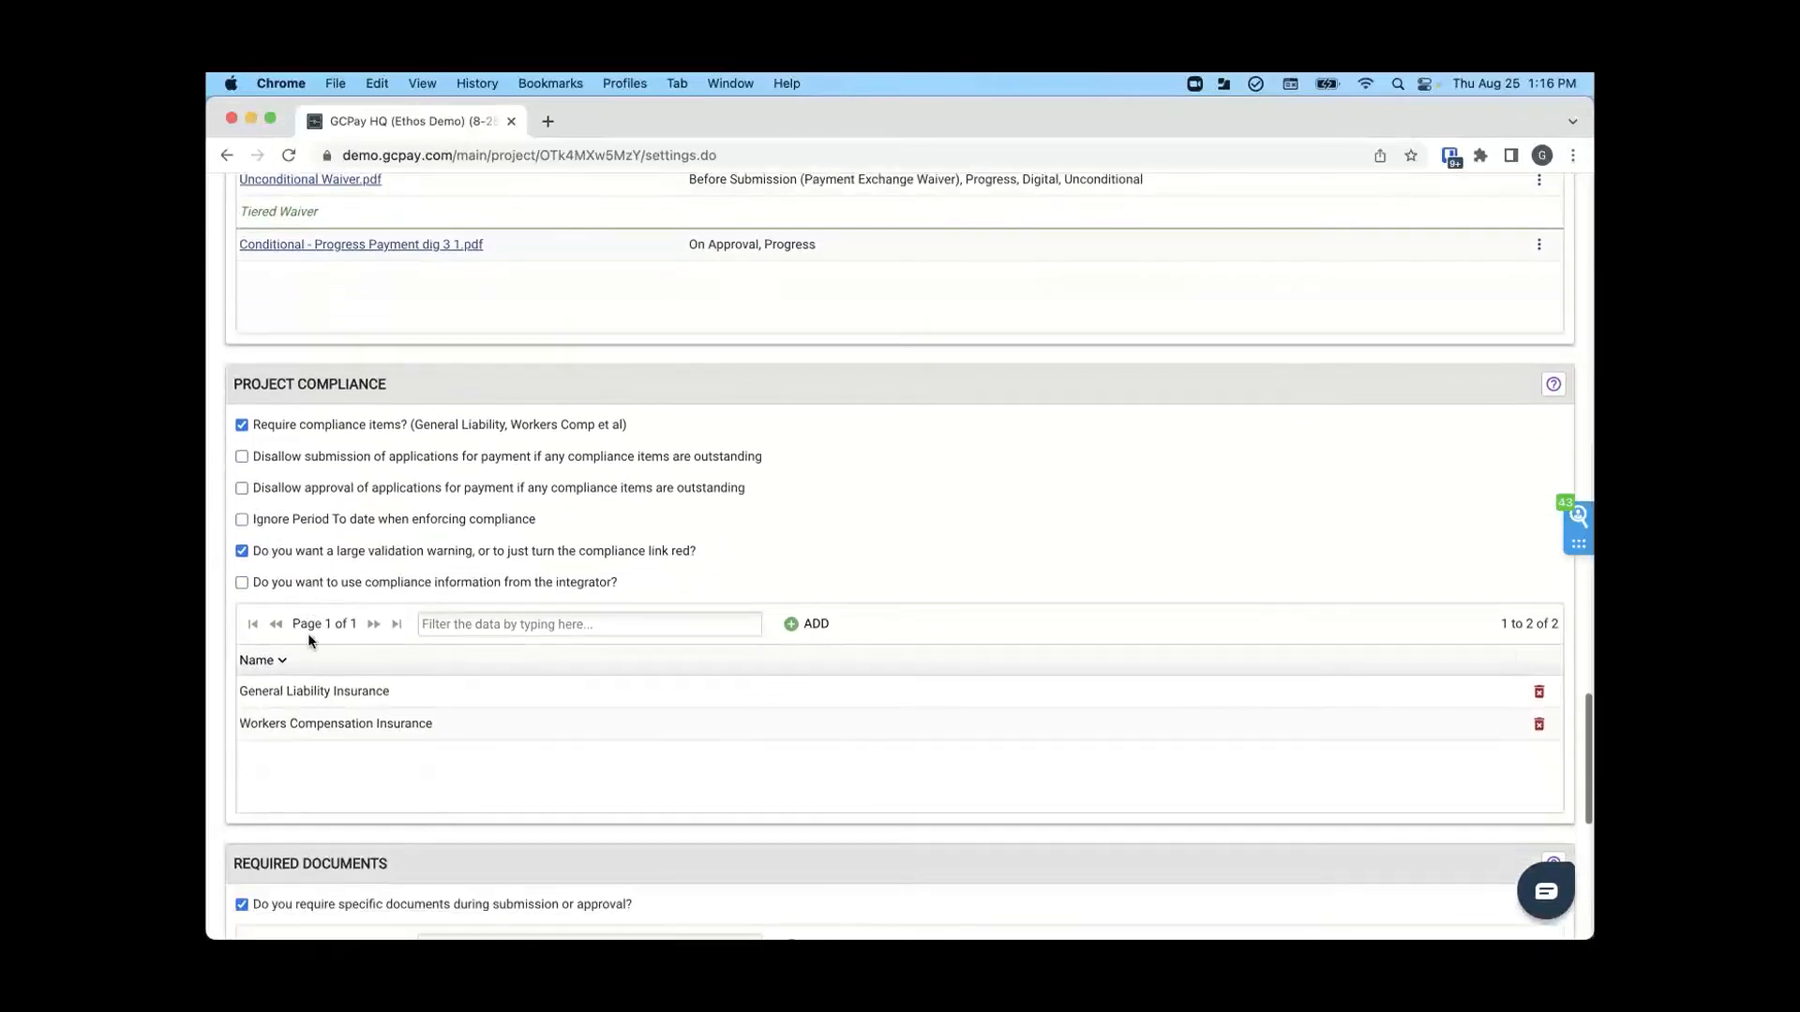
- Try disallowing approval of applications for payment with outstanding compliance items, and clear the option again
scroll(310, 643, down, 1)
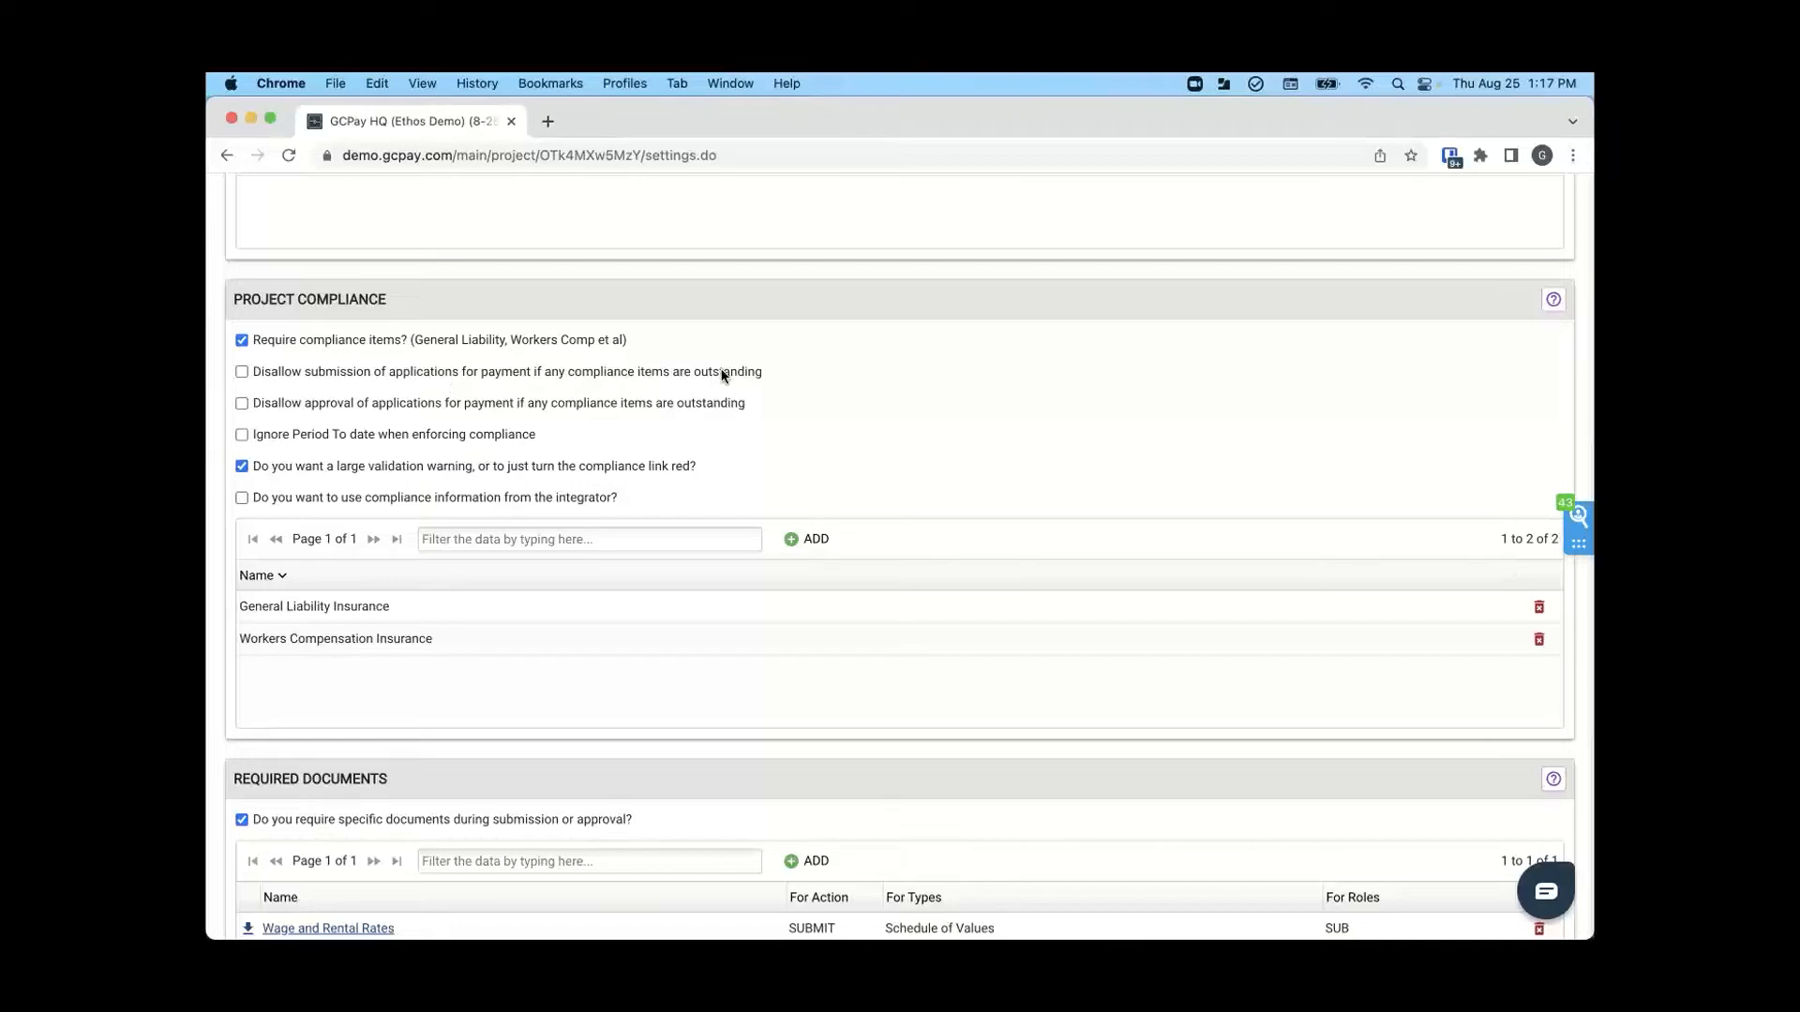
click(242, 405)
click(242, 405)
- Open the Wage and Rental Rates required document, try Application For Payment instead of Schedule of Values, restore the original type and close it
scroll(682, 440, down, 5)
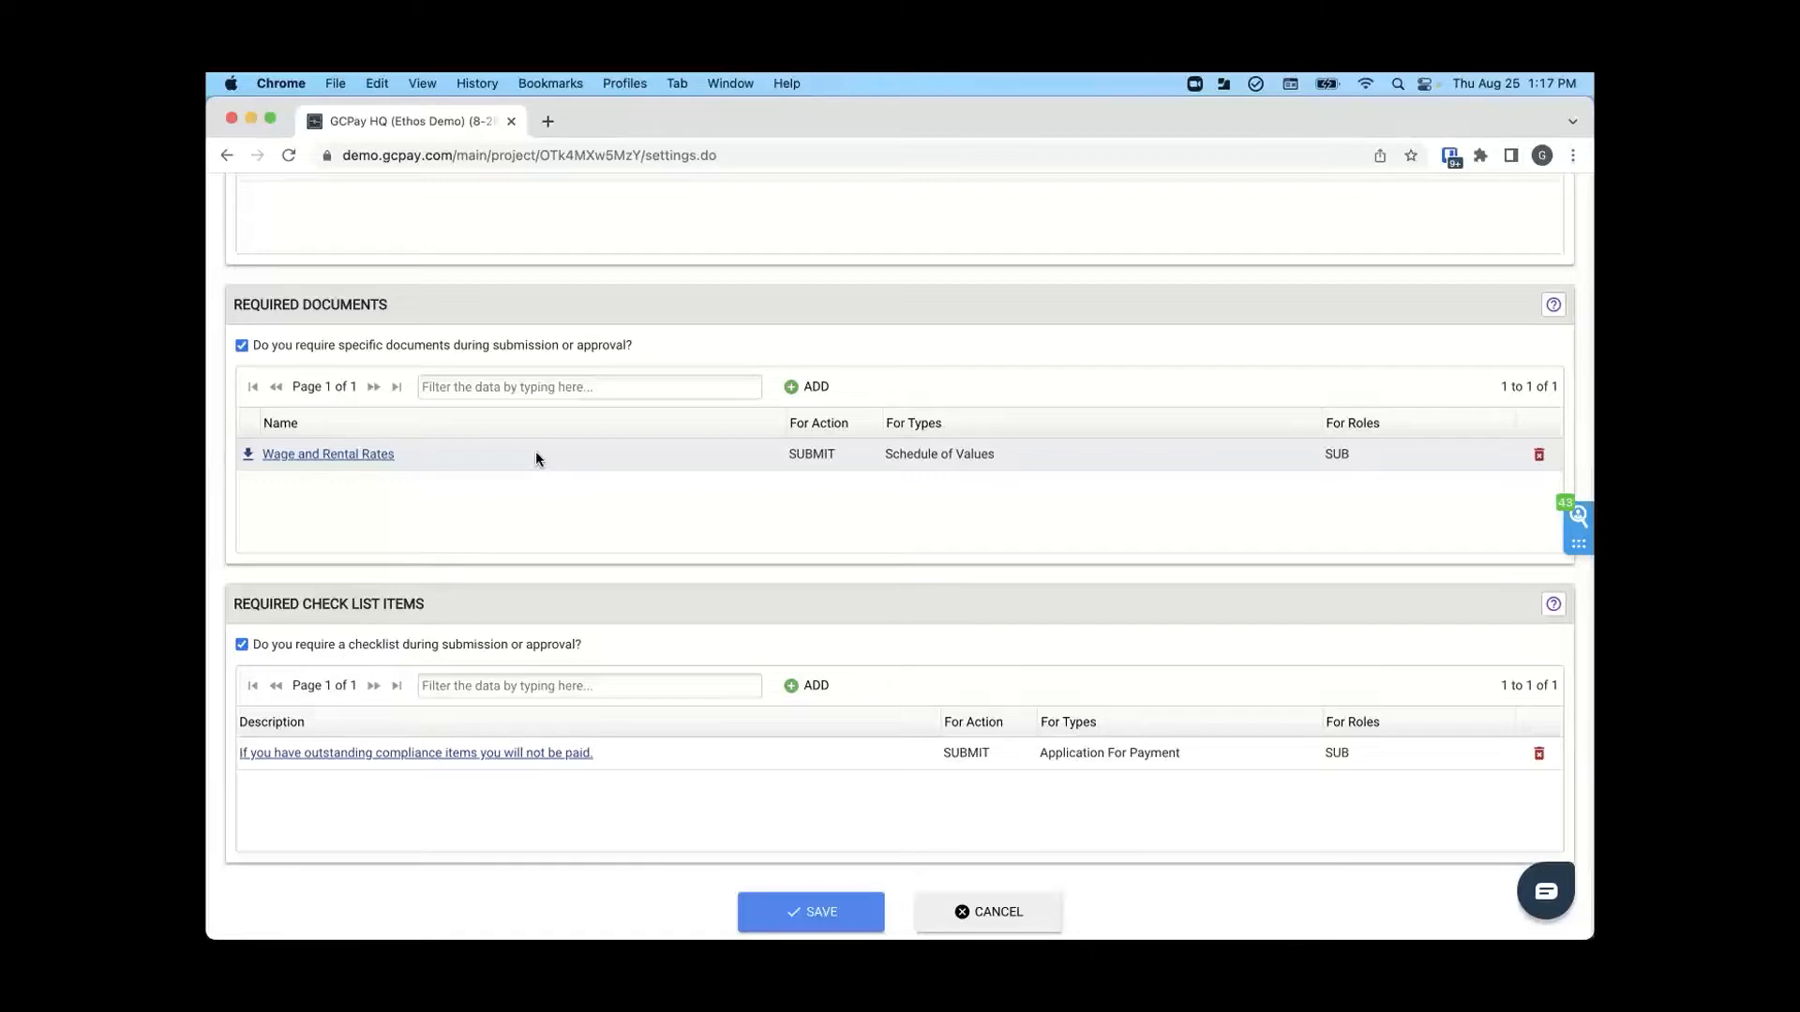
click(333, 455)
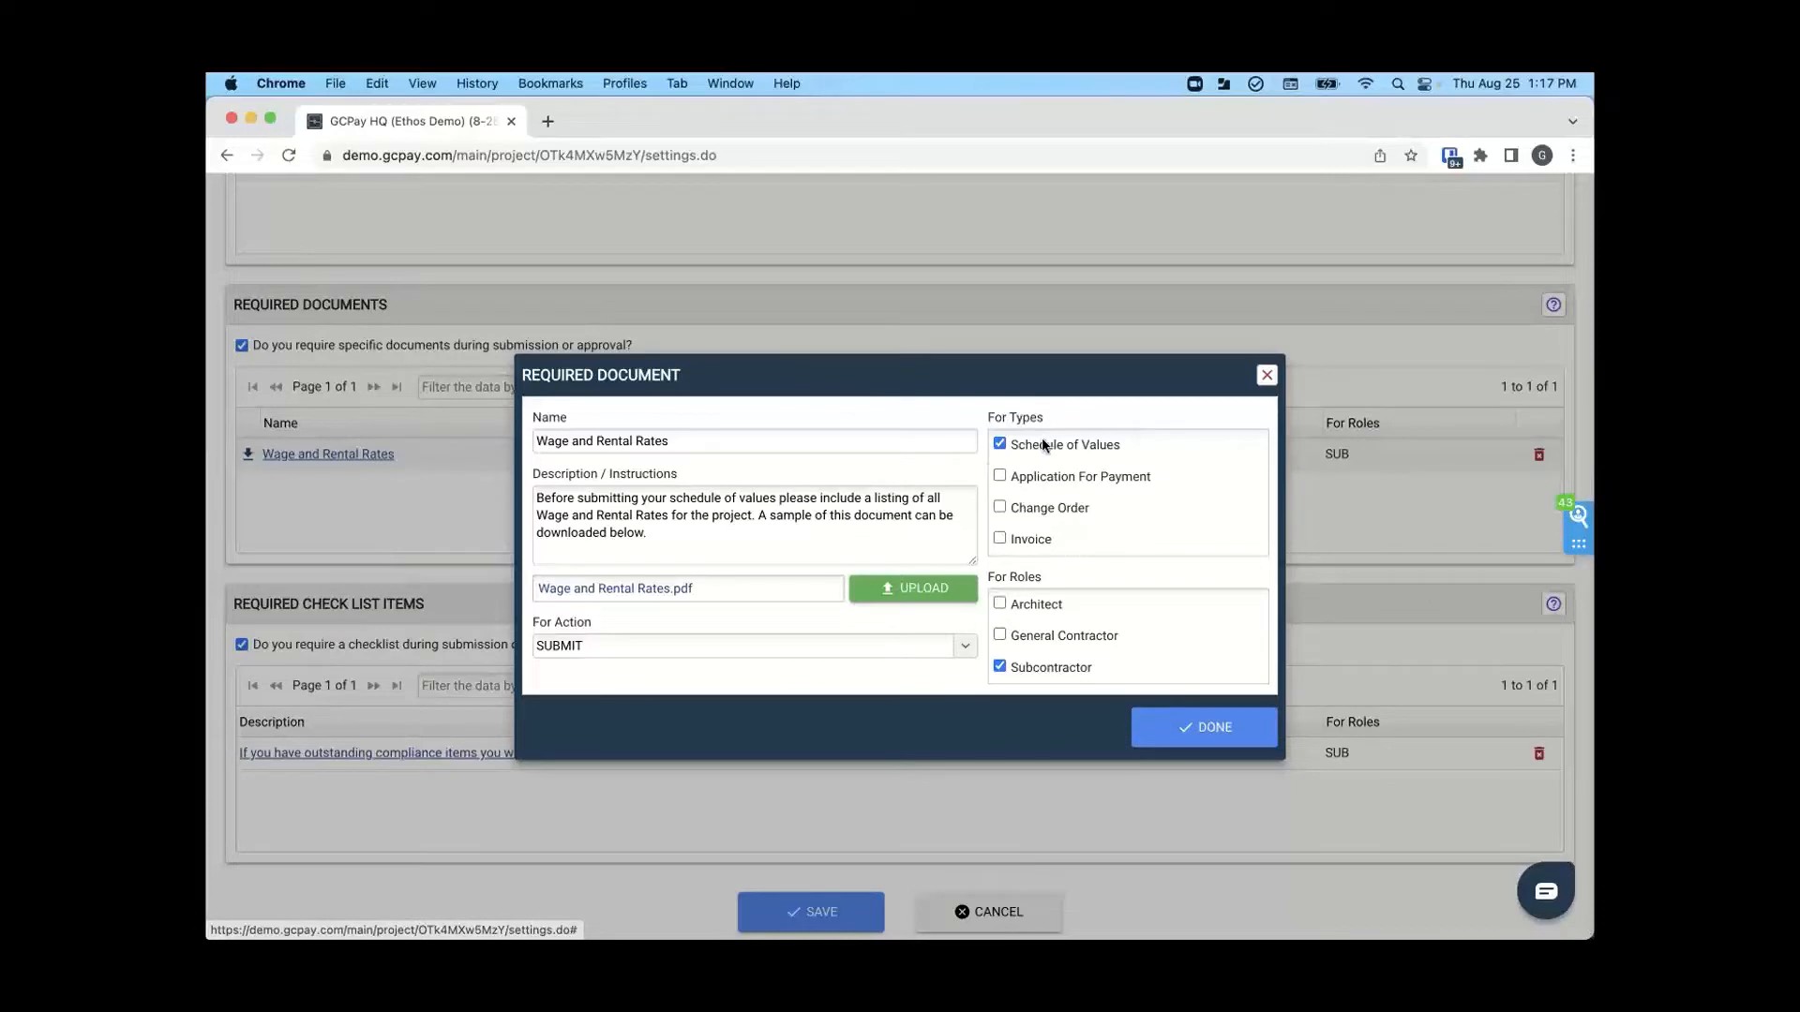
click(1000, 444)
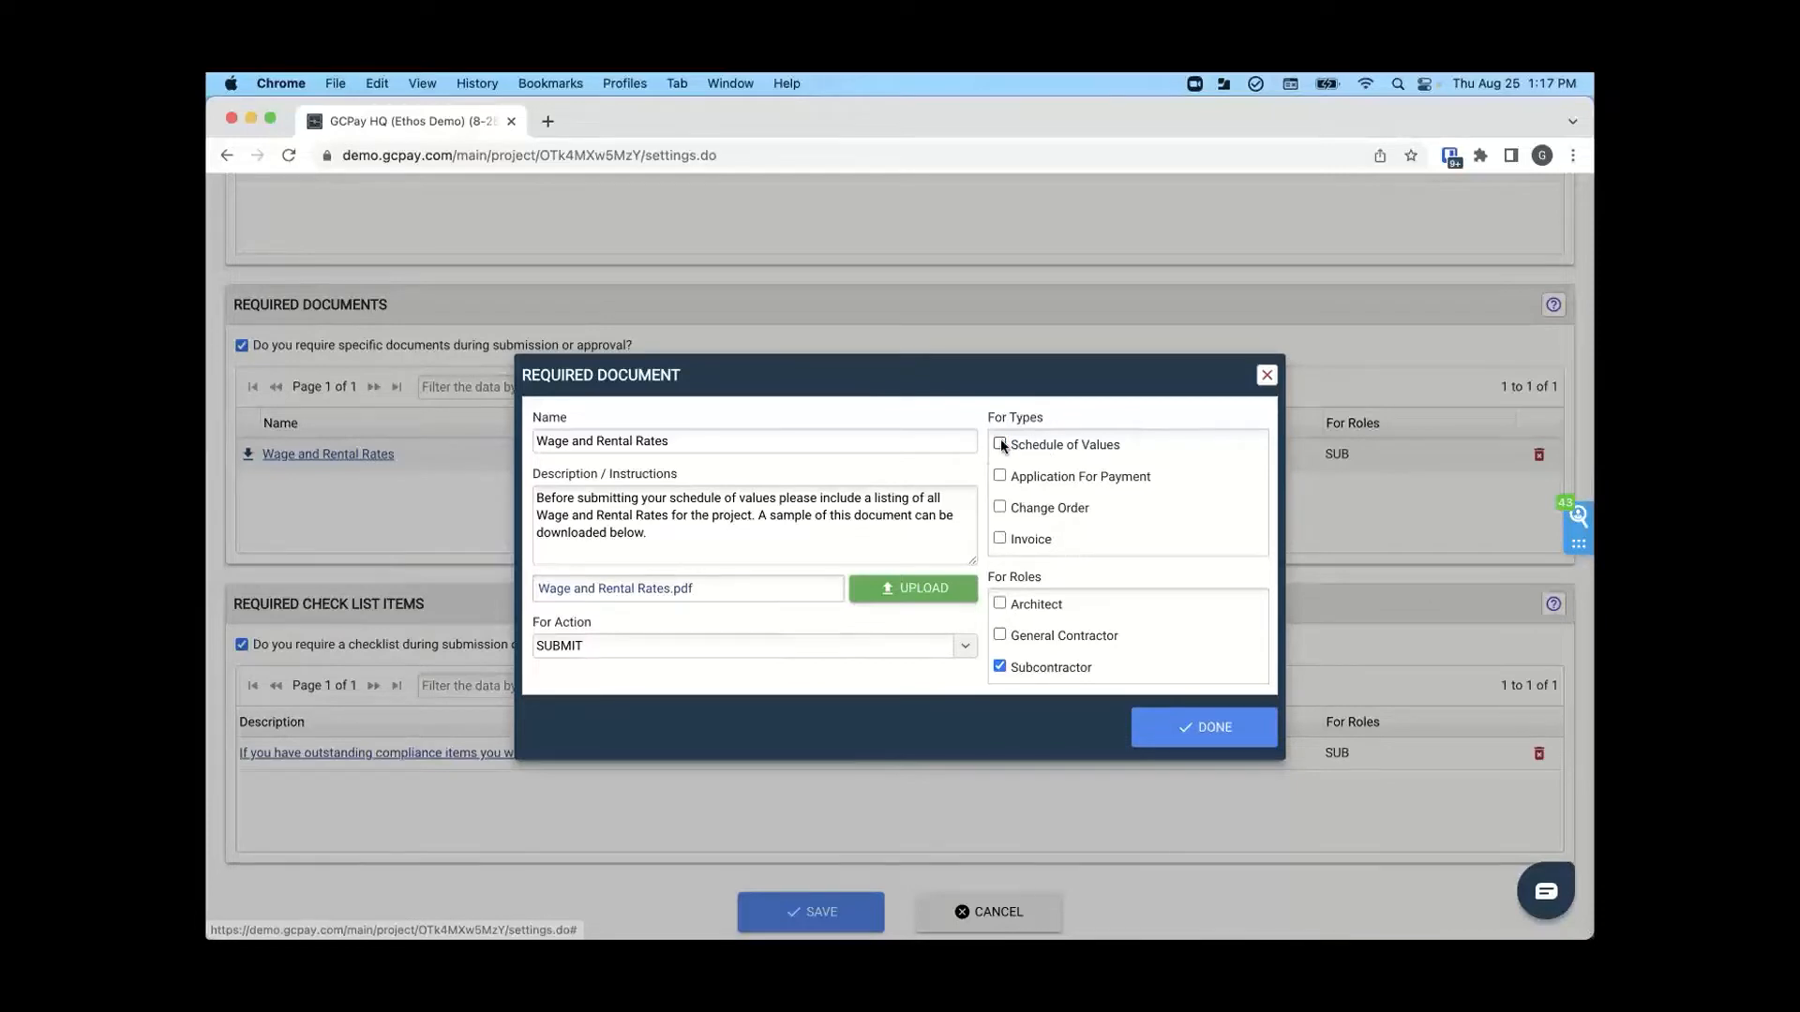
click(1000, 476)
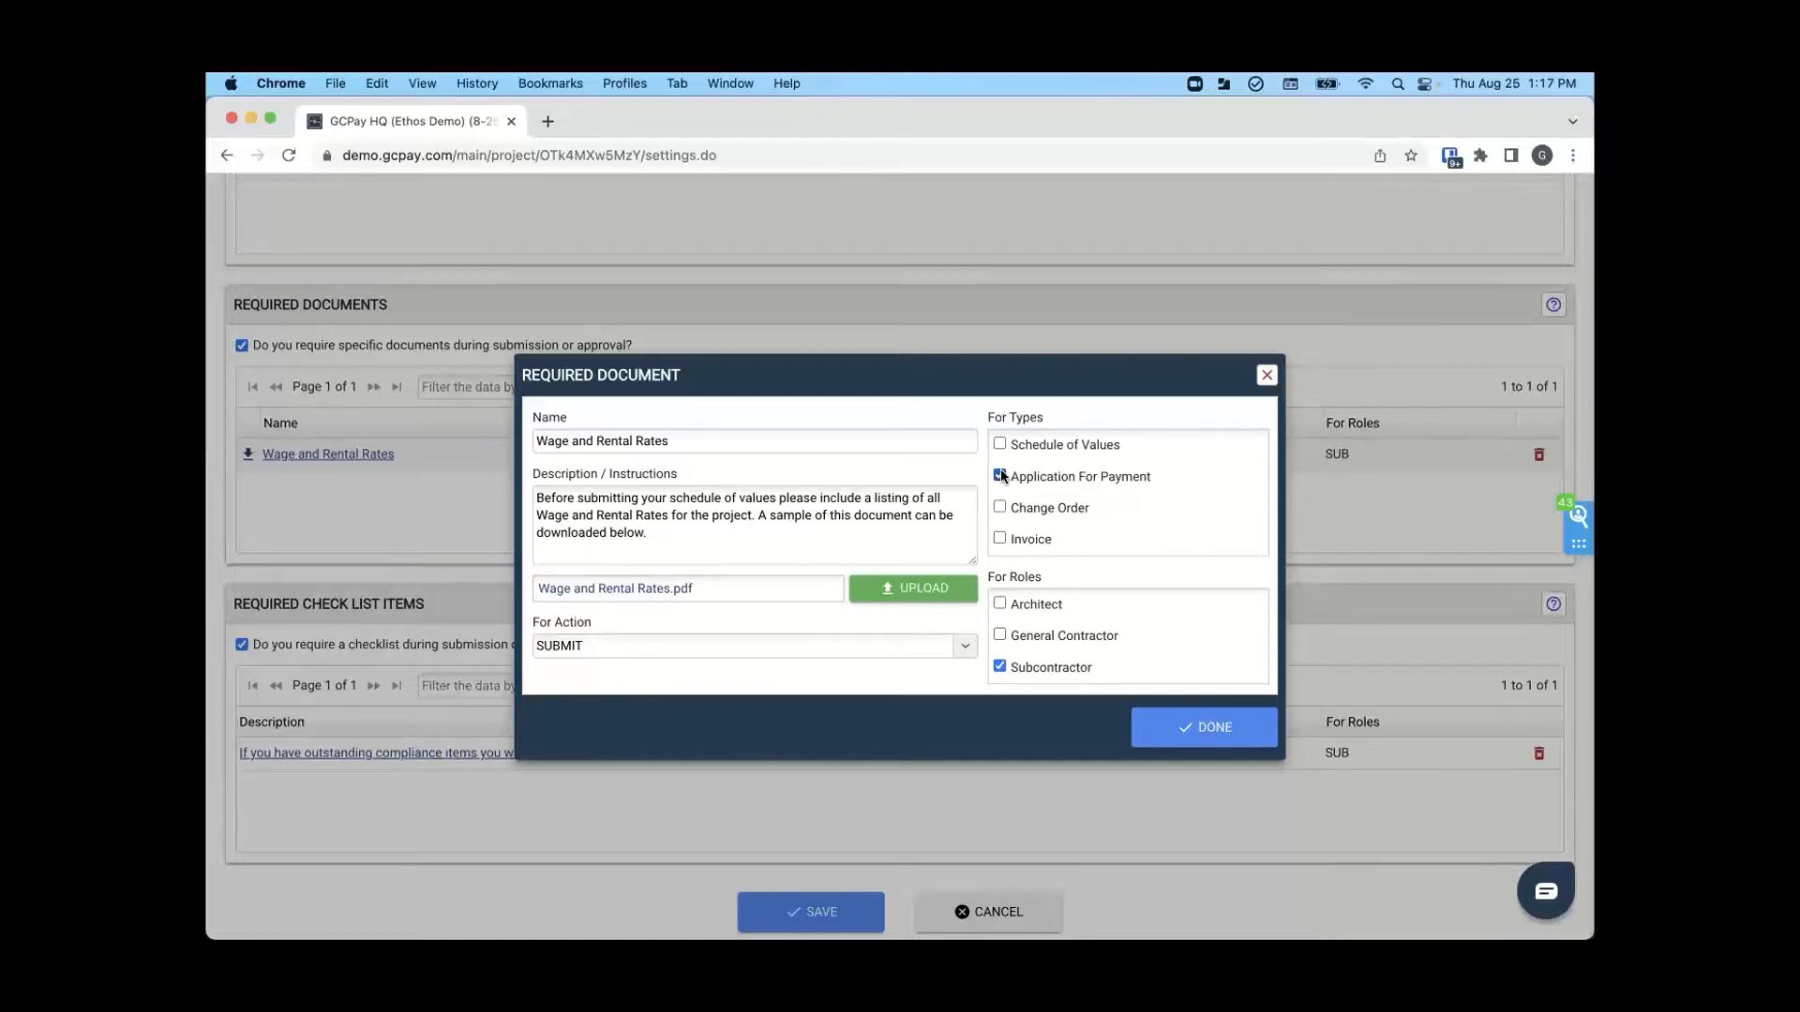
click(1000, 475)
click(999, 445)
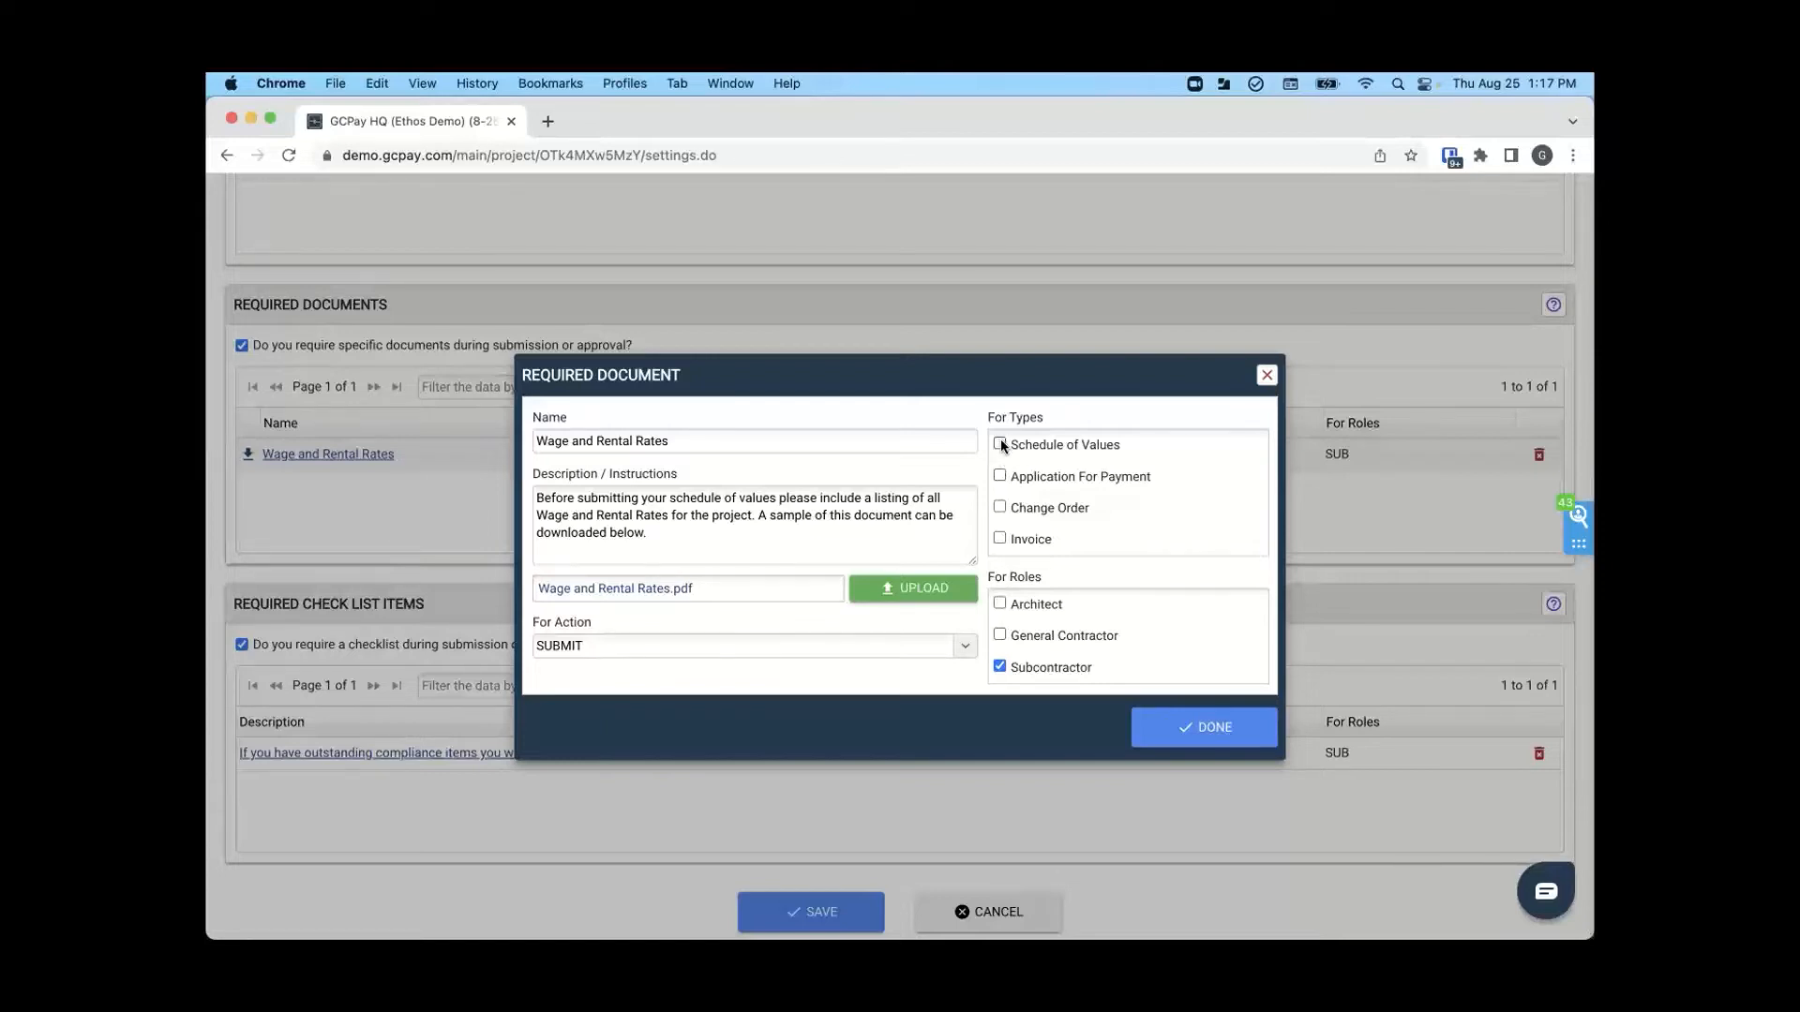
click(1266, 377)
- Save the project settings and open the list of companies contributing to the project
click(814, 911)
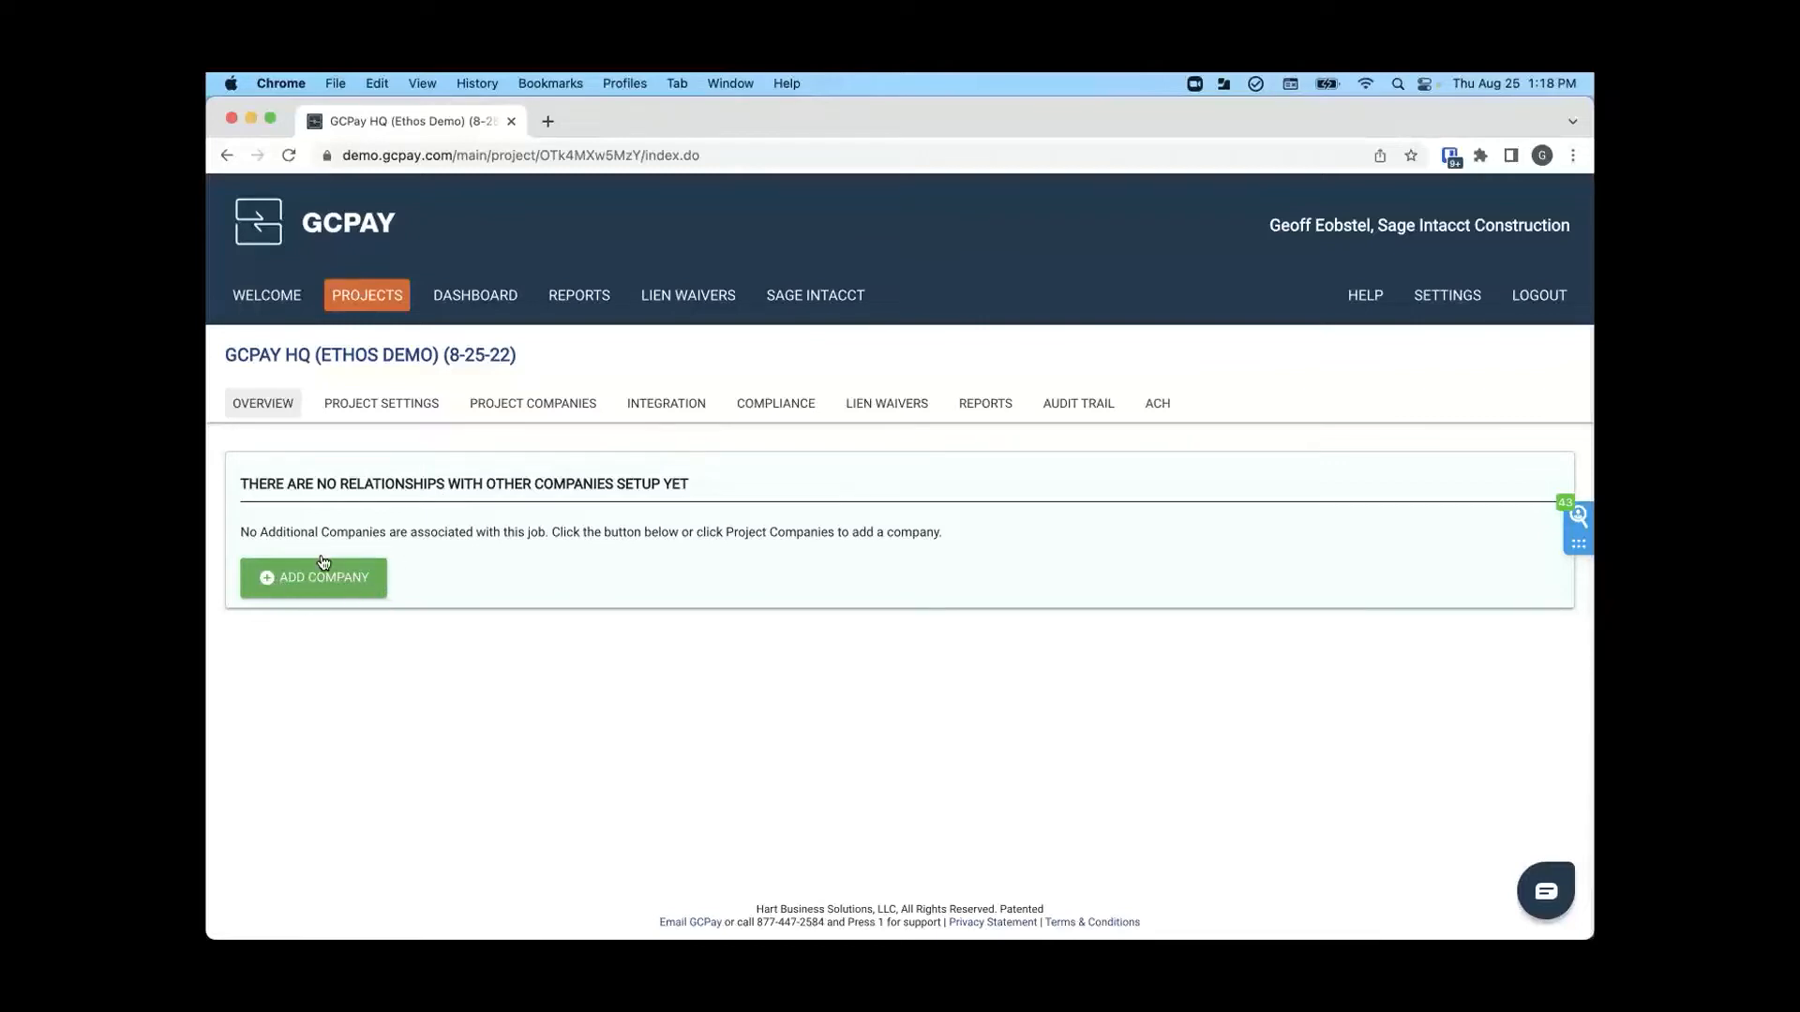
click(565, 410)
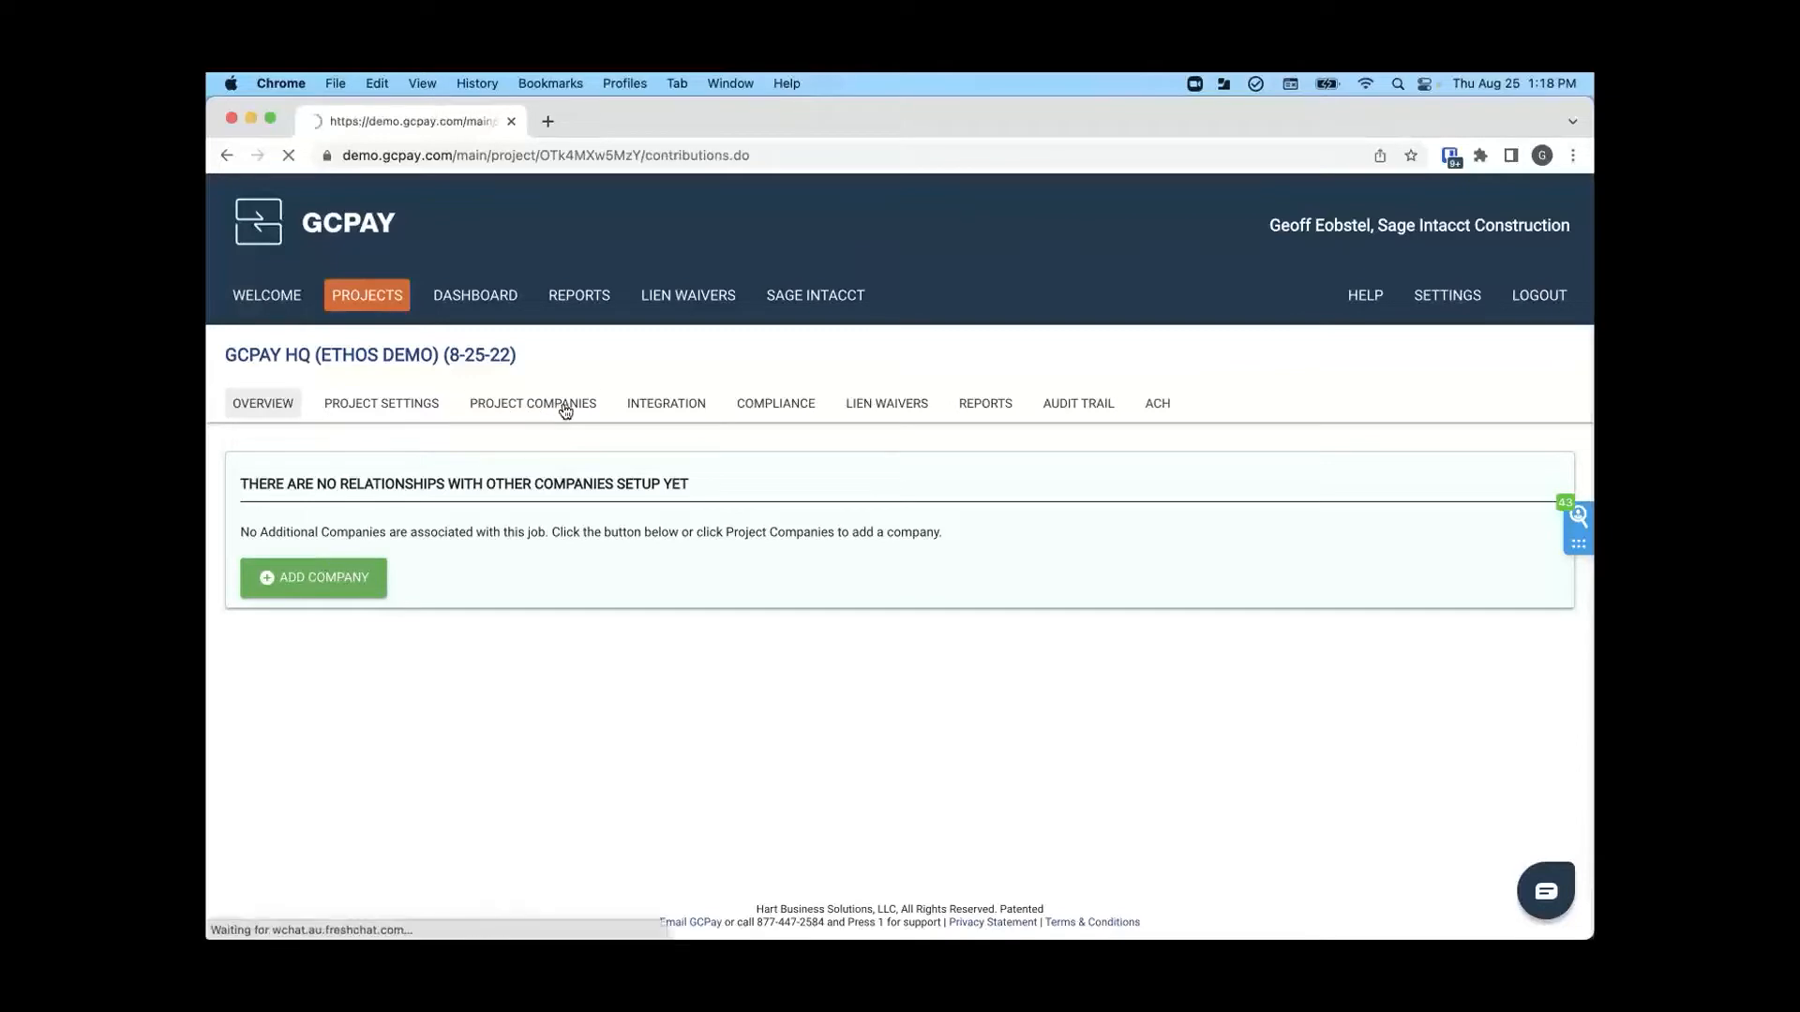
scroll(604, 647, down, 2)
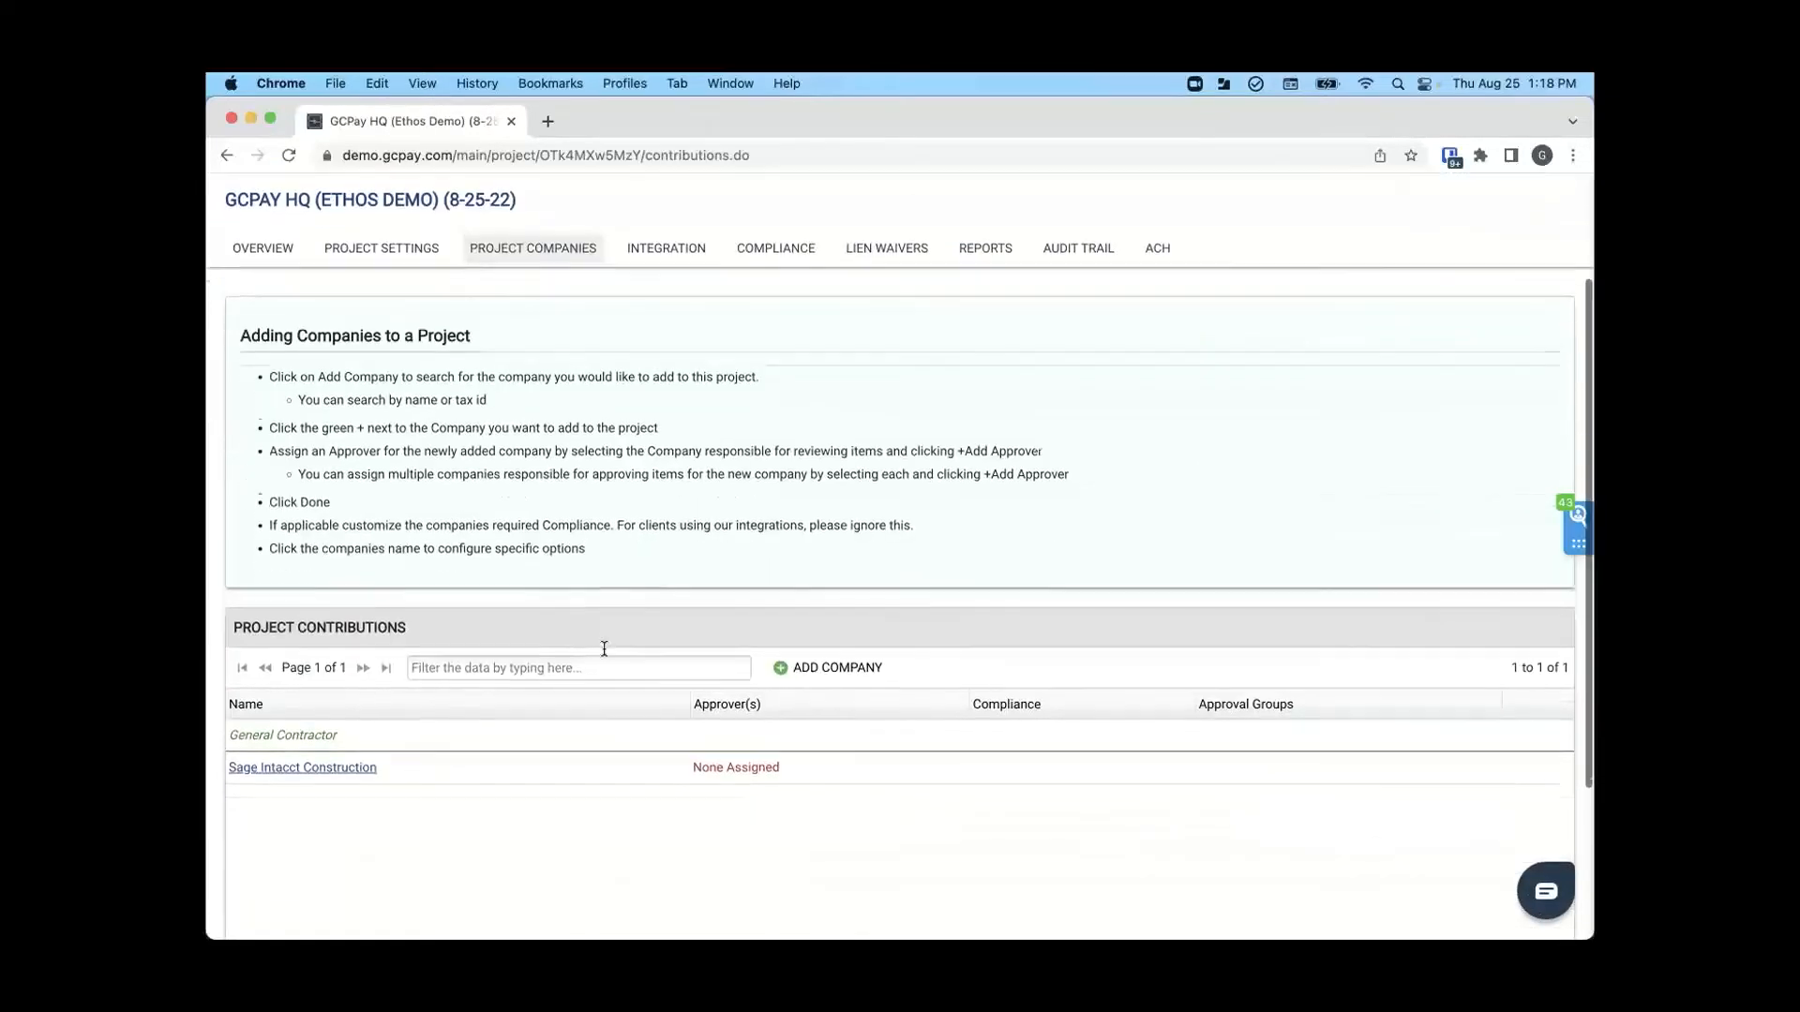
- Search for "Jackson", add Jackson Heating & A/C to the project and accept Sage Intacct Construction as its approver
scroll(603, 647, down, 1)
click(839, 615)
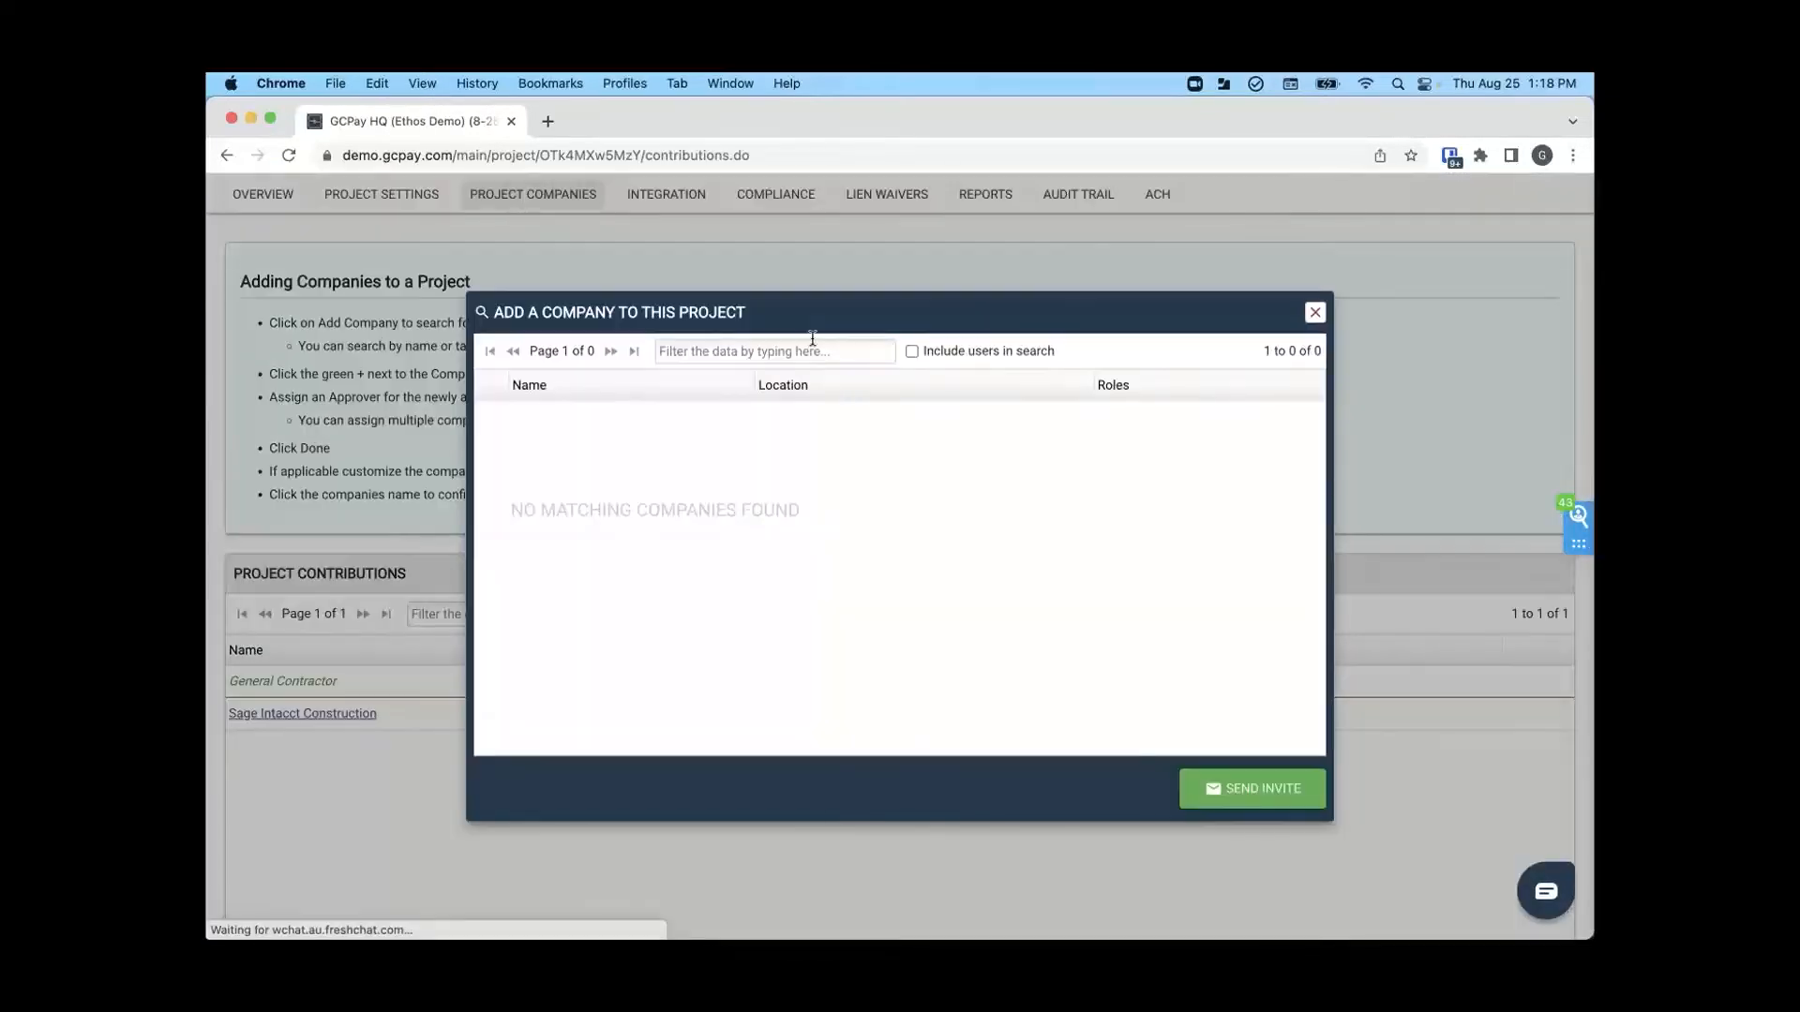
click(804, 349)
text(Jac)
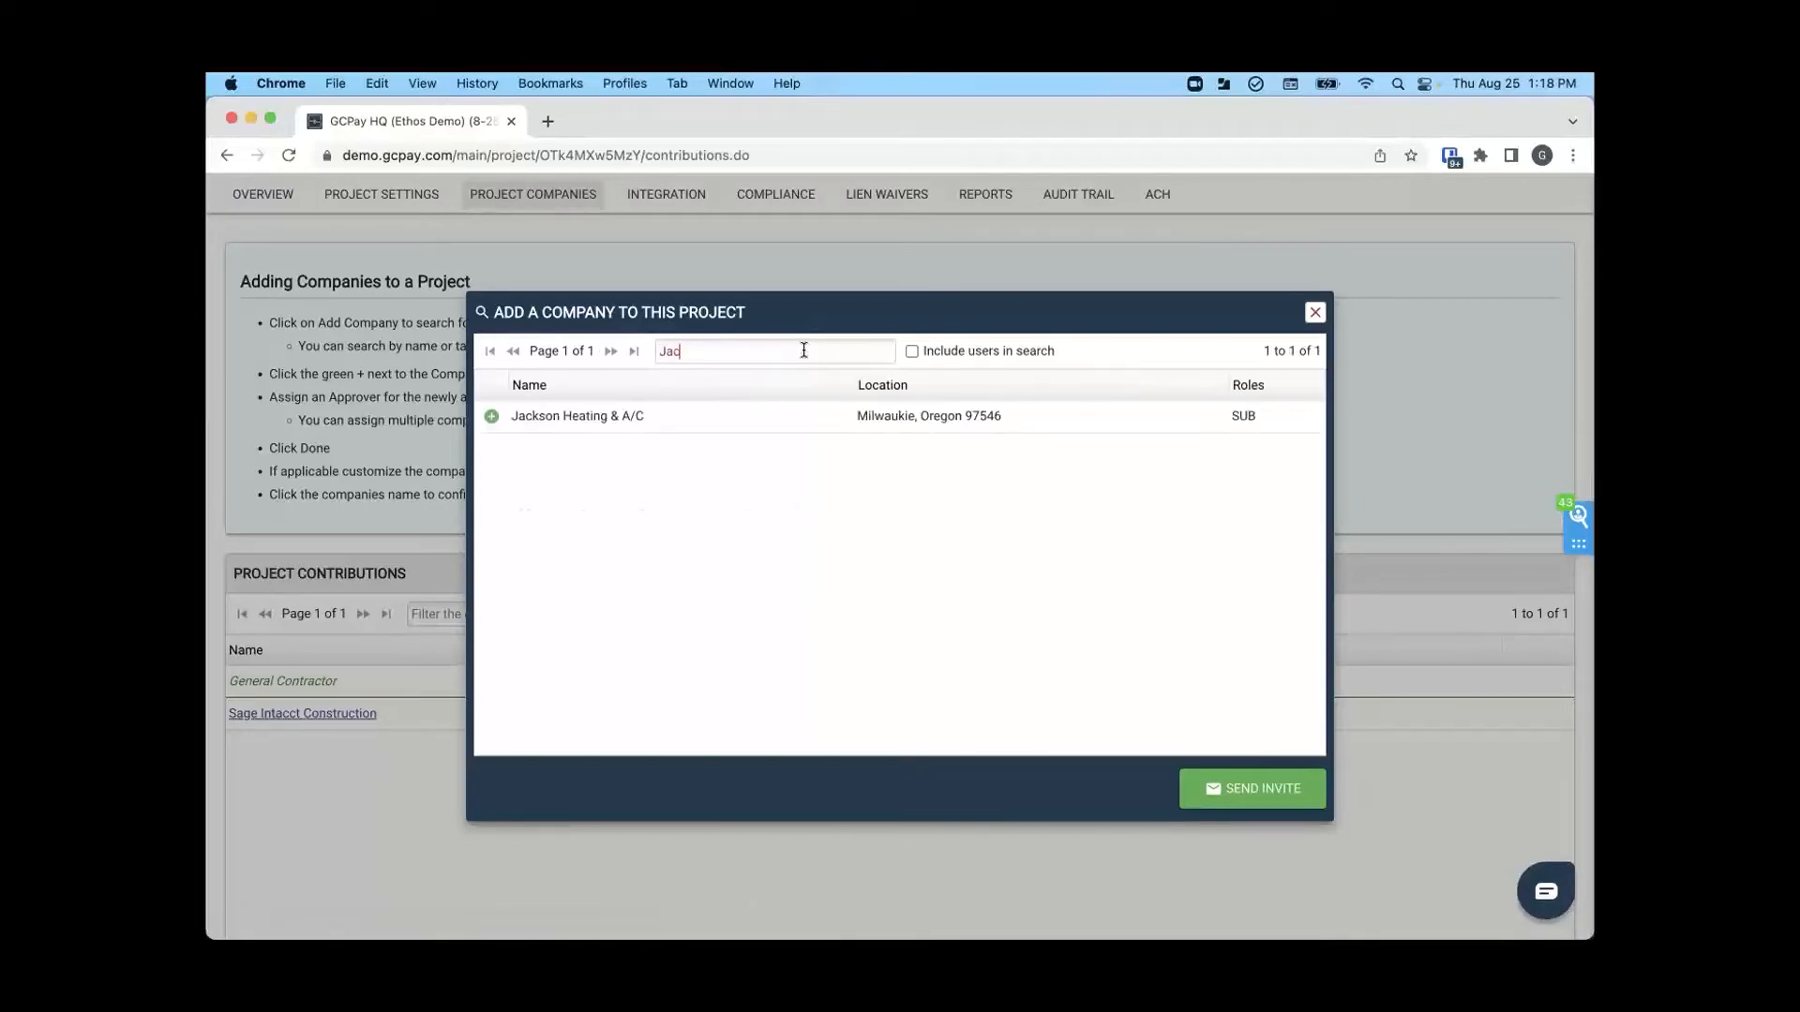
text(kson)
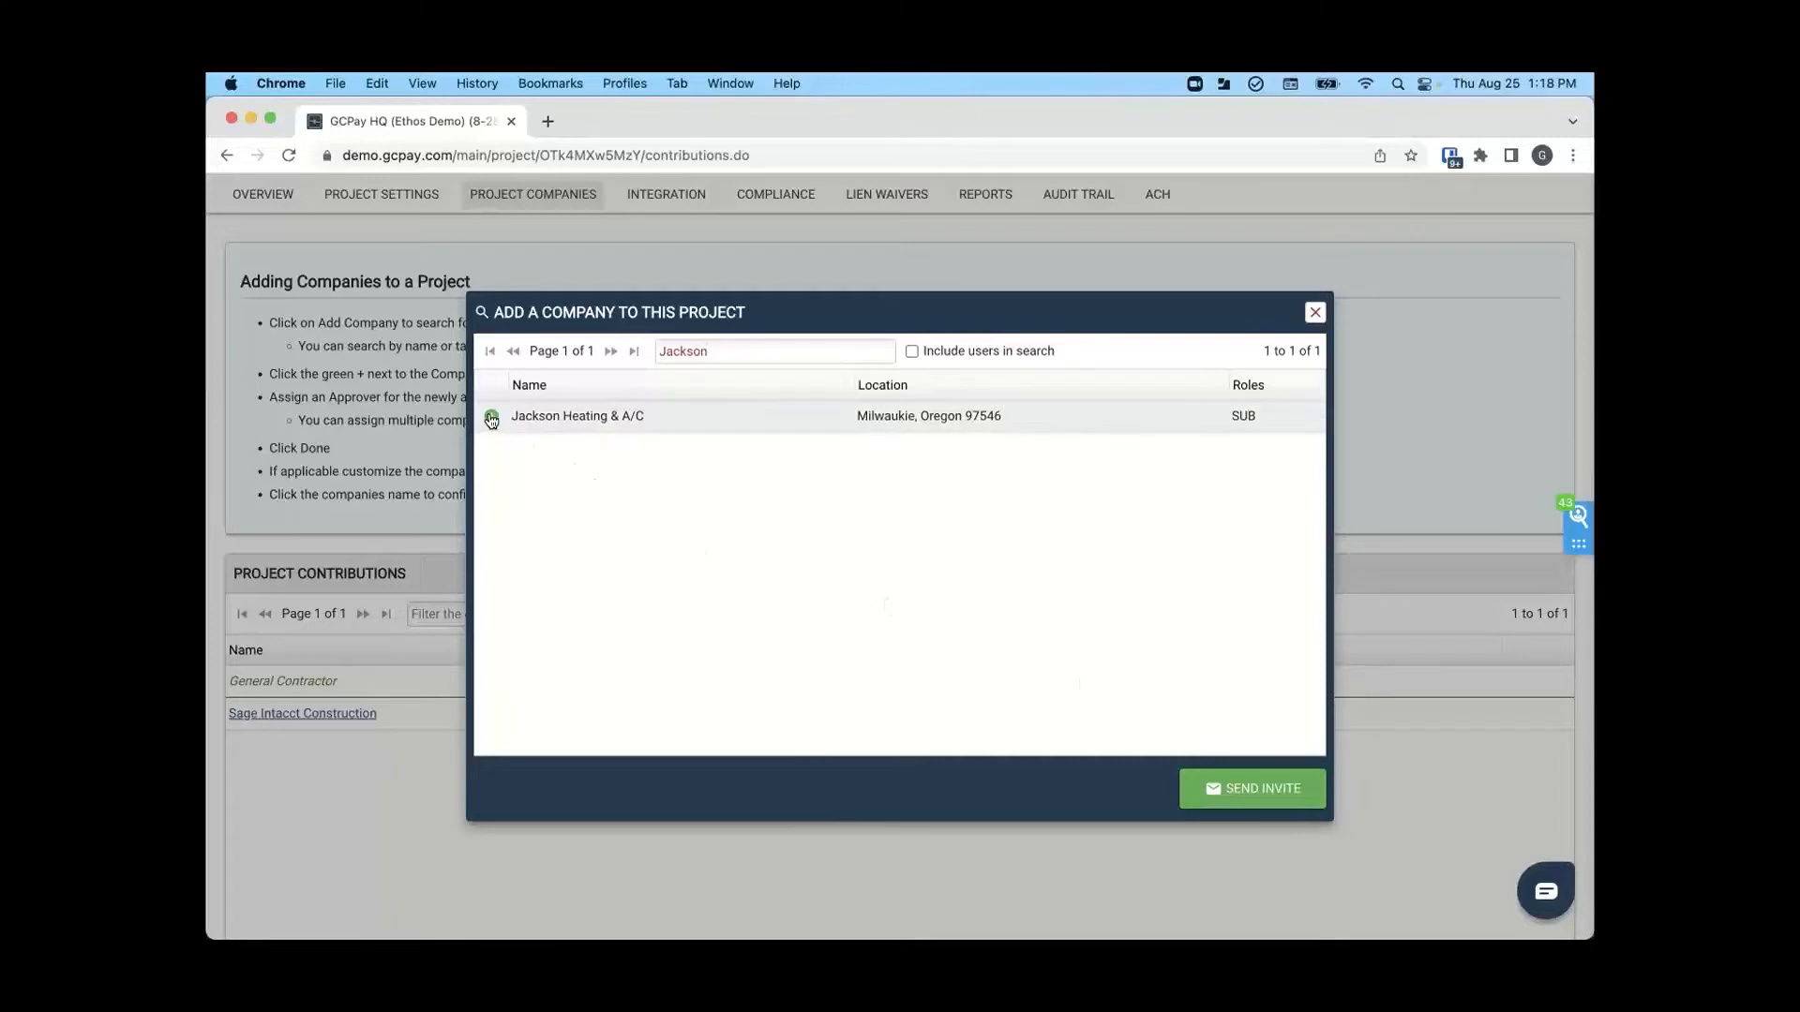
click(492, 416)
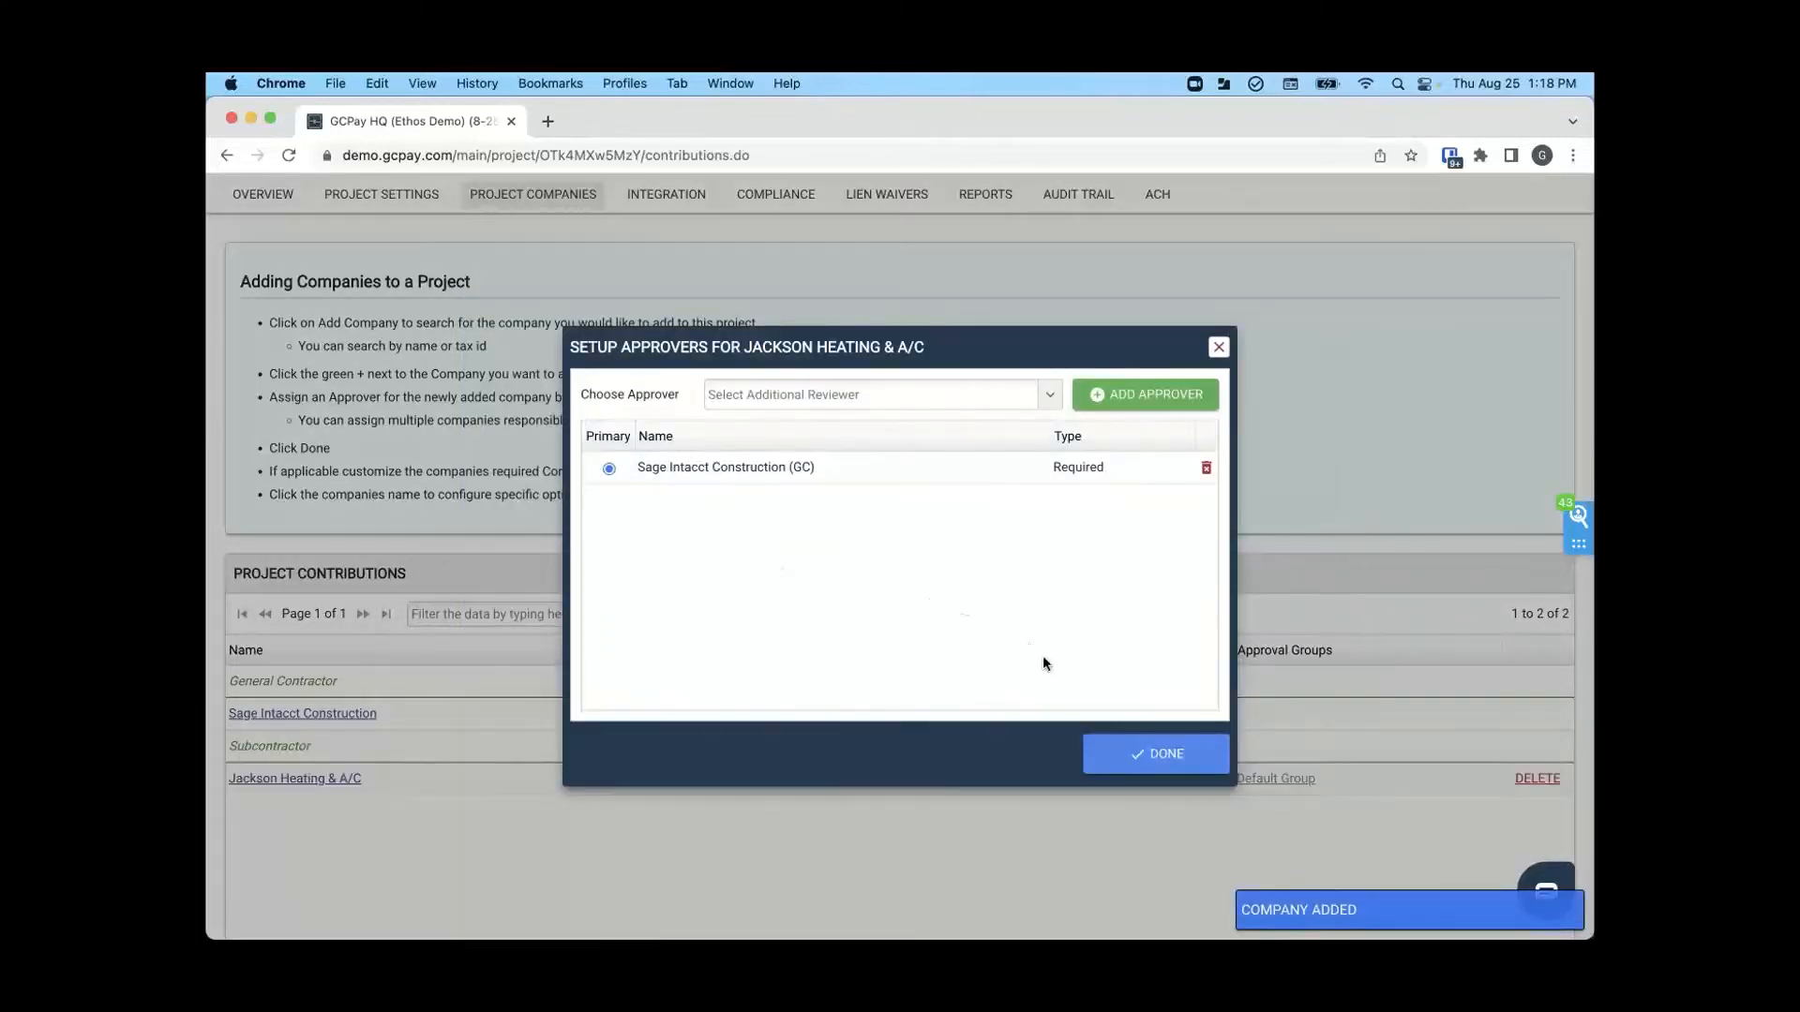
click(1139, 745)
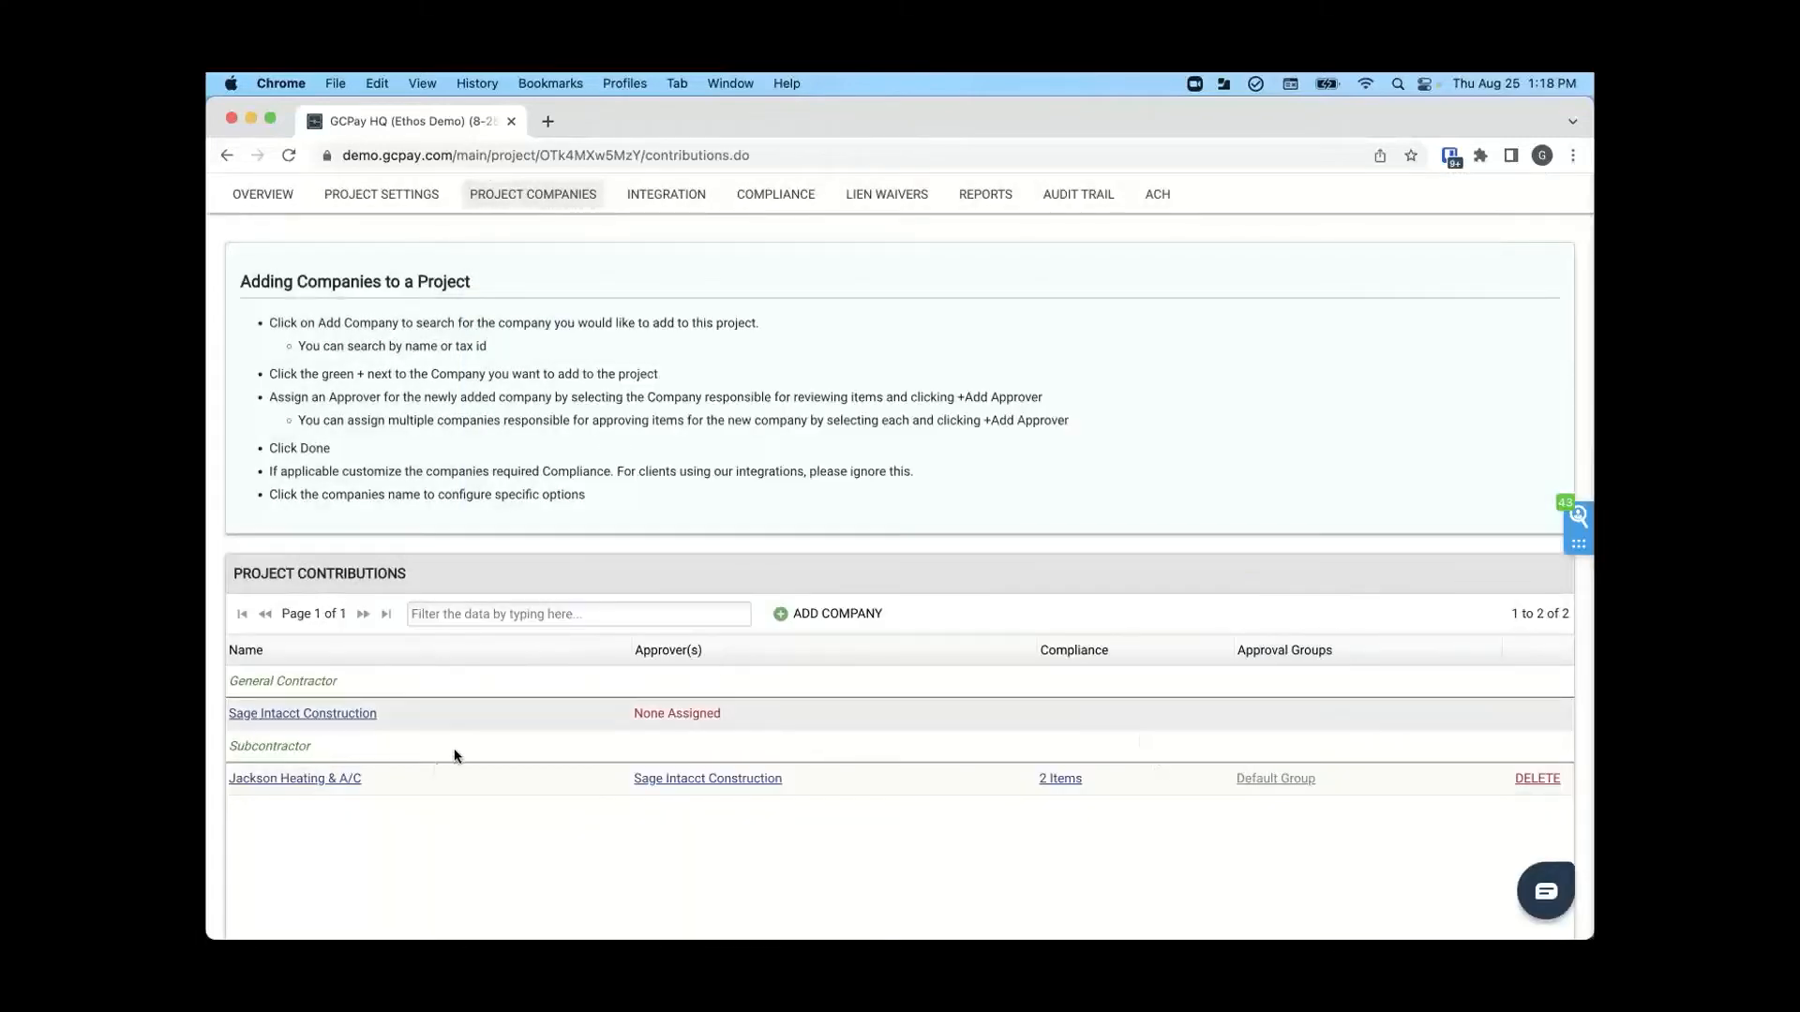
- Start linking ERP contracts, auto-select the matched ones, exclude the $5,000.00 Jackson Heating and AC contract and accept the $185,065.00 one
scroll(580, 466, up, 2)
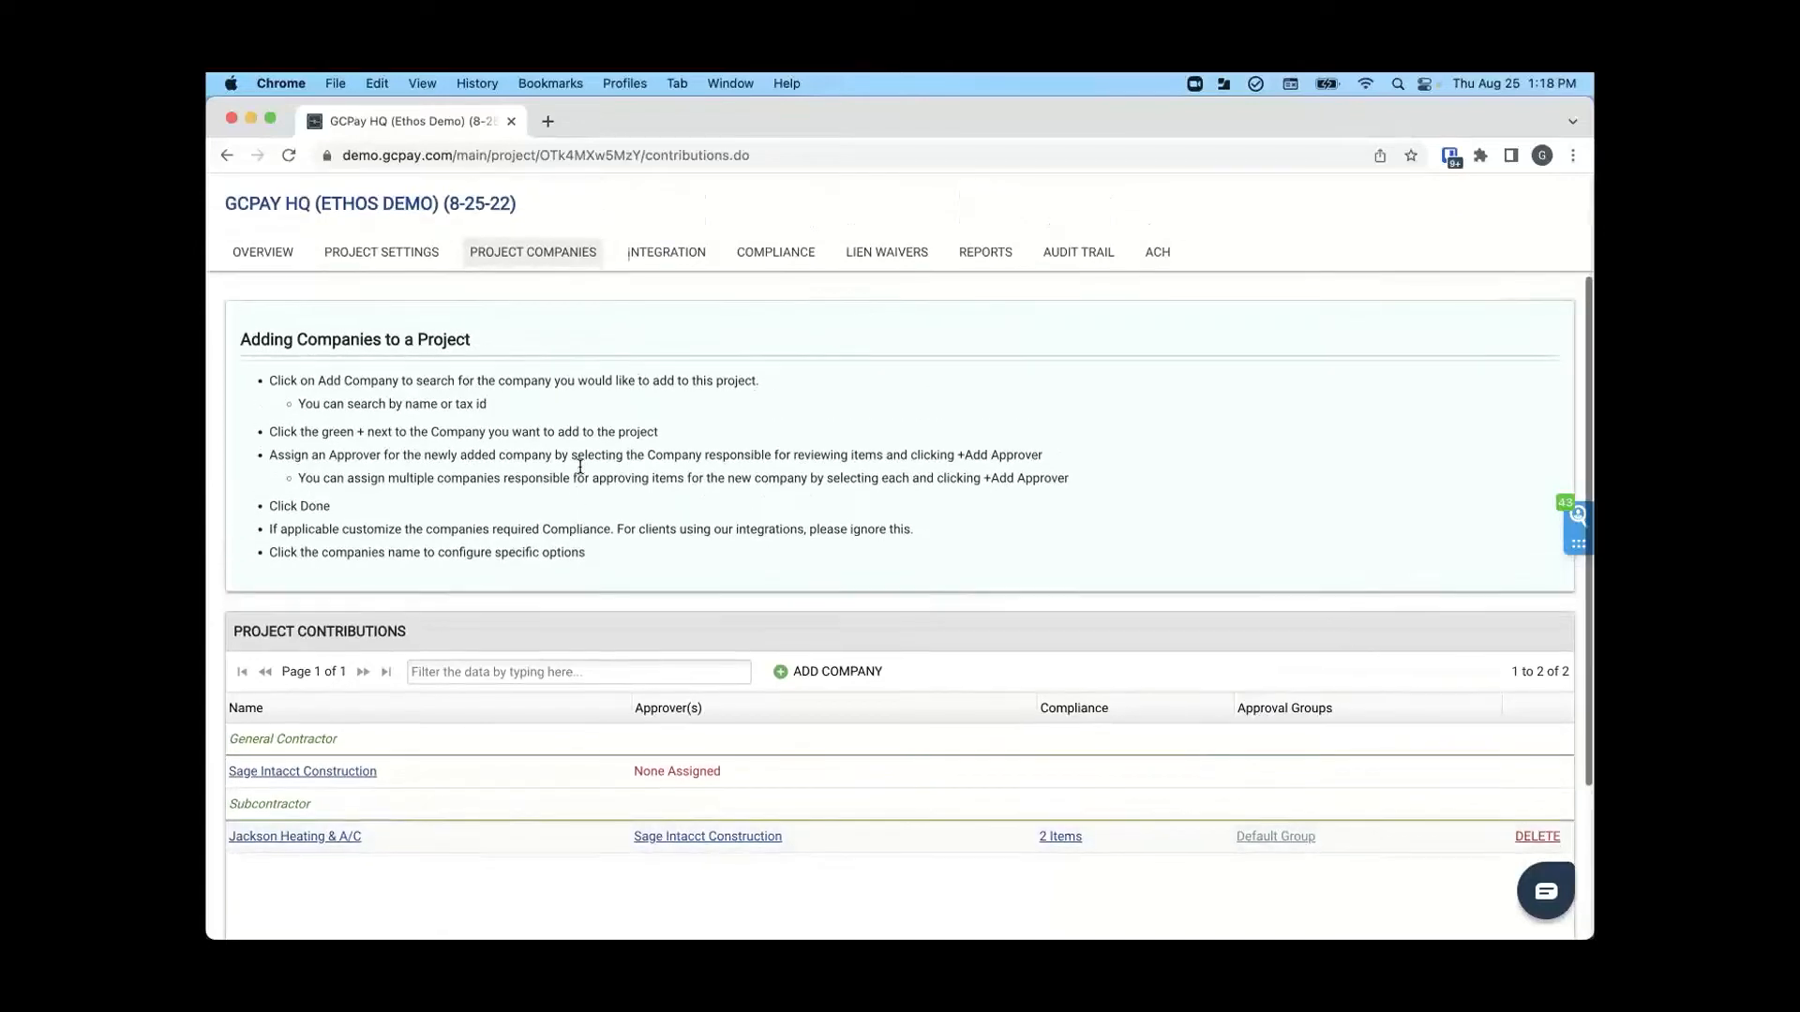
click(678, 263)
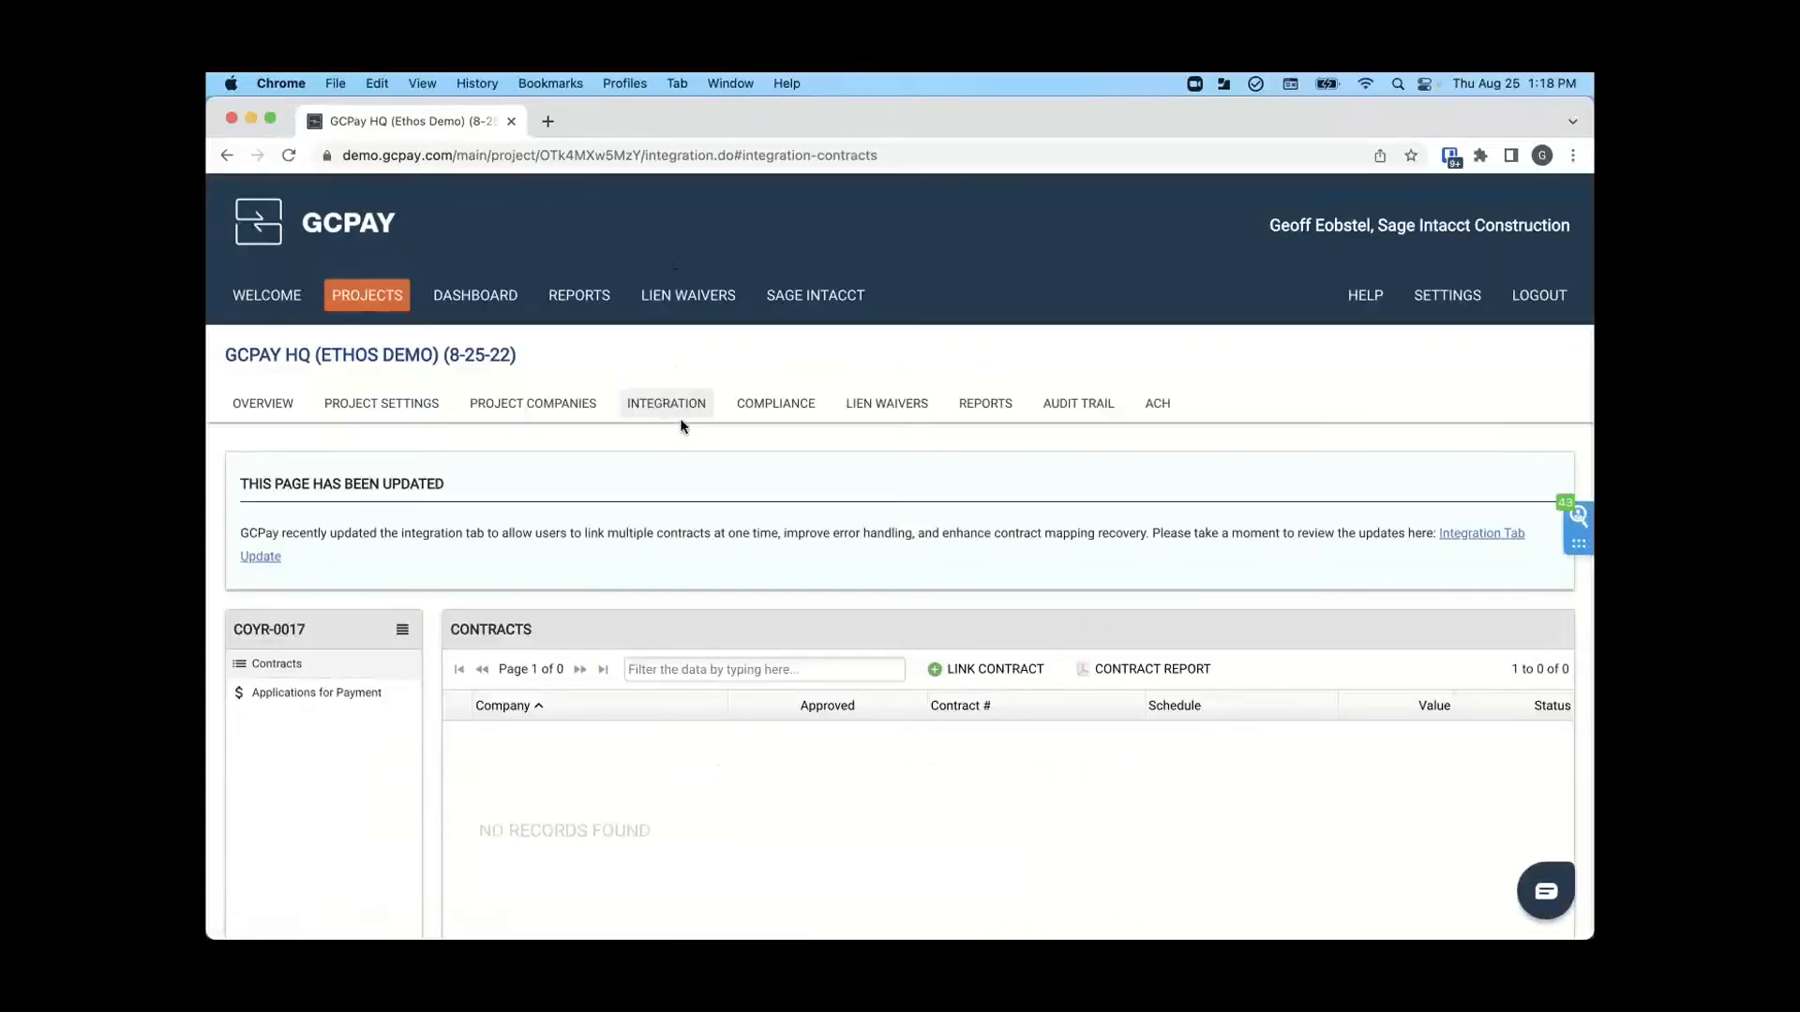
scroll(678, 418, down, 2)
click(976, 579)
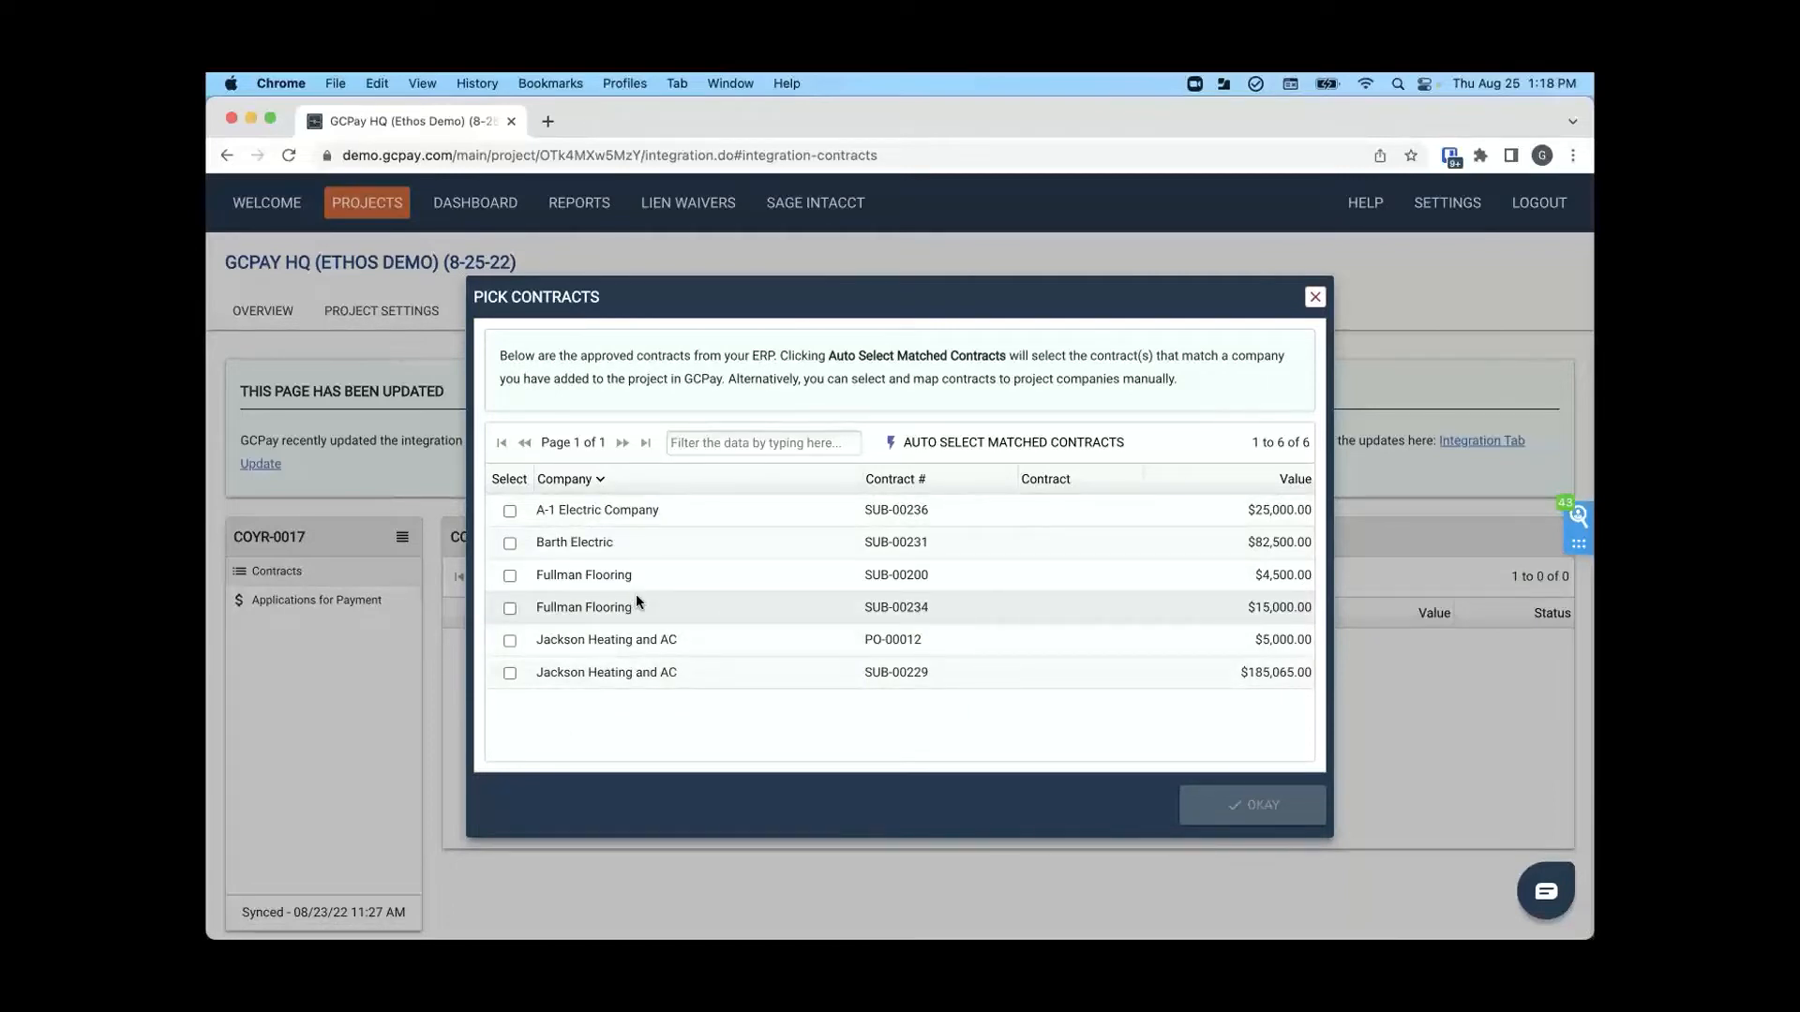
click(923, 453)
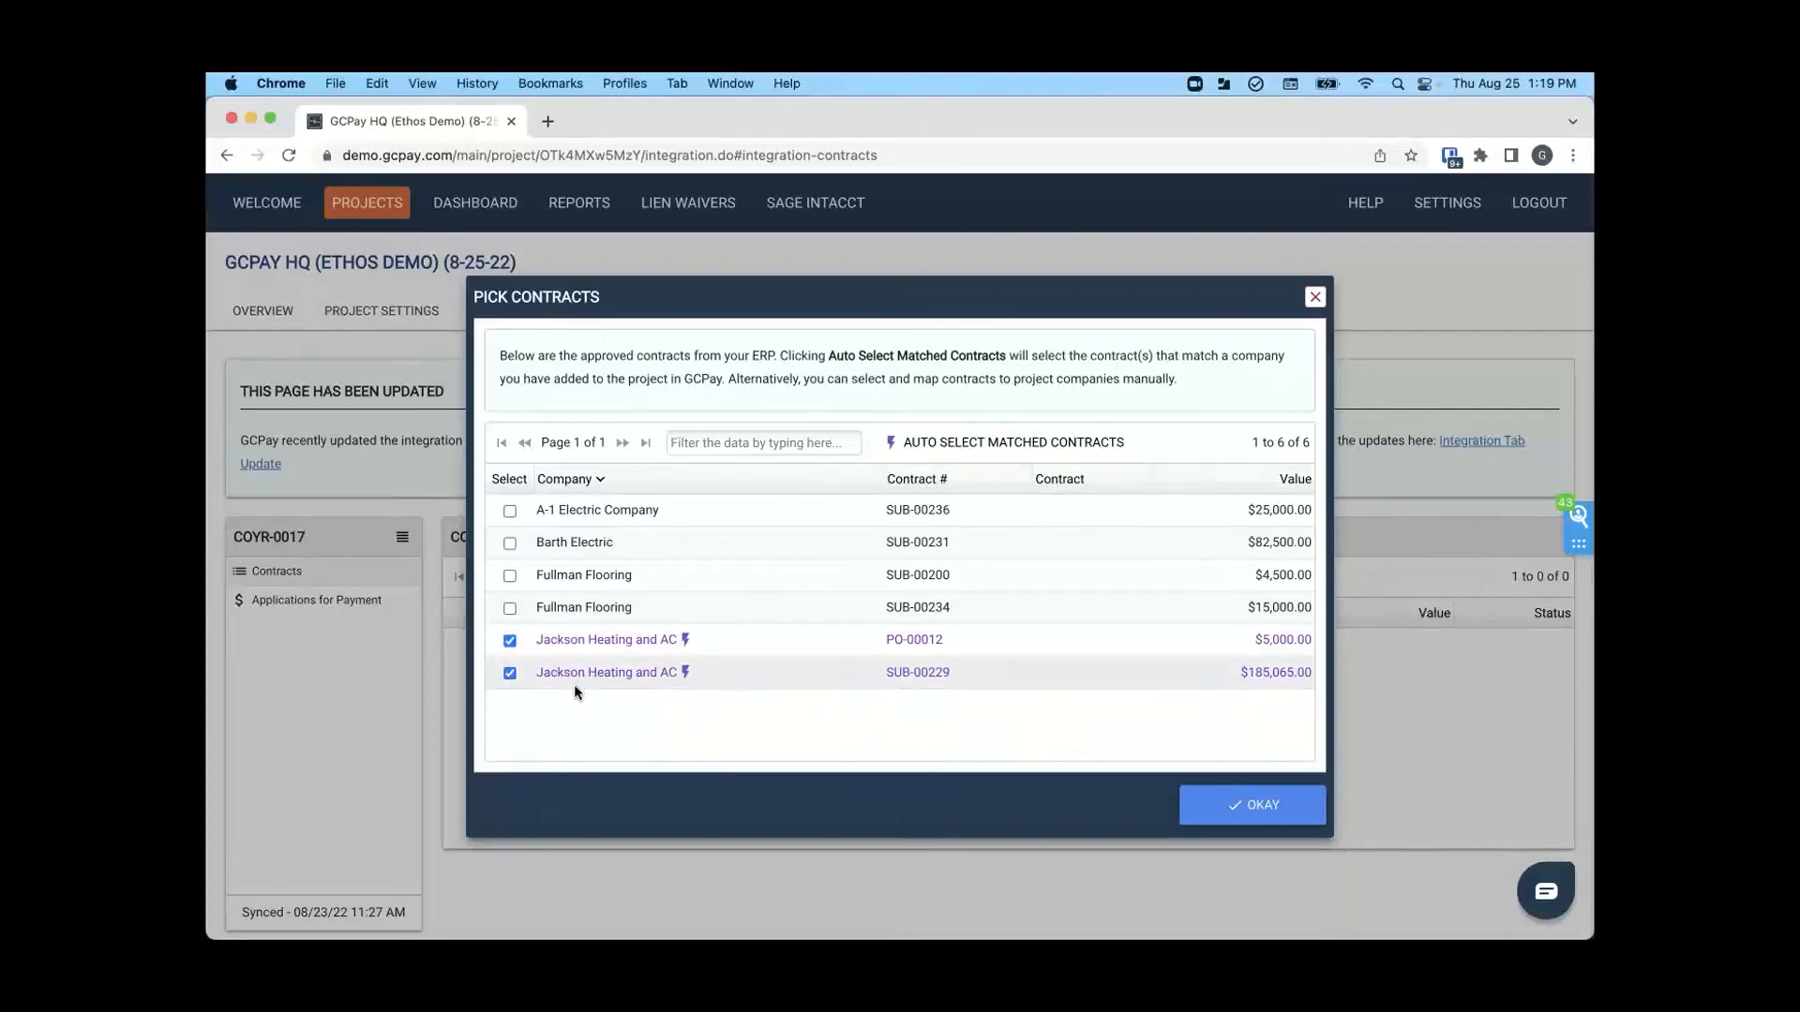
click(510, 642)
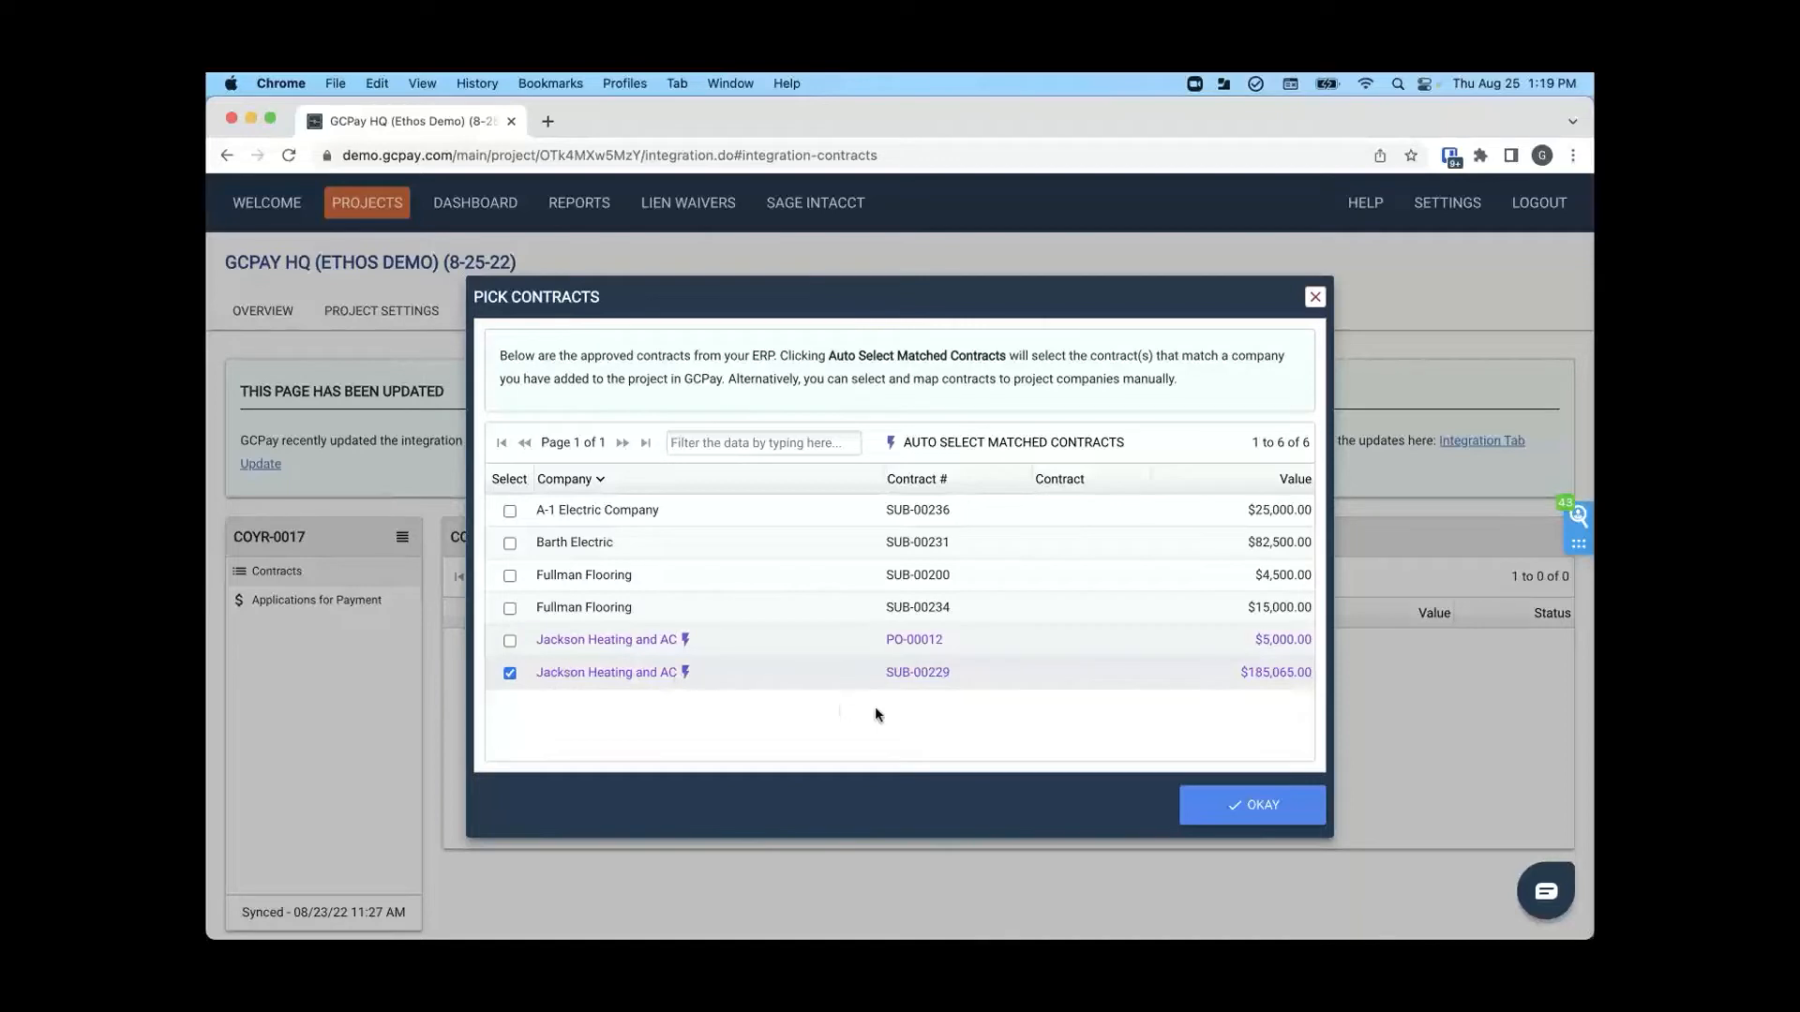
click(1253, 806)
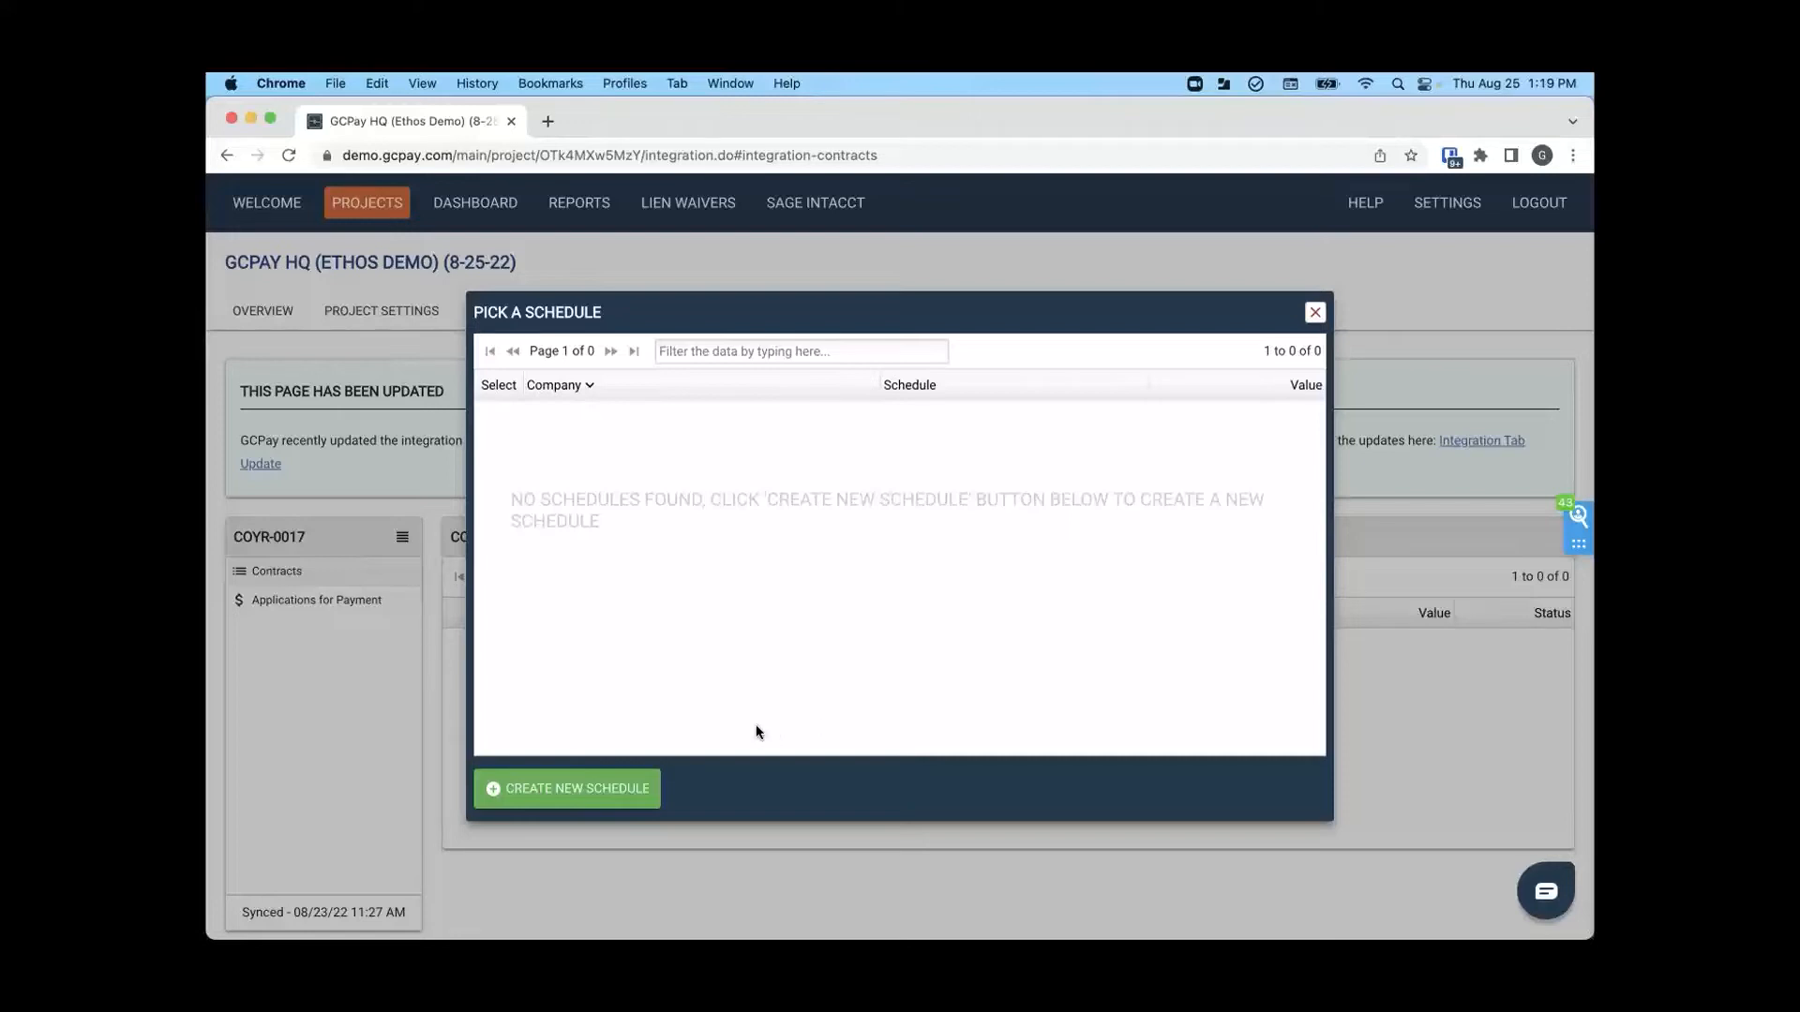
- Create a new constrained schedule for Jackson Heating & A/C from the linked contract, accepting the prefilled name, start date and retainage
click(616, 789)
click(1162, 401)
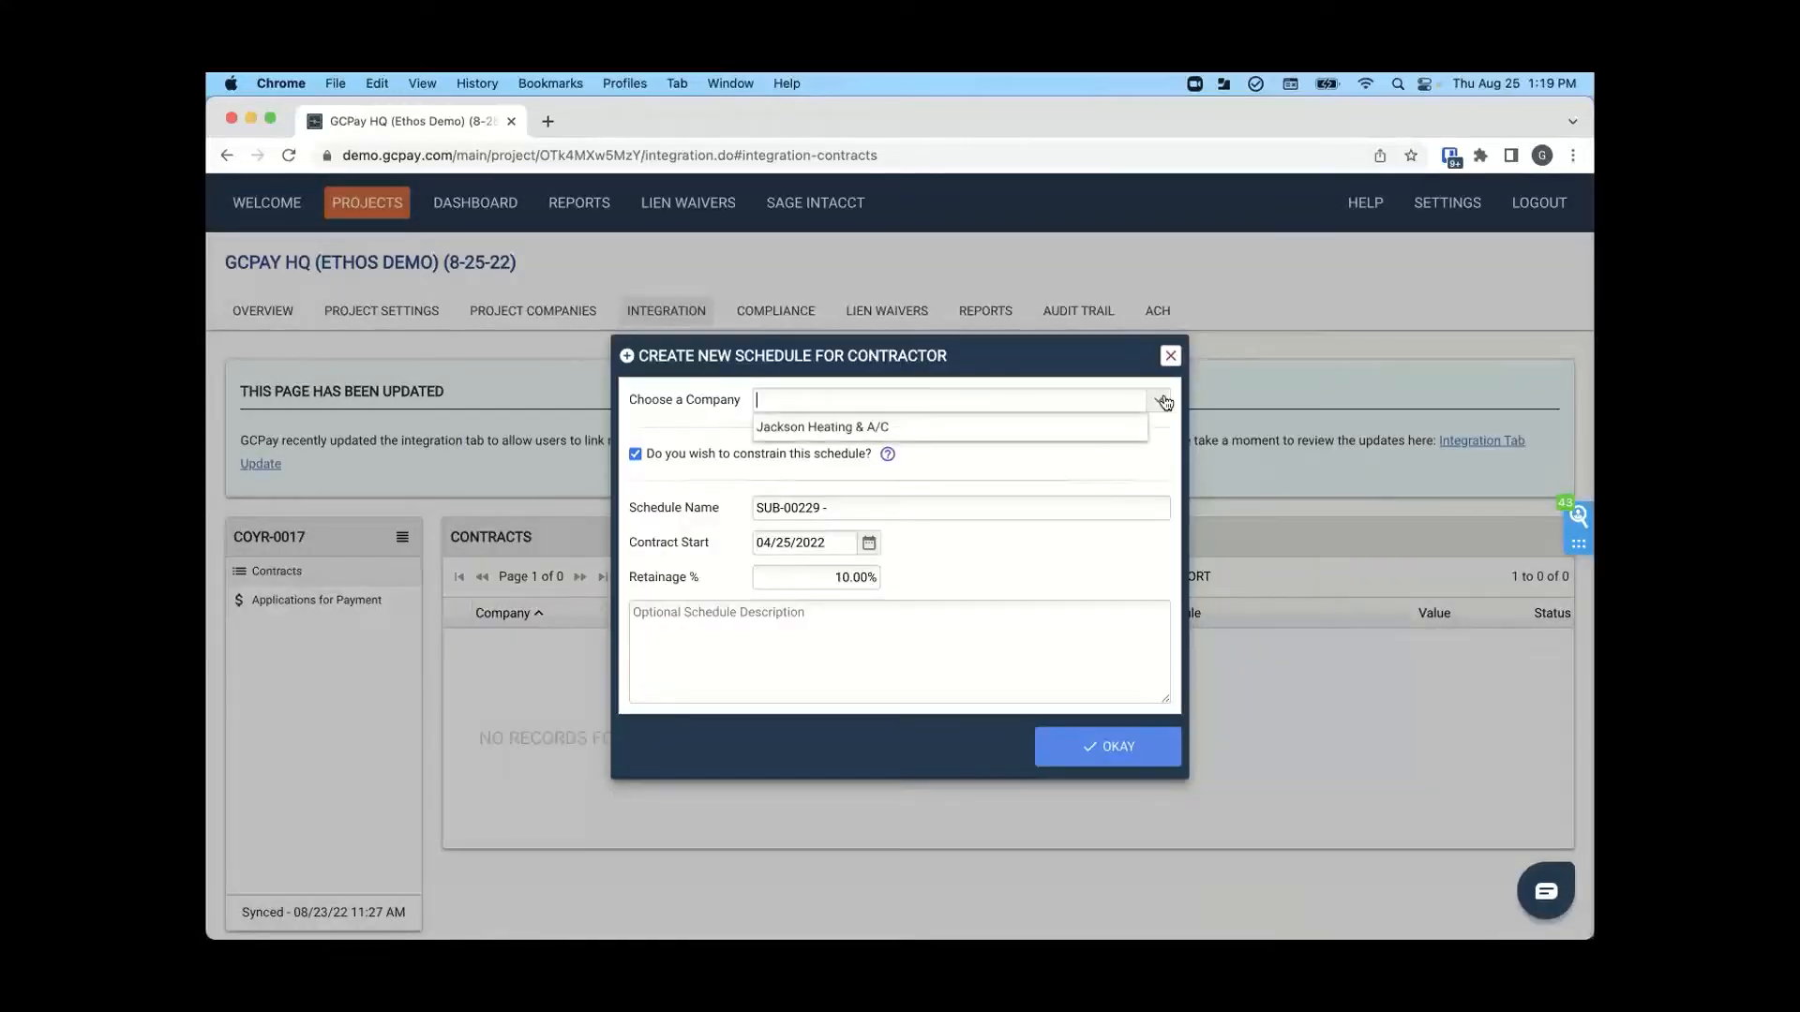
click(837, 433)
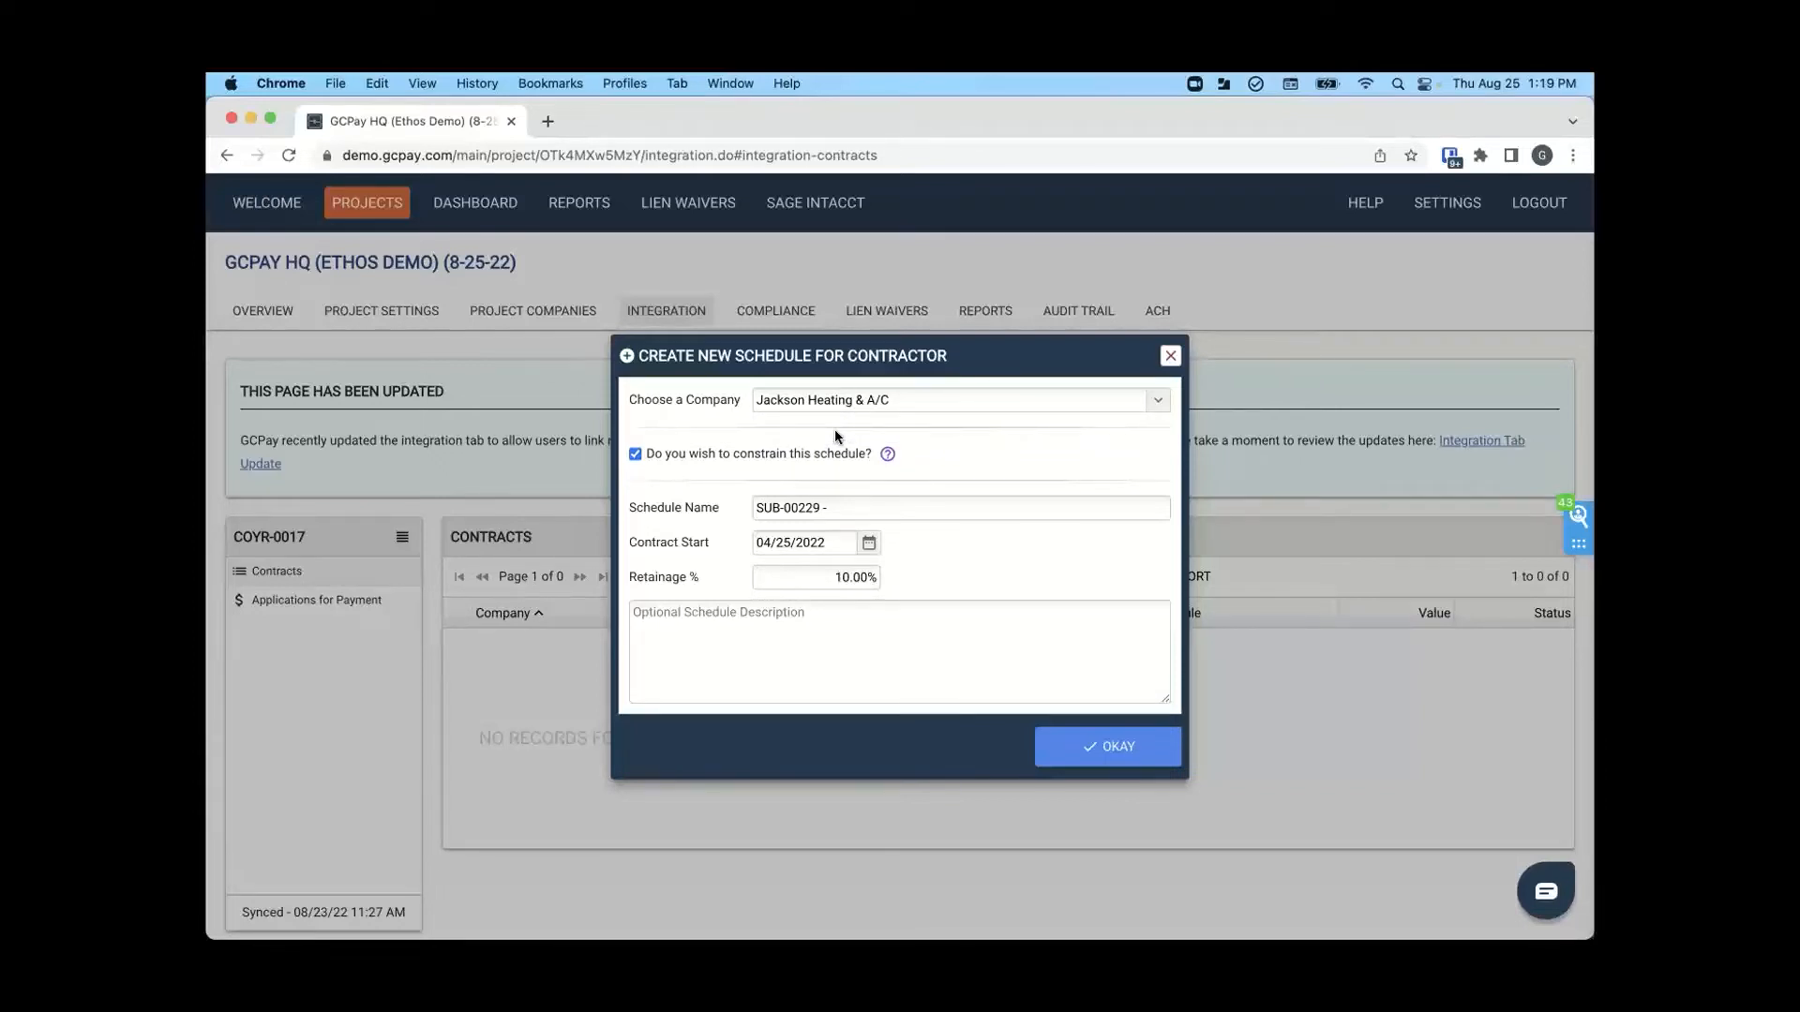
click(1084, 751)
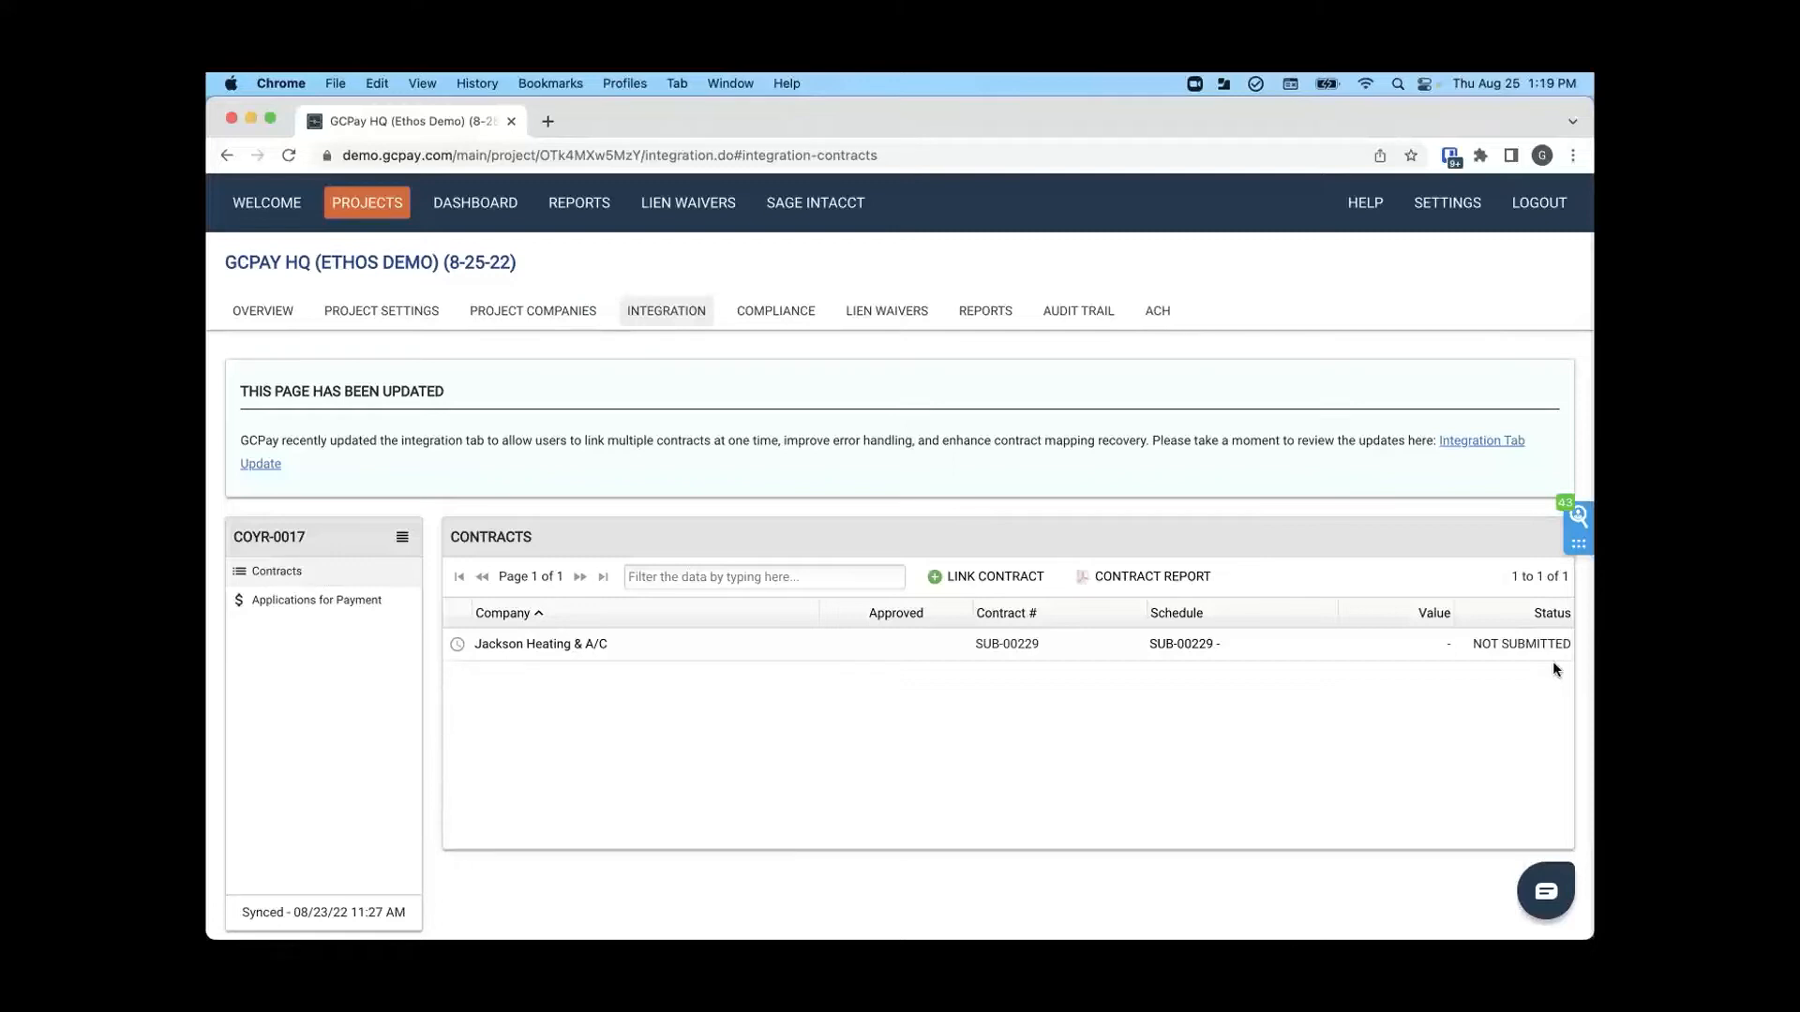
- Log out of the general contractor account and log in as Jackson Heating with its saved username and password
scroll(1553, 661, up, 2)
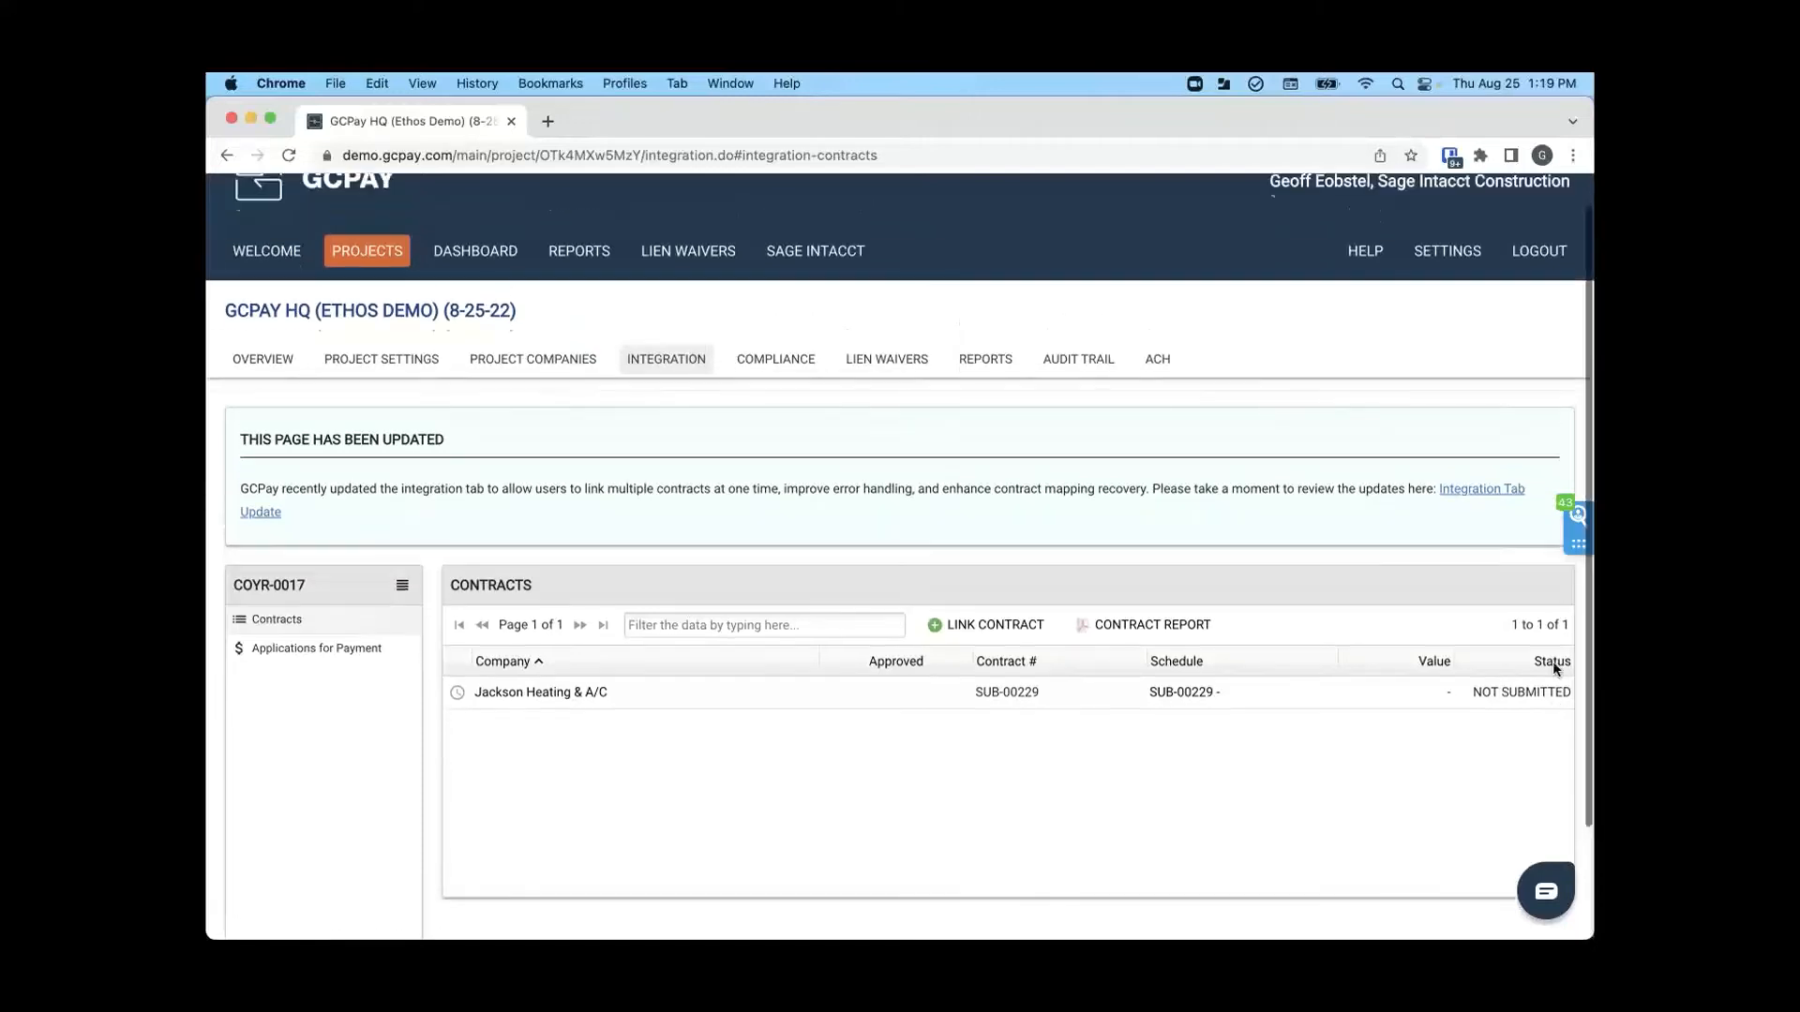
click(1528, 300)
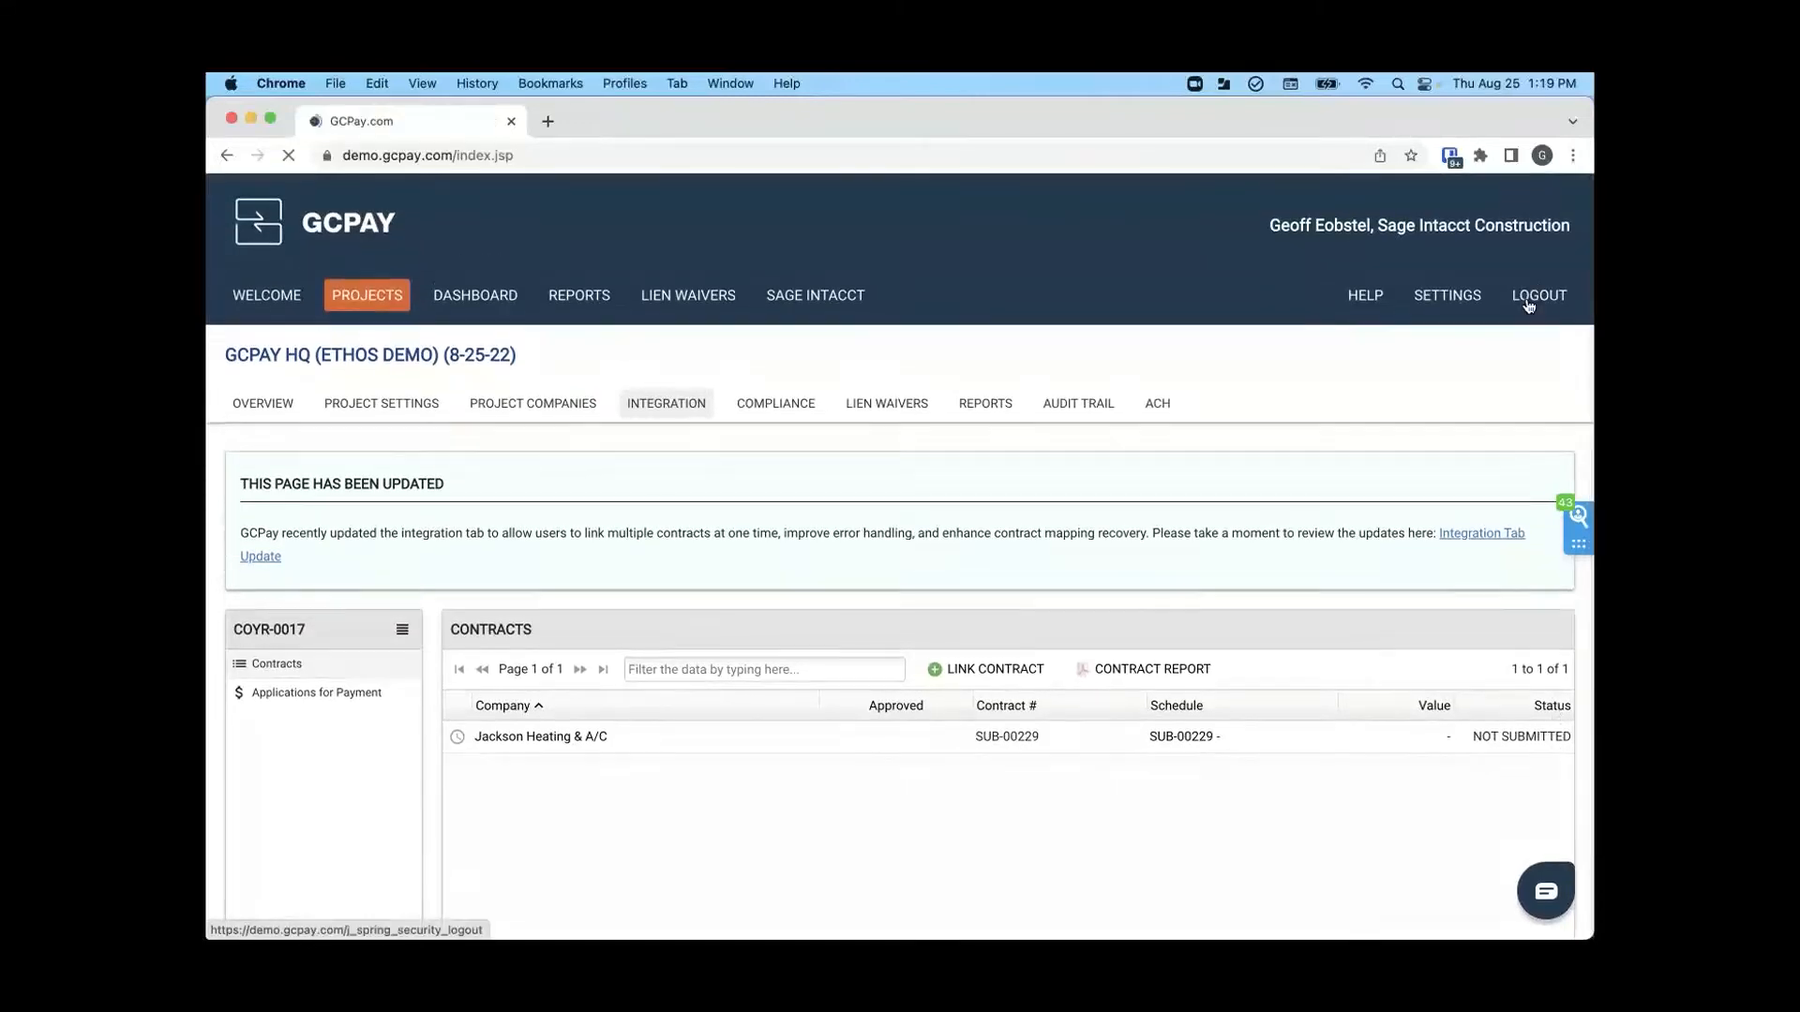
click(911, 421)
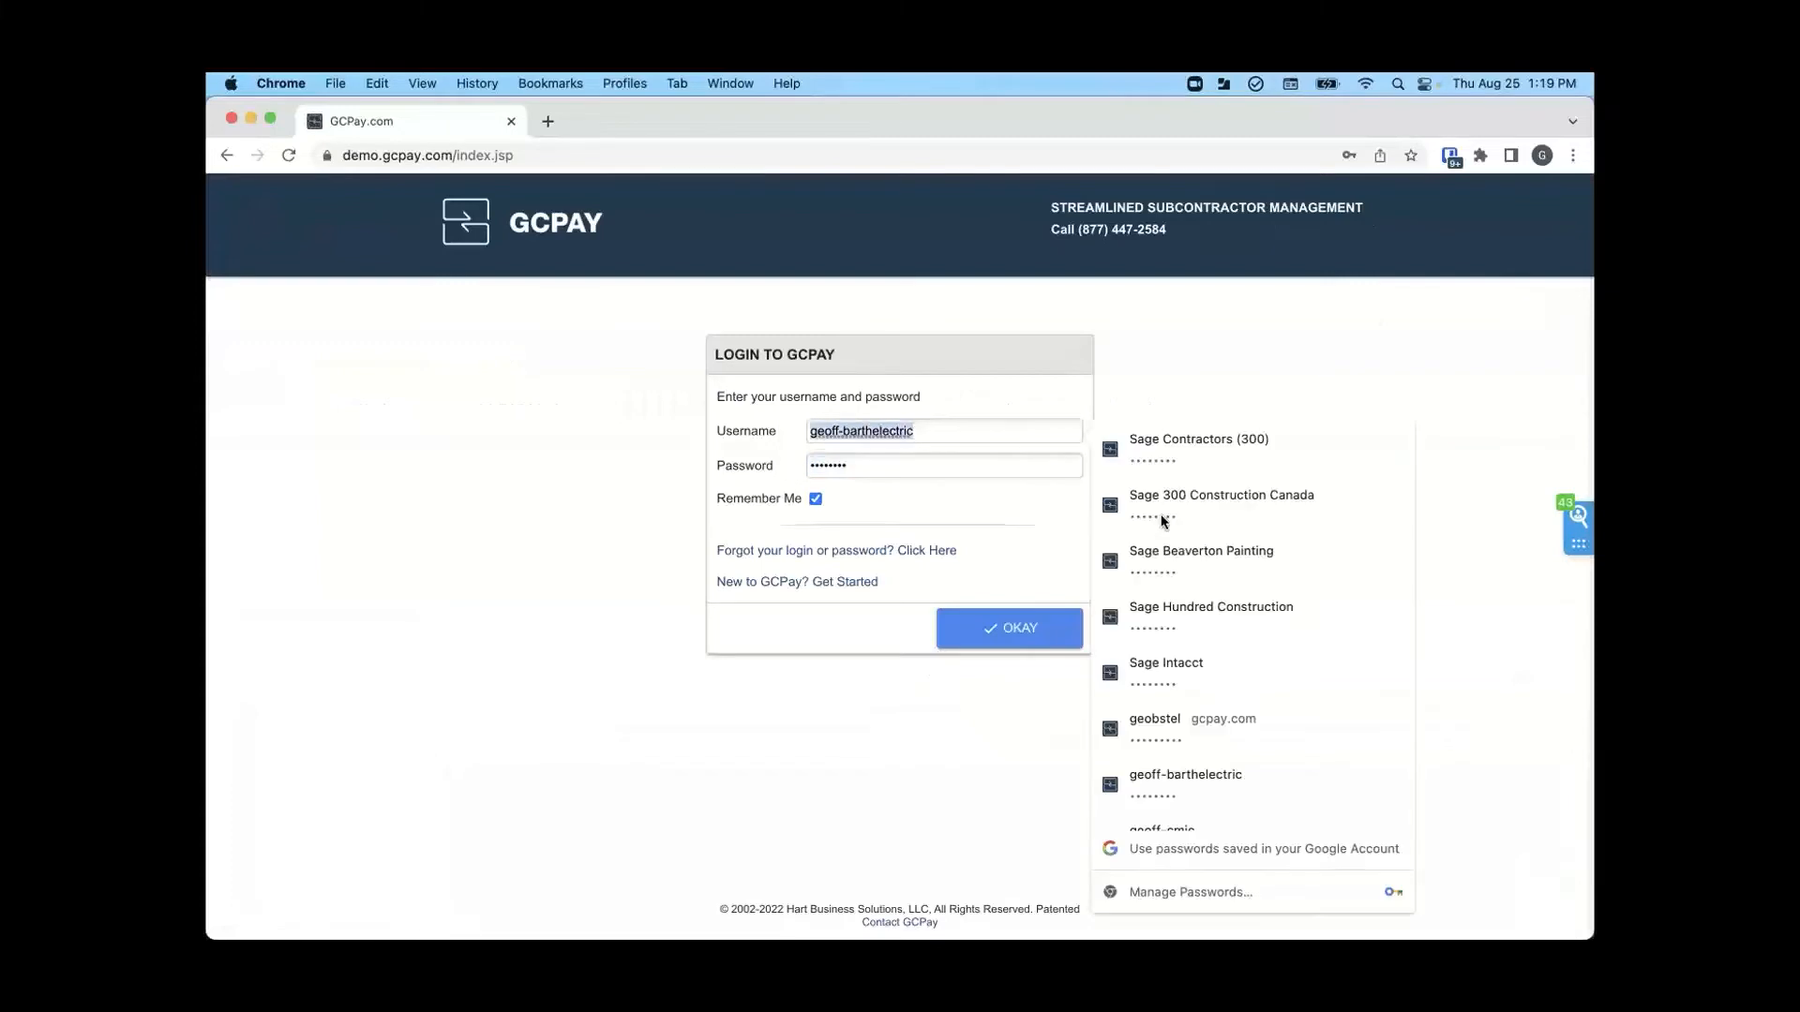
scroll(1211, 621, down, 2)
scroll(1211, 626, down, 3)
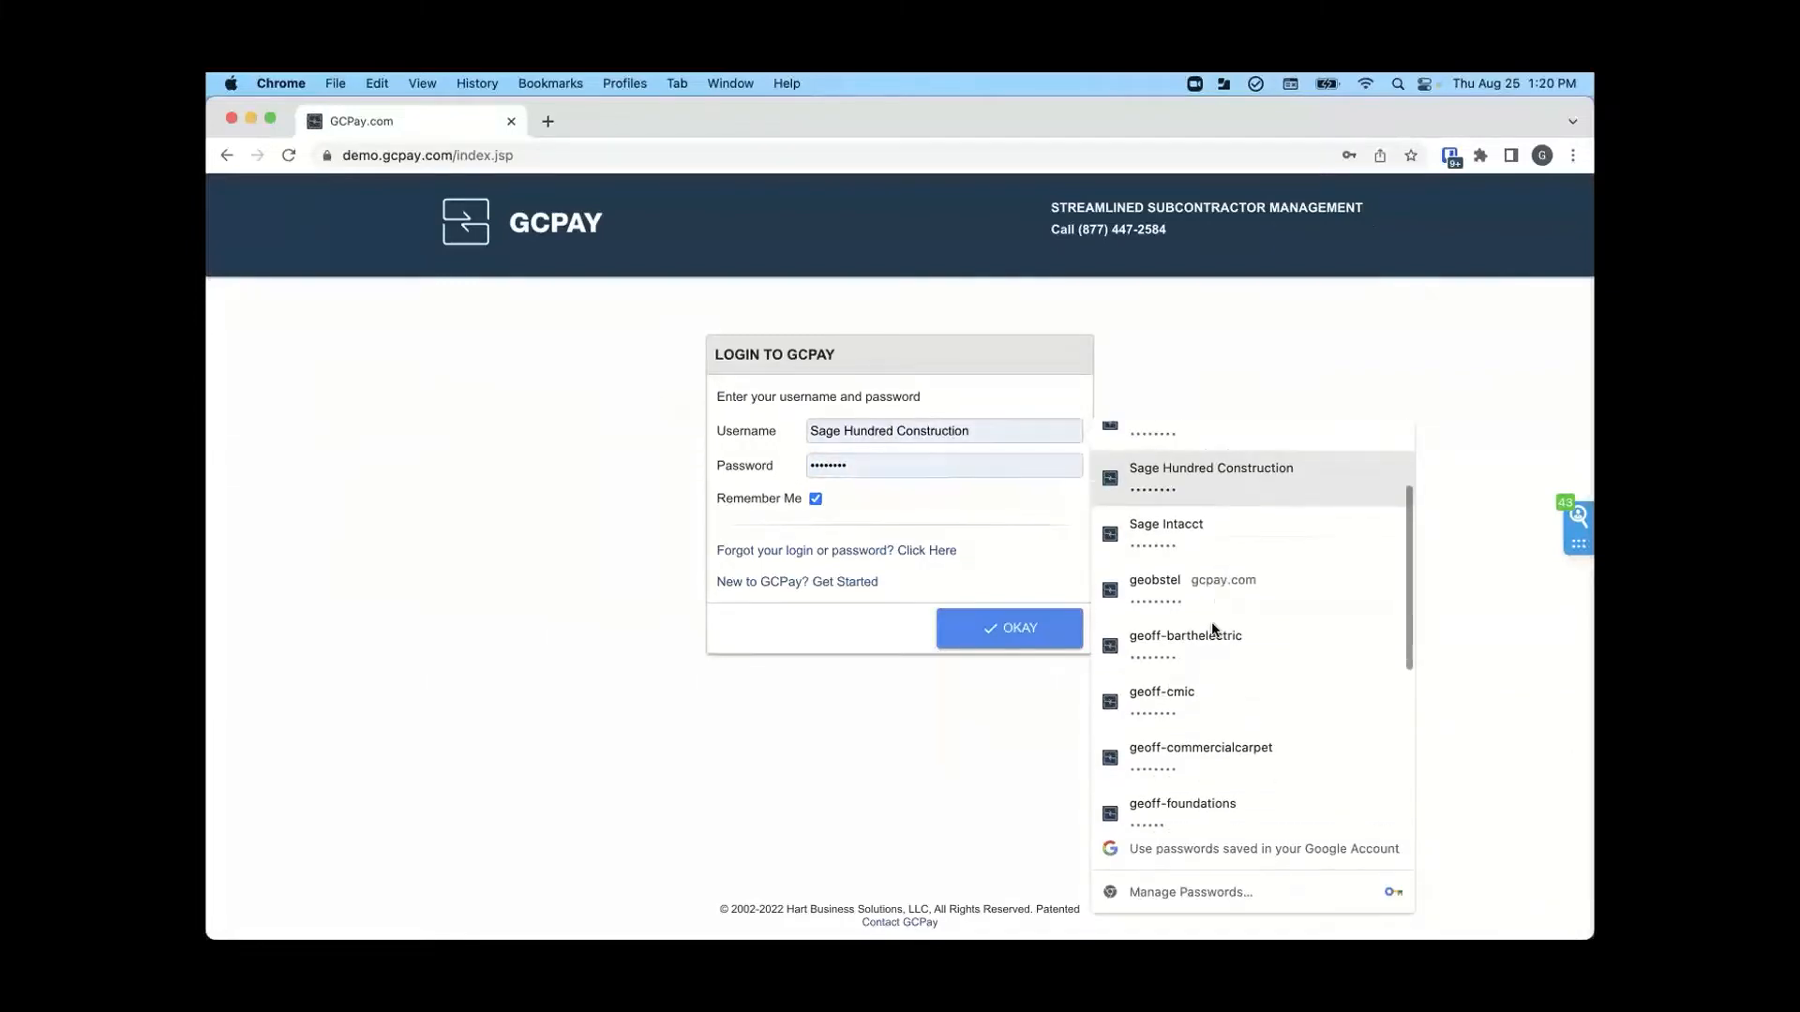
click(1205, 747)
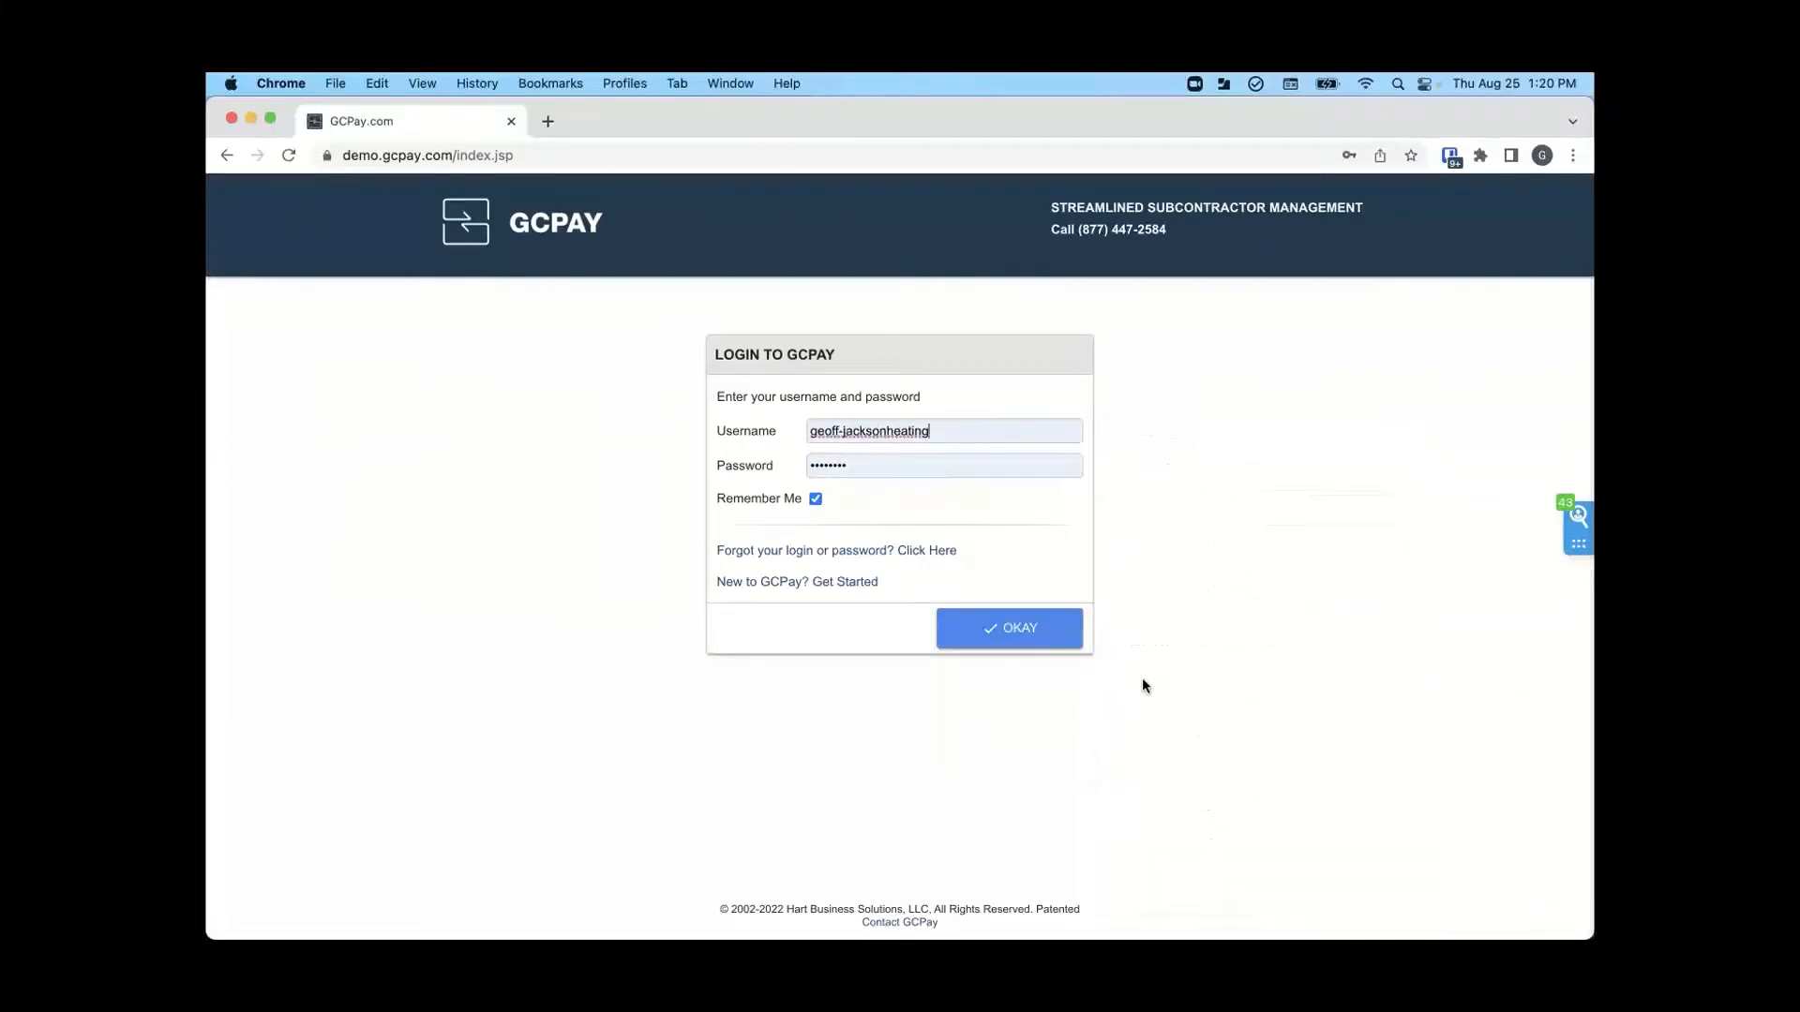
click(1021, 631)
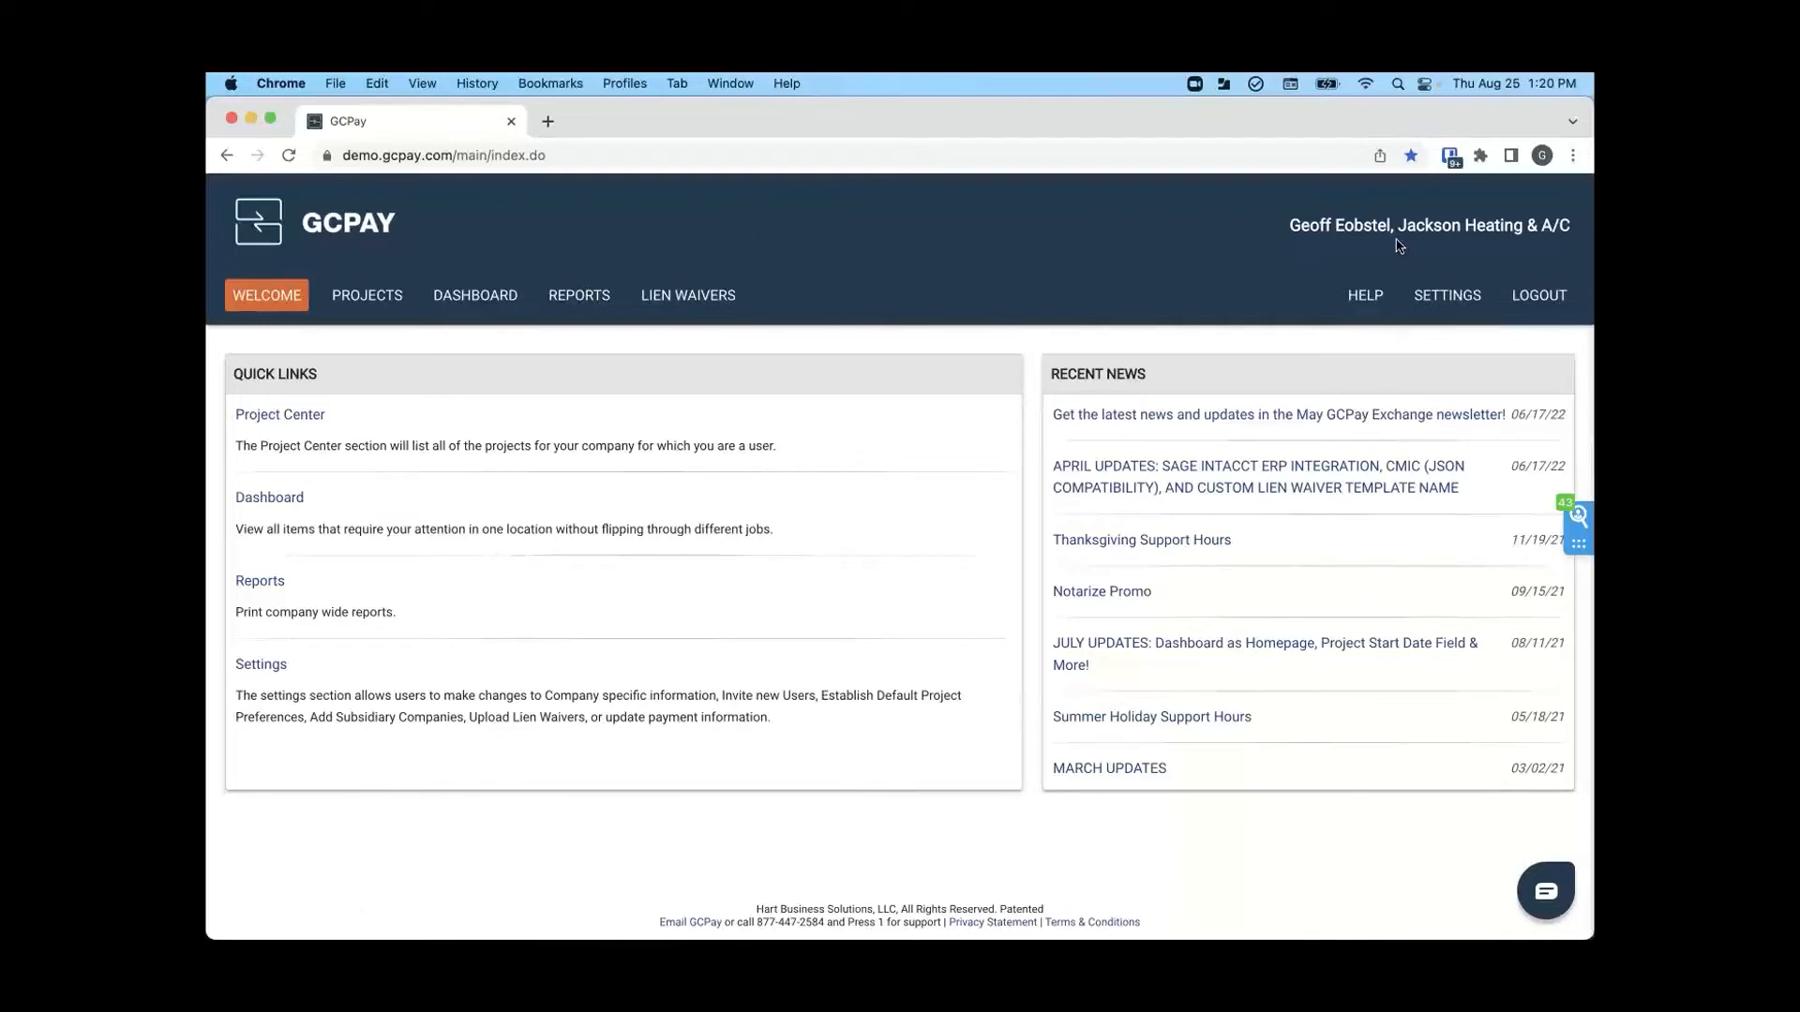
- Check the logged-in company name, view the subcontractor's project list and open its dashboard
drag(1397, 225, 1525, 226)
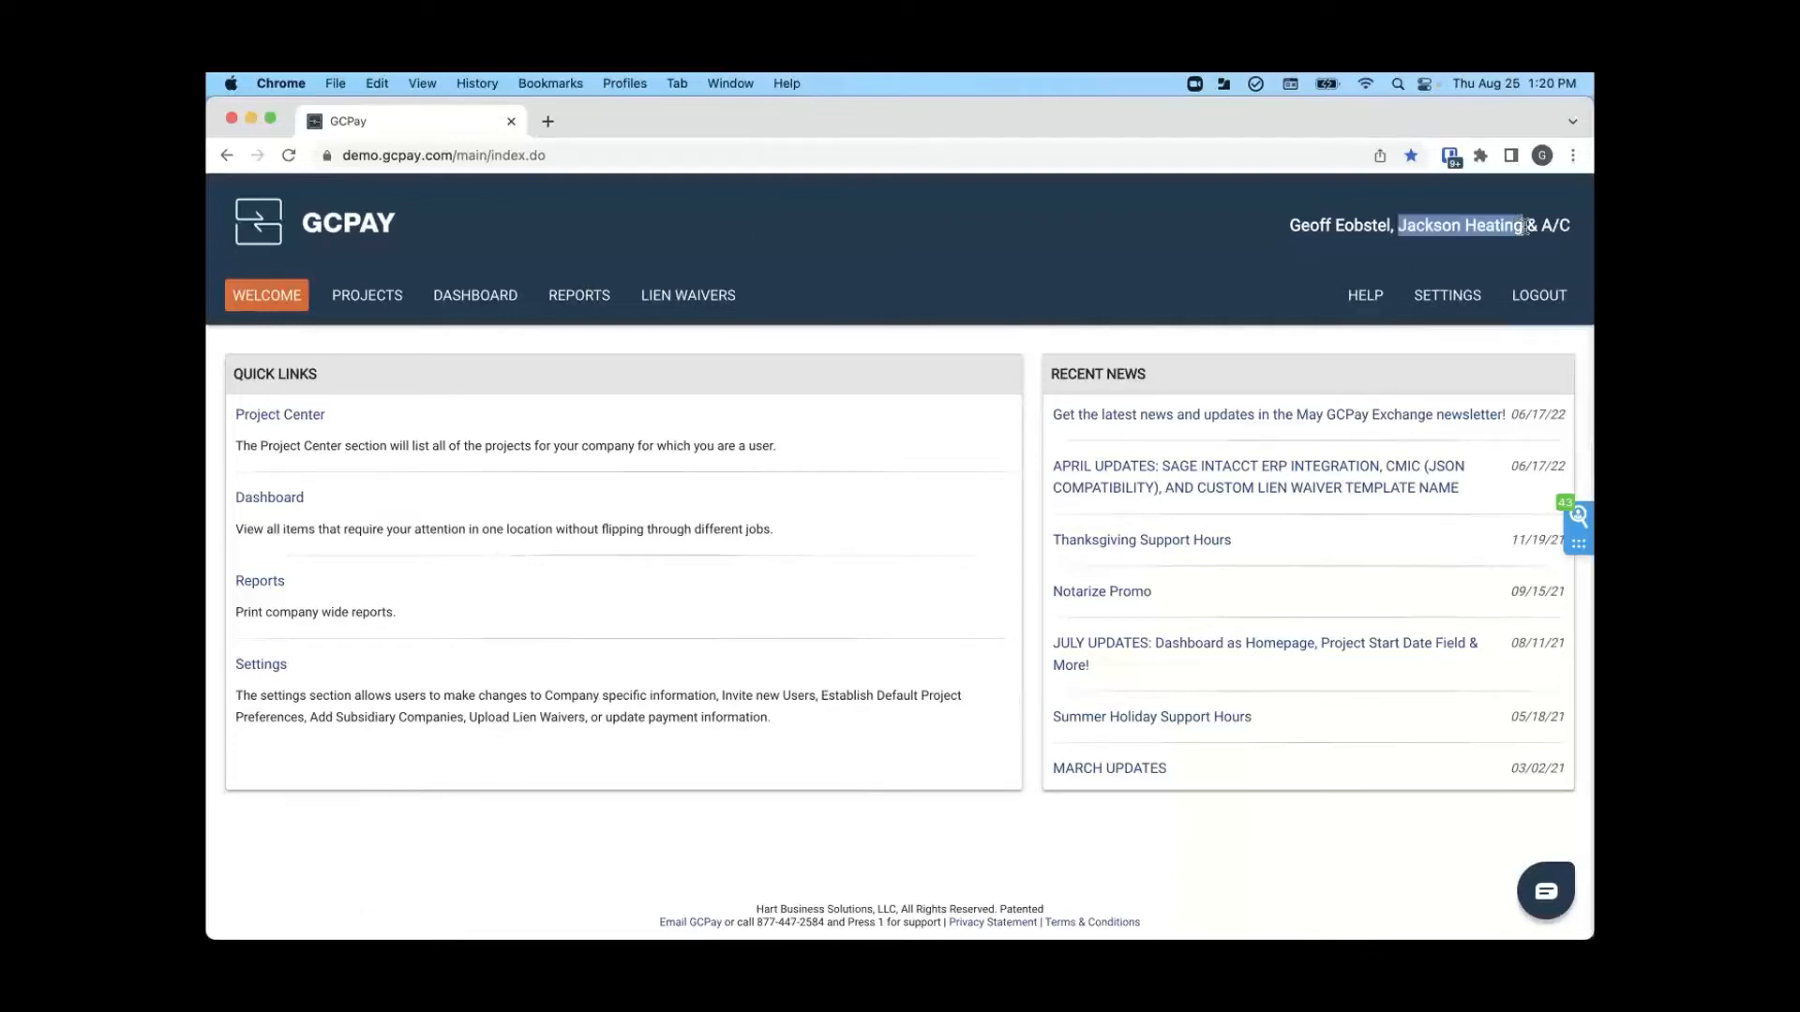
click(349, 295)
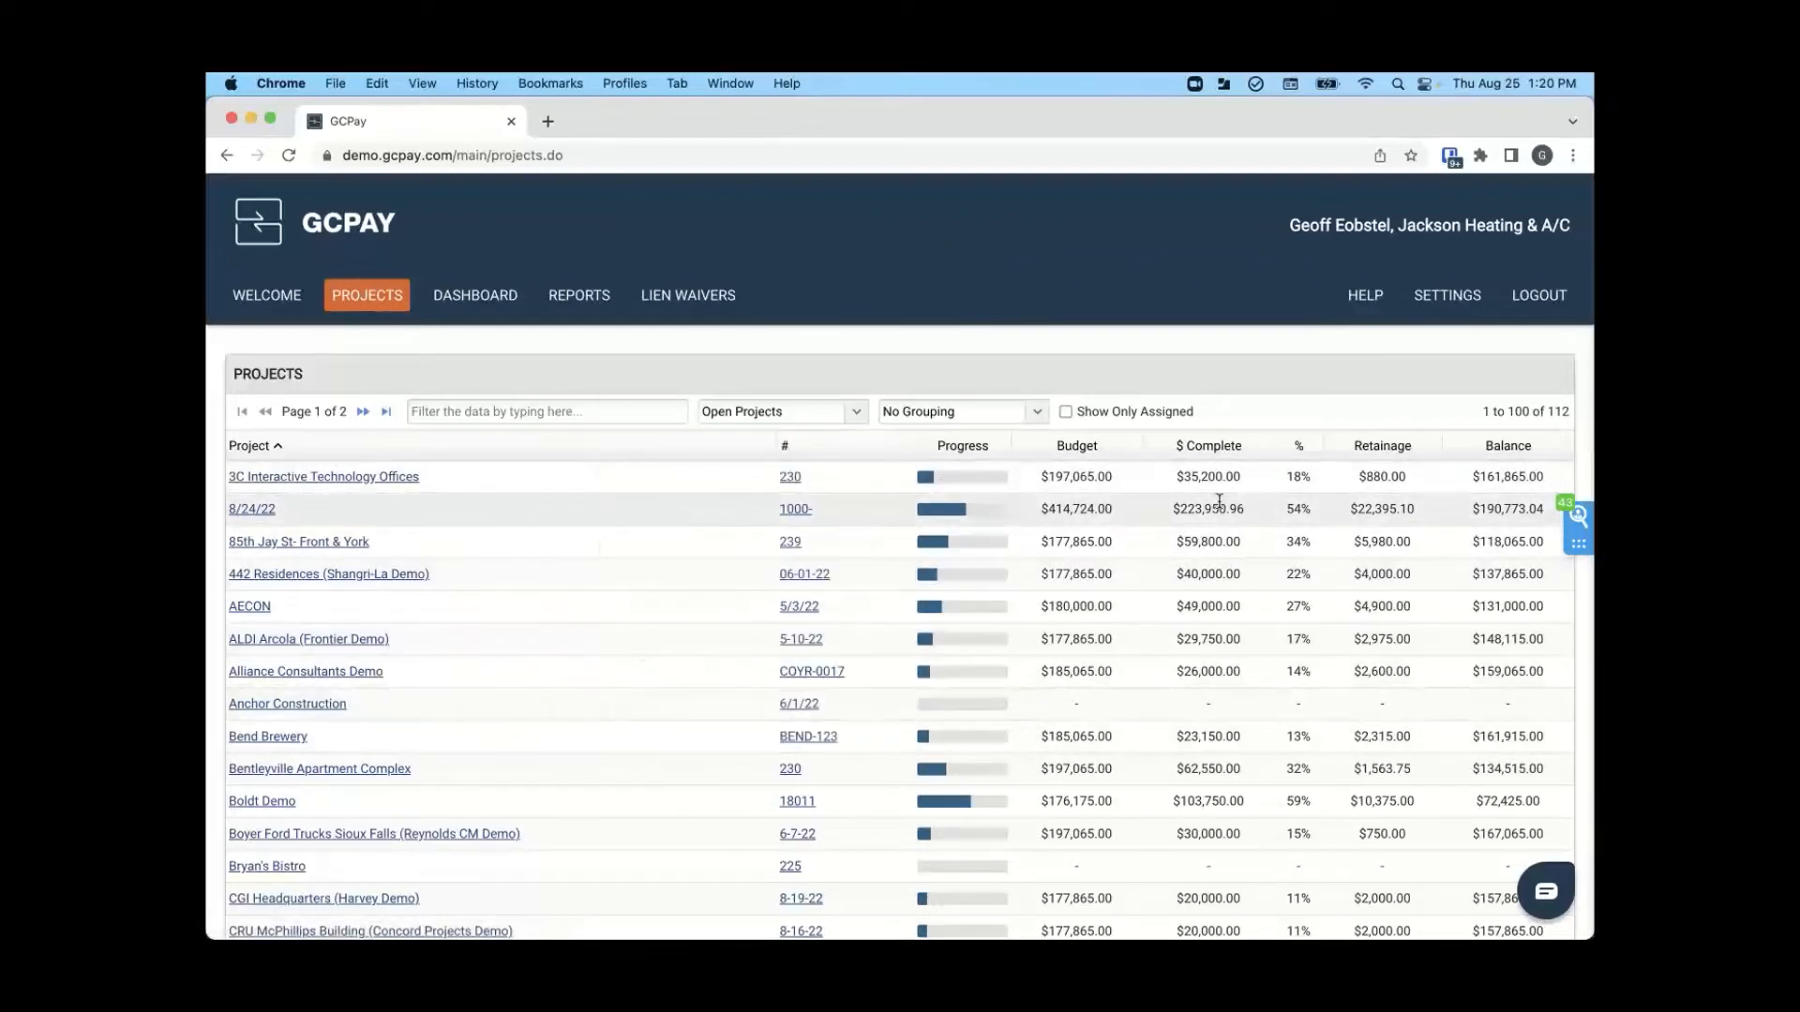
click(487, 304)
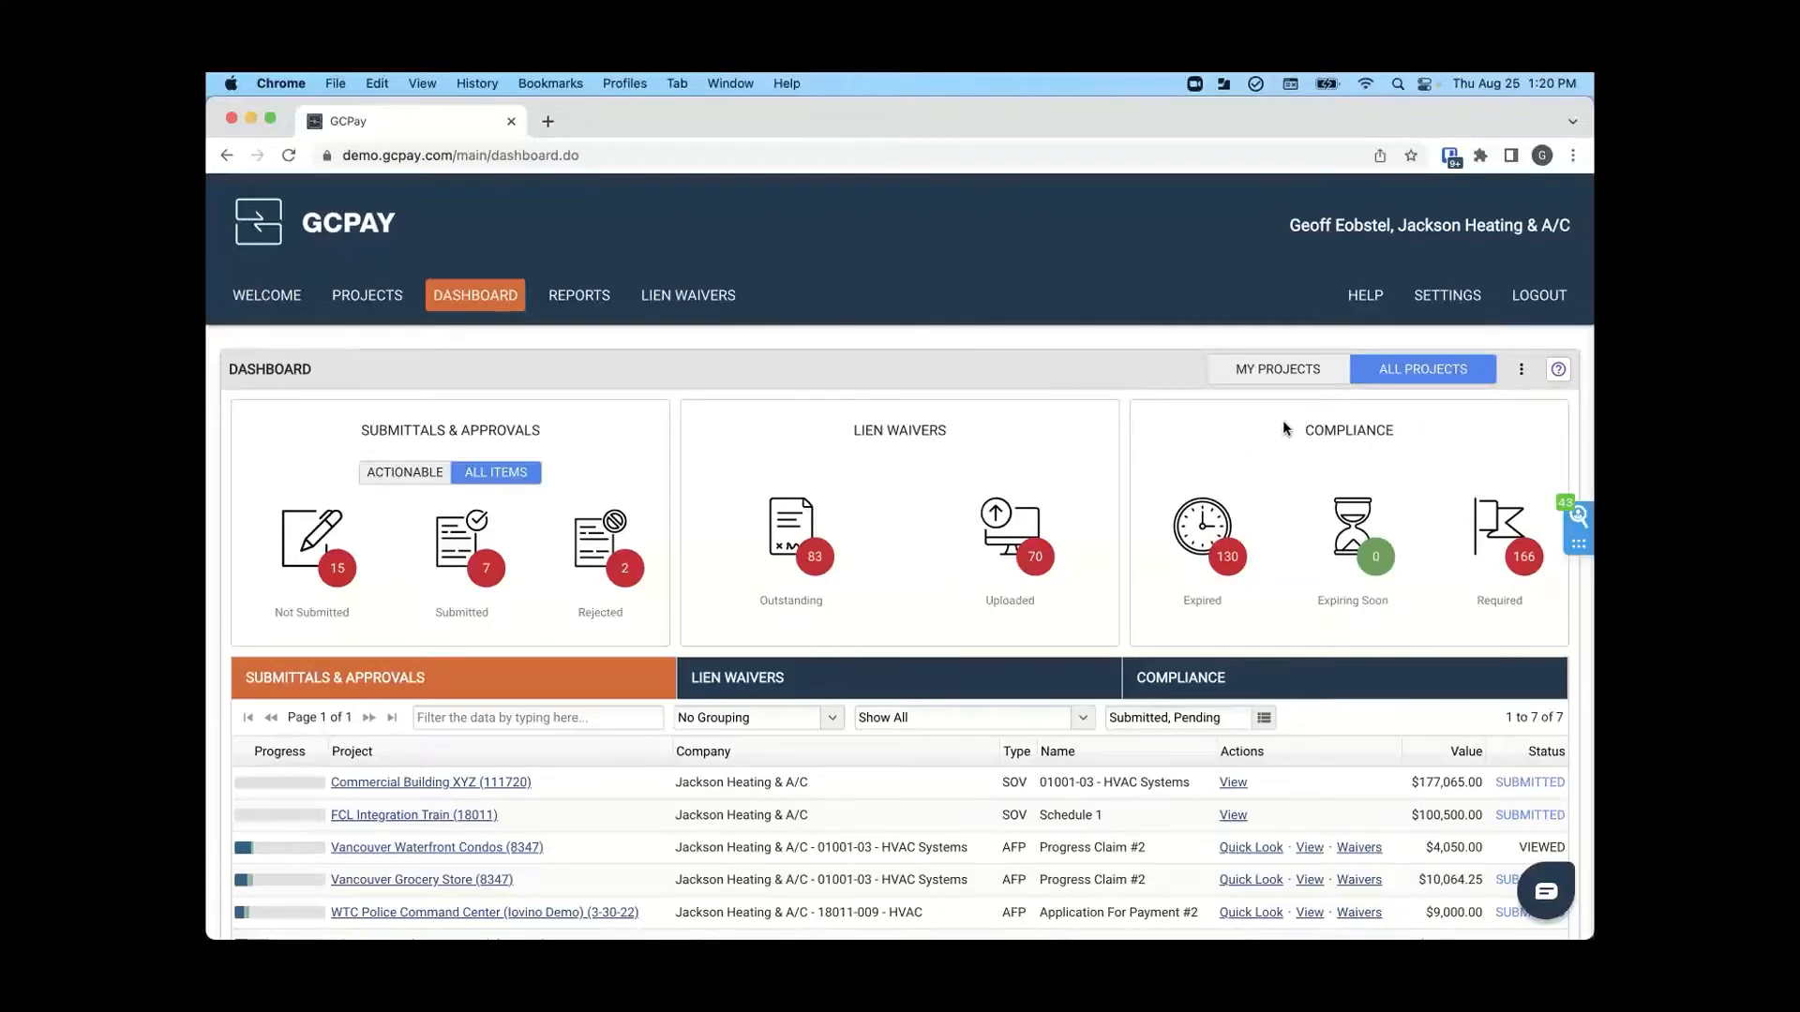
- Examine the subcontractor's expired compliance items across all projects on the dashboard
click(1208, 531)
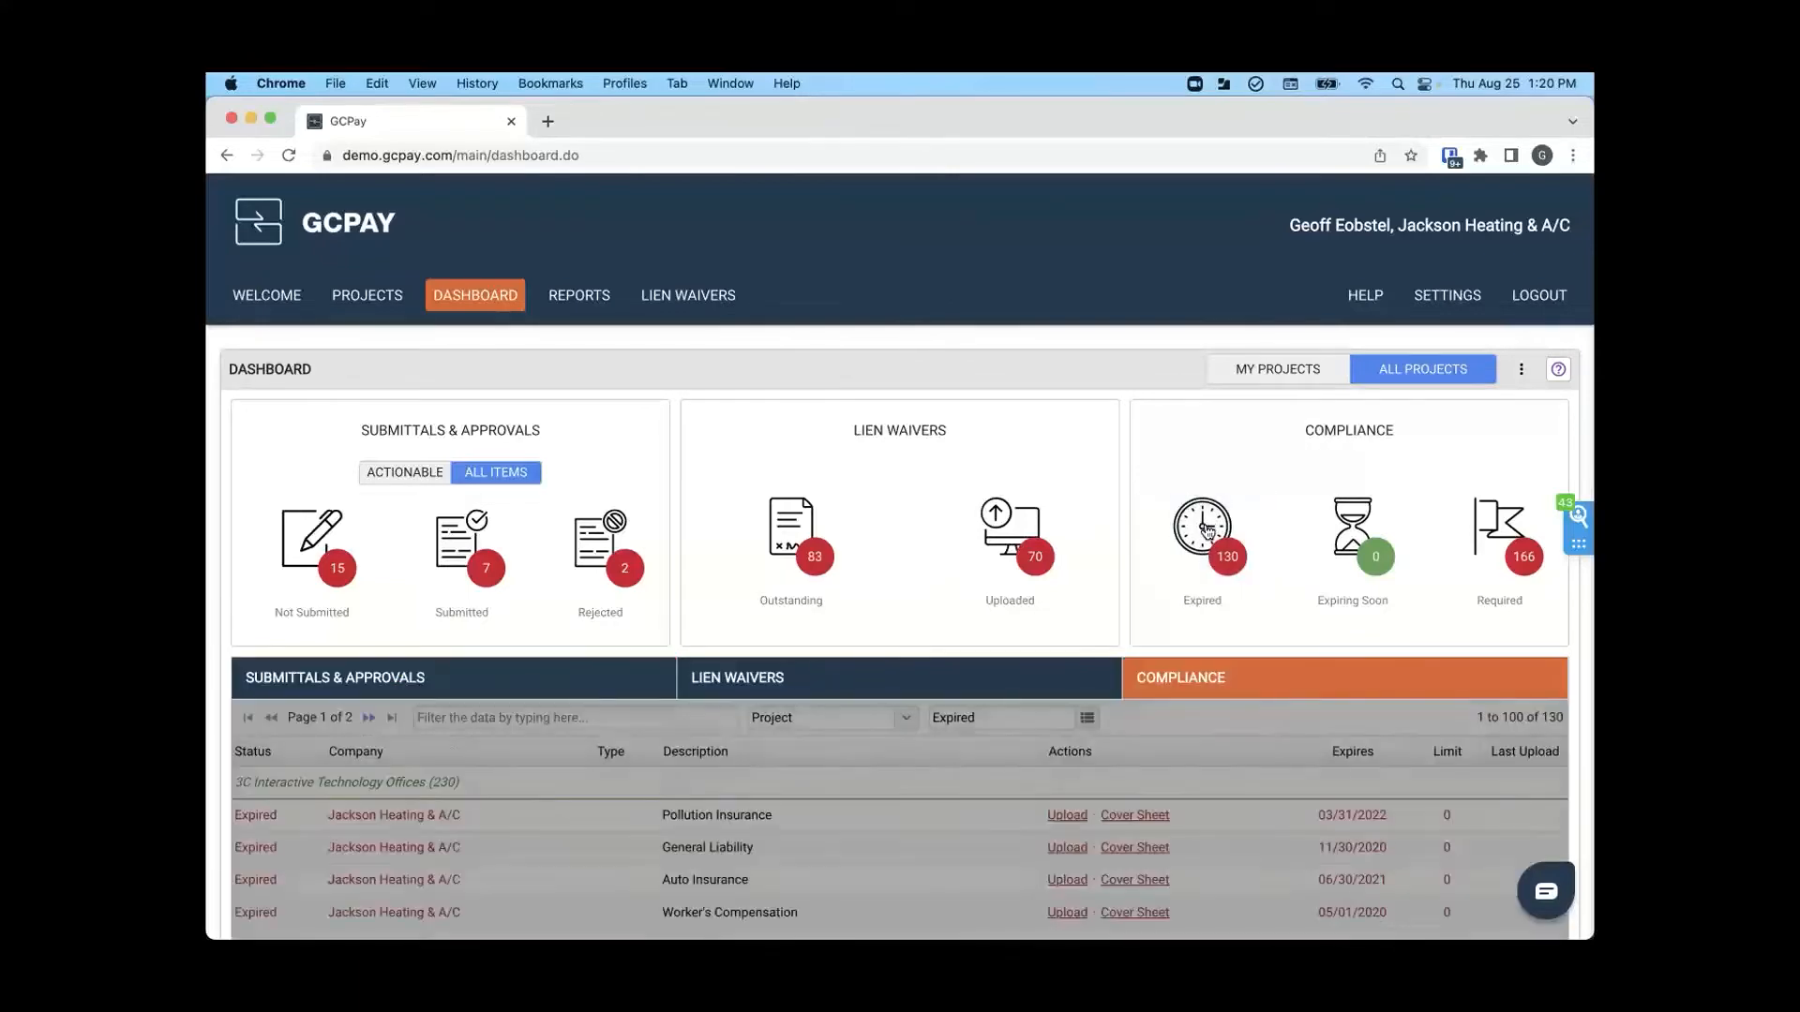
scroll(1208, 531, down, 5)
scroll(1206, 521, down, 2)
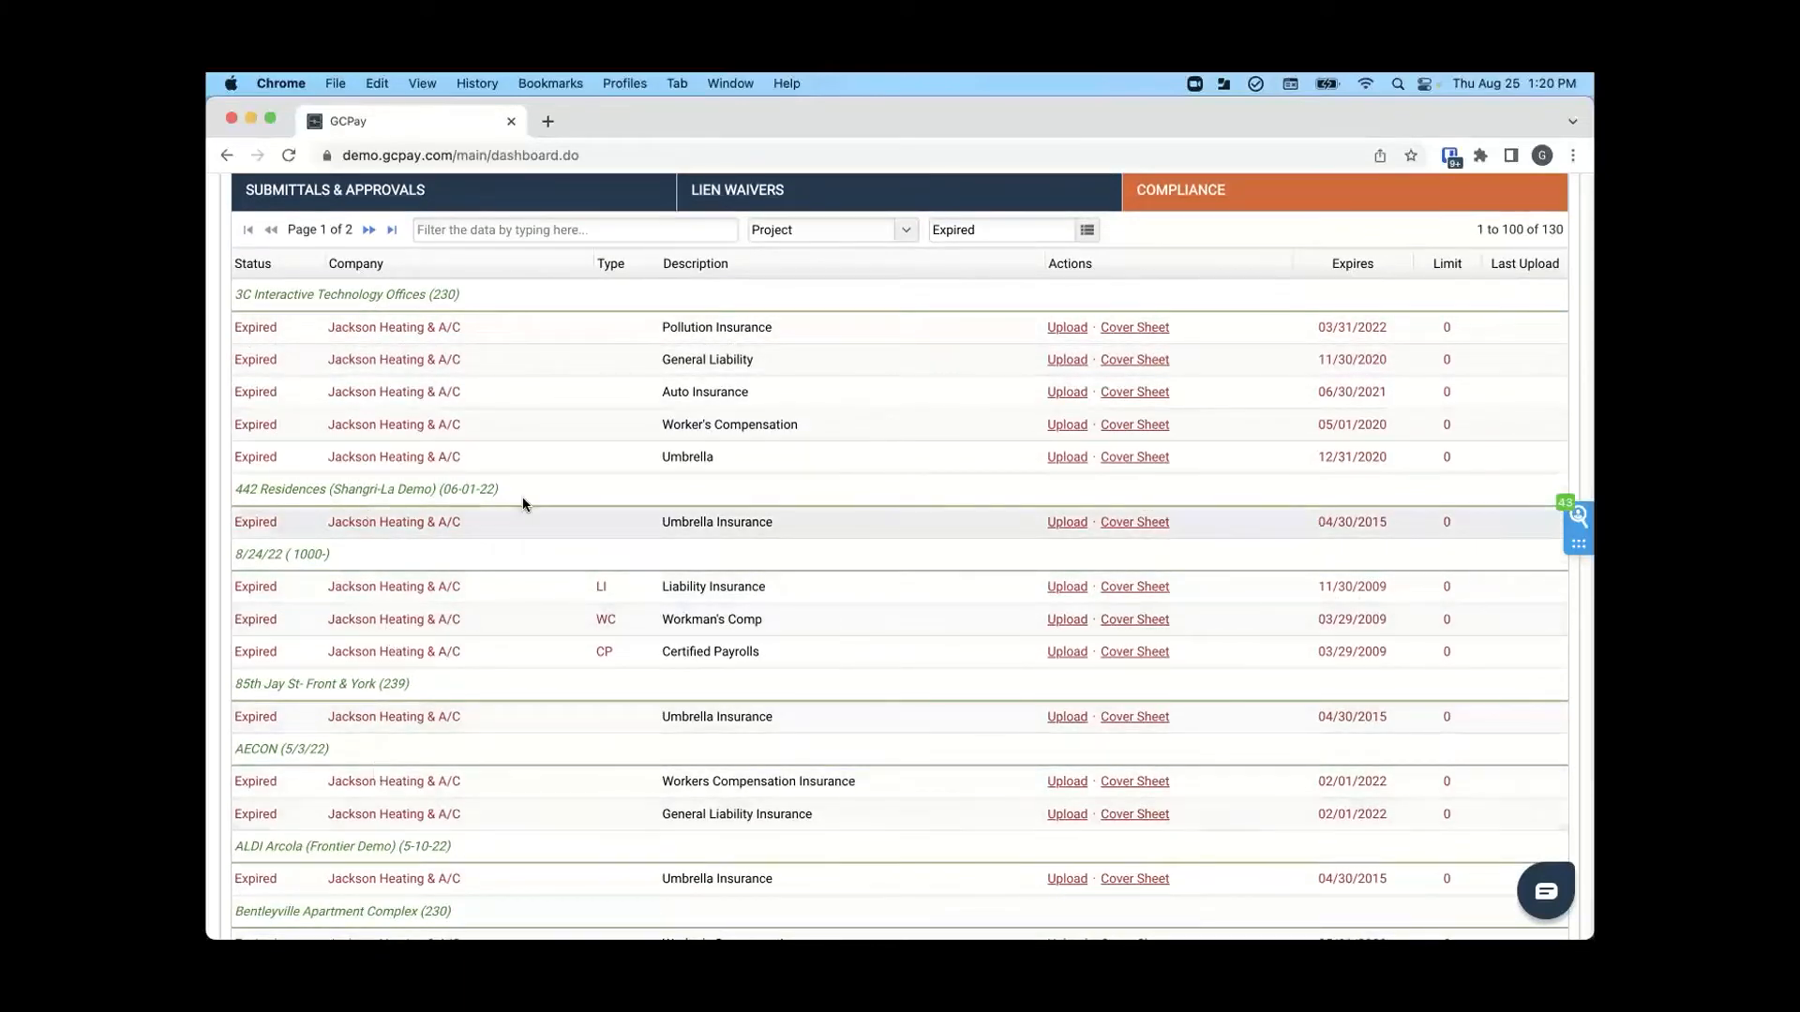
scroll(522, 502, up, 5)
scroll(522, 503, up, 1)
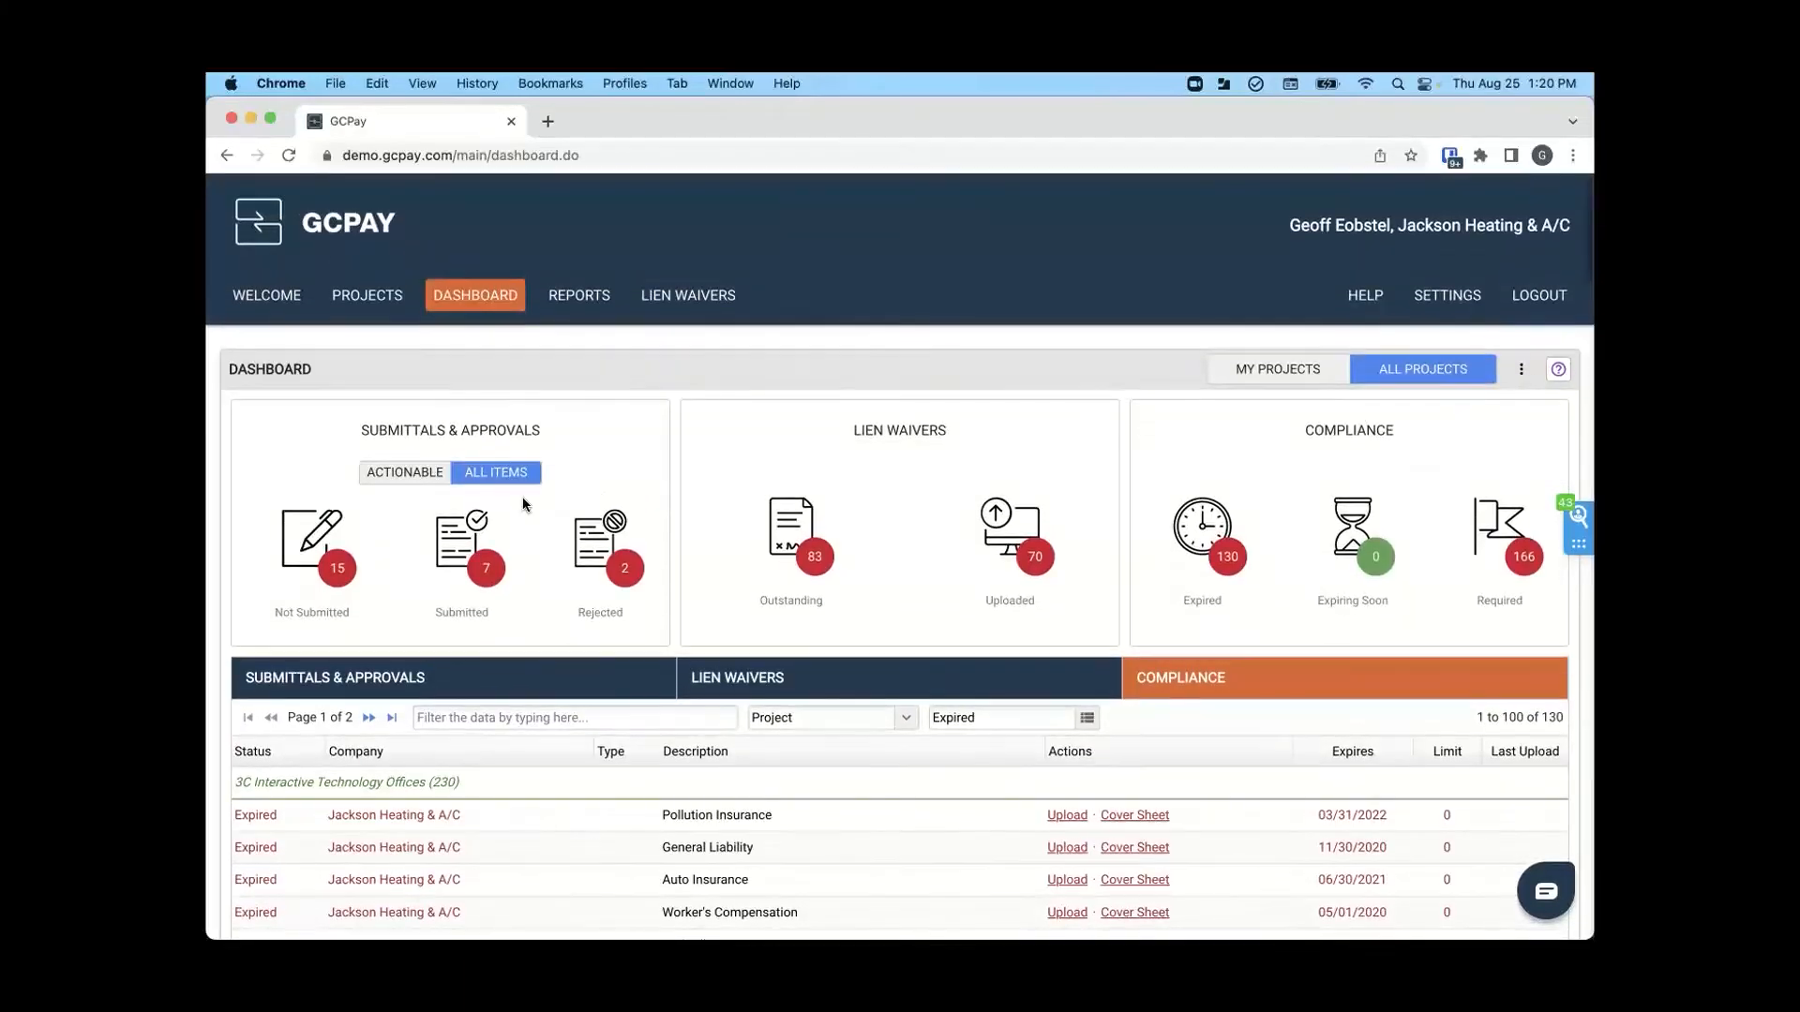
- List the submittals that are not submitted and open the GCPay HQ (Ethos Demo) project
click(319, 554)
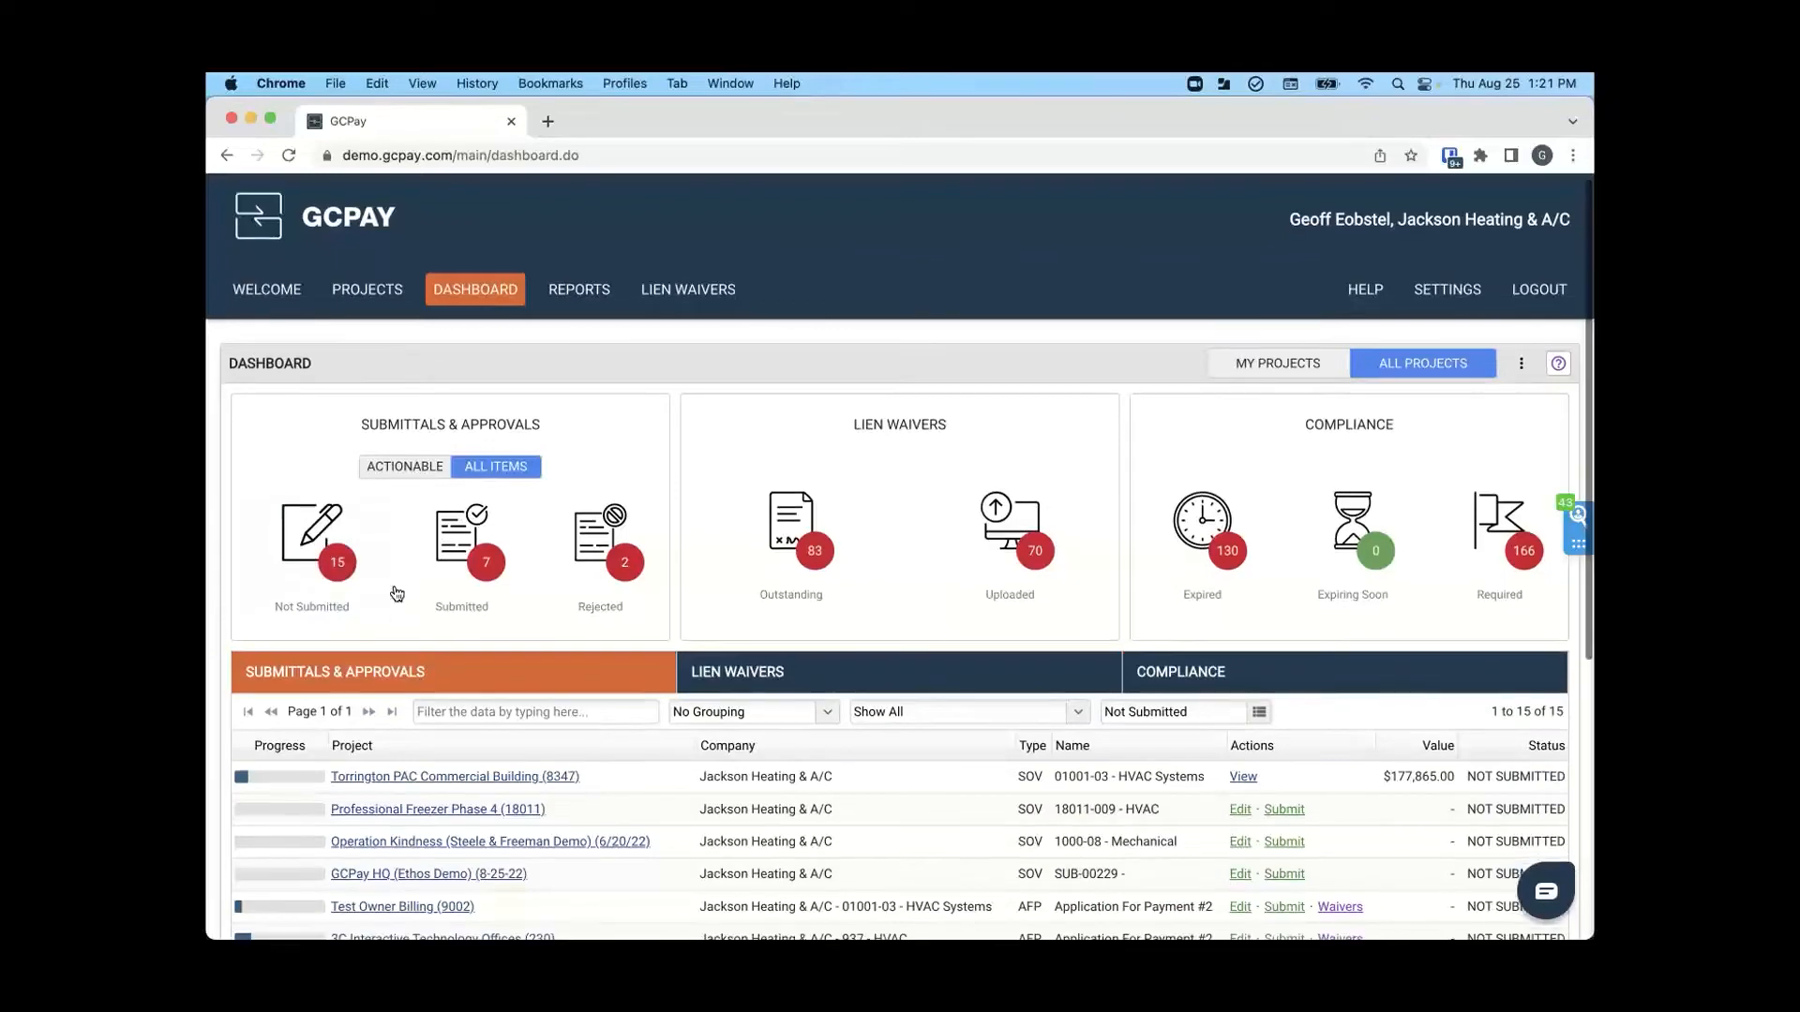
scroll(394, 590, down, 2)
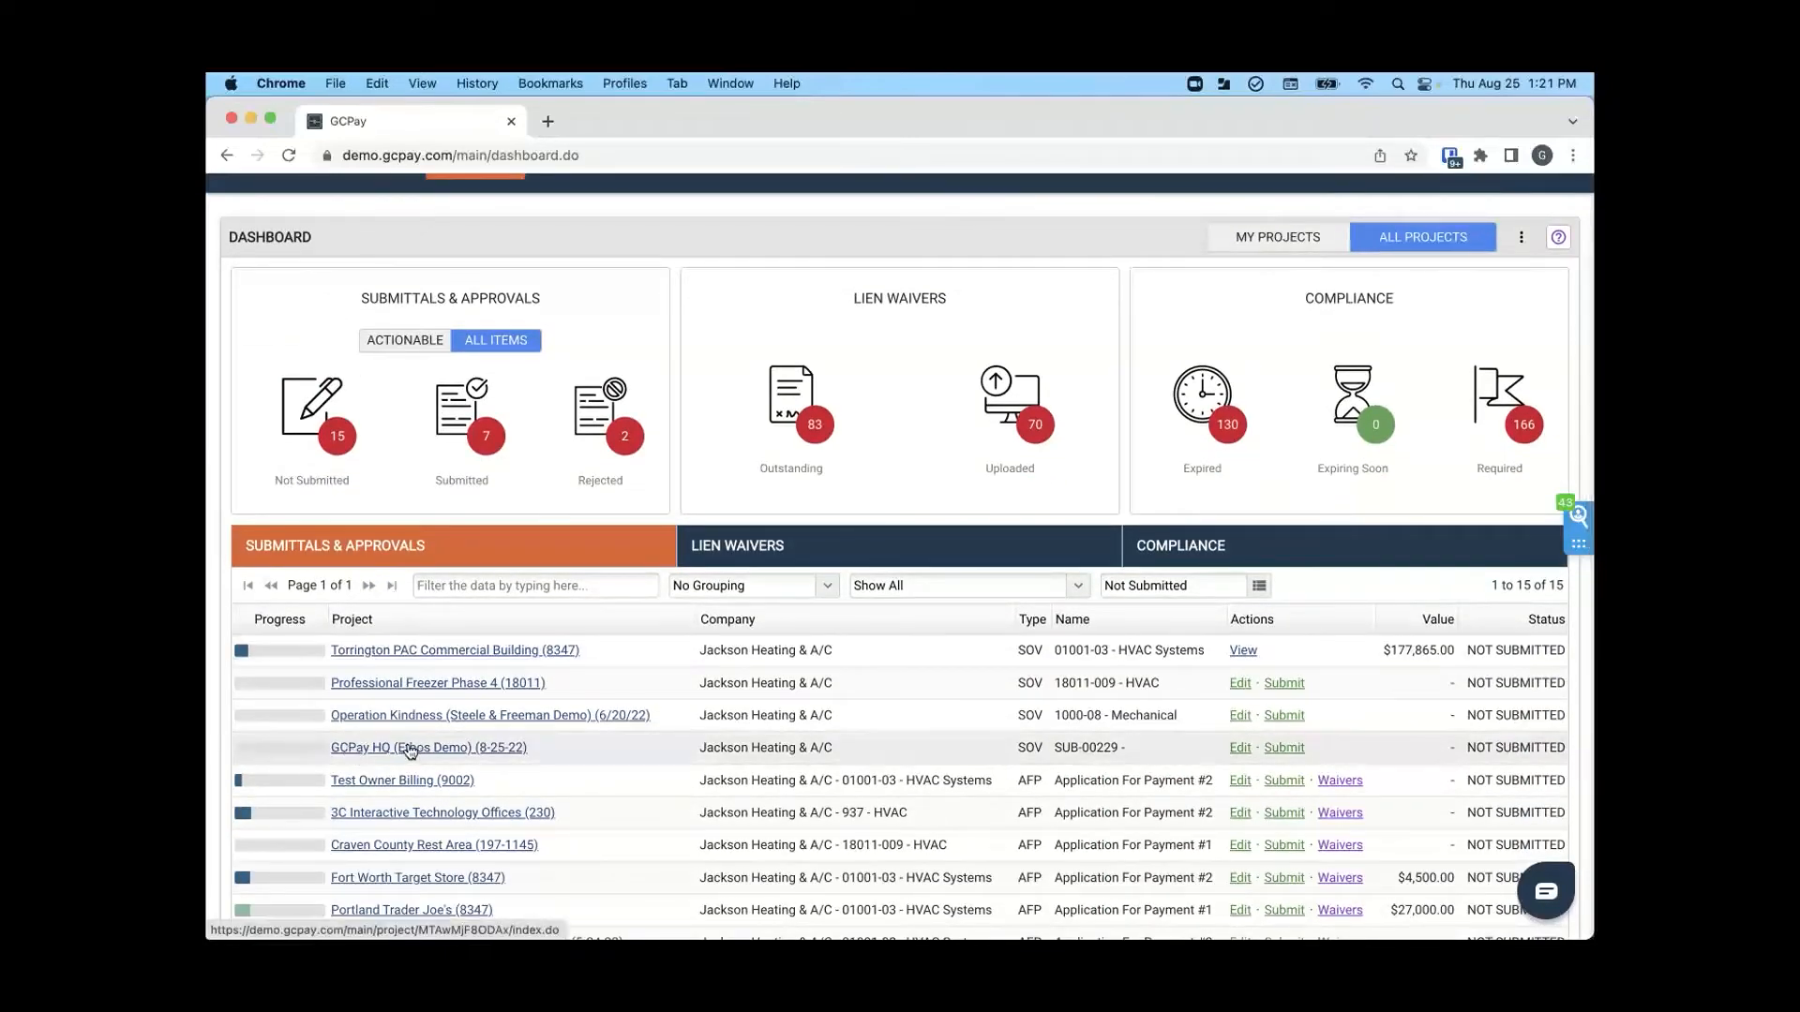
click(366, 748)
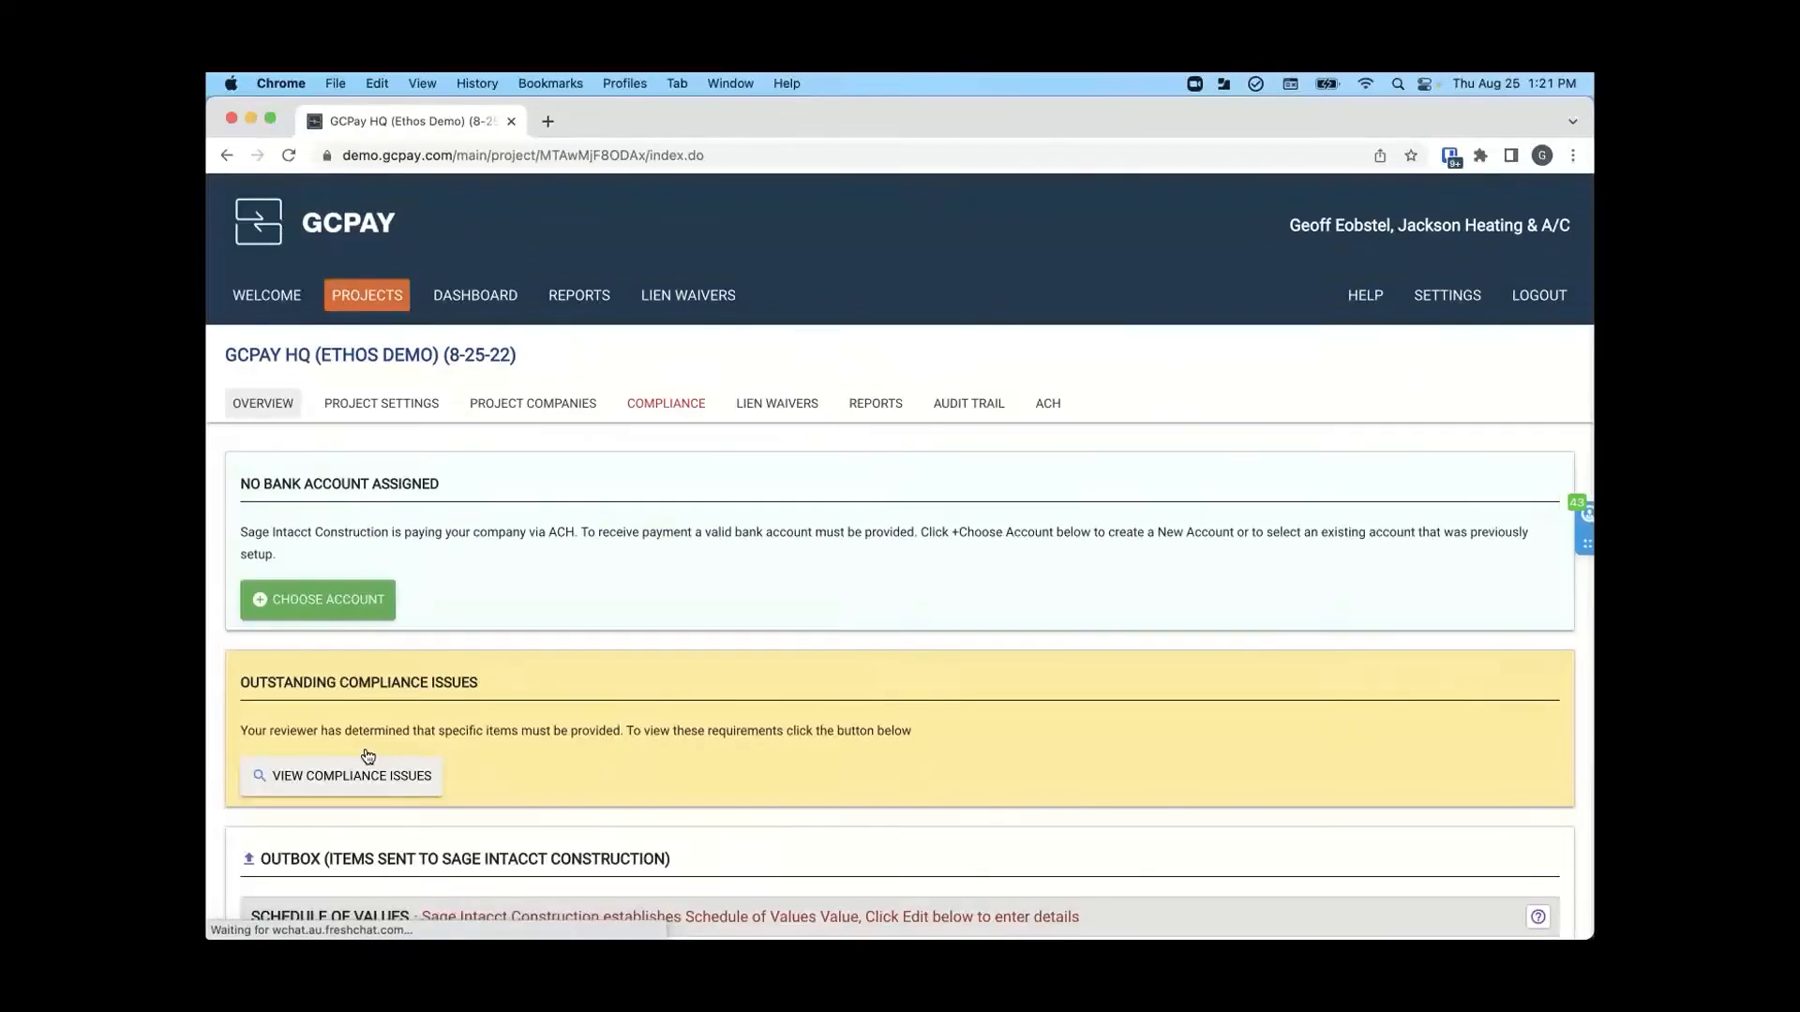
- Assign the existing Bank of America account to the project for receiving ACH payments
scroll(368, 756, down, 2)
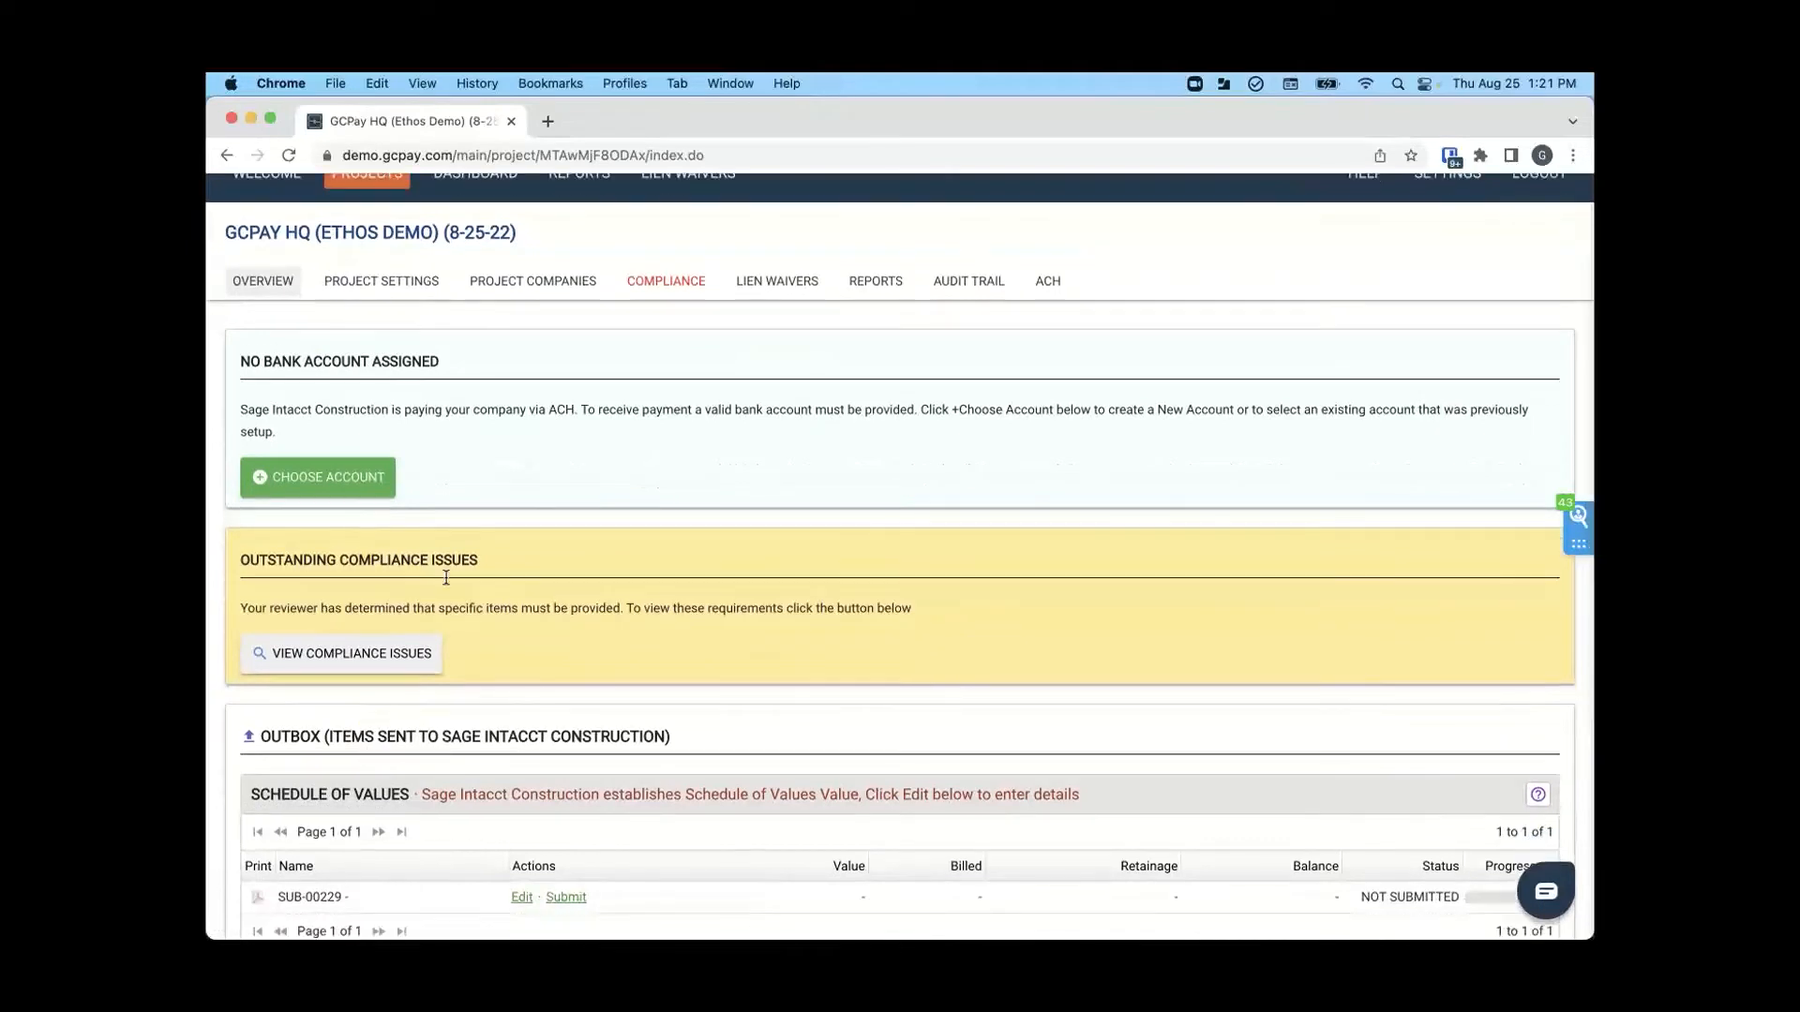
click(372, 480)
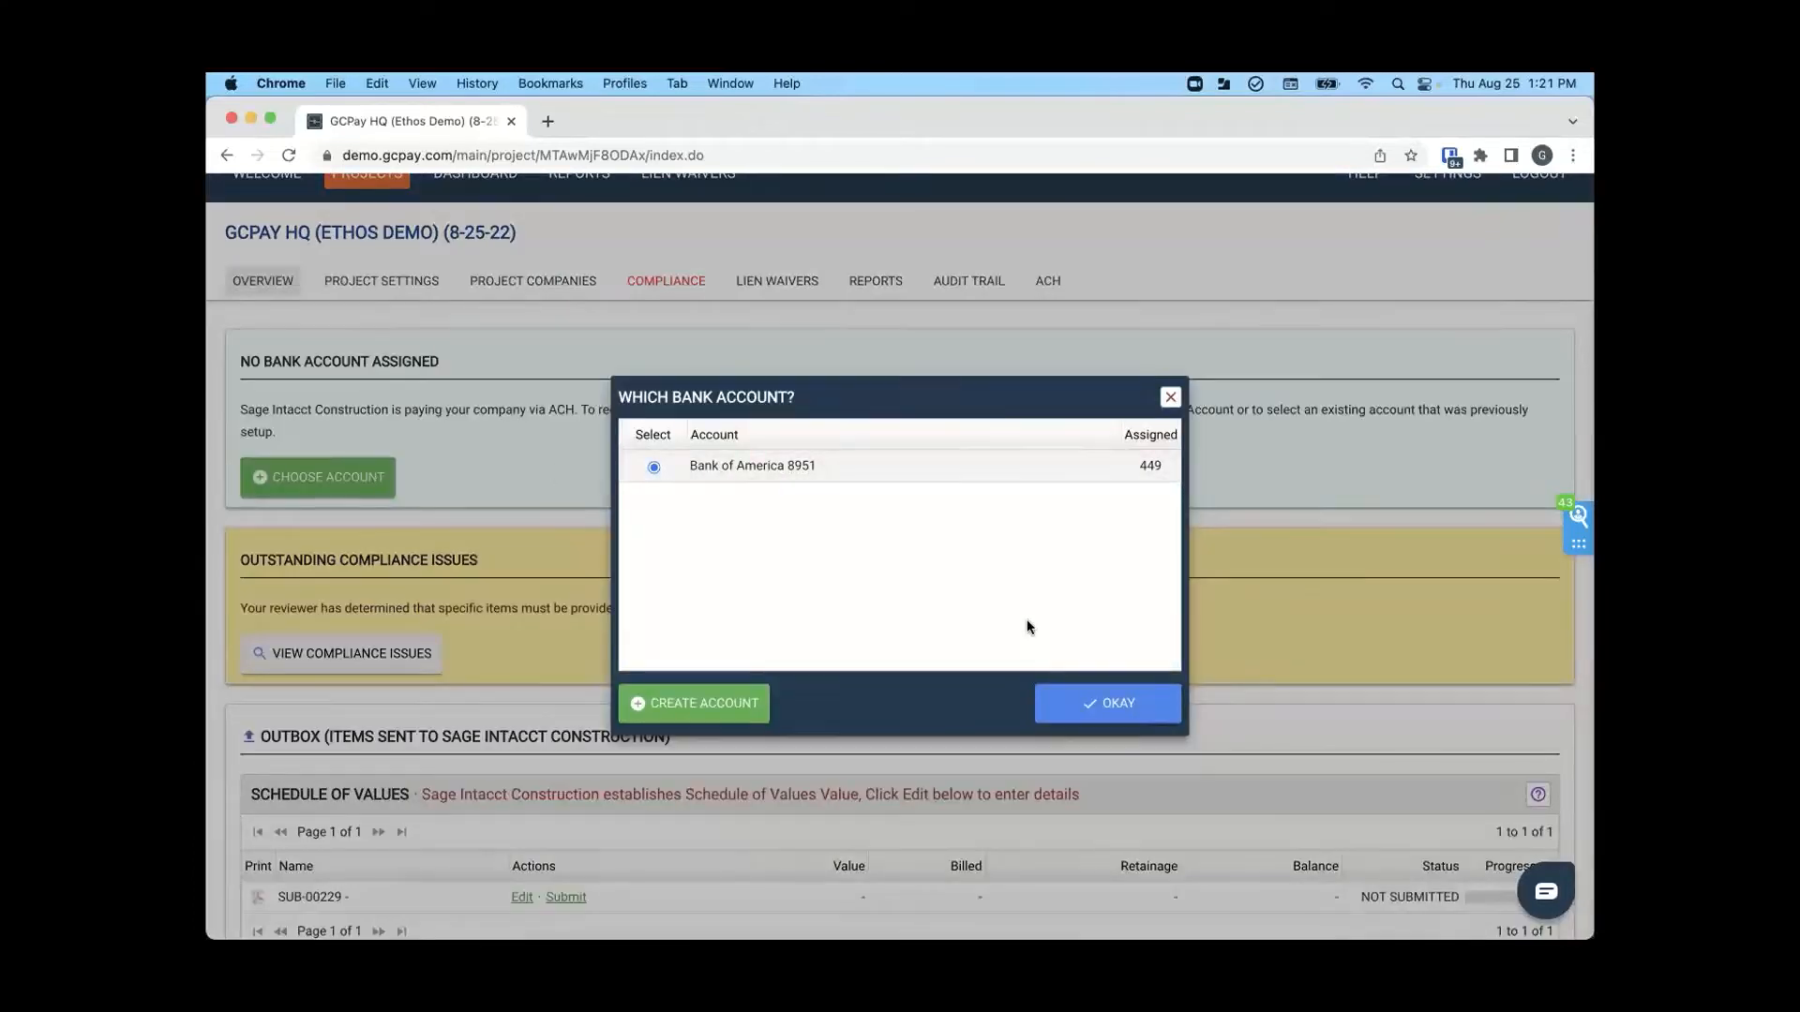
click(1118, 705)
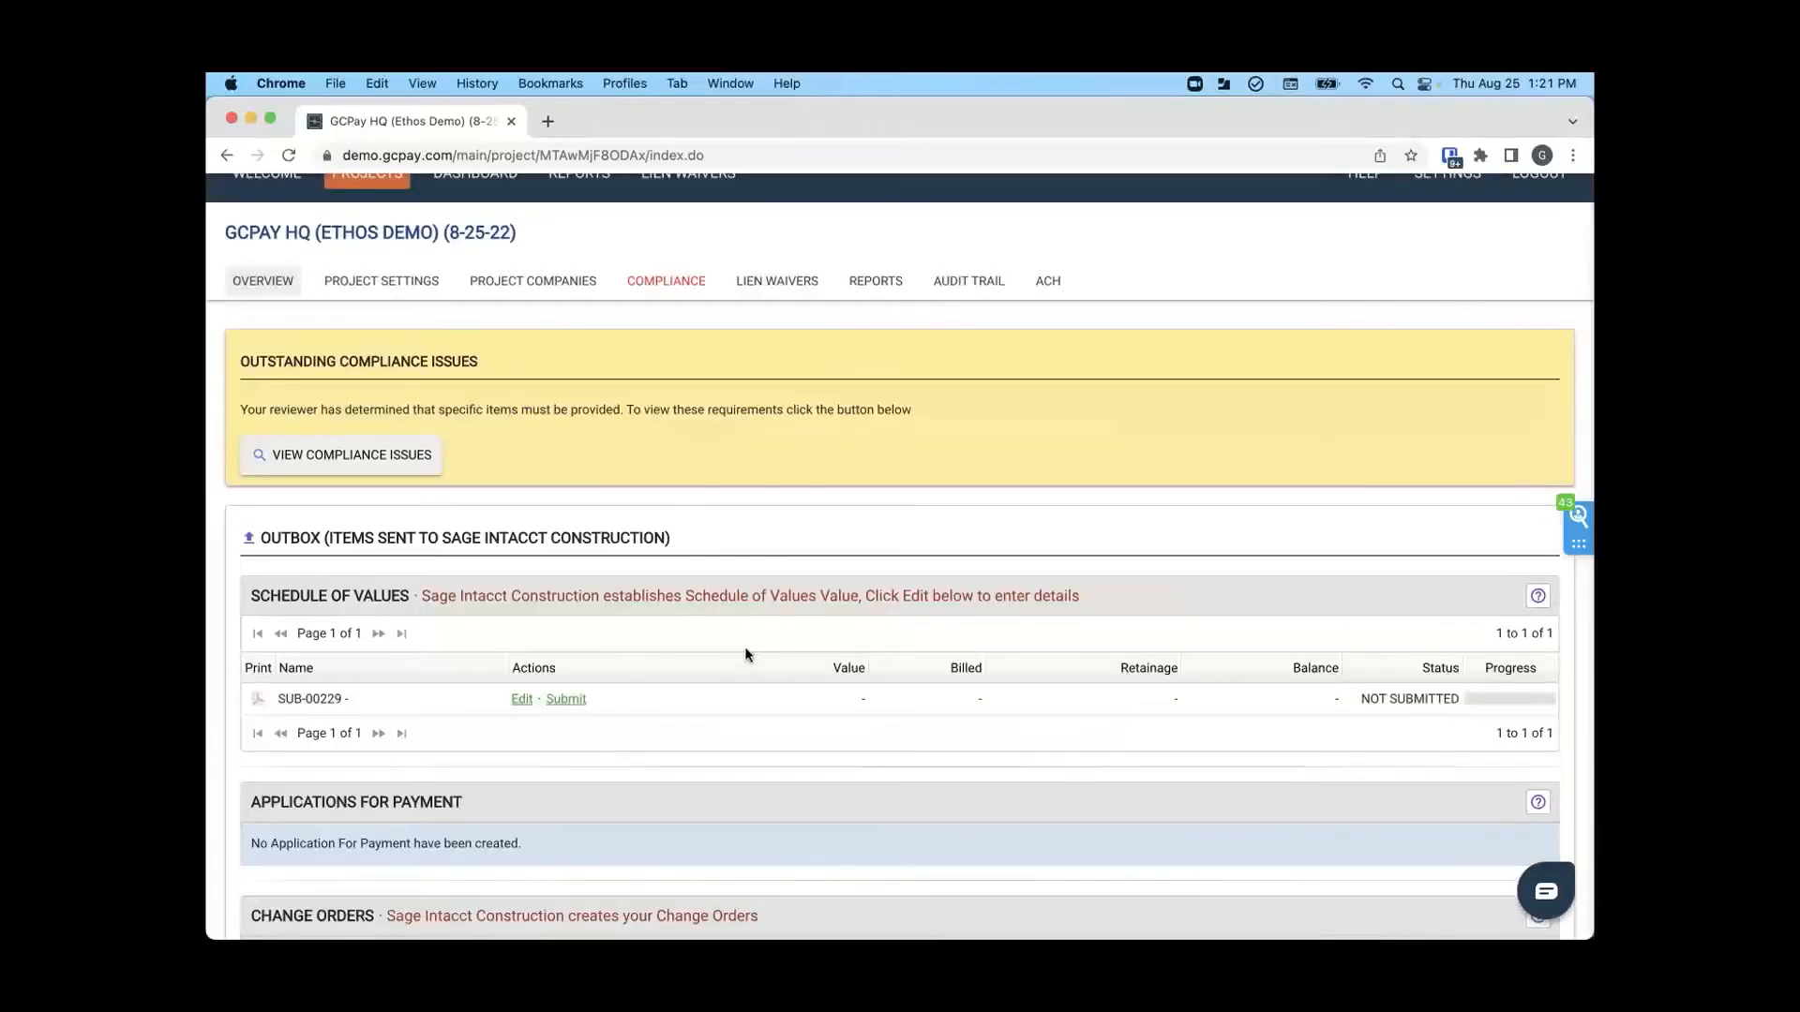
- Open the project's schedule of values for editing and check the total value required by the reviewer
scroll(746, 653, down, 3)
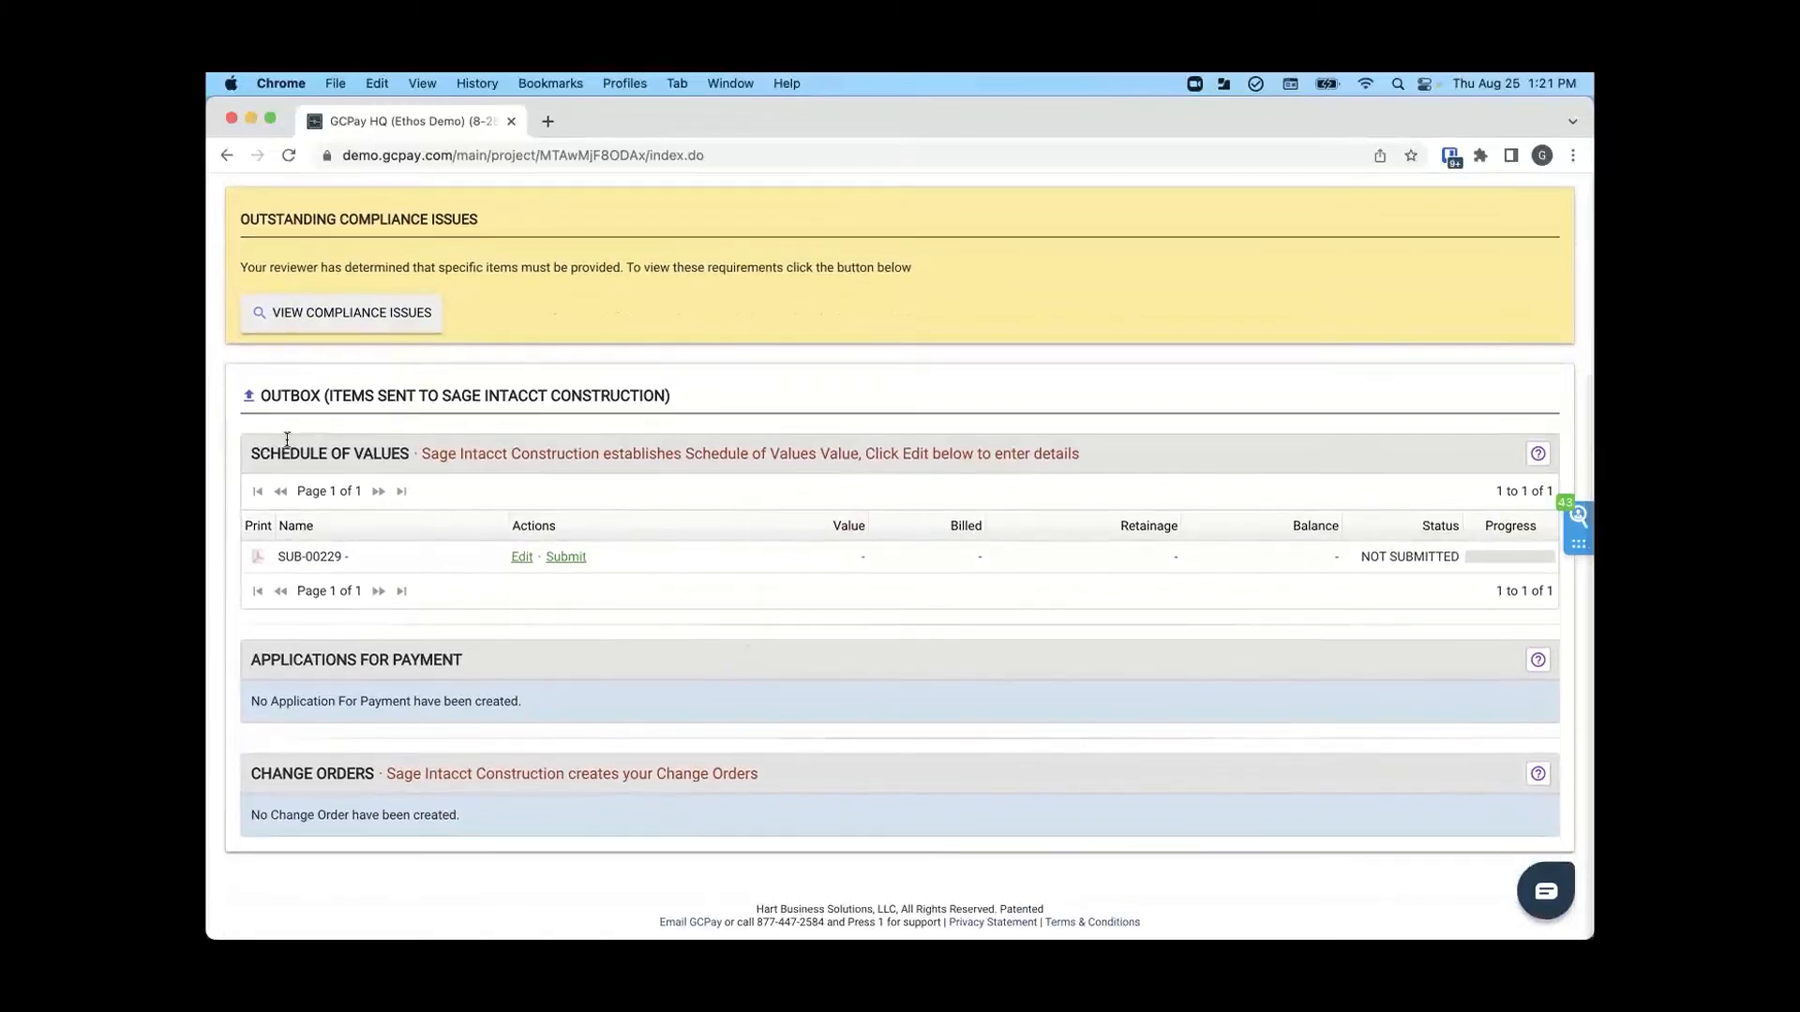
click(521, 558)
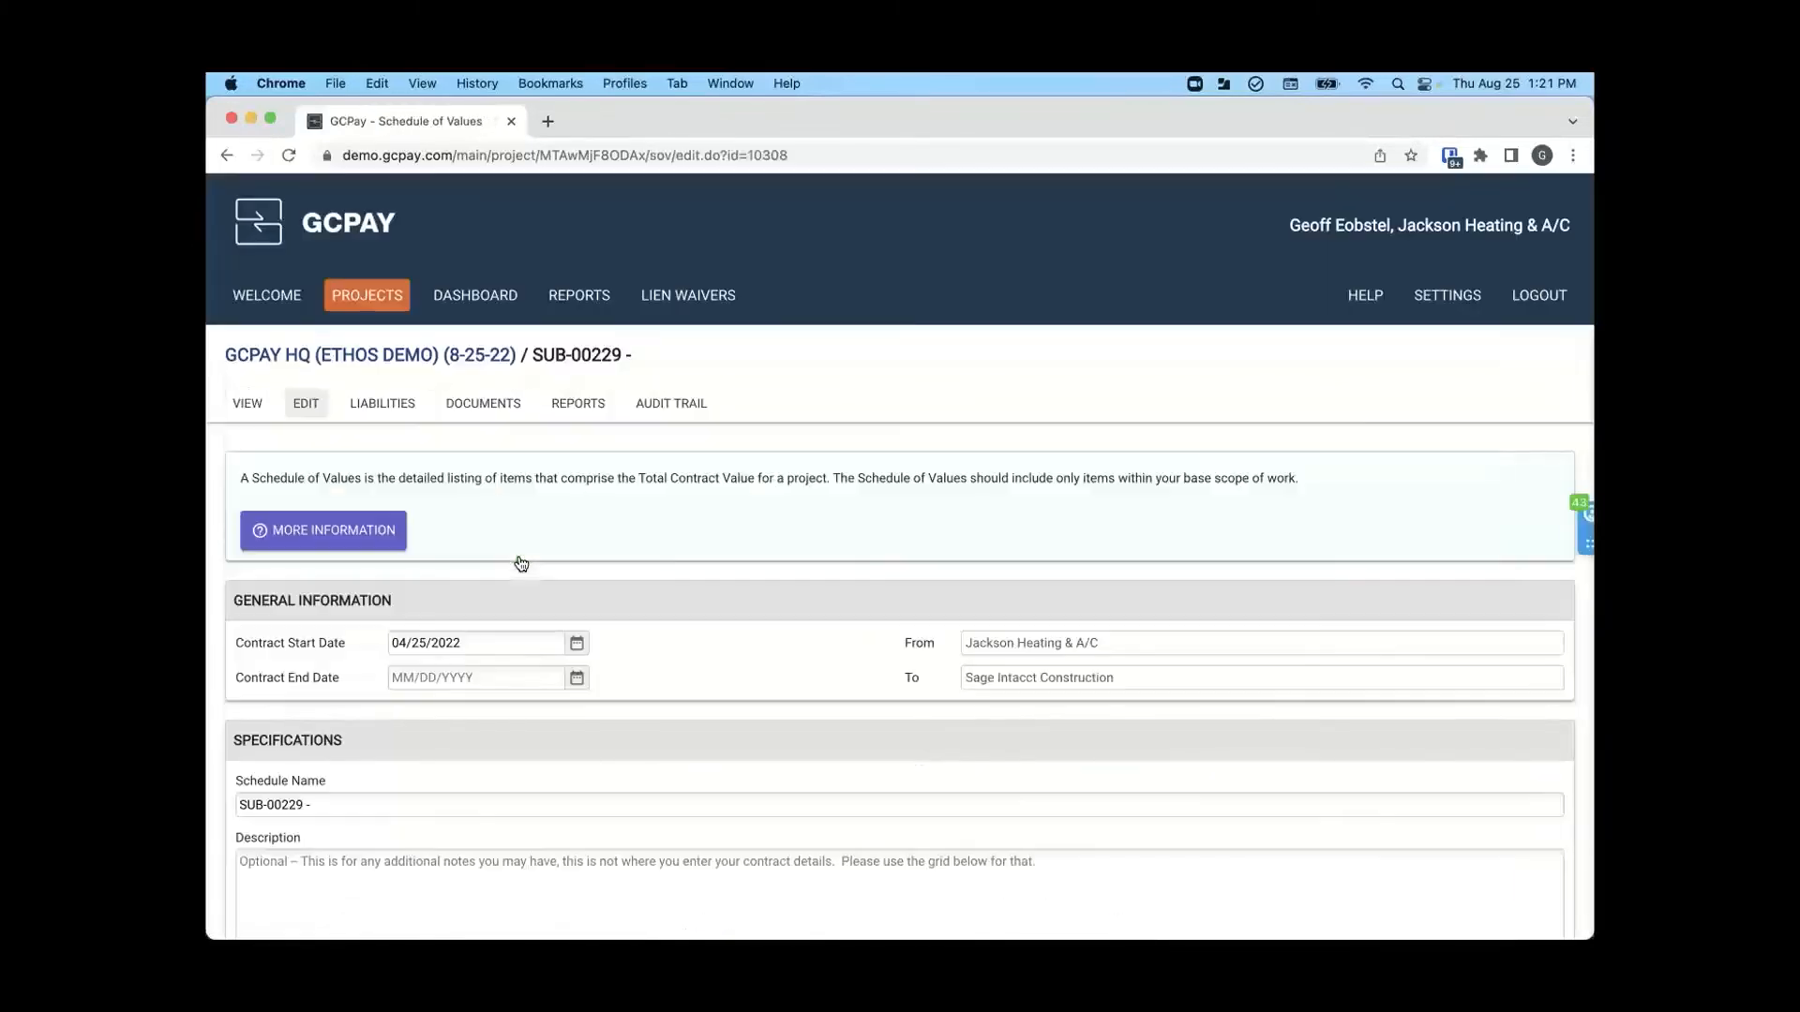
scroll(521, 563, down, 2)
scroll(521, 563, down, 4)
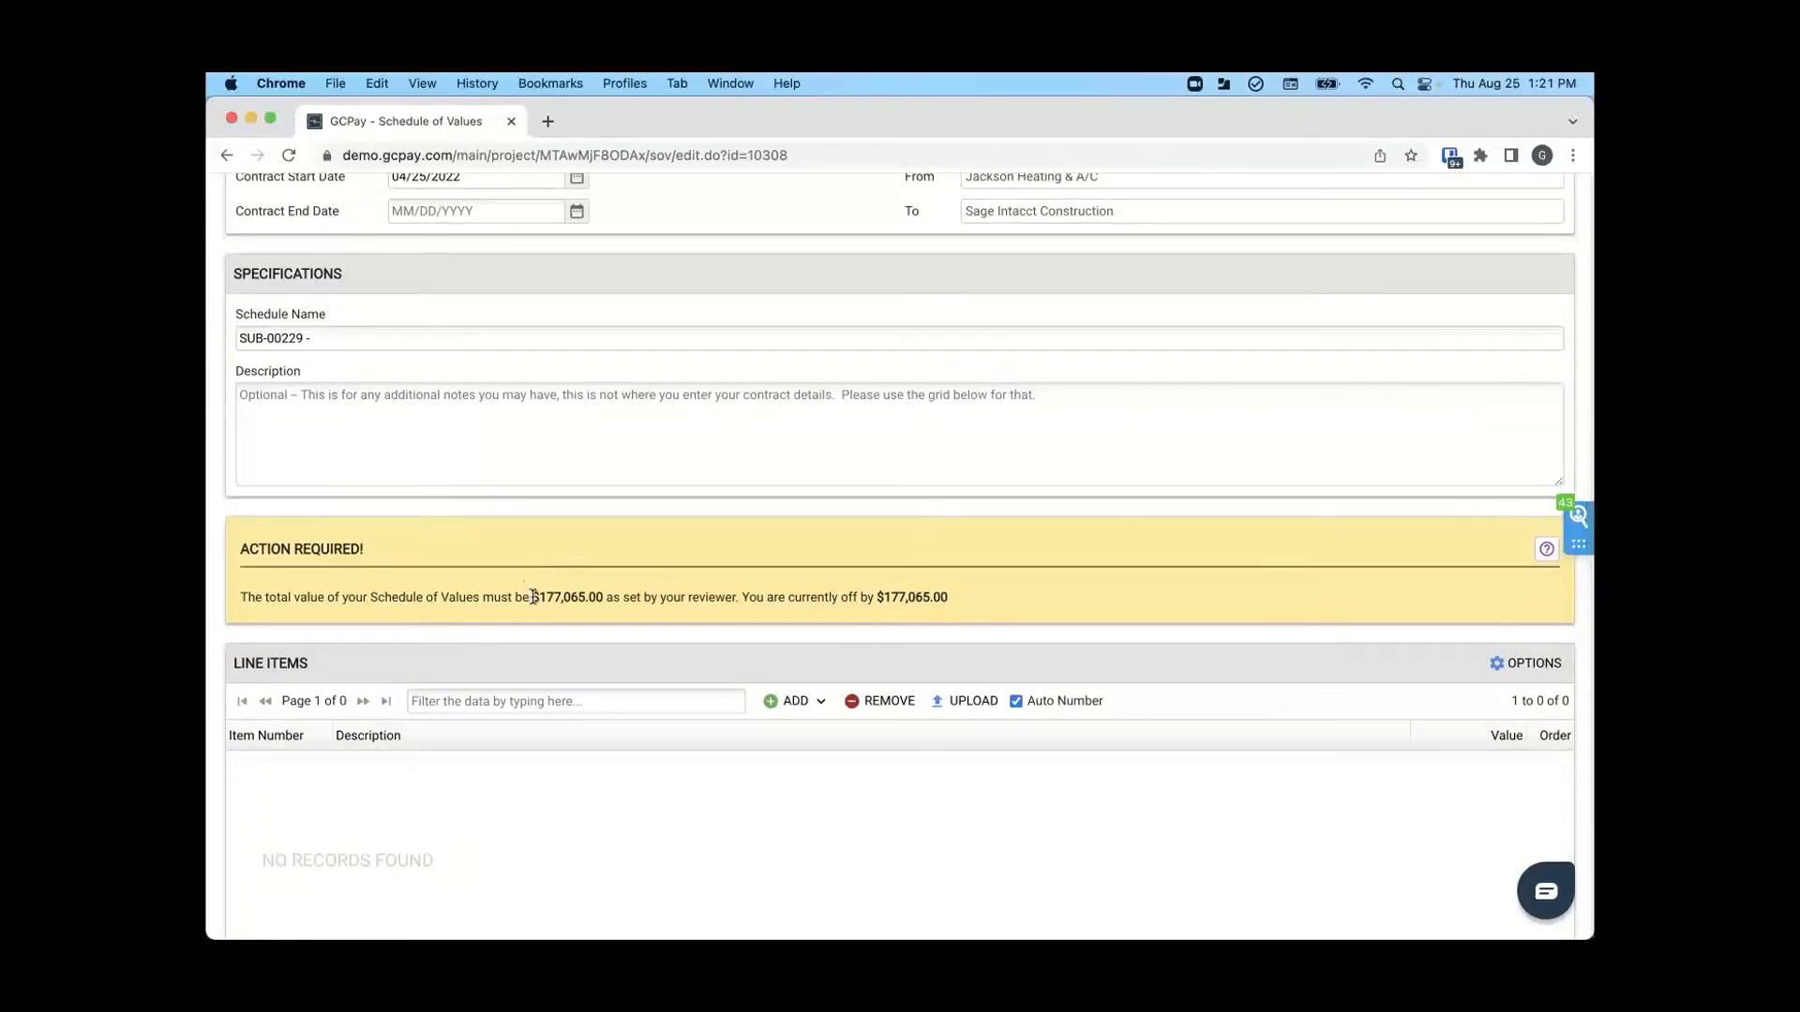
drag(572, 596, 614, 597)
- Add two line items to the schedule of values and describe them as Labor and Material
scroll(616, 602, down, 2)
scroll(617, 602, down, 3)
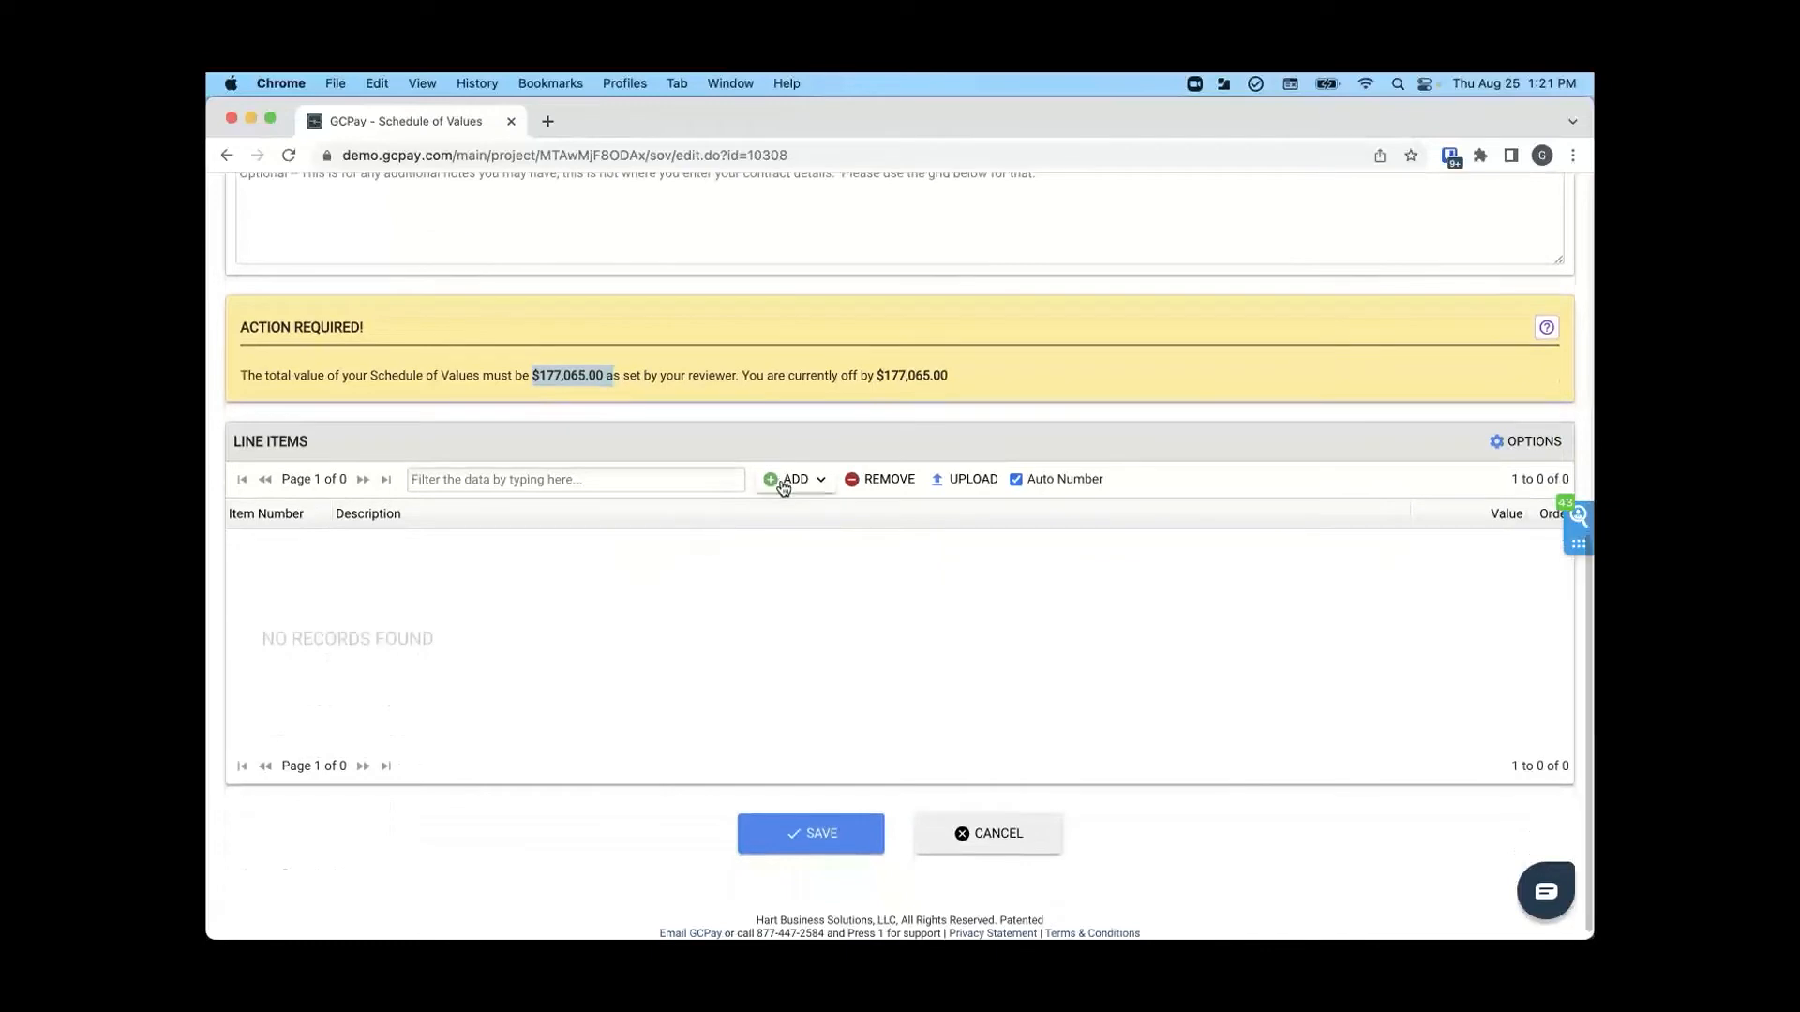
click(784, 483)
click(801, 553)
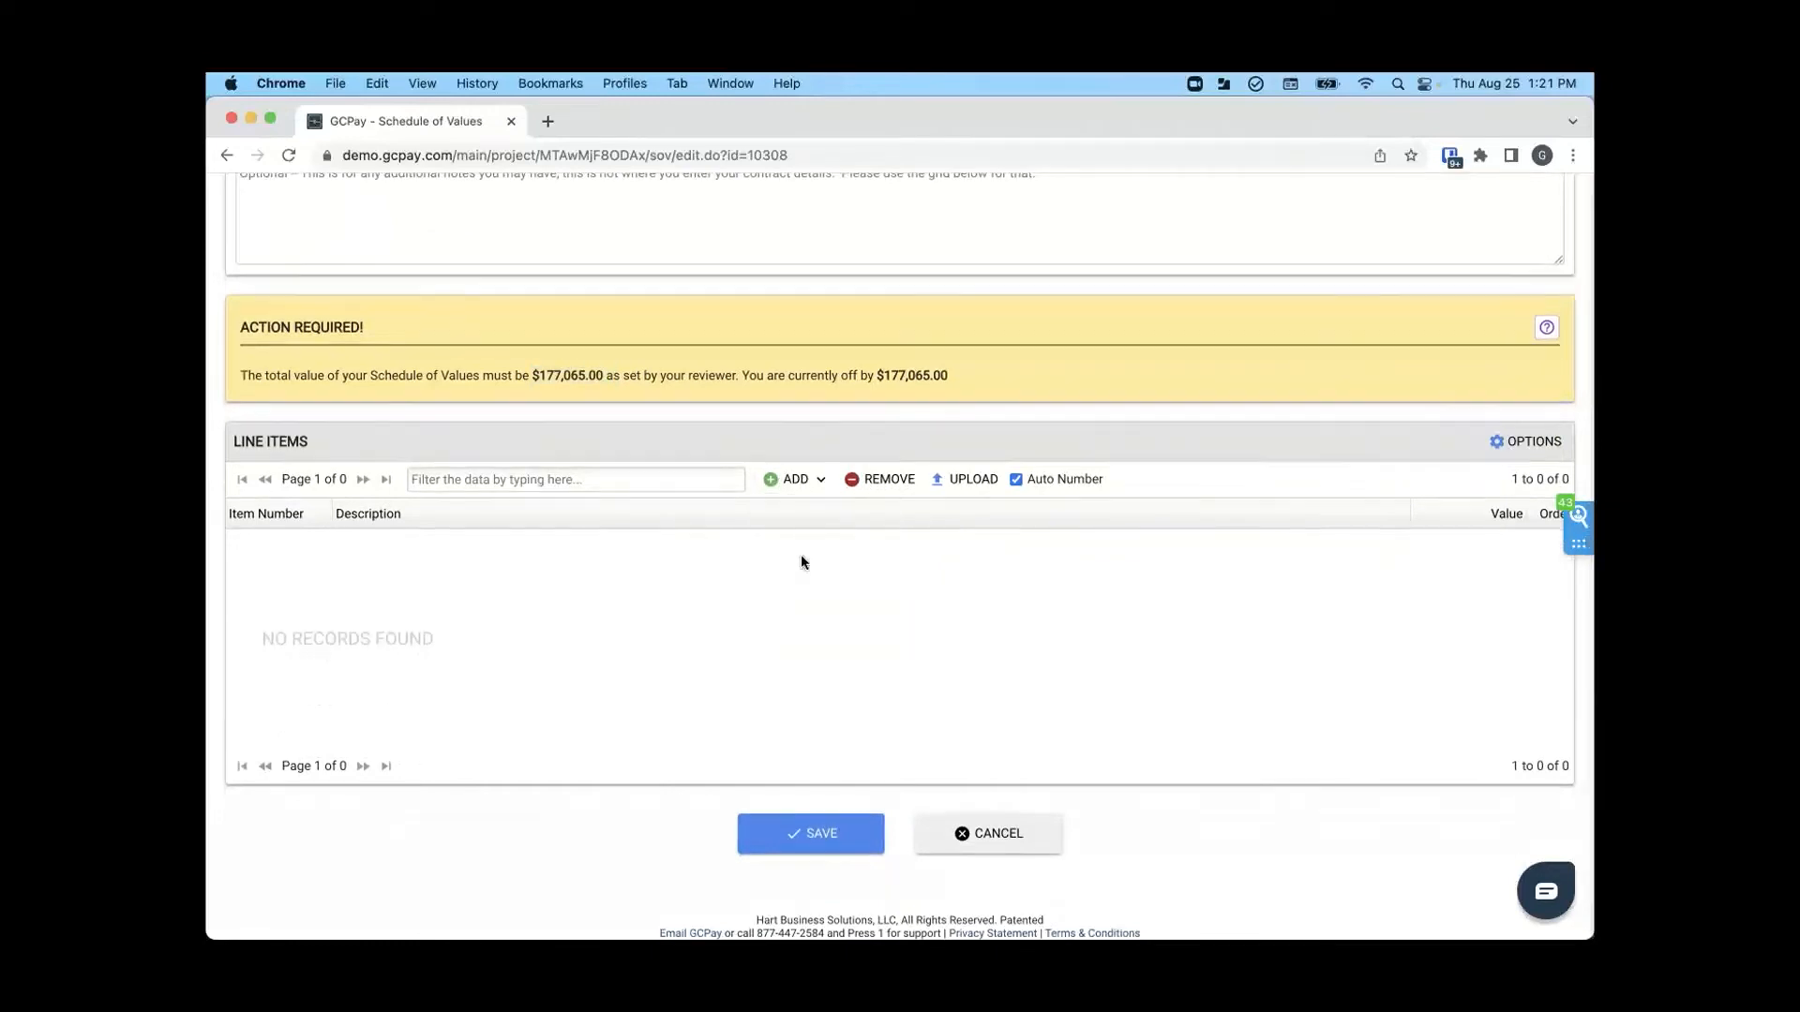
click(439, 548)
text(Labor)
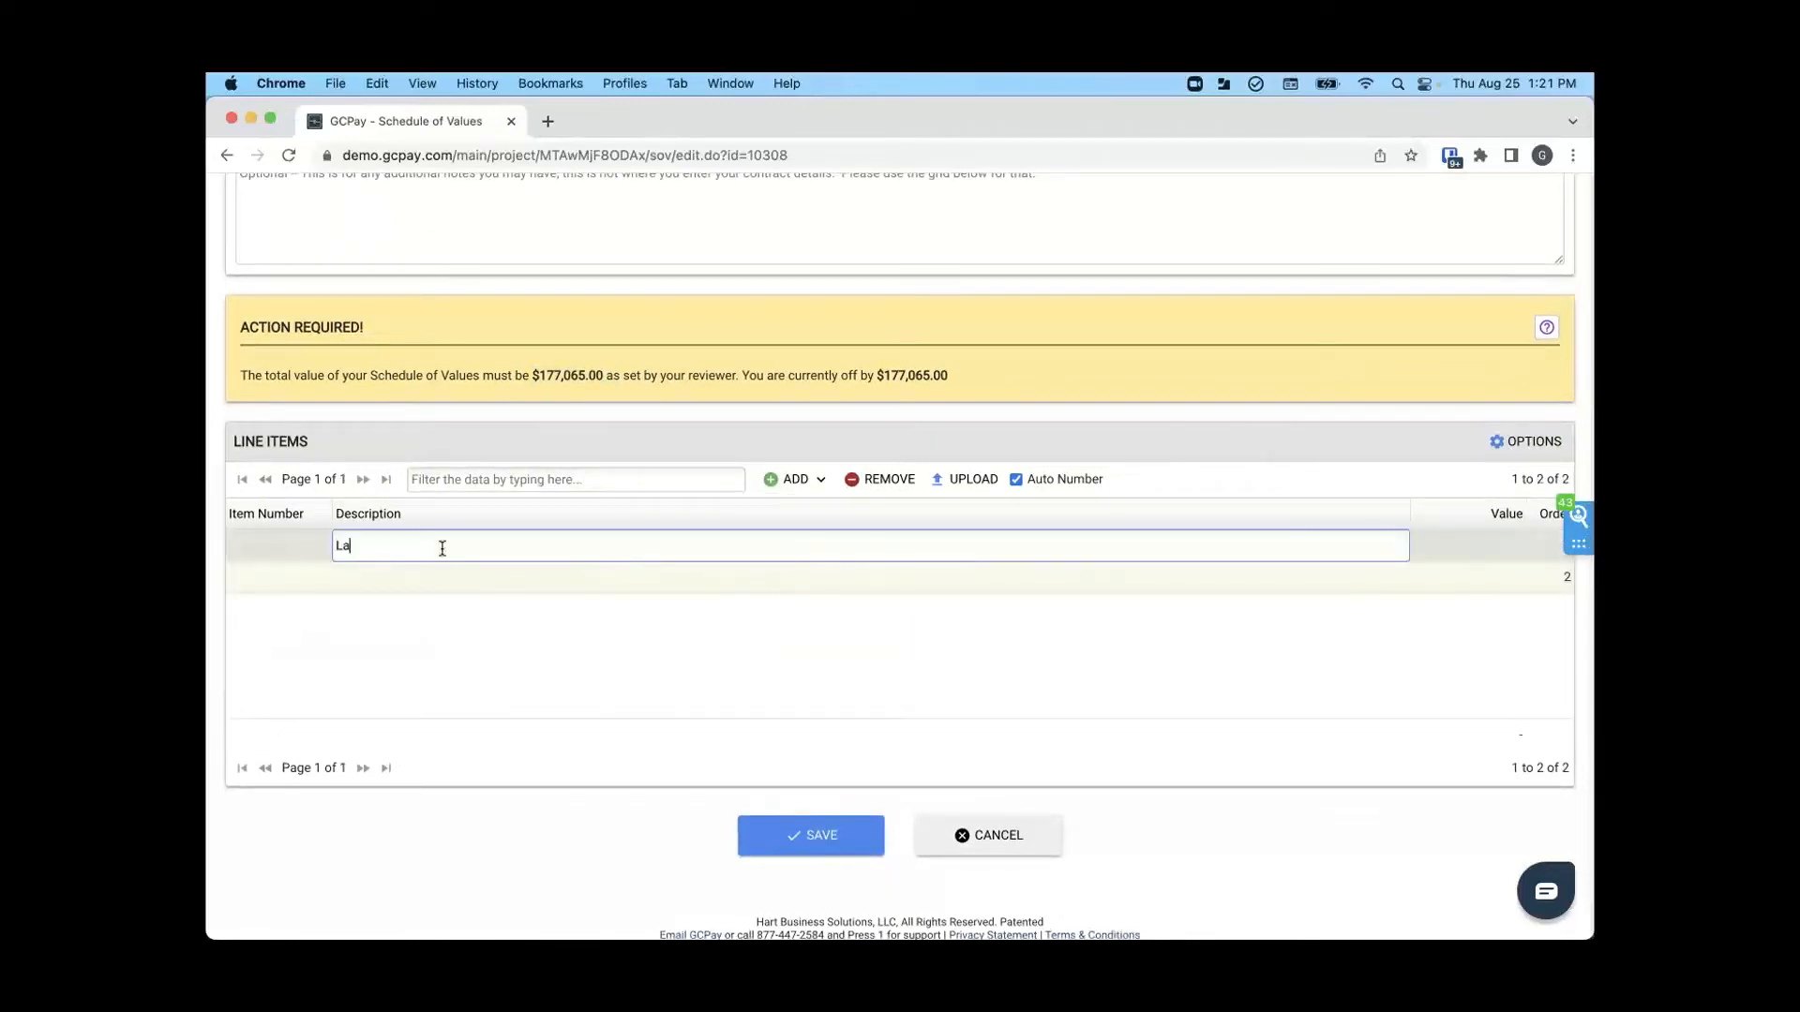
click(407, 573)
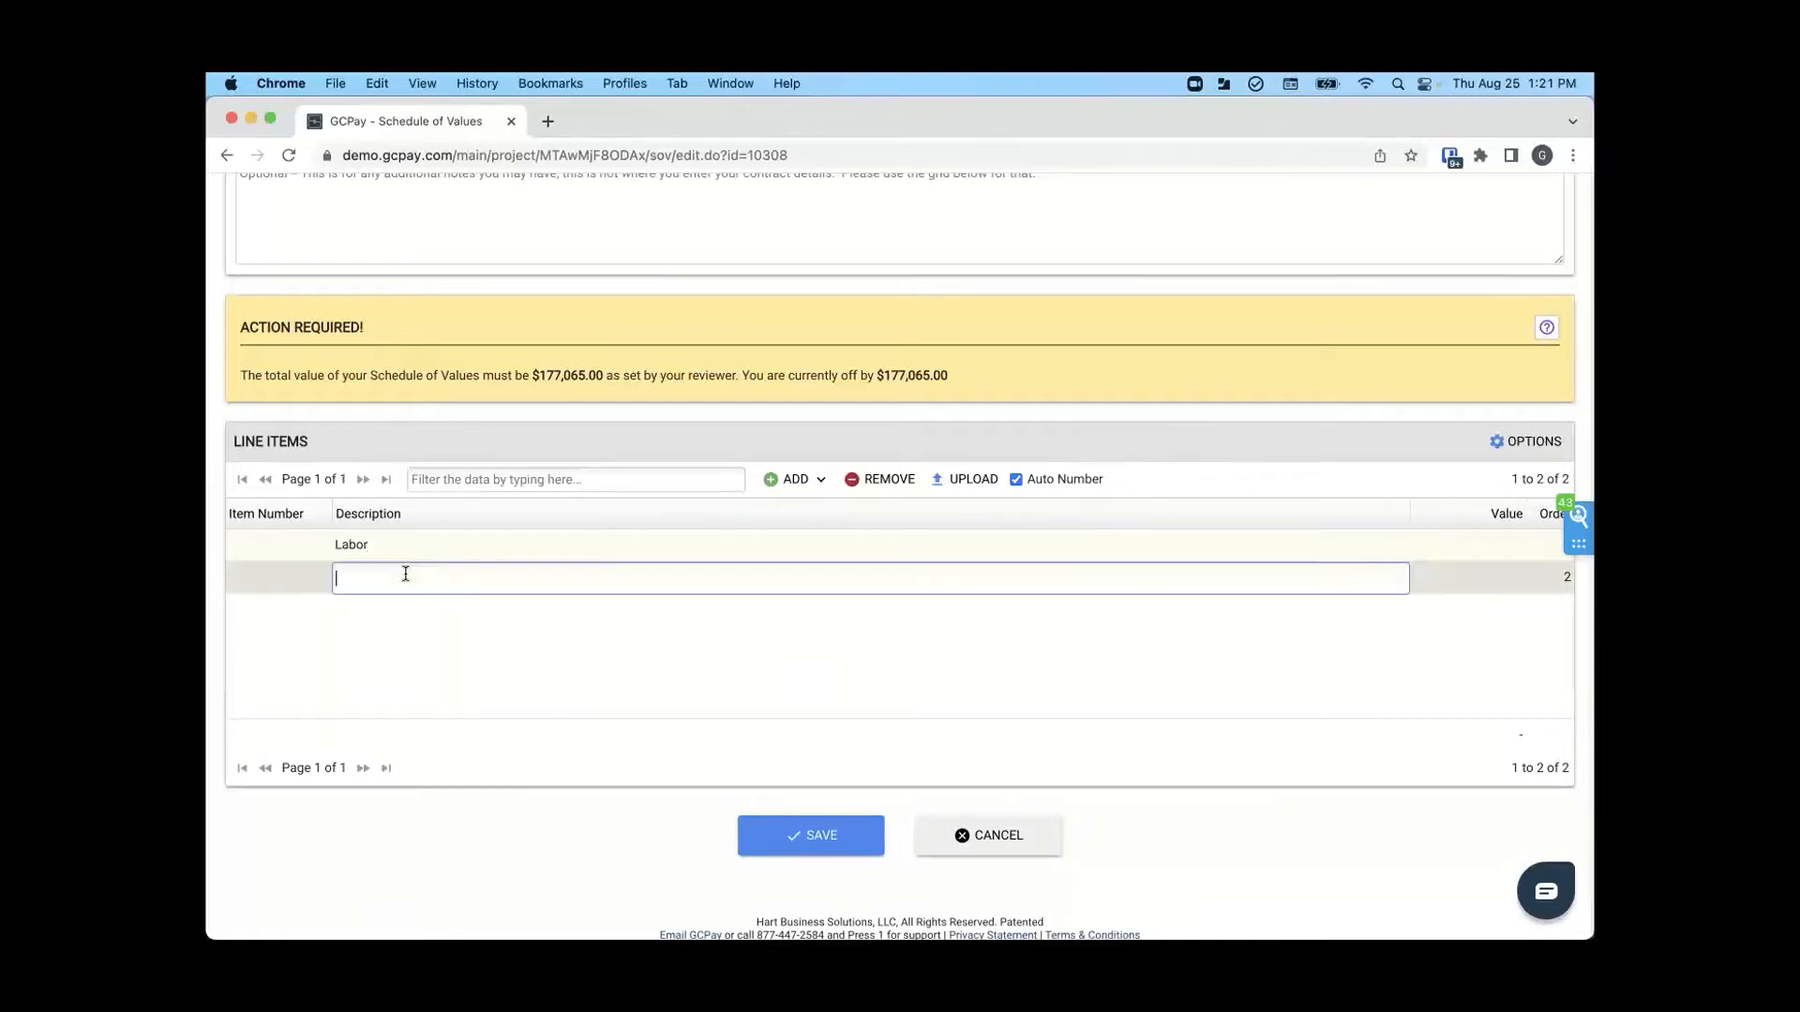
text(Material)
click(385, 612)
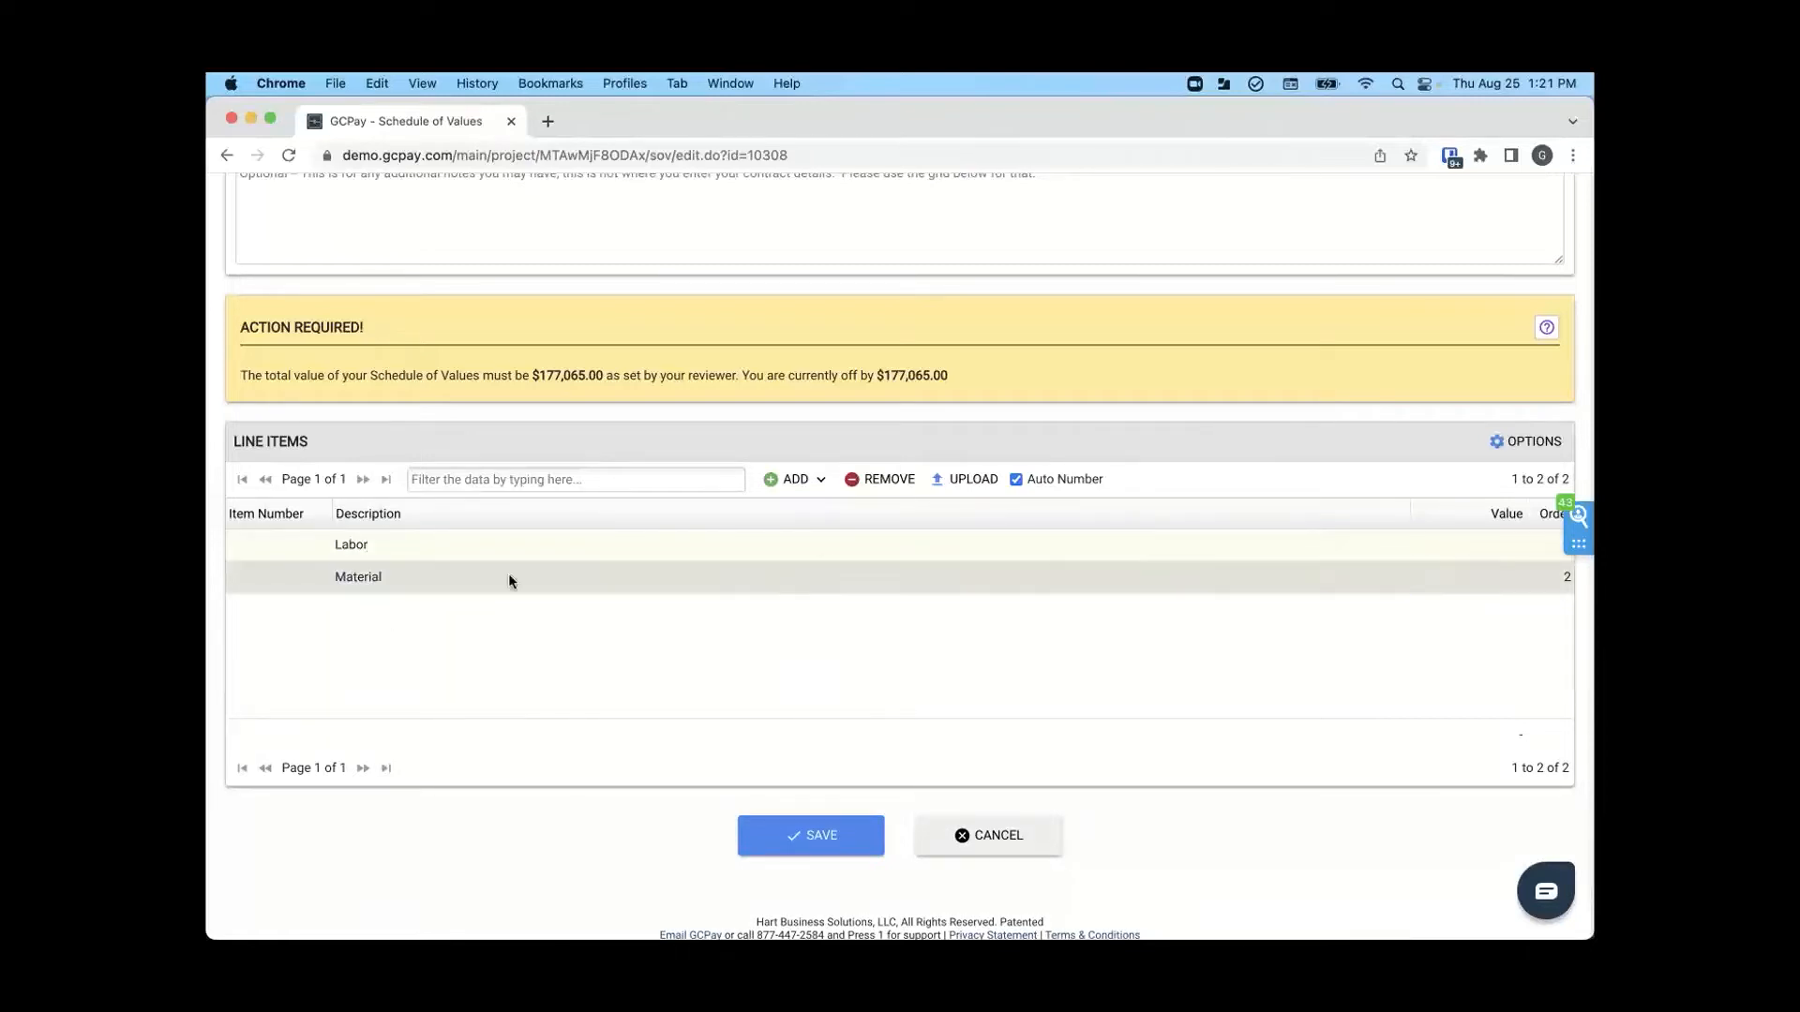
- Upload SOV Jackson Sage.xls from the Demo folder as the schedule's line items and check the total against the reviewer's required value
click(974, 482)
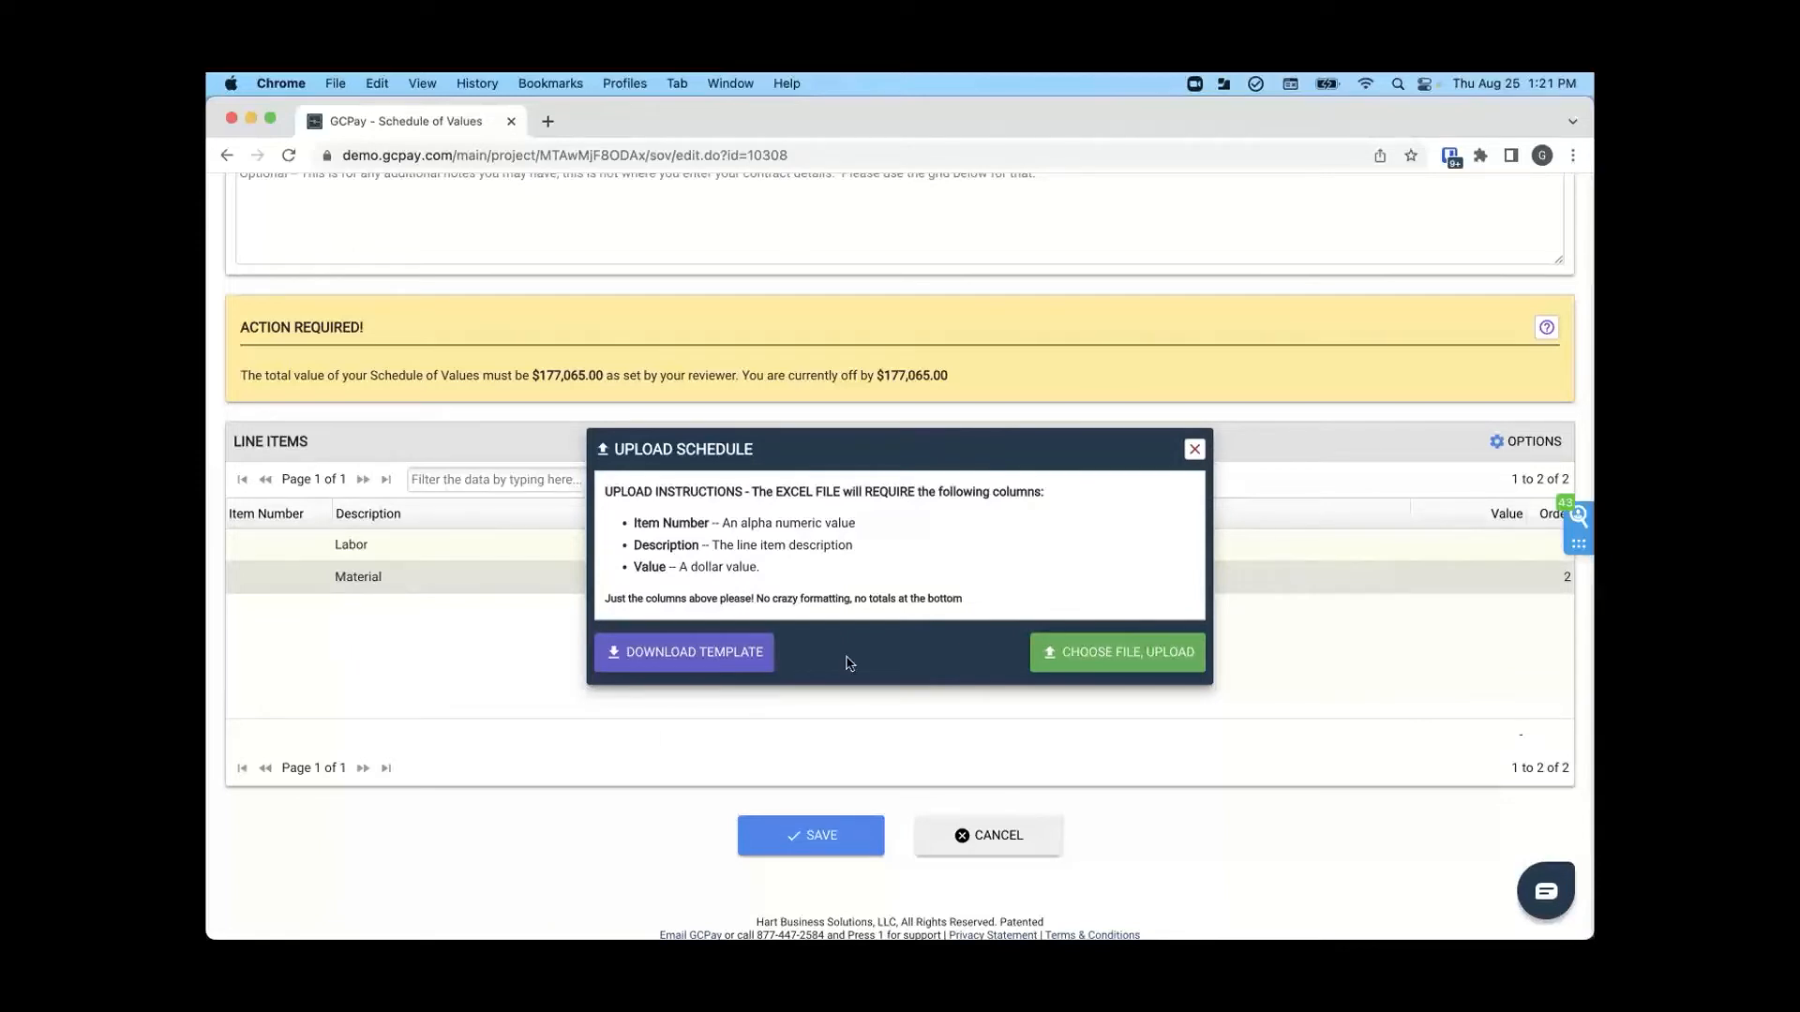
click(1074, 656)
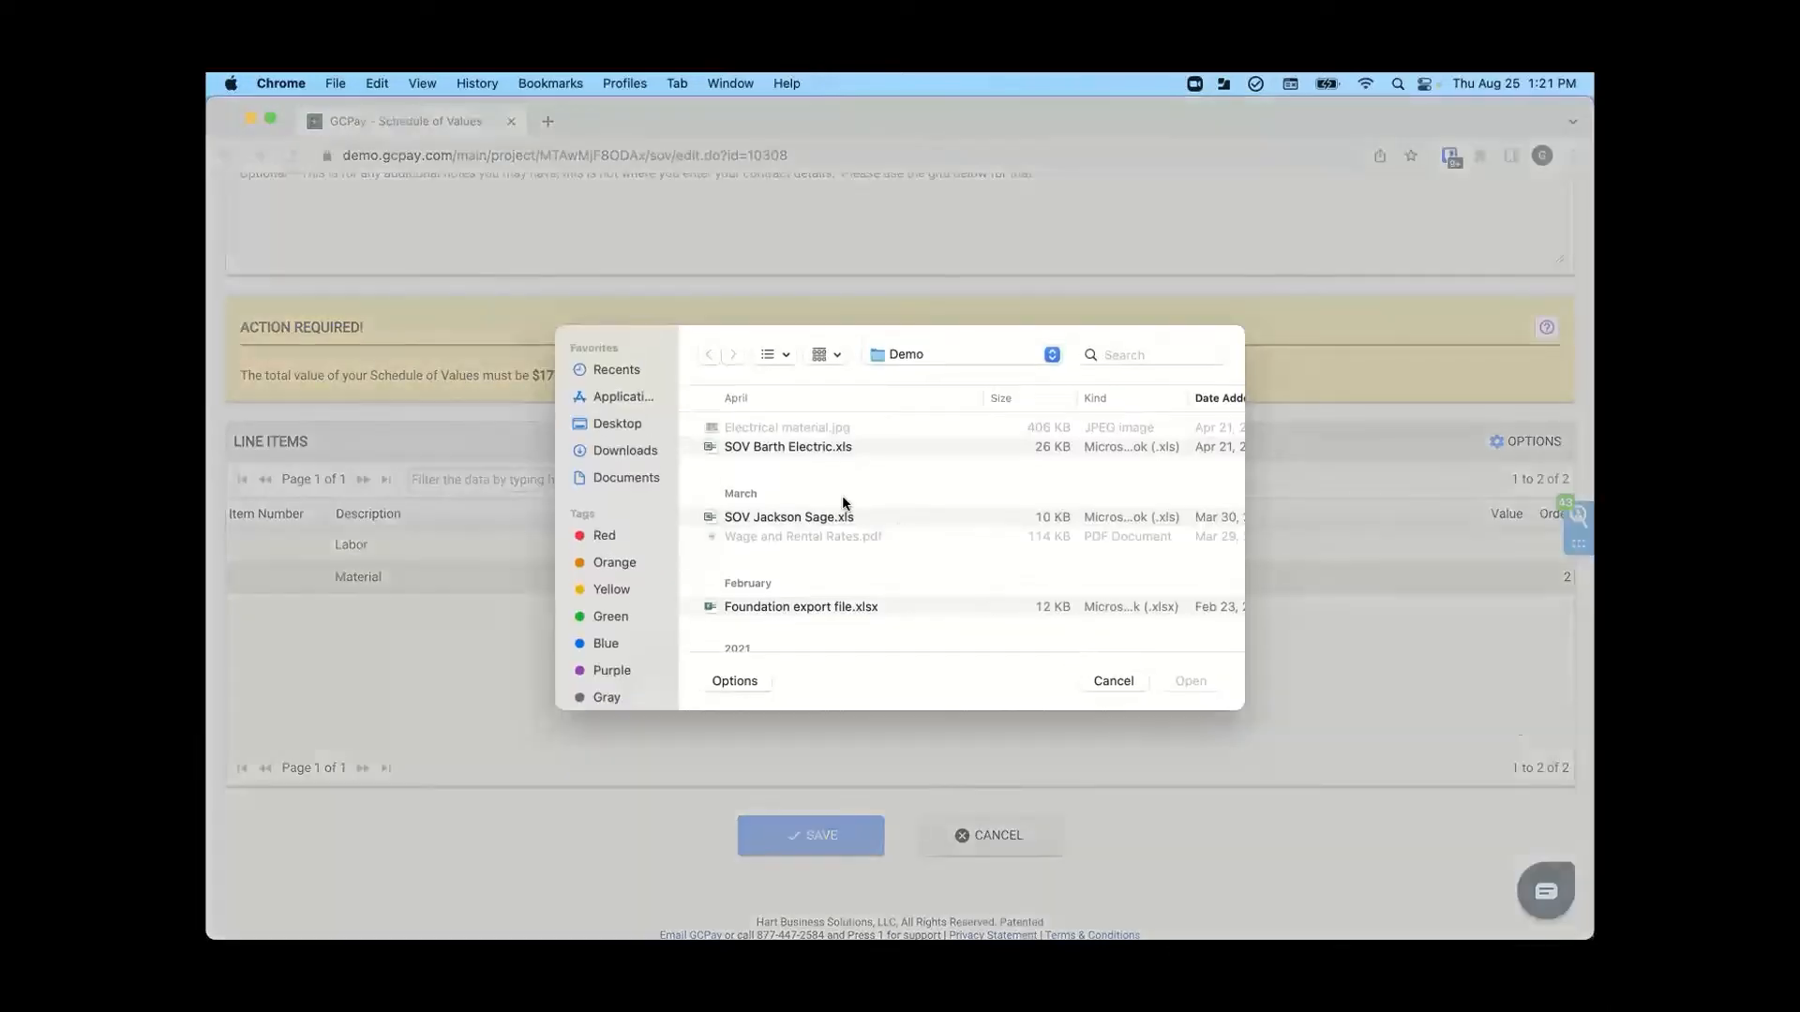
click(767, 518)
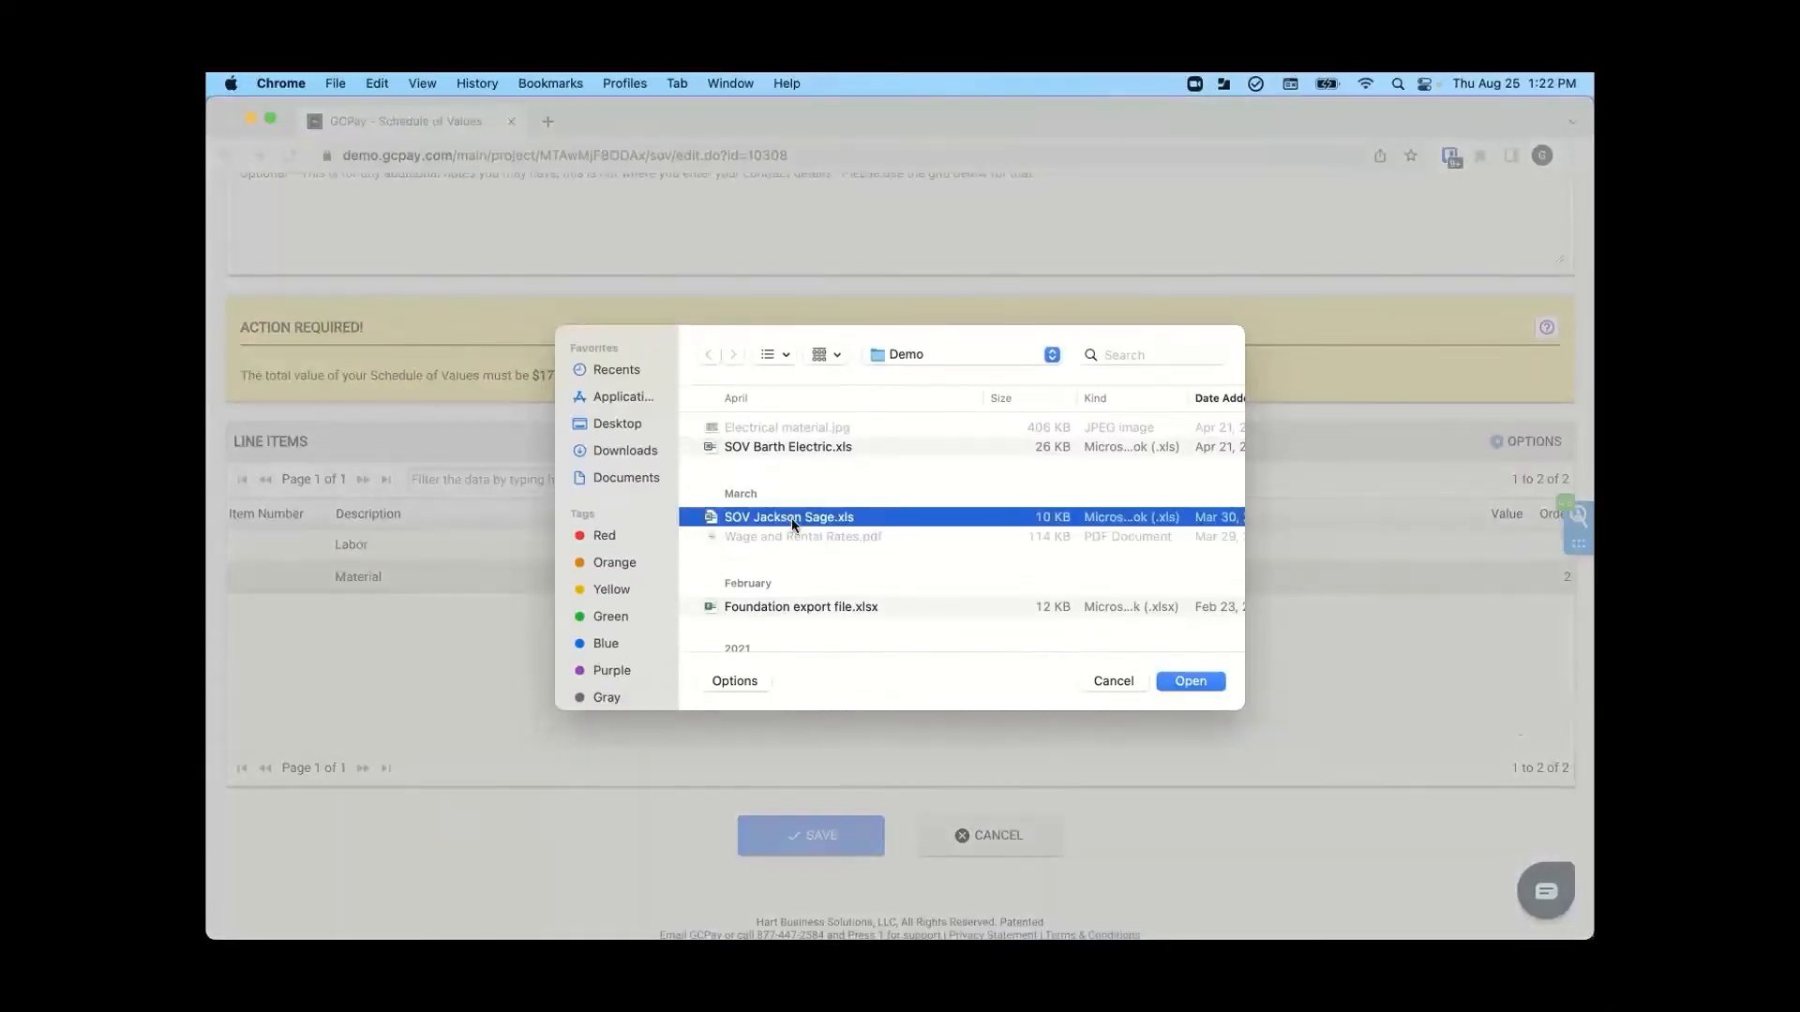
click(1187, 679)
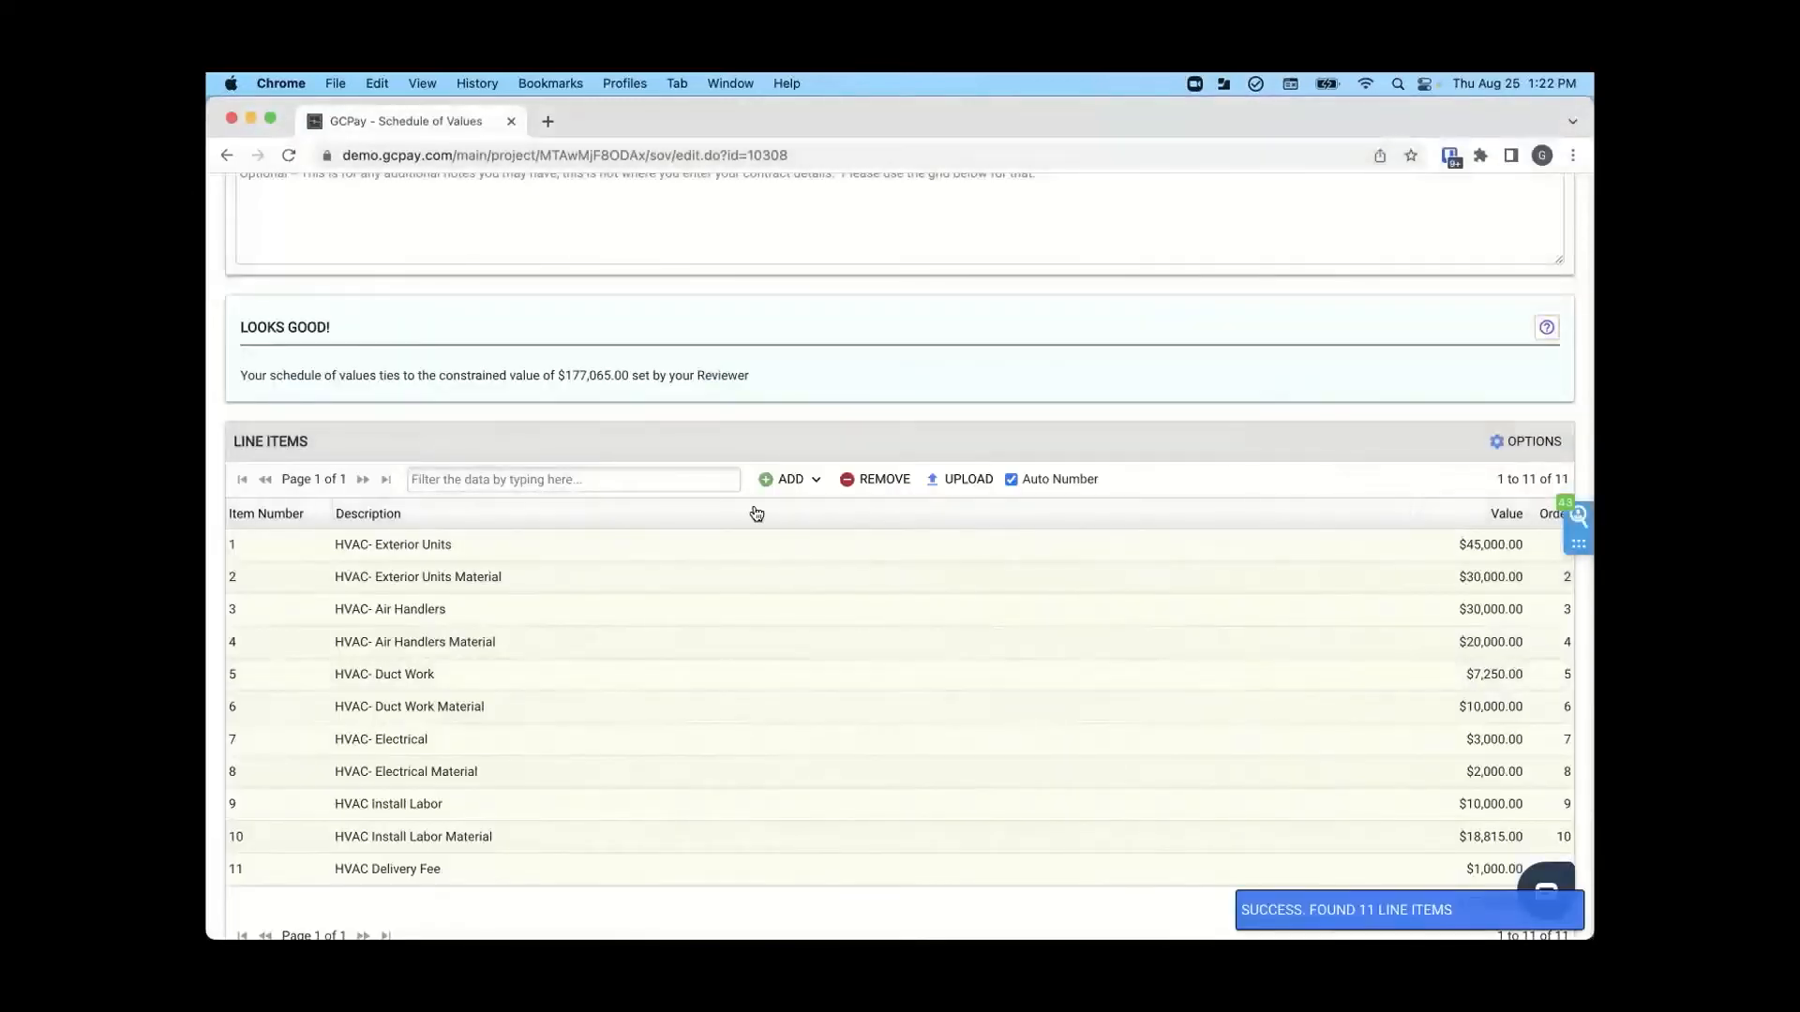
scroll(756, 514, down, 2)
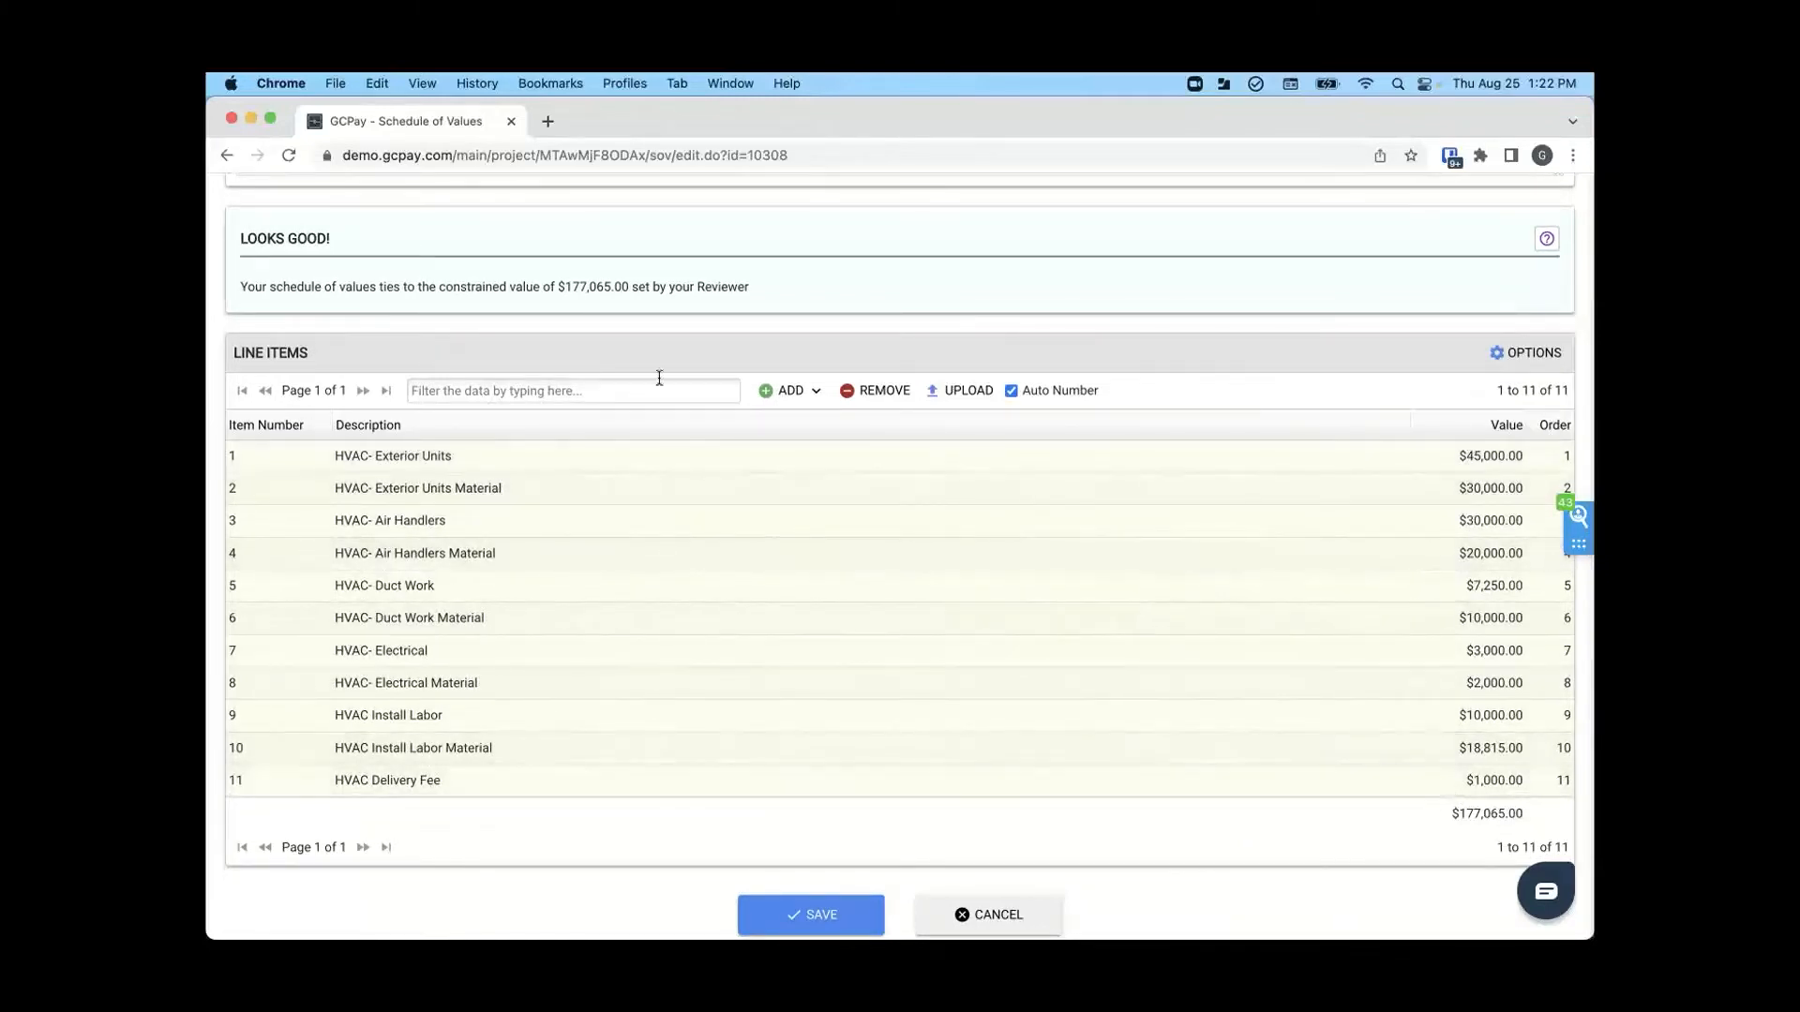
drag(237, 240, 339, 245)
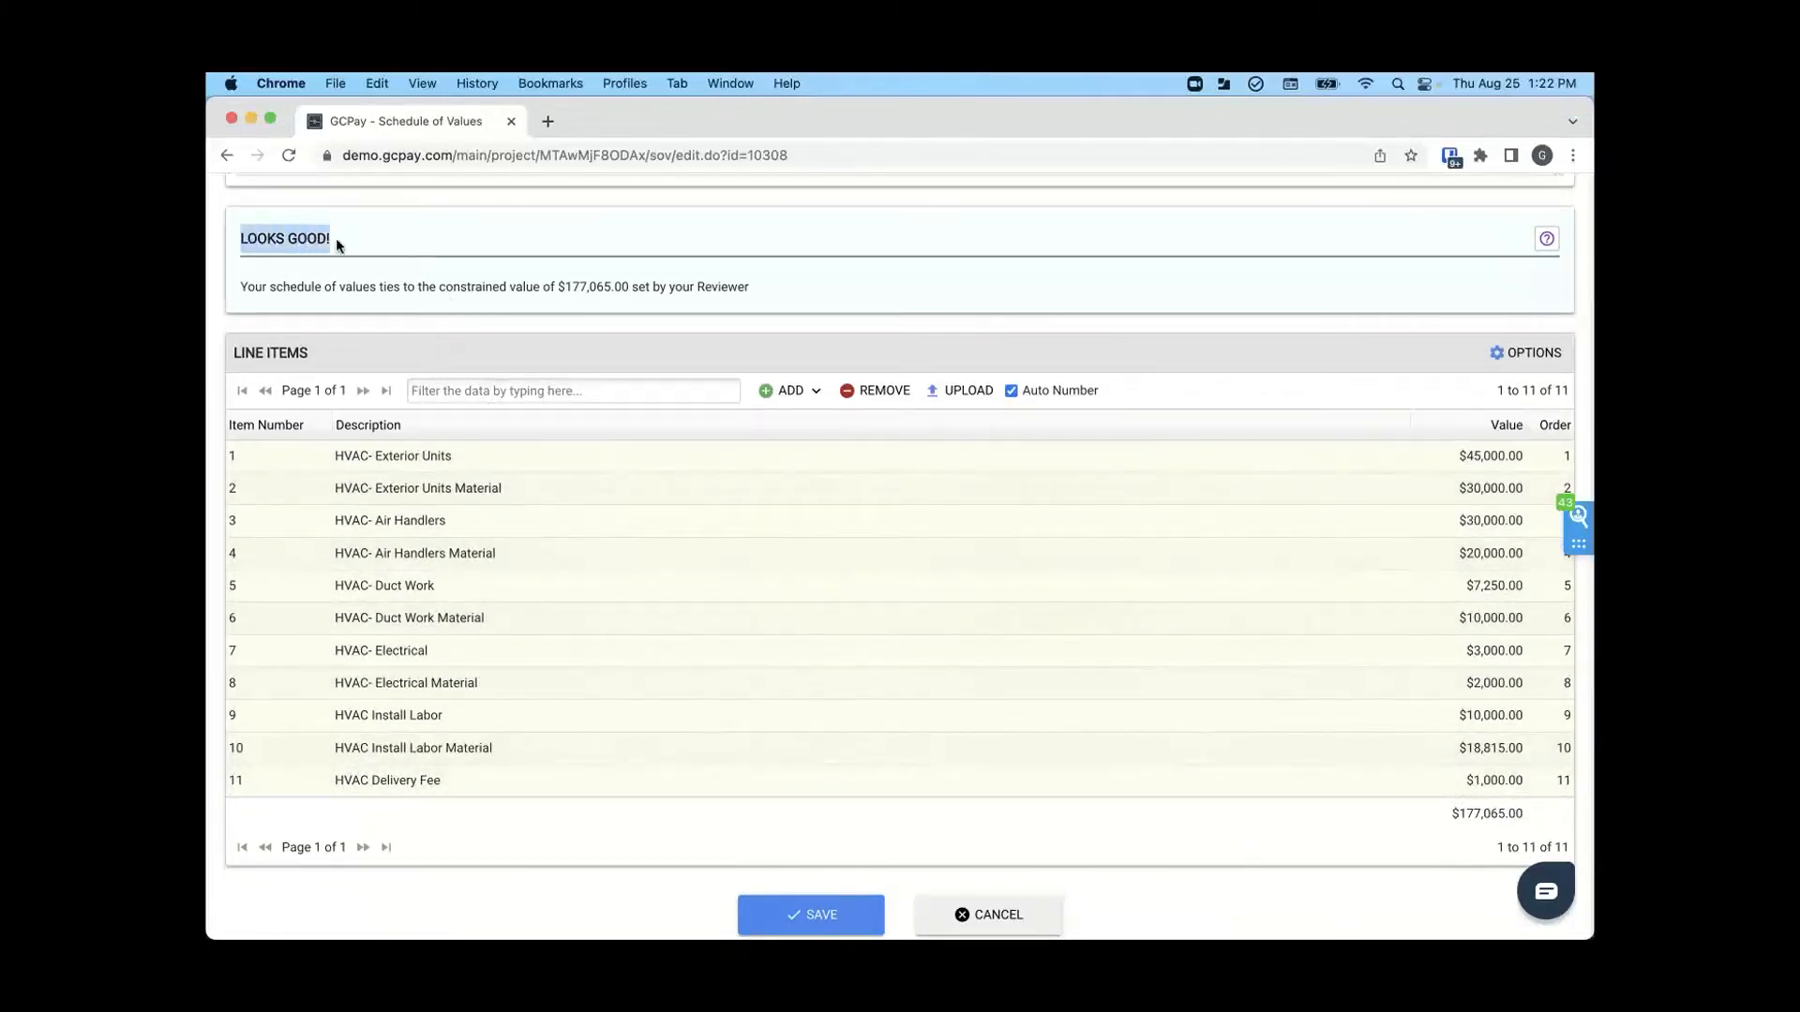
click(338, 243)
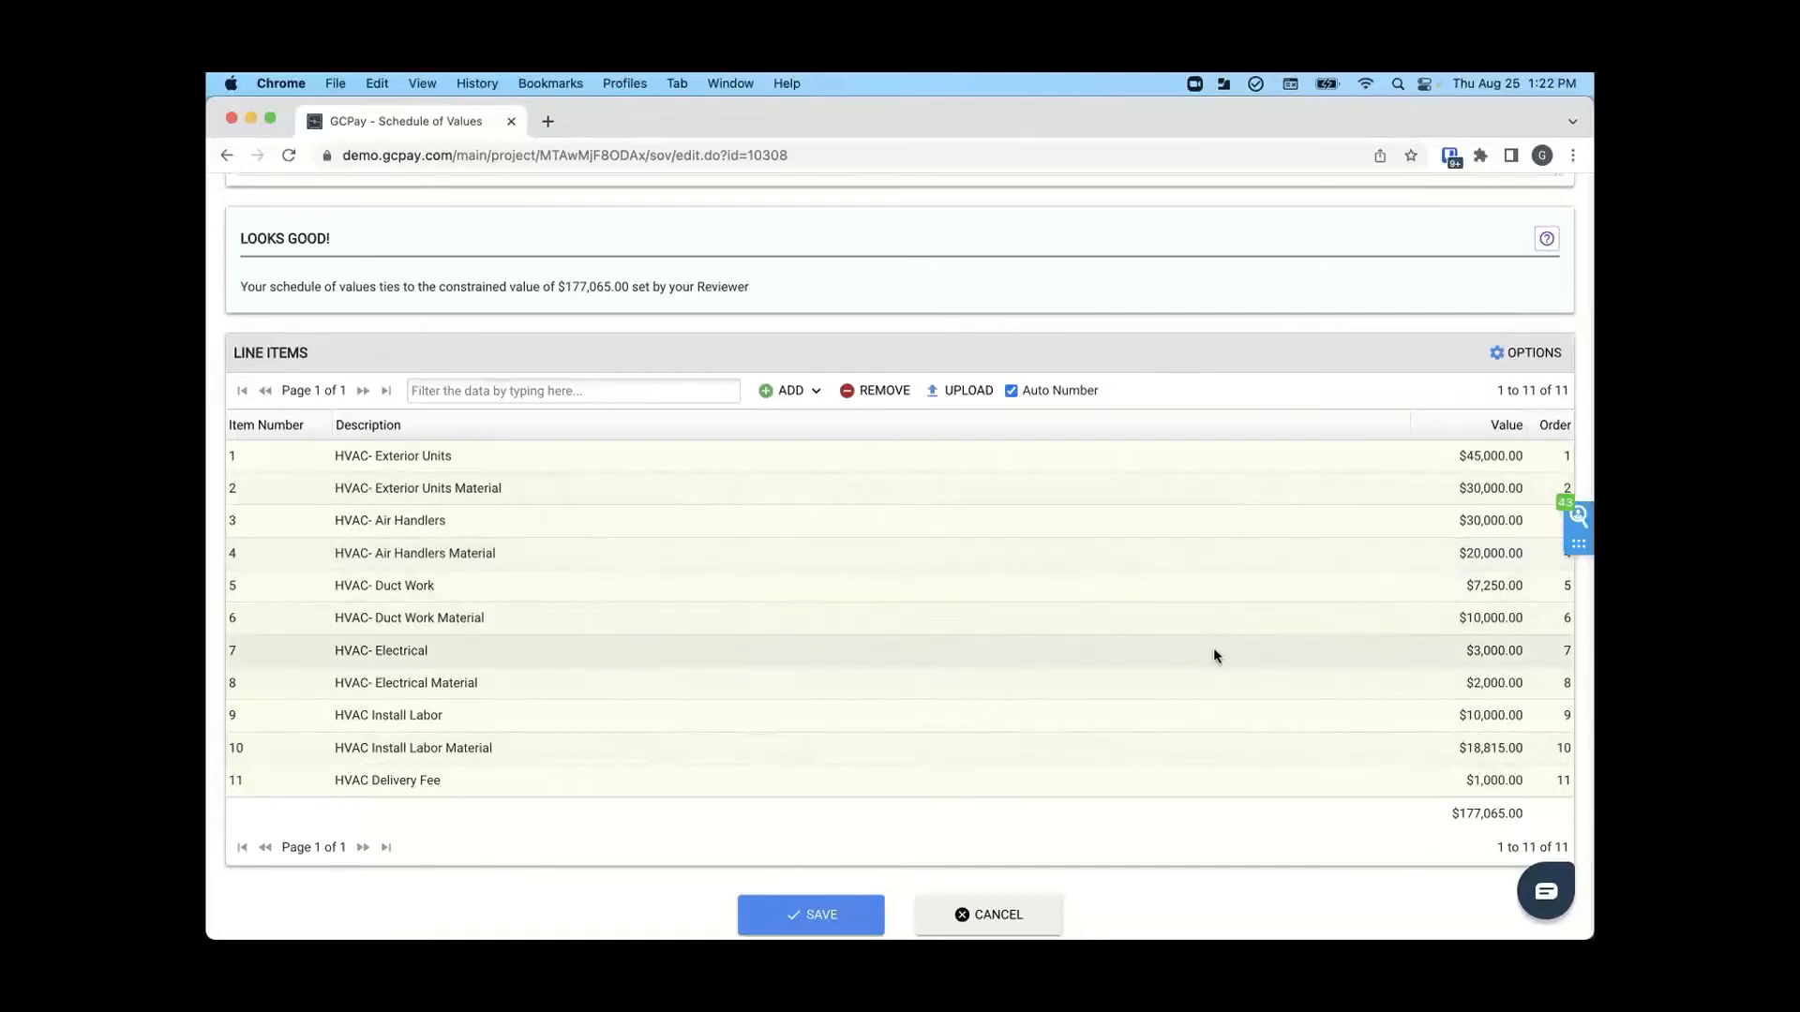
- Test the total check by setting the HVAC Delivery Fee value to $1,000.01 and resetting it to $1,000.00
click(1513, 781)
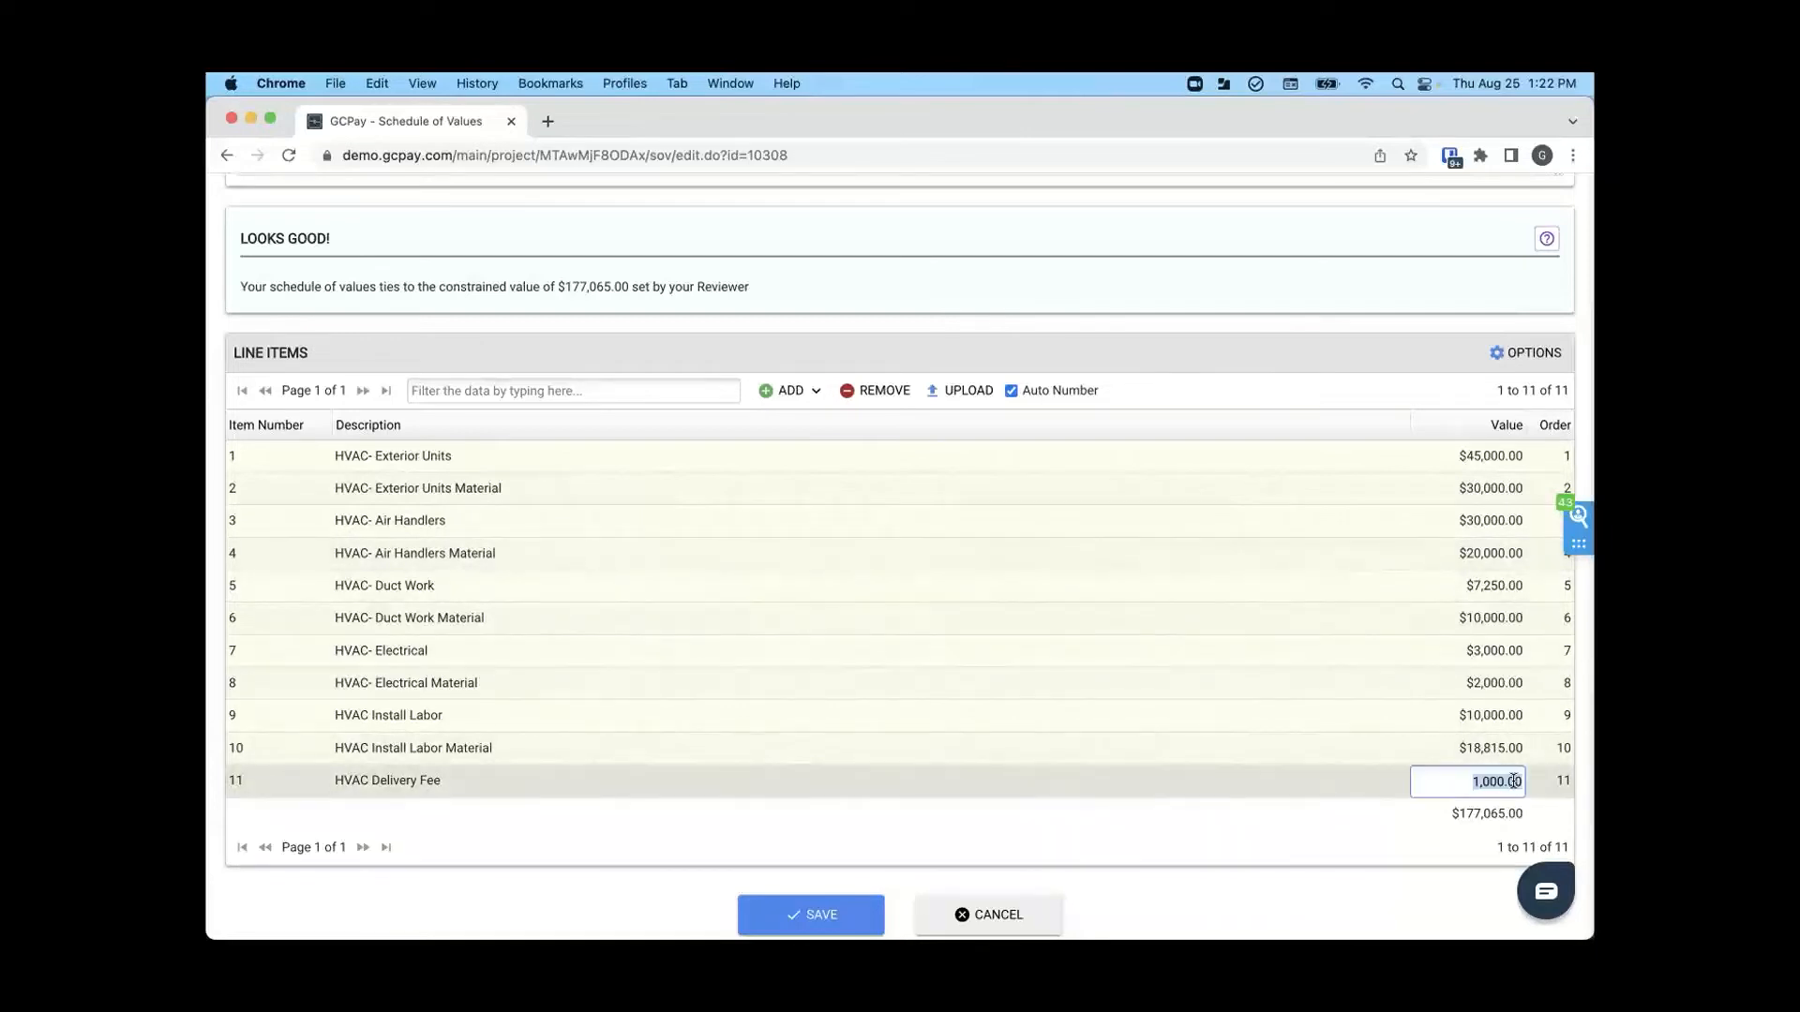
key(Right)
key(BackSpace)
text(1)
key(Return)
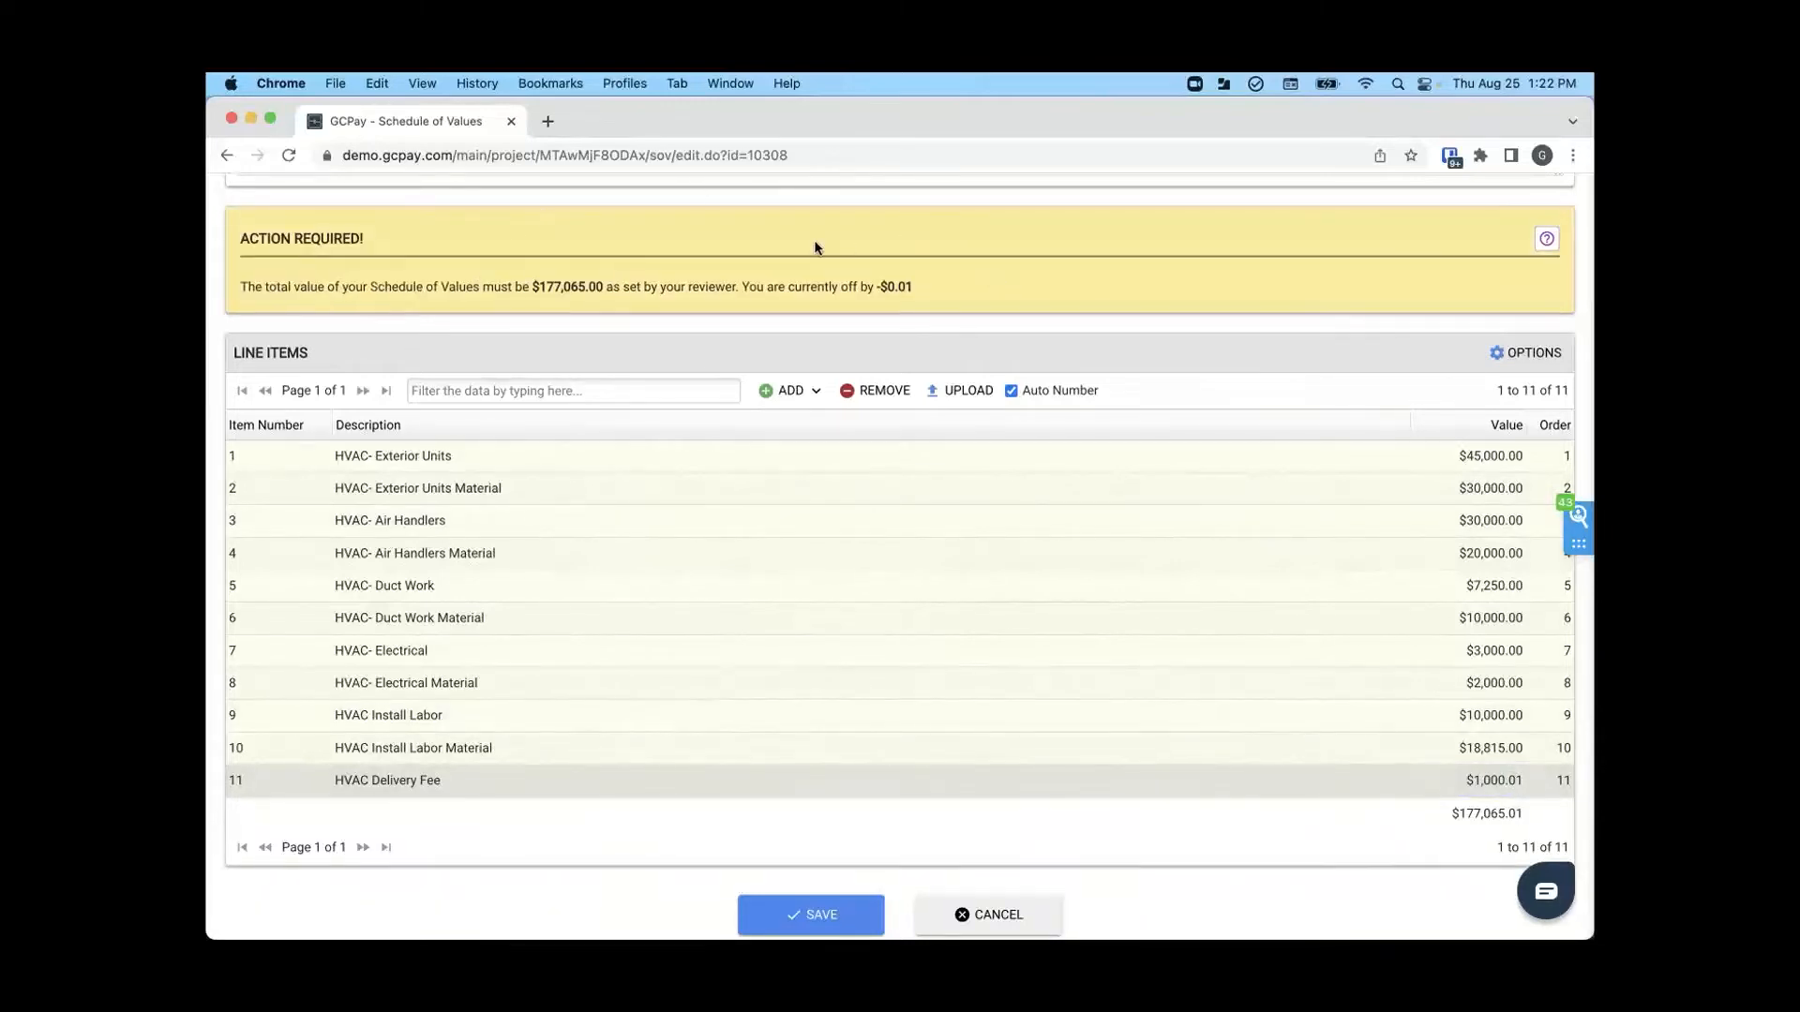
click(1504, 778)
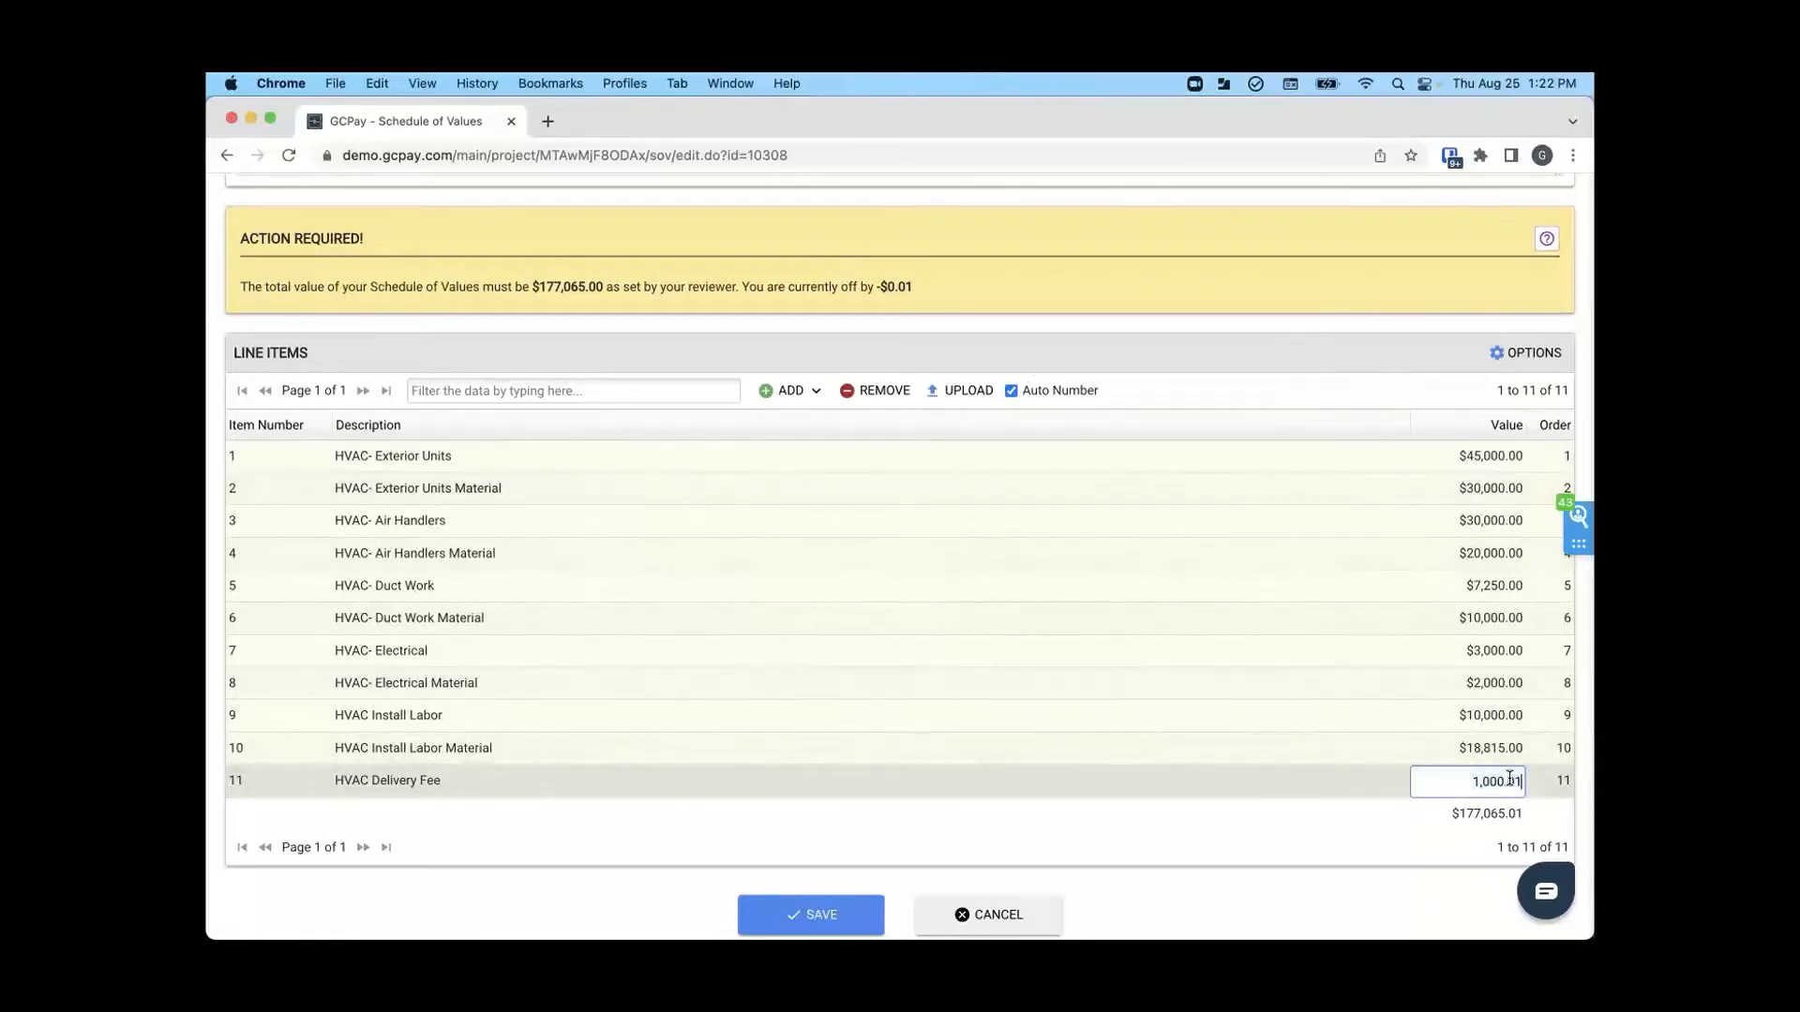
key(BackSpace)
text(0)
key(Return)
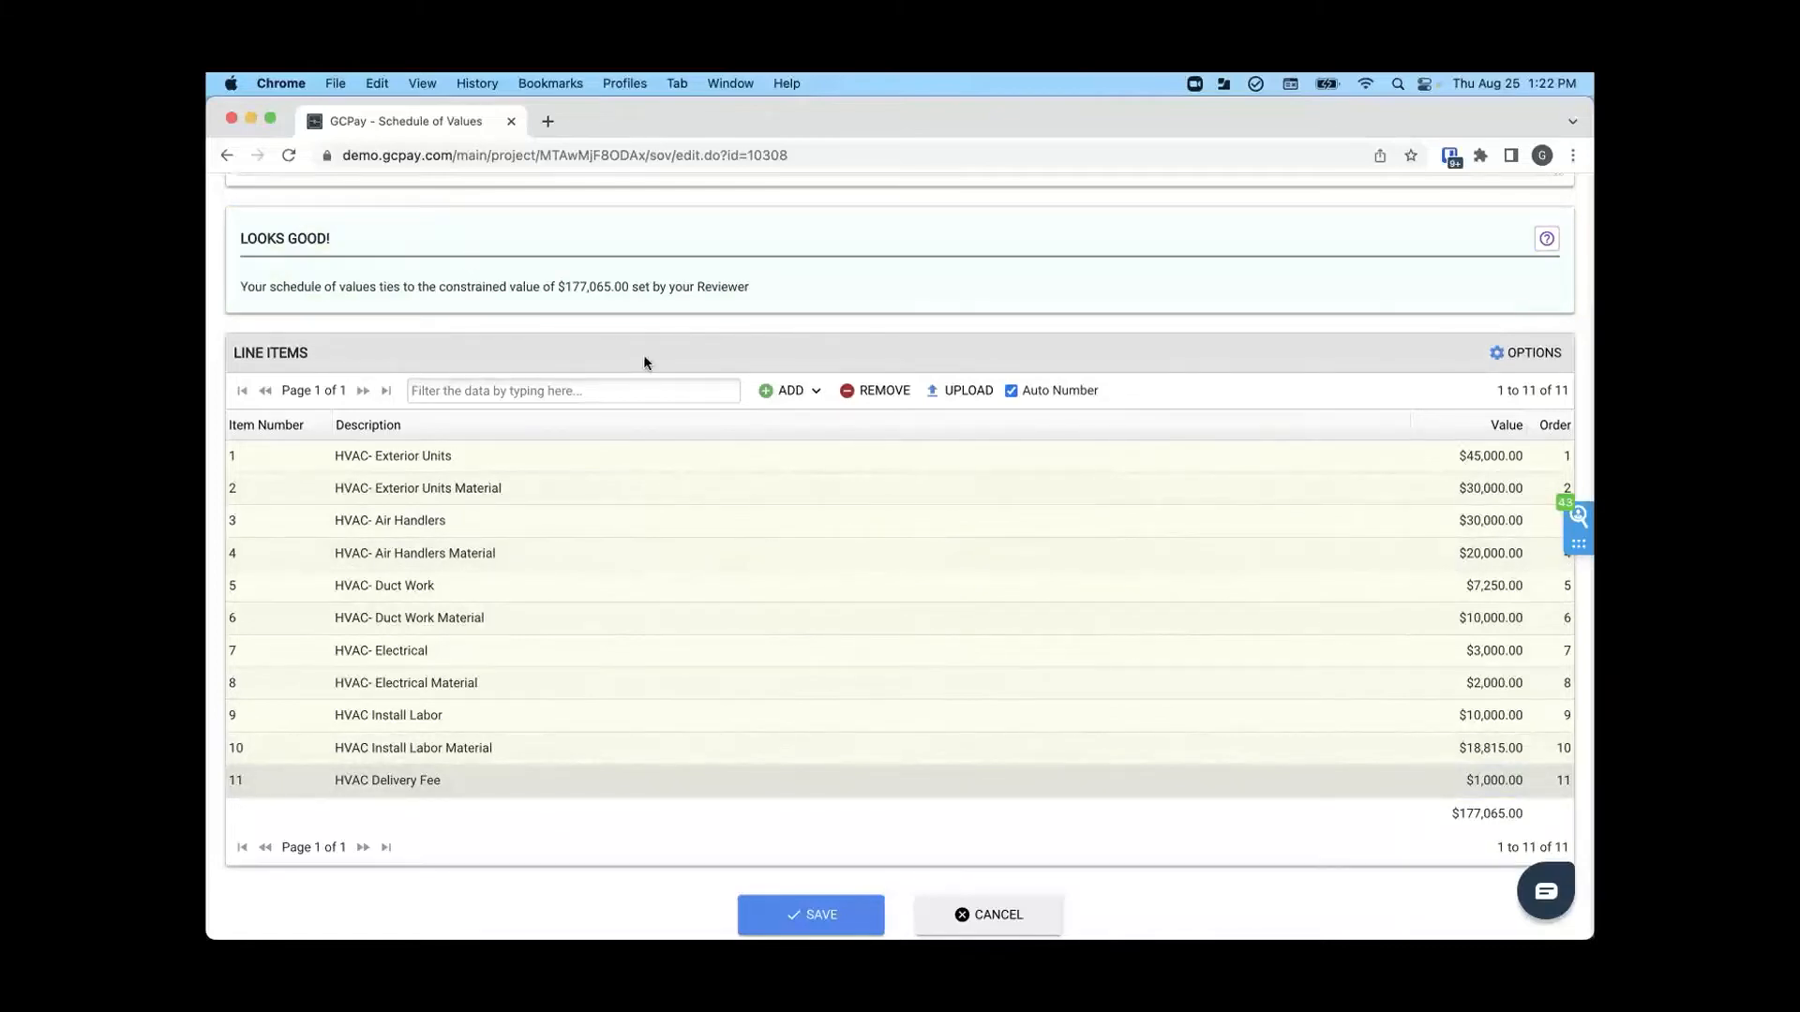
- Save the schedule of values and upload Wage and Rental Rates.pdf as its required document
scroll(730, 574, down, 2)
click(798, 819)
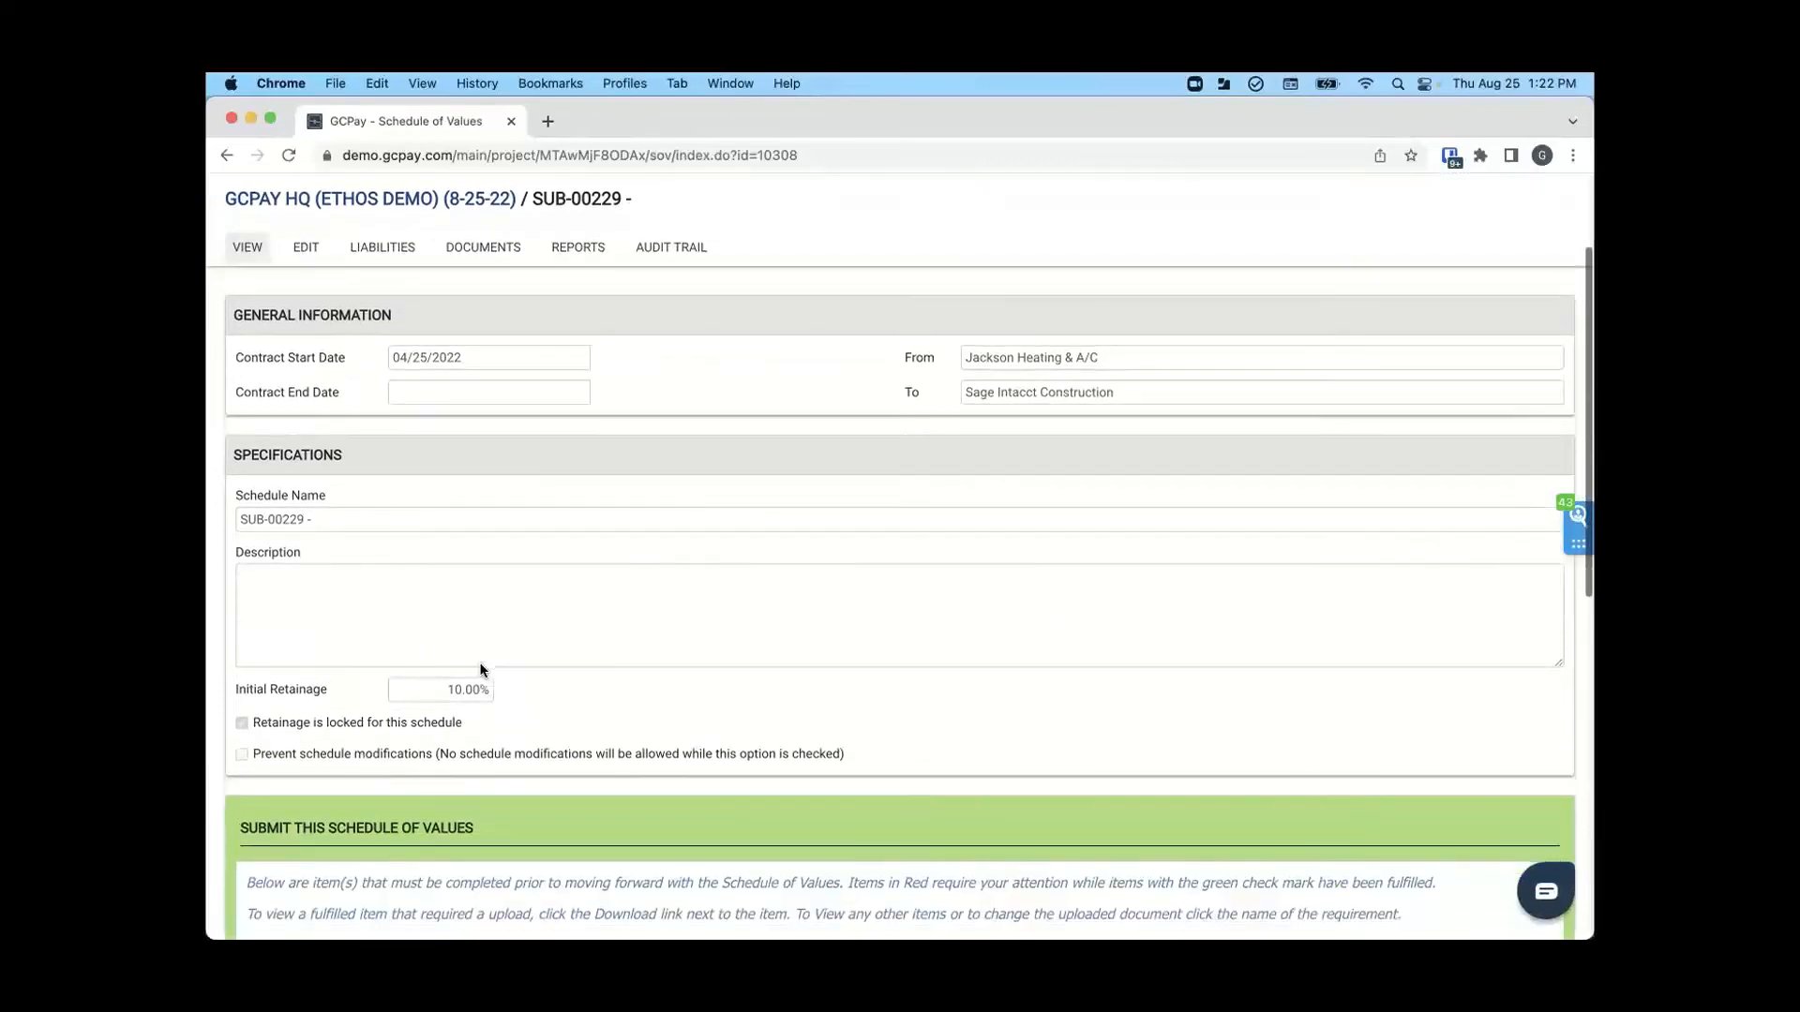
scroll(480, 669, down, 5)
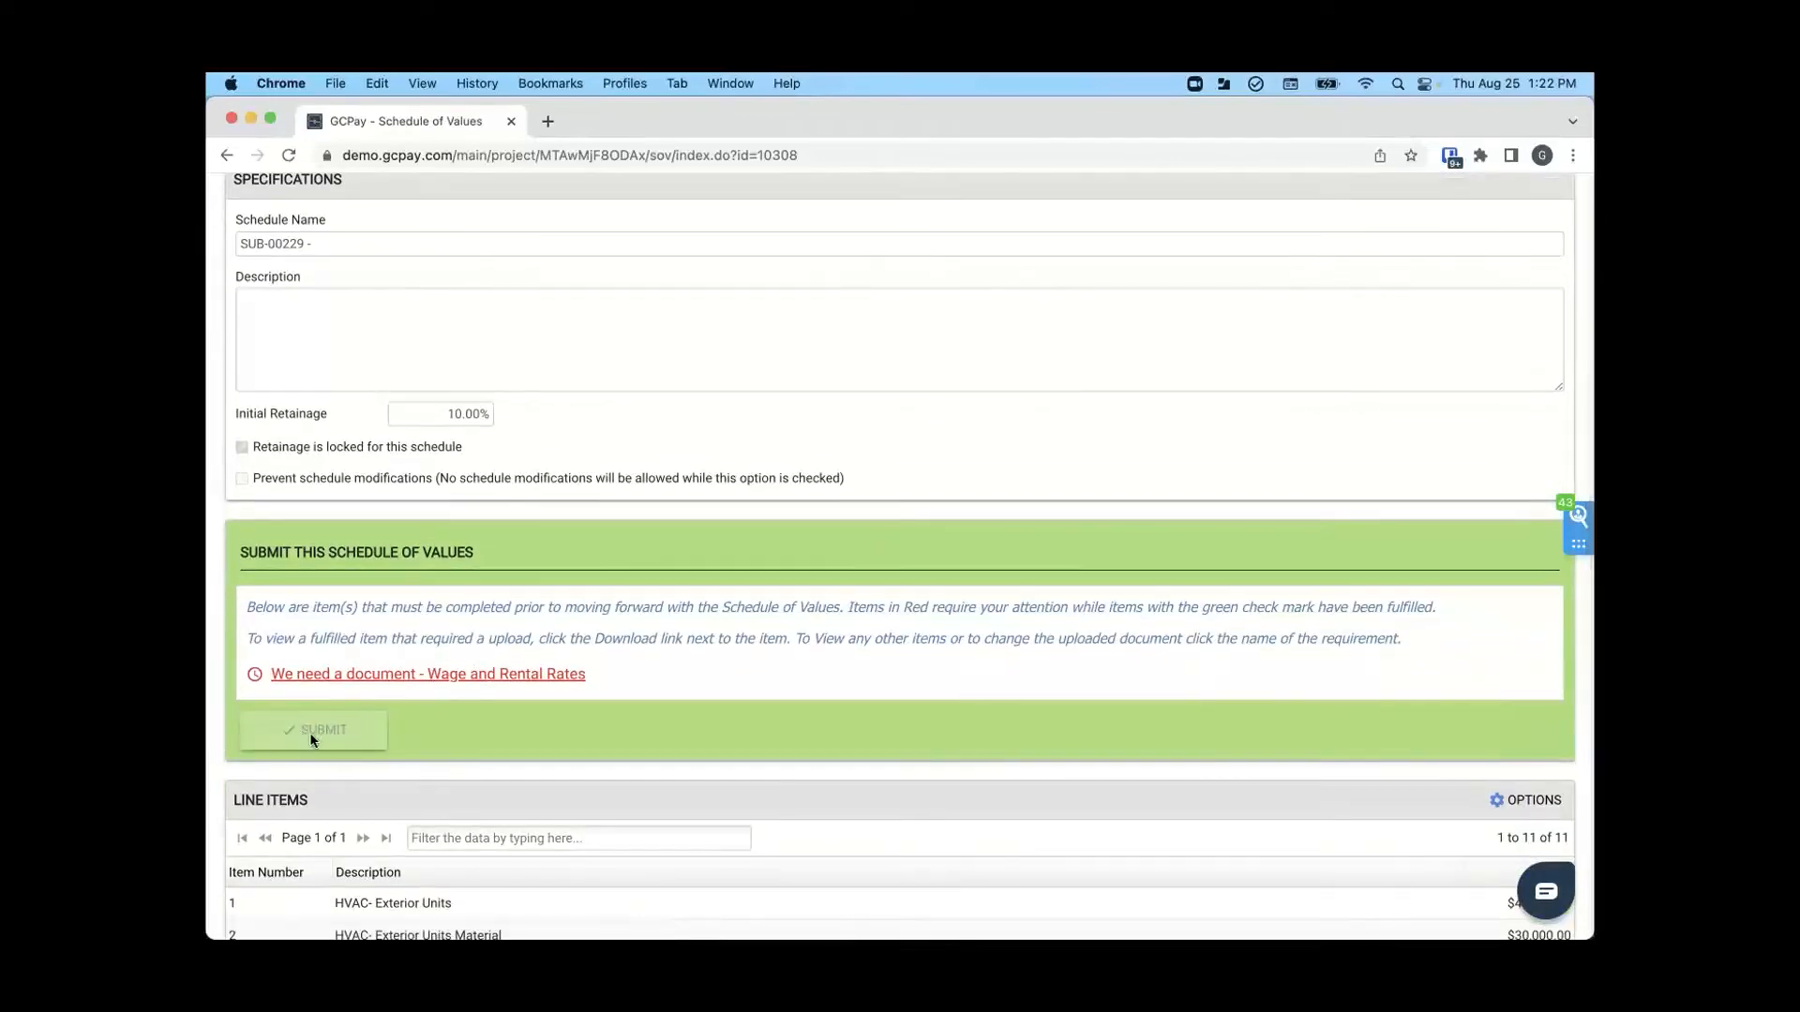
scroll(427, 739, down, 2)
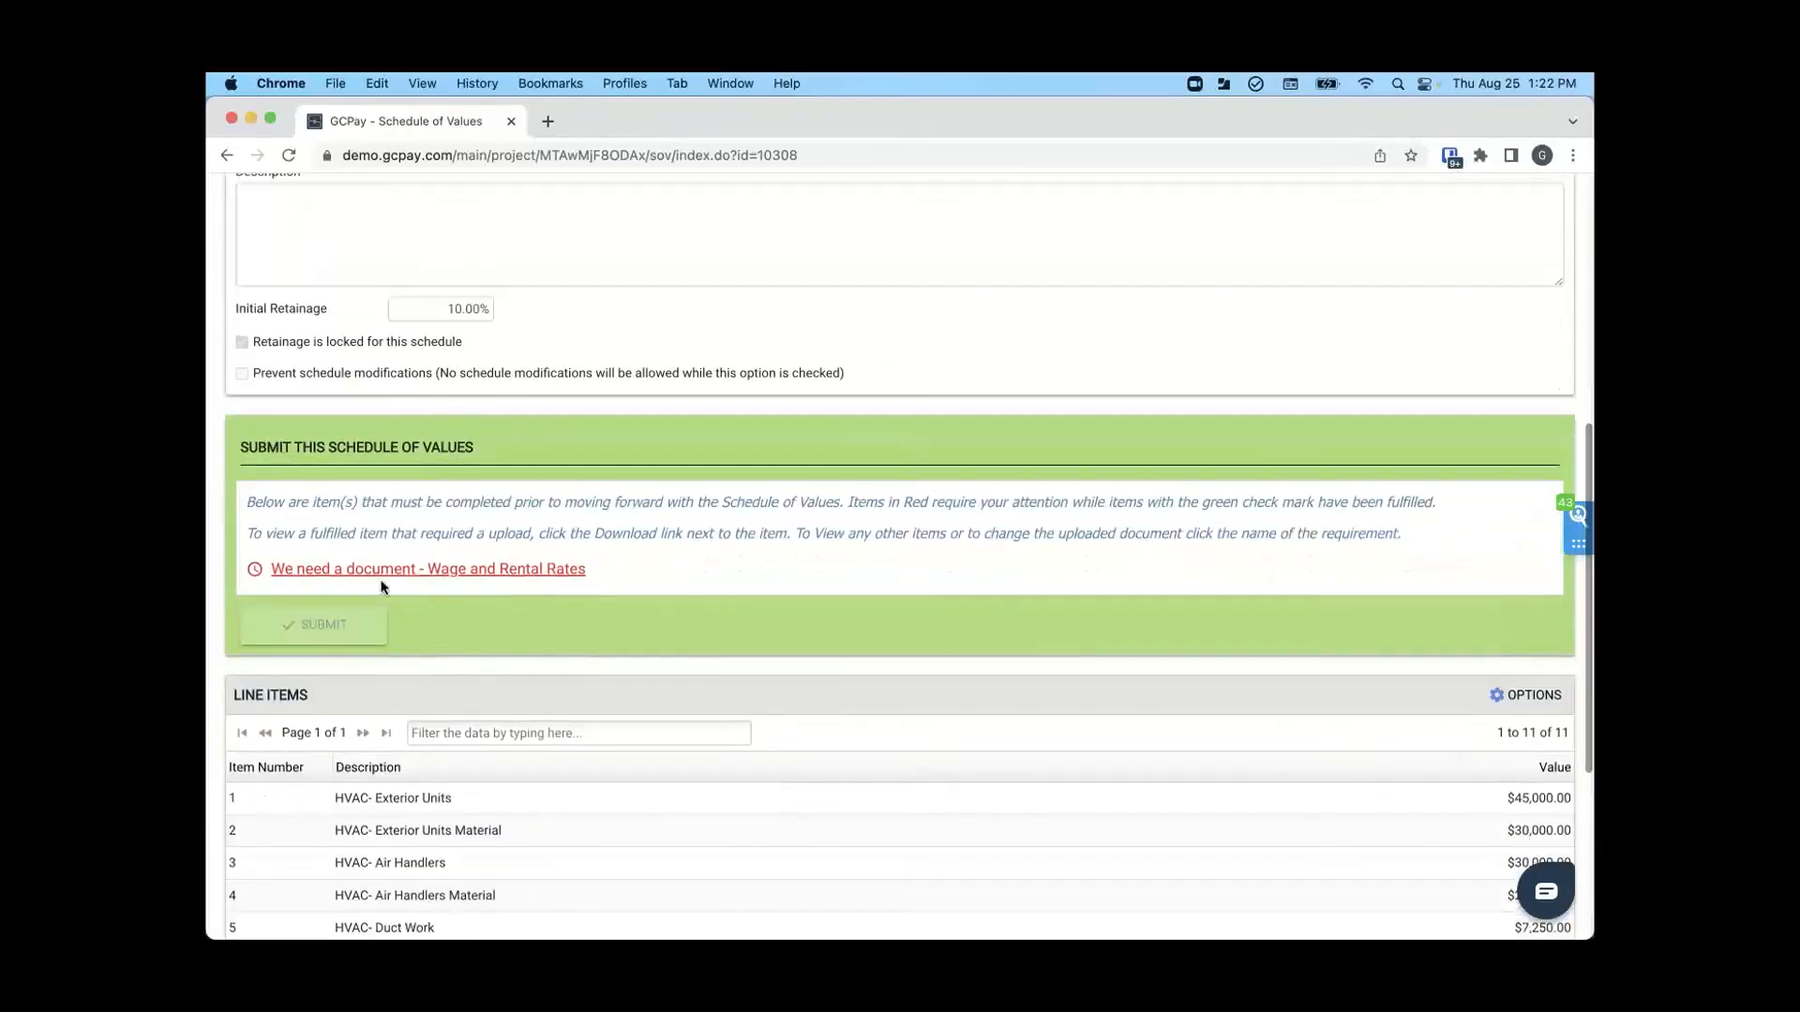
click(507, 574)
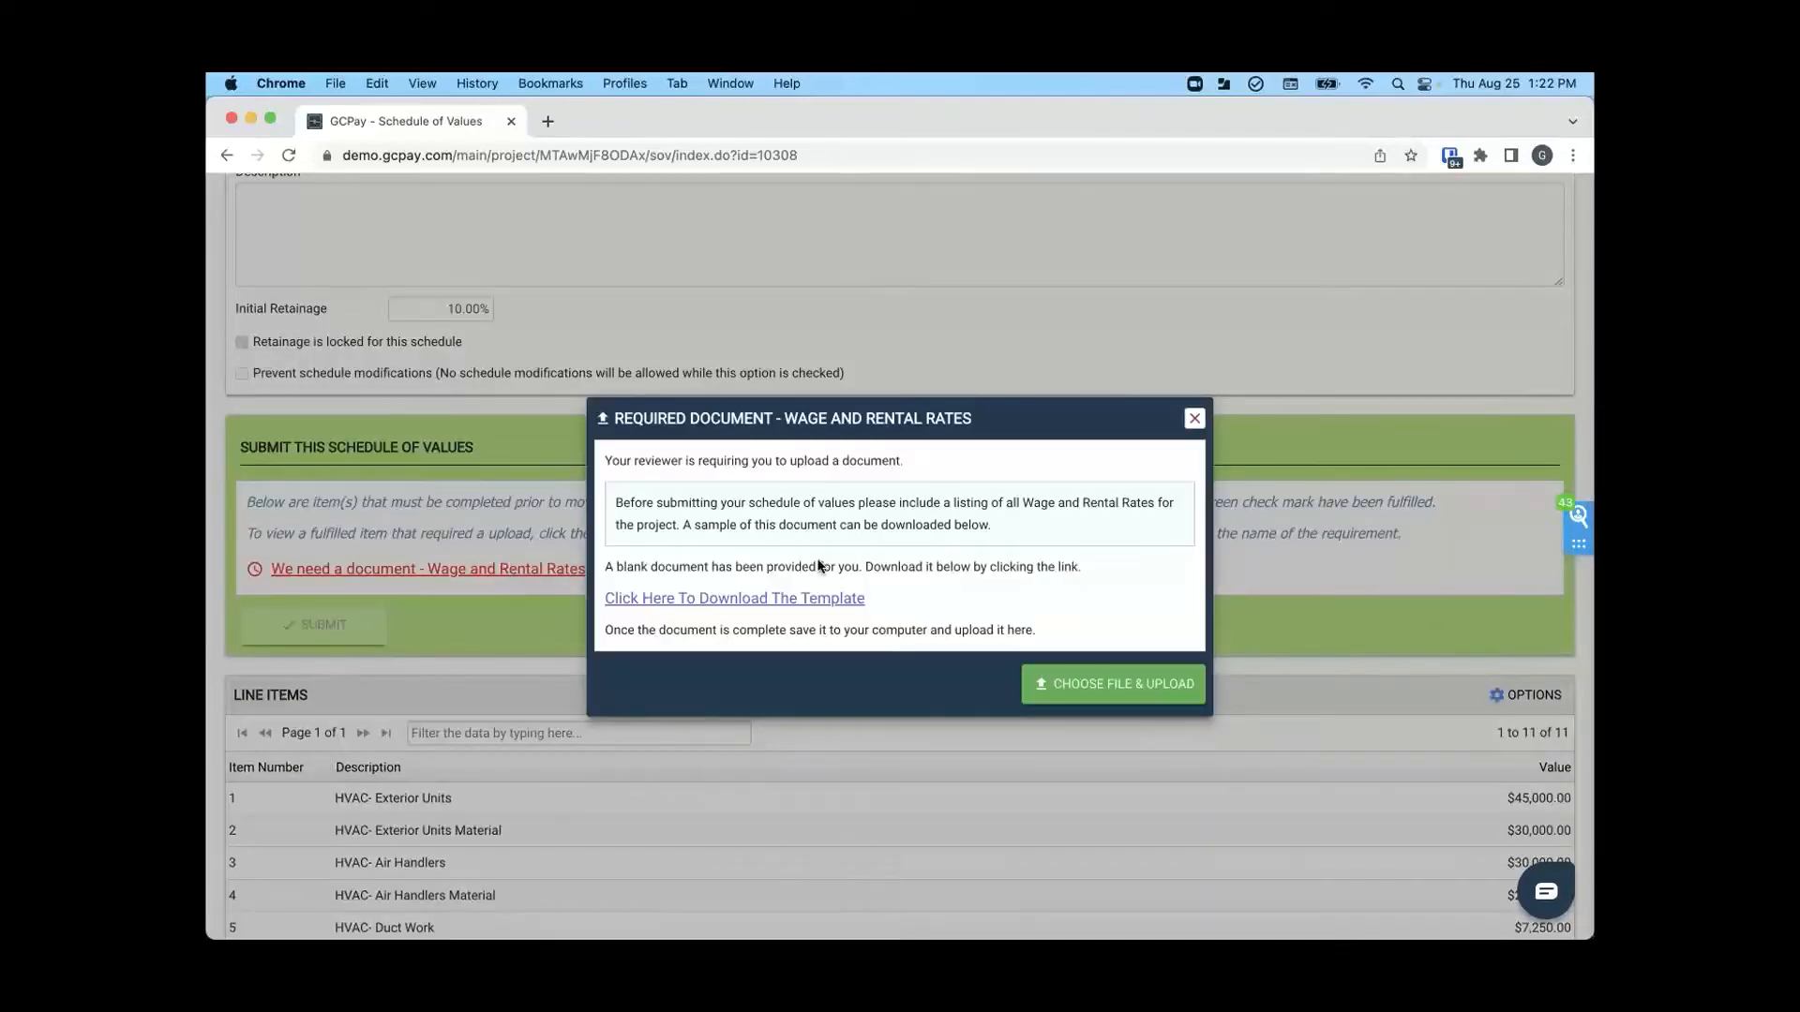
click(1144, 681)
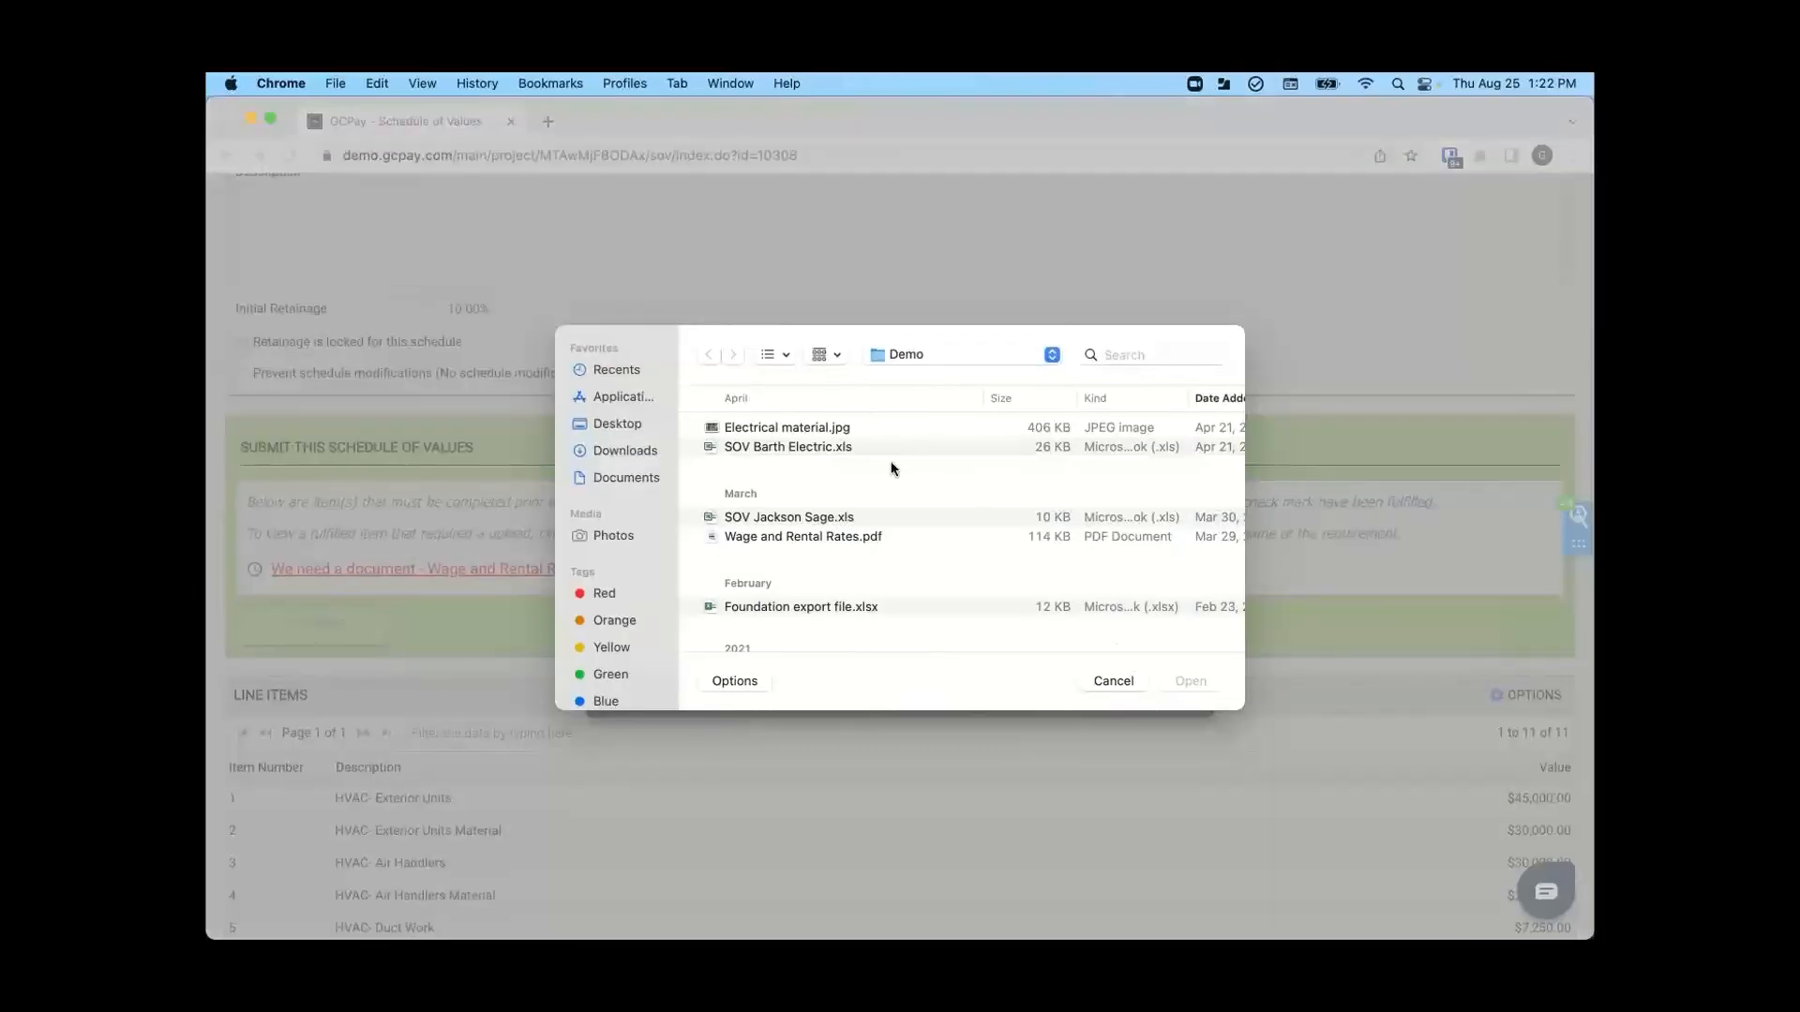
click(790, 537)
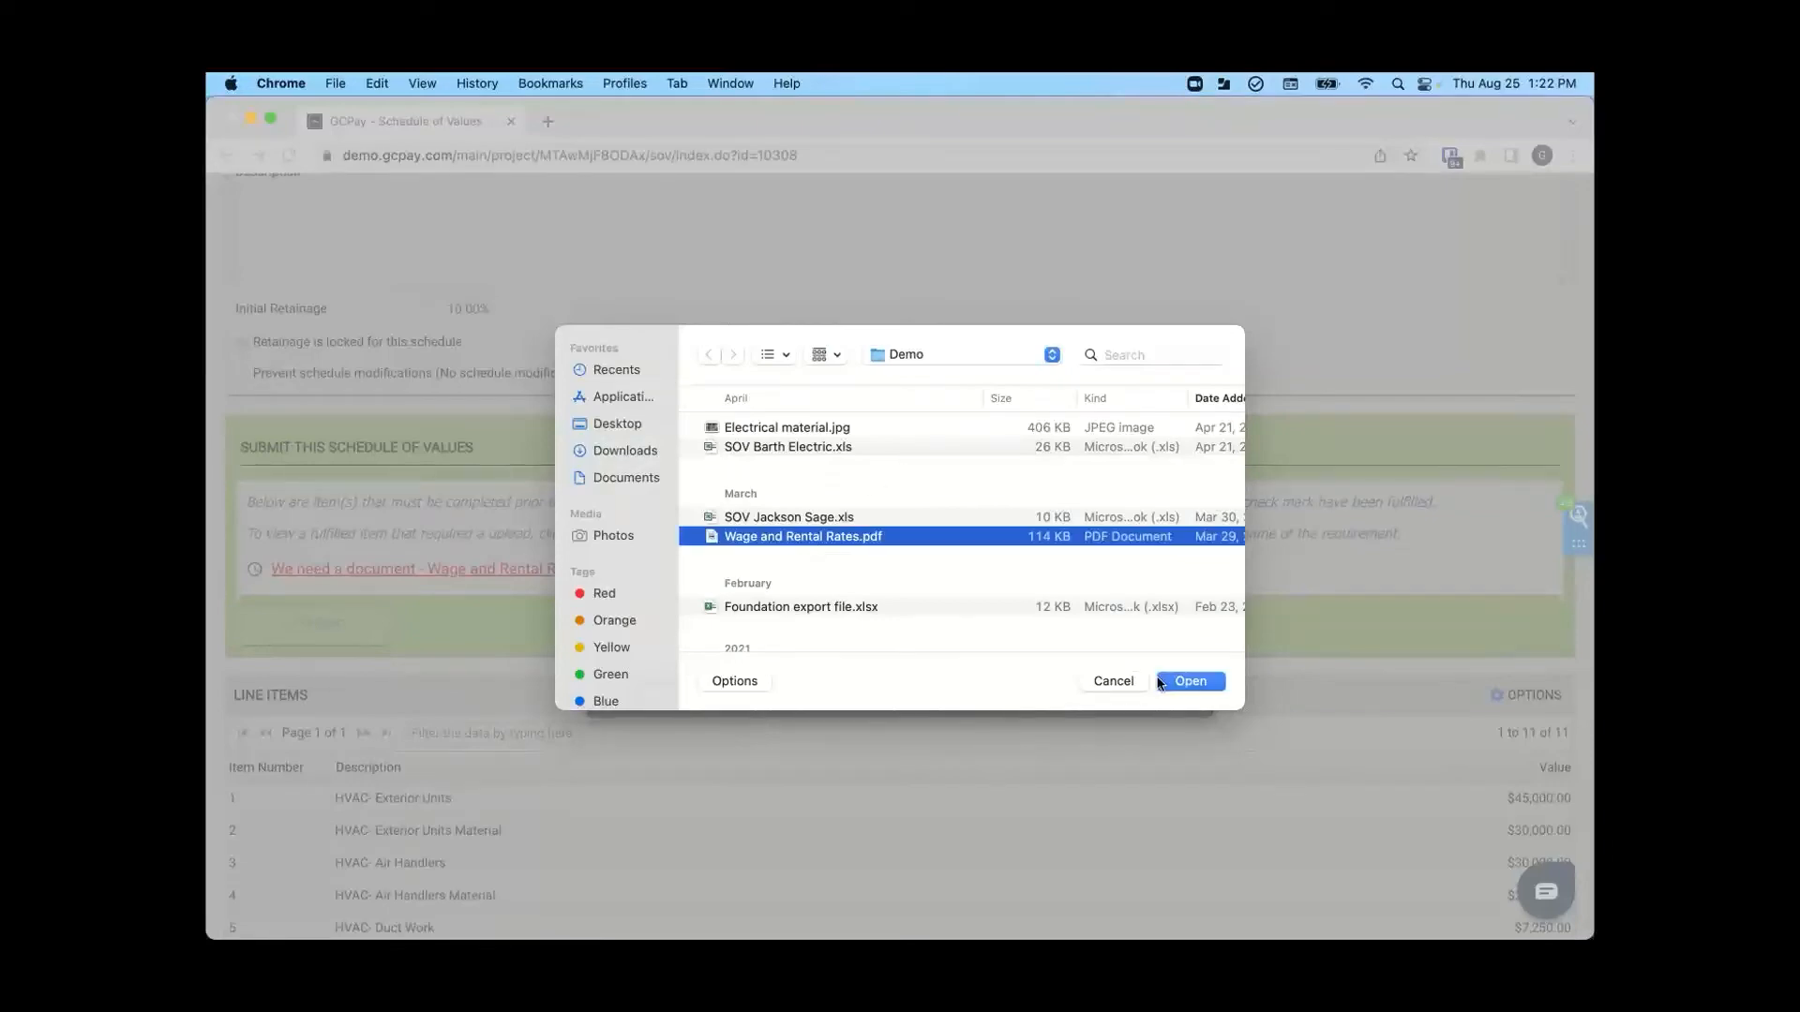
click(1191, 682)
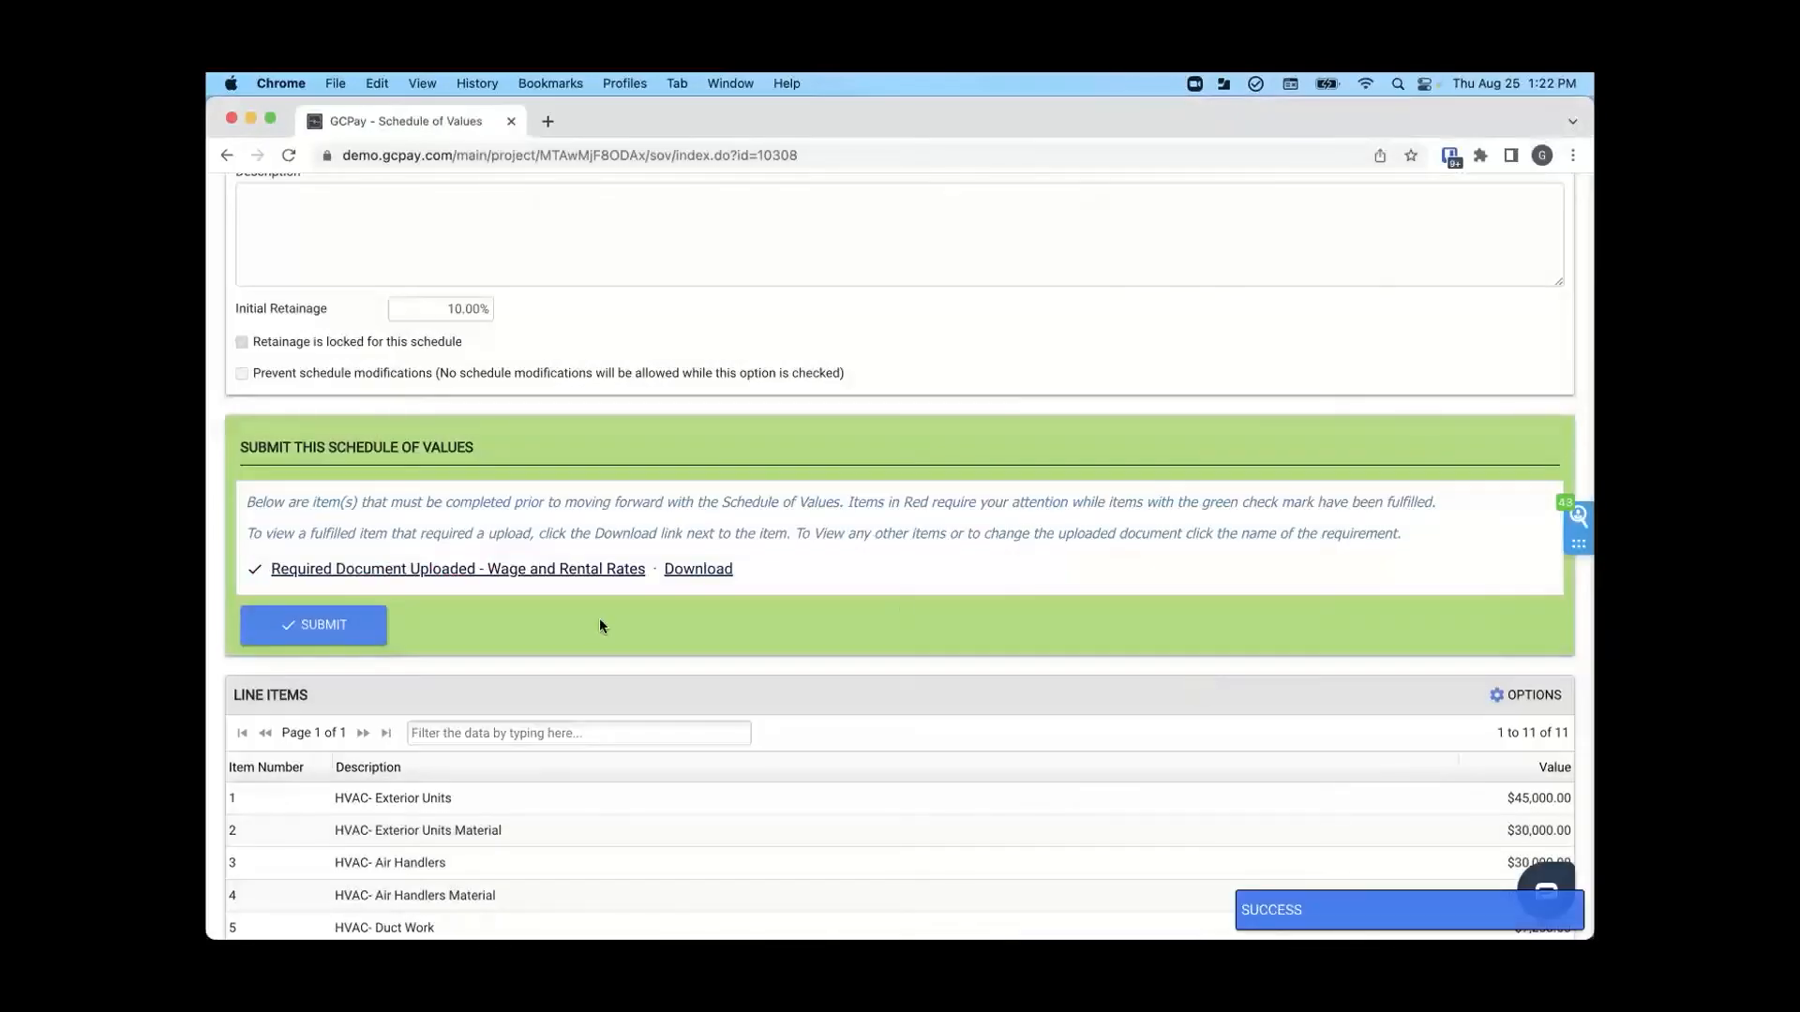
- Submit the schedule of values without a comment and check its status in the project's outbox
click(328, 624)
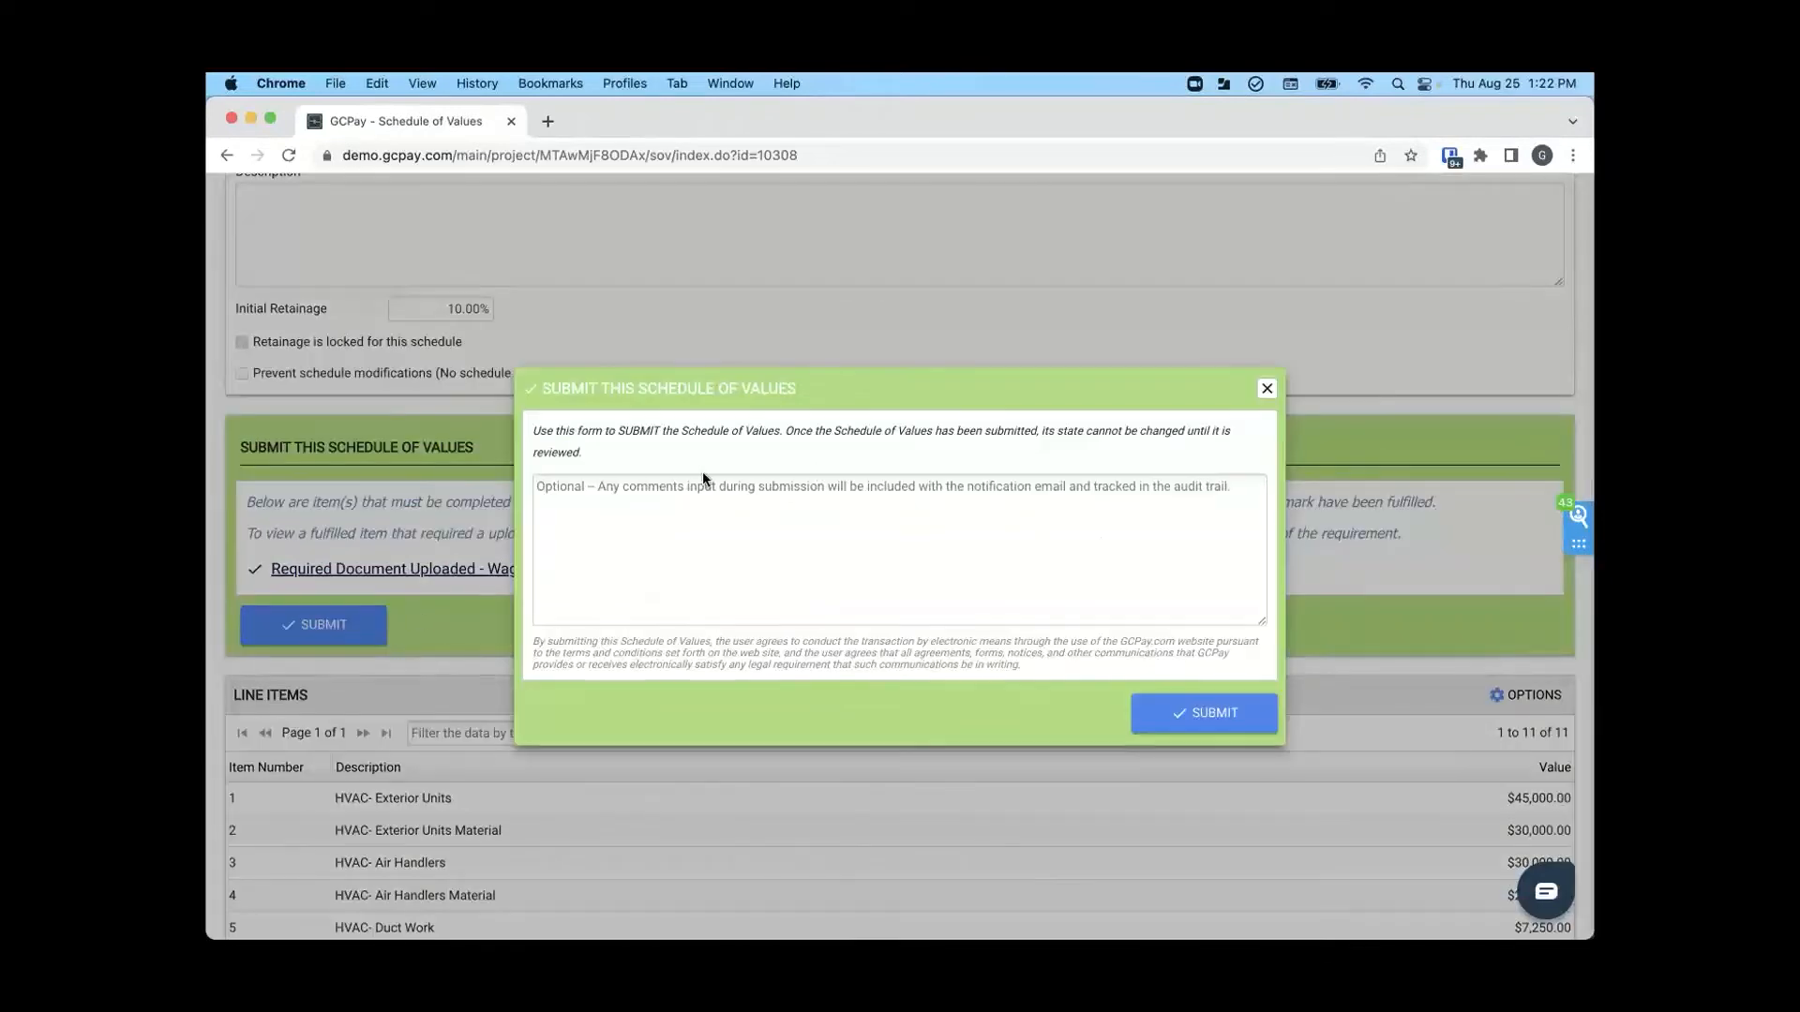
click(1209, 716)
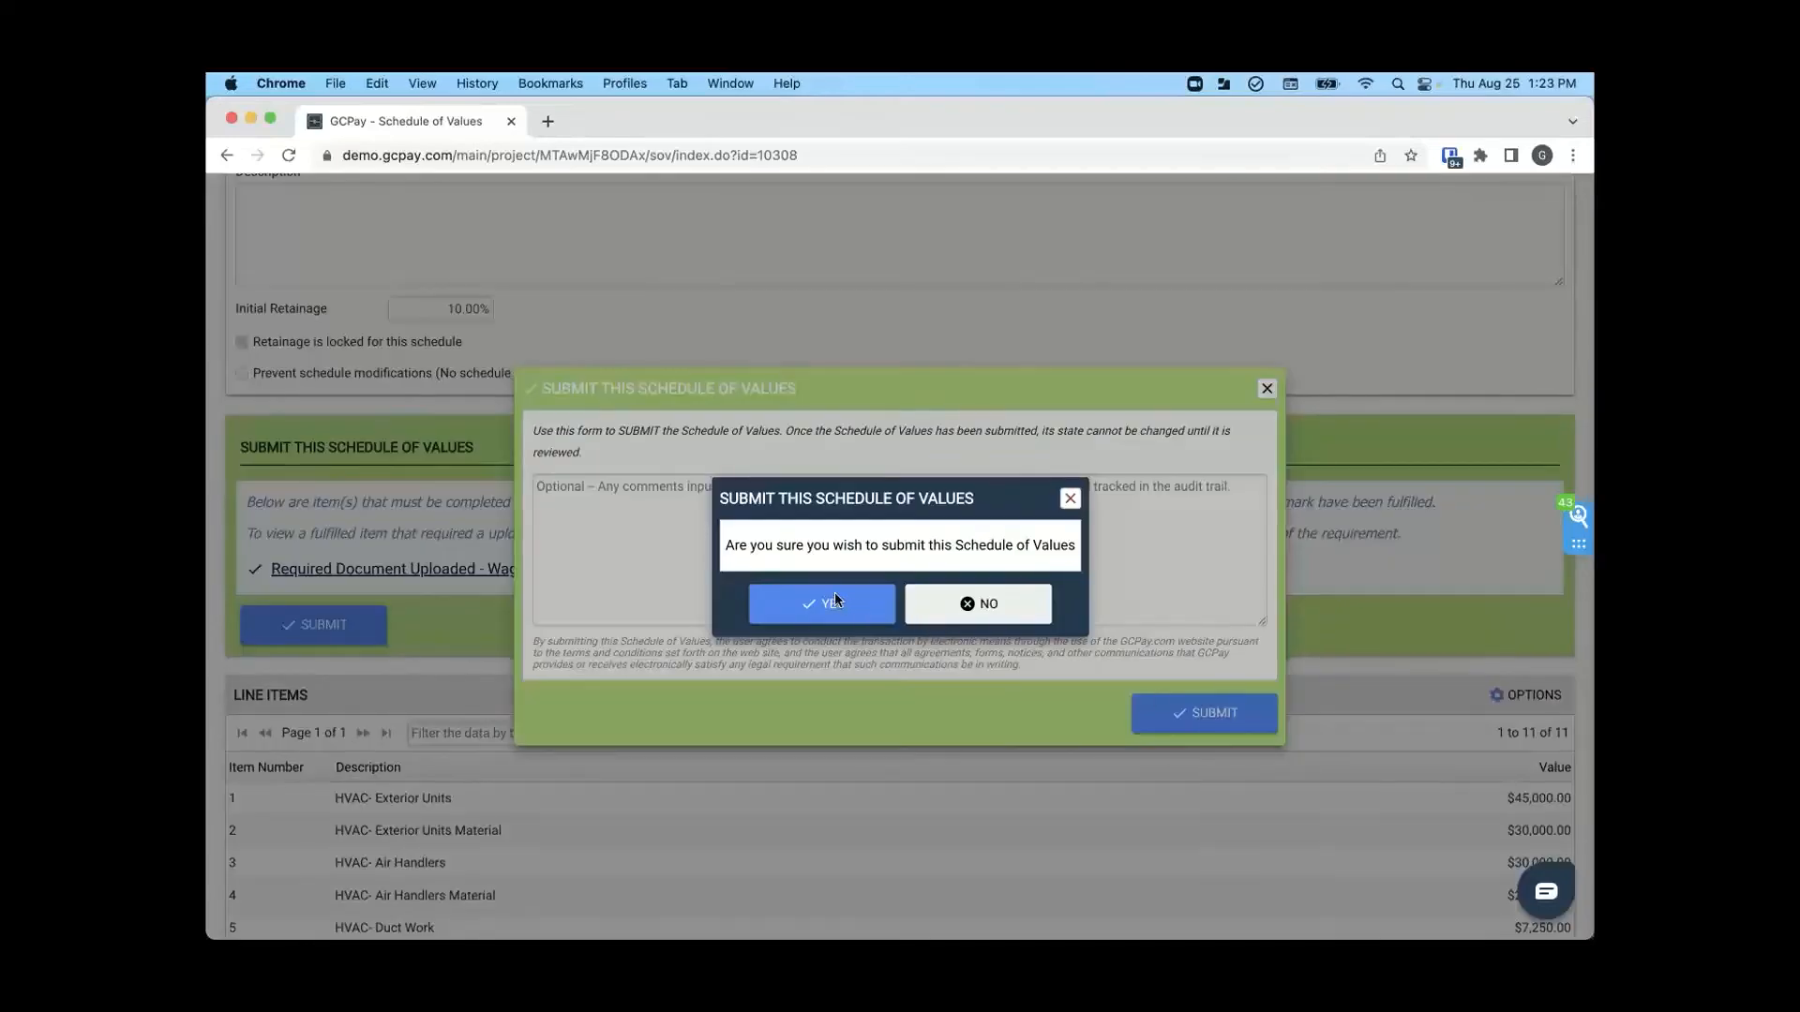
click(834, 598)
click(895, 604)
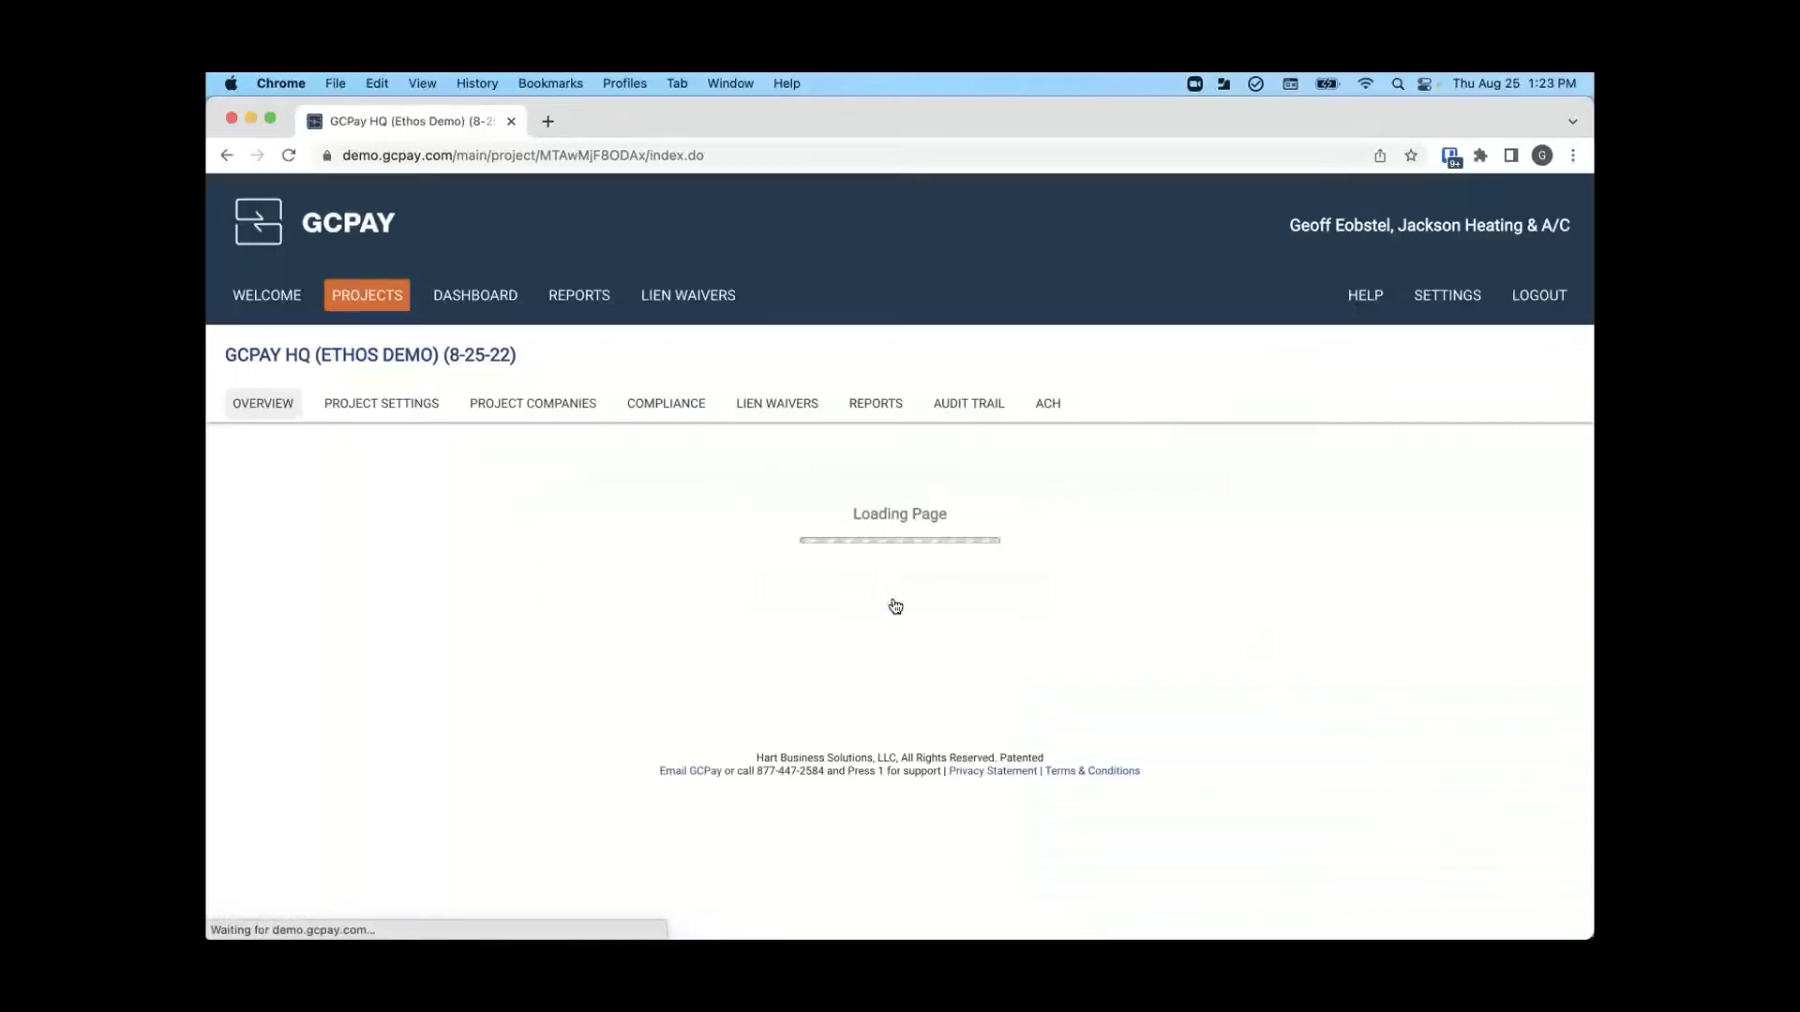
scroll(895, 606, down, 5)
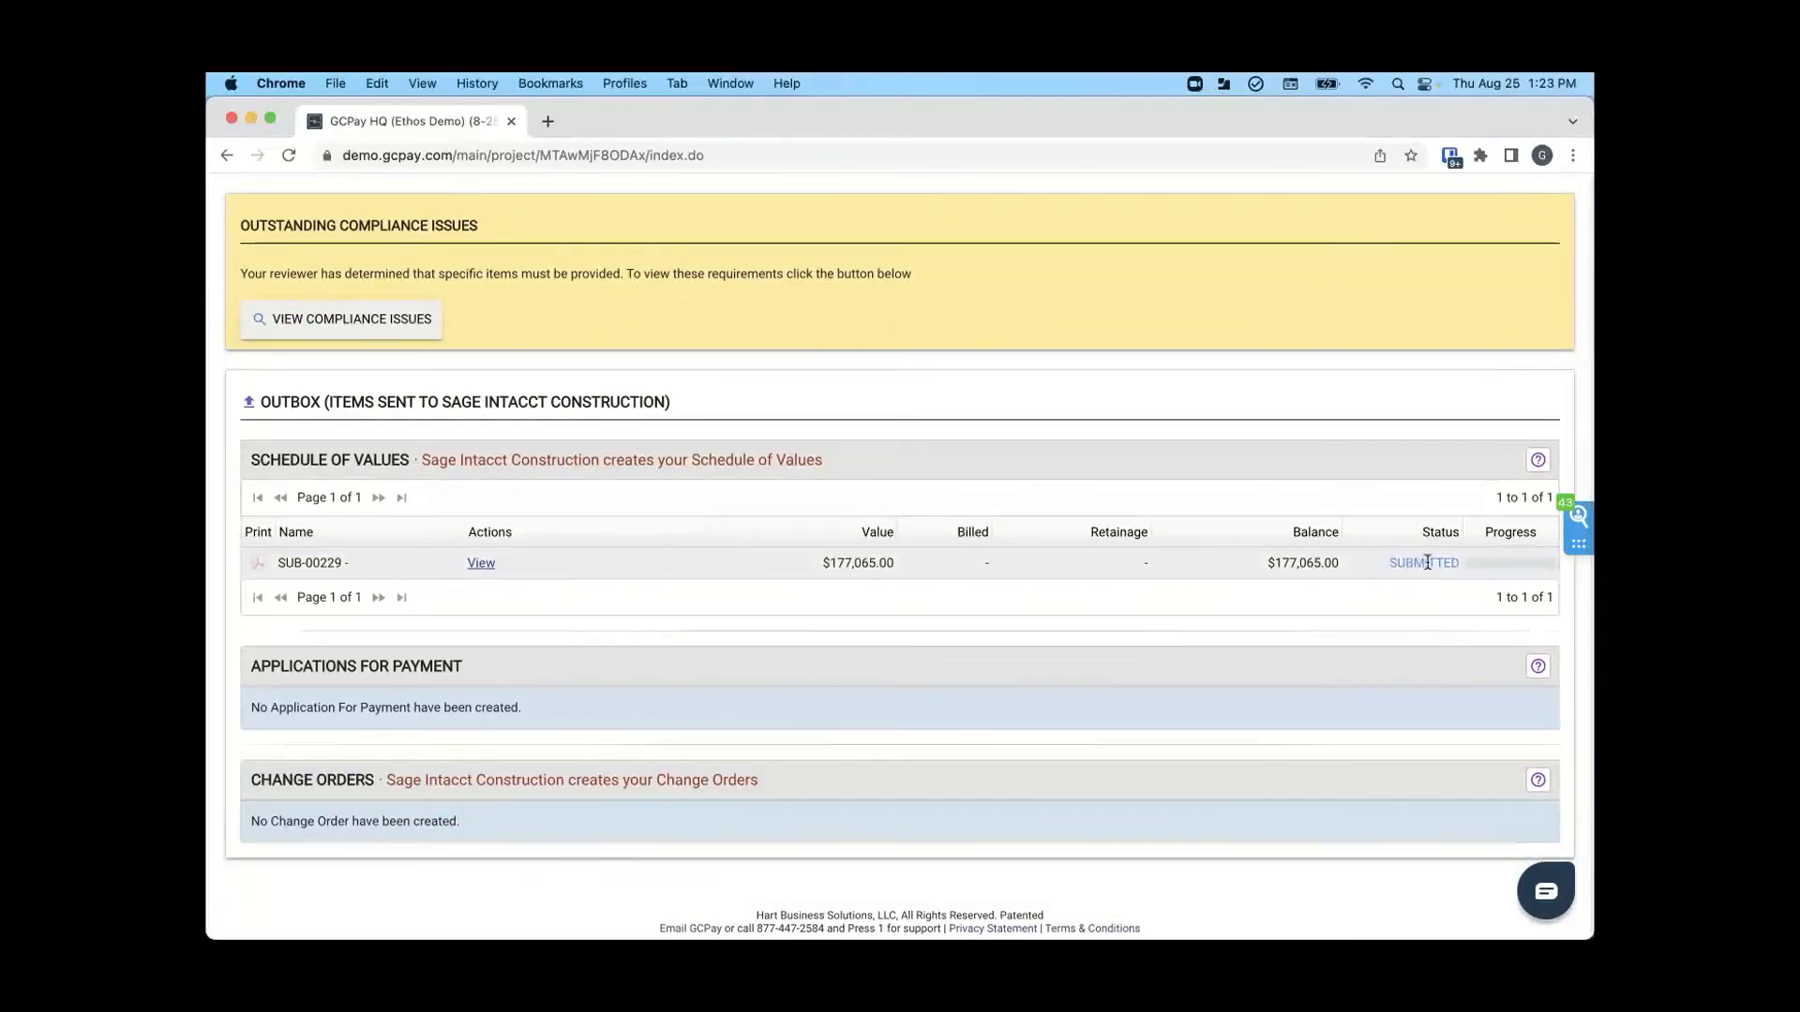
- Open the project's compliance requirements and review the insurance items requested by the reviewer
scroll(1427, 563, up, 1)
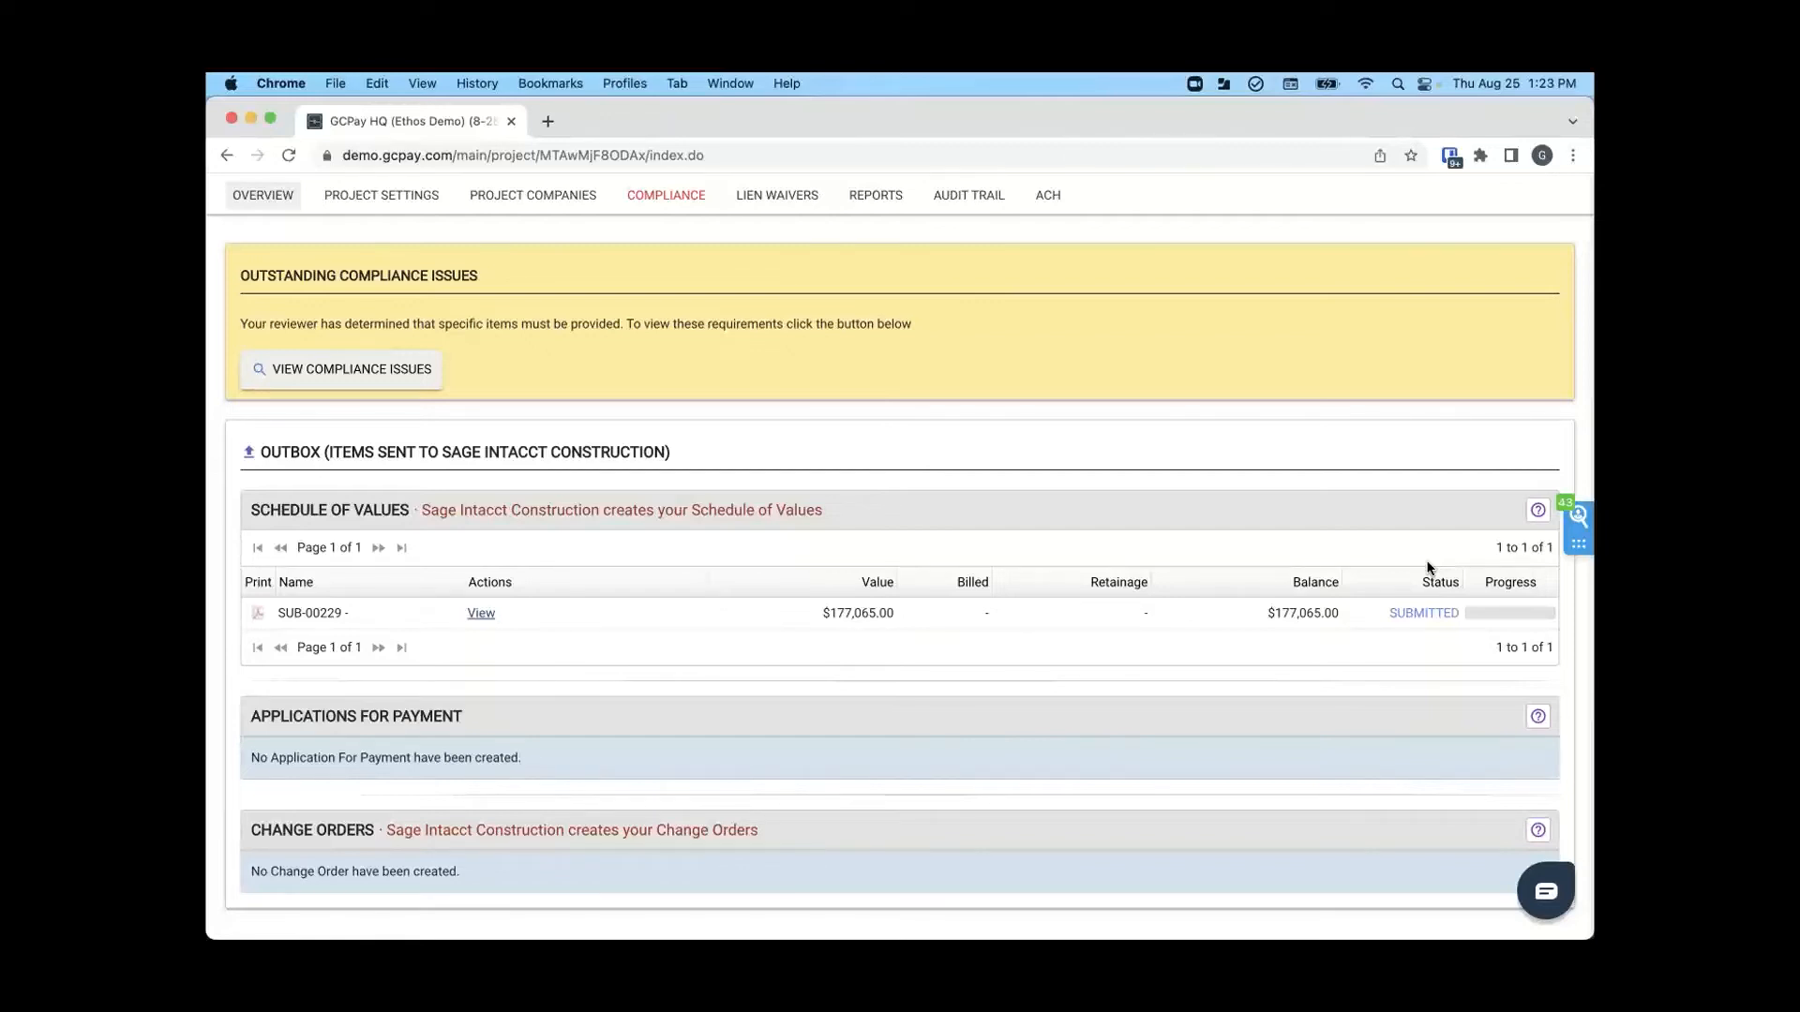
scroll(1426, 567, up, 3)
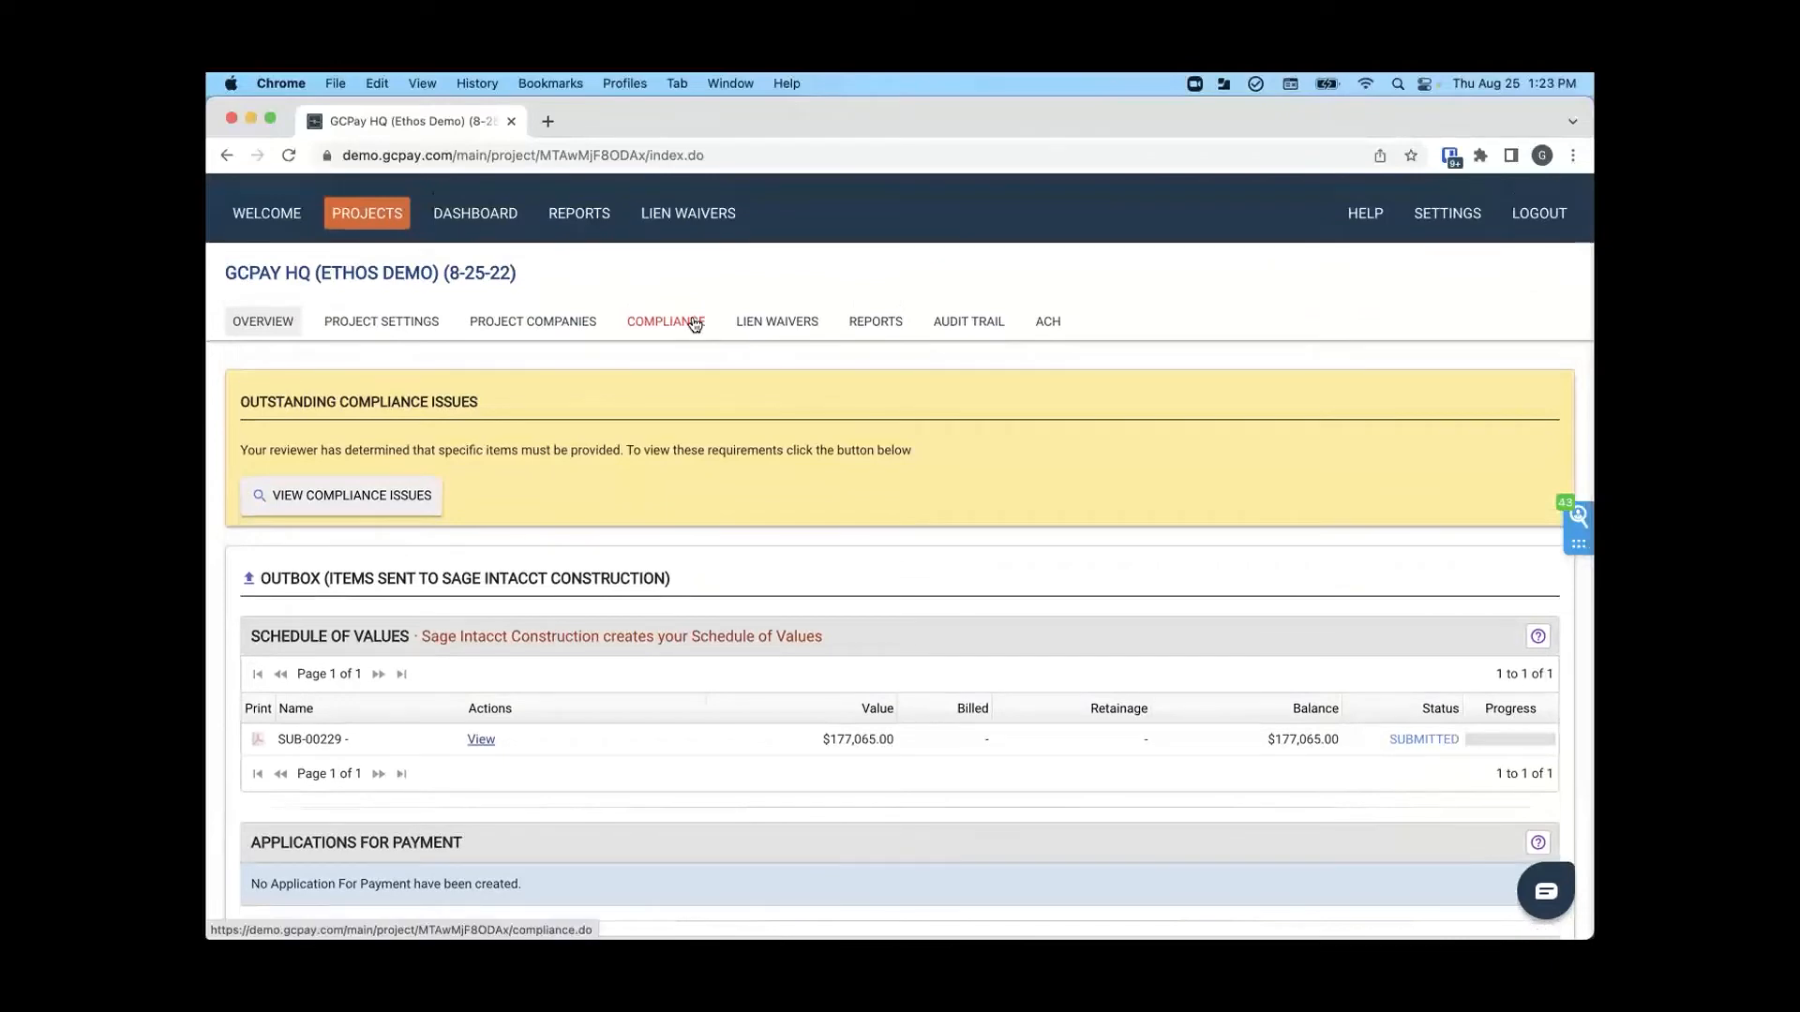
click(672, 323)
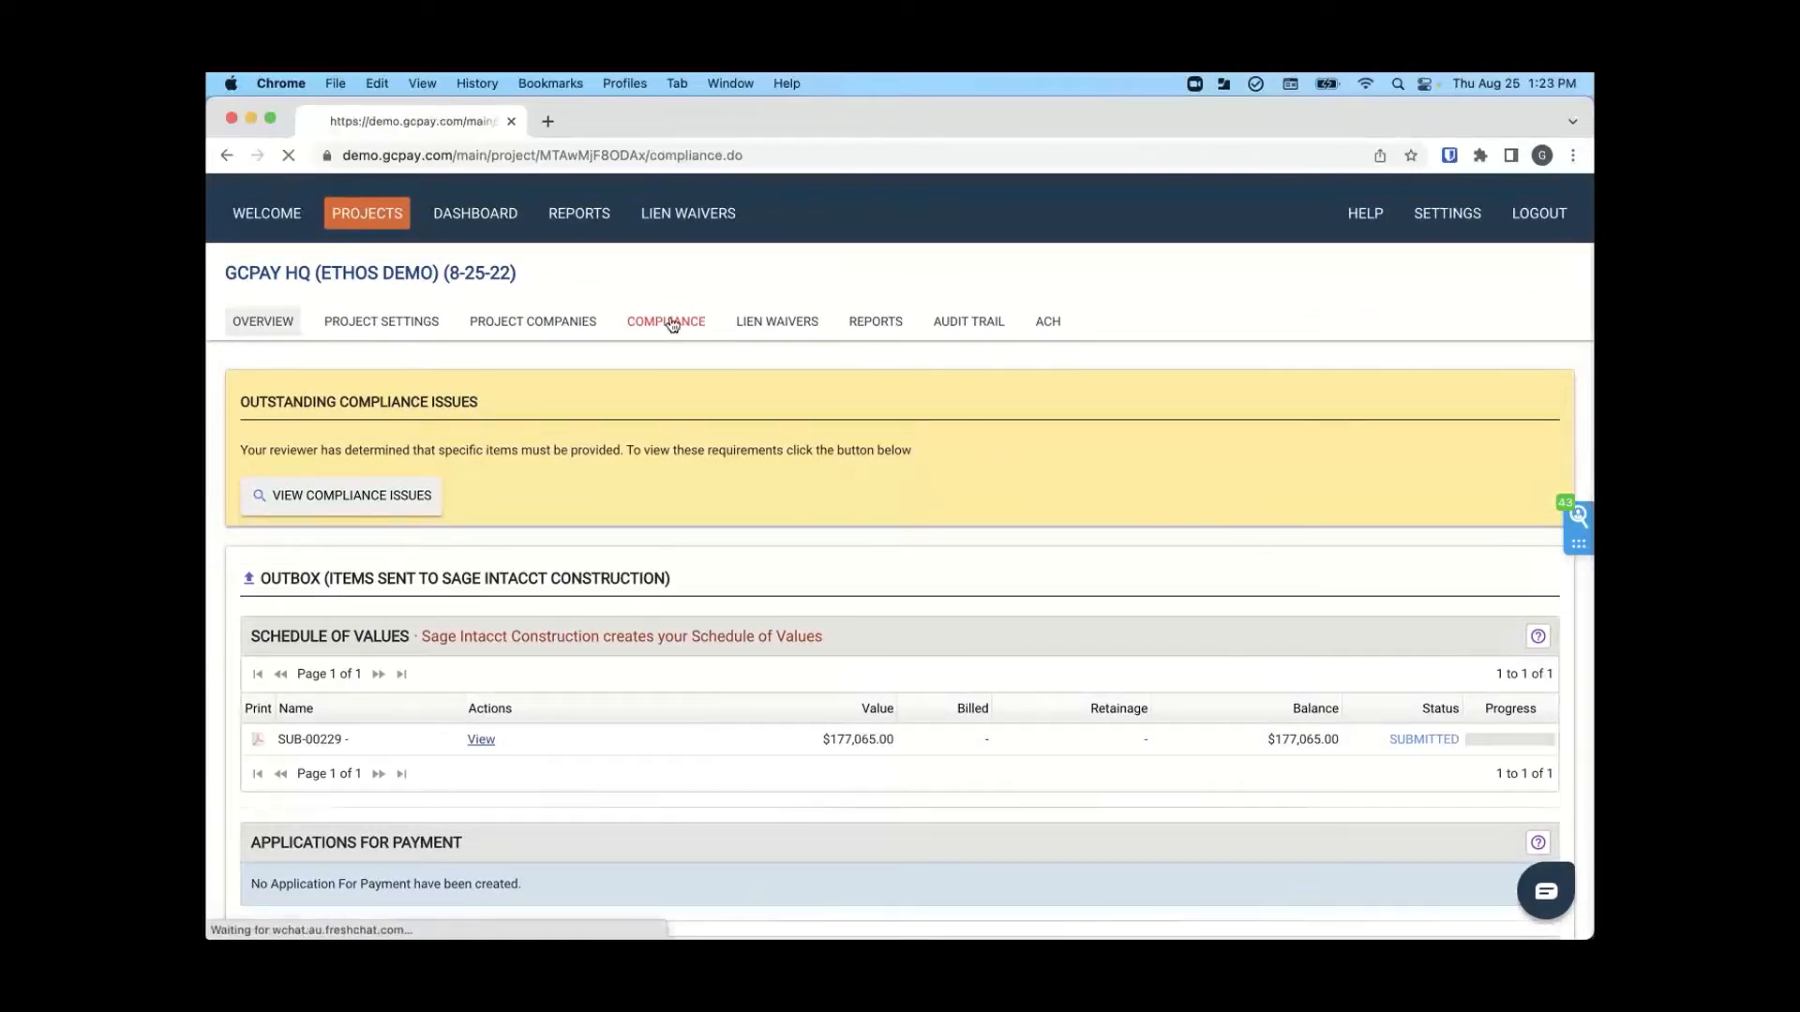
scroll(672, 324, down, 4)
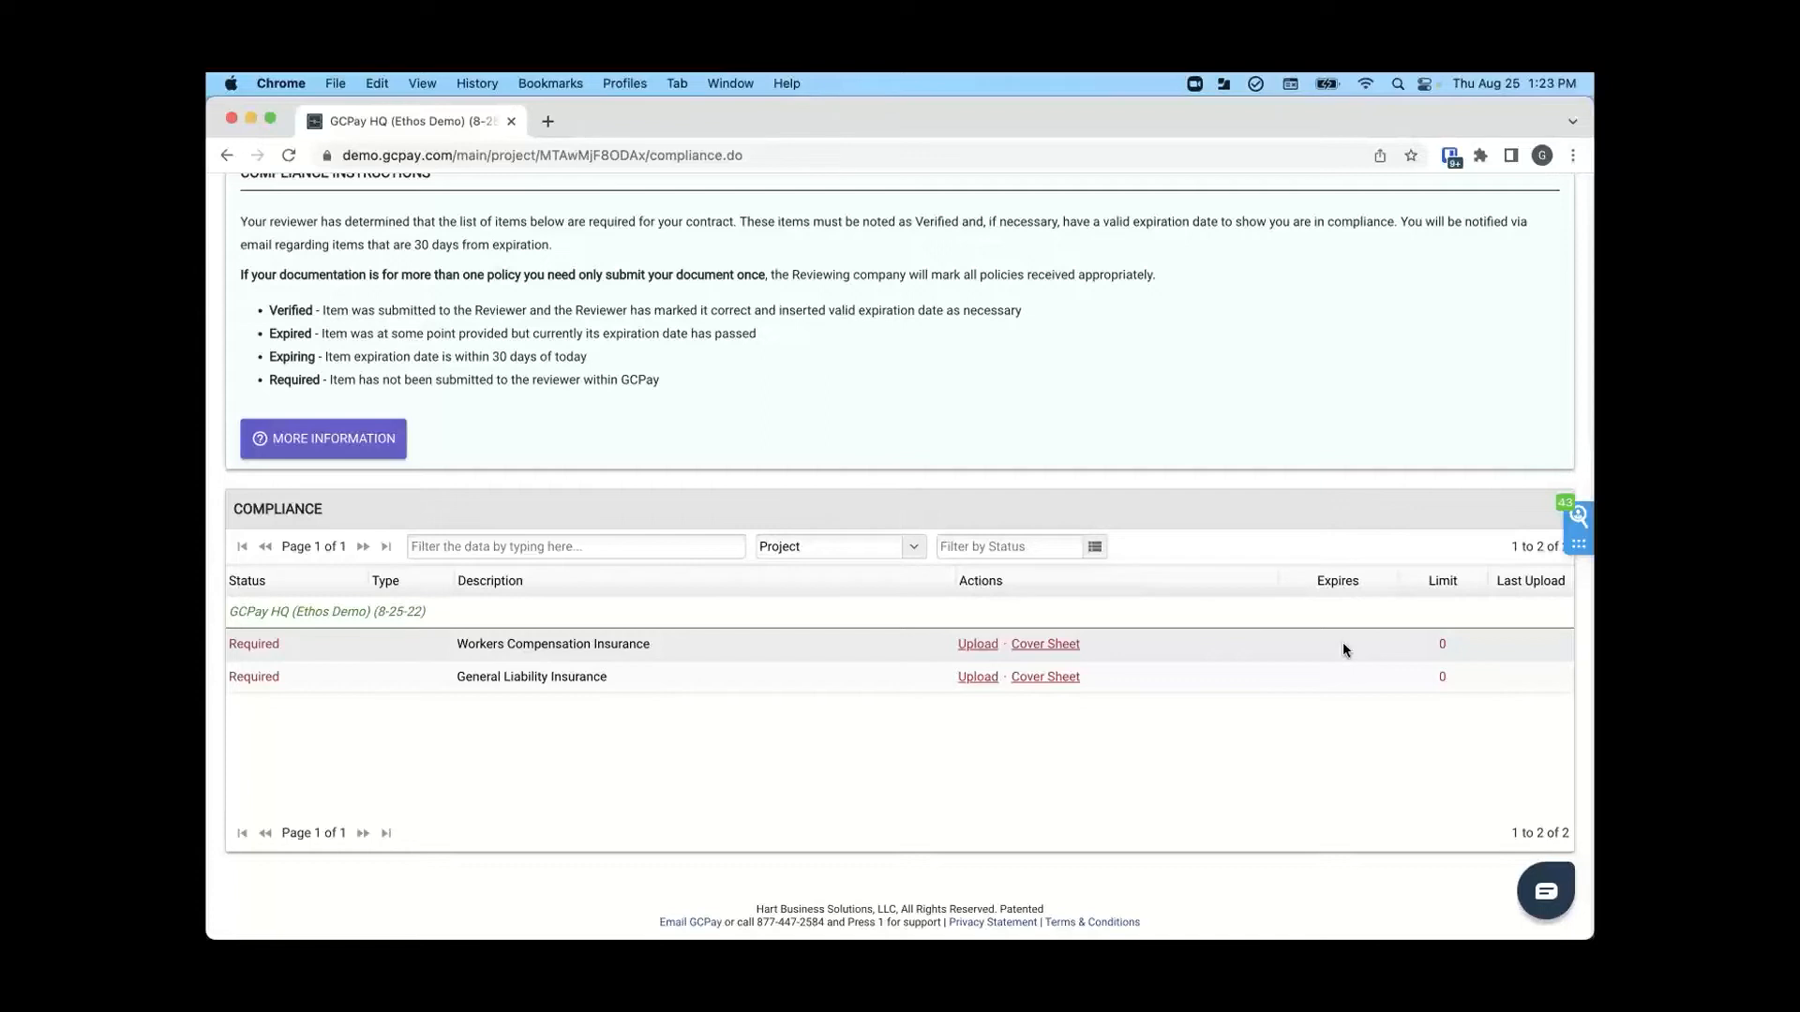
scroll(1343, 643, up, 1)
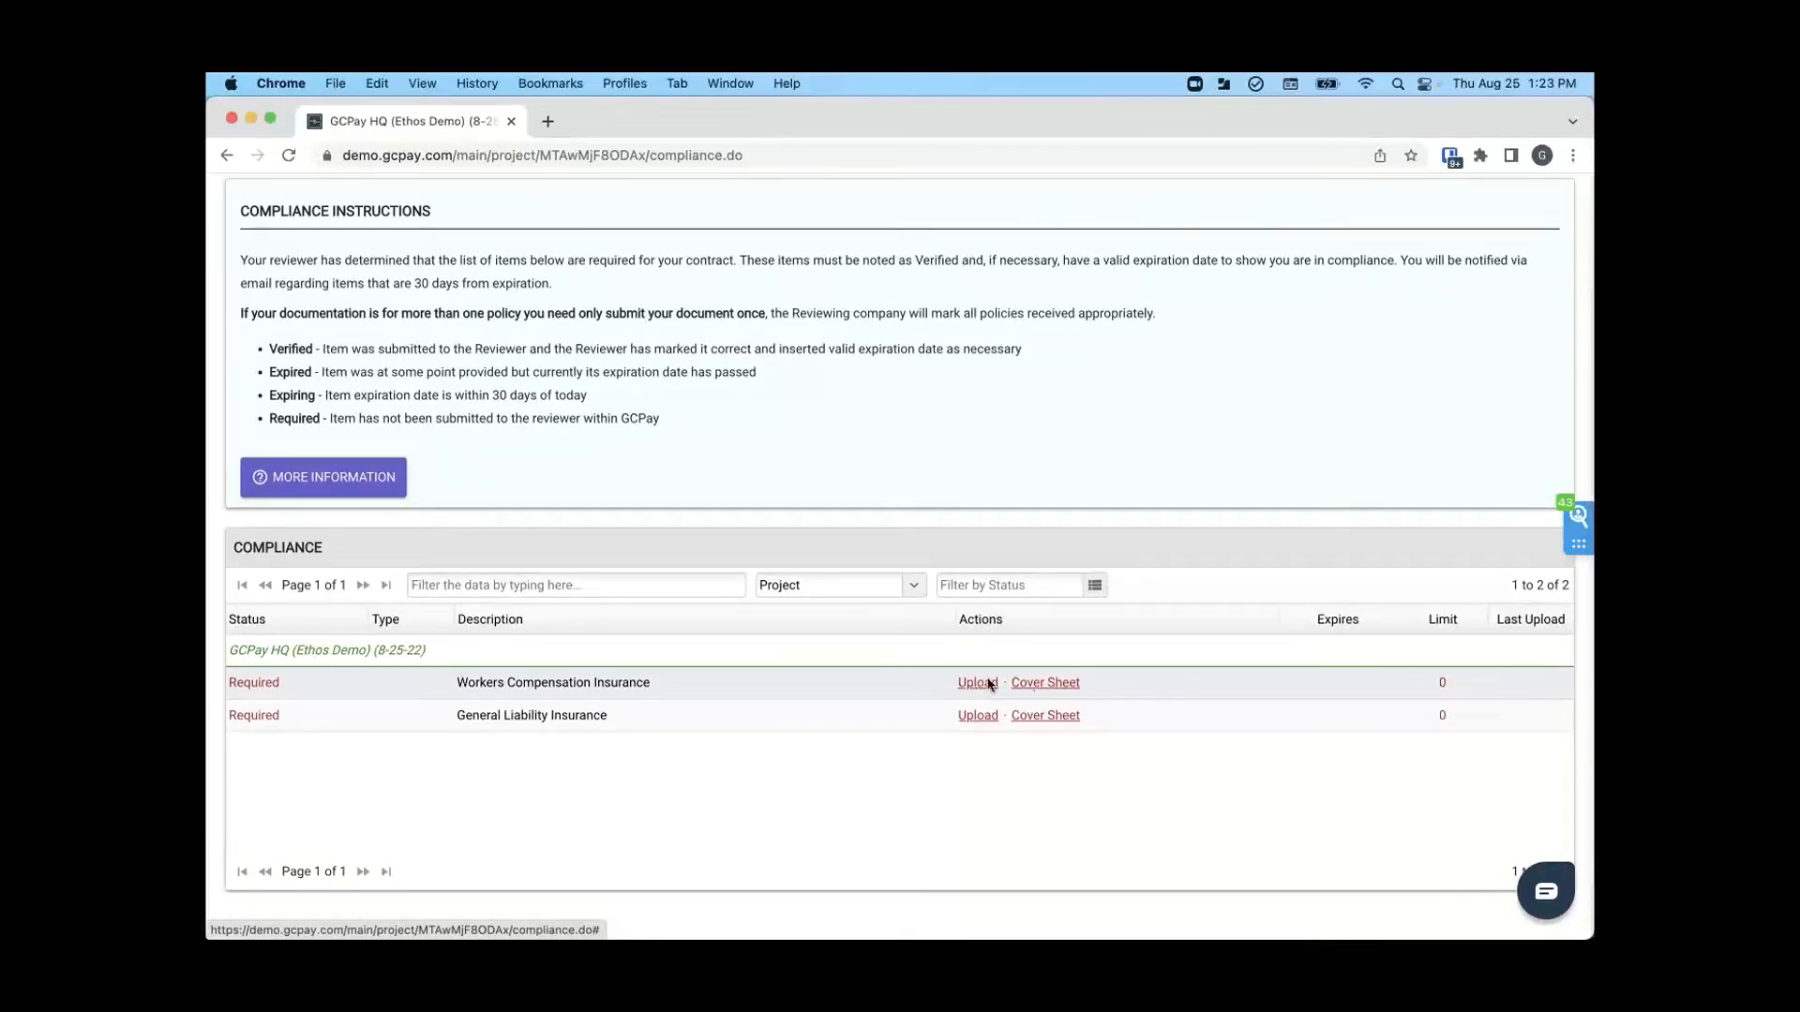
- Download the compliance cover sheet for Workers Compensation Insurance, view the PDF and close it
click(1068, 687)
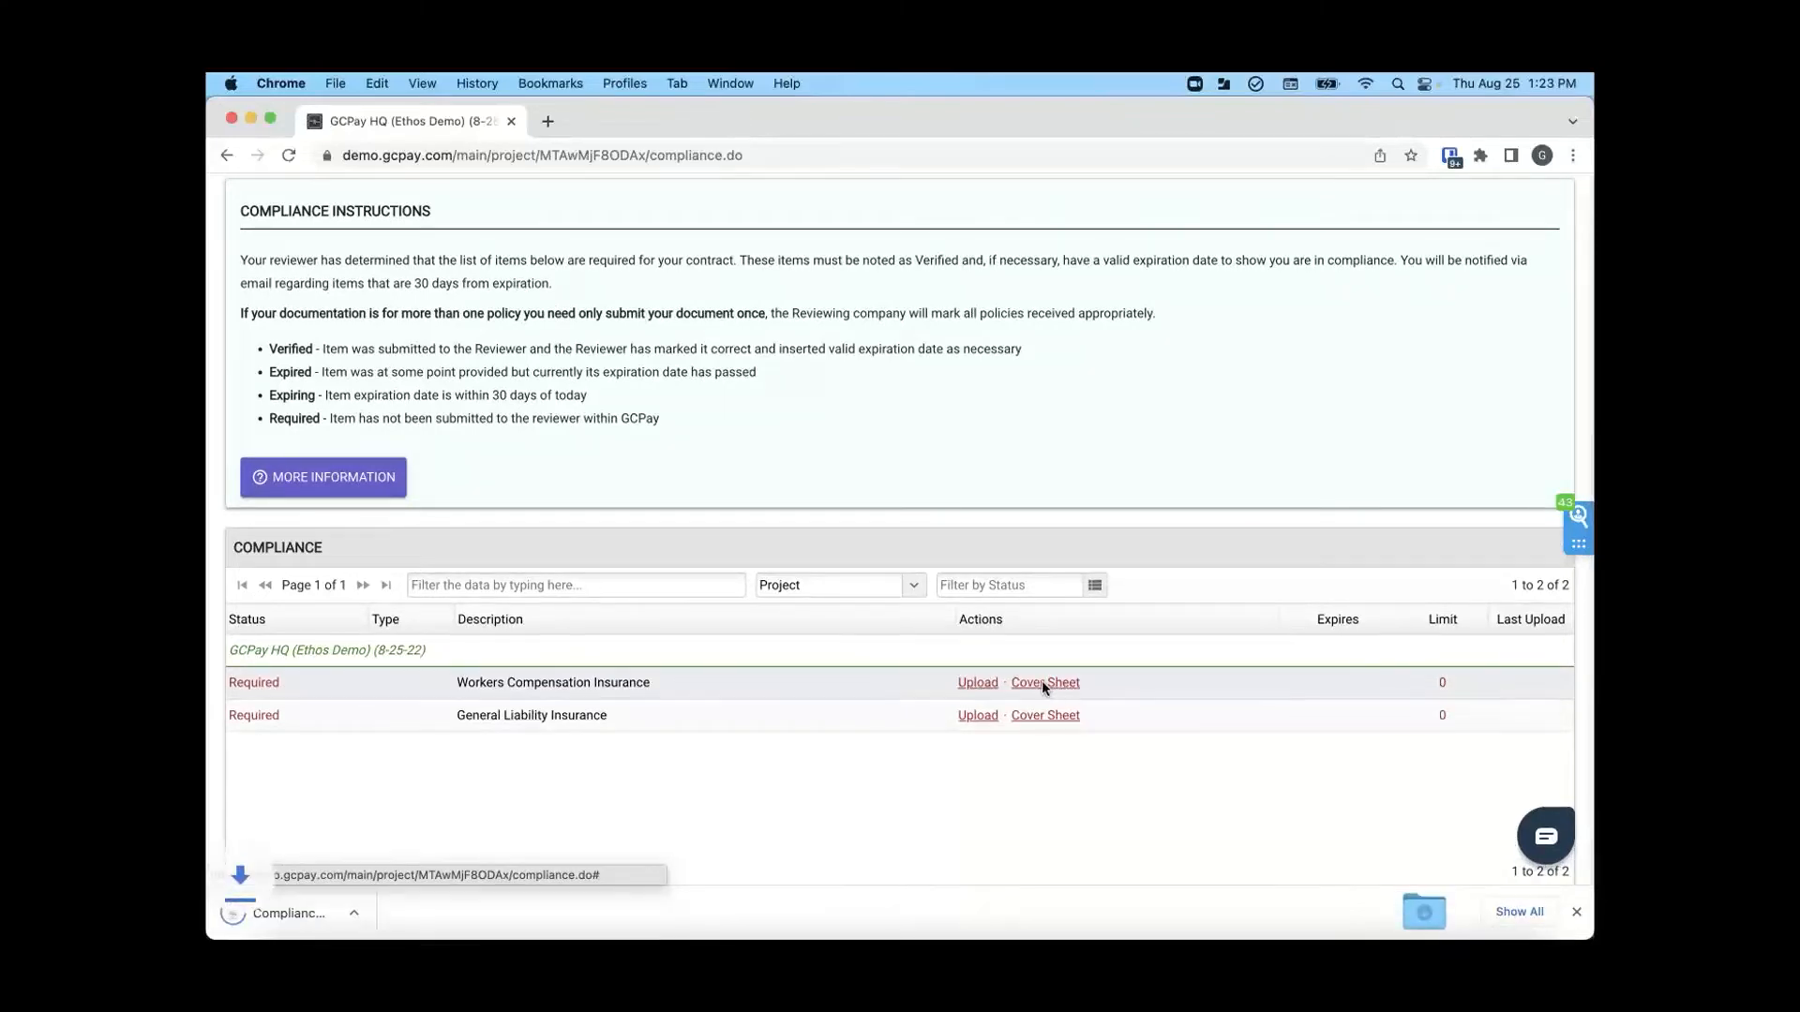
click(310, 920)
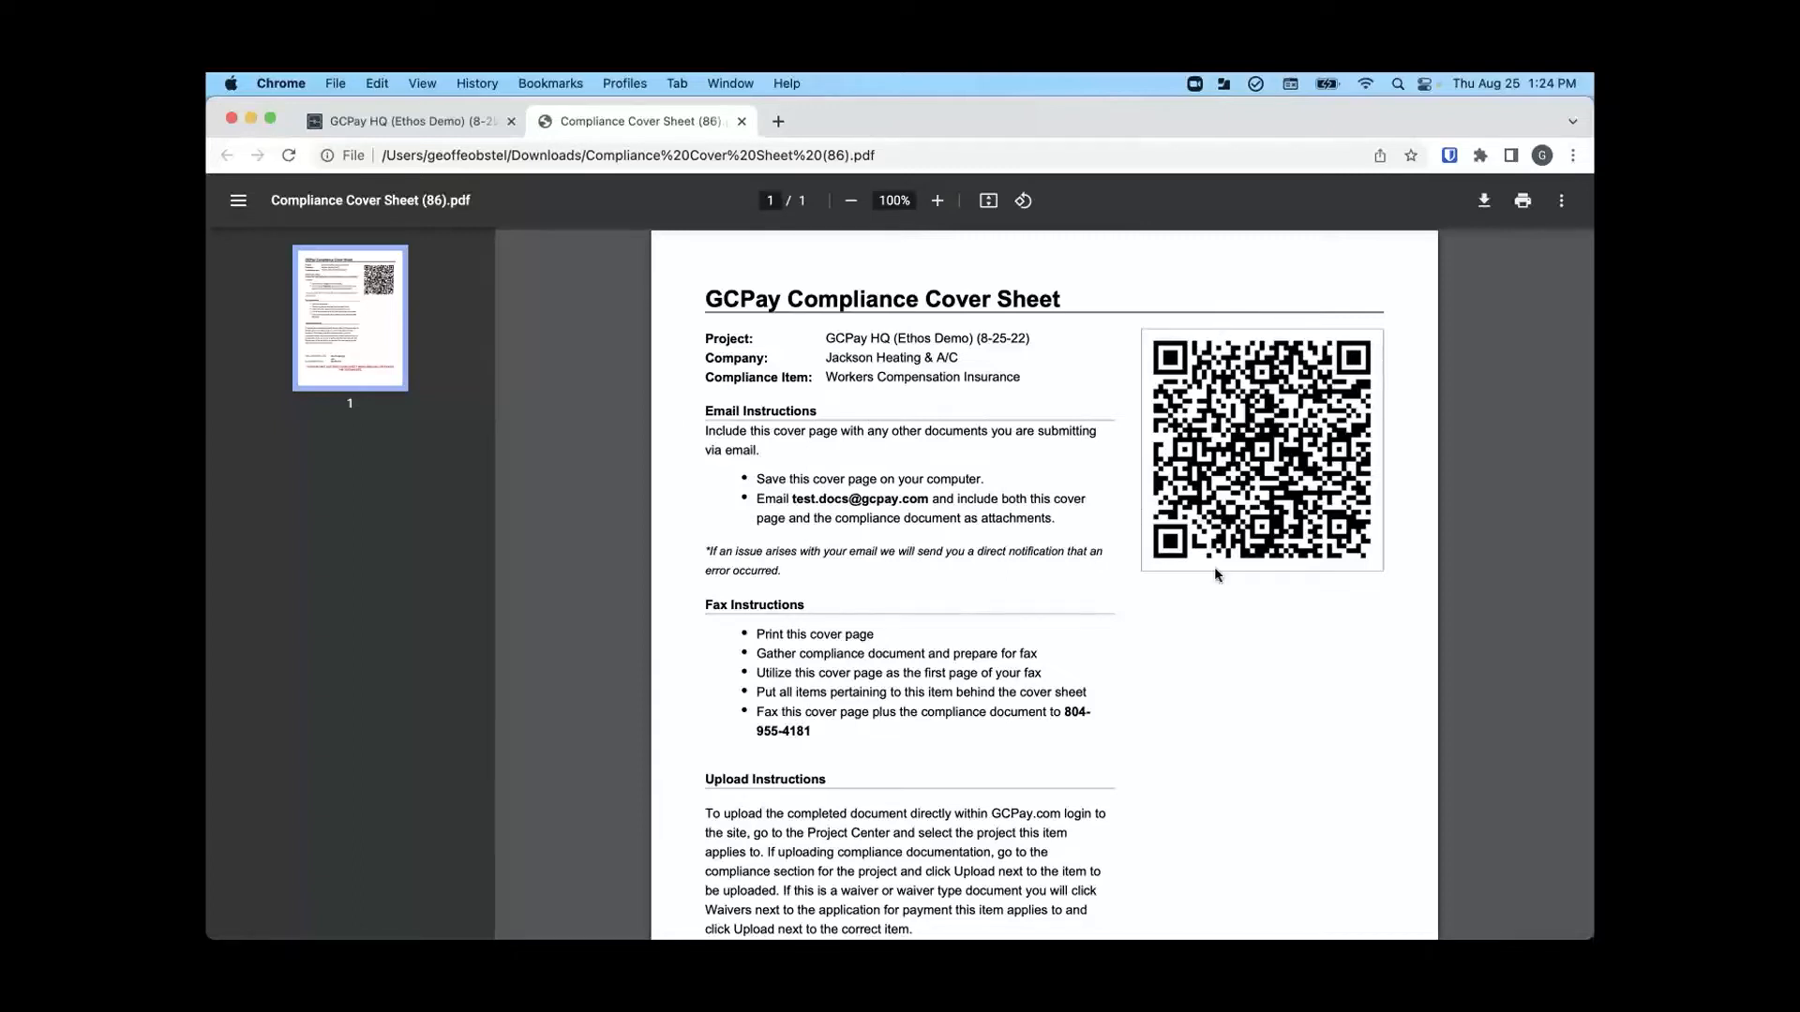
click(417, 123)
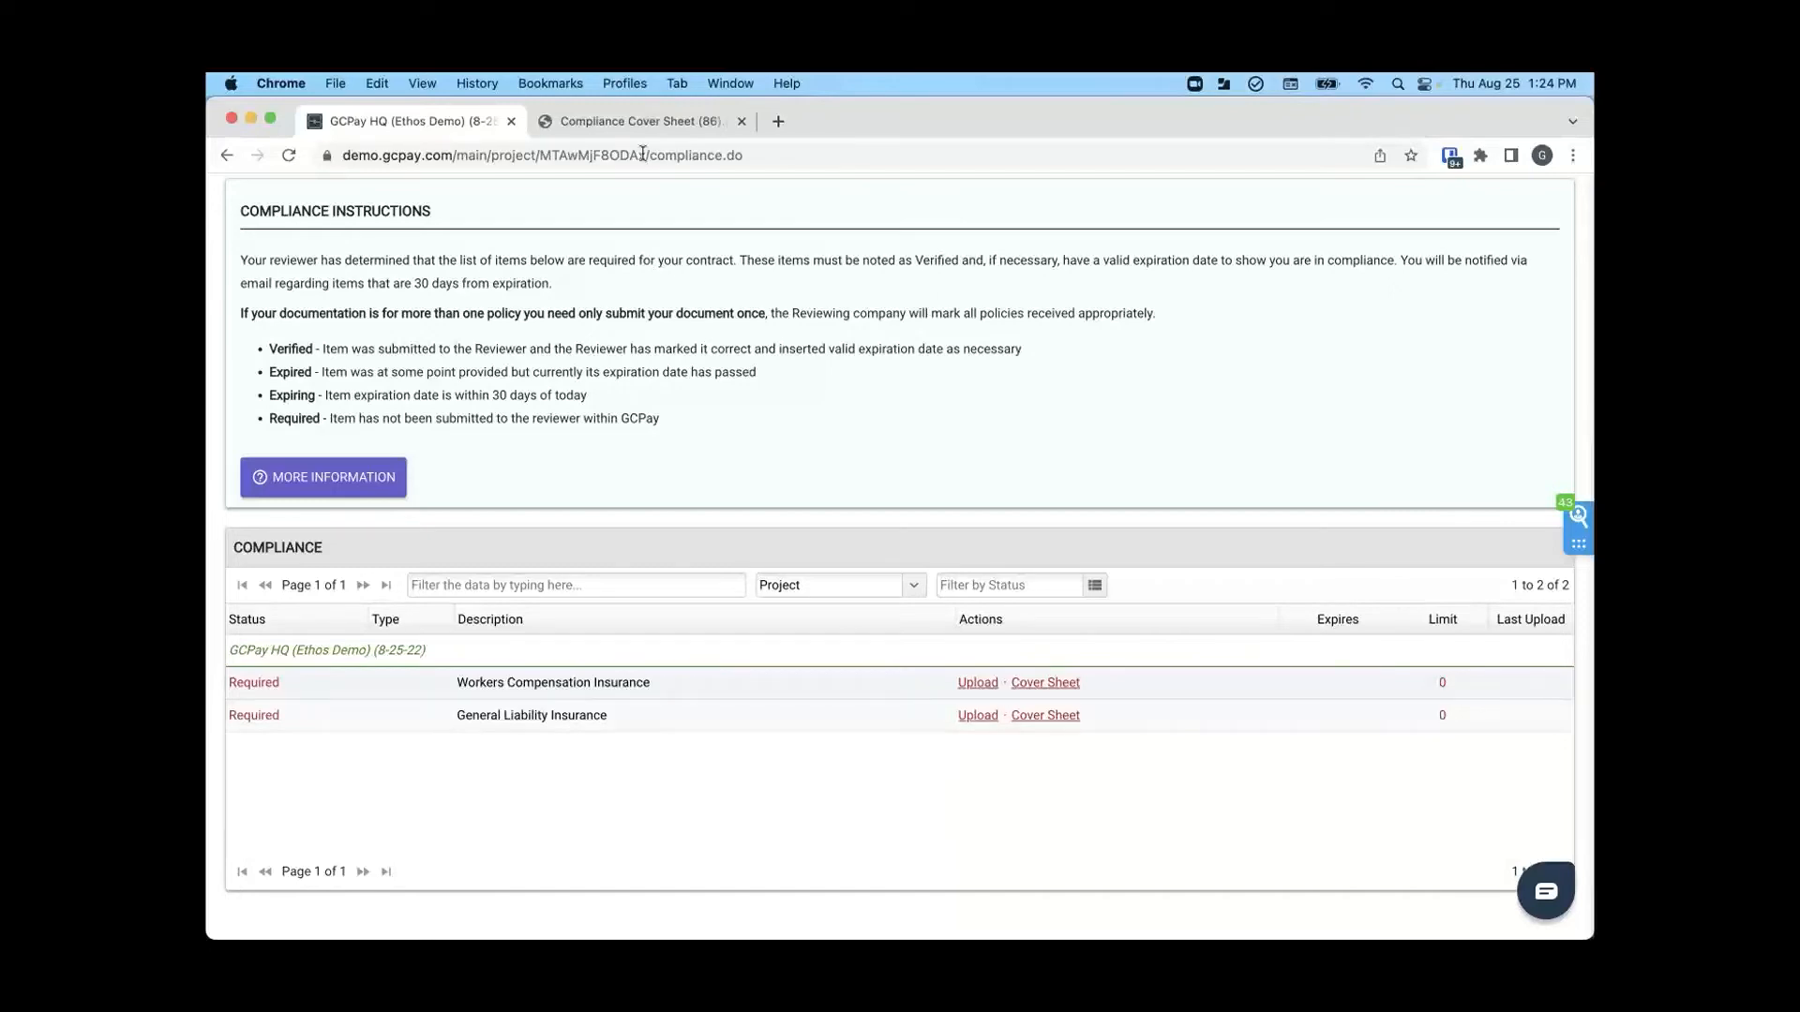
click(627, 125)
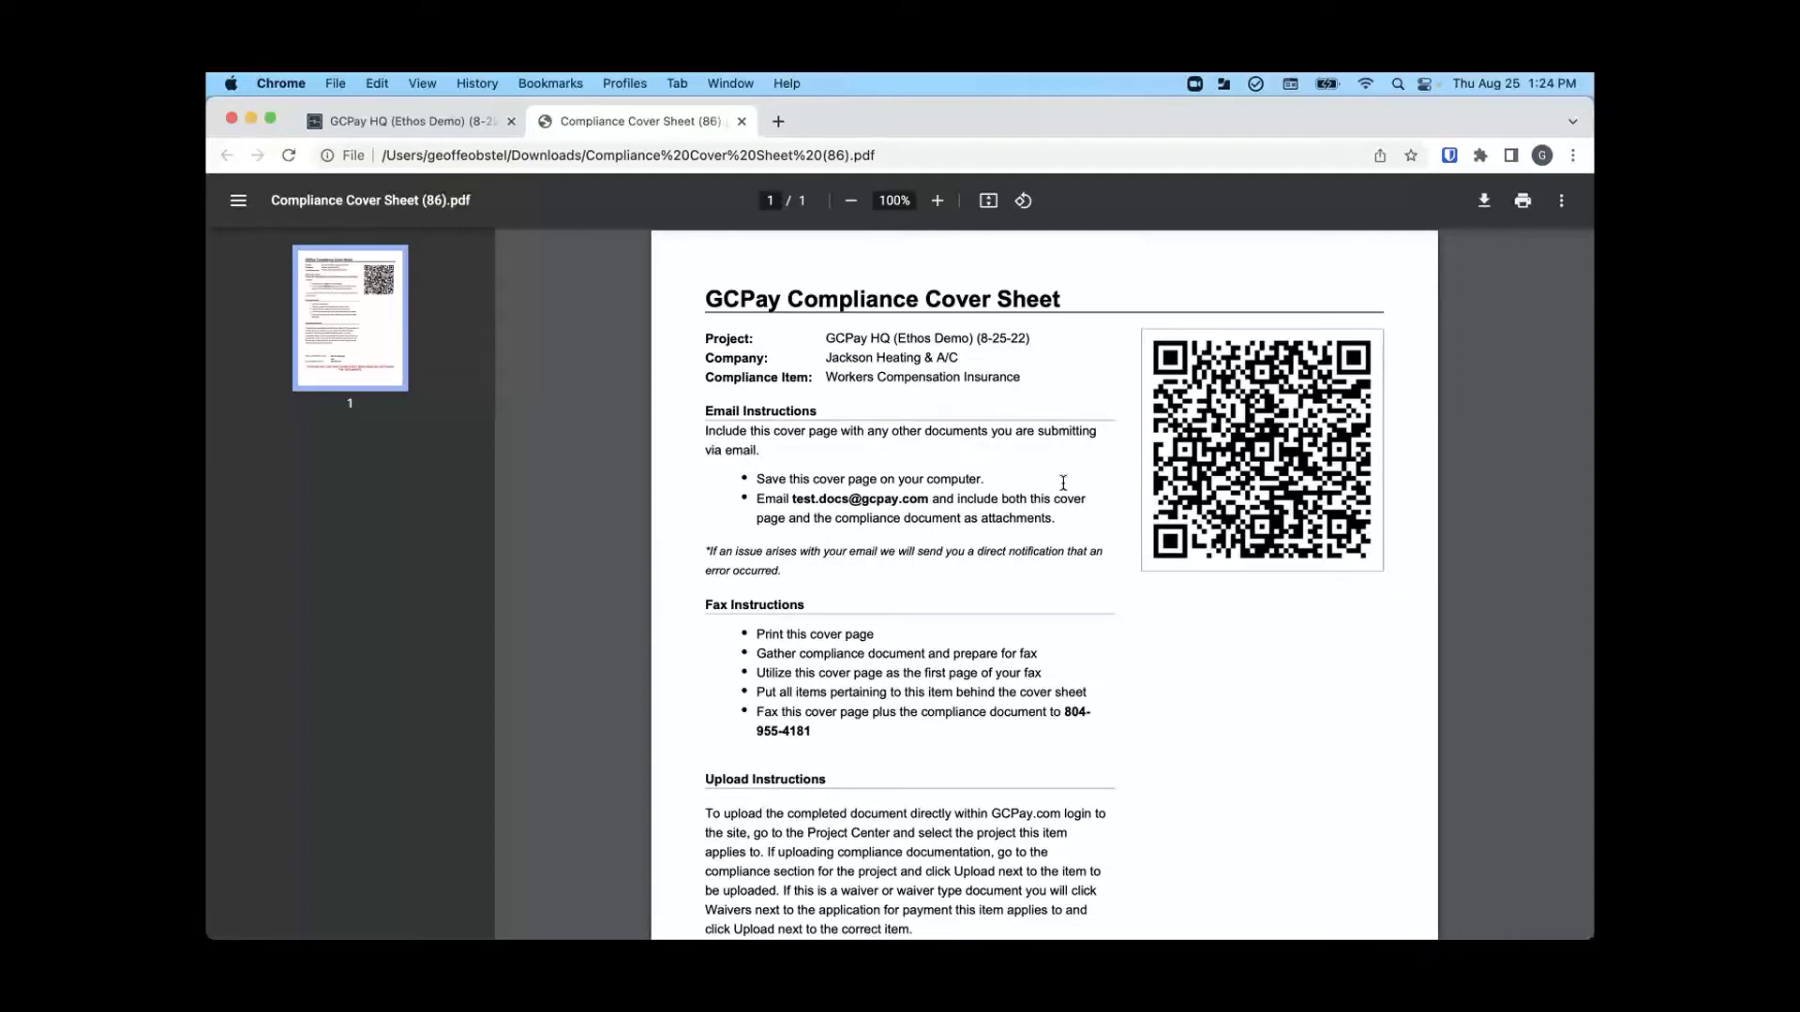
click(741, 122)
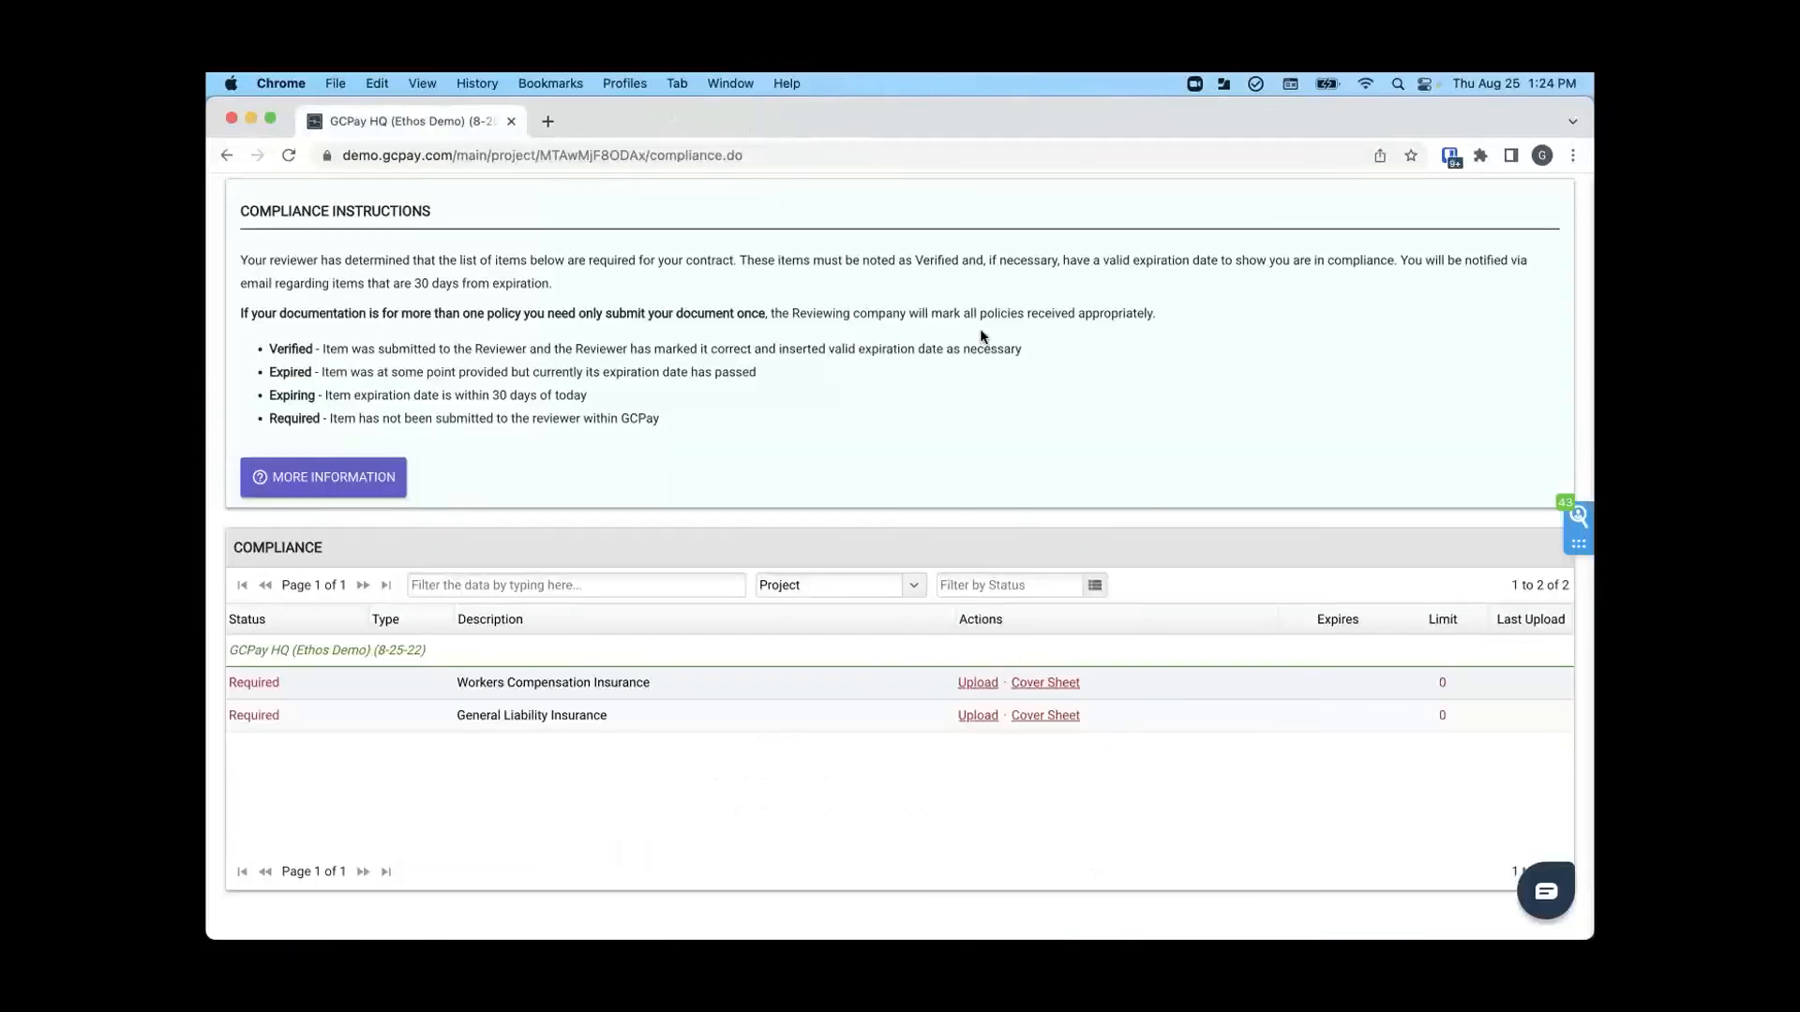
- Log out of the subcontractor account and log in with the saved Sage Intacct credentials
scroll(981, 333, up, 3)
click(1540, 297)
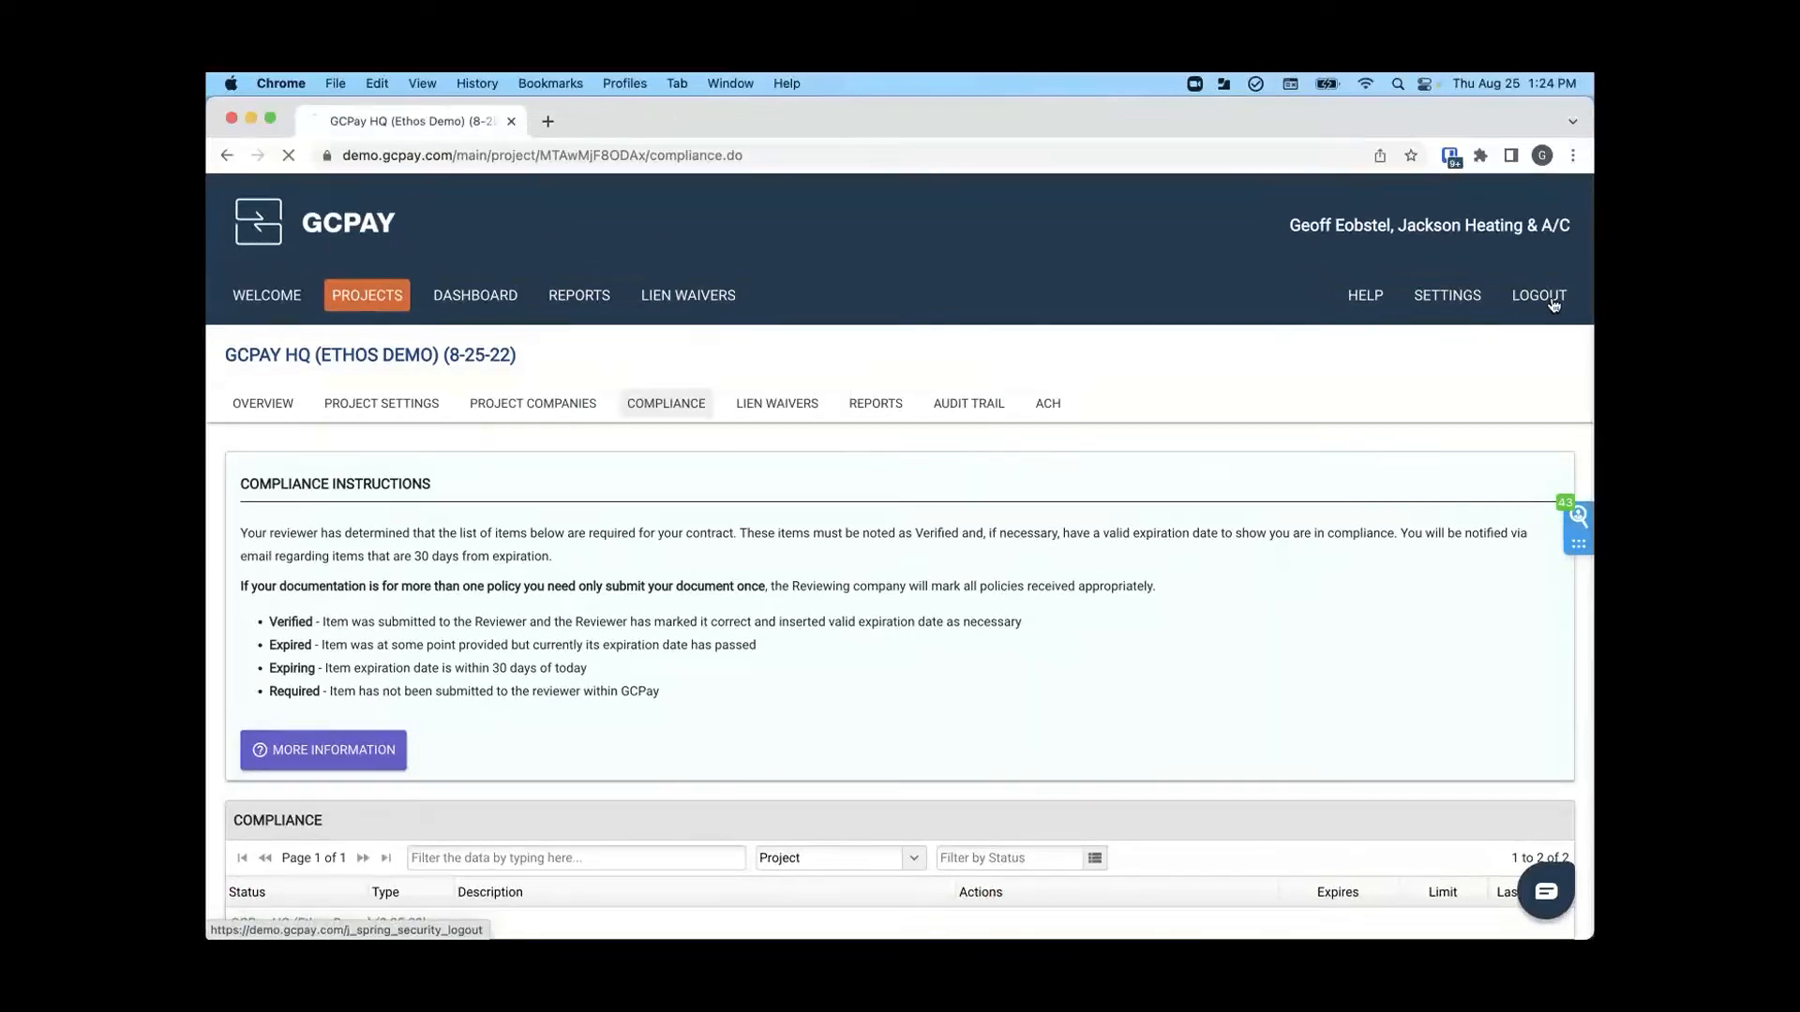
click(986, 427)
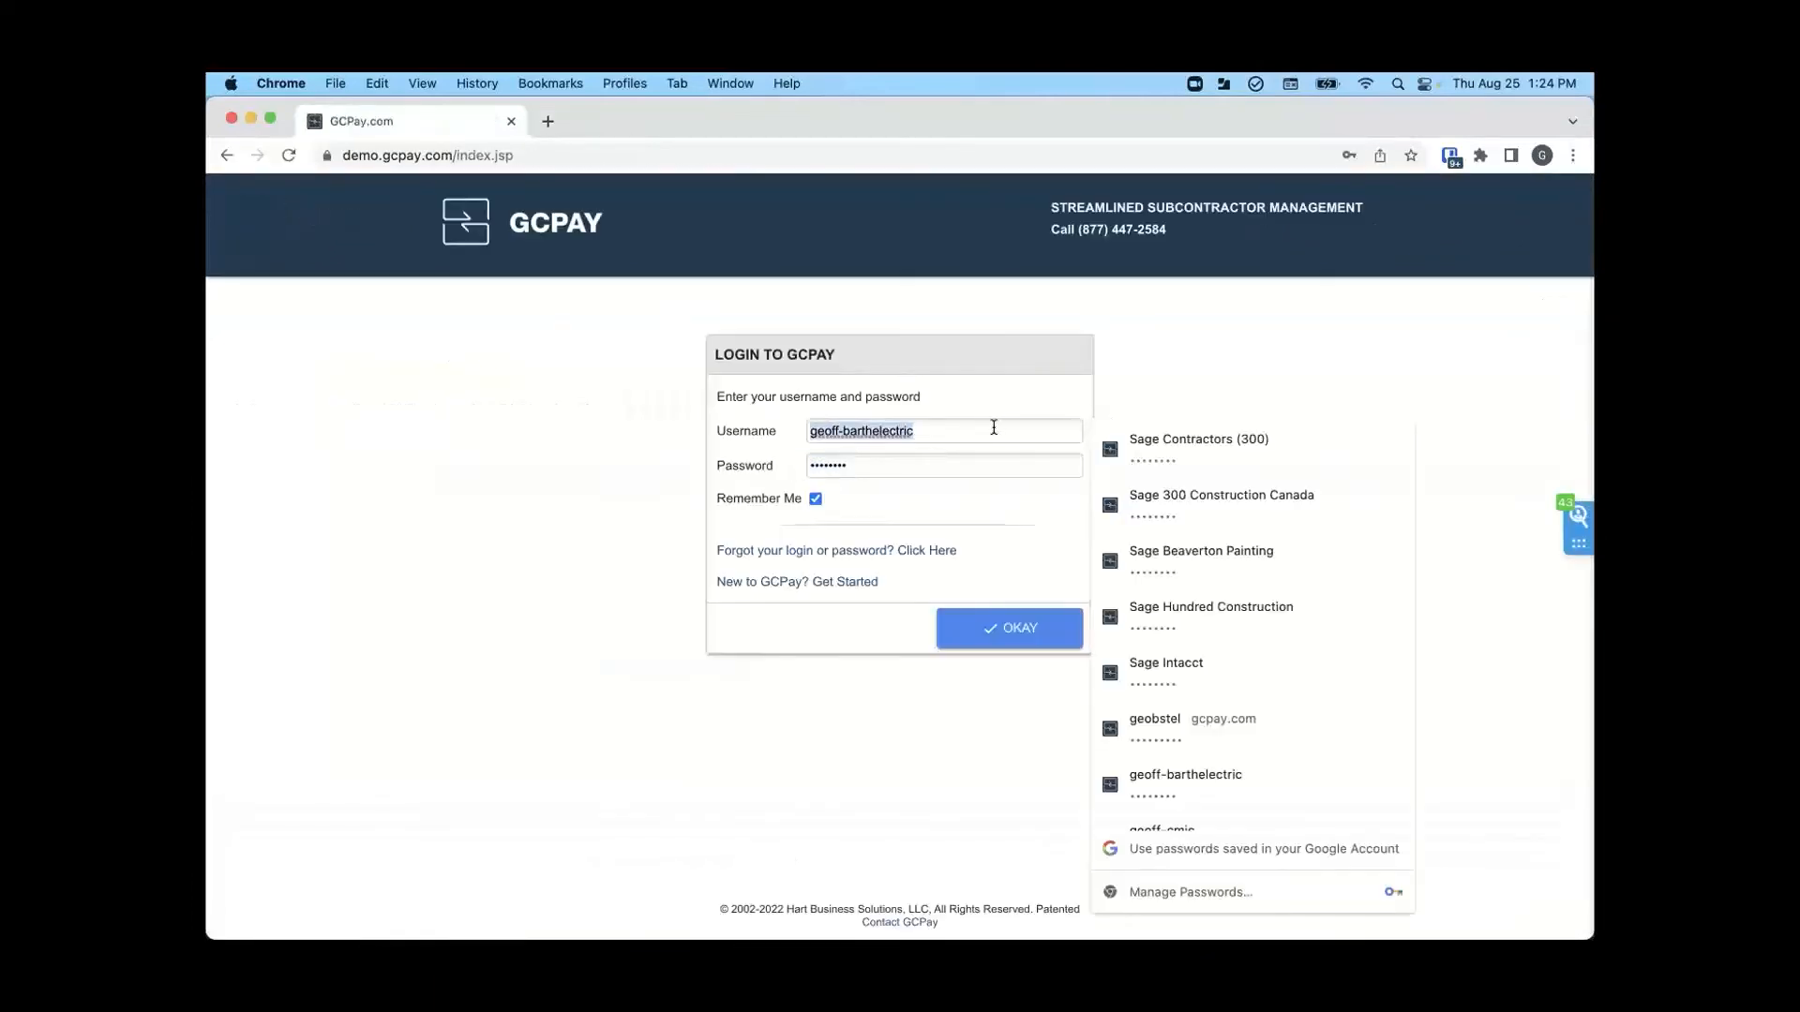
click(1167, 665)
click(1031, 635)
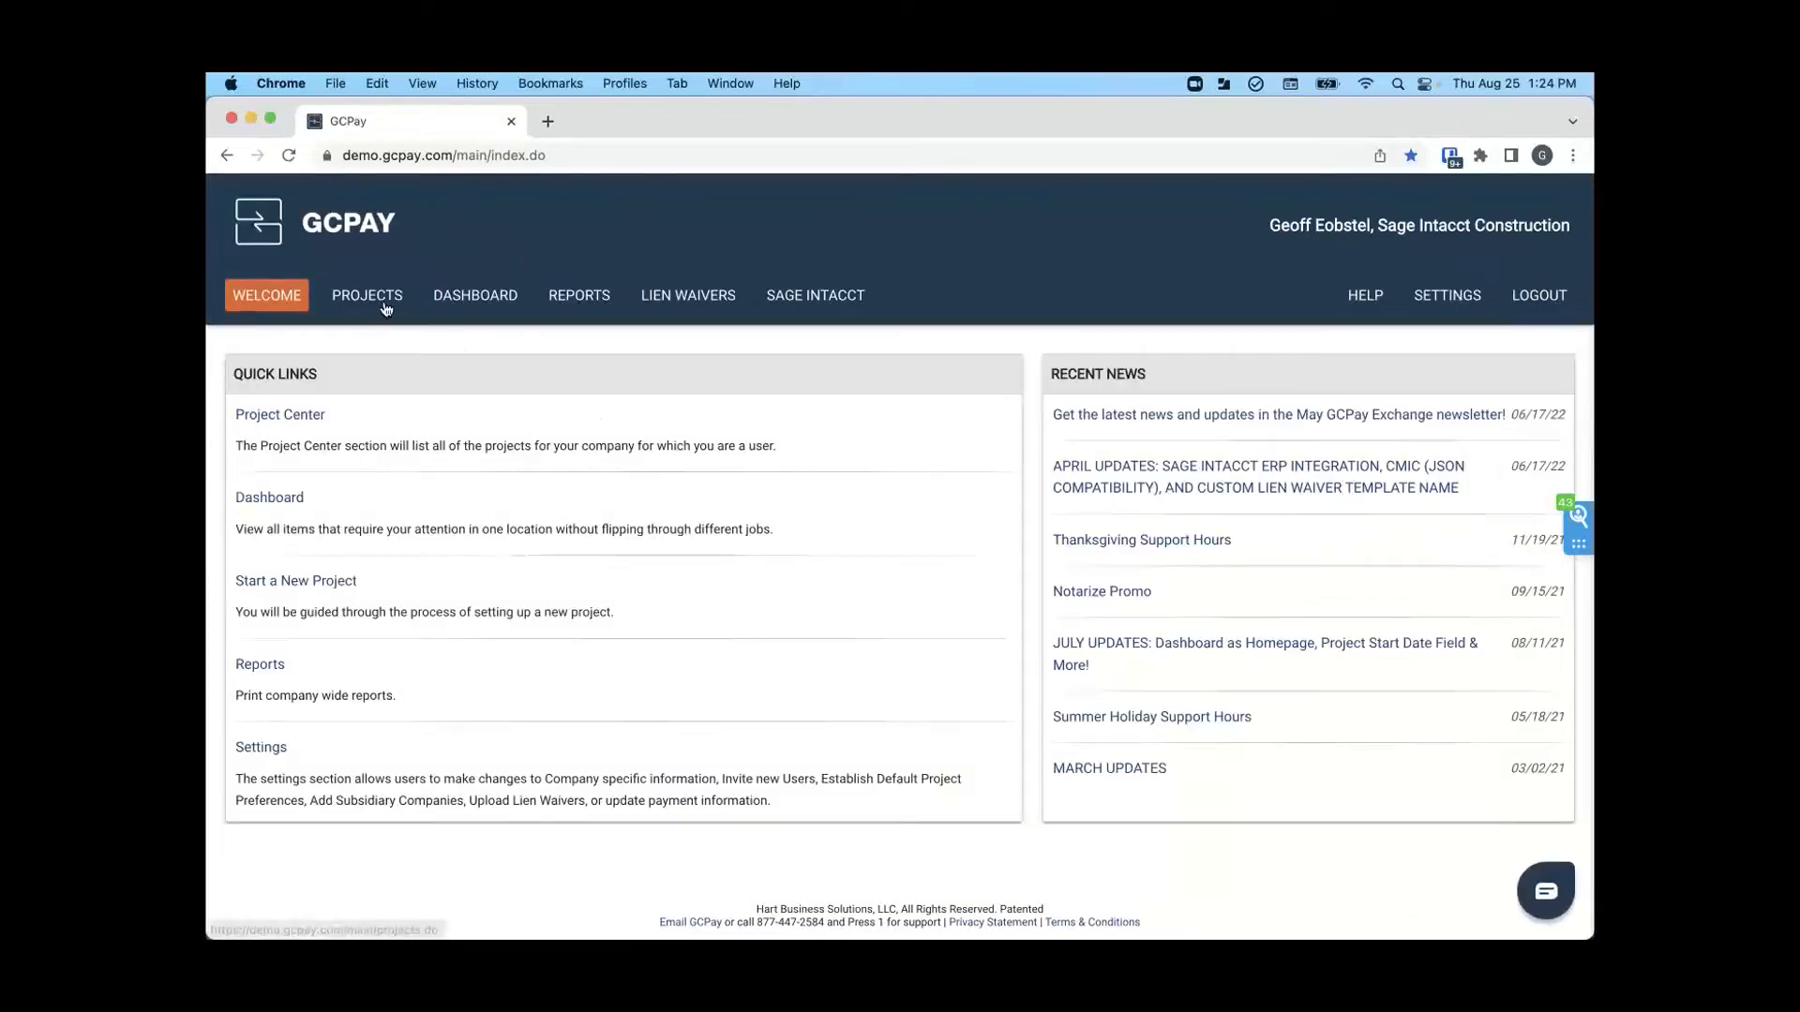
- List the submitted items across all projects on the dashboard and open the GCPay HQ (Ethos Demo) project
click(386, 309)
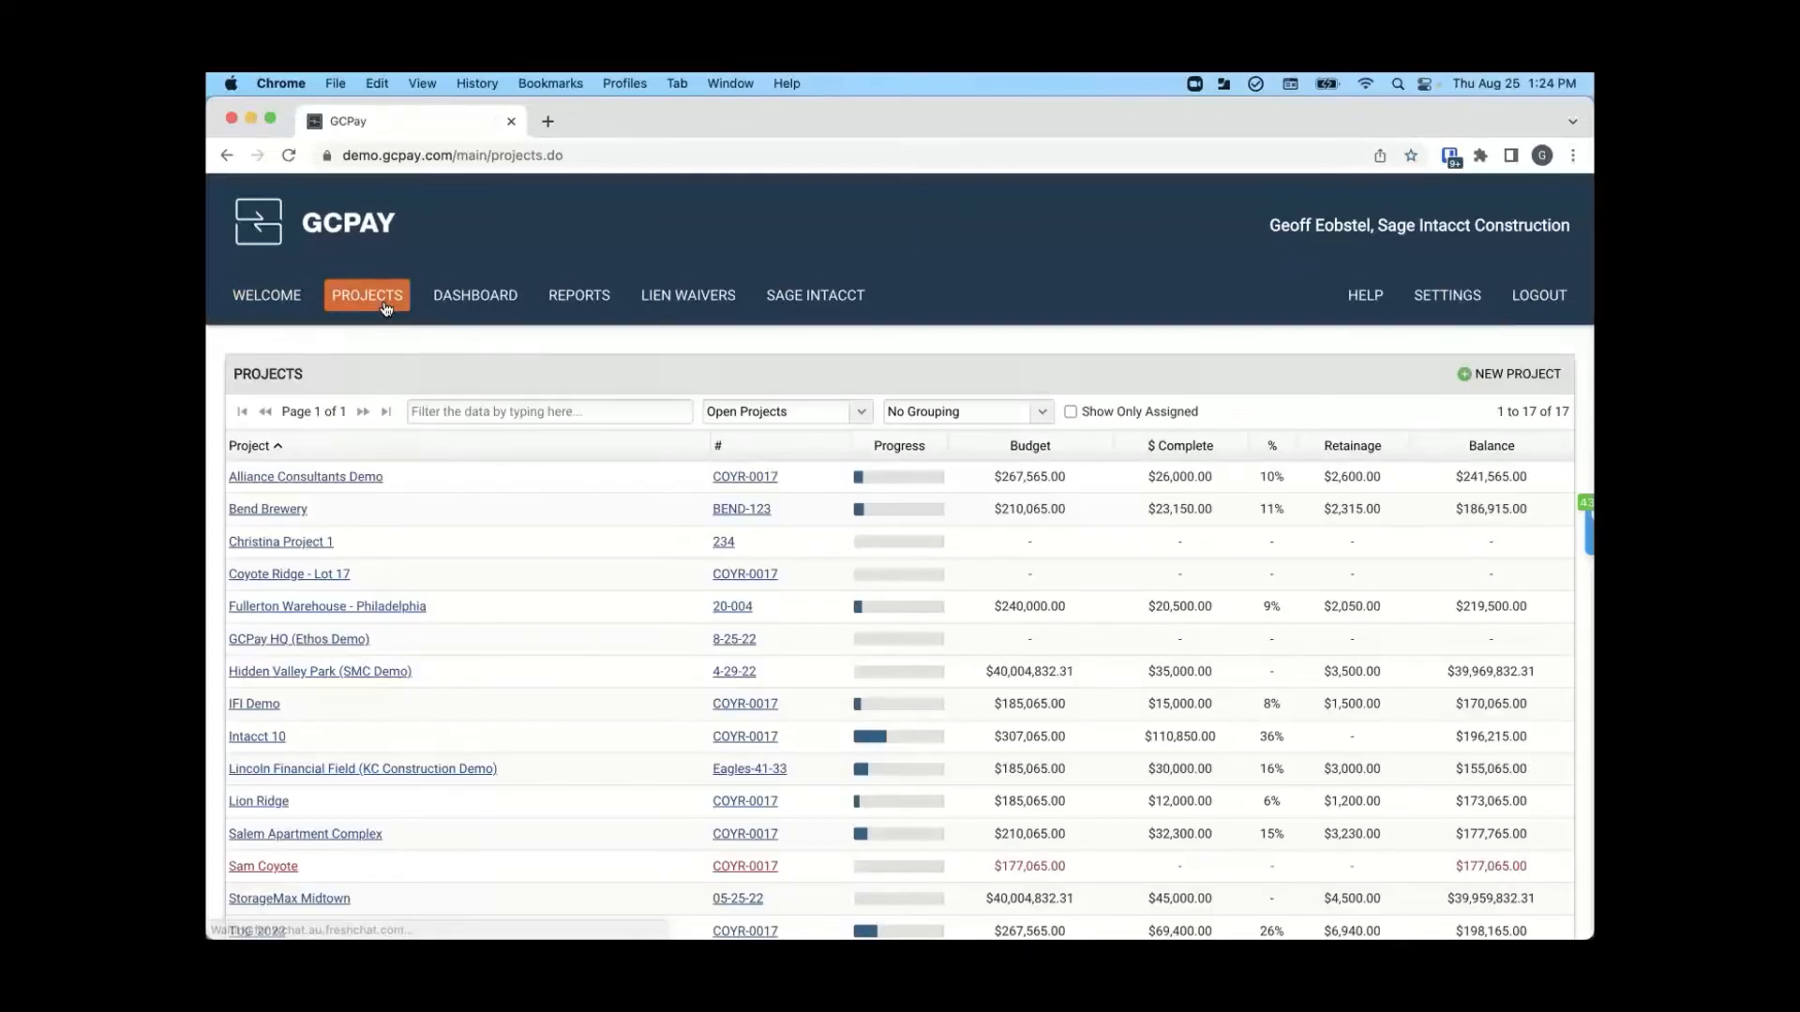
click(492, 296)
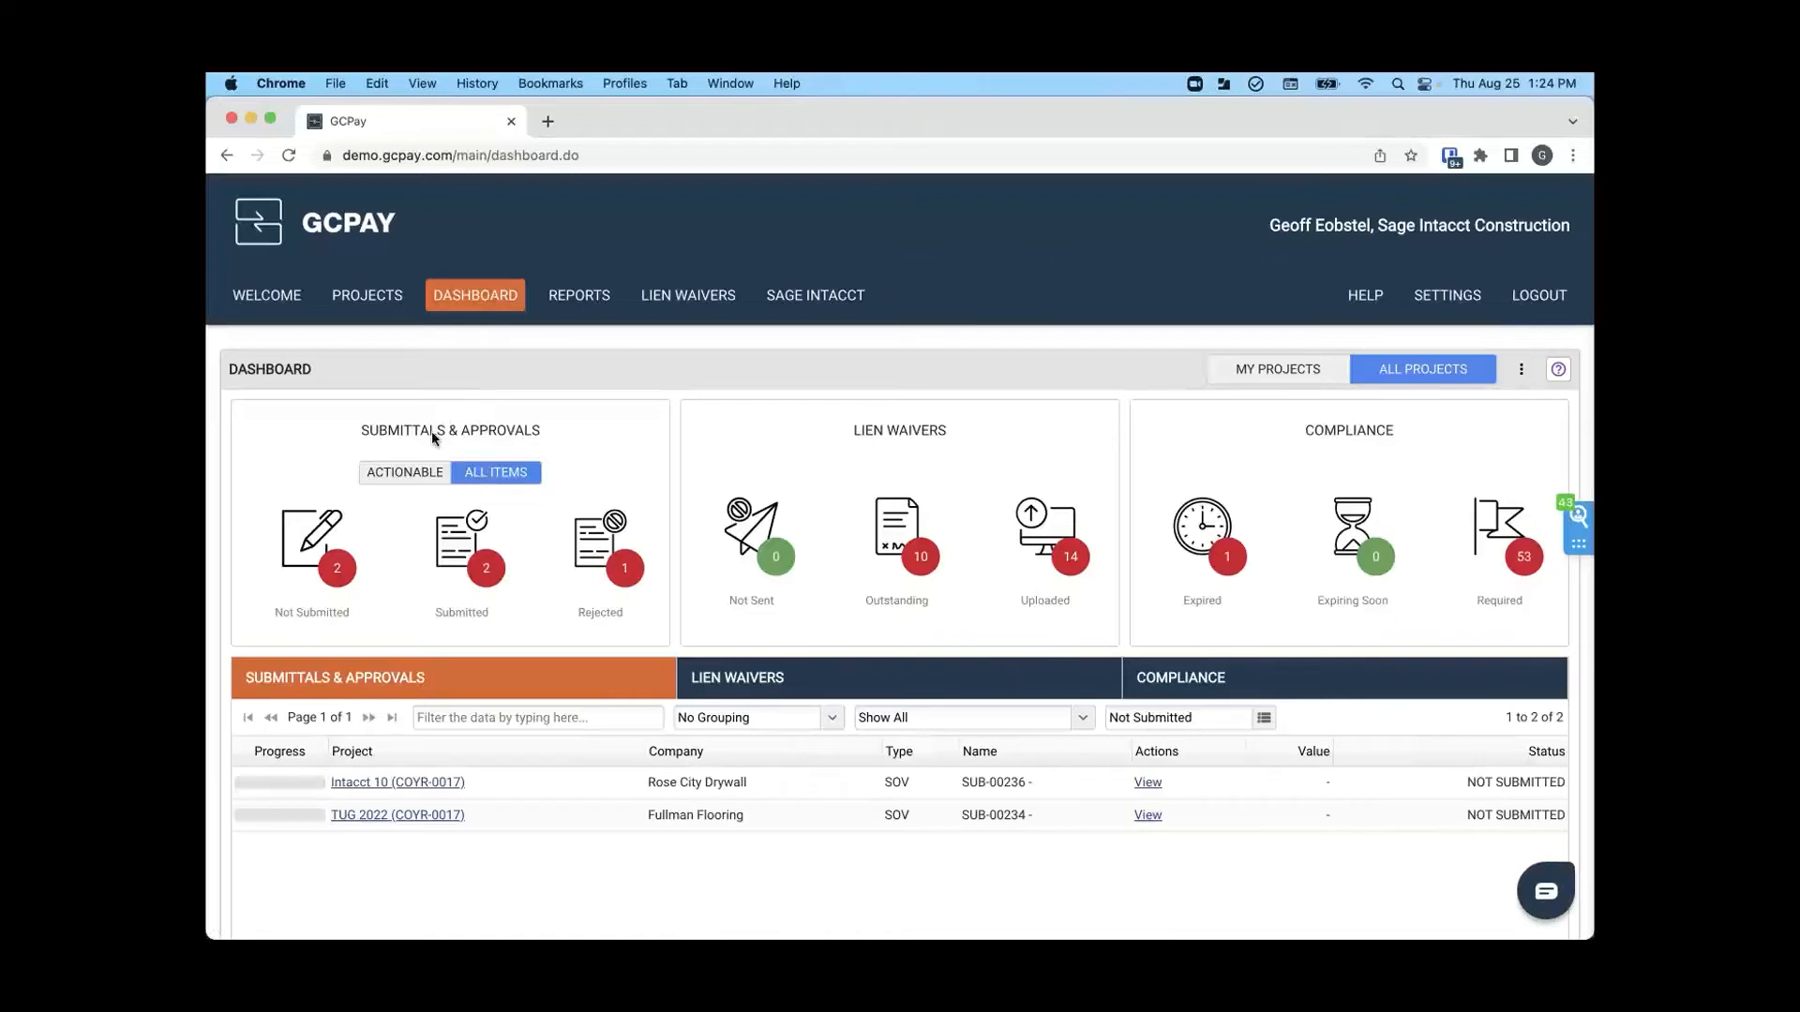
click(464, 554)
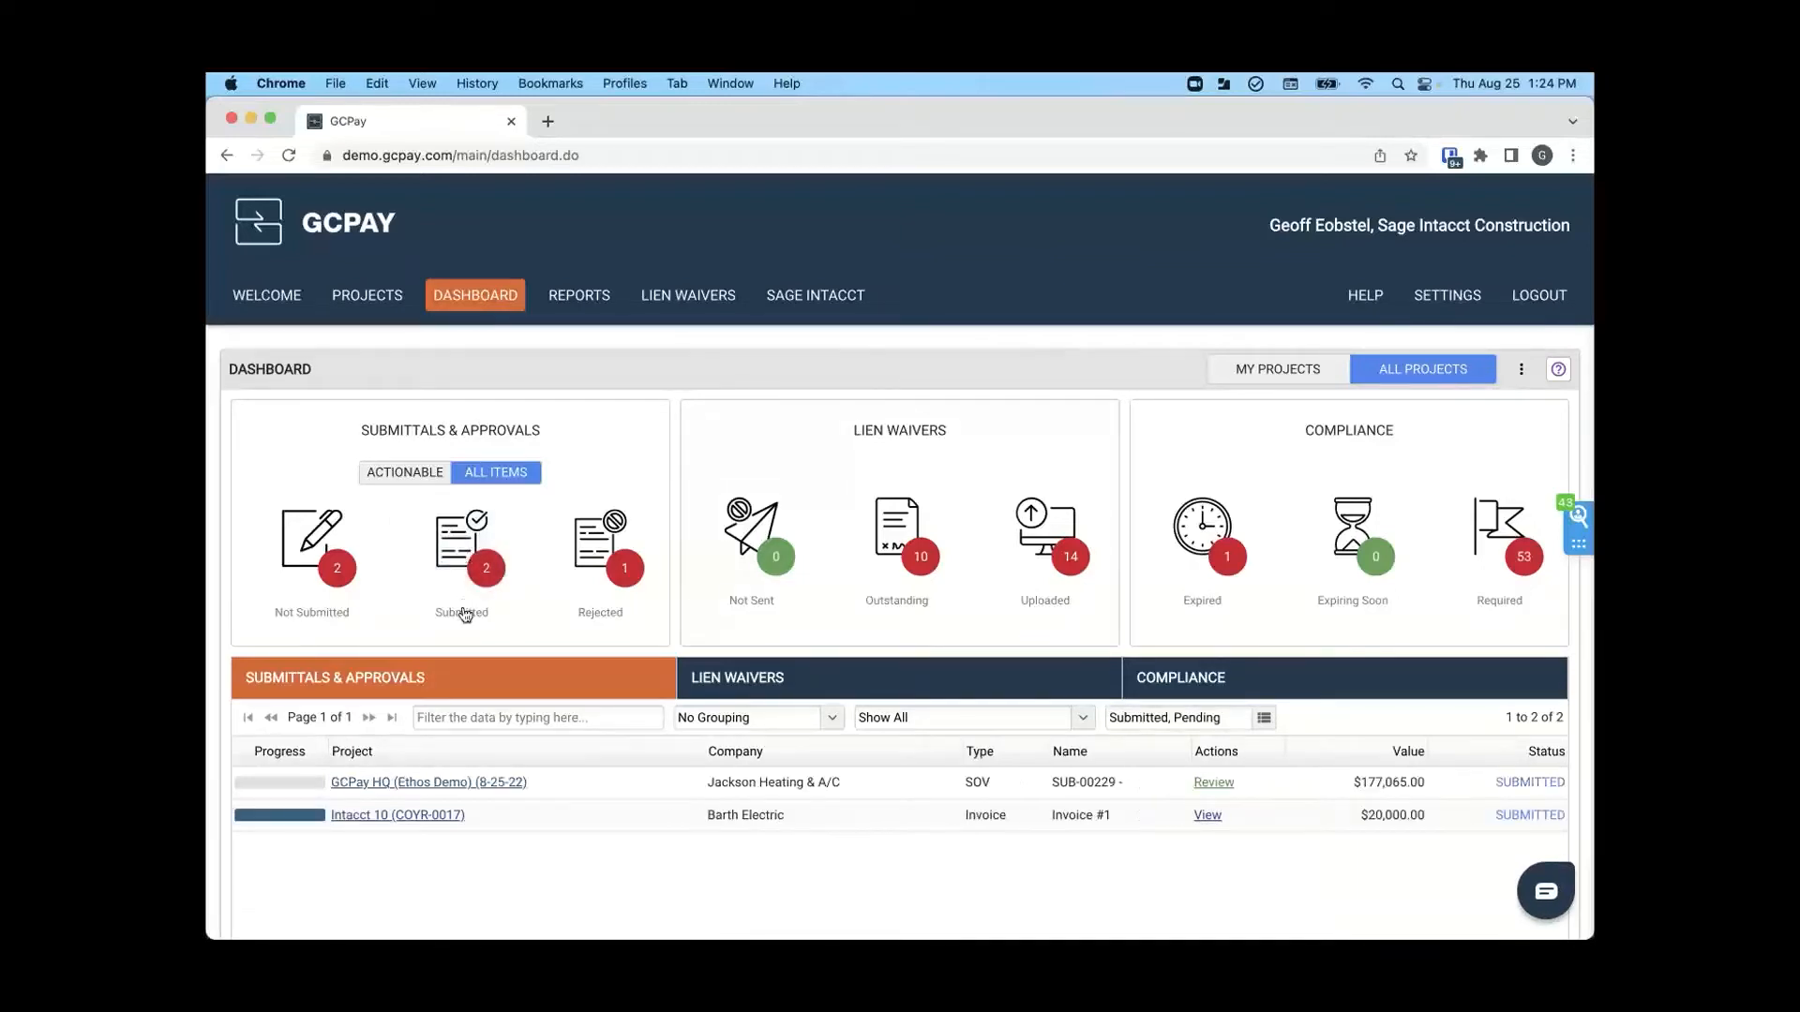
scroll(450, 656, down, 2)
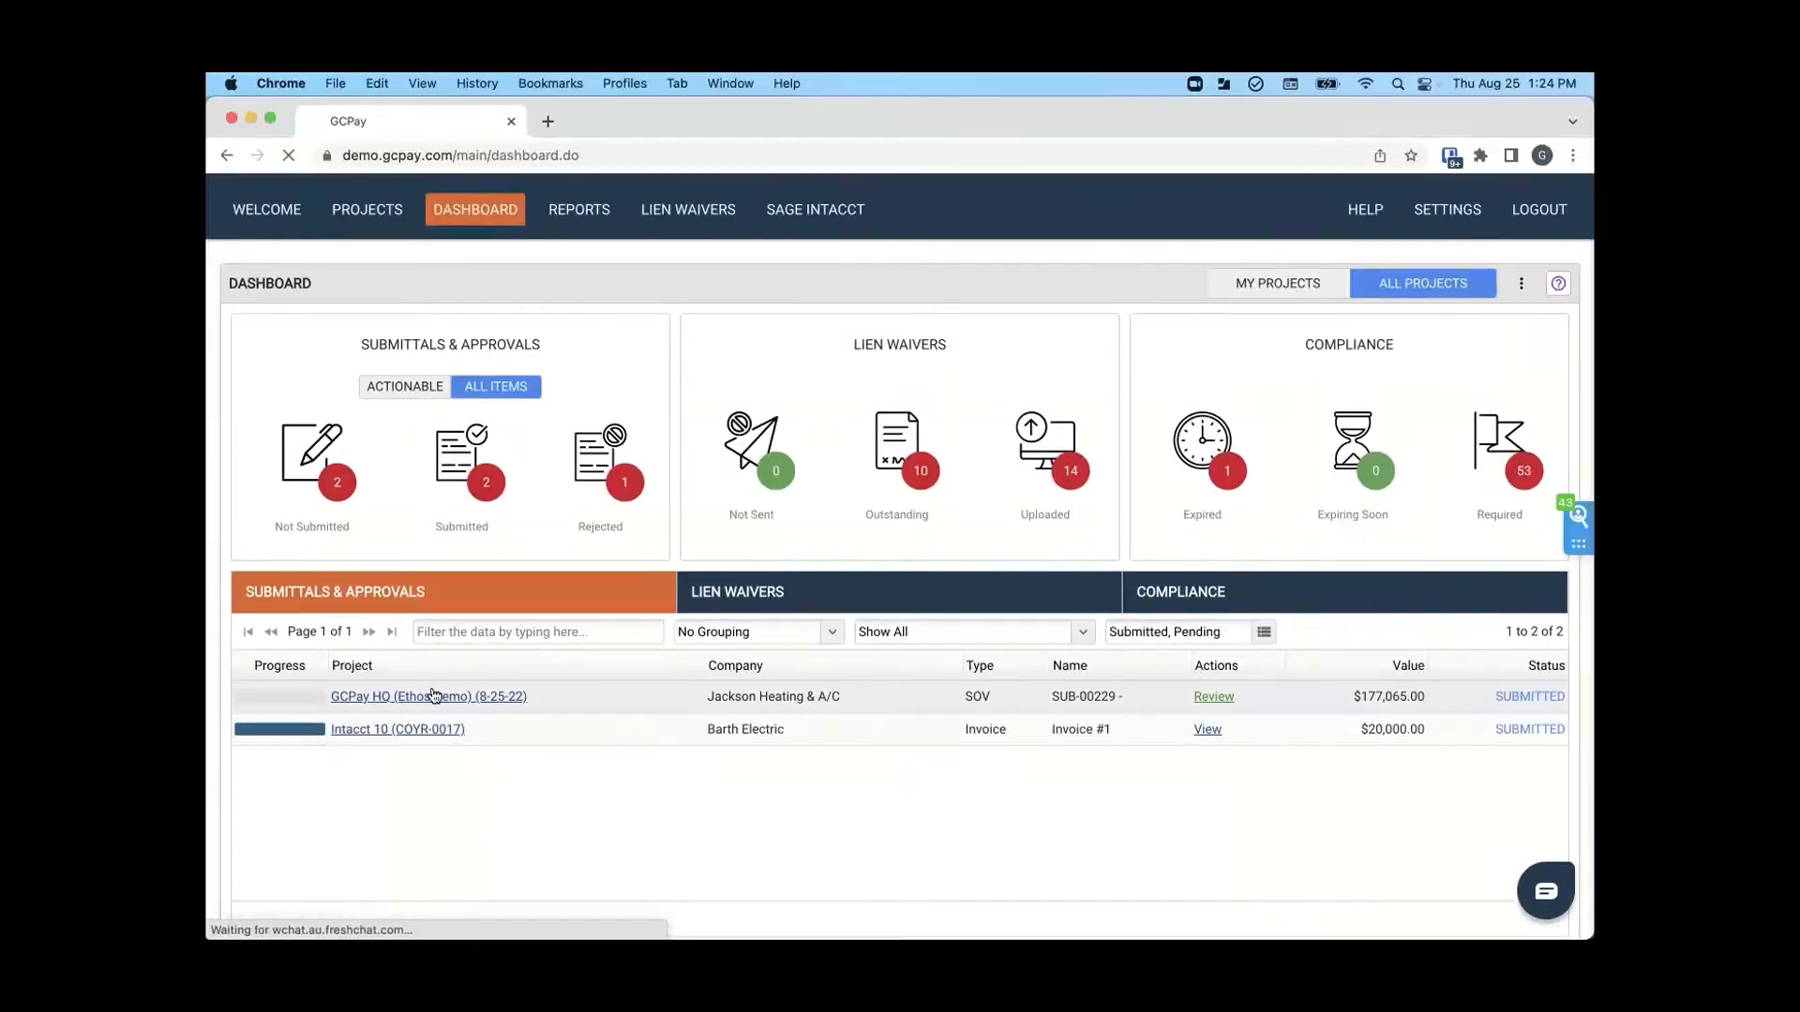
click(431, 693)
- Open Jackson Heating & A/C's submitted schedule of values for review and examine its required document and line items
scroll(587, 589, down, 5)
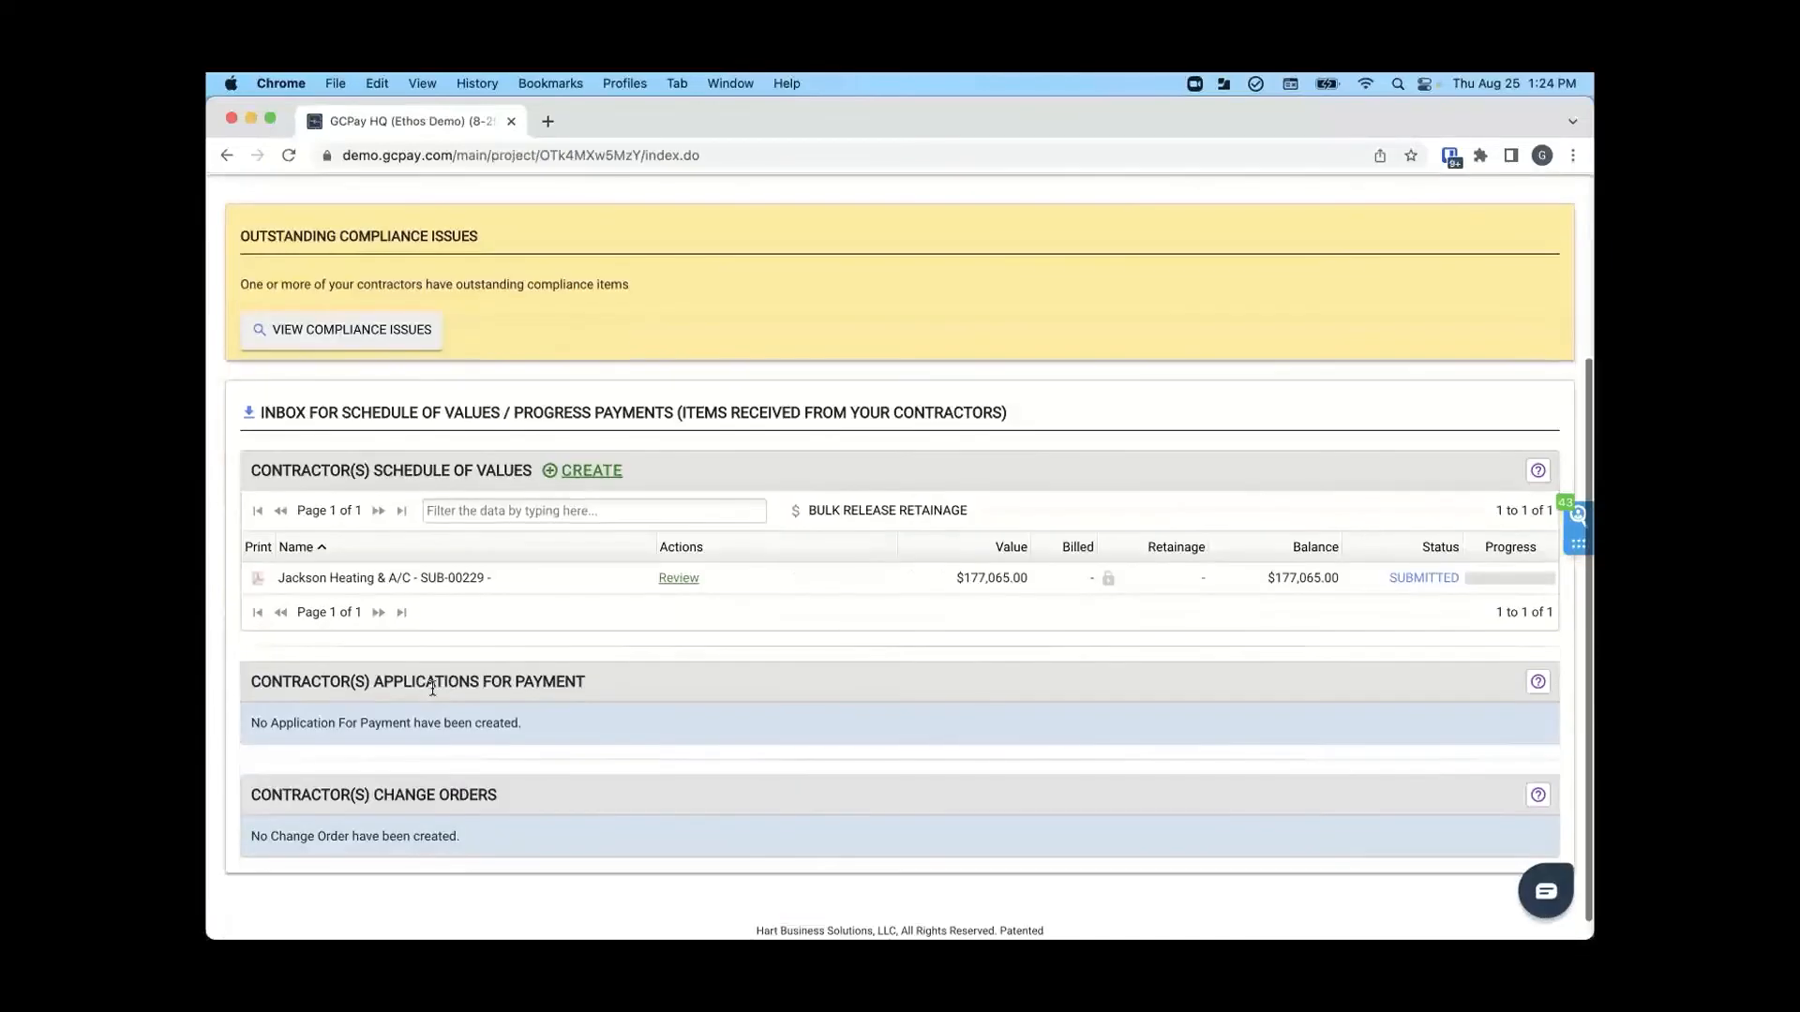
click(679, 579)
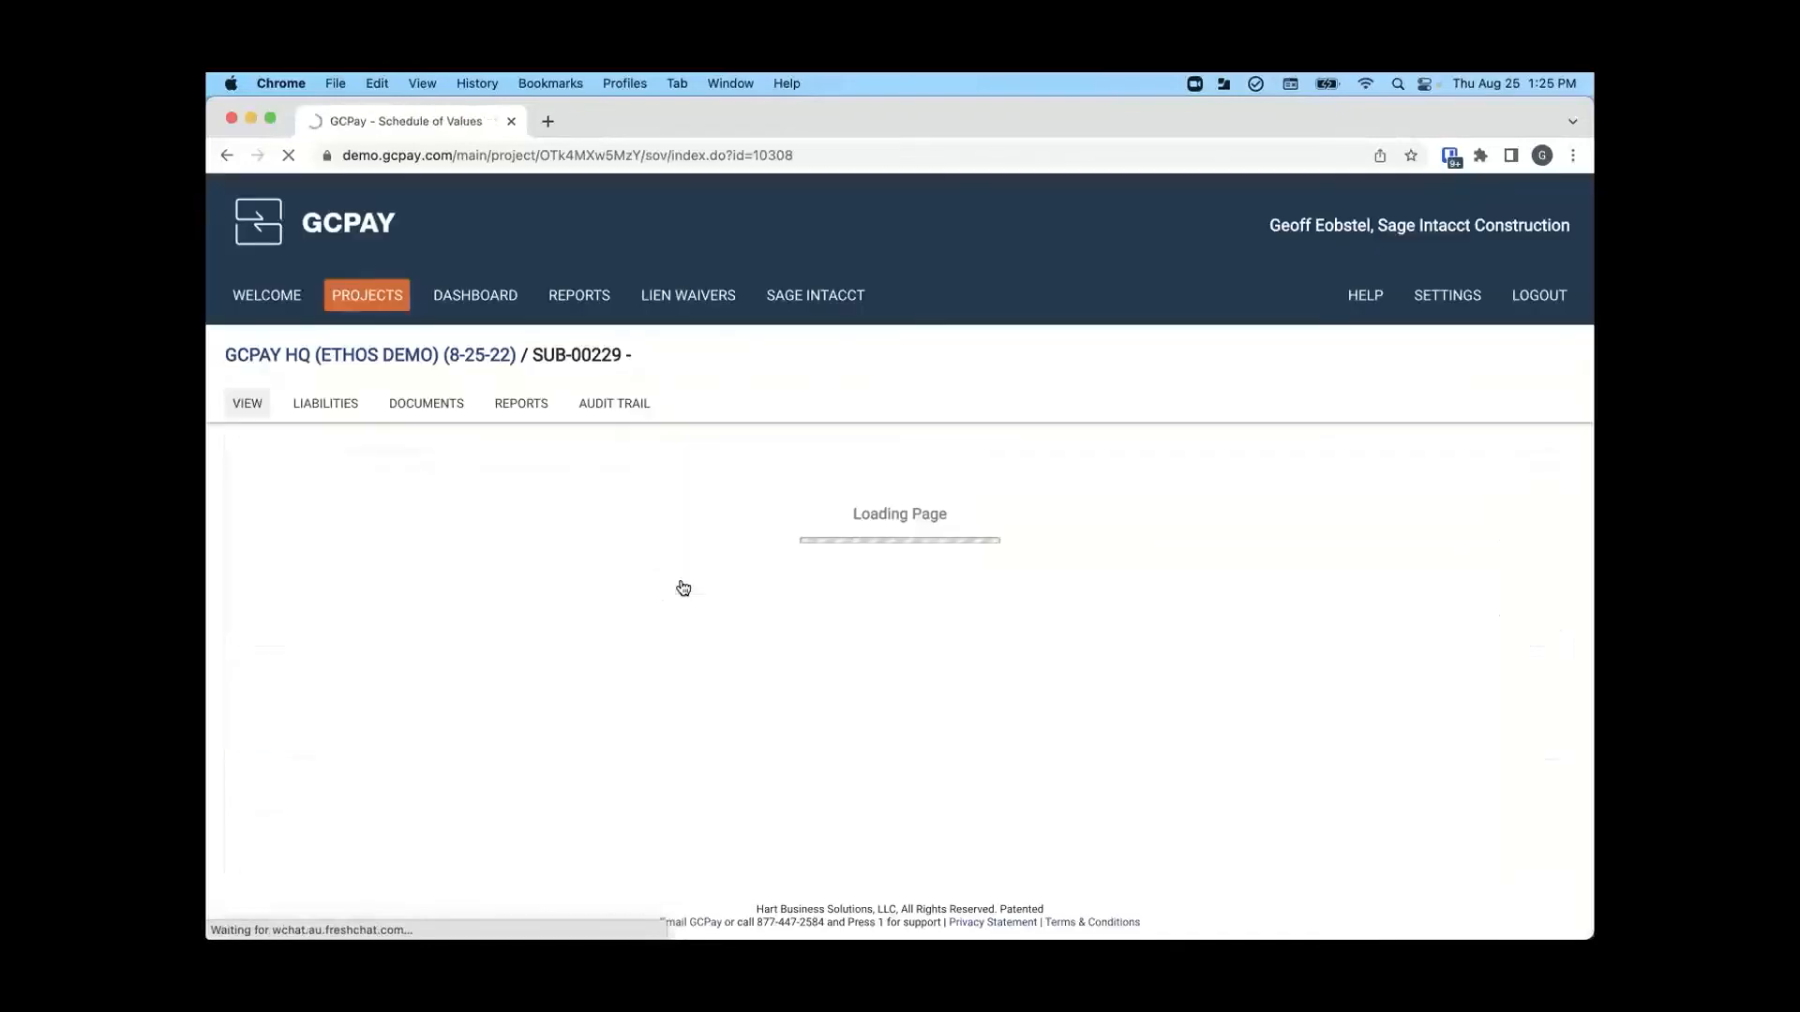
scroll(683, 587, down, 10)
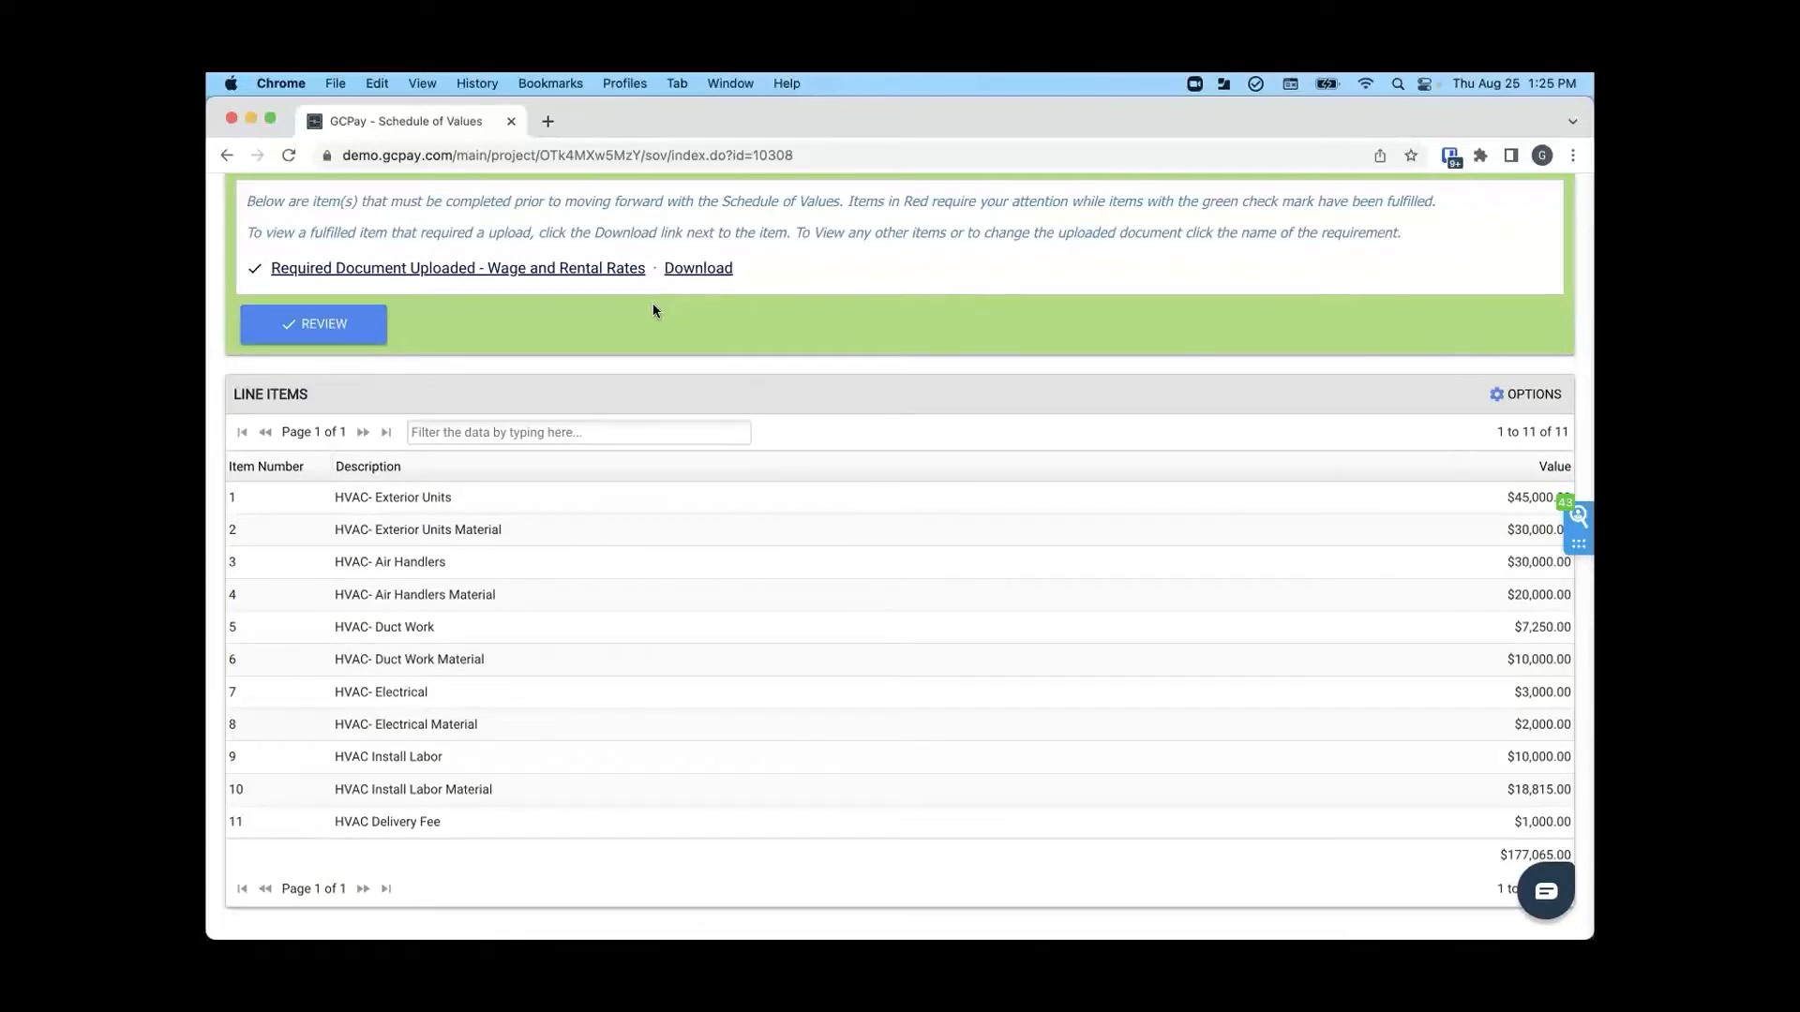
scroll(652, 302, down, 1)
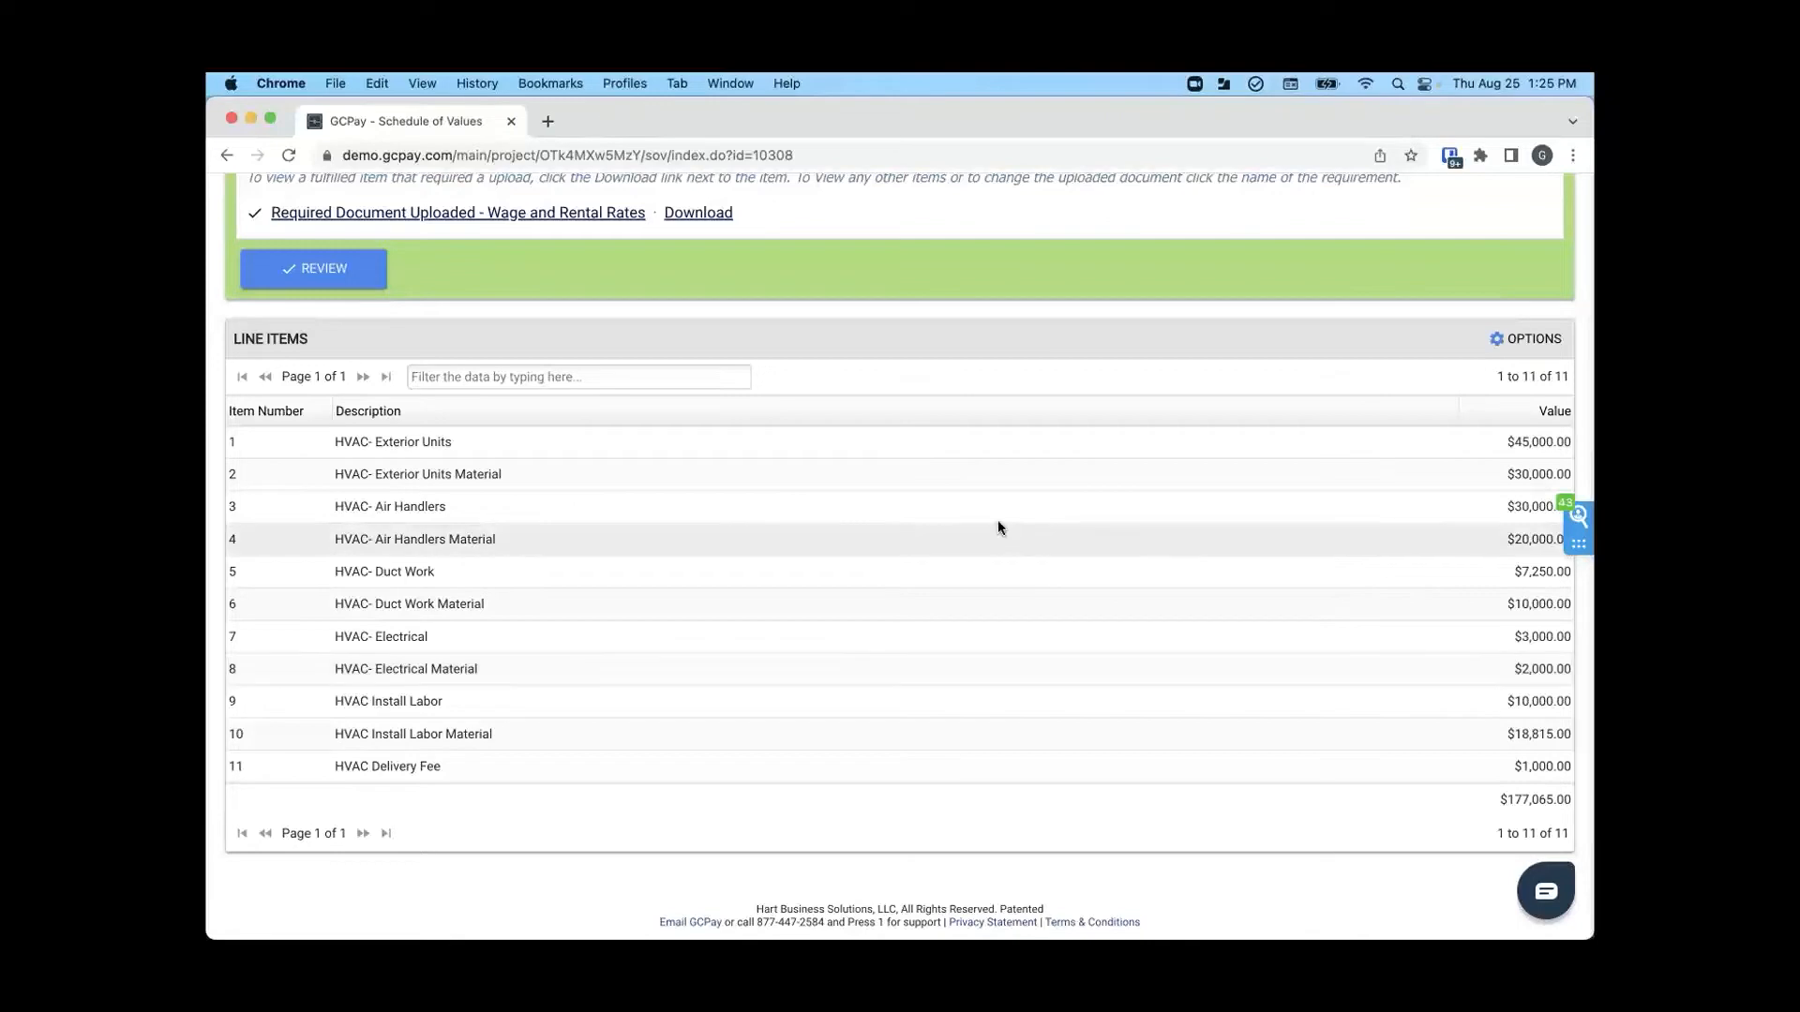
scroll(564, 561, up, 3)
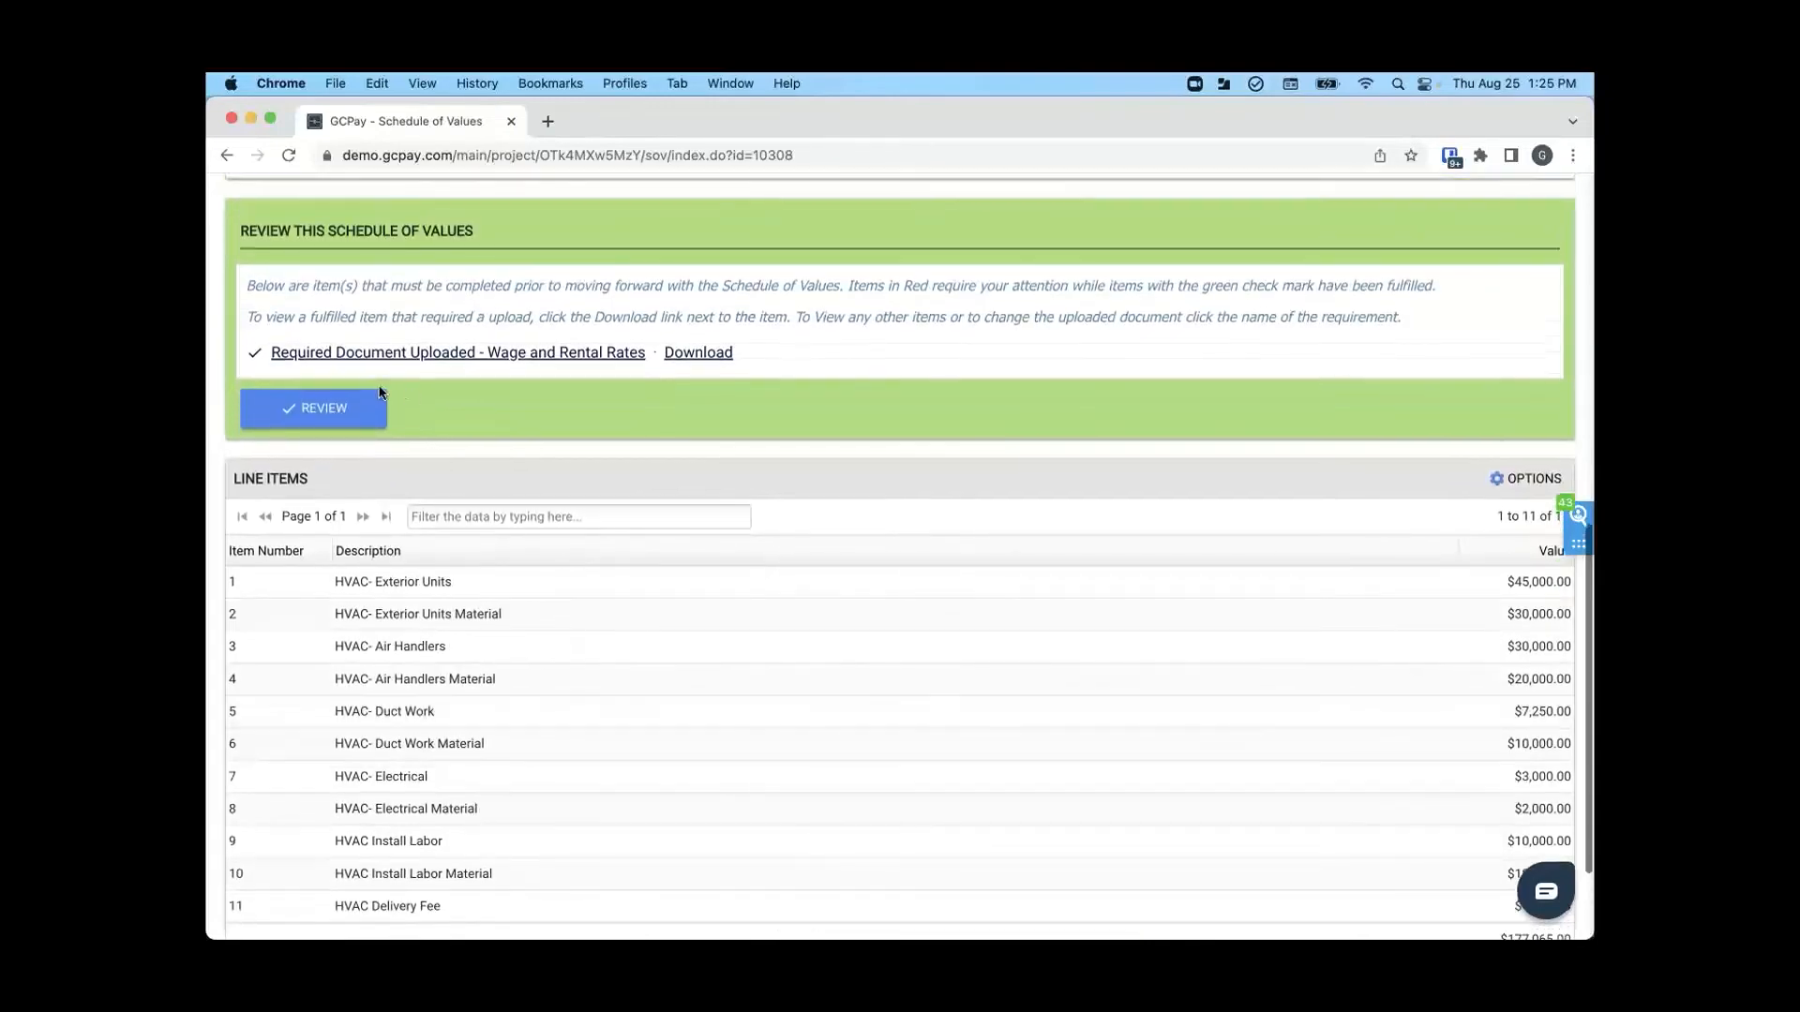
- Review the schedule of values and, after trying to reject it without a comment, approve it and confirm the approval
click(341, 416)
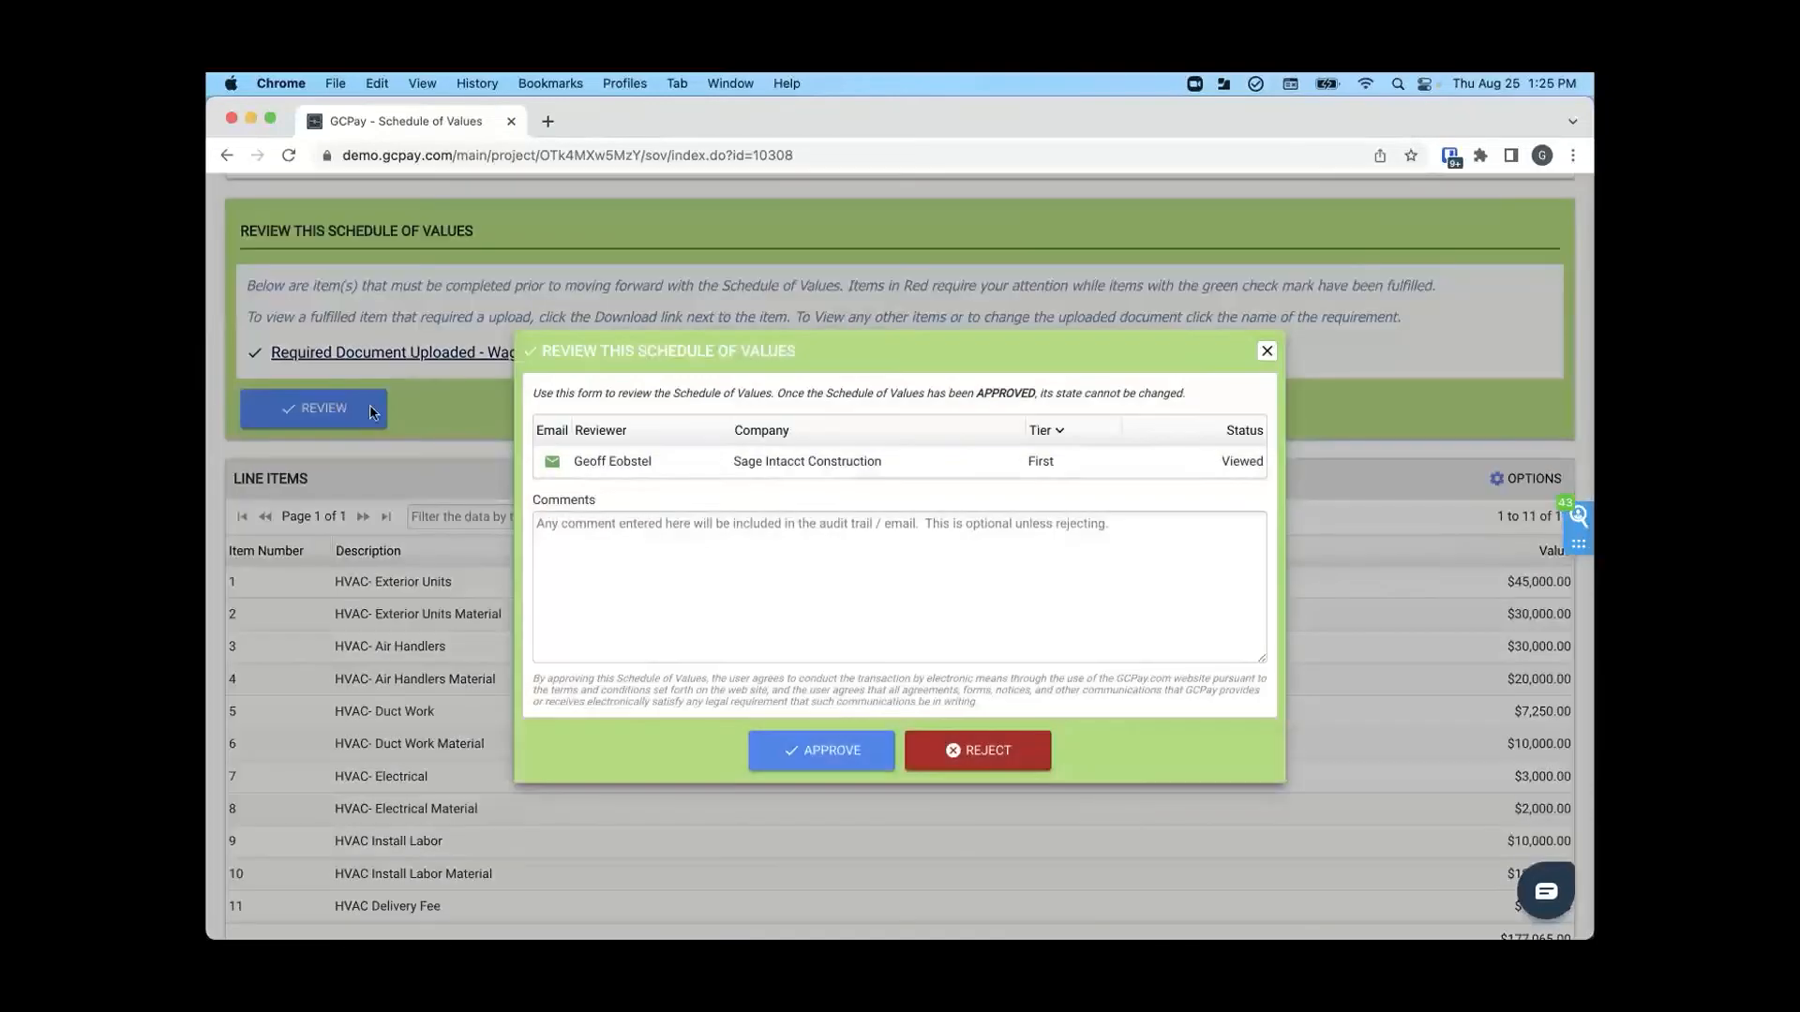
click(1002, 753)
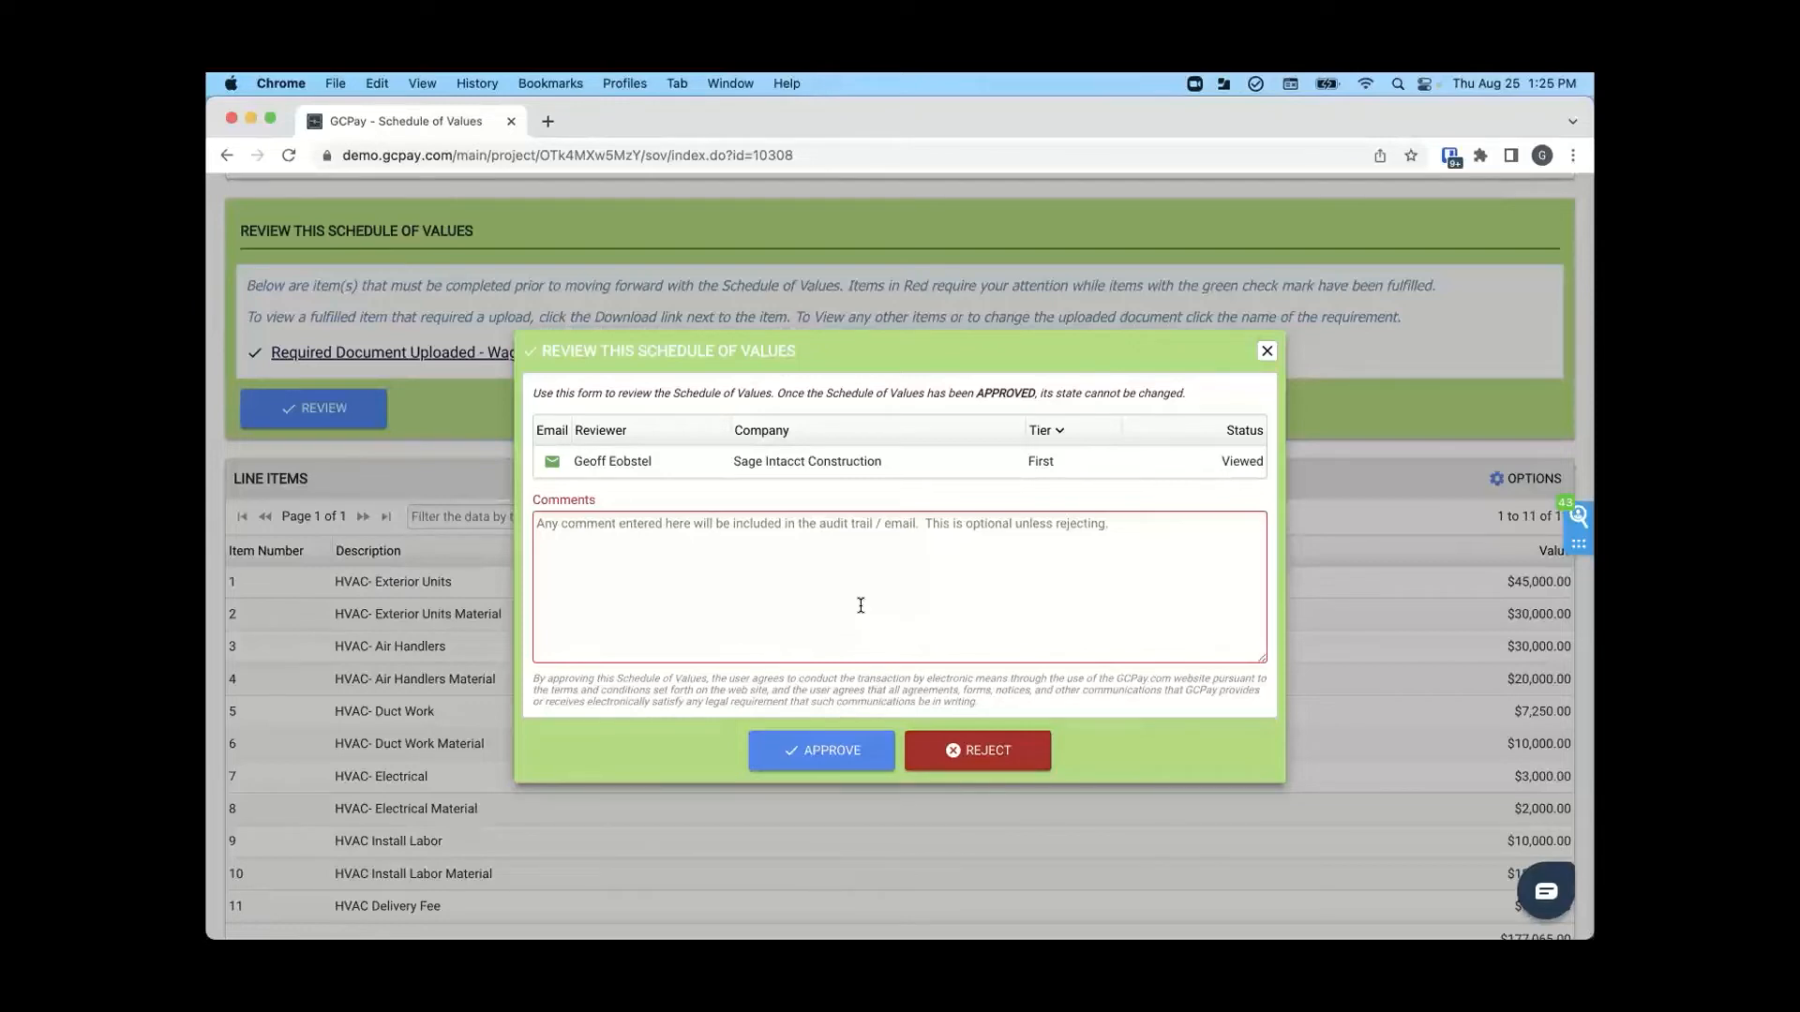
click(822, 751)
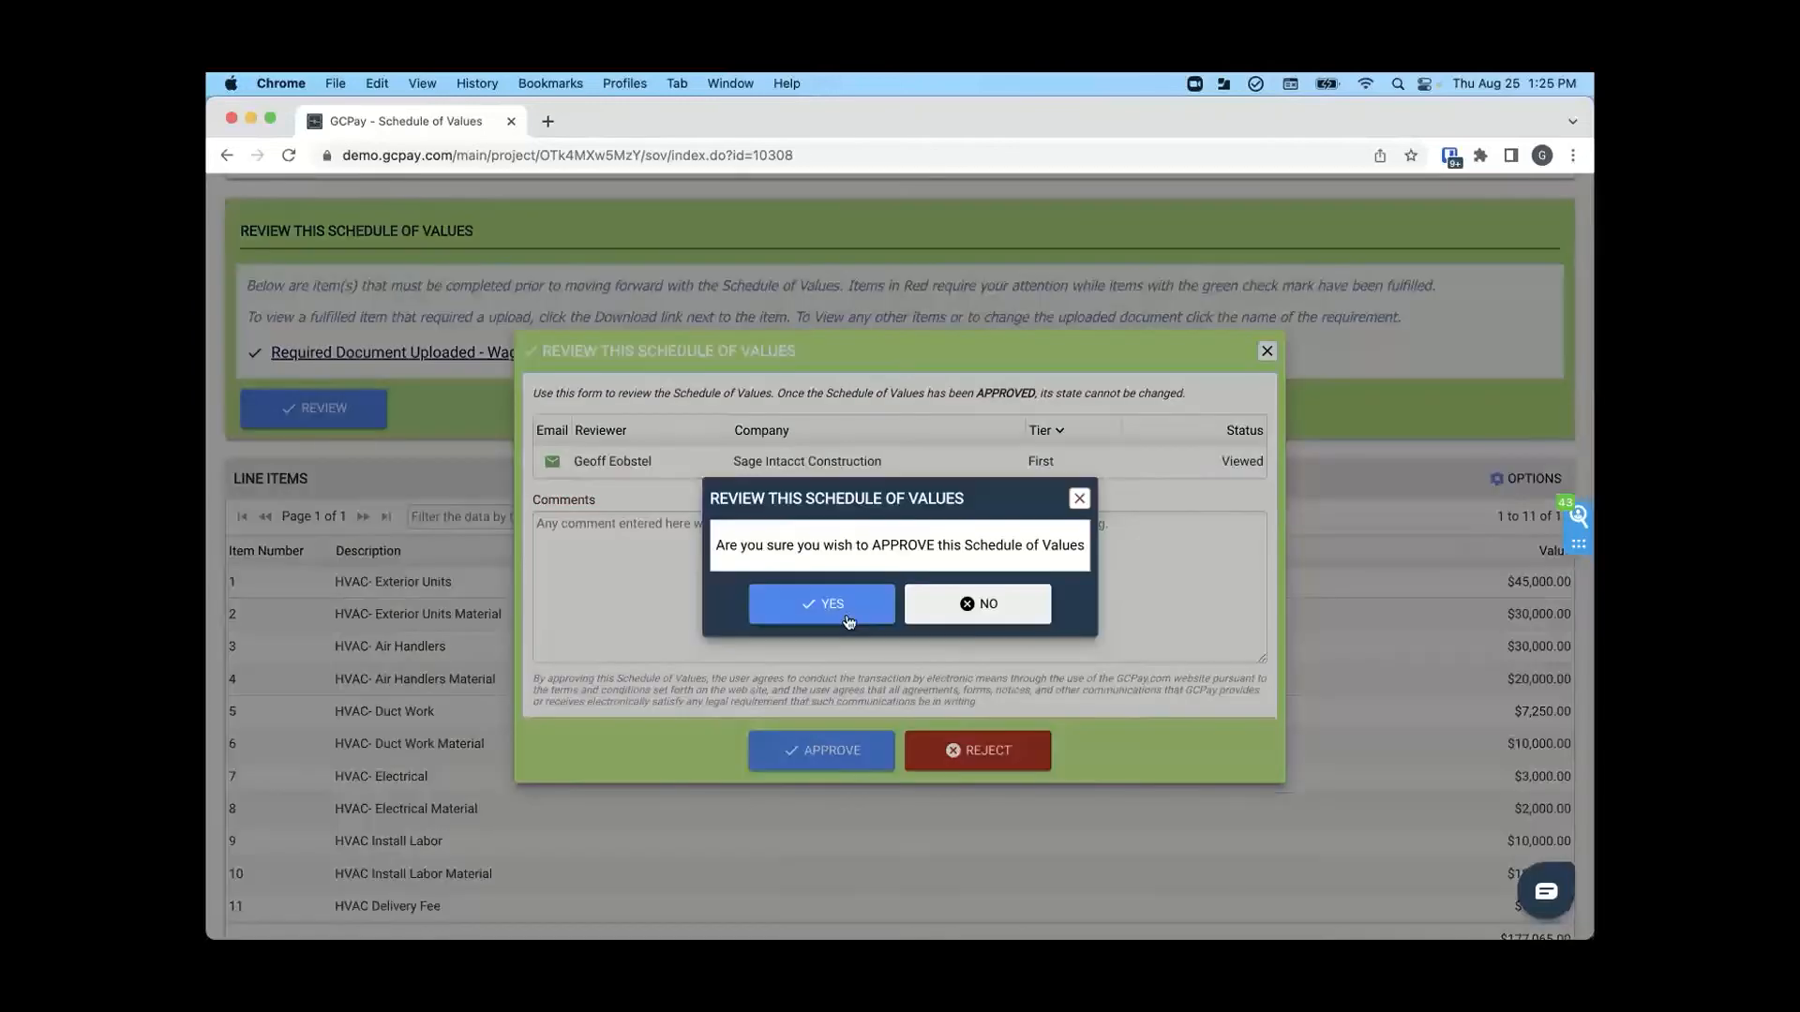
click(837, 612)
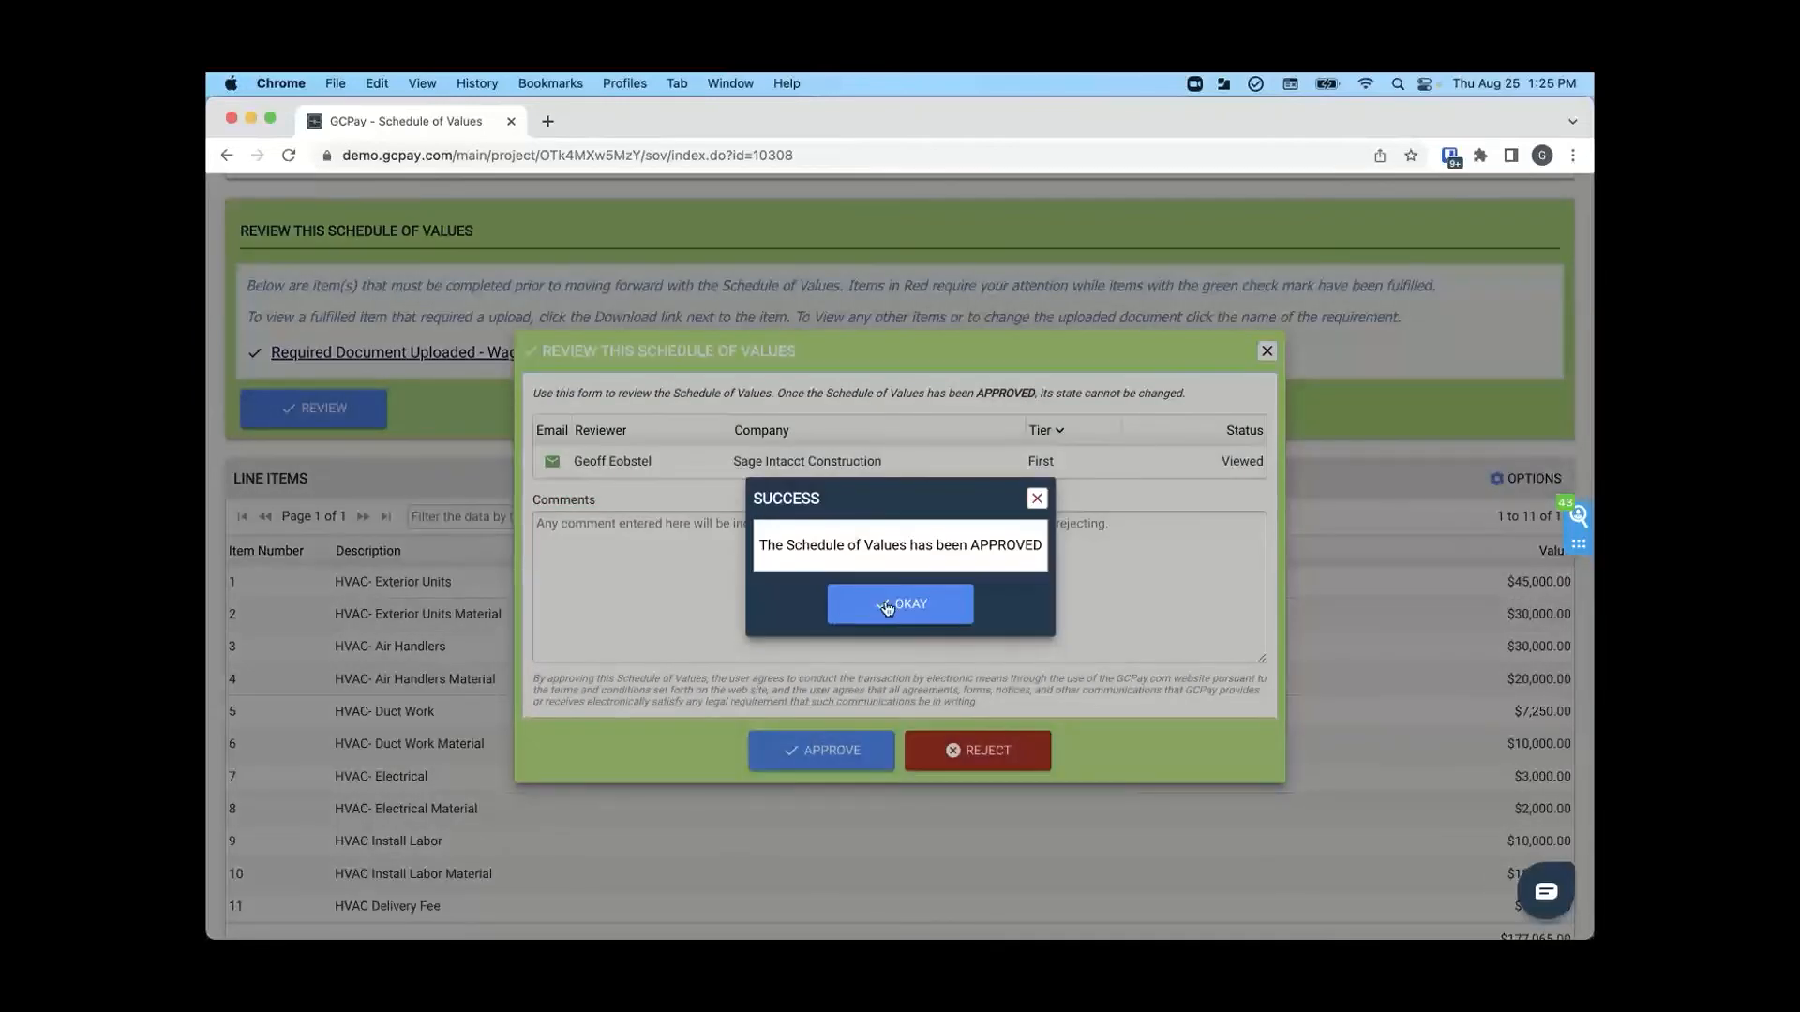
click(886, 606)
- Show all contractor schedules of values in the project inbox to check the approval status, and hide the completed ones again
scroll(887, 608, down, 2)
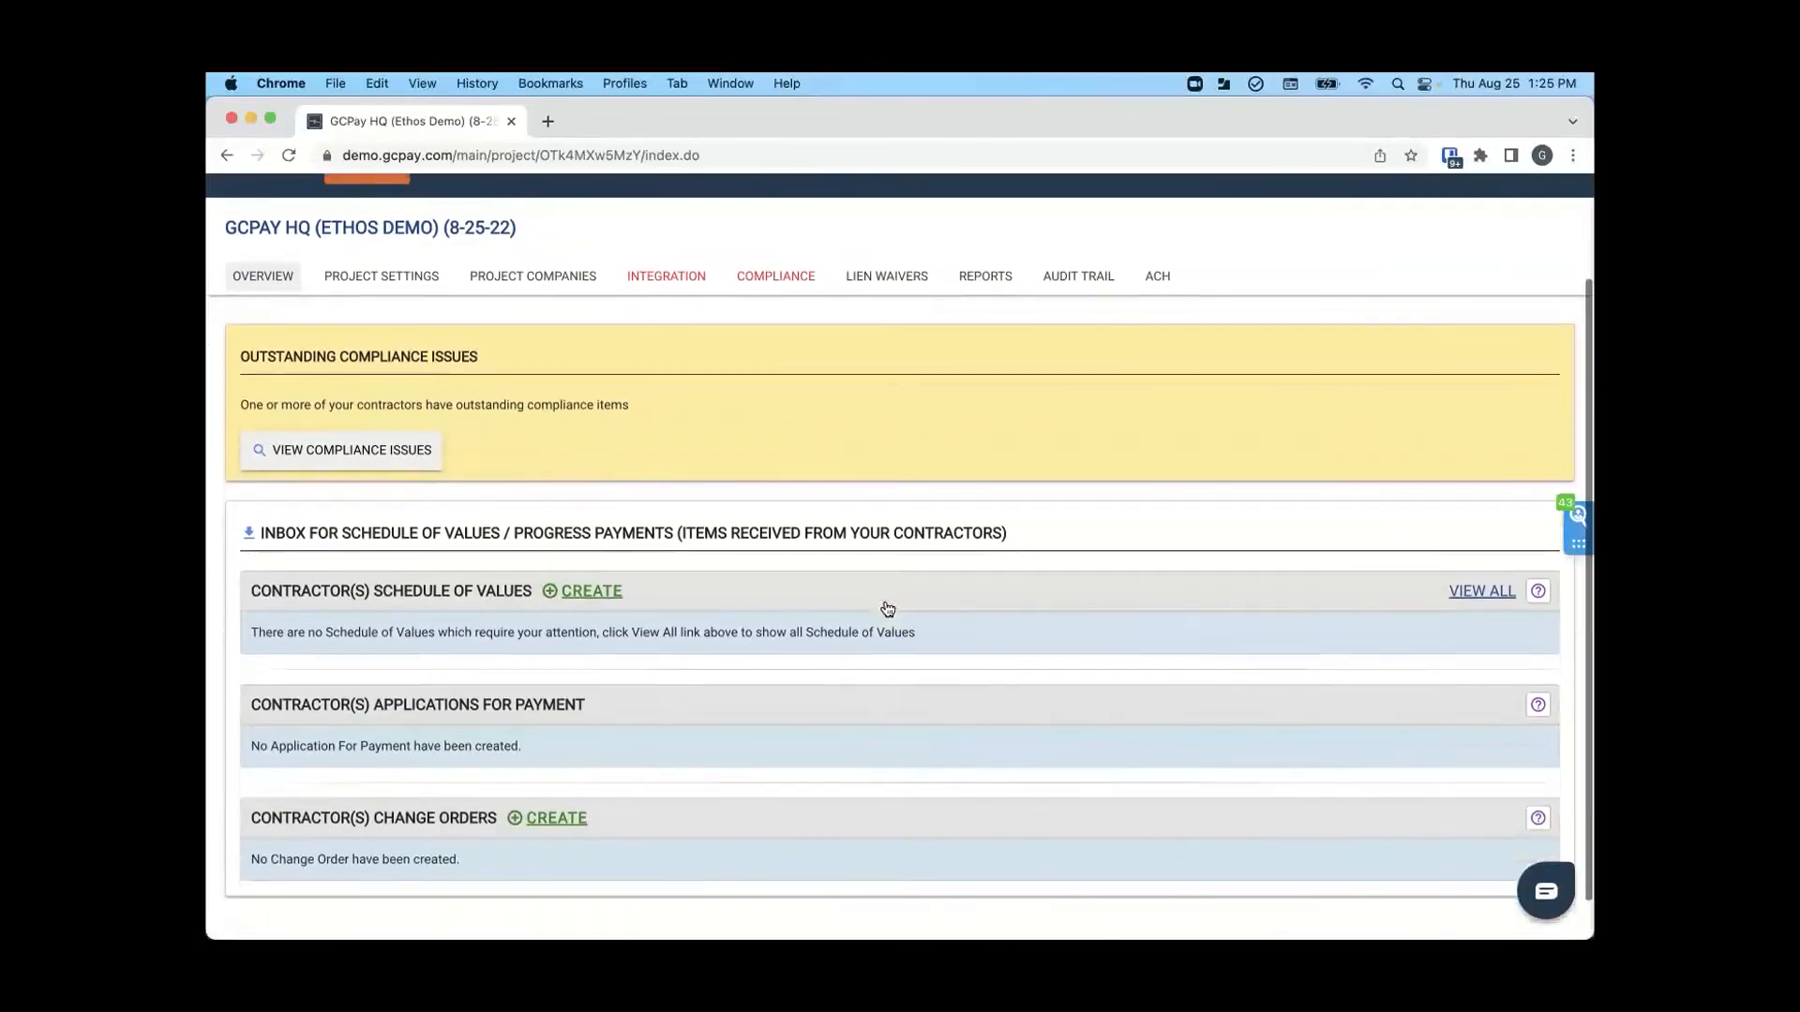
click(1467, 546)
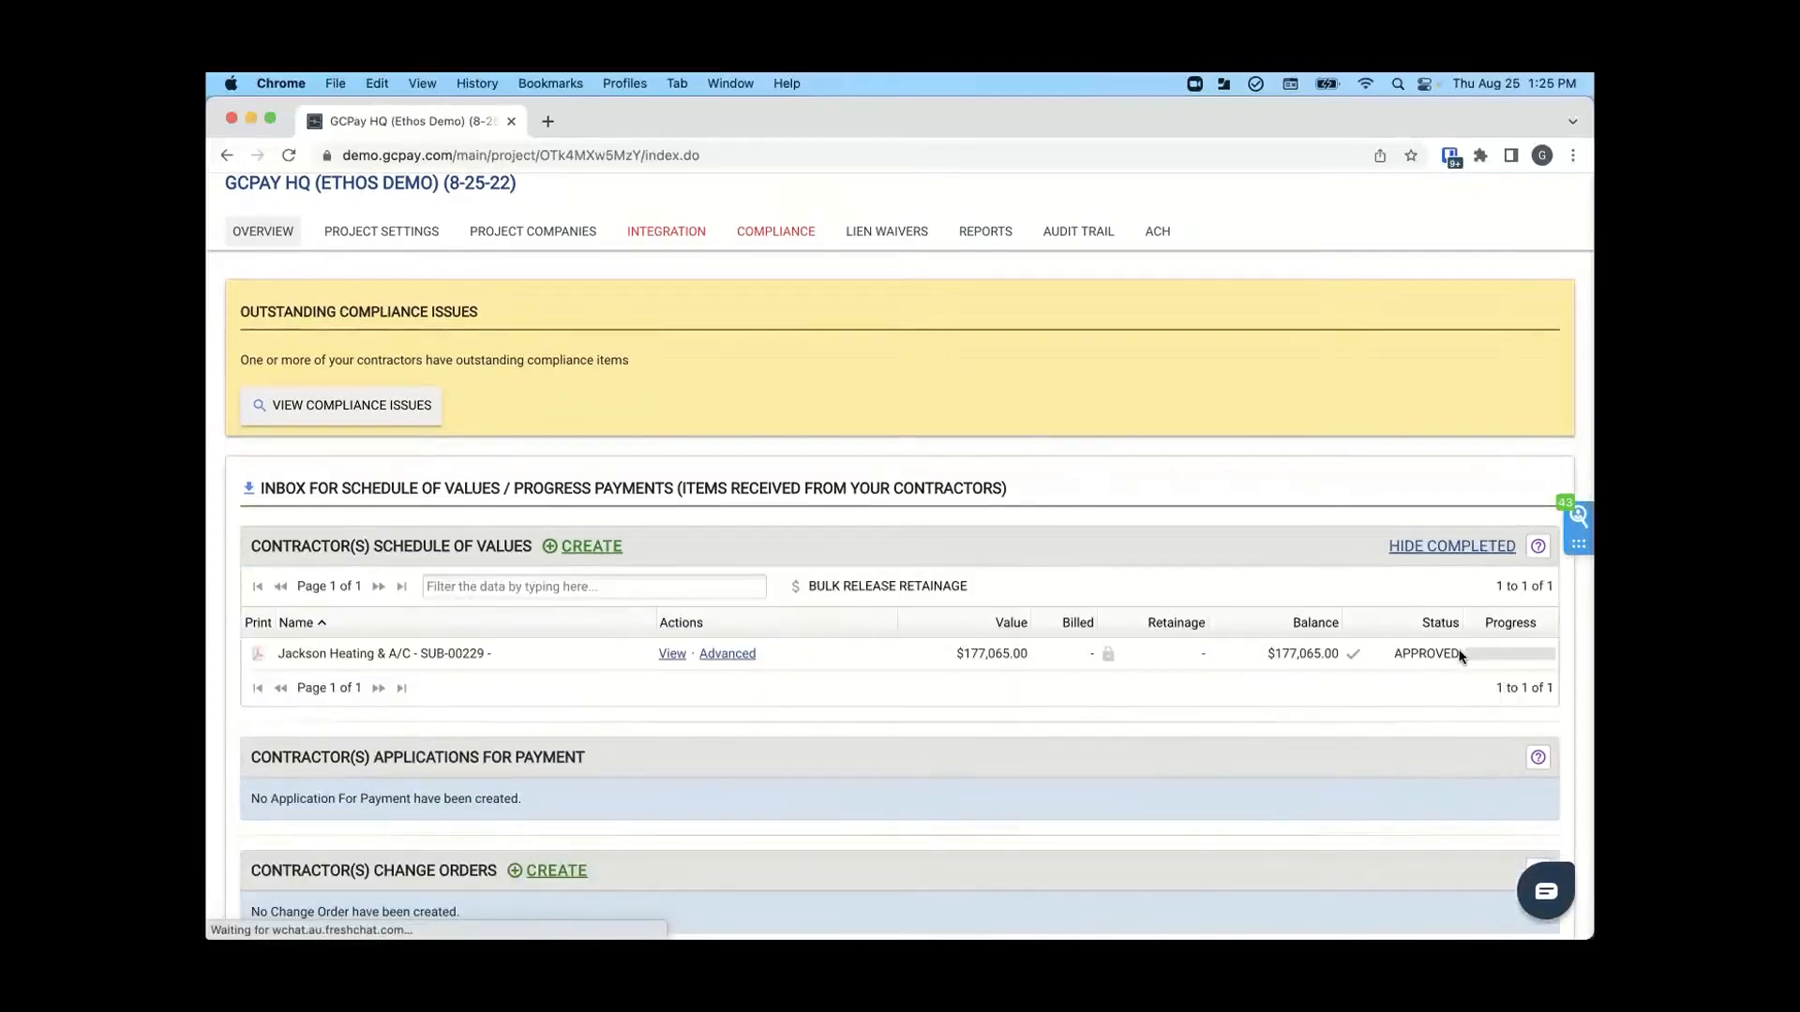
click(1433, 545)
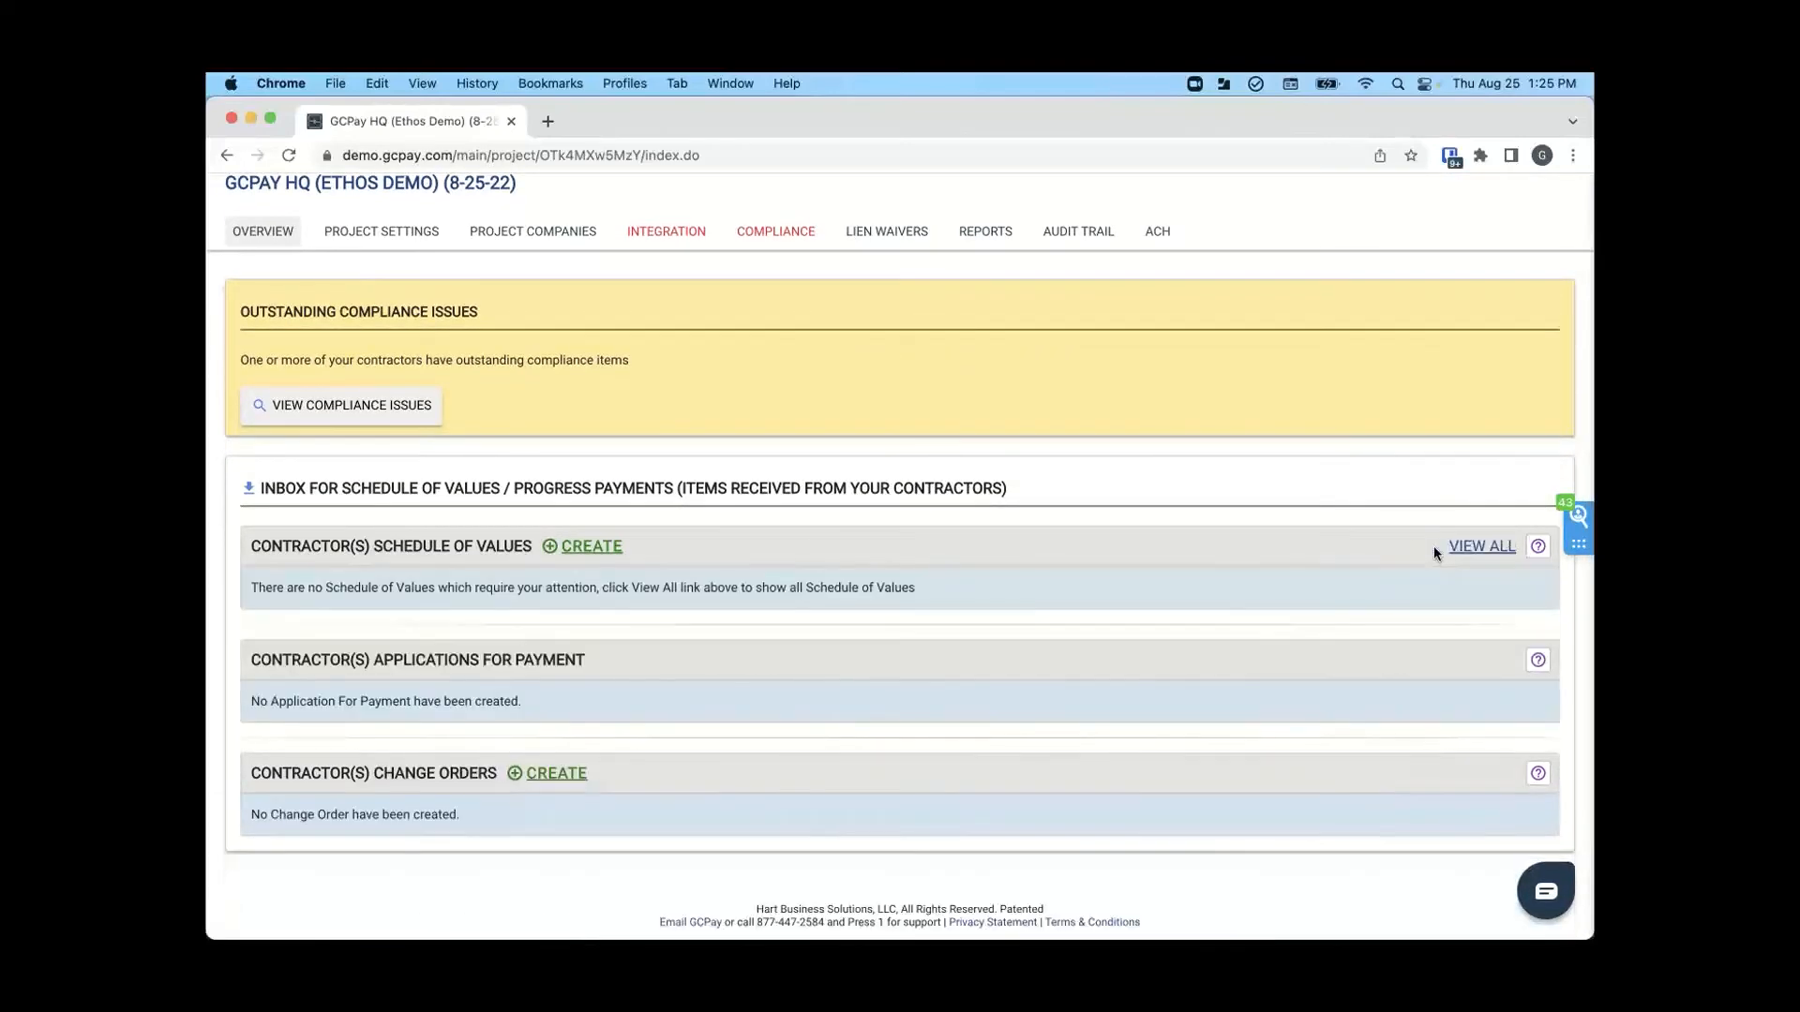
- Open the Jackson Heating & A/C contract in the project's integration and examine its item mapping and change orders
scroll(1206, 563, up, 2)
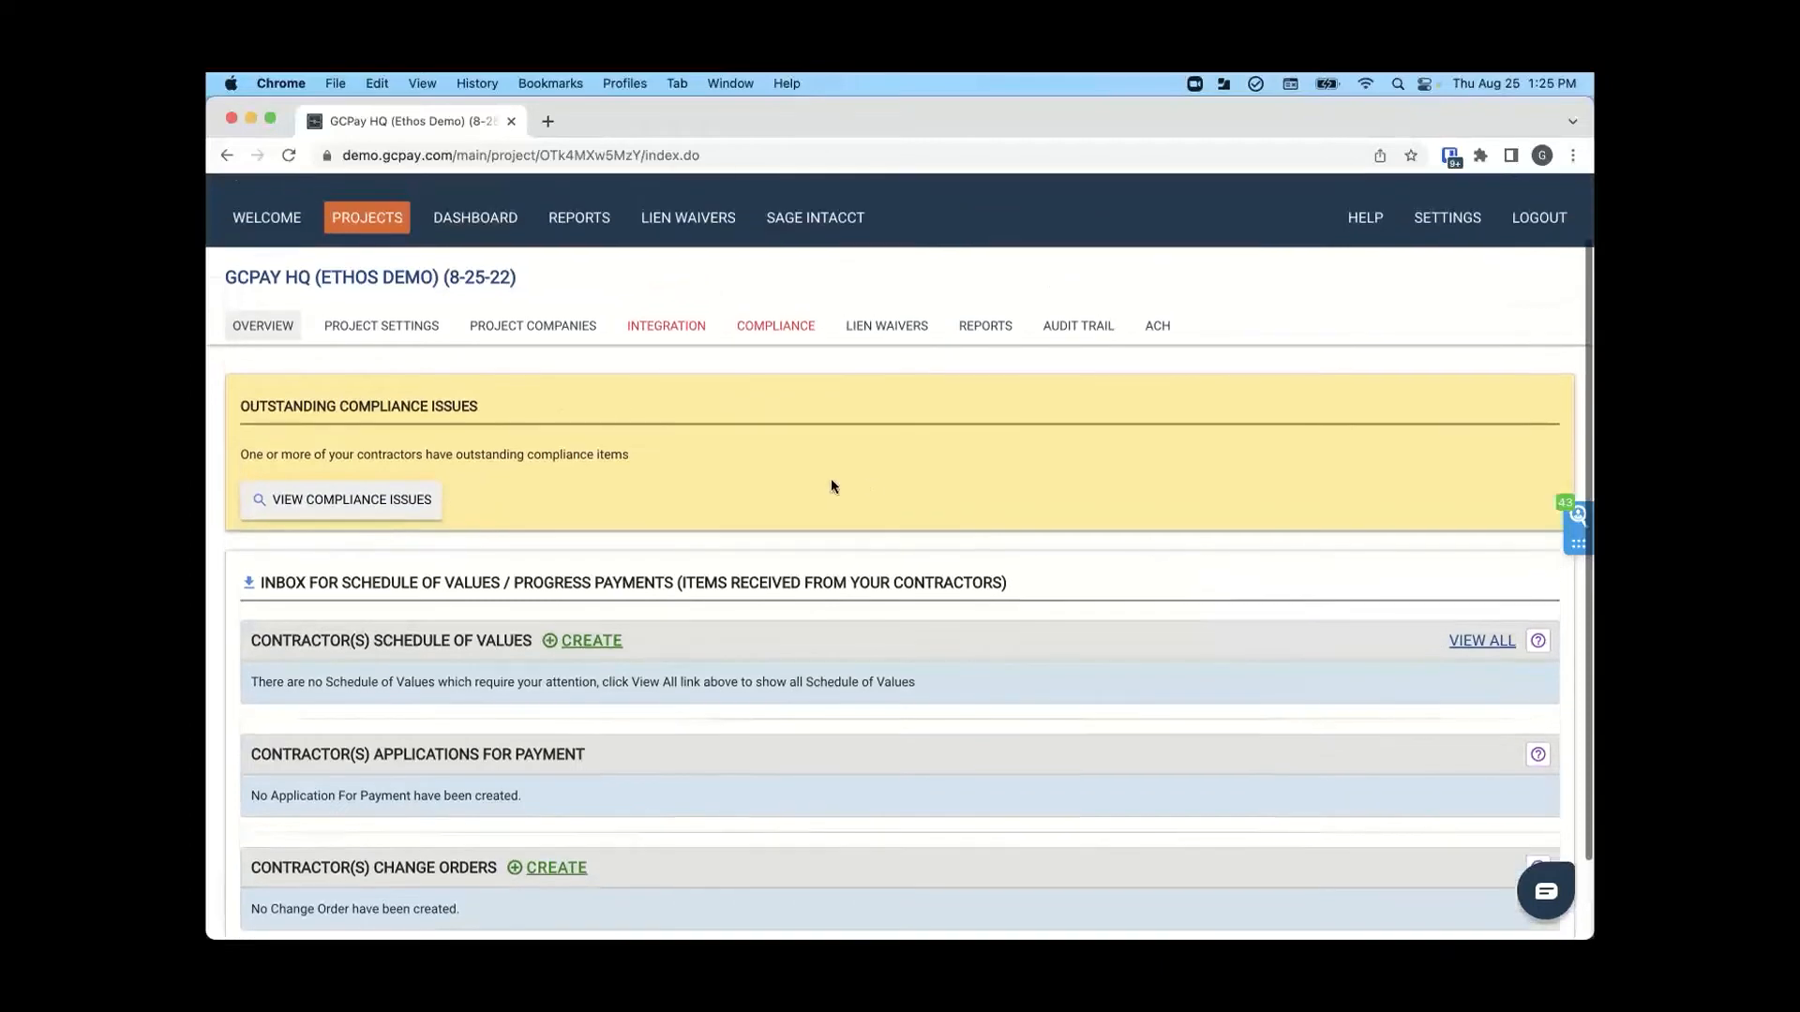
click(663, 330)
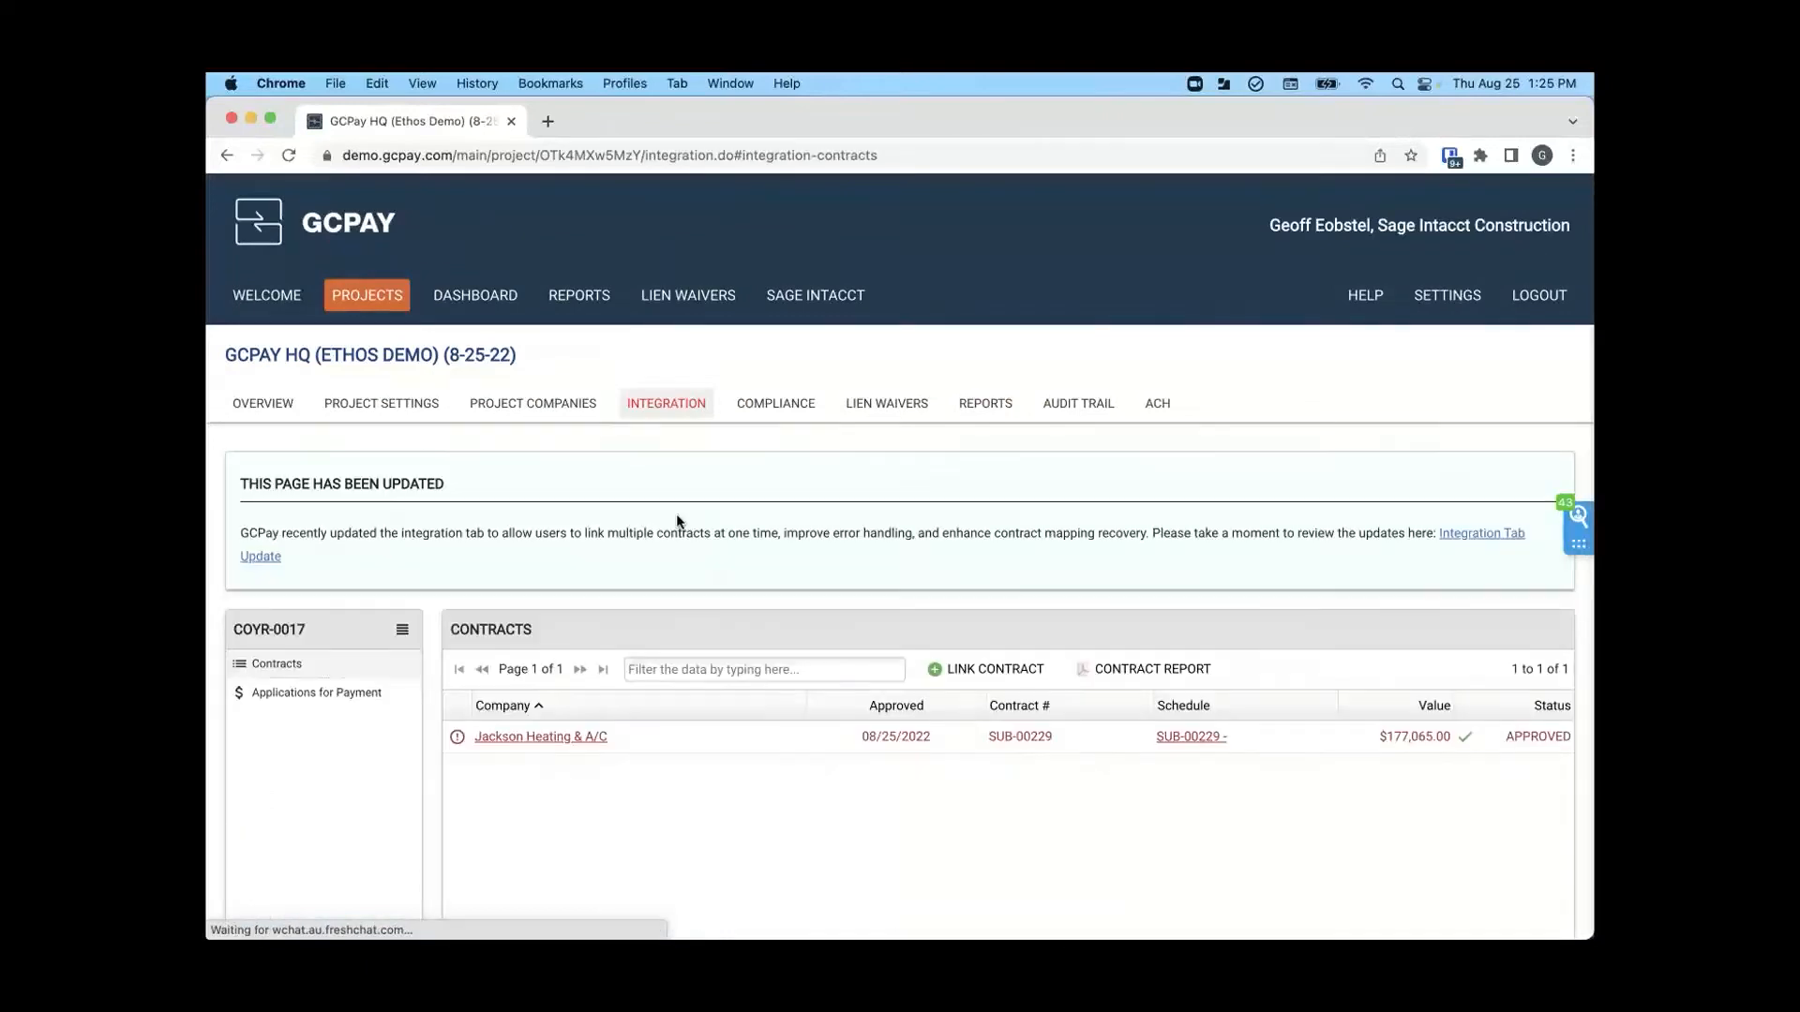
scroll(679, 521, down, 2)
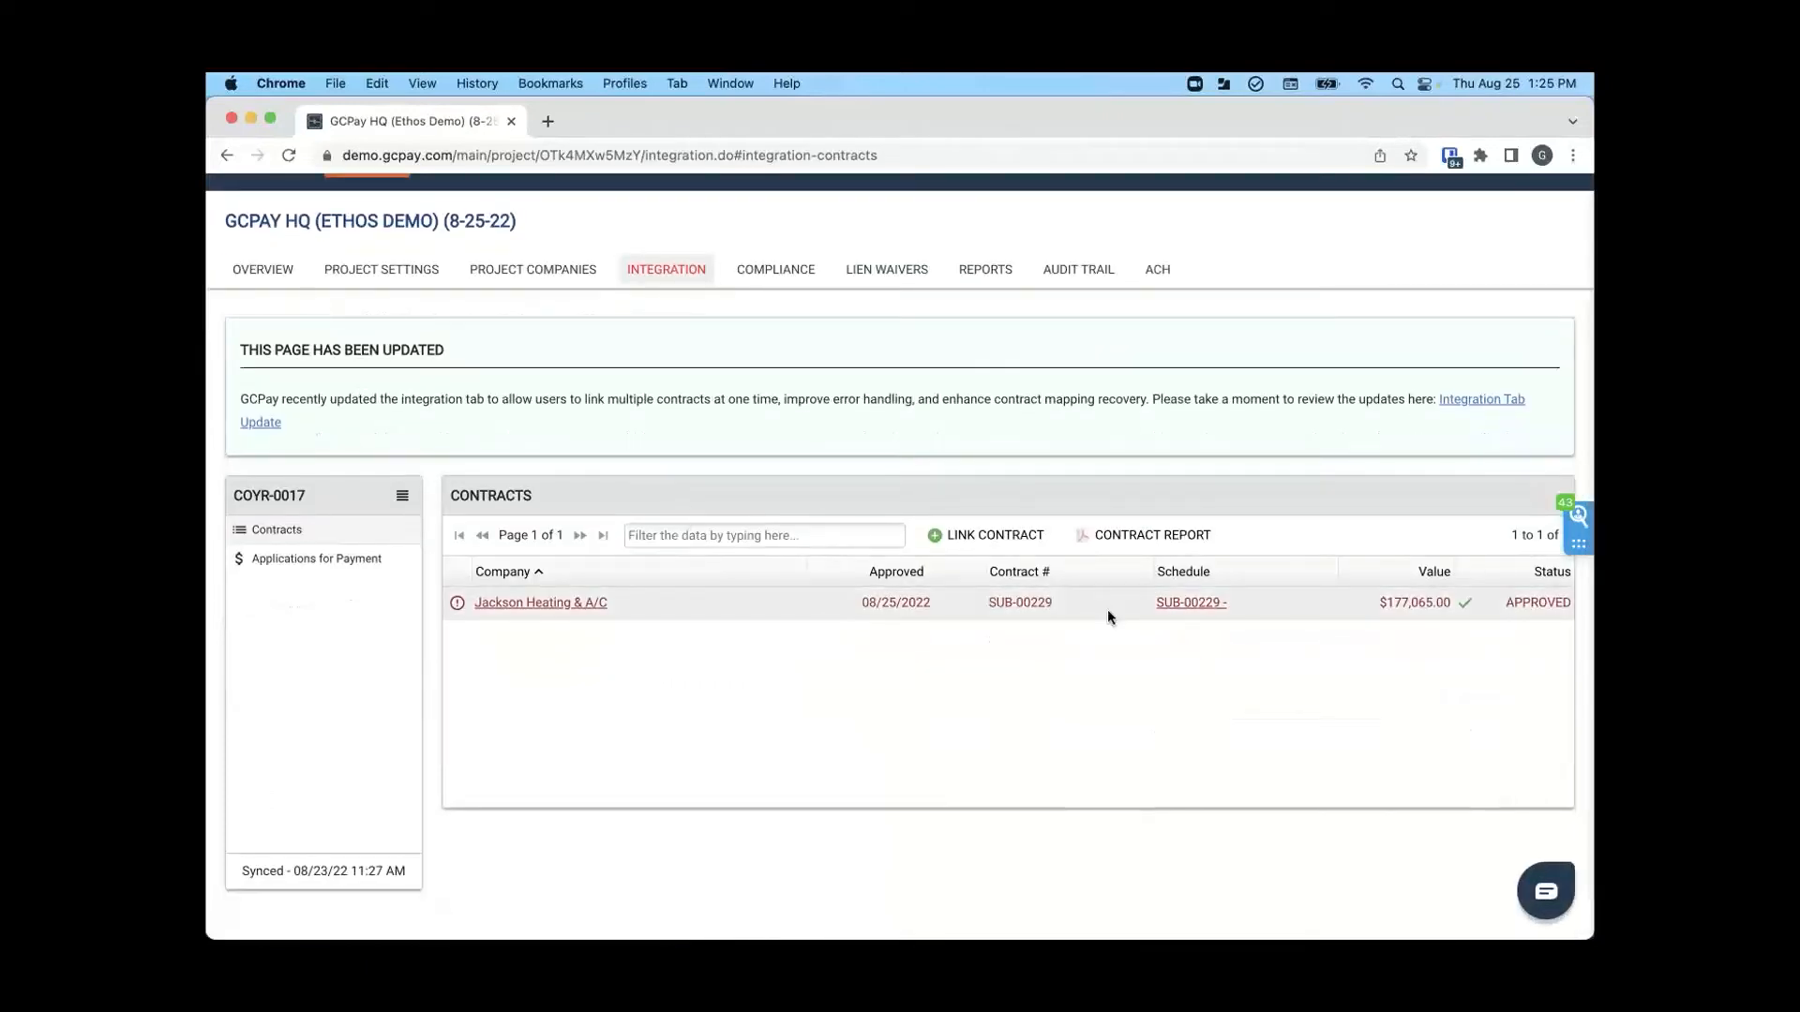
click(1186, 606)
scroll(900, 712, down, 2)
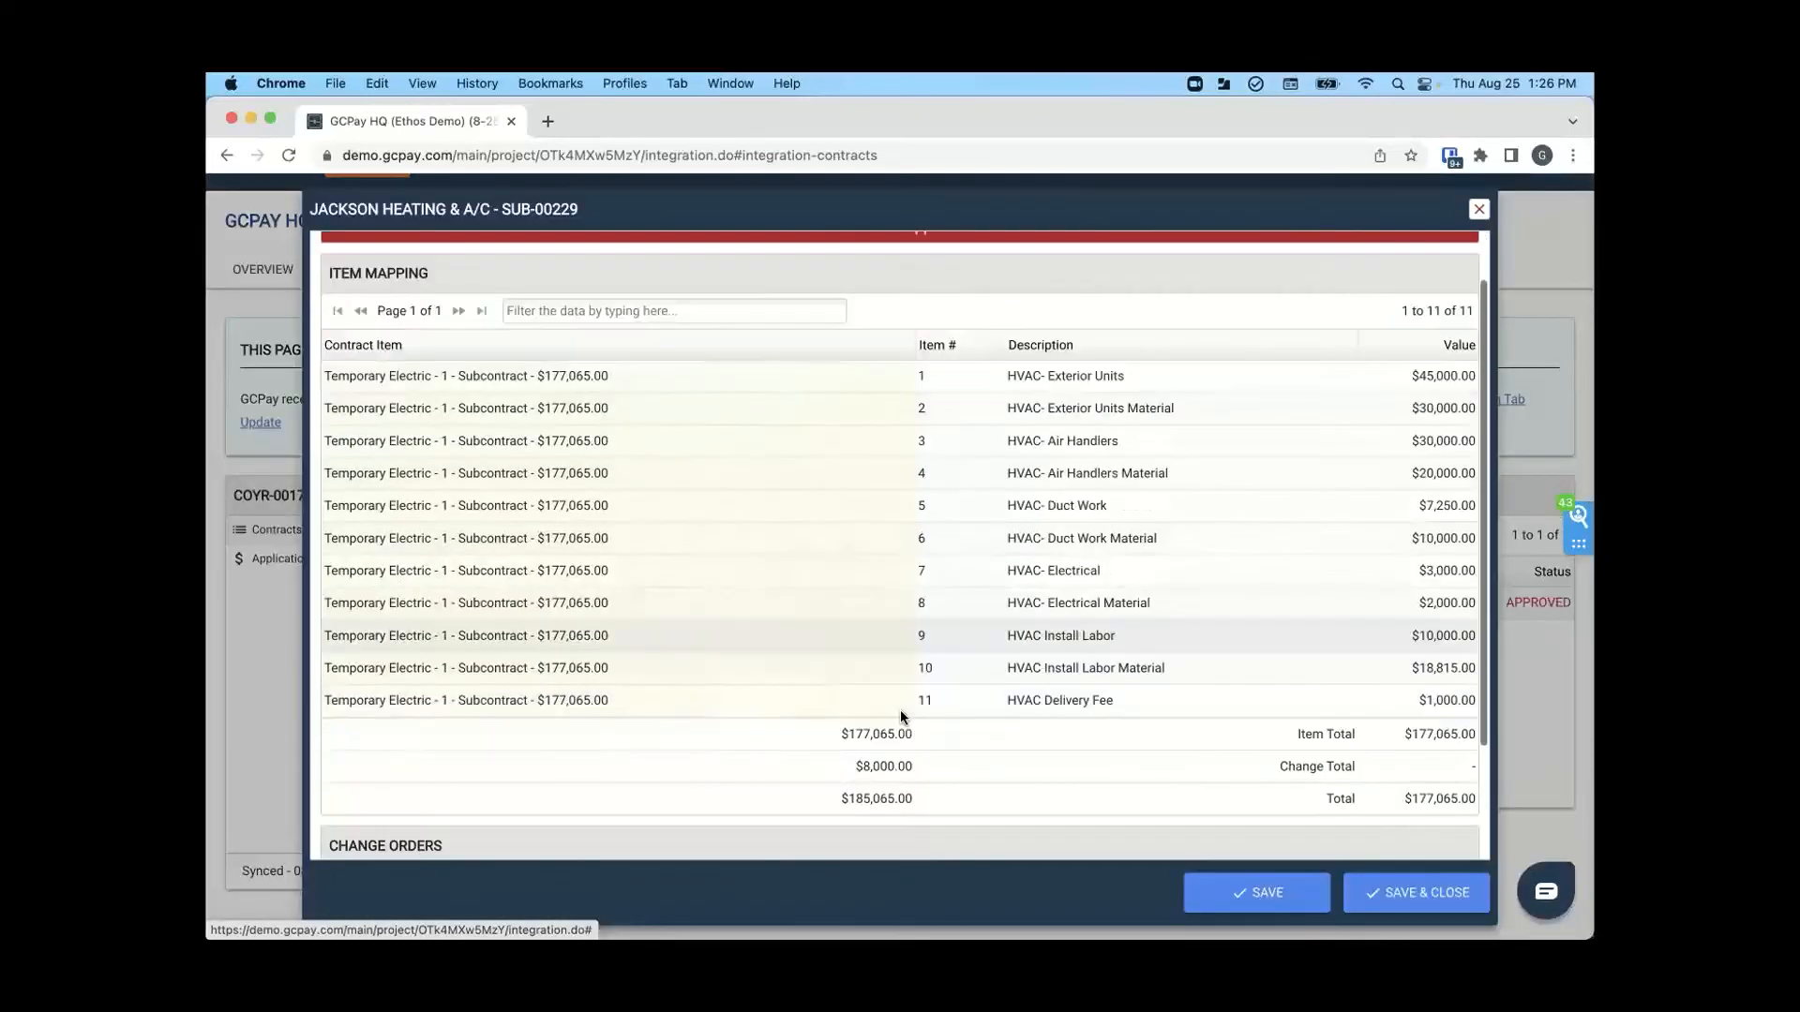
scroll(900, 711, down, 2)
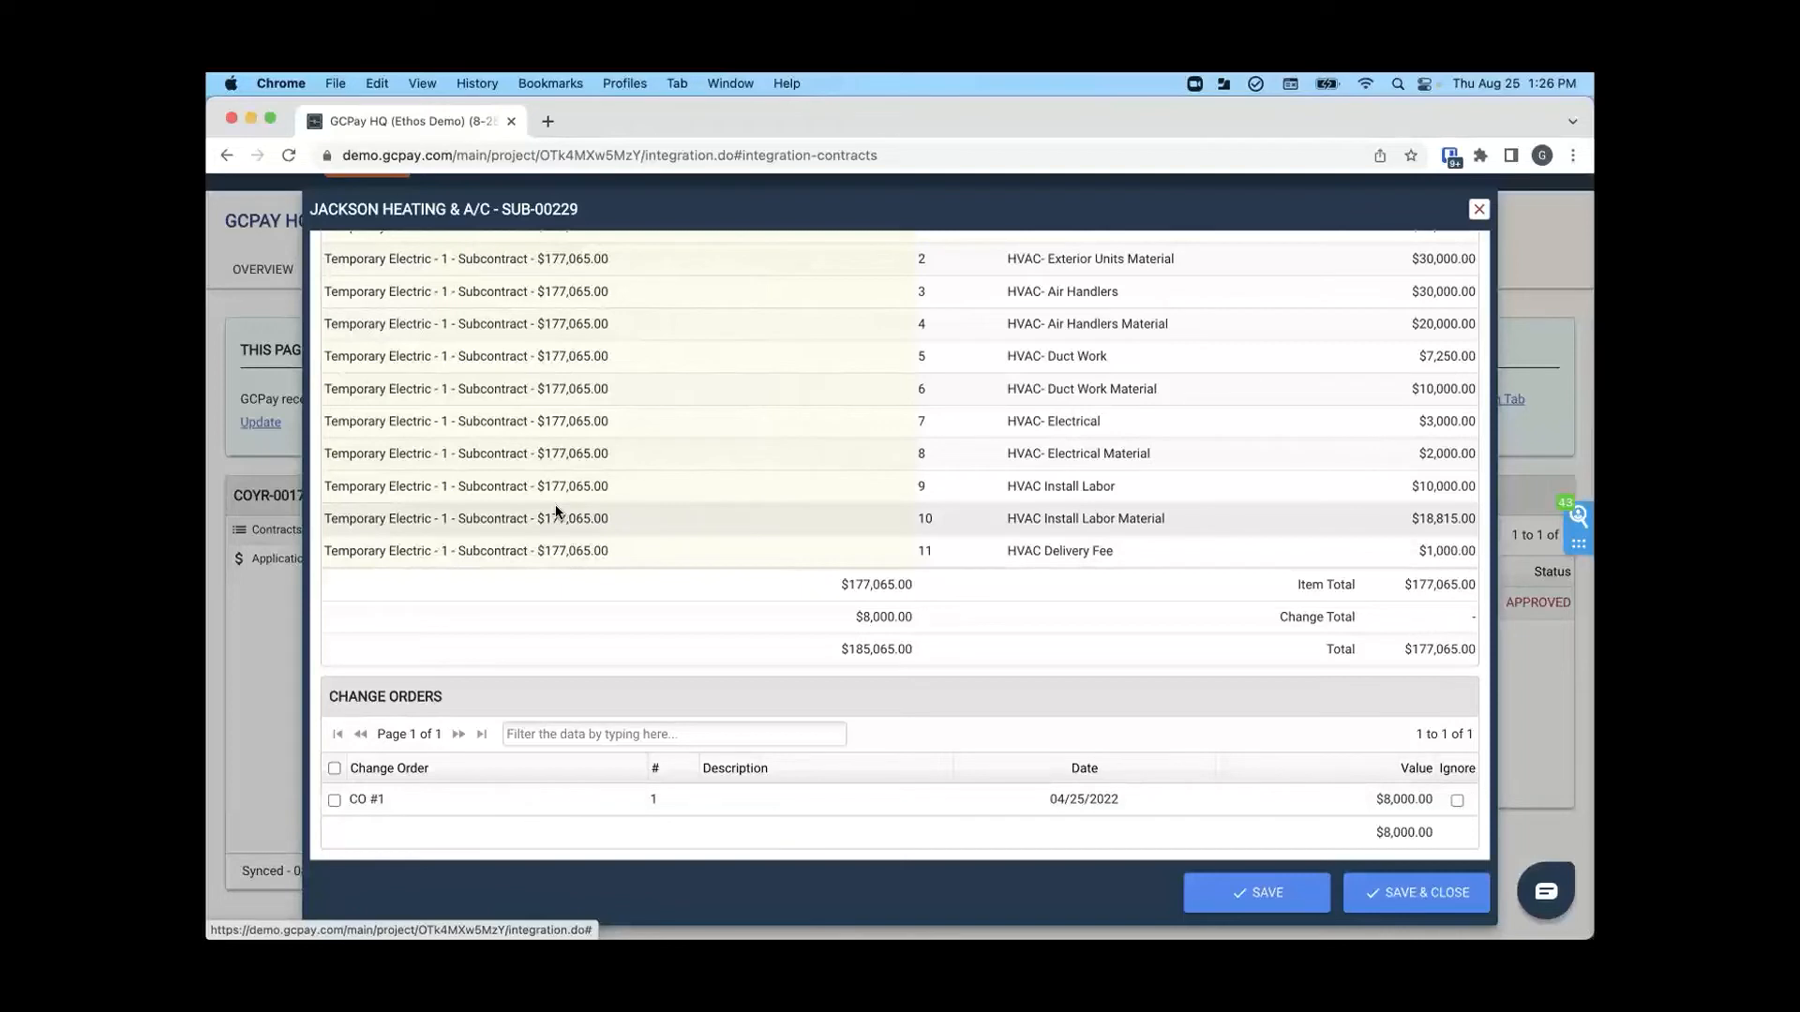
- Select change order CO #1 for import into the Jackson Heating & A/C contract, save the mapping and close it
click(335, 799)
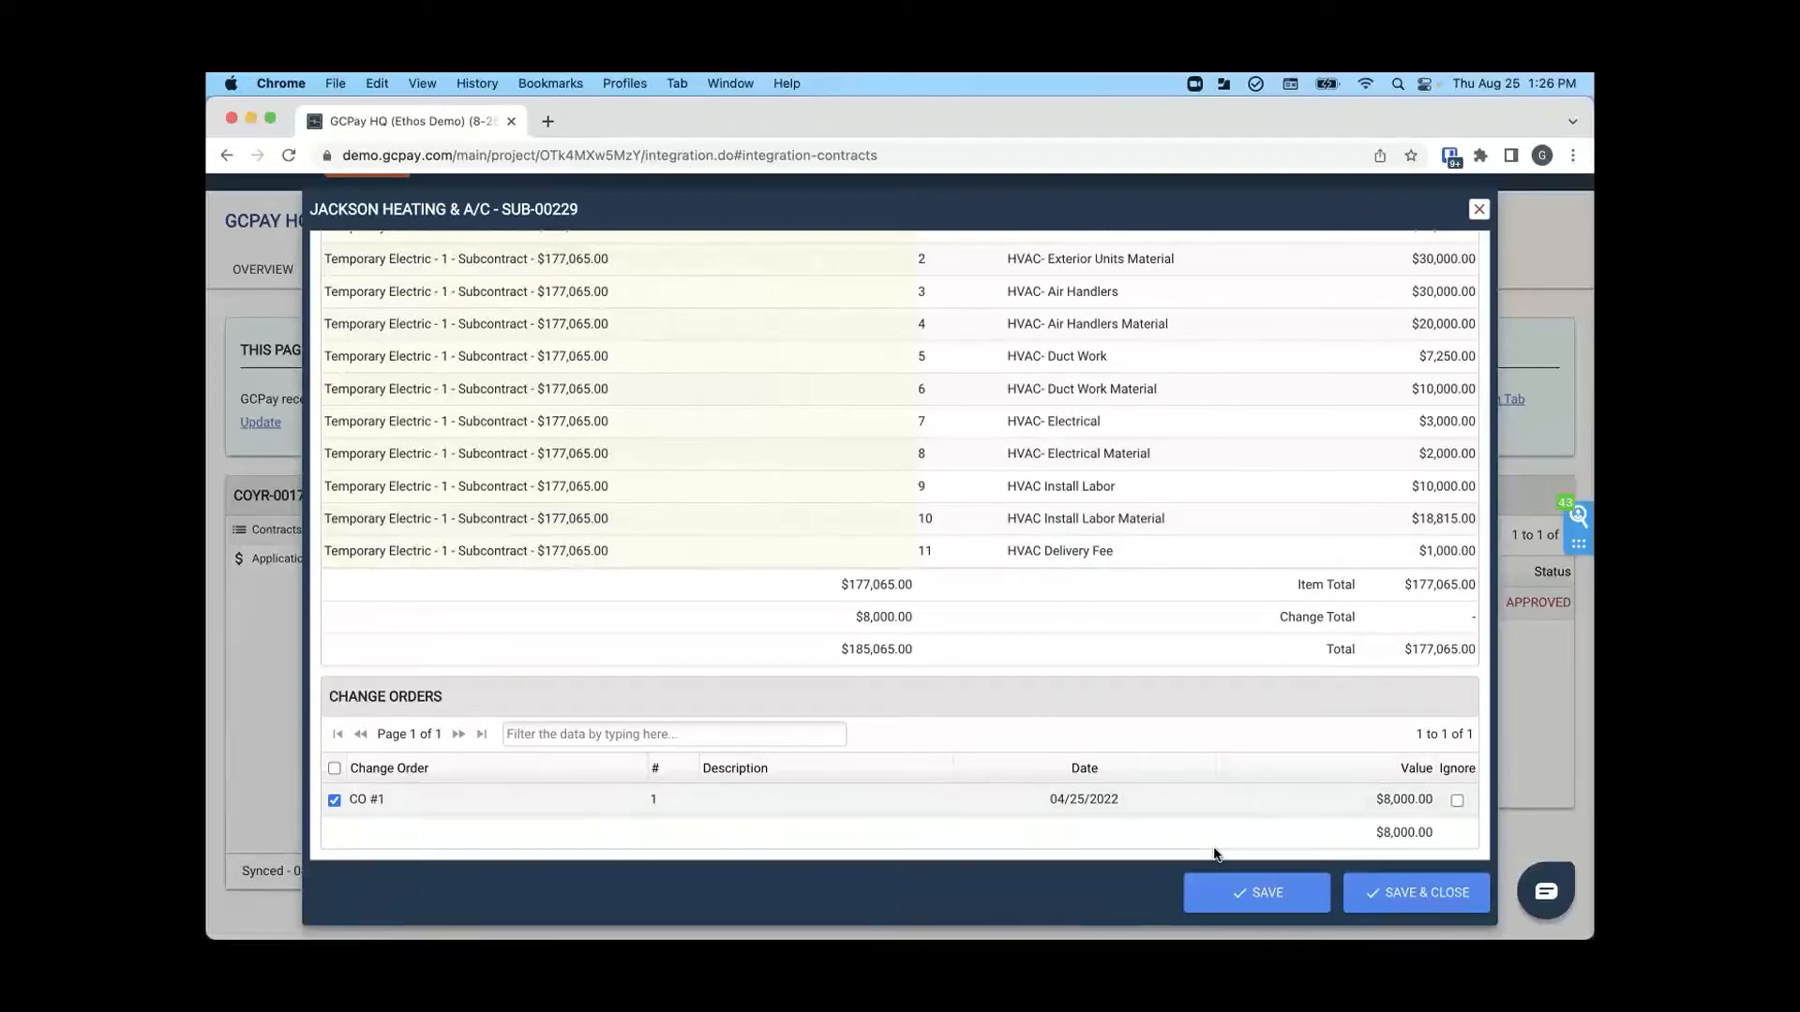
click(1270, 893)
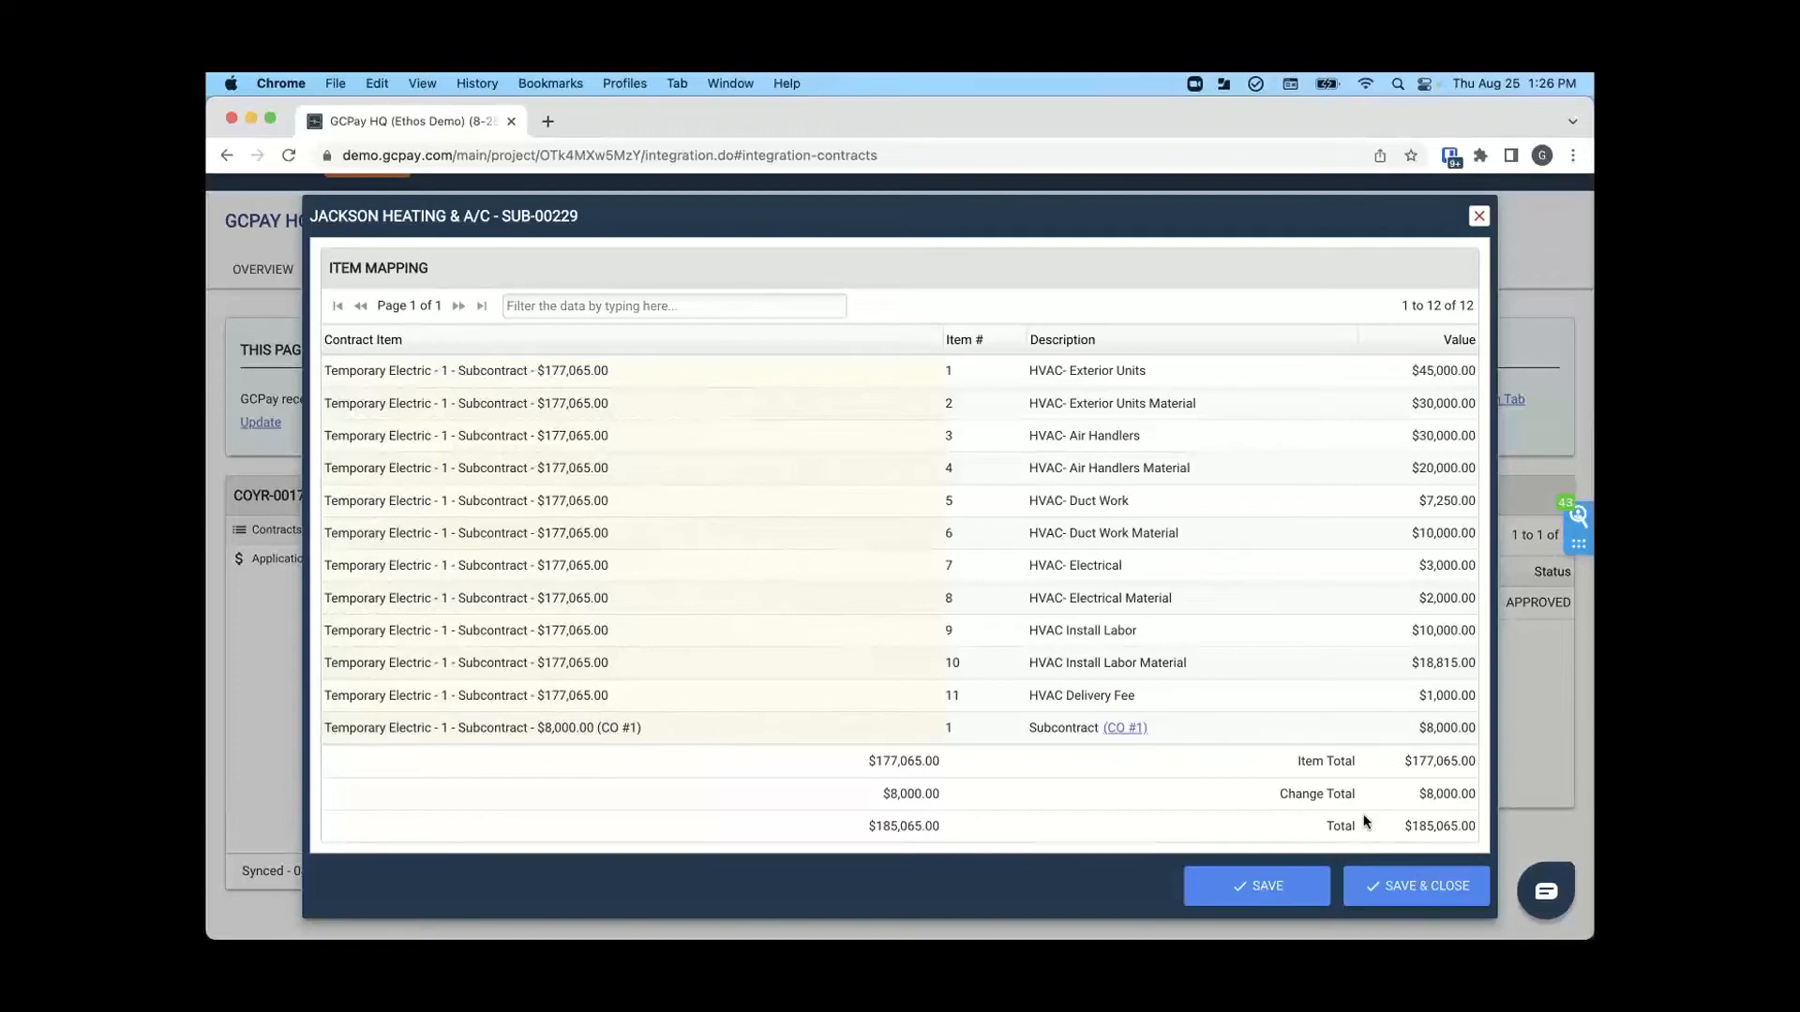
click(1409, 882)
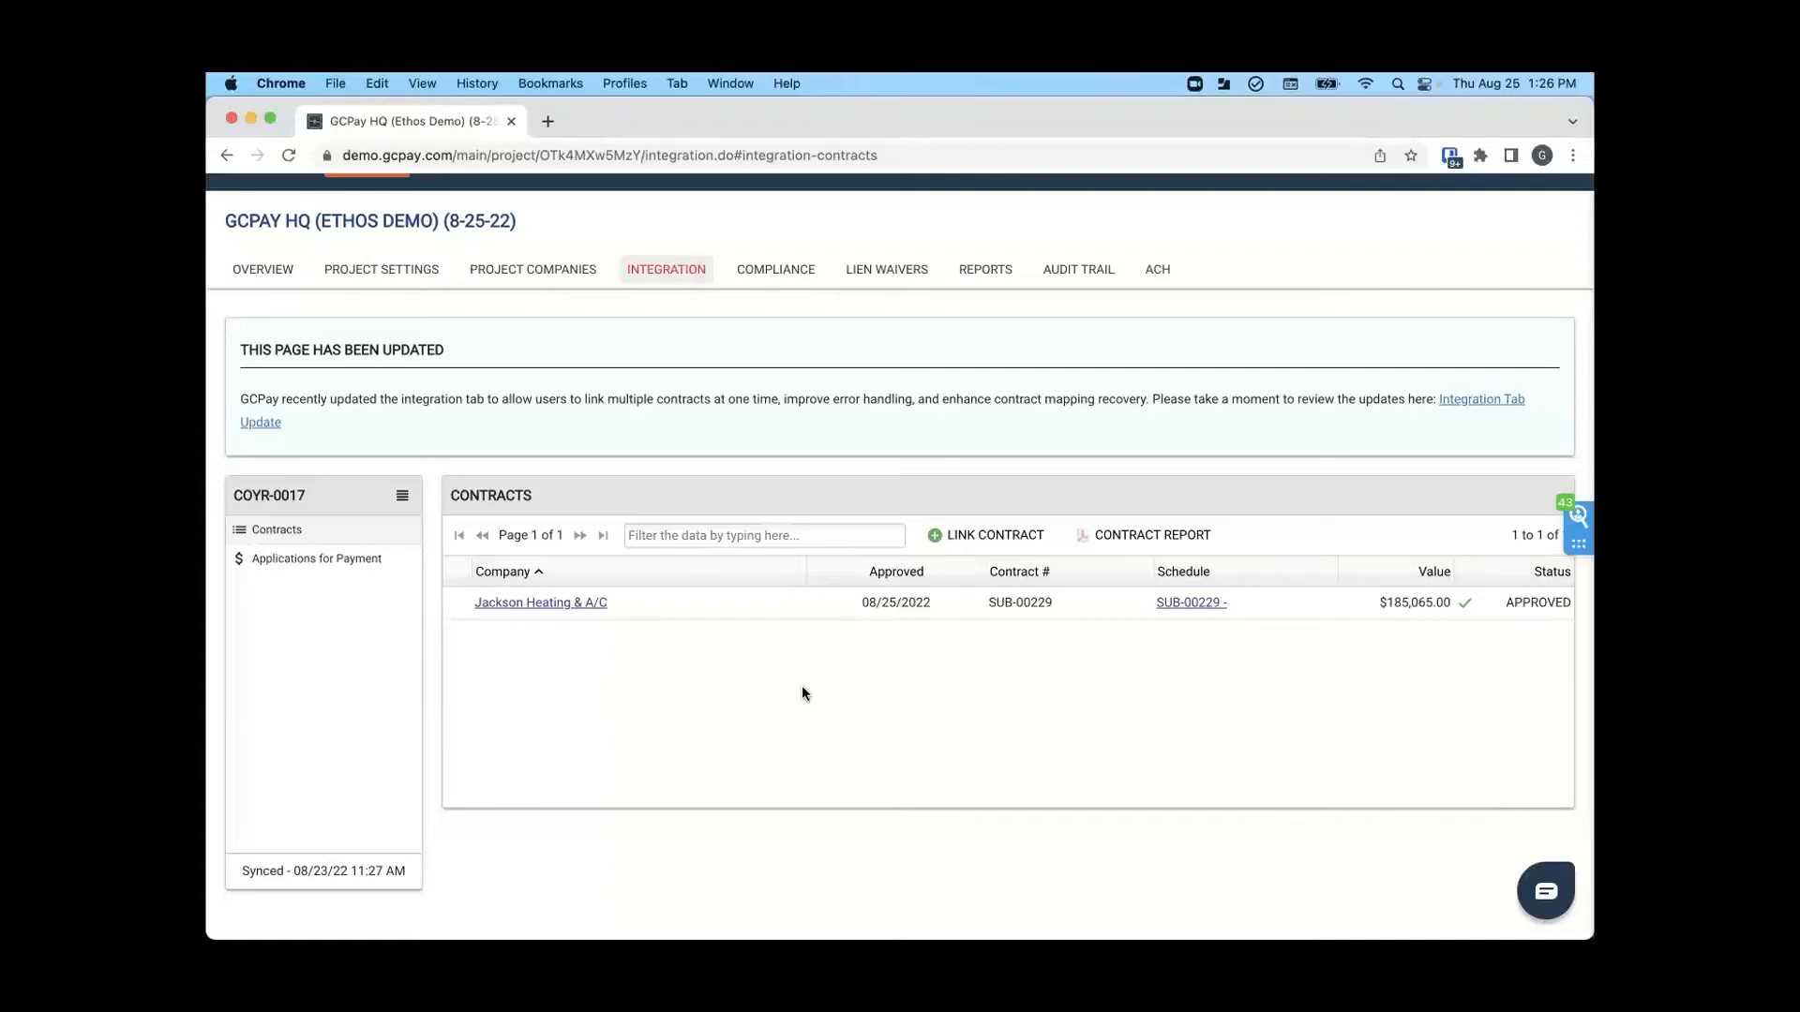
- Log out of the general contractor's account and log in with the saved Jackson Heating username and password
scroll(801, 689, up, 3)
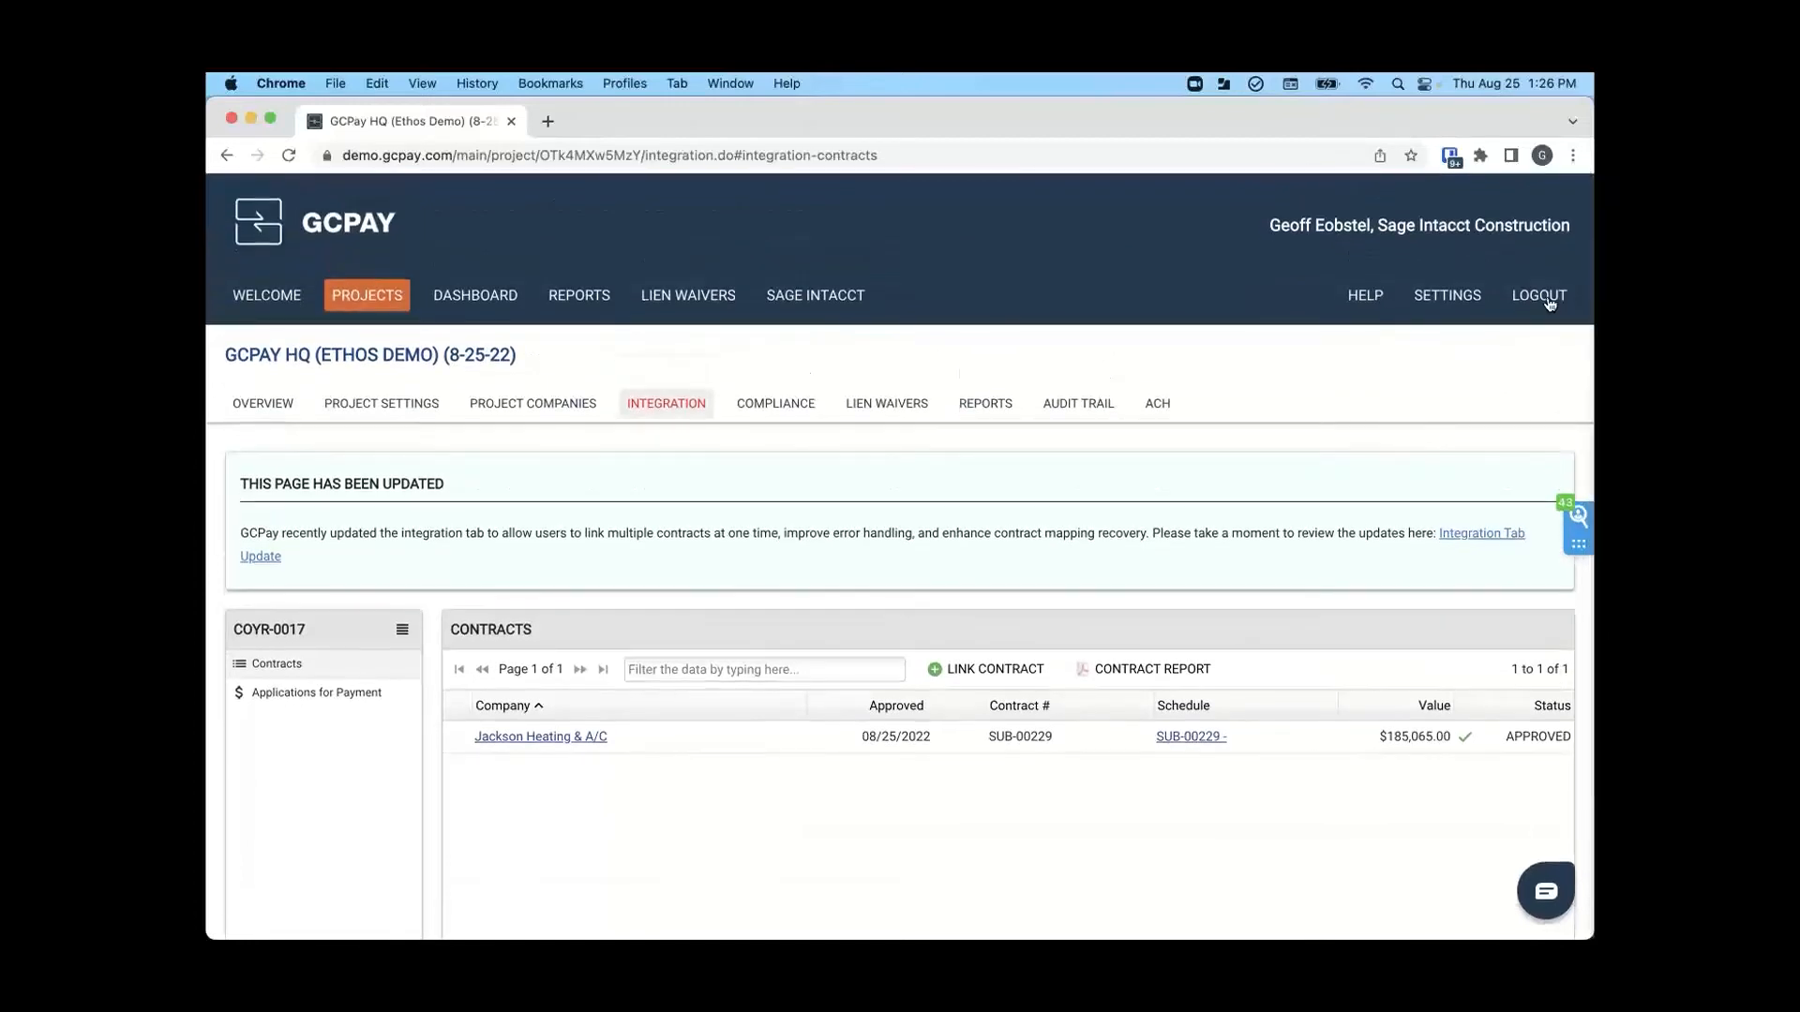
click(1549, 300)
click(969, 431)
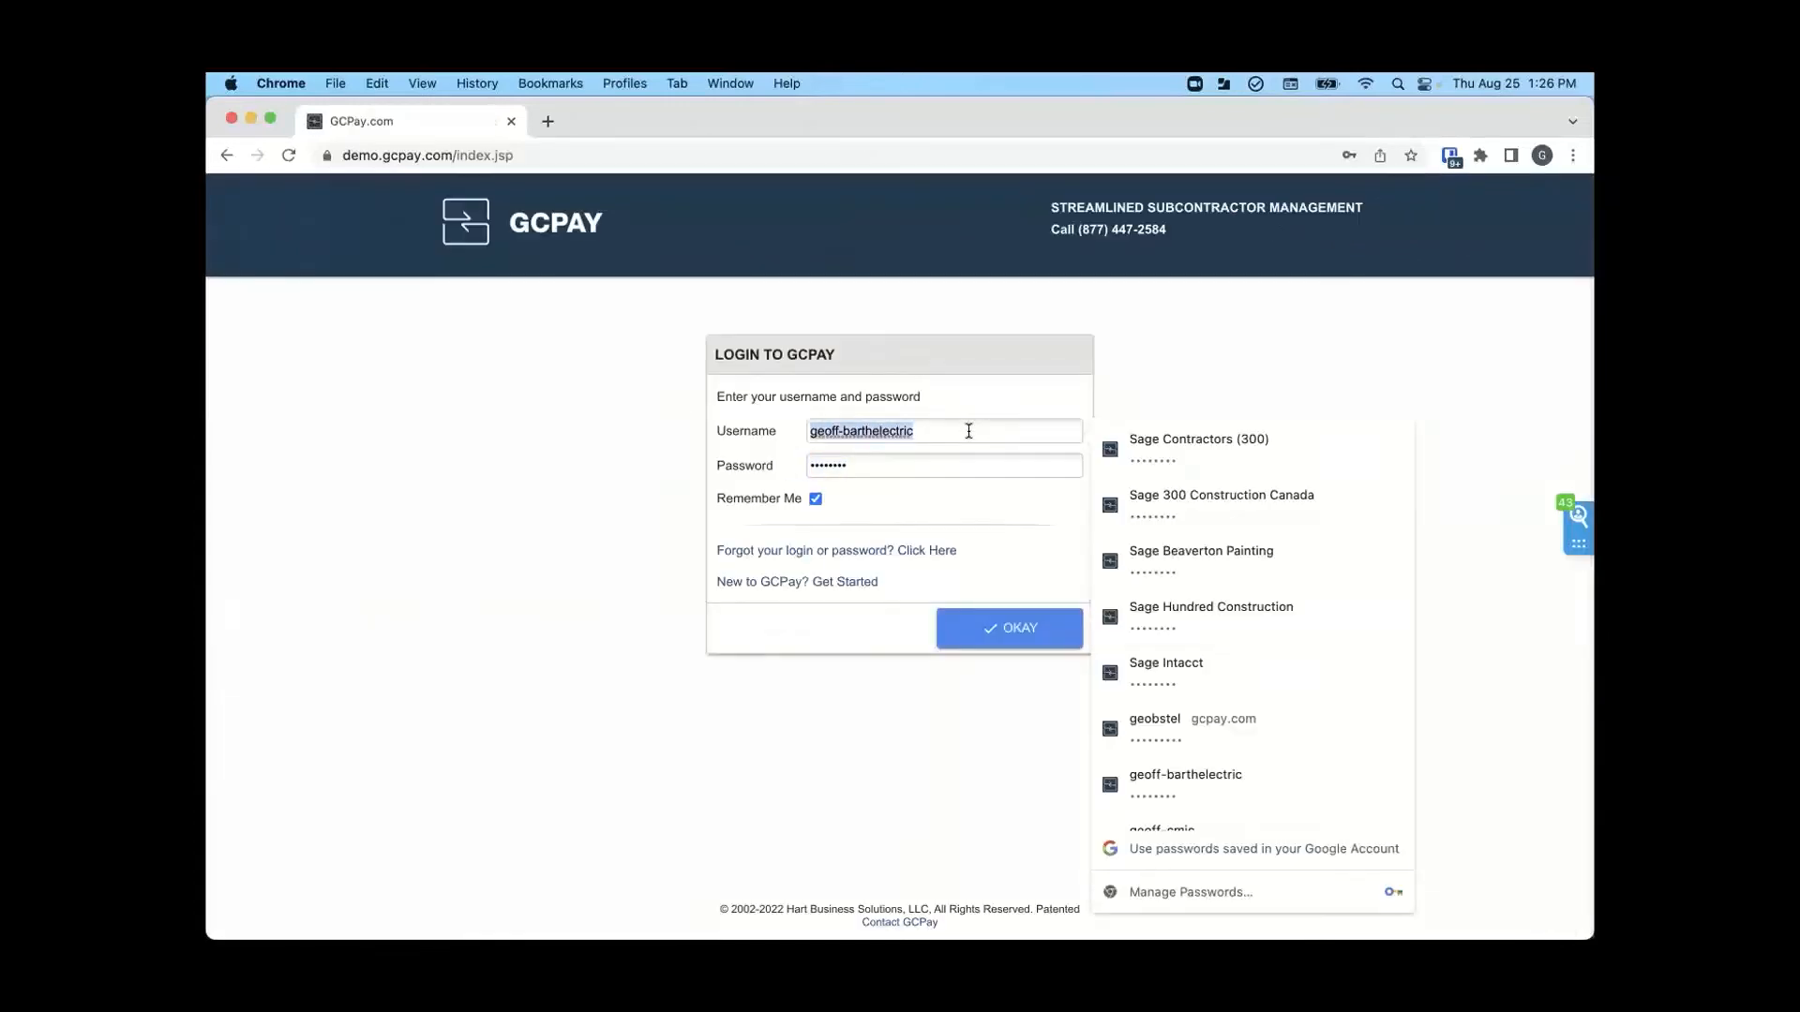
scroll(1191, 563, down, 3)
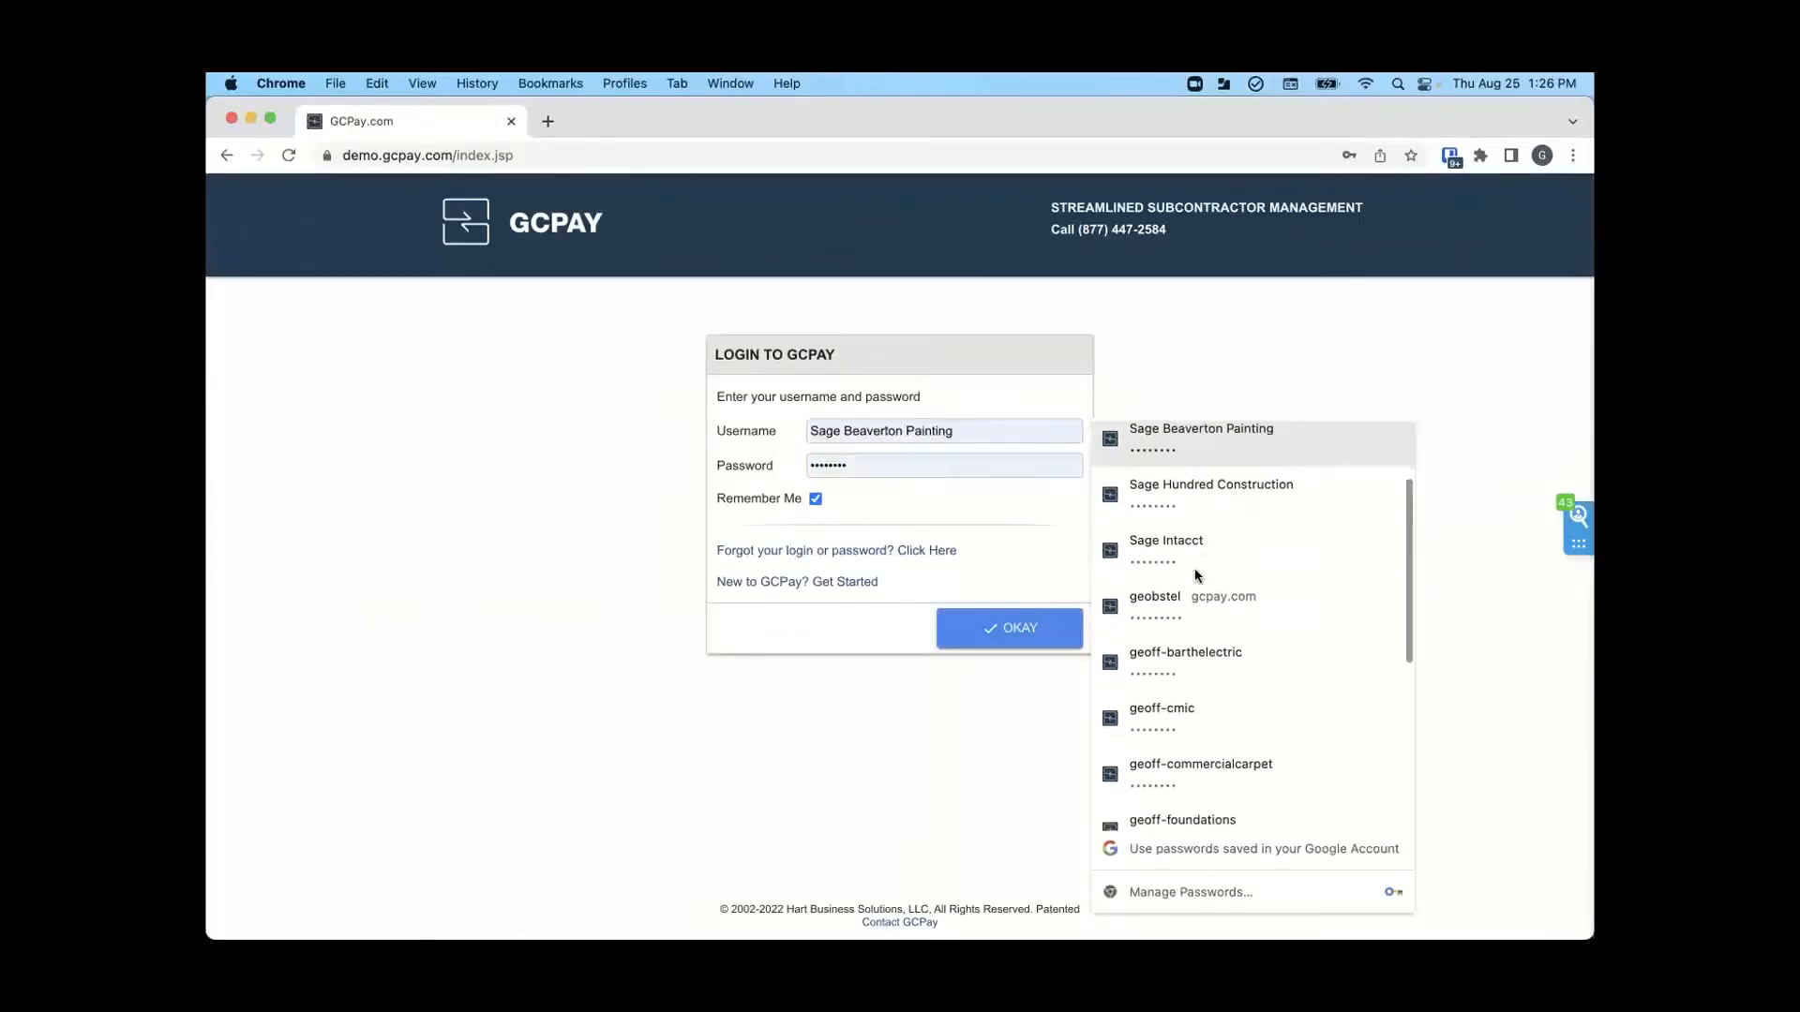
scroll(1195, 574, down, 3)
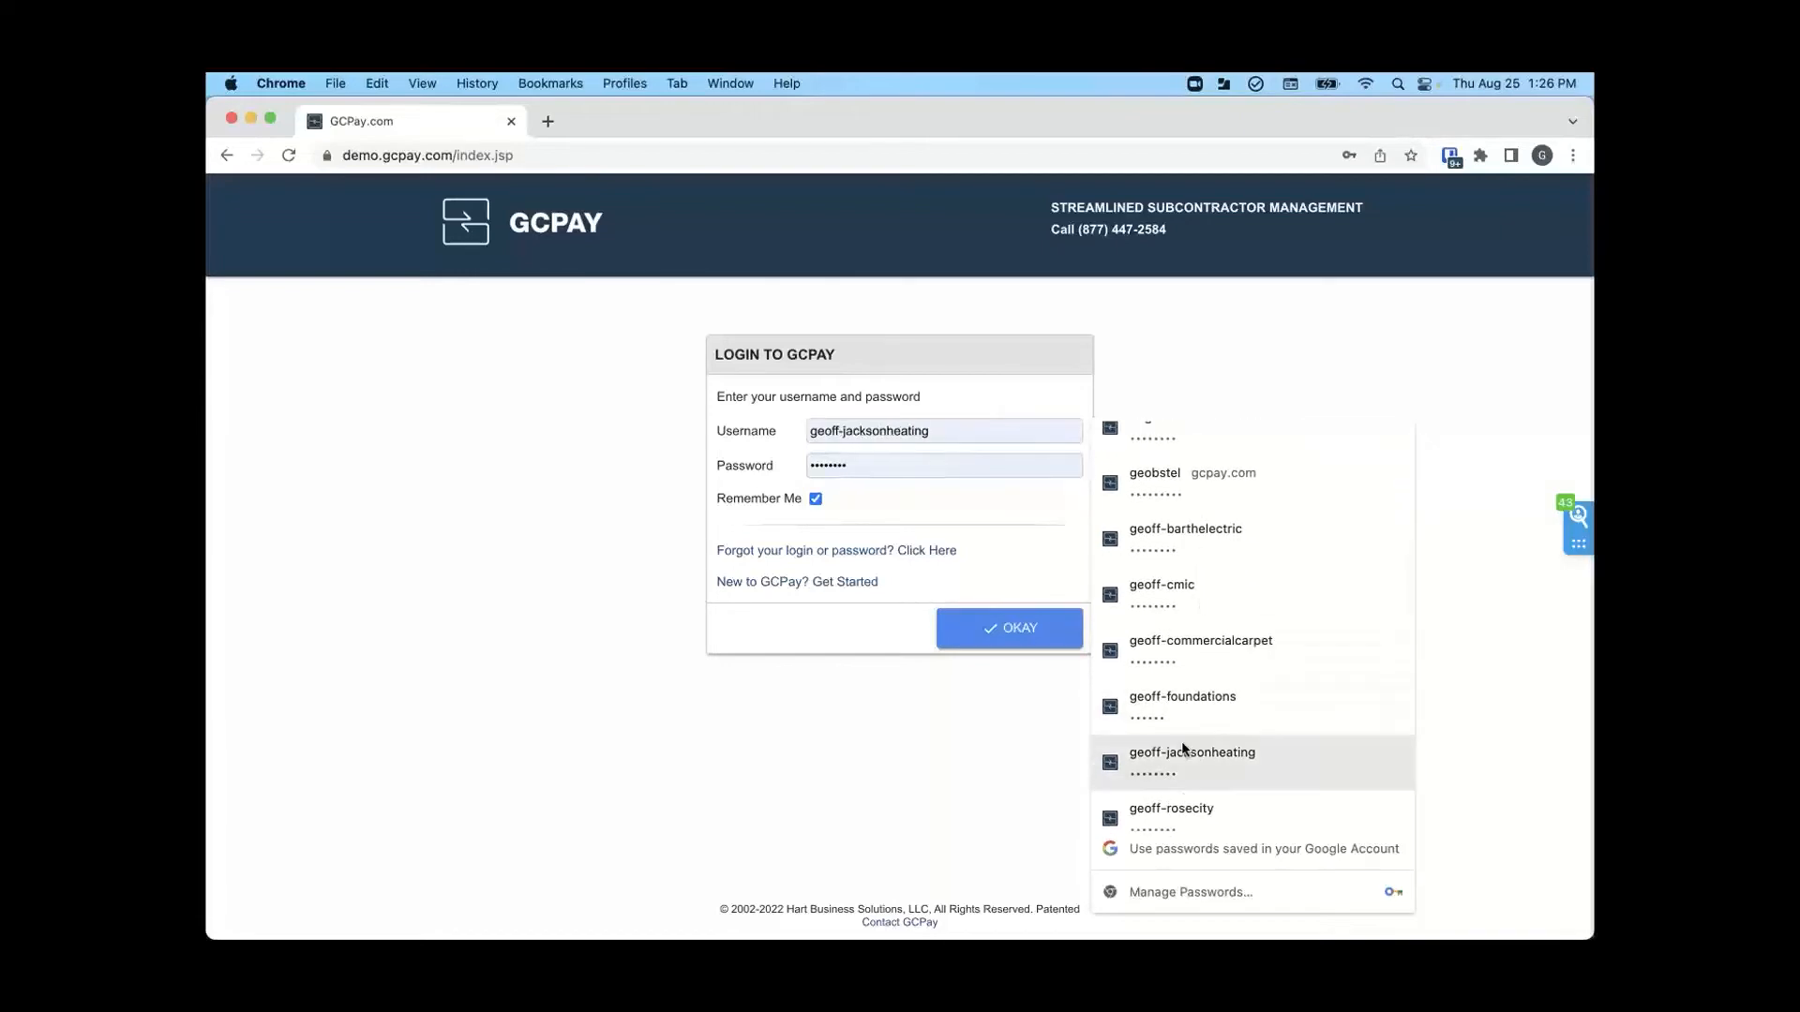
click(1183, 749)
click(1022, 630)
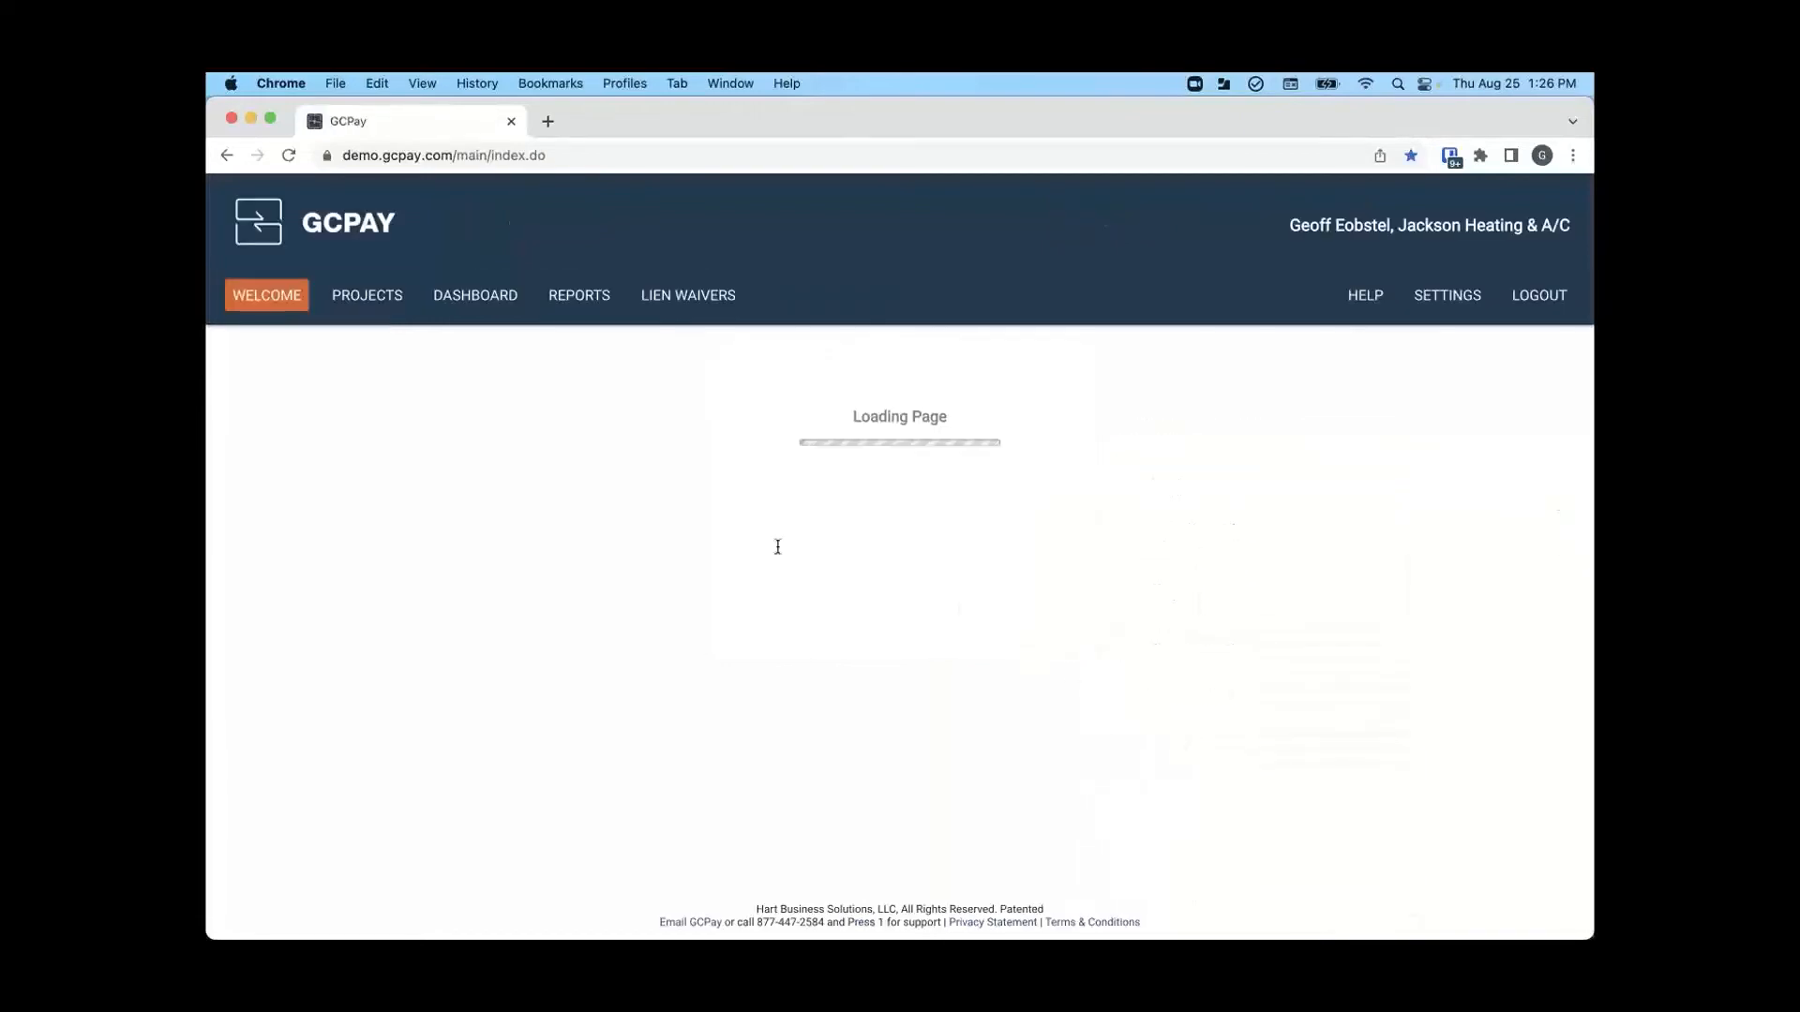
- Filter the subcontractor's projects by "GCPa" and open GCPay HQ (Ethos Demo)
click(372, 297)
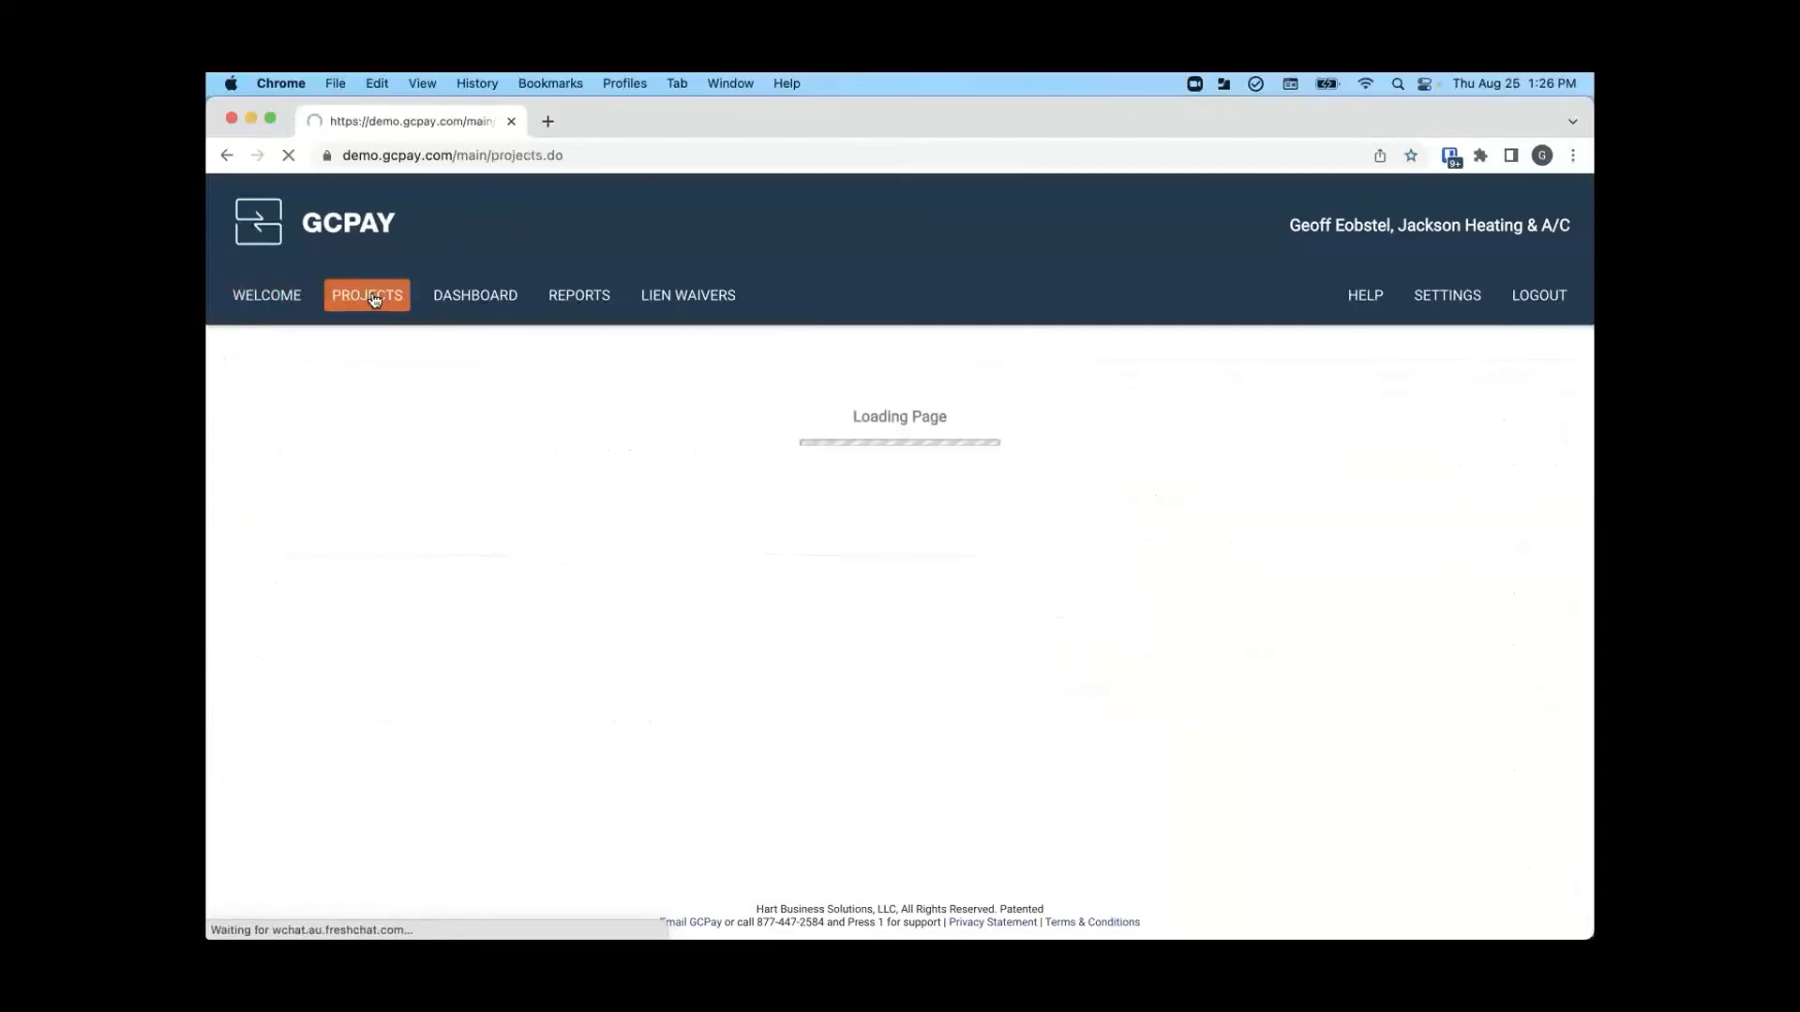
click(469, 407)
text(G)
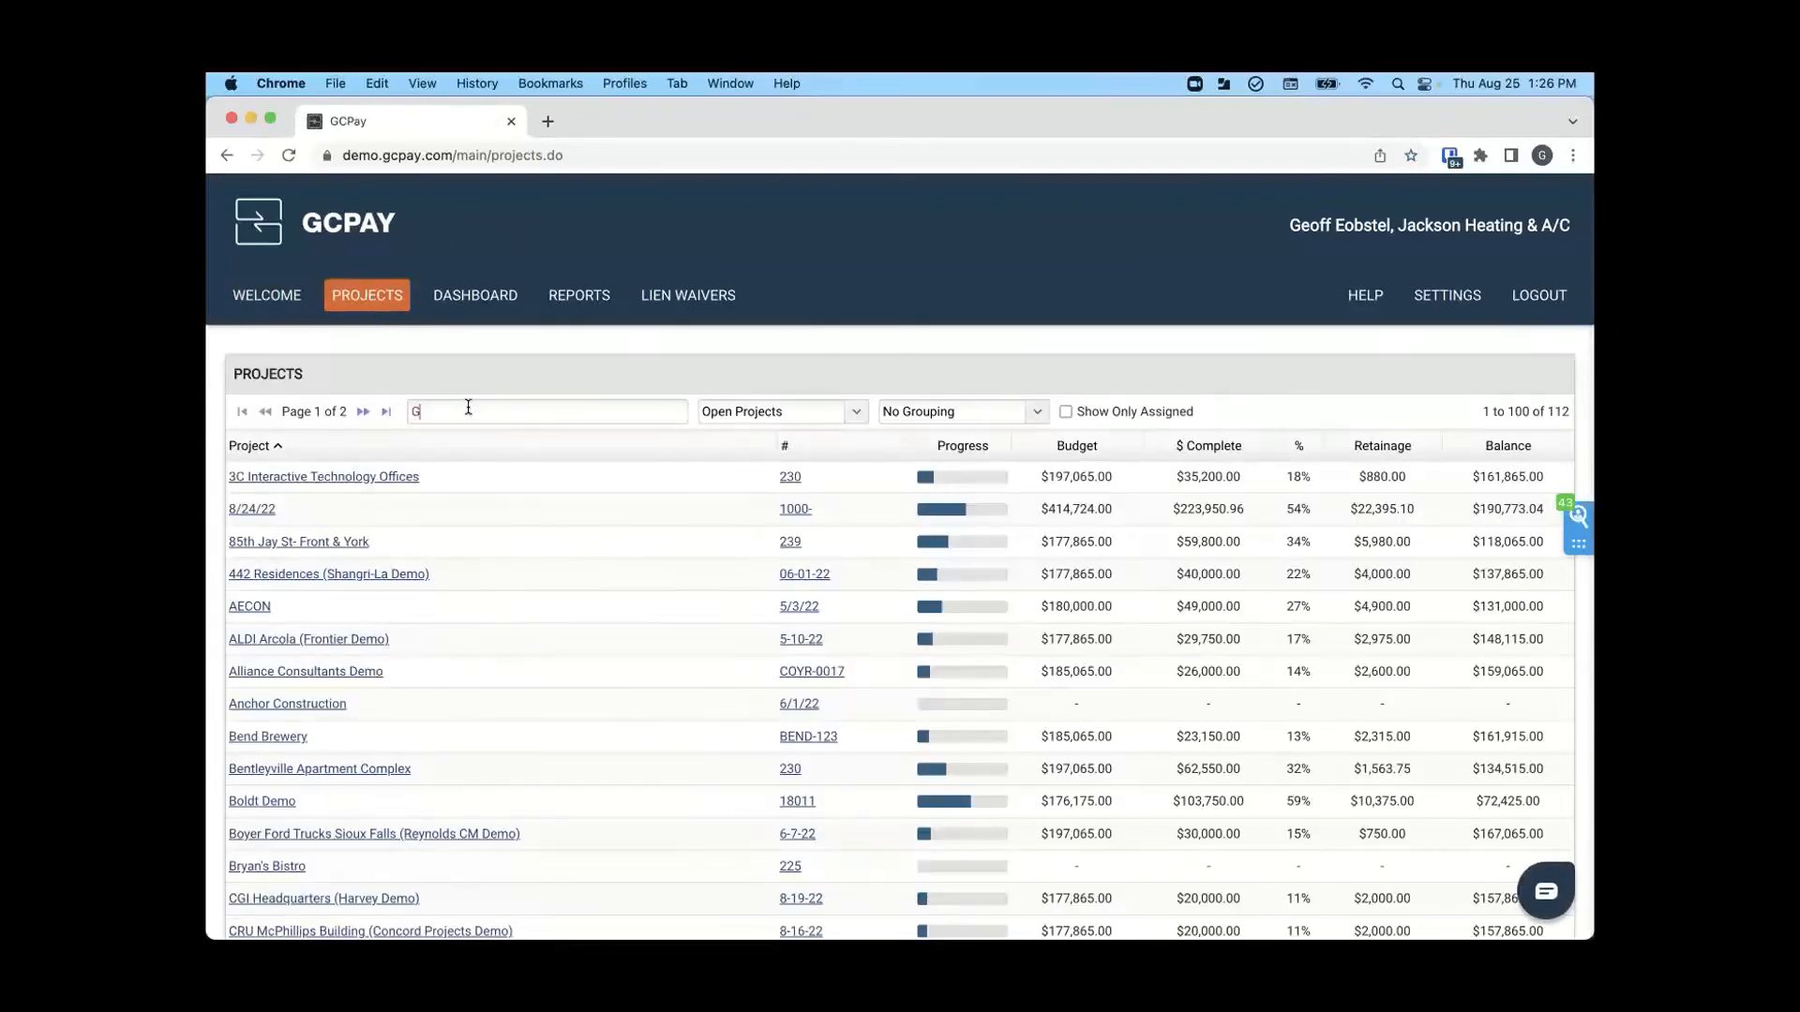
text(CPa)
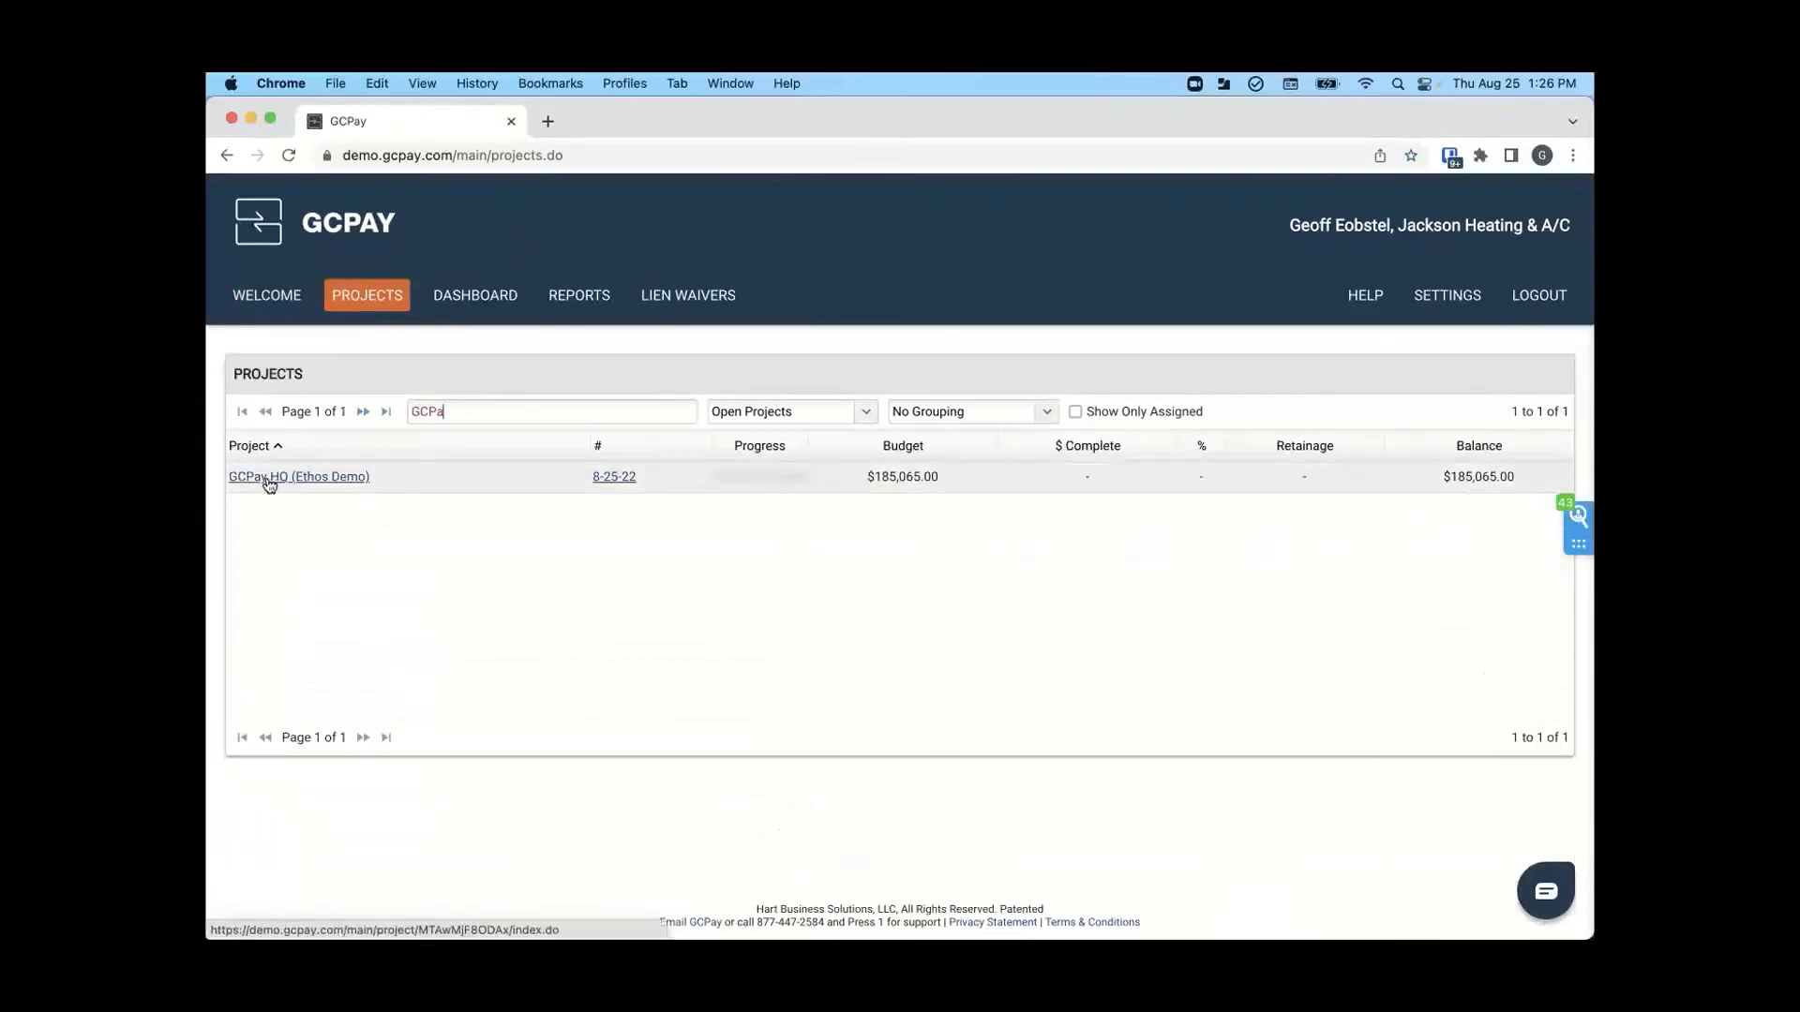
click(269, 479)
- Show all schedules of values in the subcontractor's outbox to check the updated contract value, and hide the completed ones again
scroll(278, 487, down, 3)
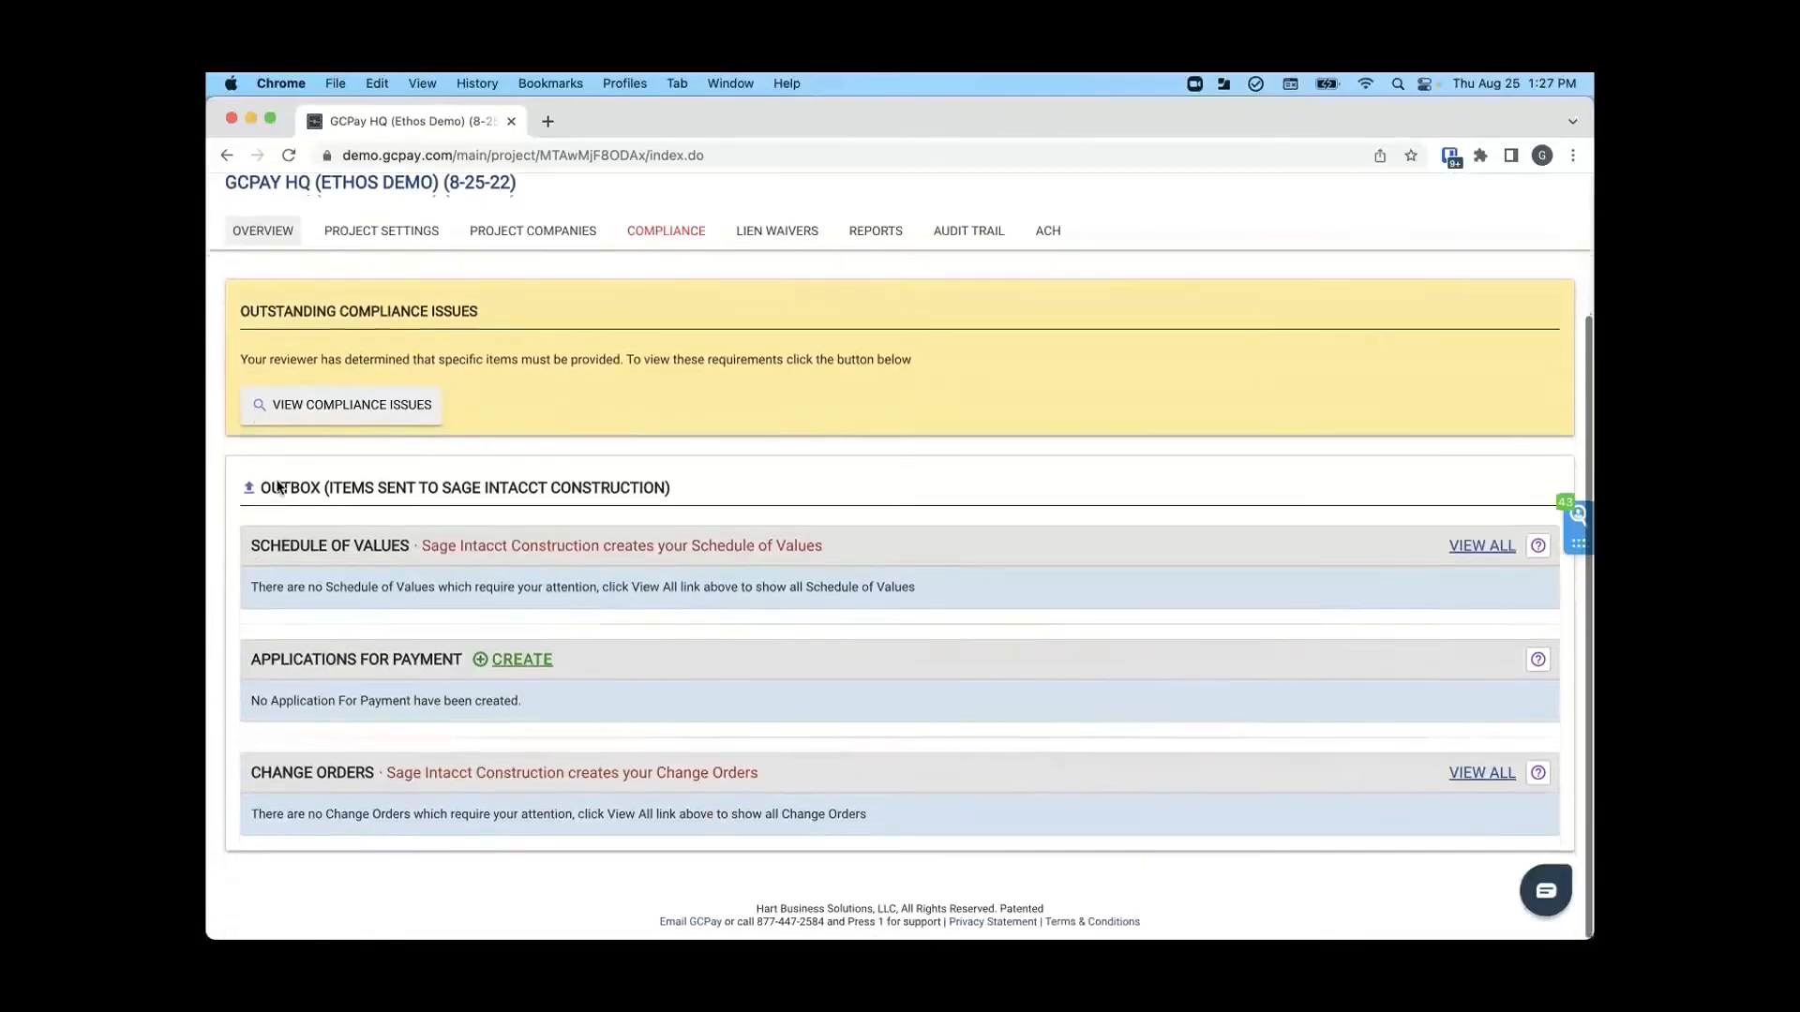
click(1462, 548)
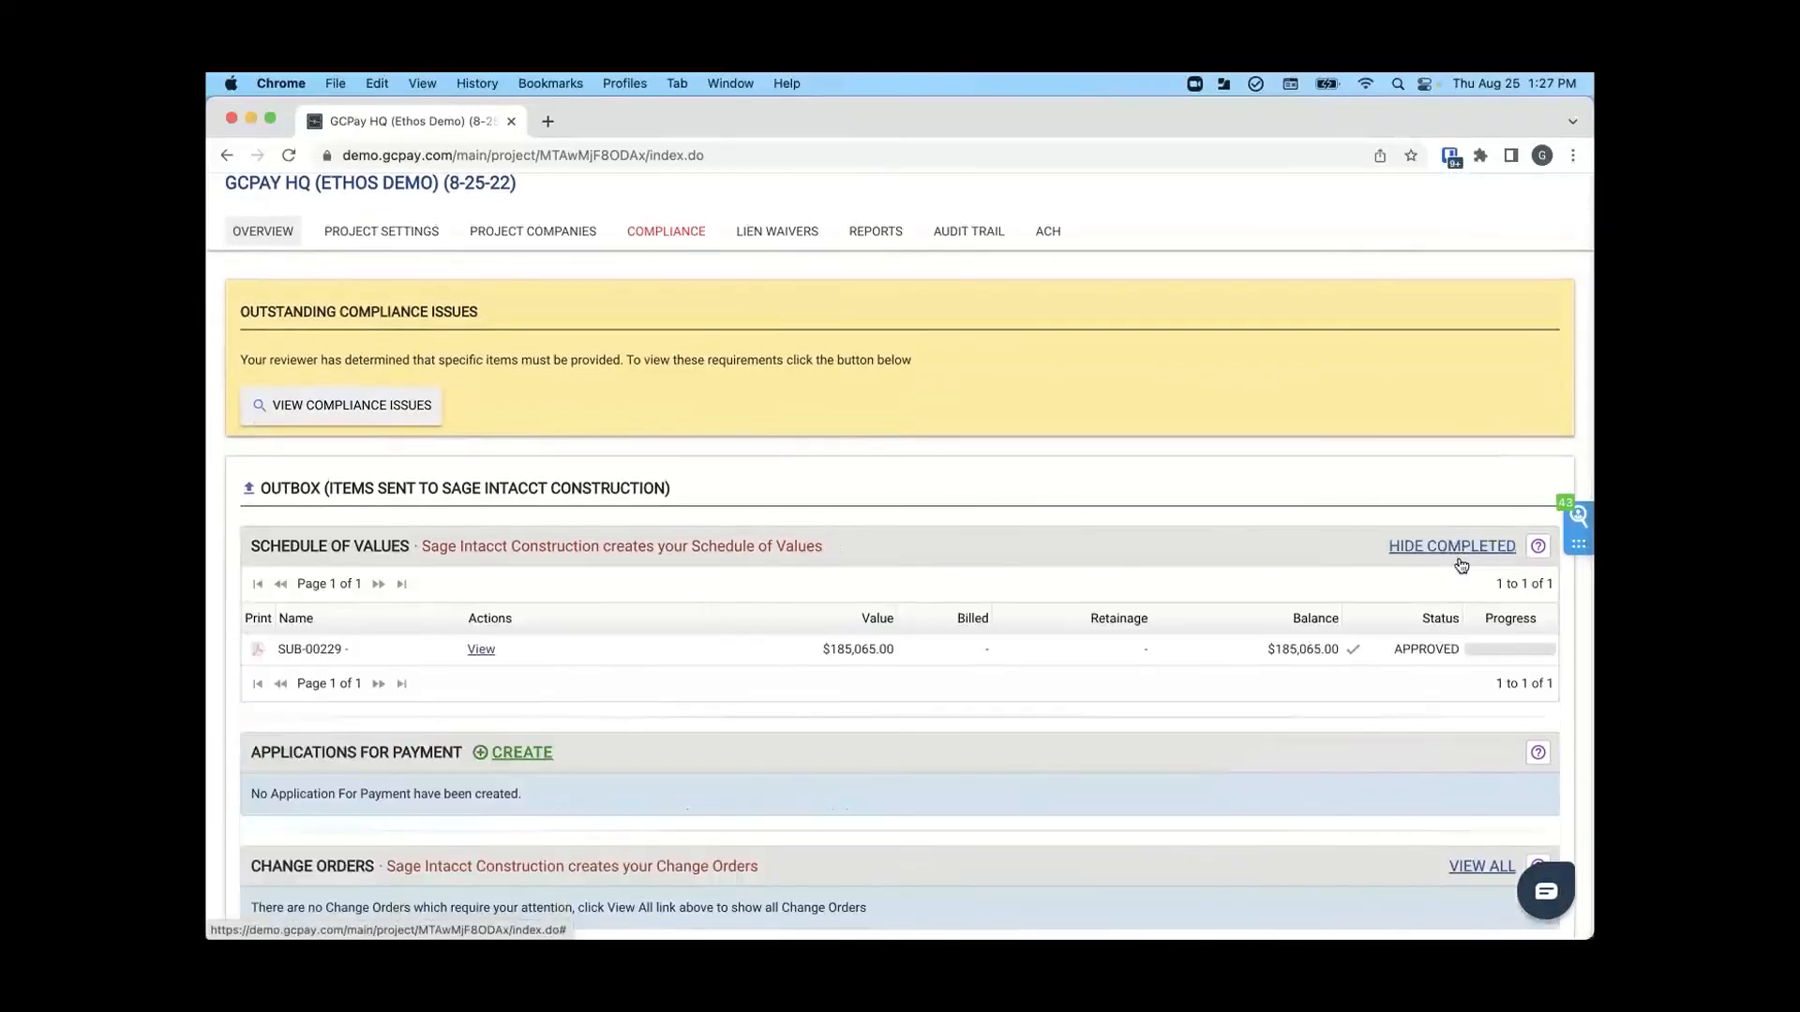
click(1445, 550)
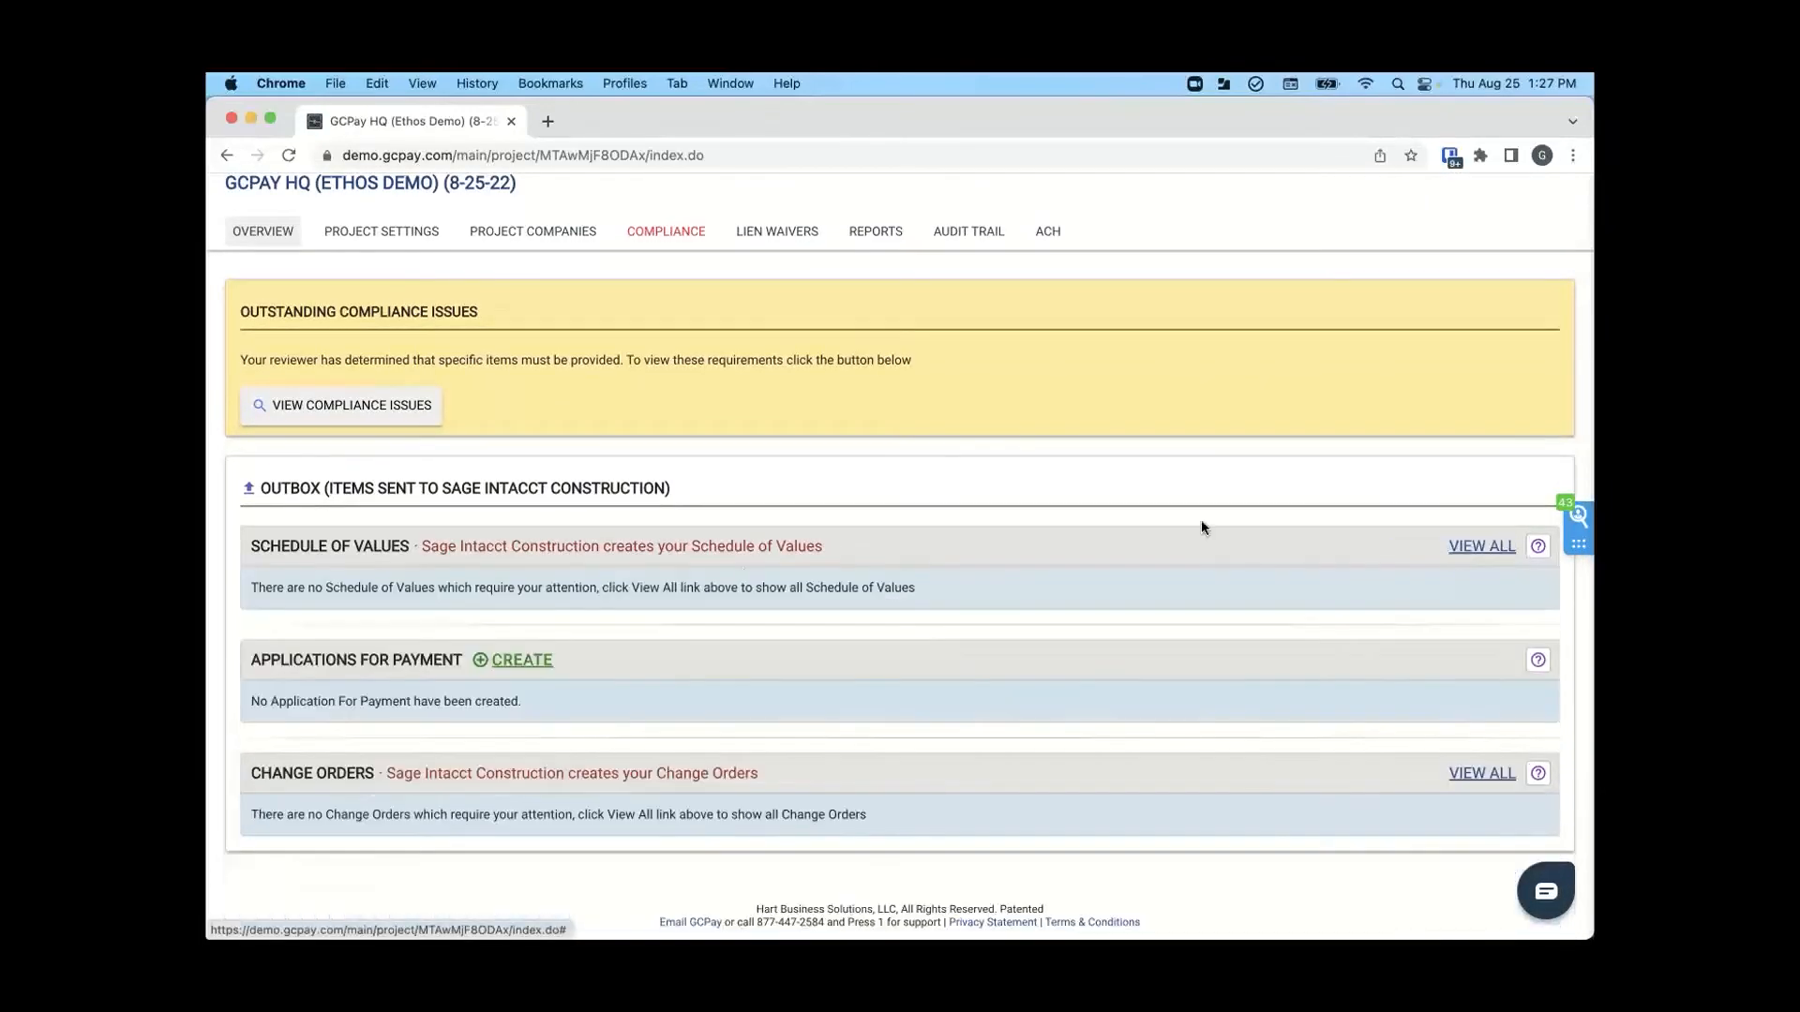
- Create an application for payment for the project and read the help on retainage types
click(522, 661)
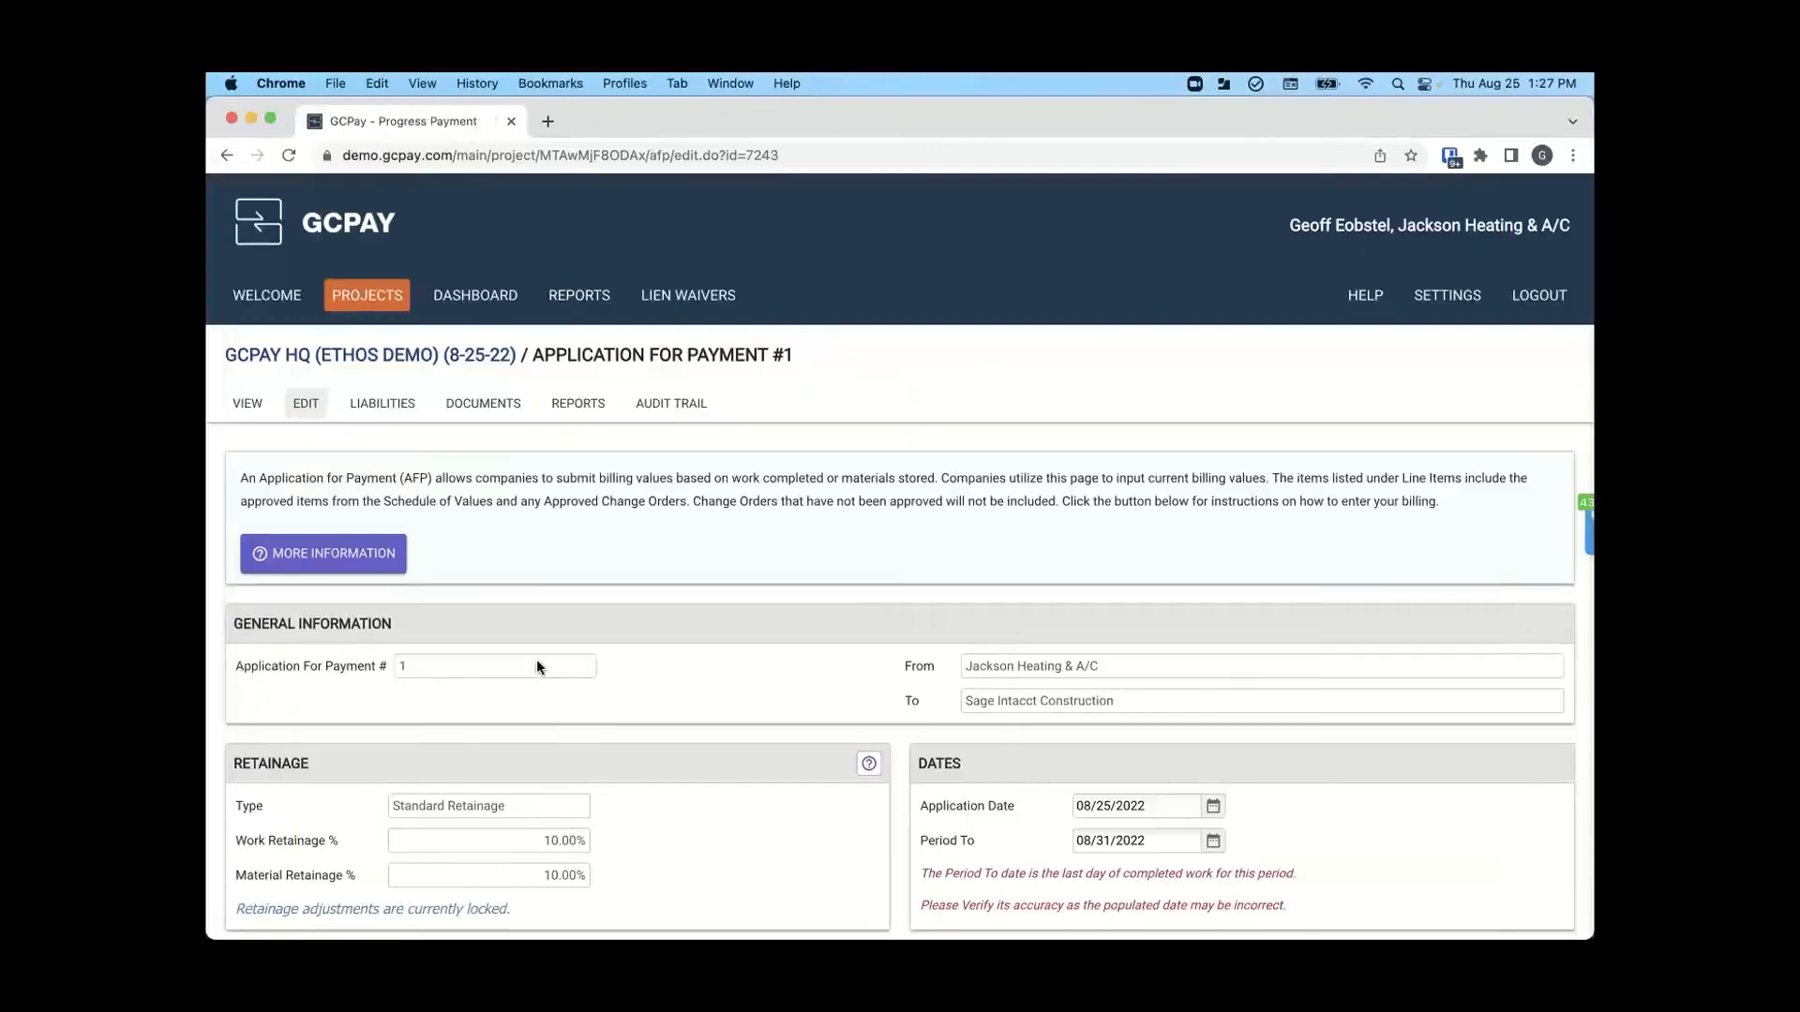
scroll(536, 665, down, 3)
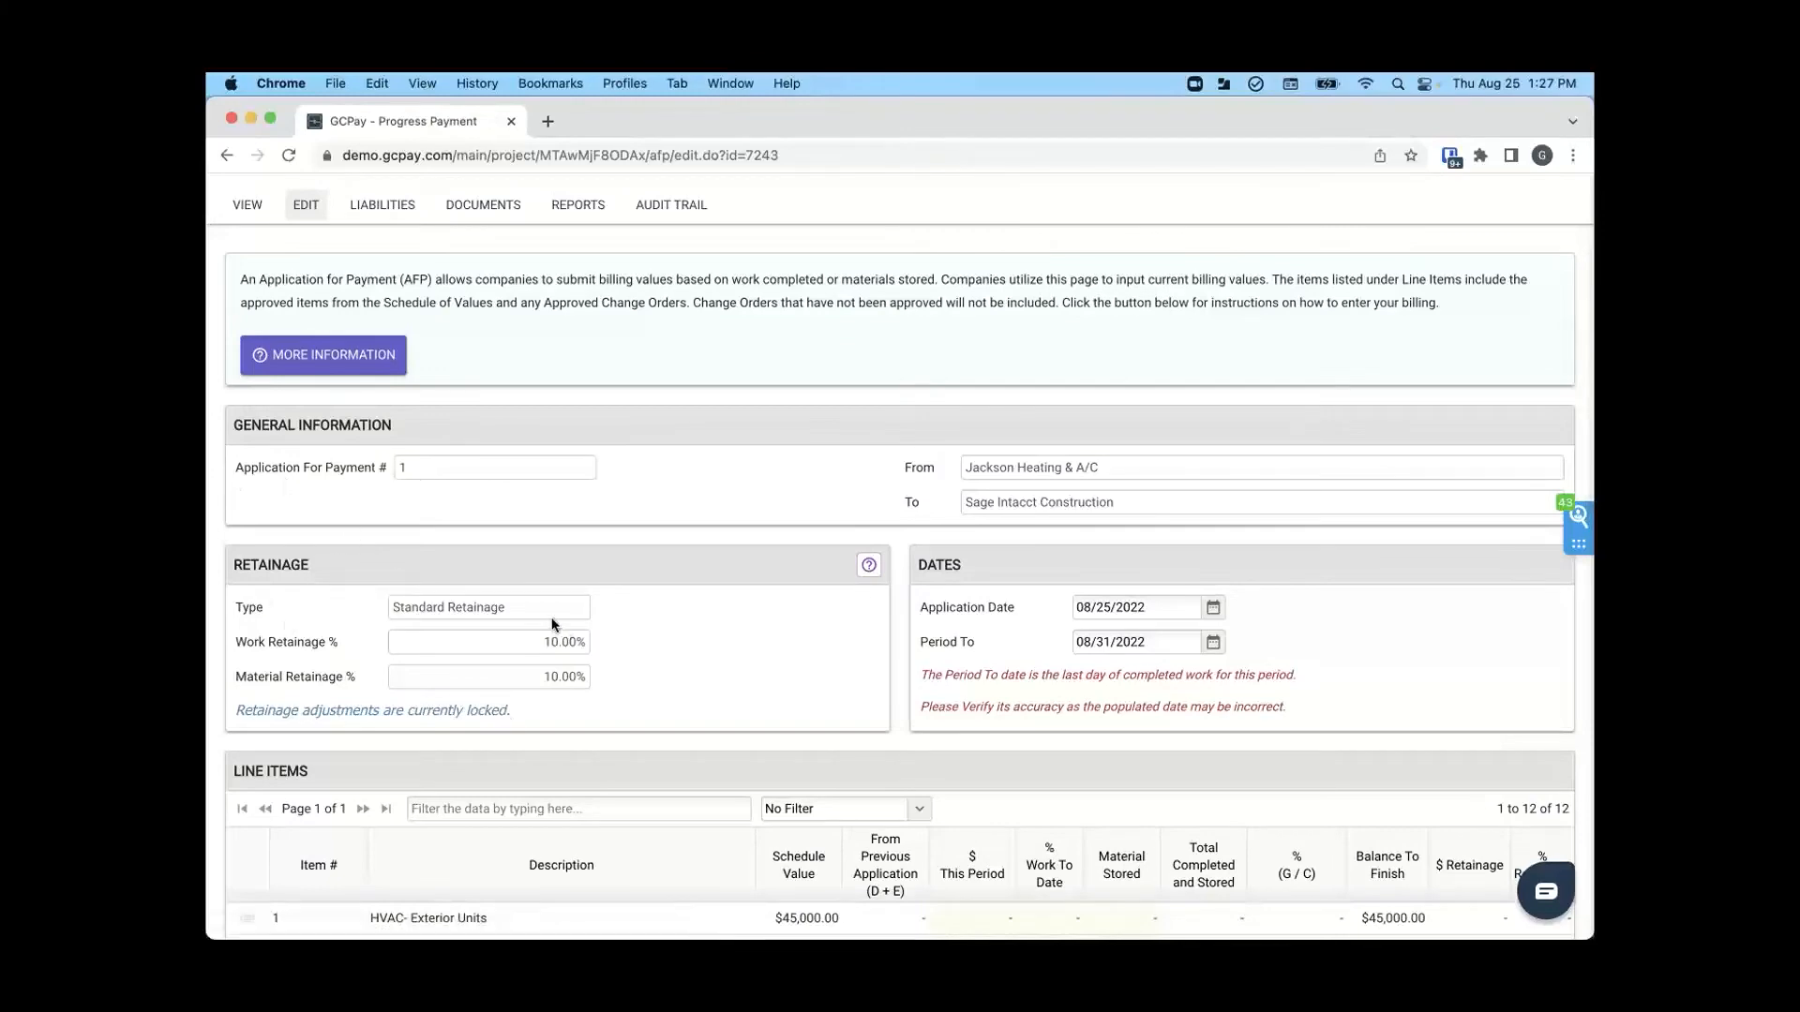
click(871, 565)
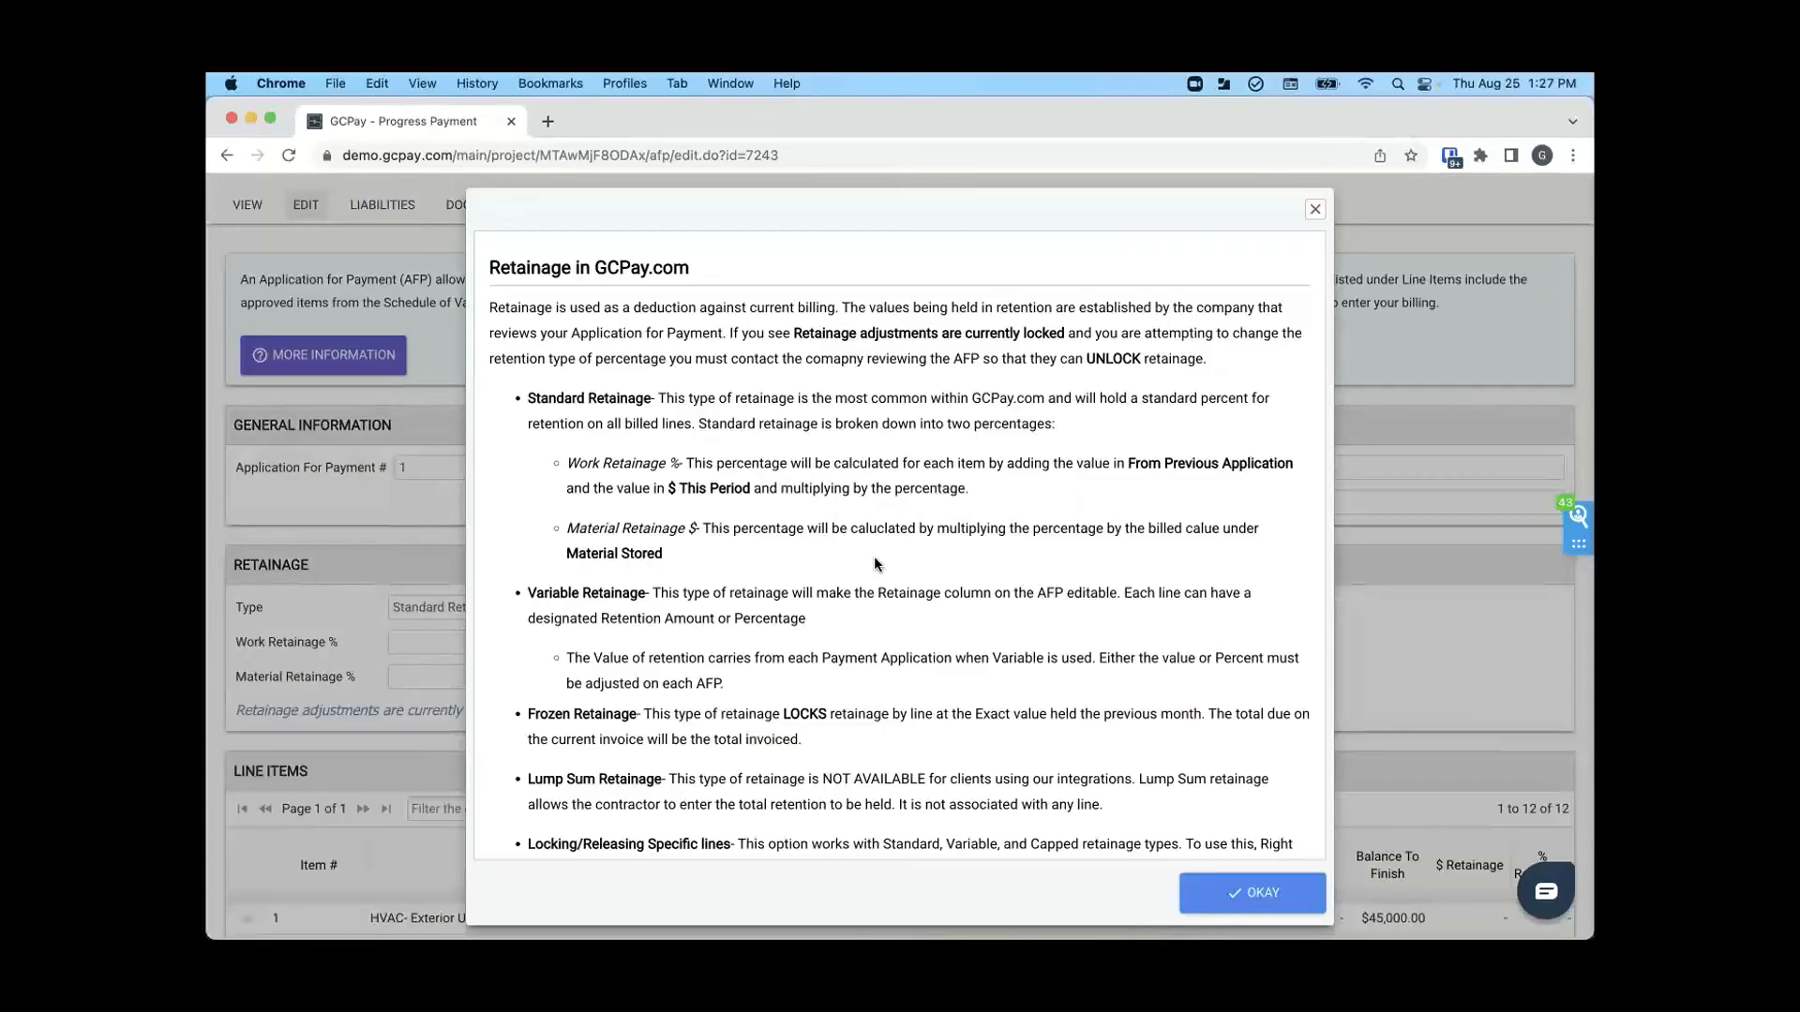
scroll(737, 447, down, 3)
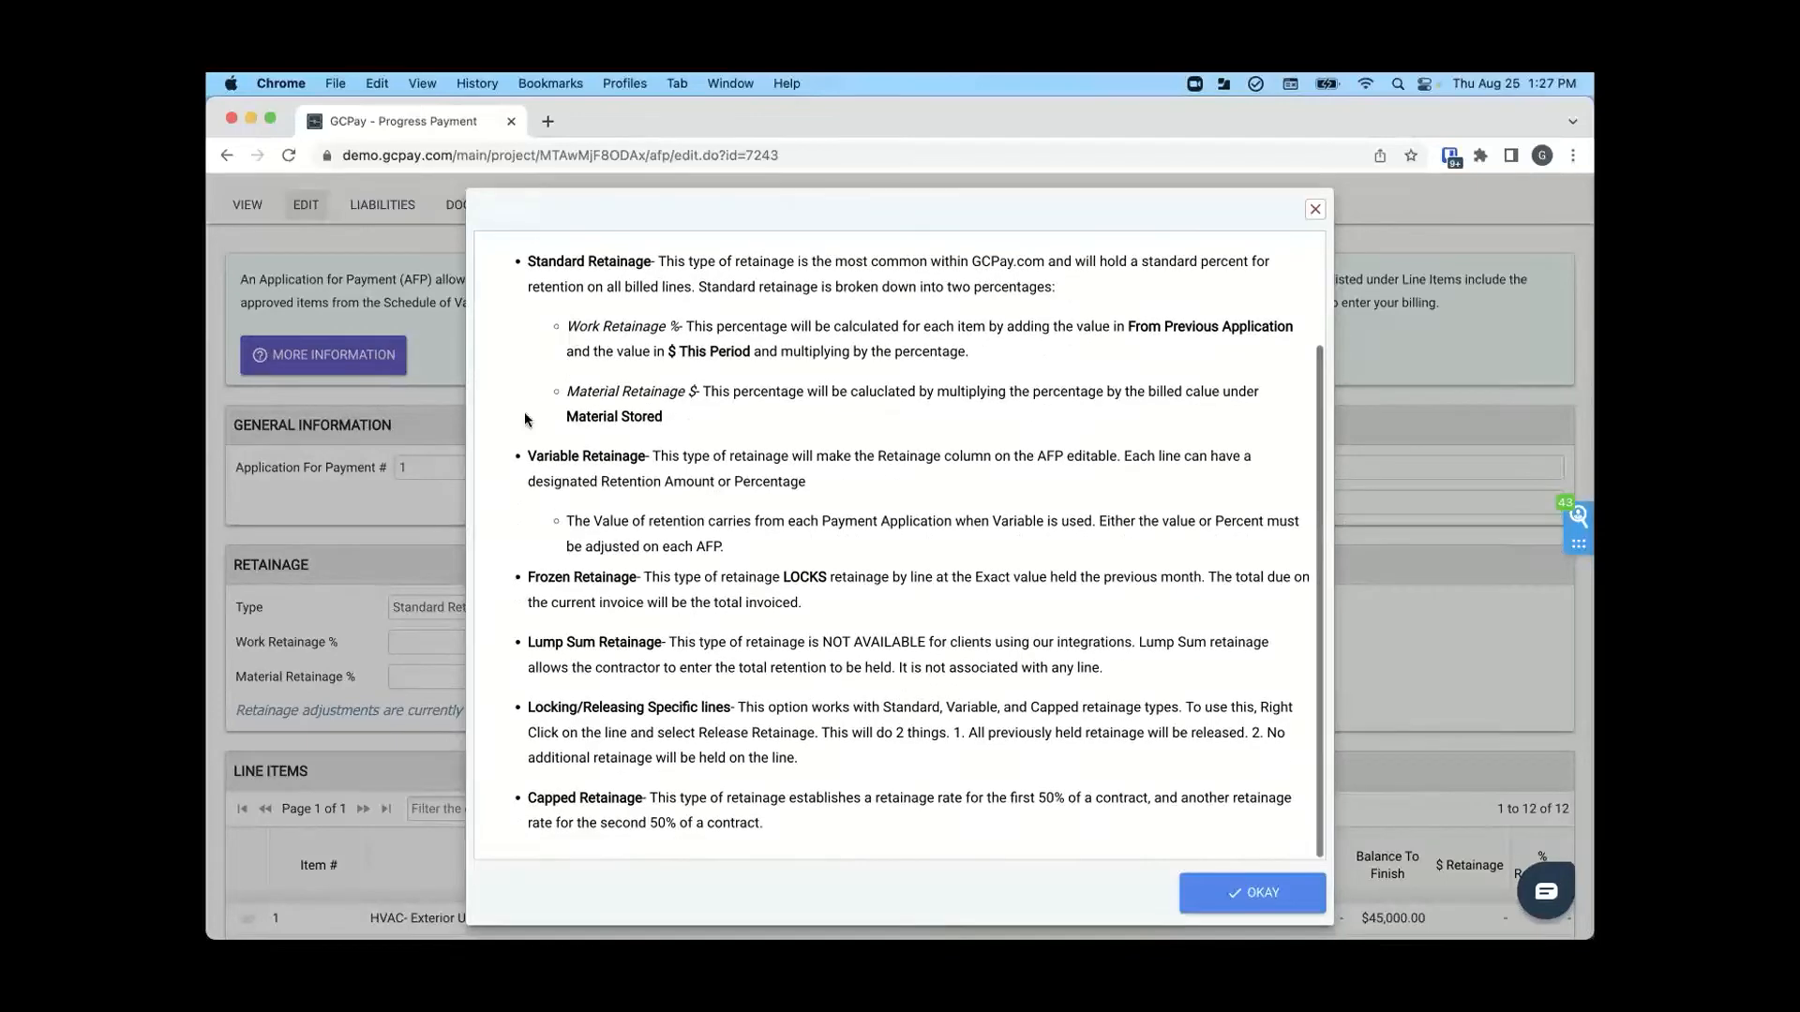
click(1250, 890)
- Set the work to date for the HVAC- Exterior Units line item to 10%
scroll(822, 680, down, 7)
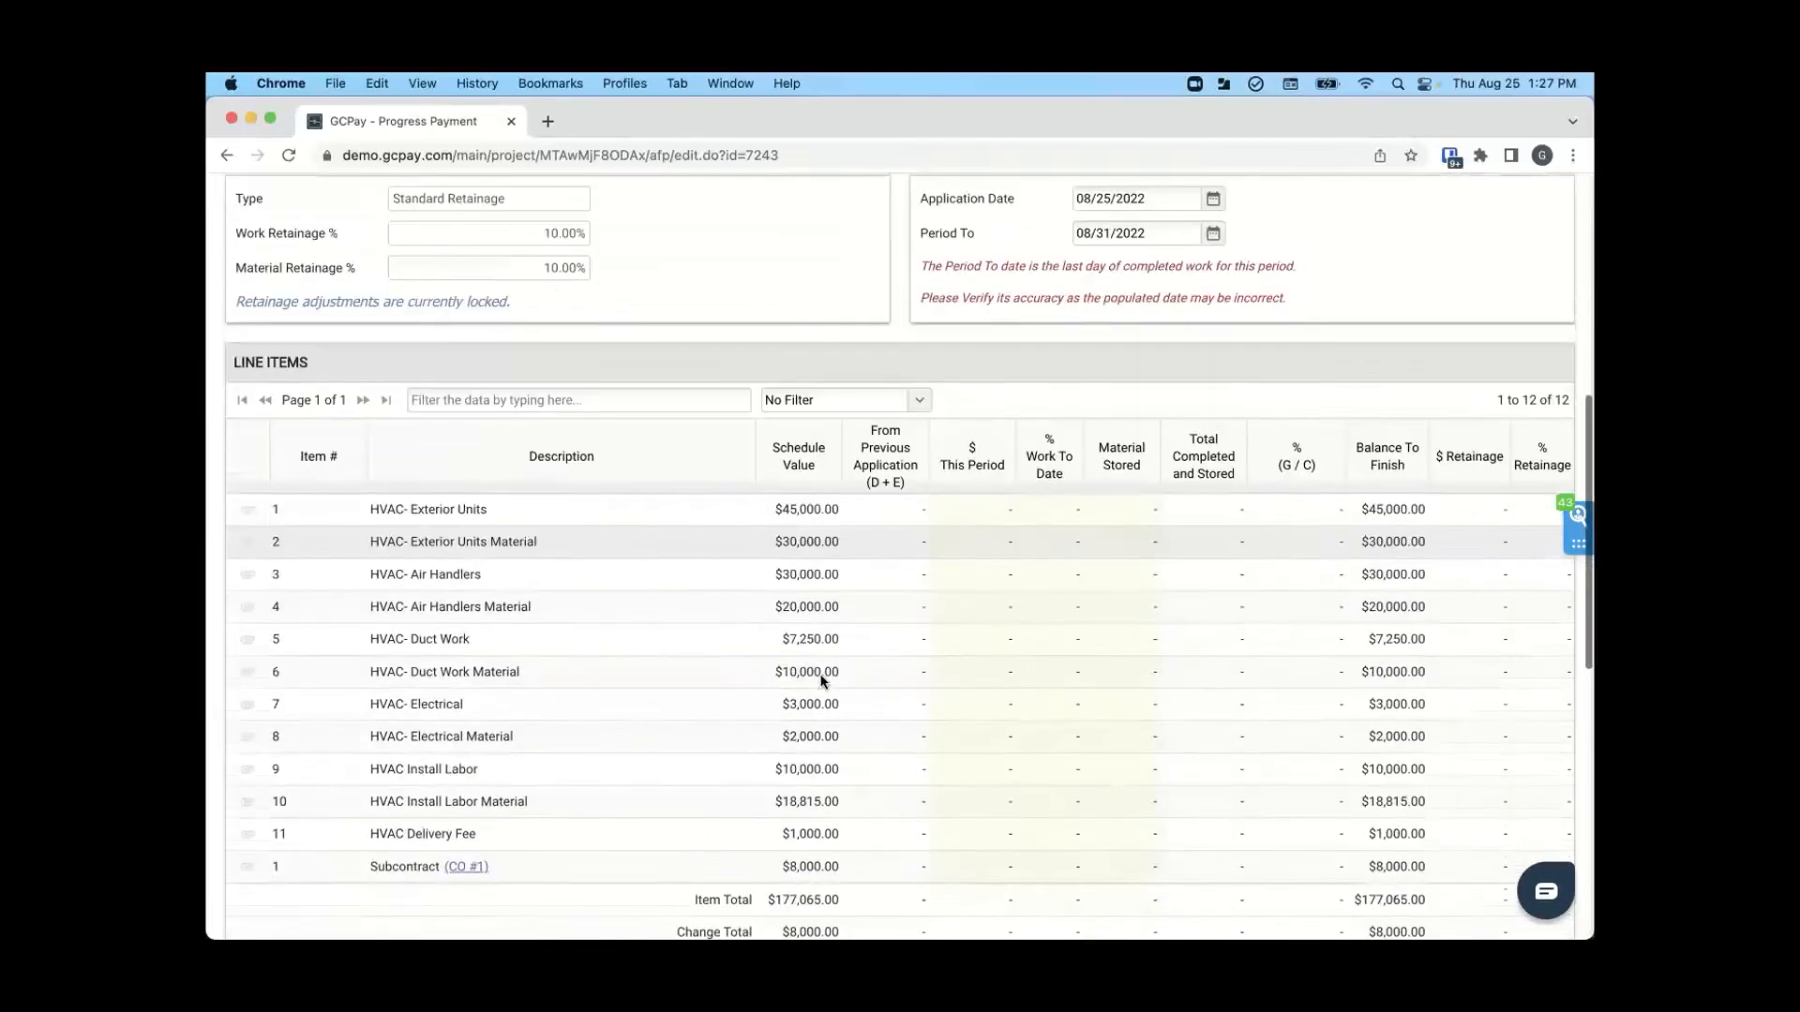
scroll(823, 689, up, 2)
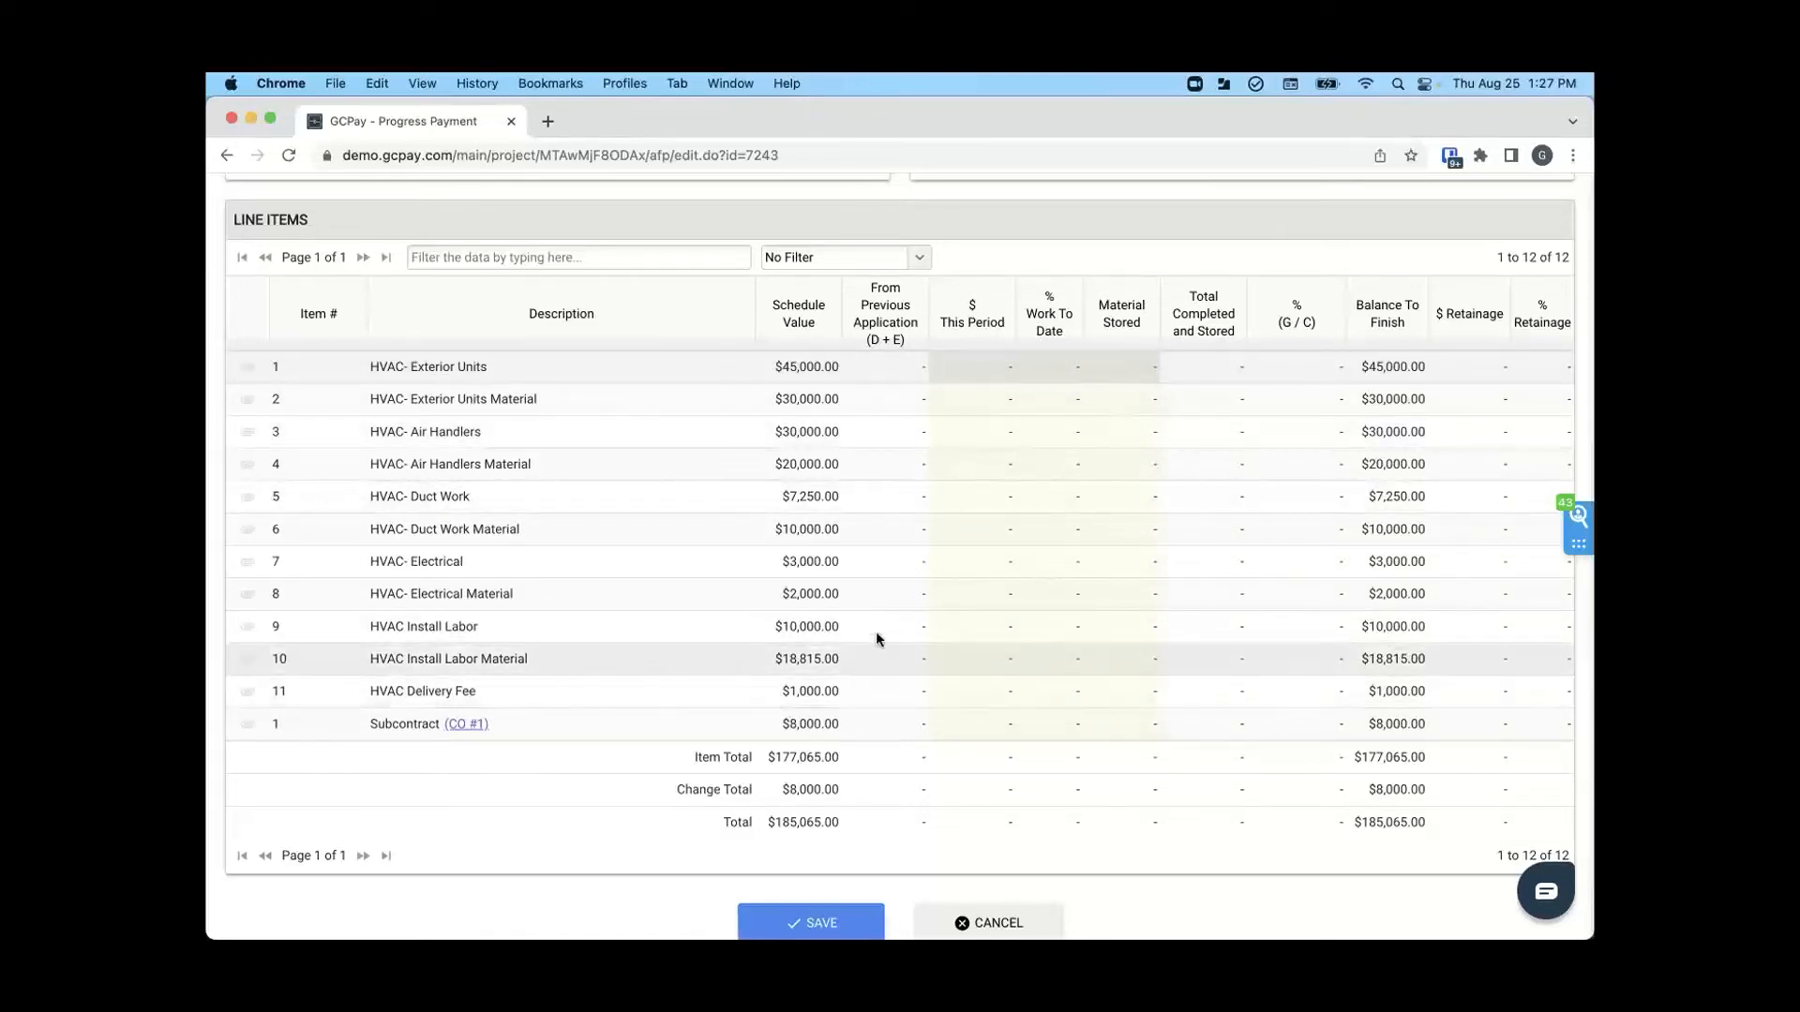
click(977, 363)
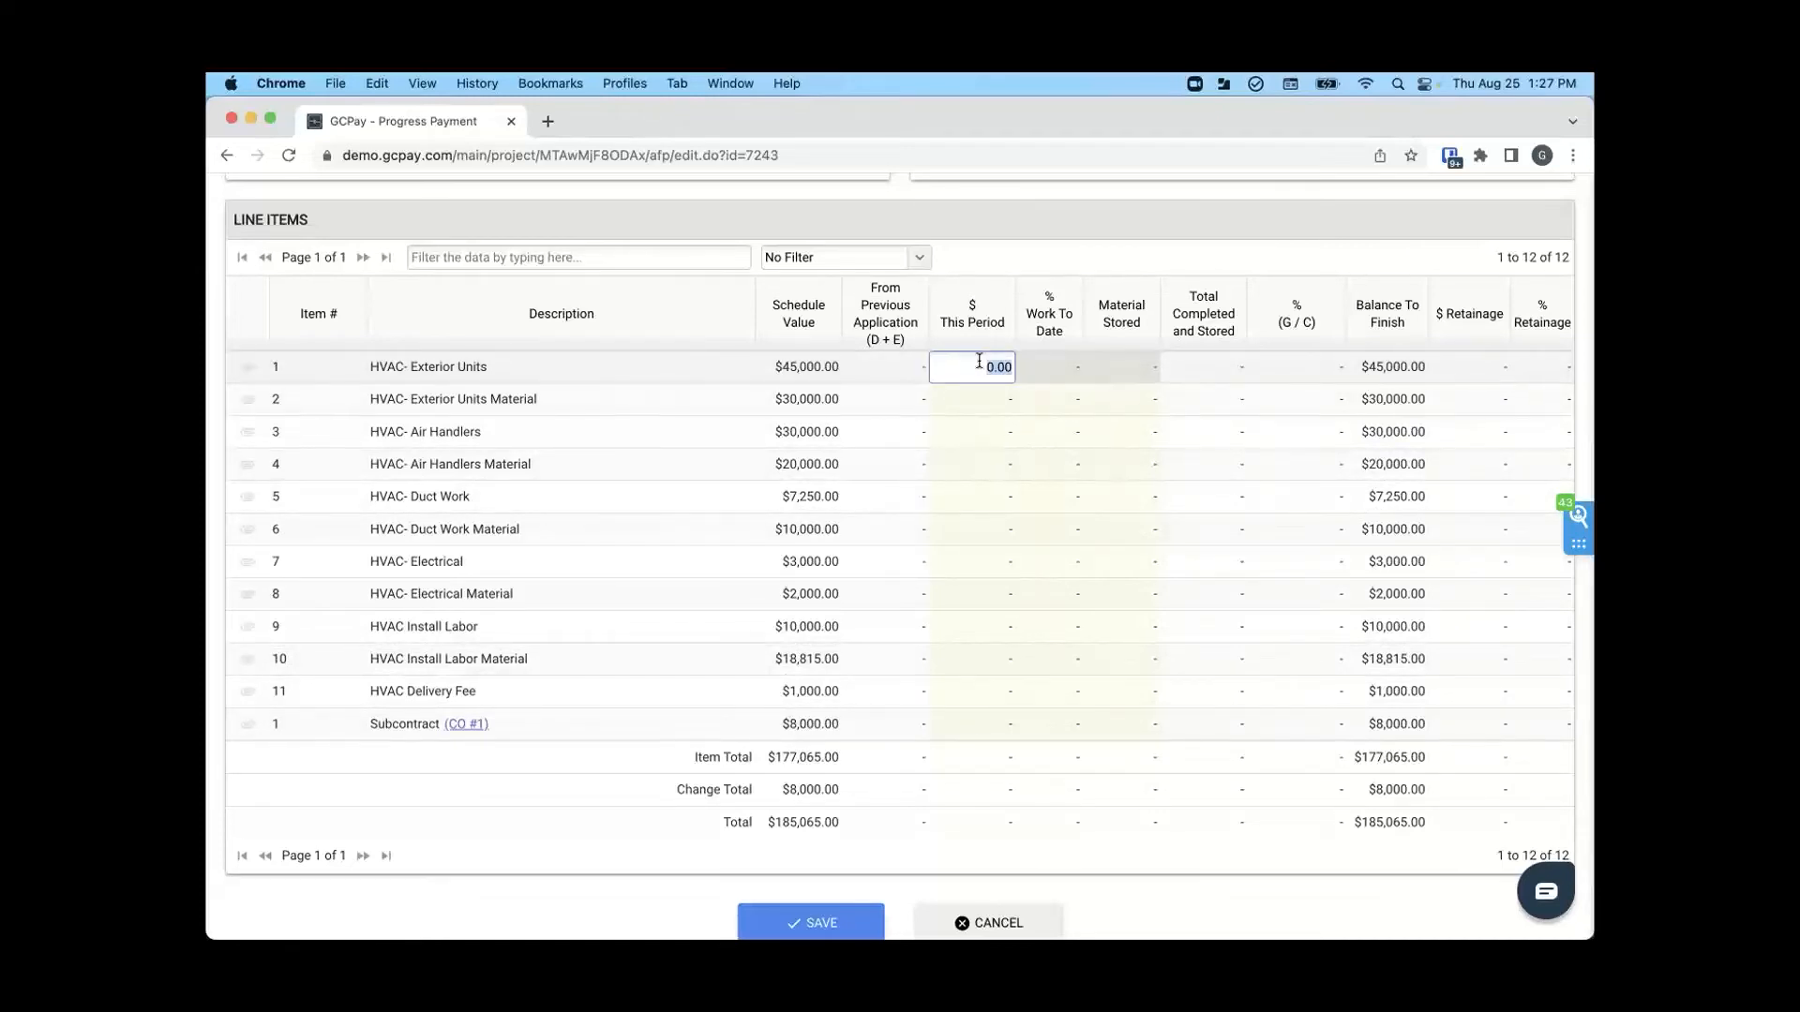
click(1041, 364)
text(10)
key(Return)
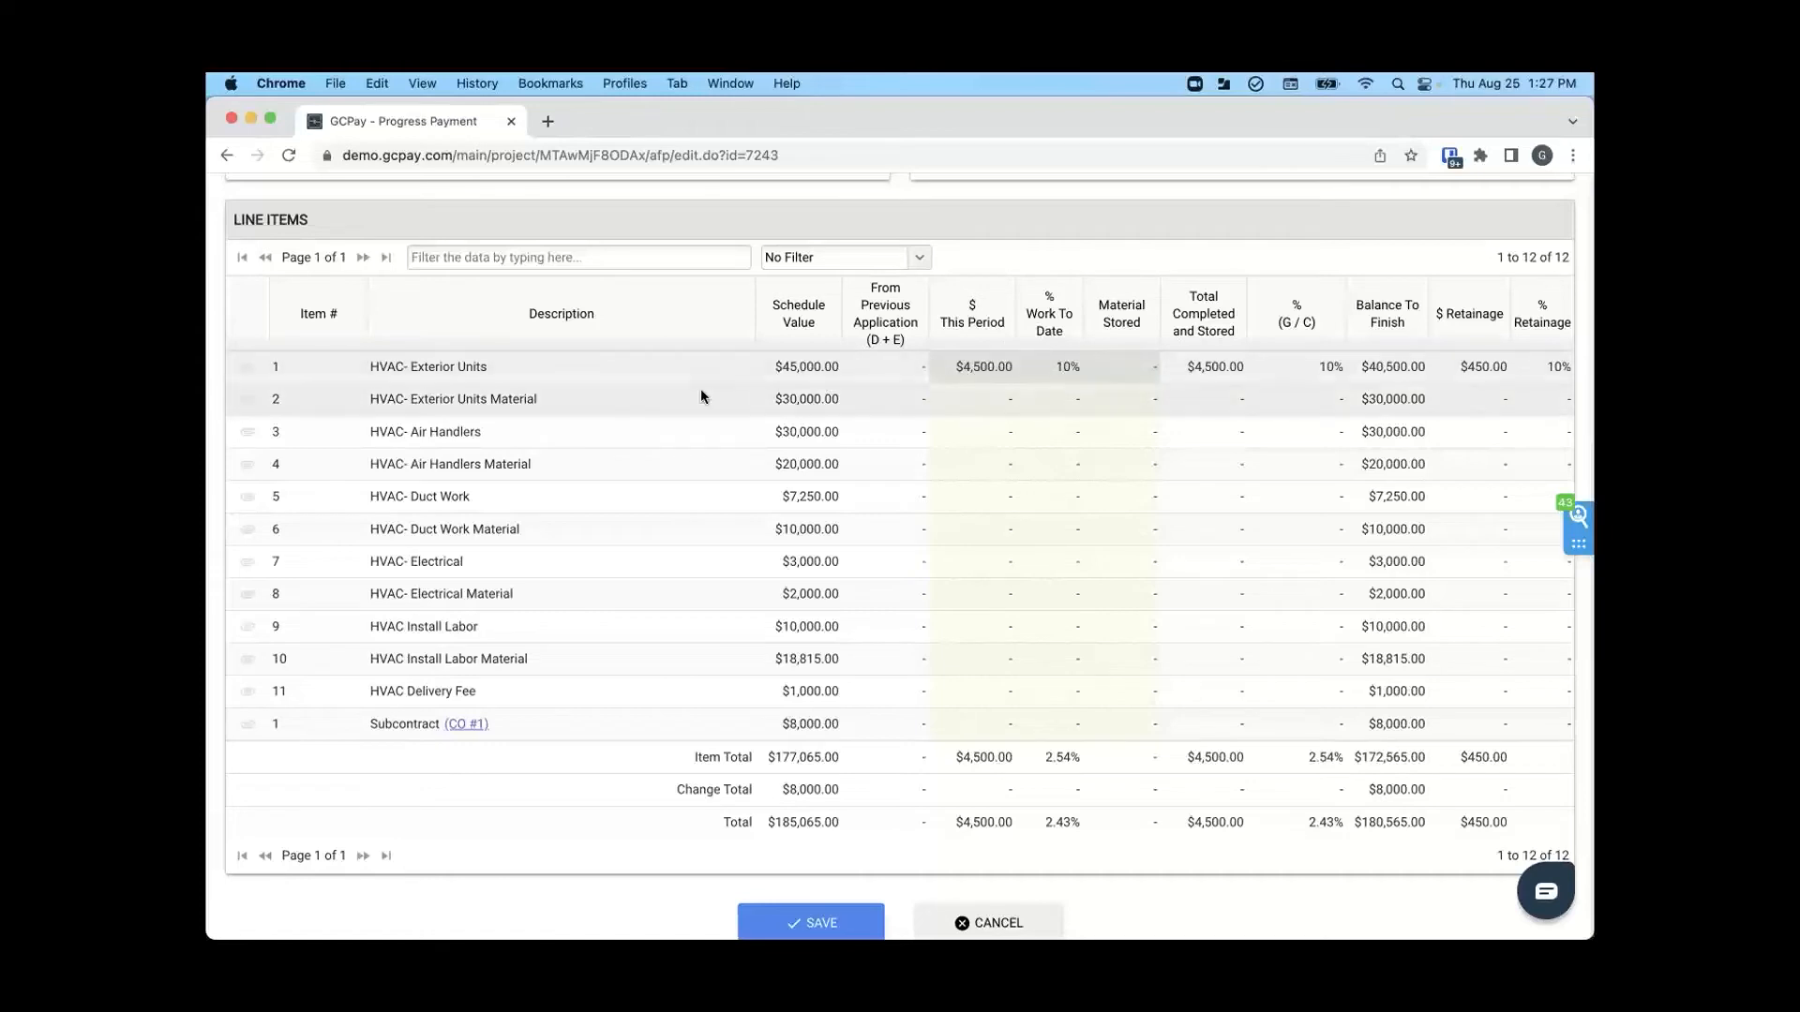
- Bill $5,000 this period for HVAC- Exterior Units Material and enter $5,000 of stored material for HVAC- Air Handlers Material
click(968, 398)
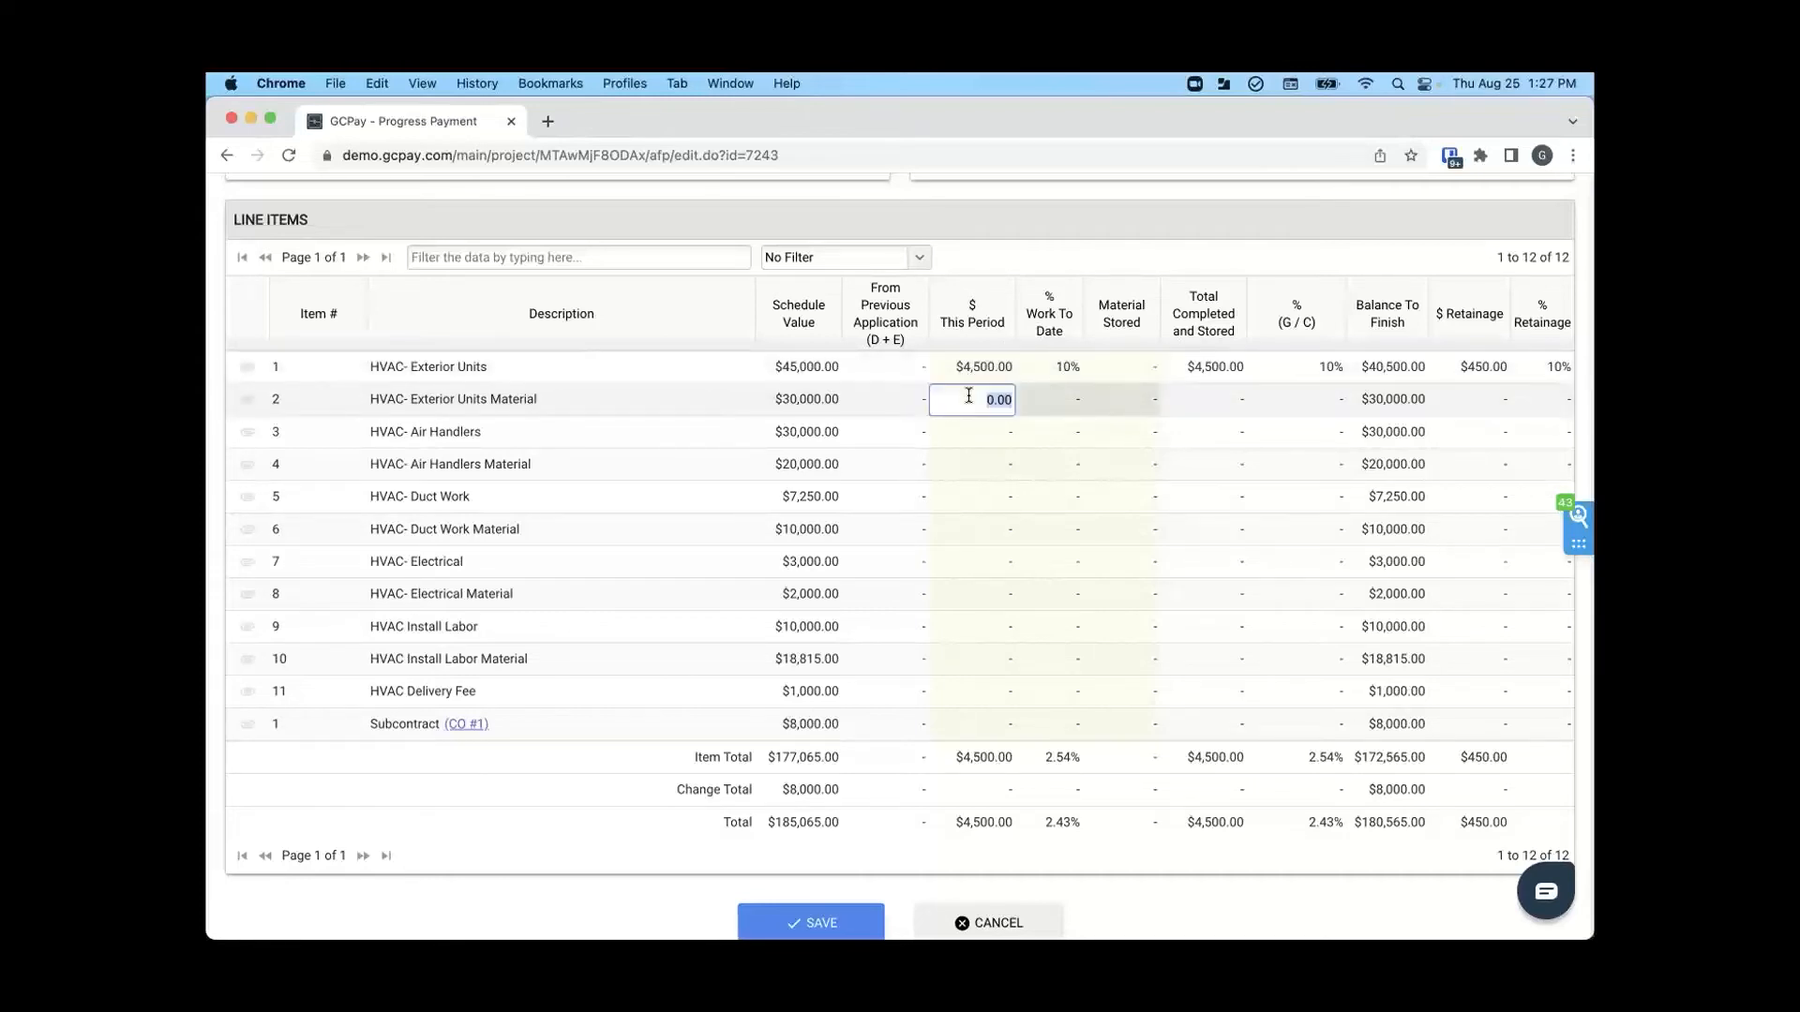
text(5000)
key(Return)
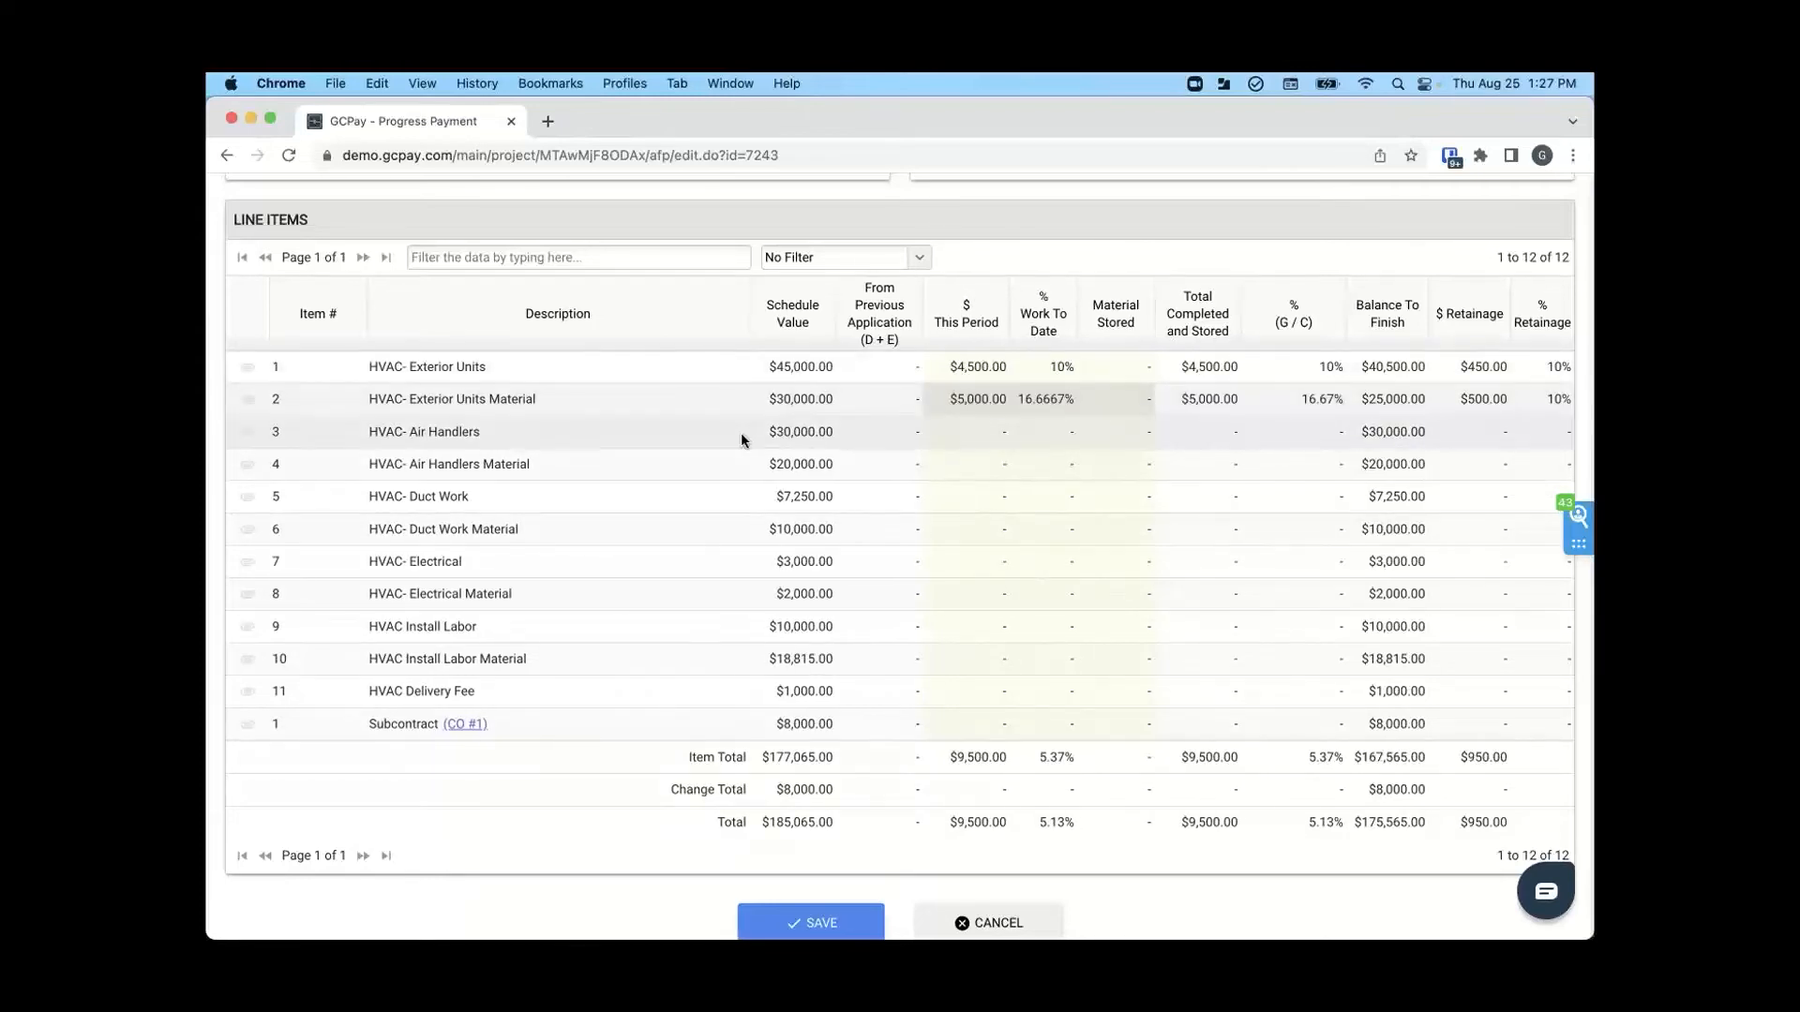
click(1094, 463)
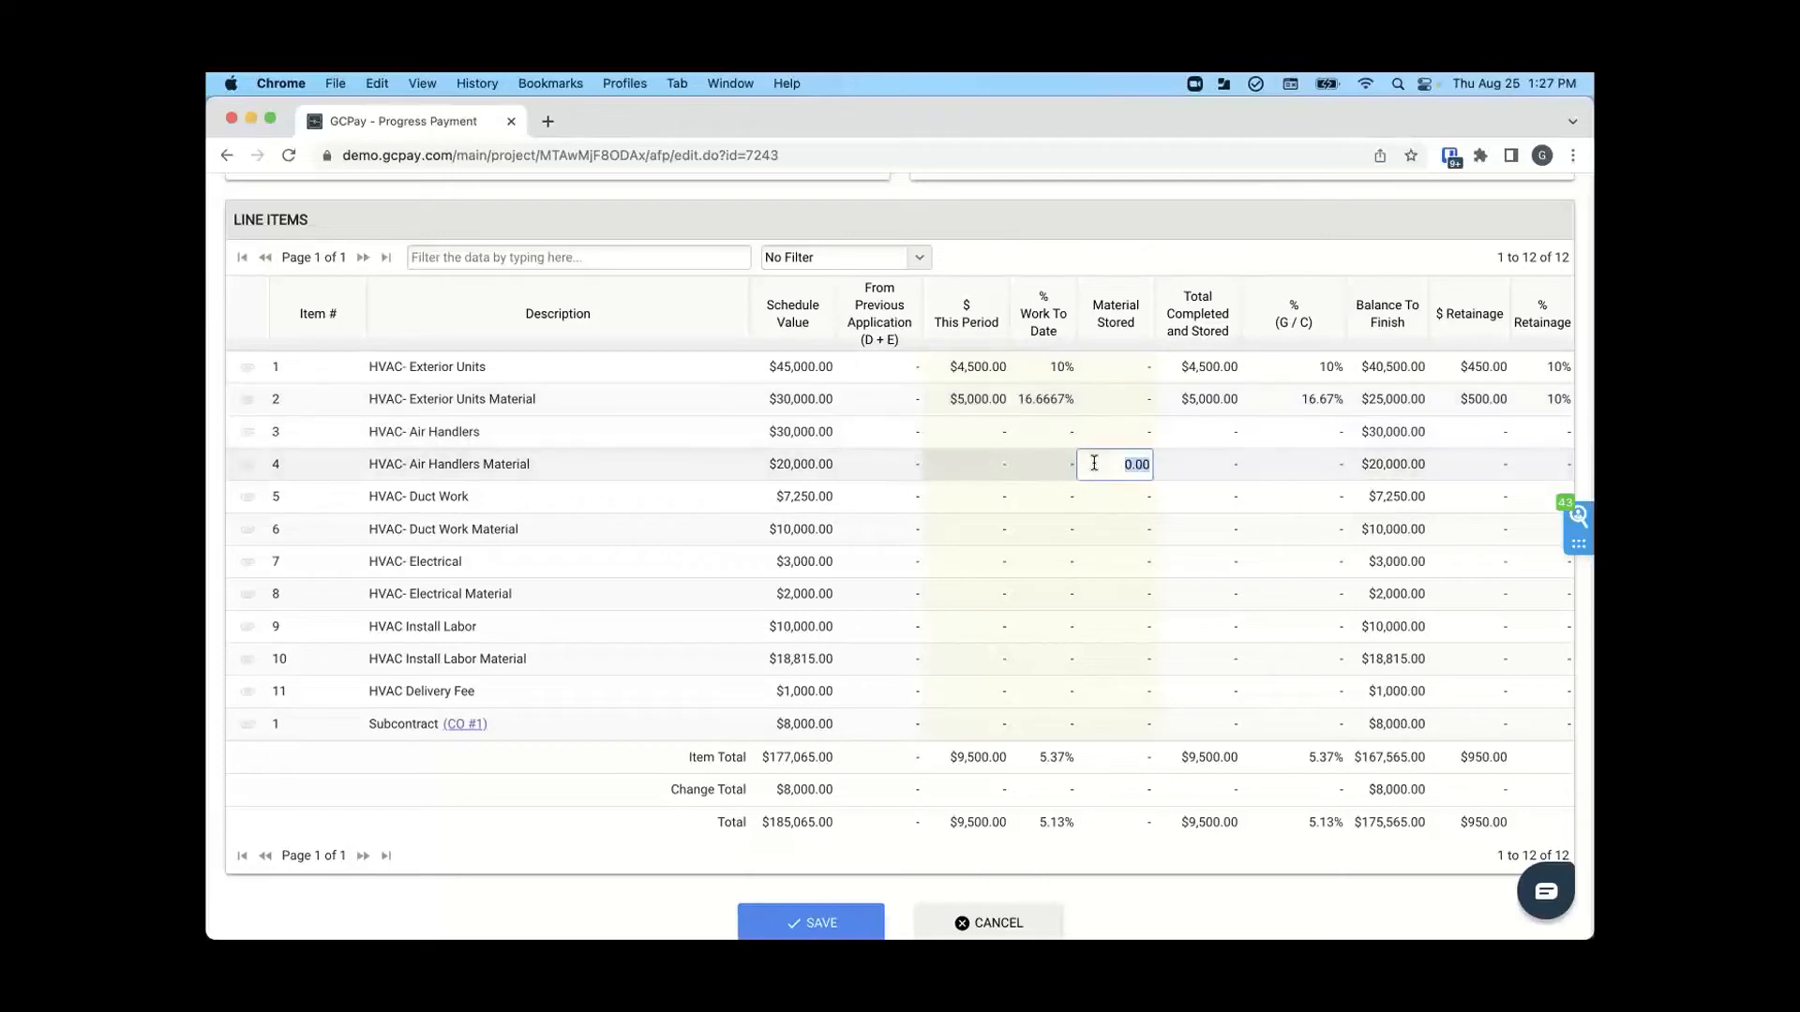
text(5000)
key(Return)
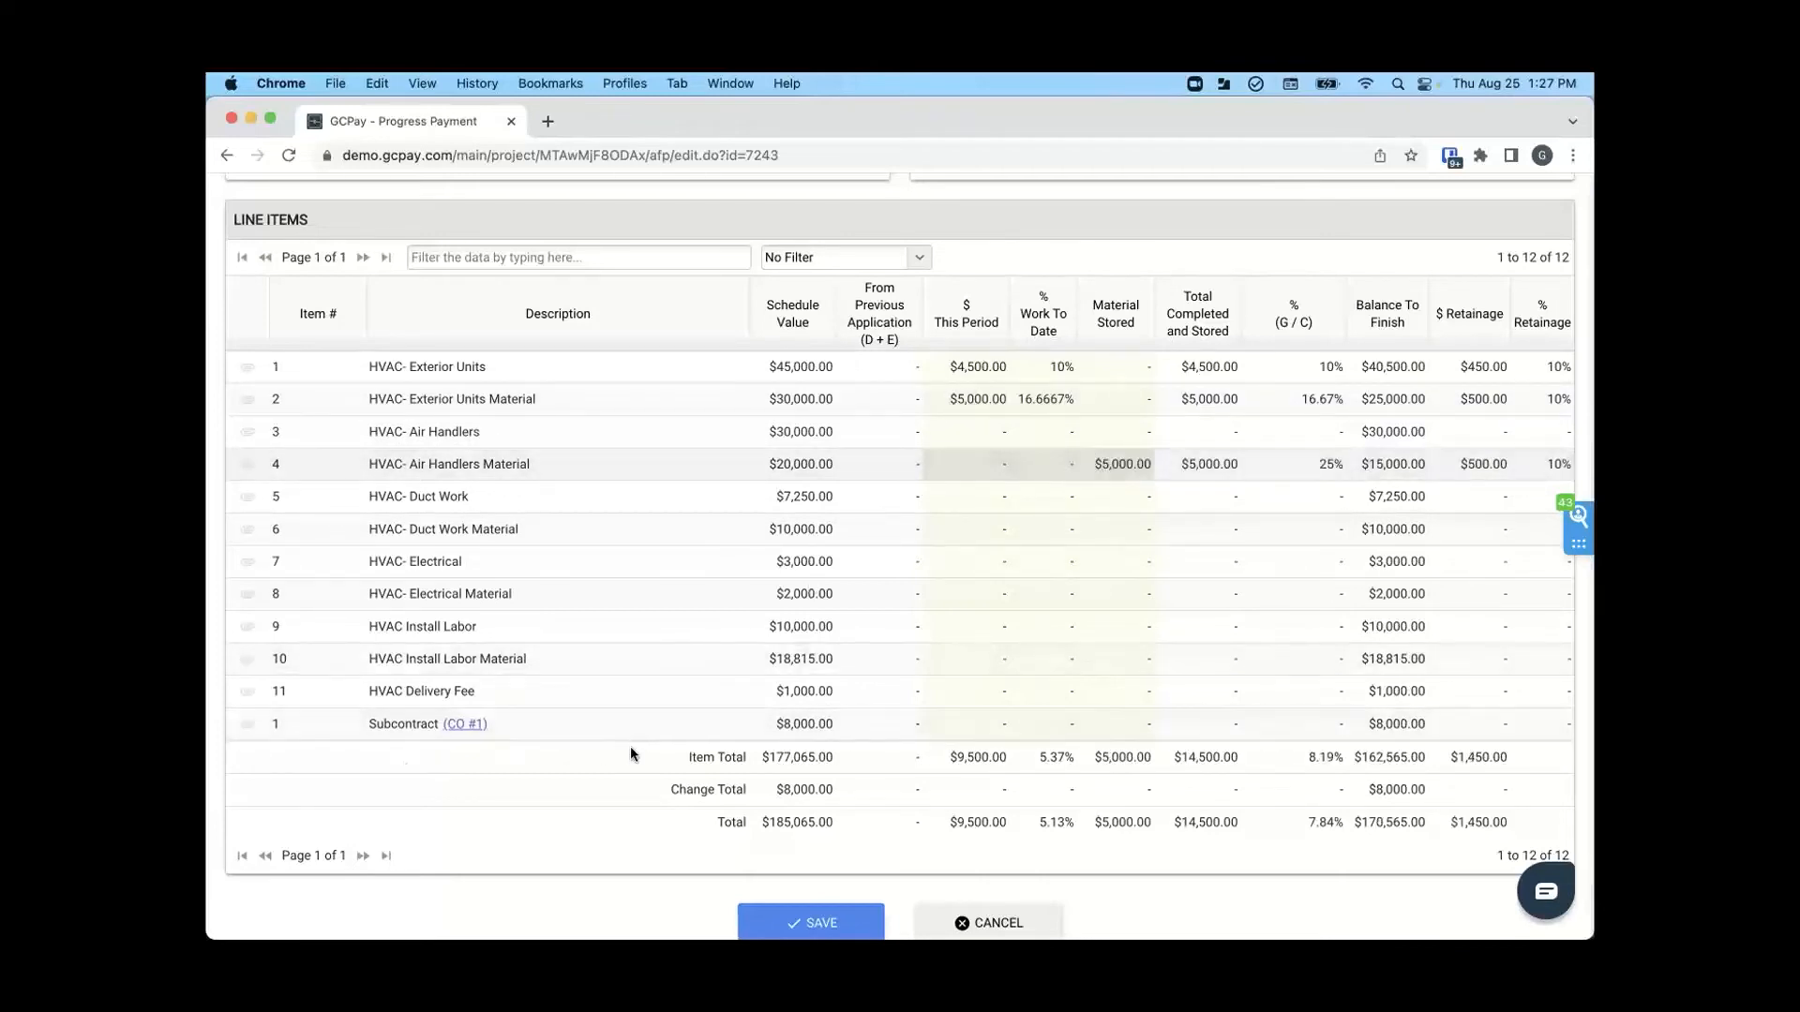
- Try to bill $8,001 this period on the Subcontract line of CO #1
click(966, 723)
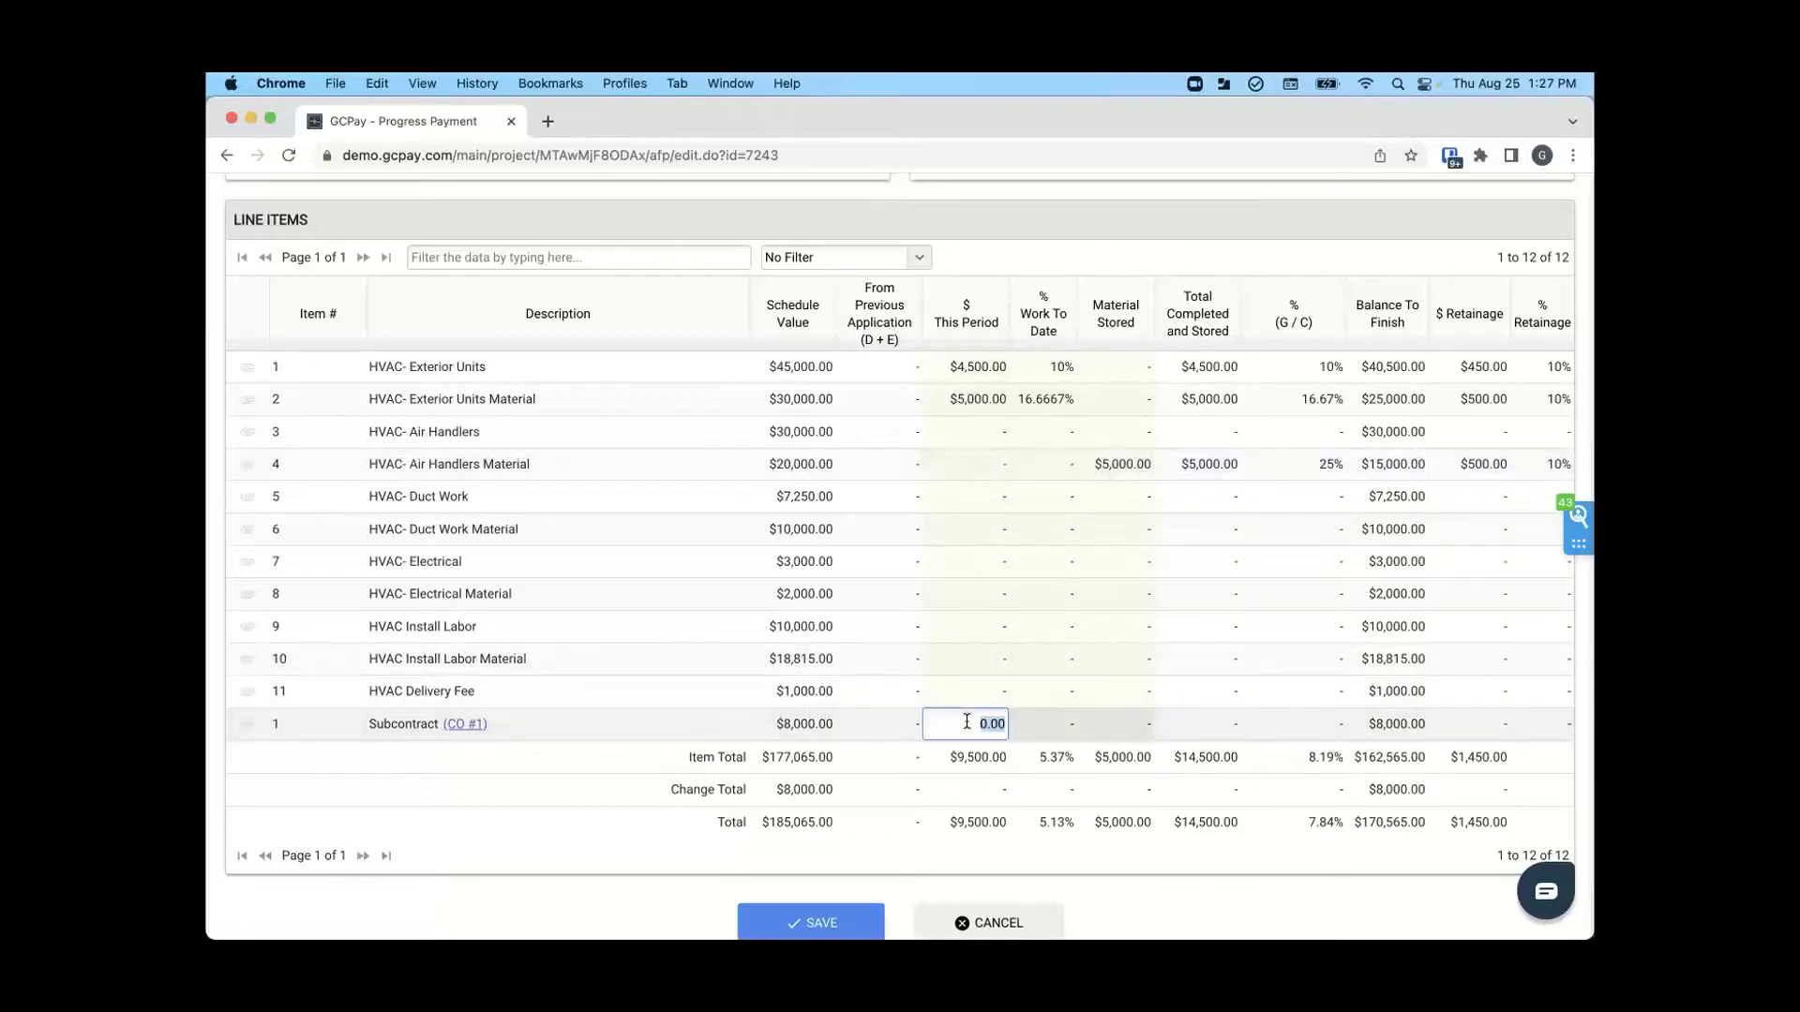
text(8001)
key(Return)
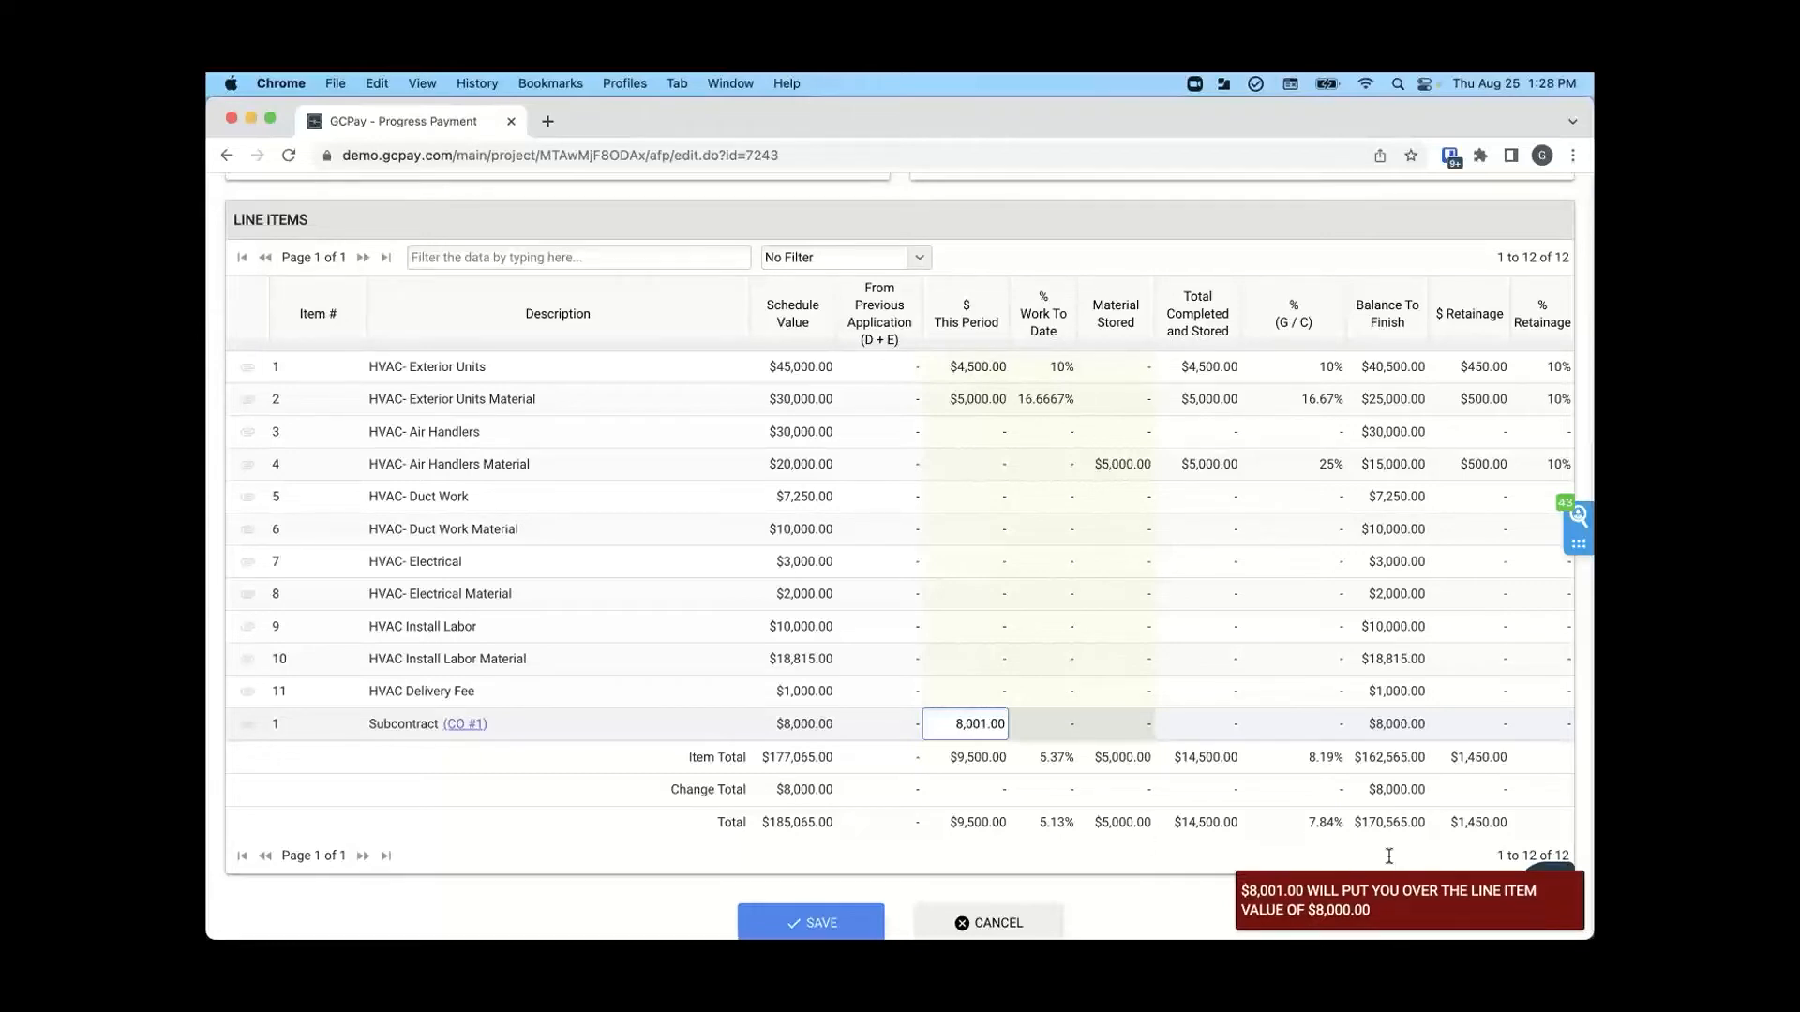
- Bill $500 this period on the Subcontract line of CO #1 and save the application for payment
double_click(974, 720)
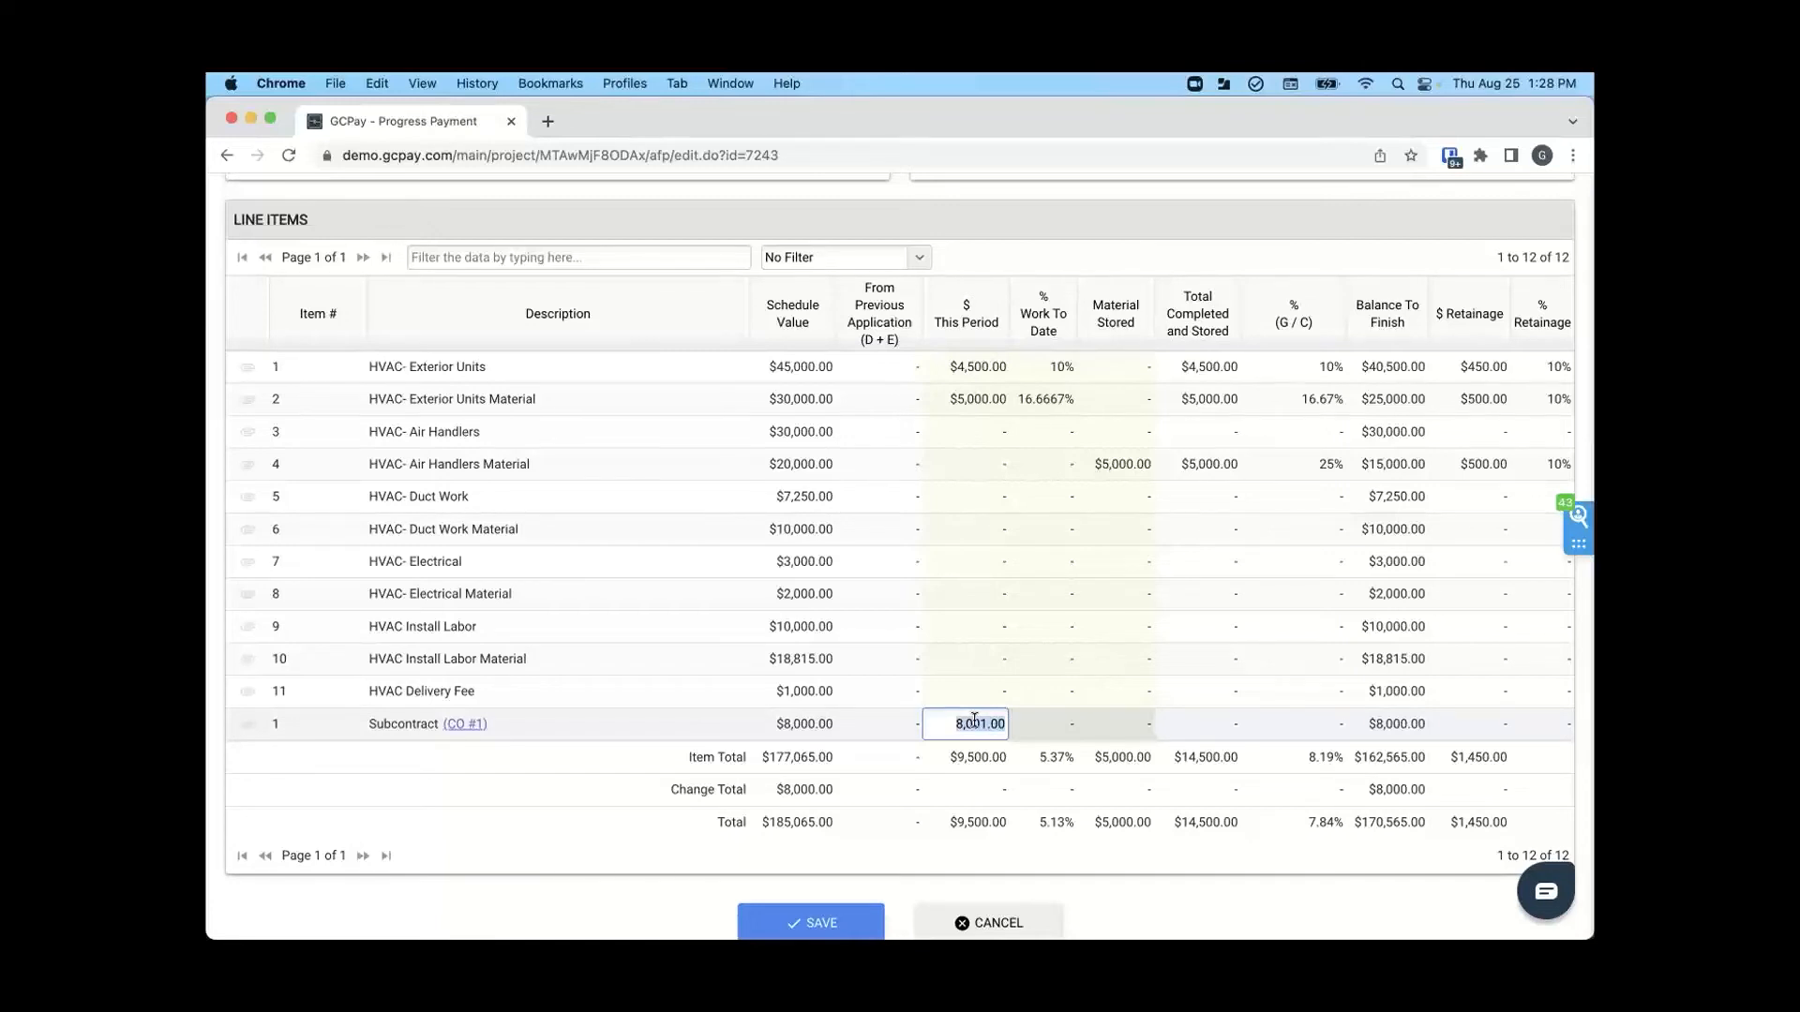
key(BackSpace)
text(500)
key(Return)
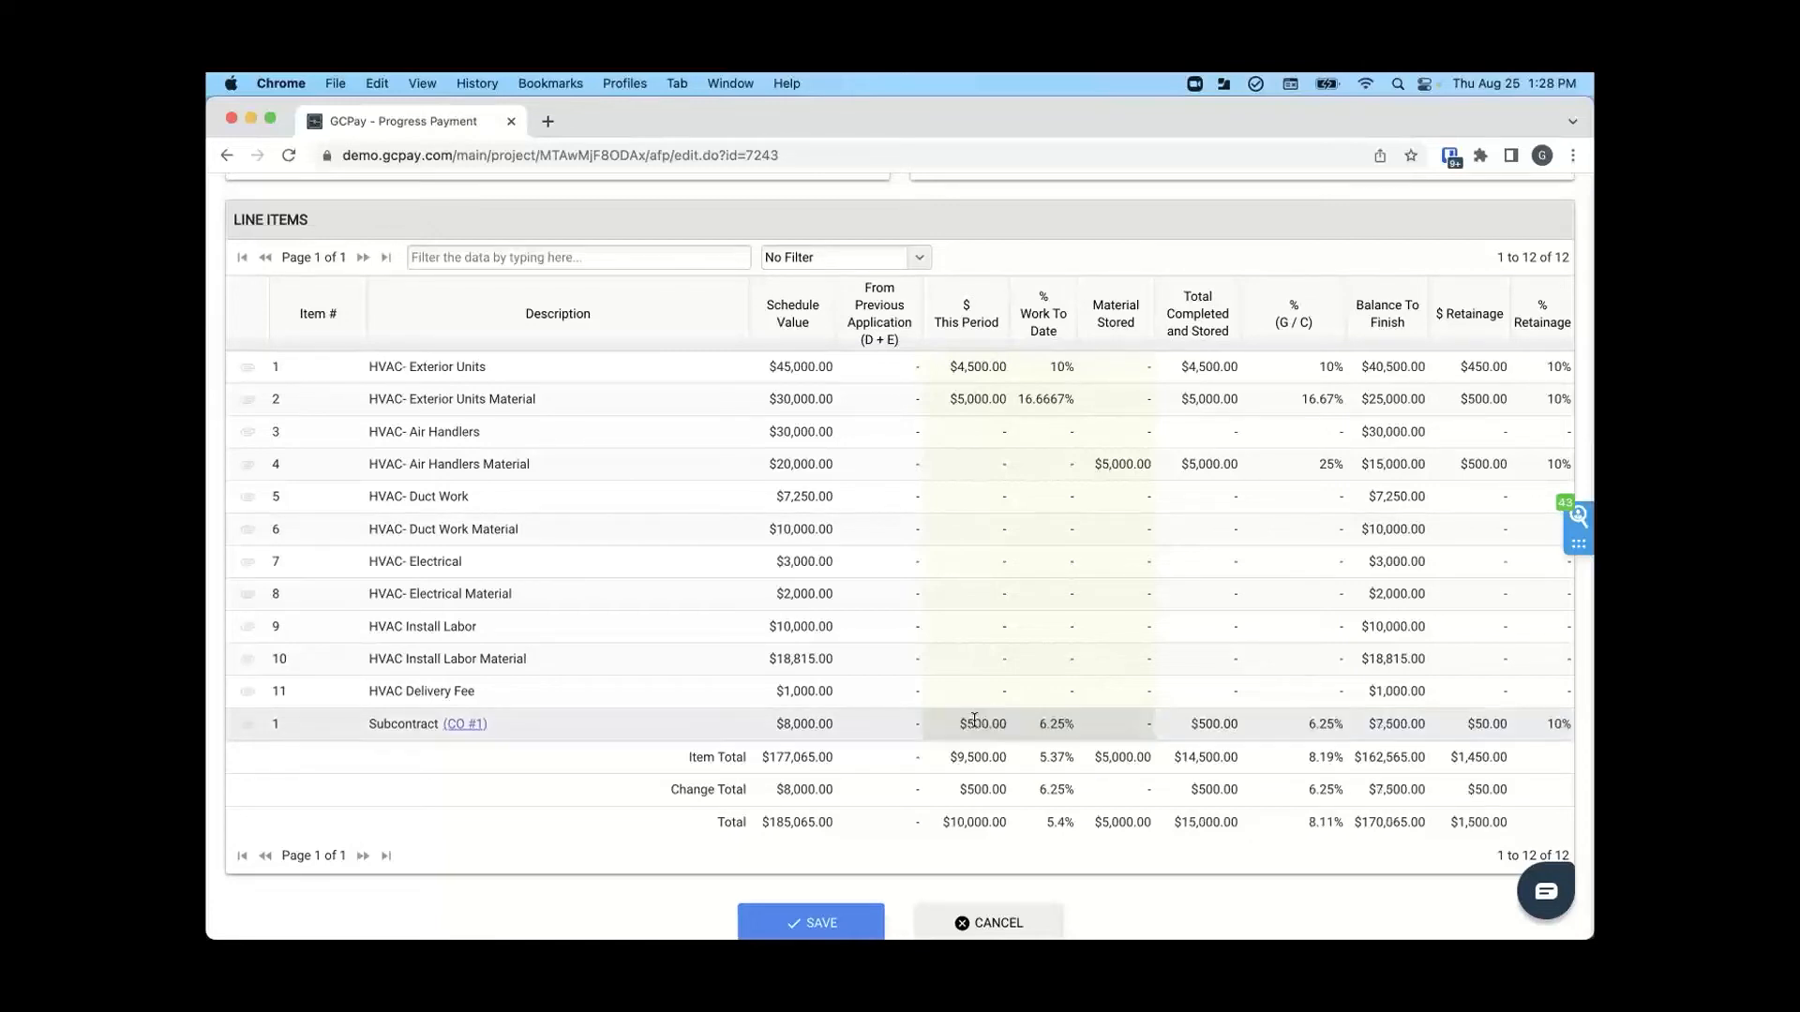
scroll(974, 720, down, 10)
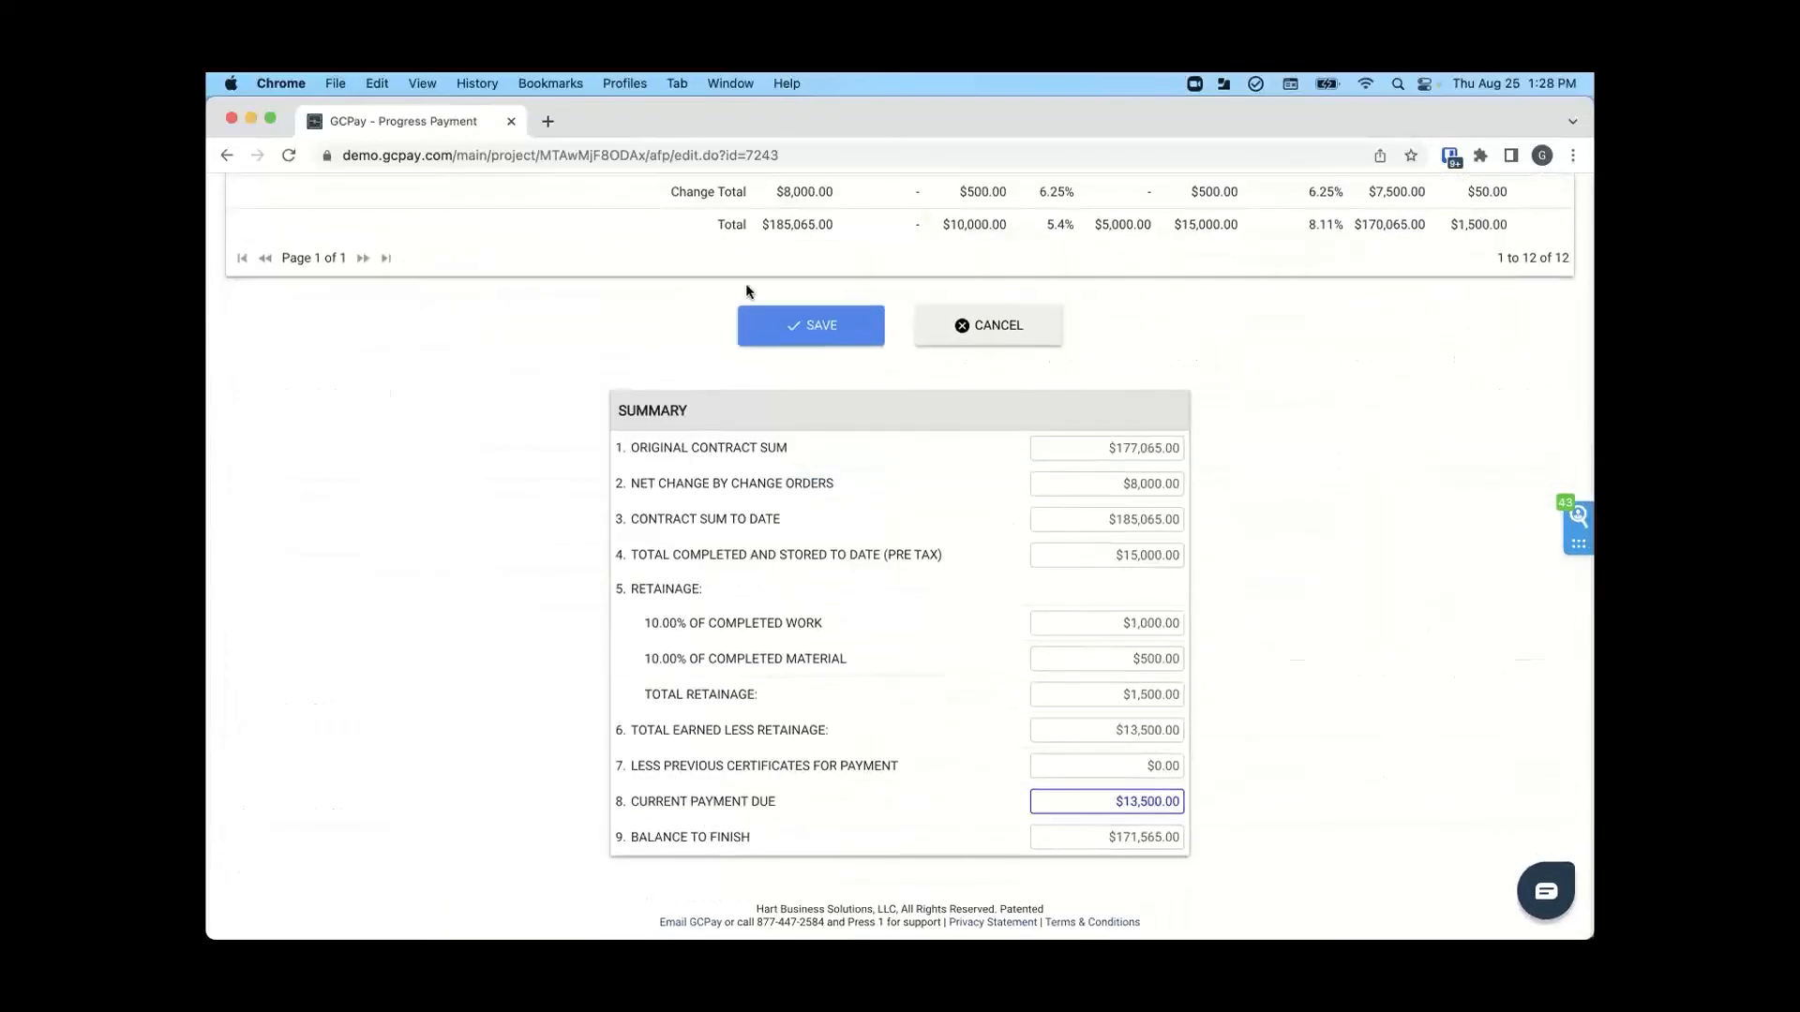
click(810, 335)
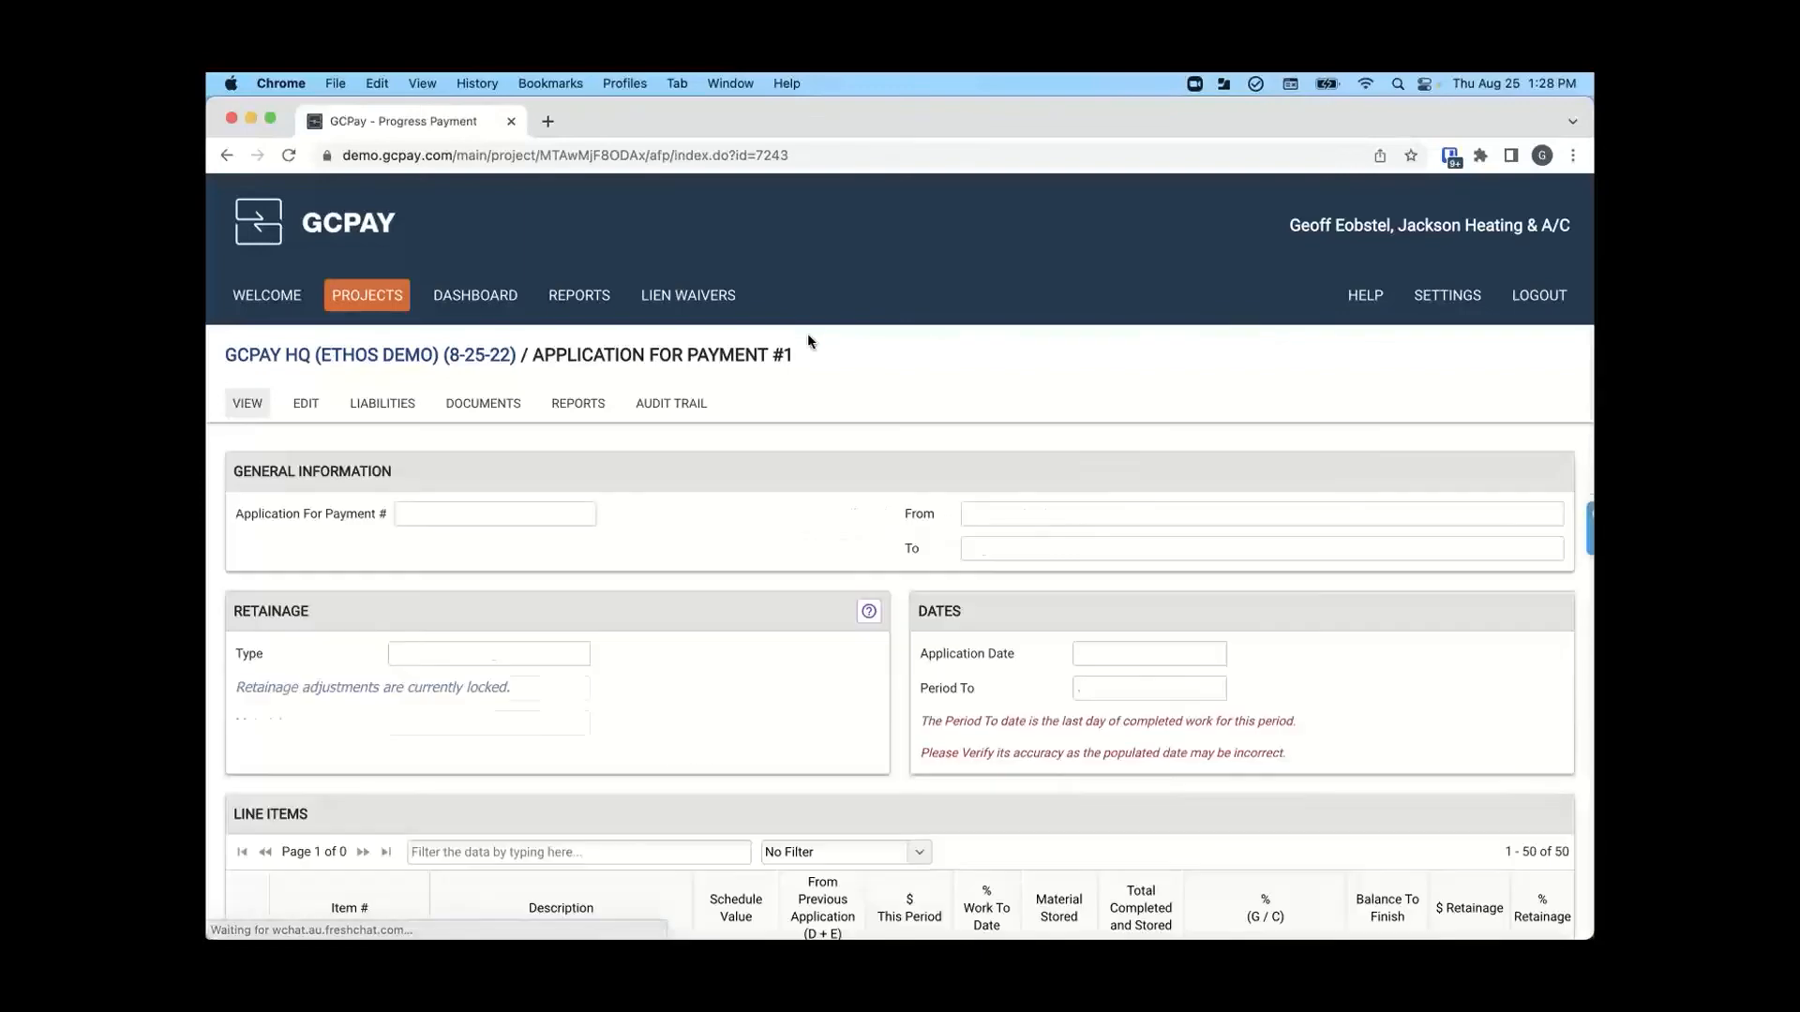
- Open the submission requirement for contractor information and add Sal's Supply from the recent contractors as a vendor
scroll(802, 560, down, 5)
scroll(801, 560, down, 2)
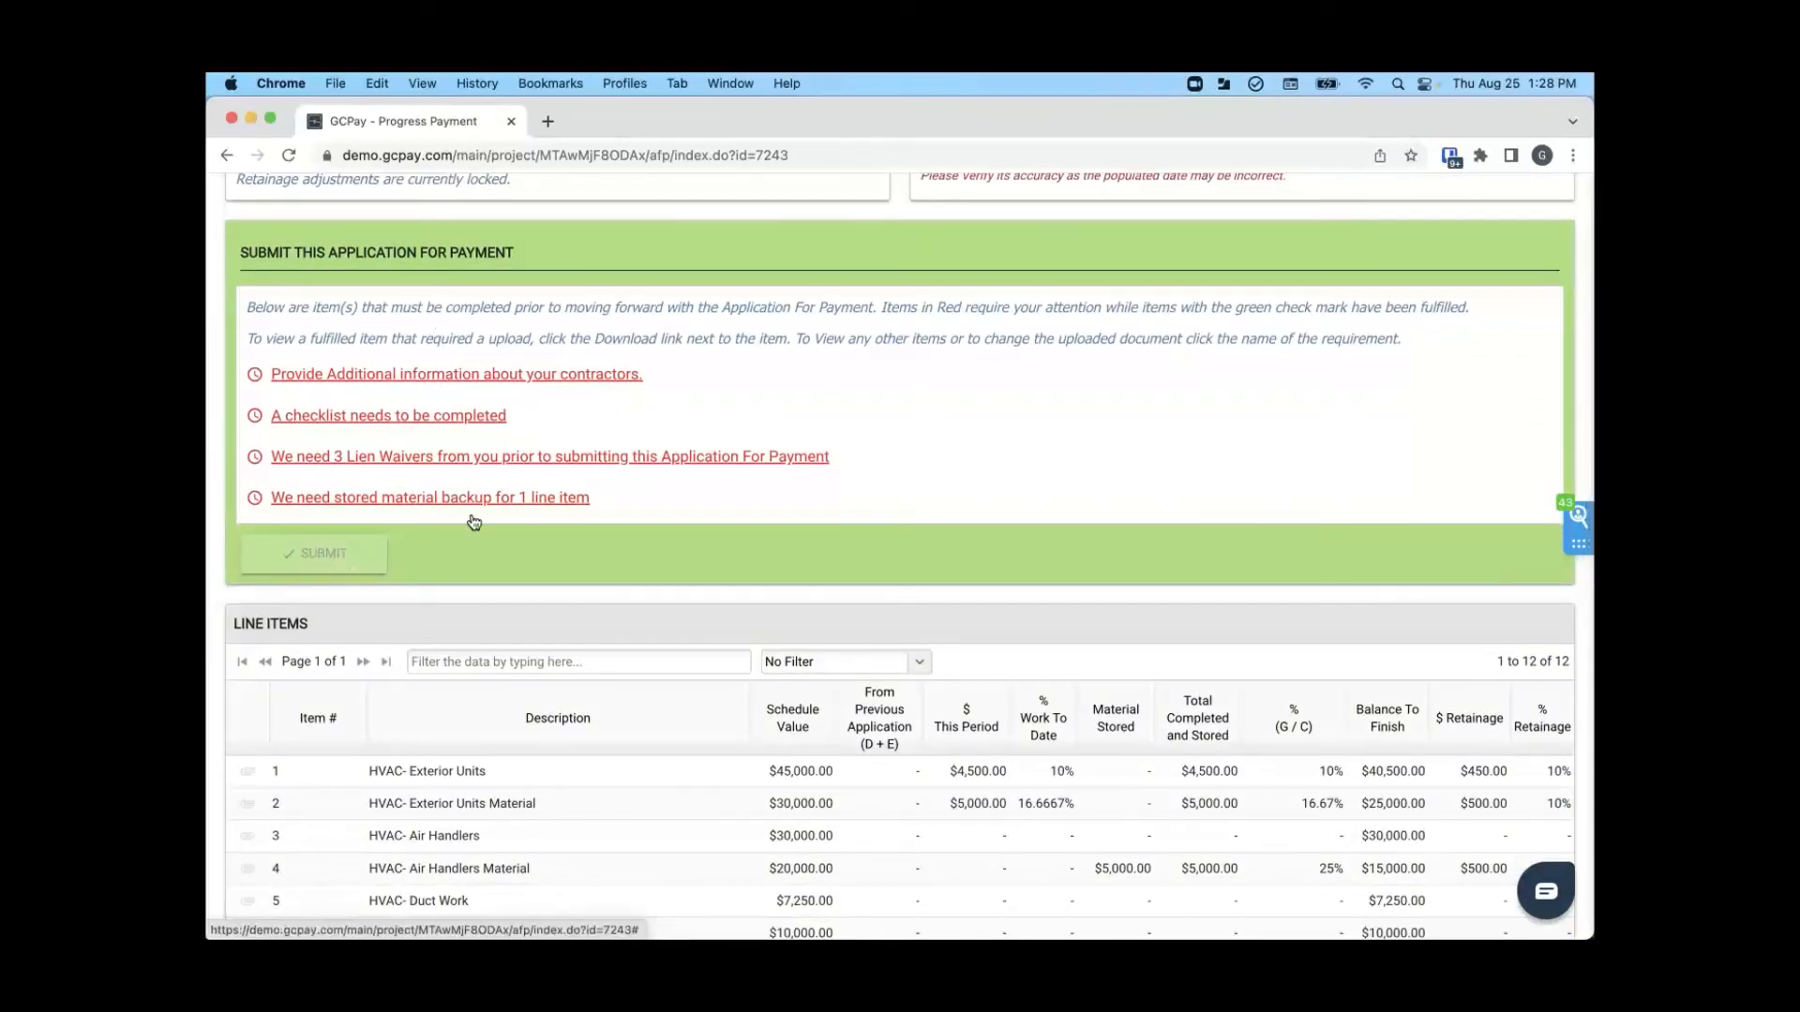
click(444, 374)
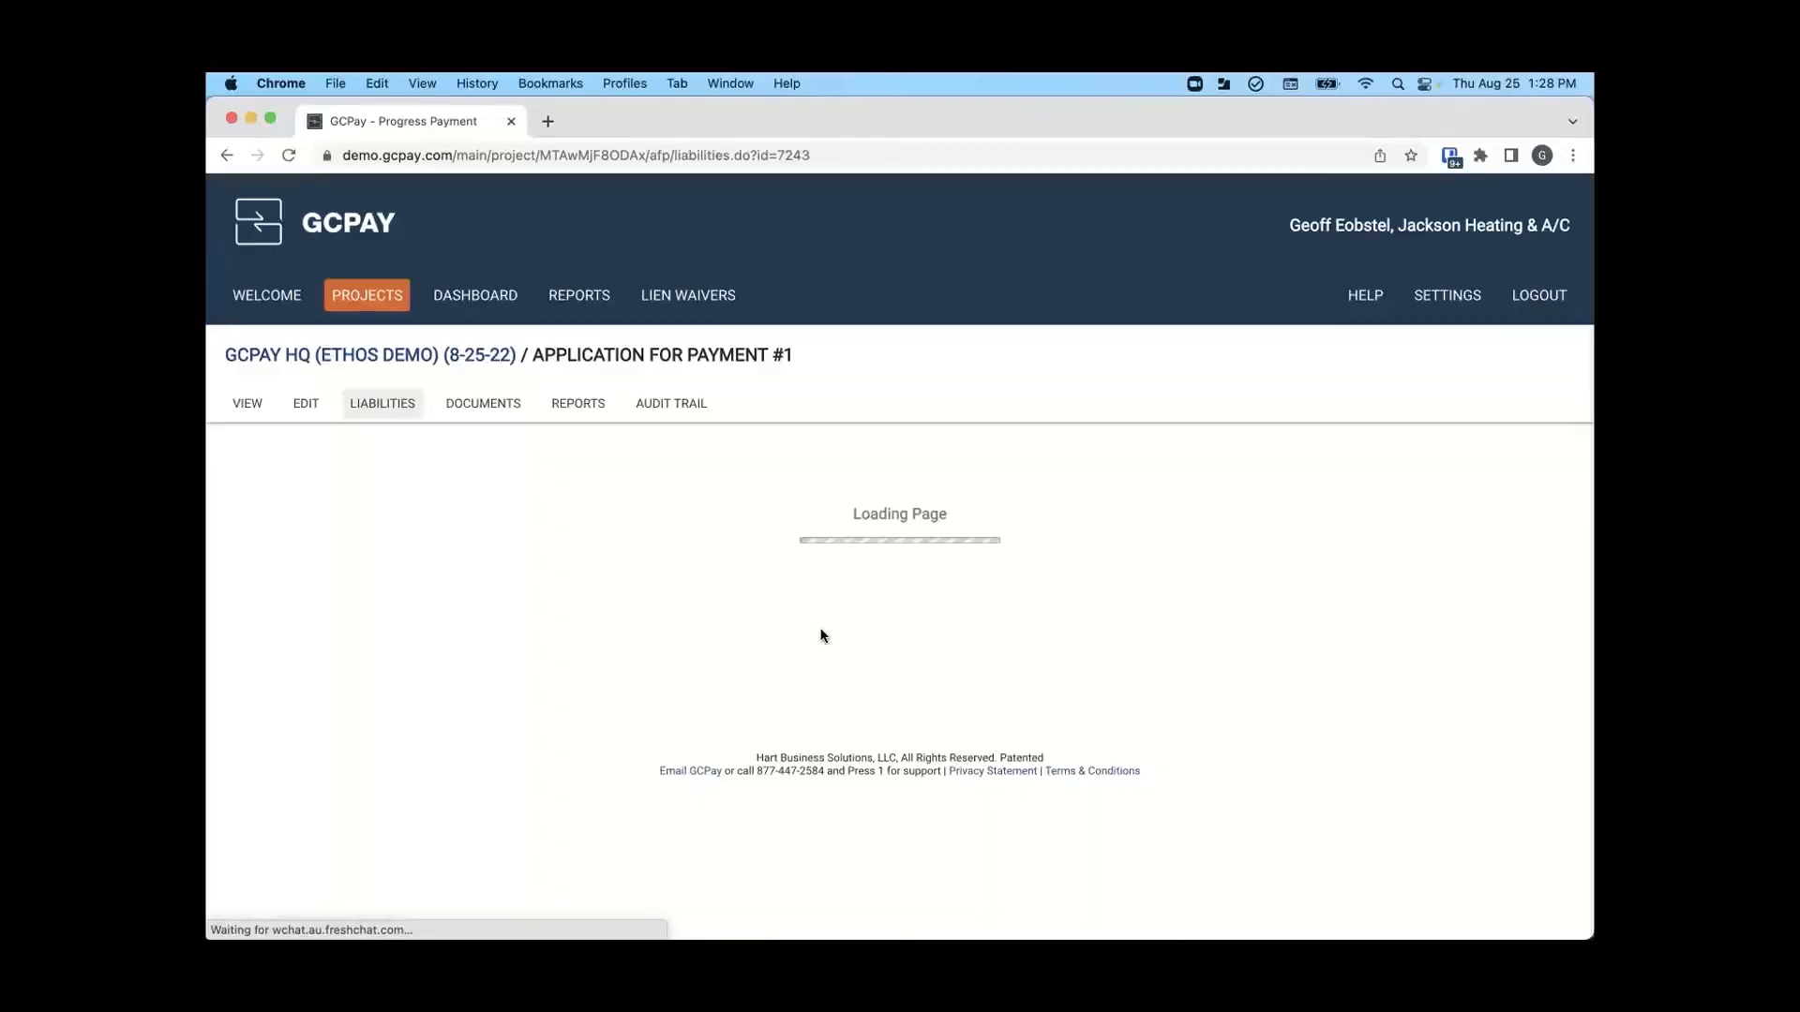
scroll(825, 619, down, 5)
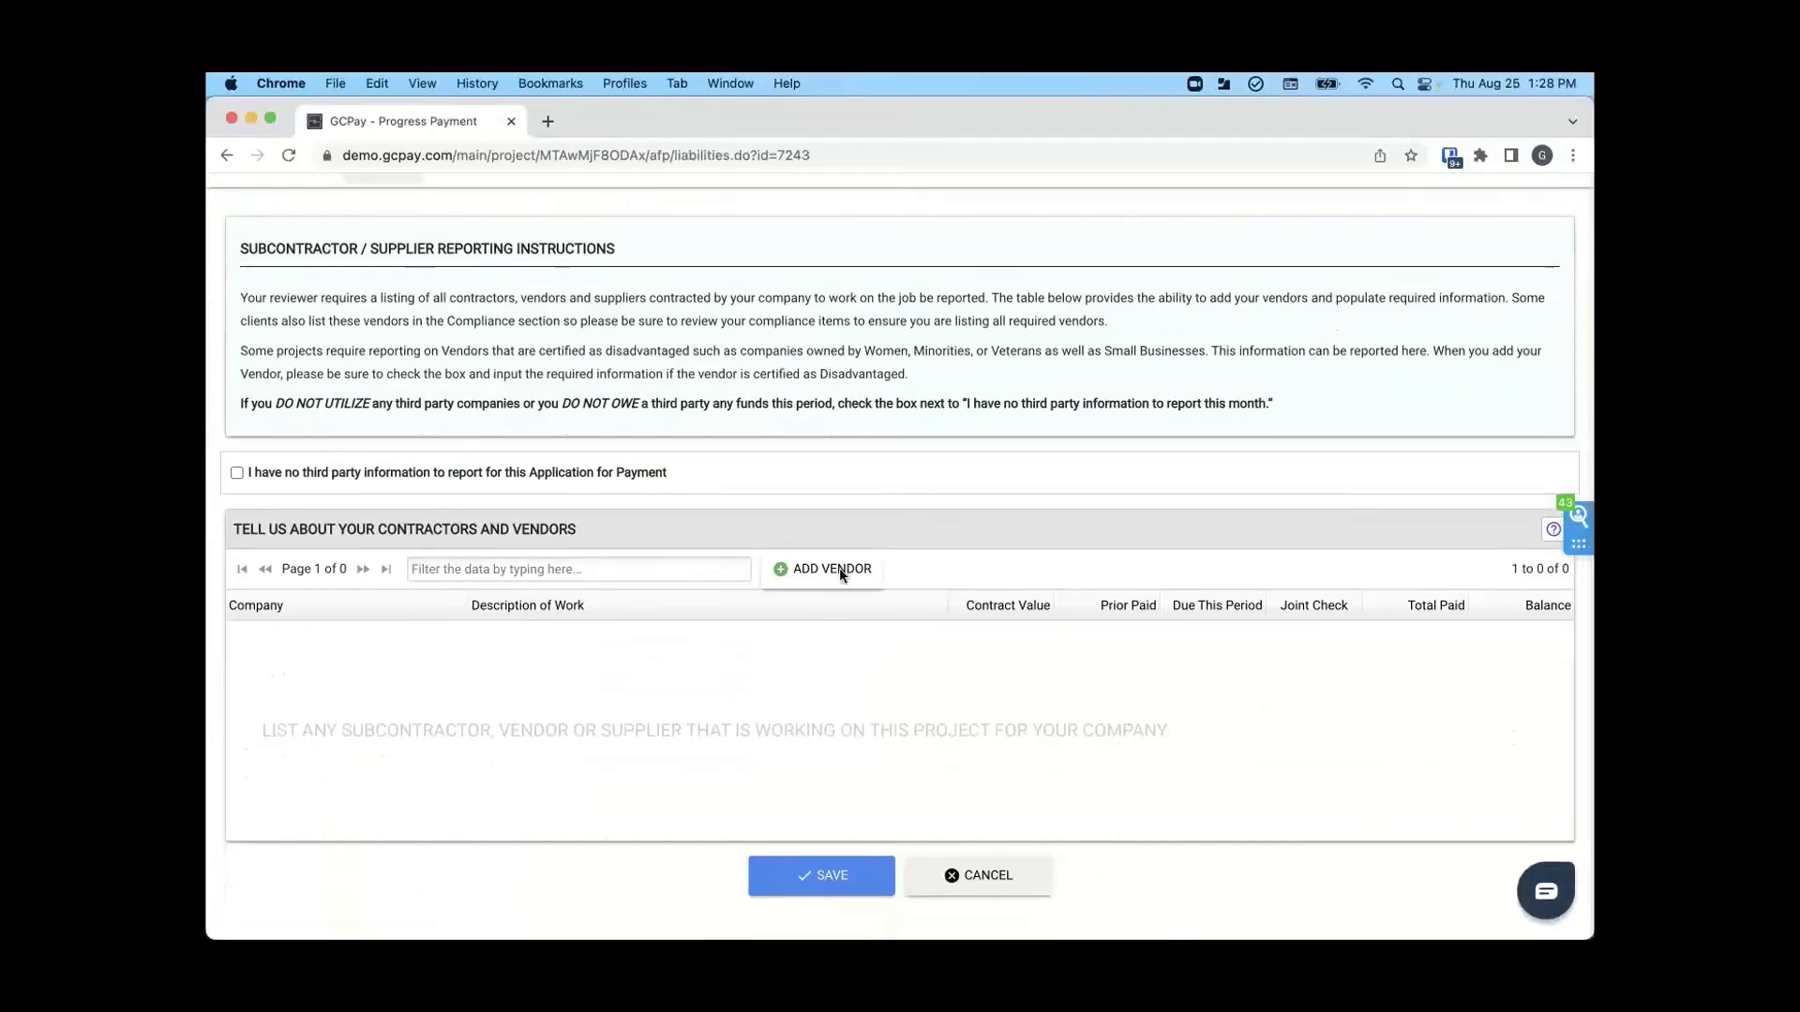
click(842, 573)
click(460, 458)
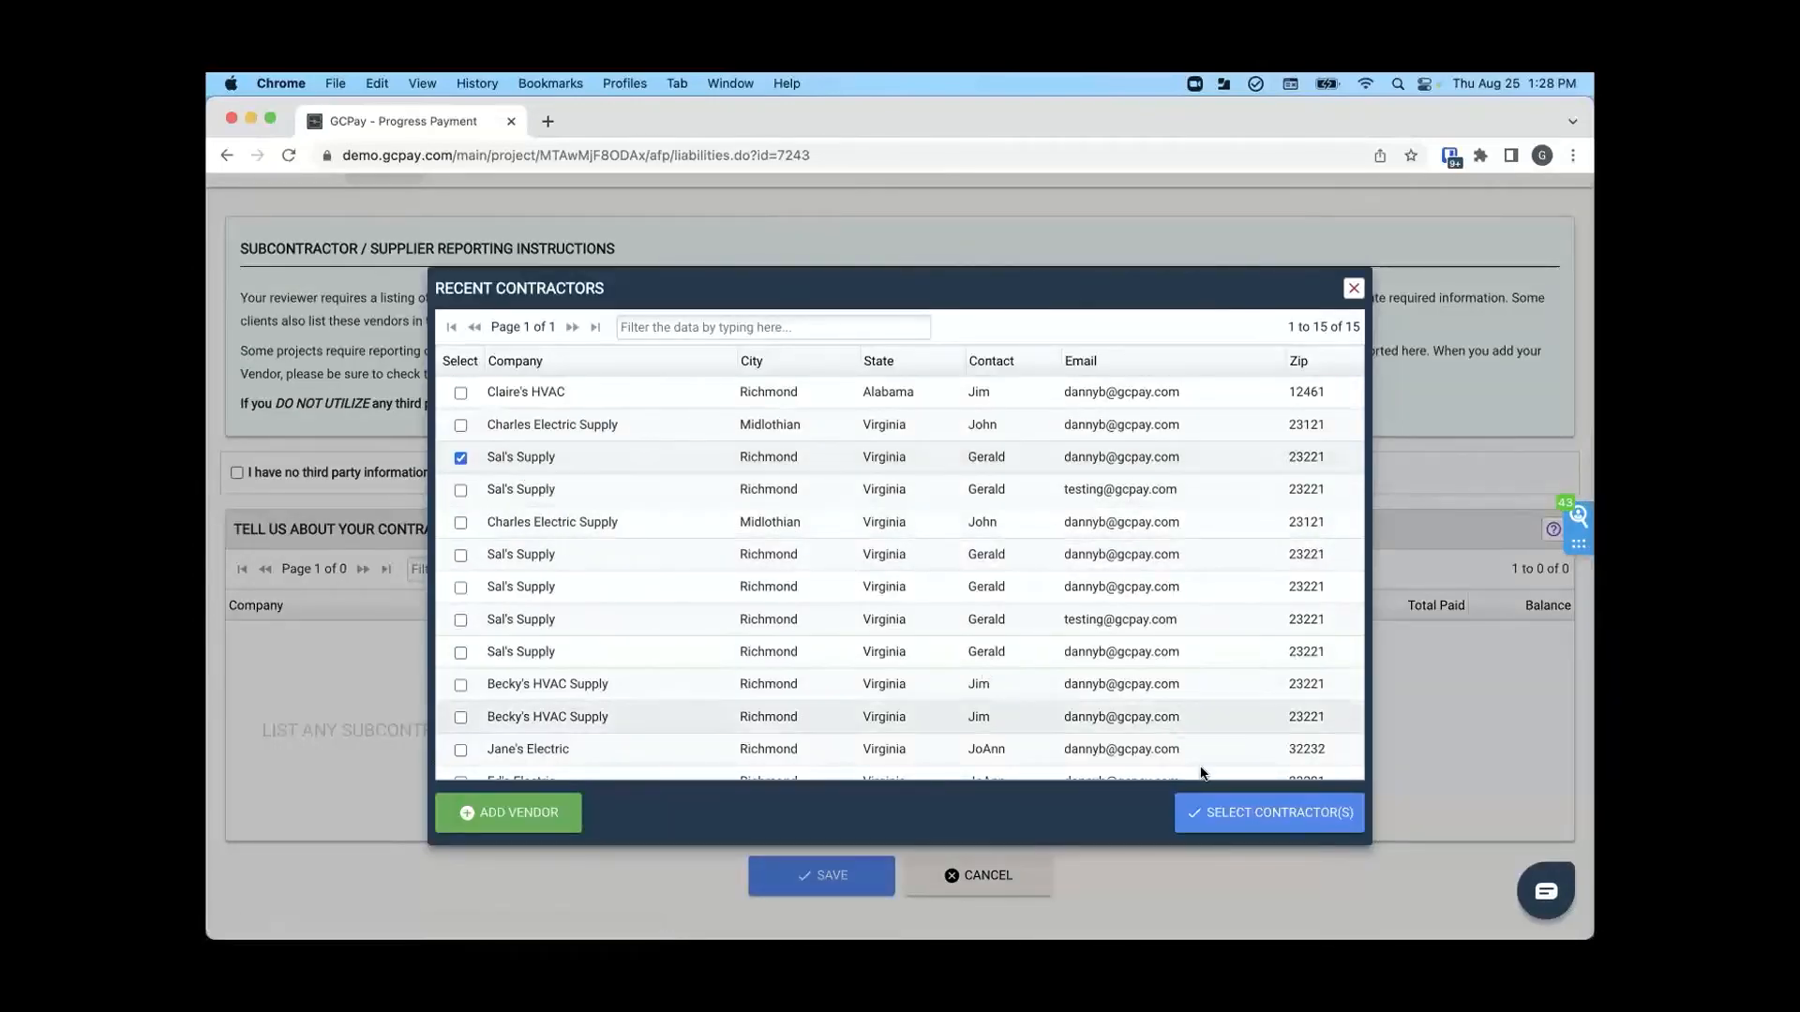
click(1235, 812)
- Describe the Sal's Supply work as "Xtra Material" with a contract value of $5,000 and $2,500 due this period
click(587, 639)
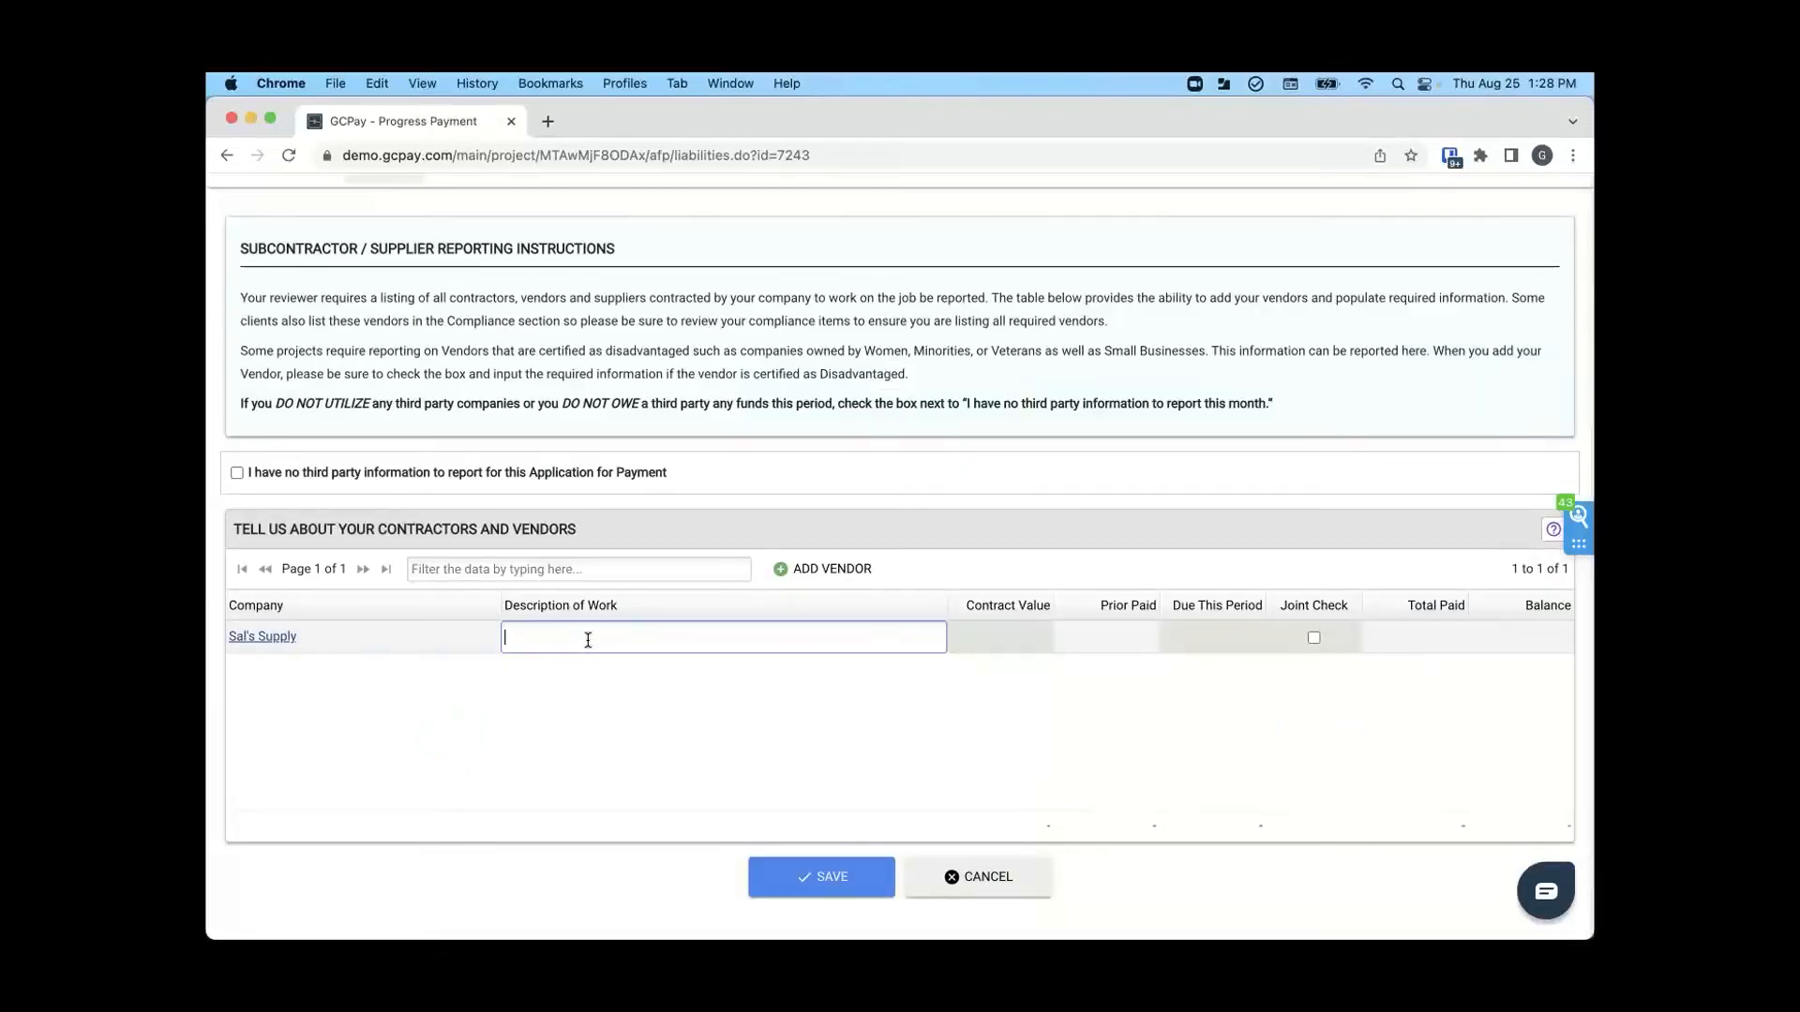
text(Xtra Material)
click(1010, 636)
text(5000)
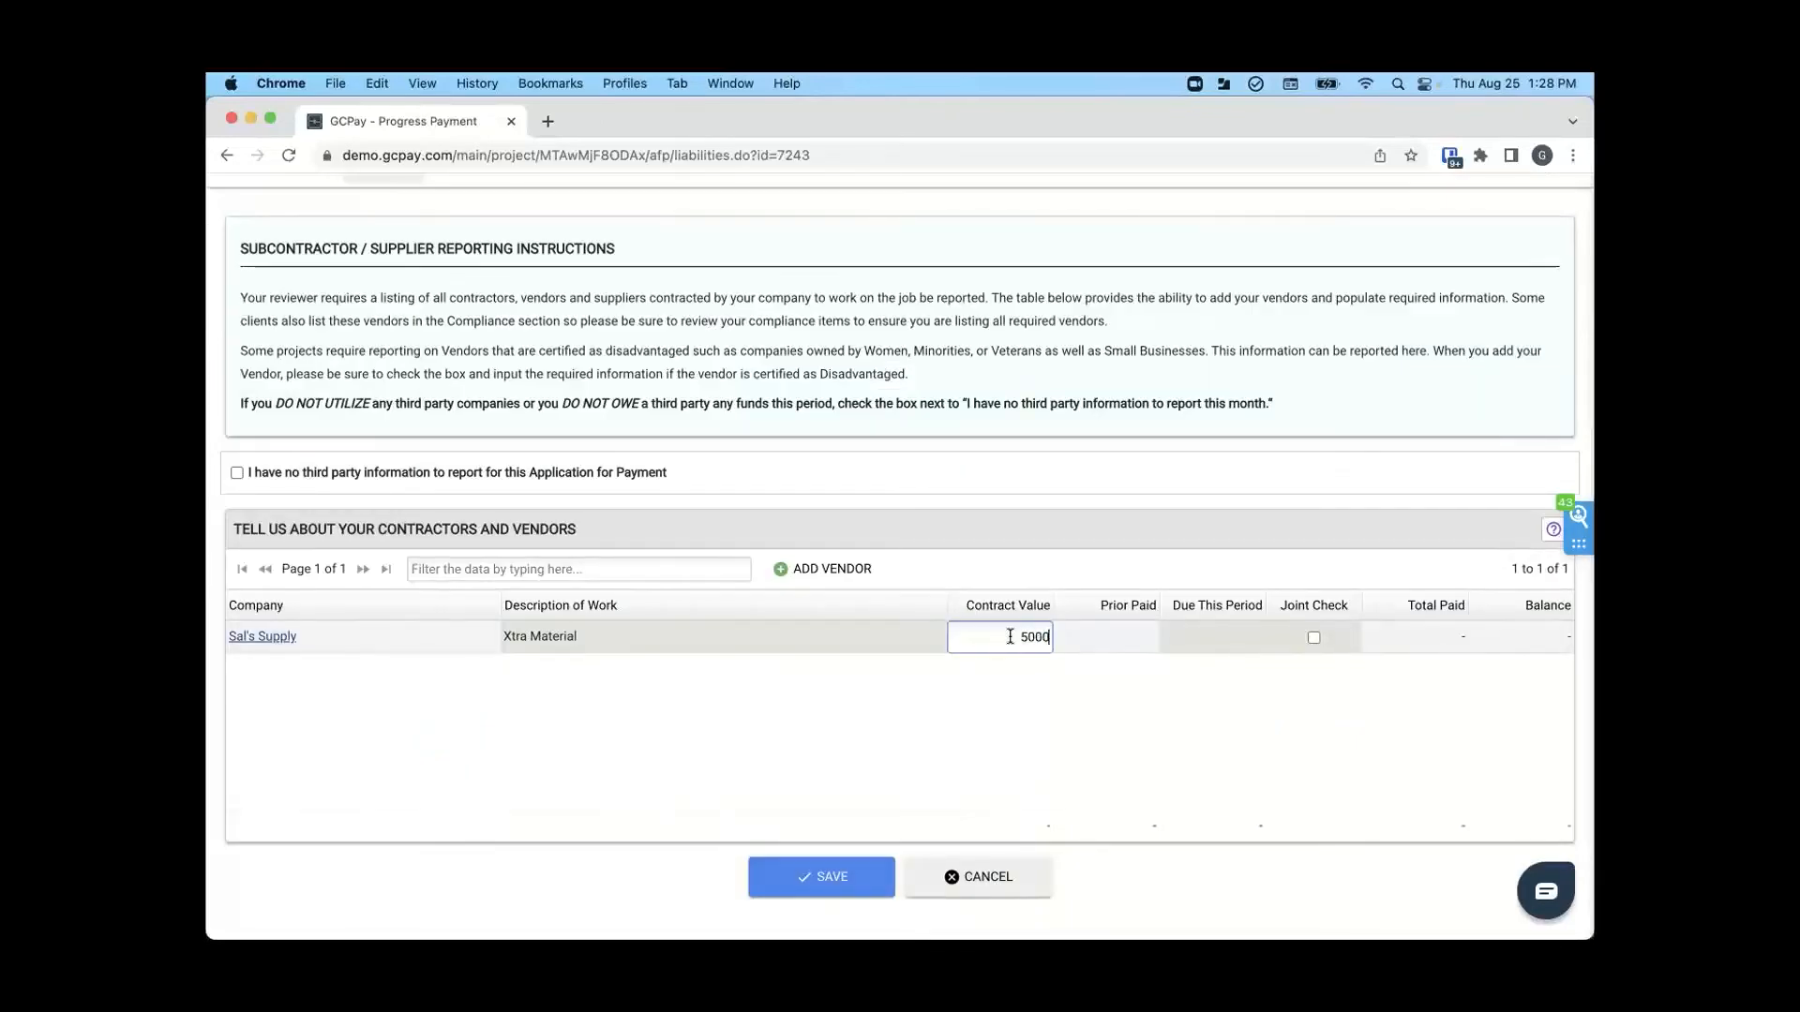
click(1206, 639)
text(2)
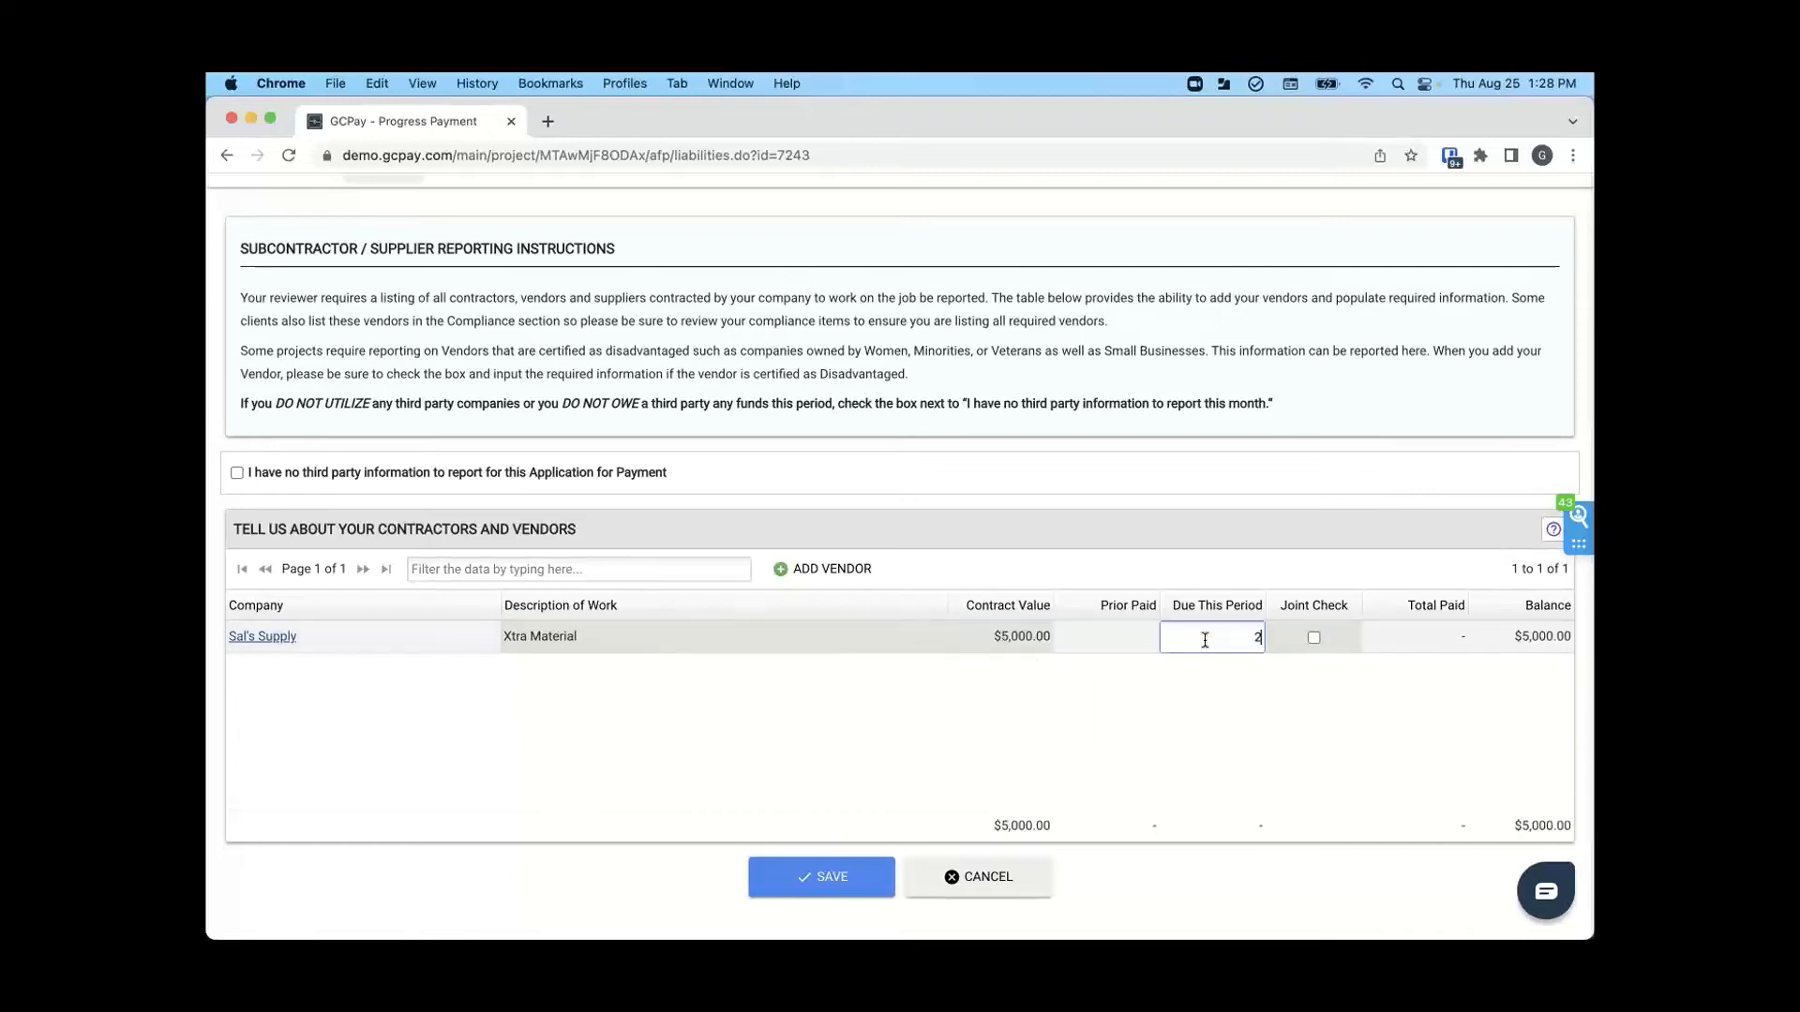
text(500)
click(1267, 692)
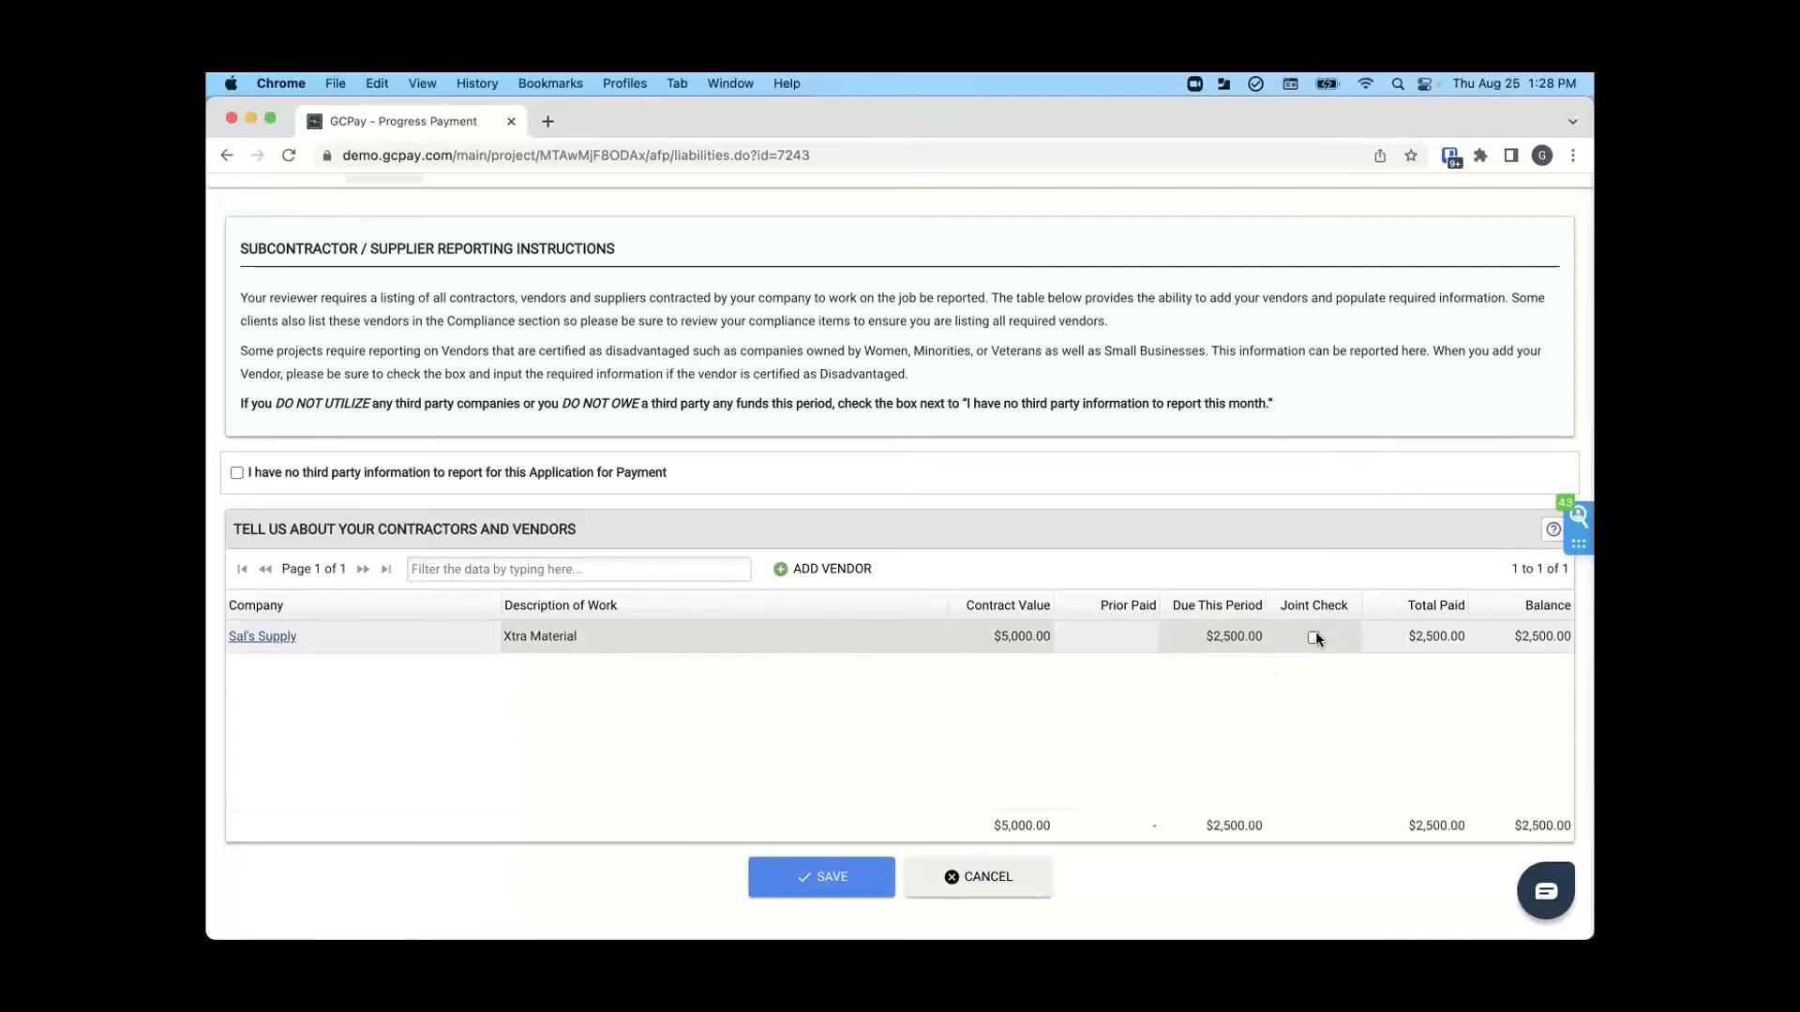
- Switch the Sal's Supply joint check on and off again, save the vendor information and confirm the affirmation statement
click(1314, 638)
click(1313, 637)
scroll(1290, 687, down, 1)
click(829, 831)
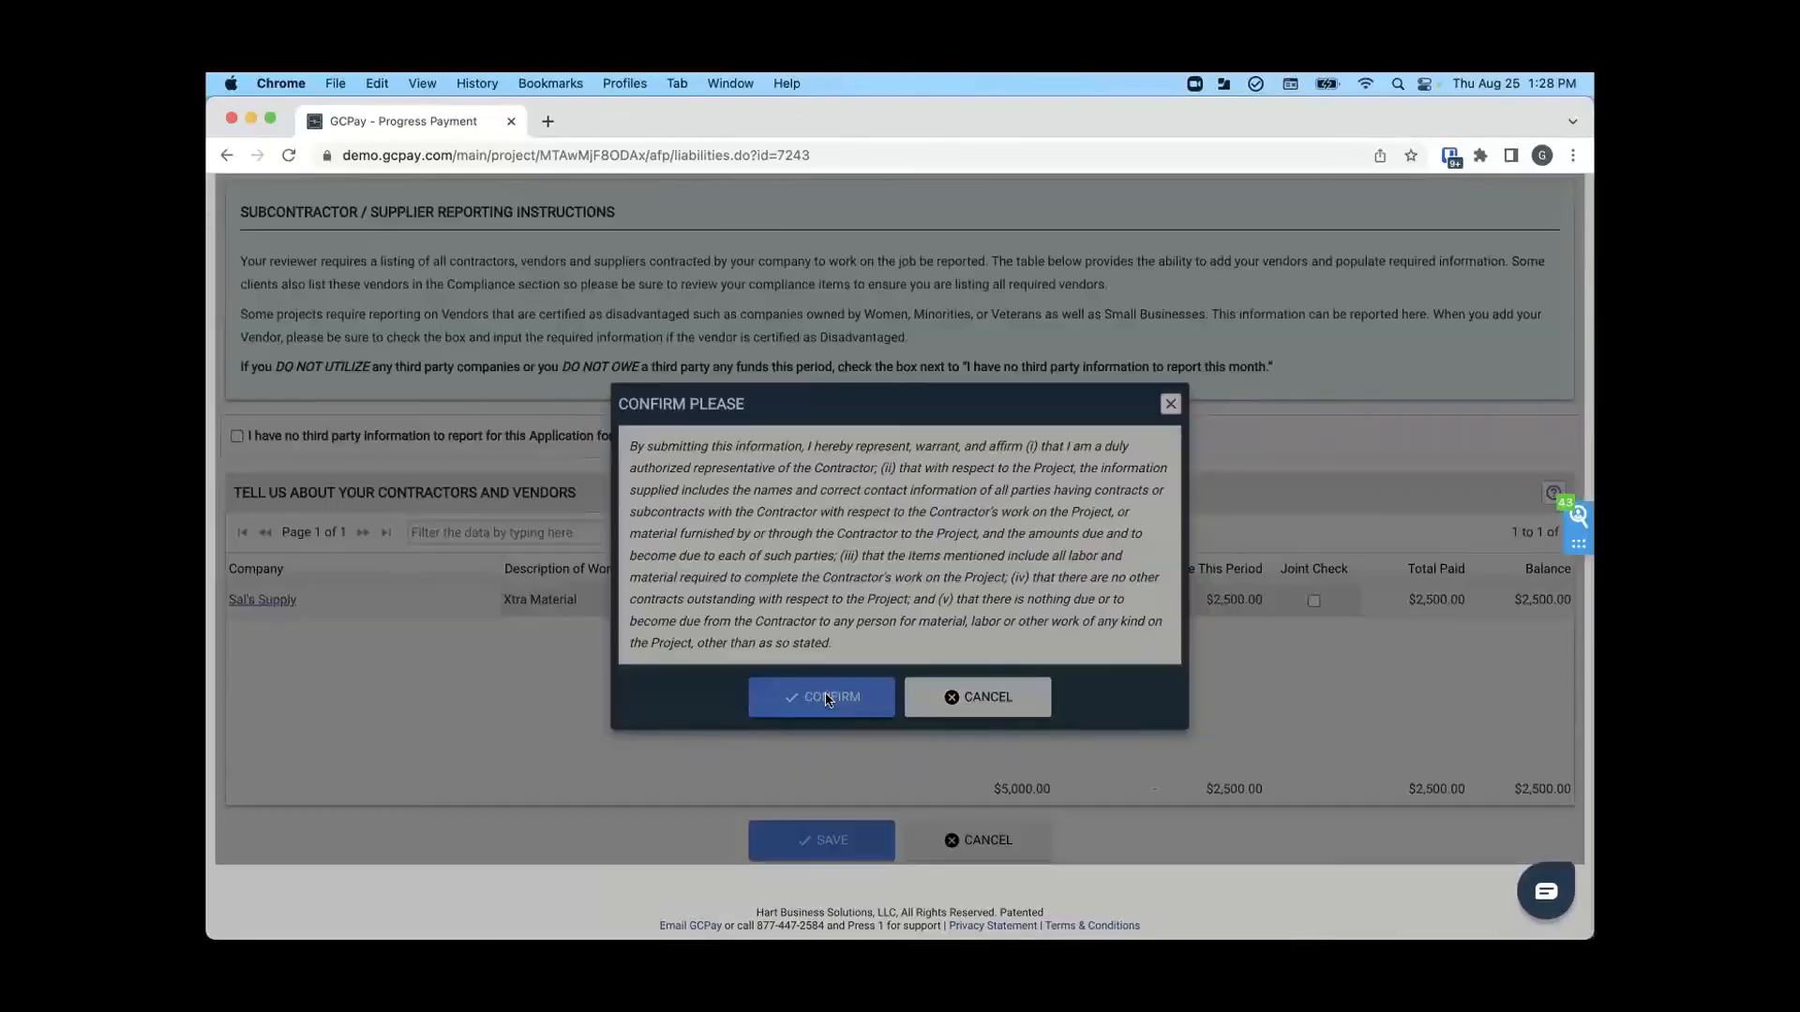
click(828, 698)
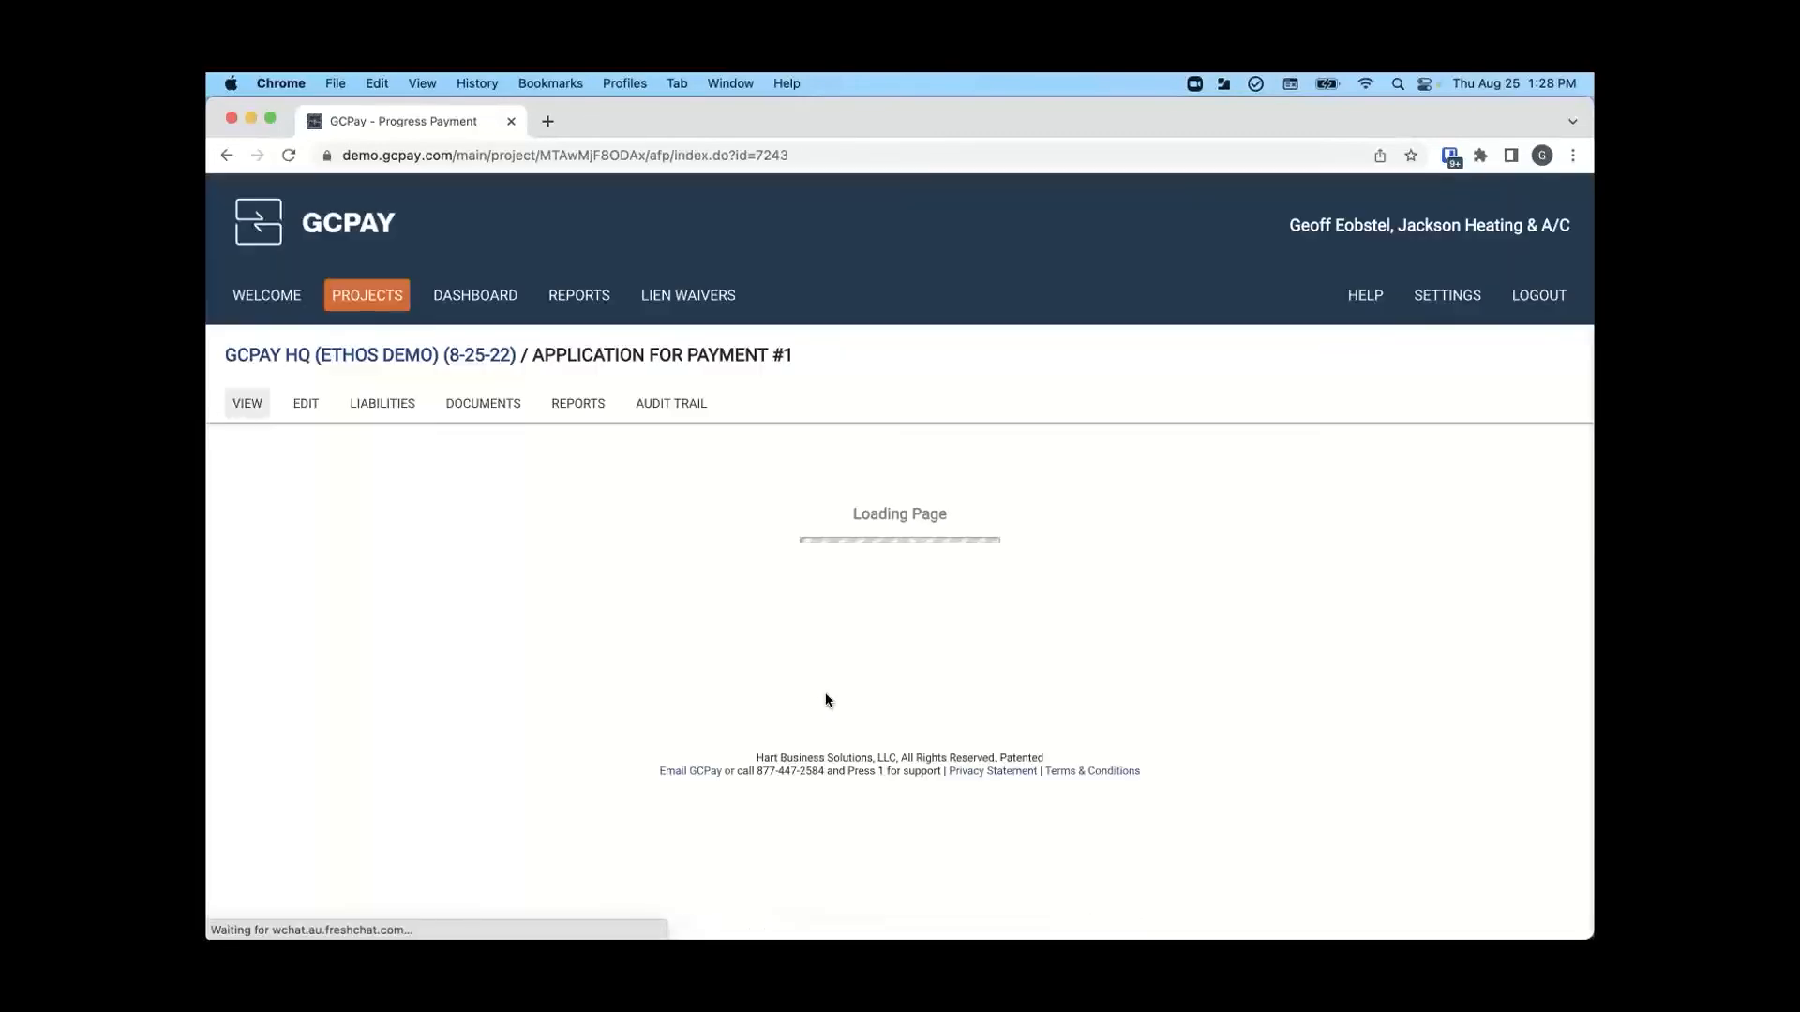
- Complete the required checklist by acknowledging the reminder that outstanding compliance items prevent payment
scroll(825, 699, down, 4)
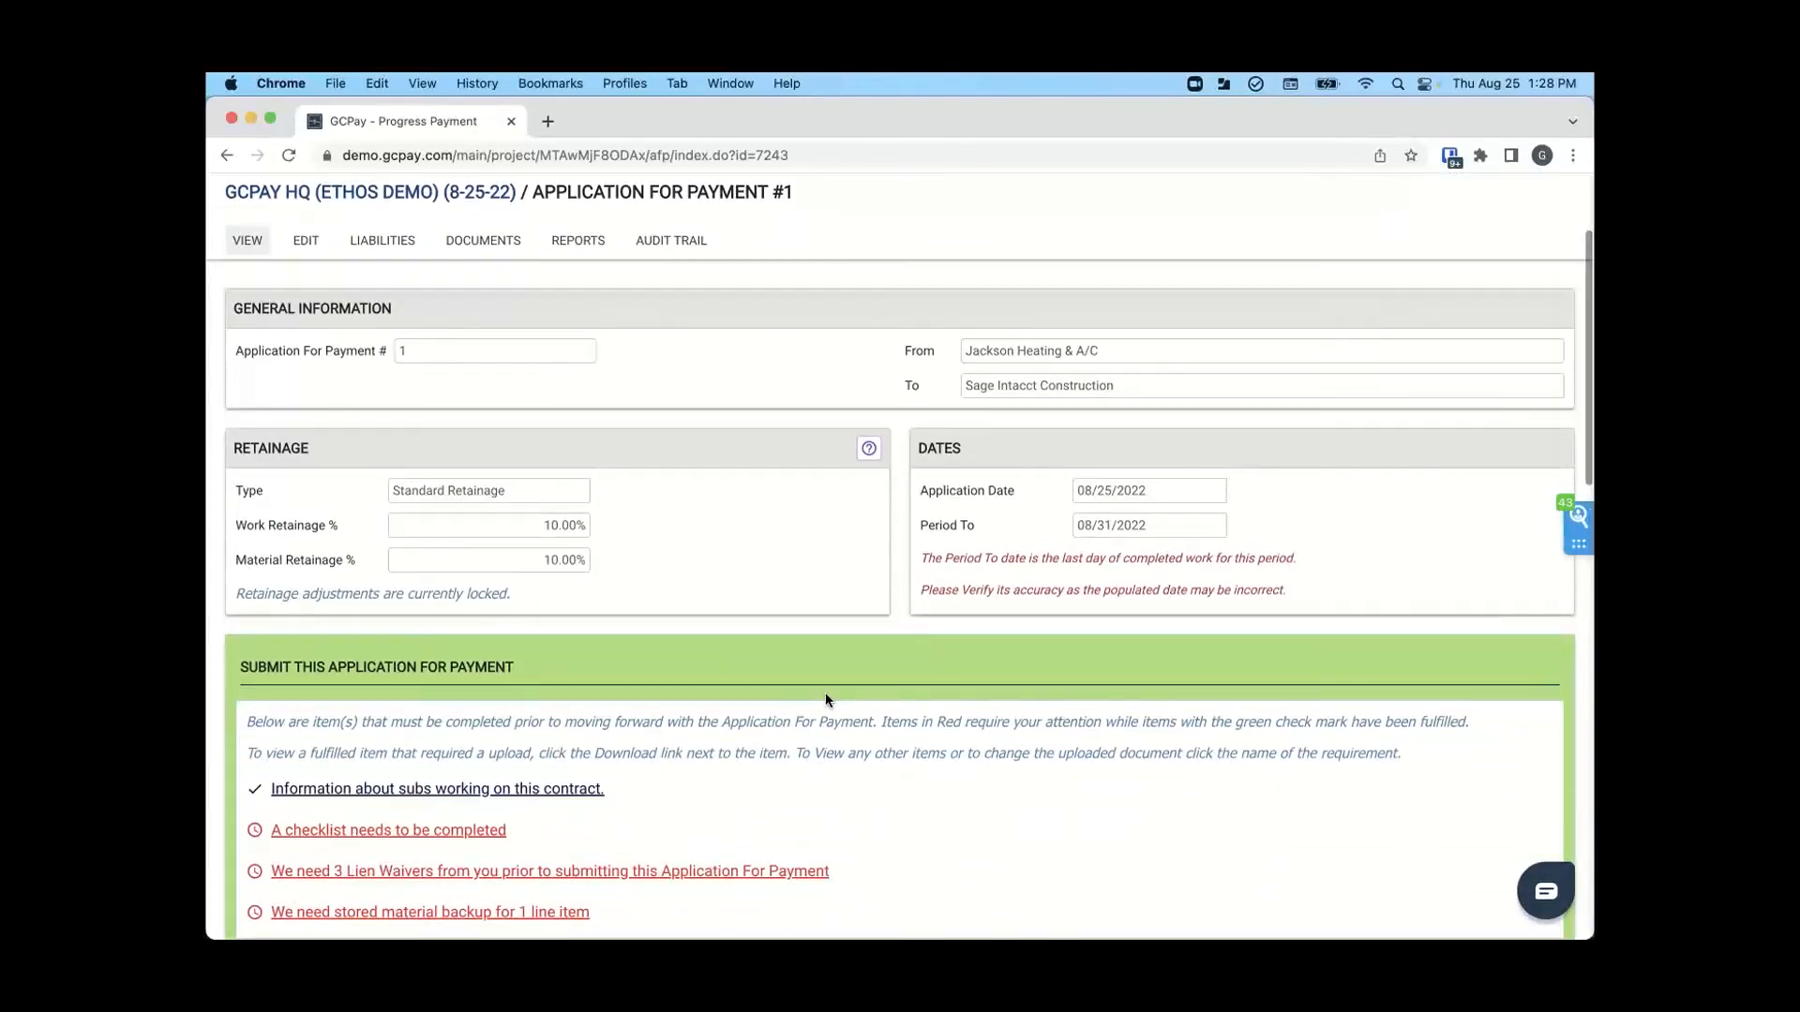
scroll(826, 698, down, 4)
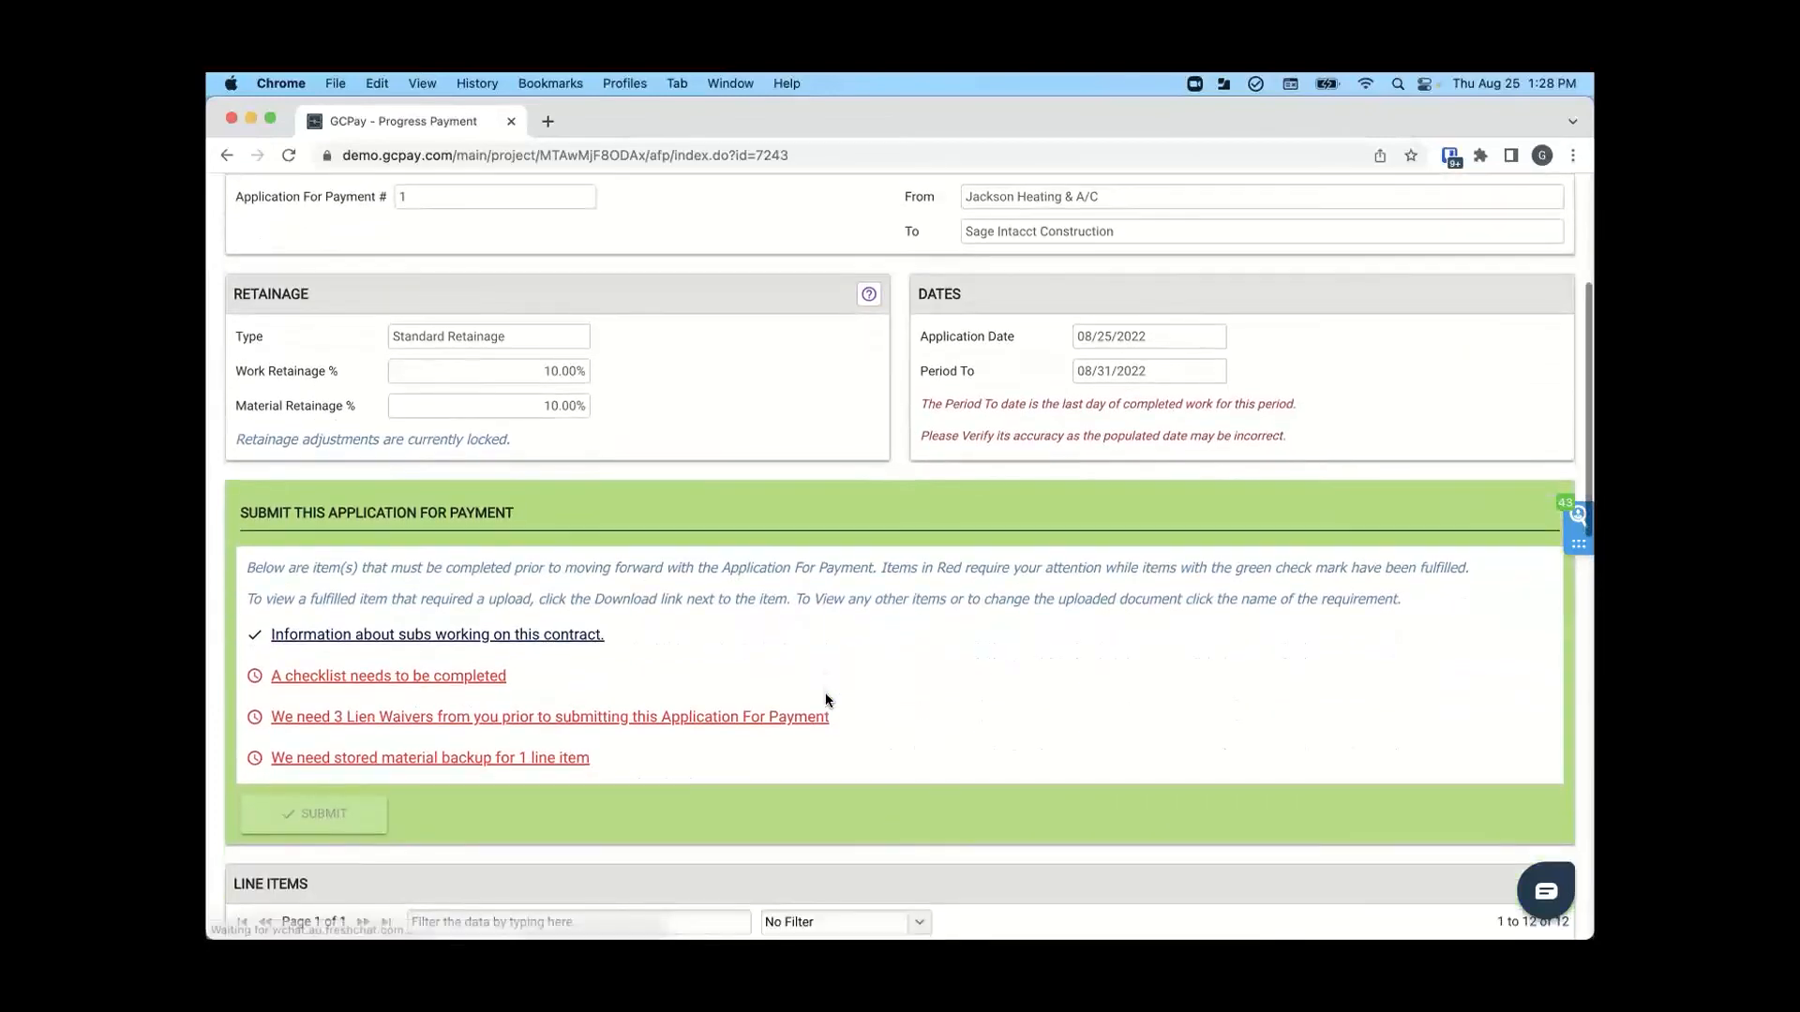
click(390, 679)
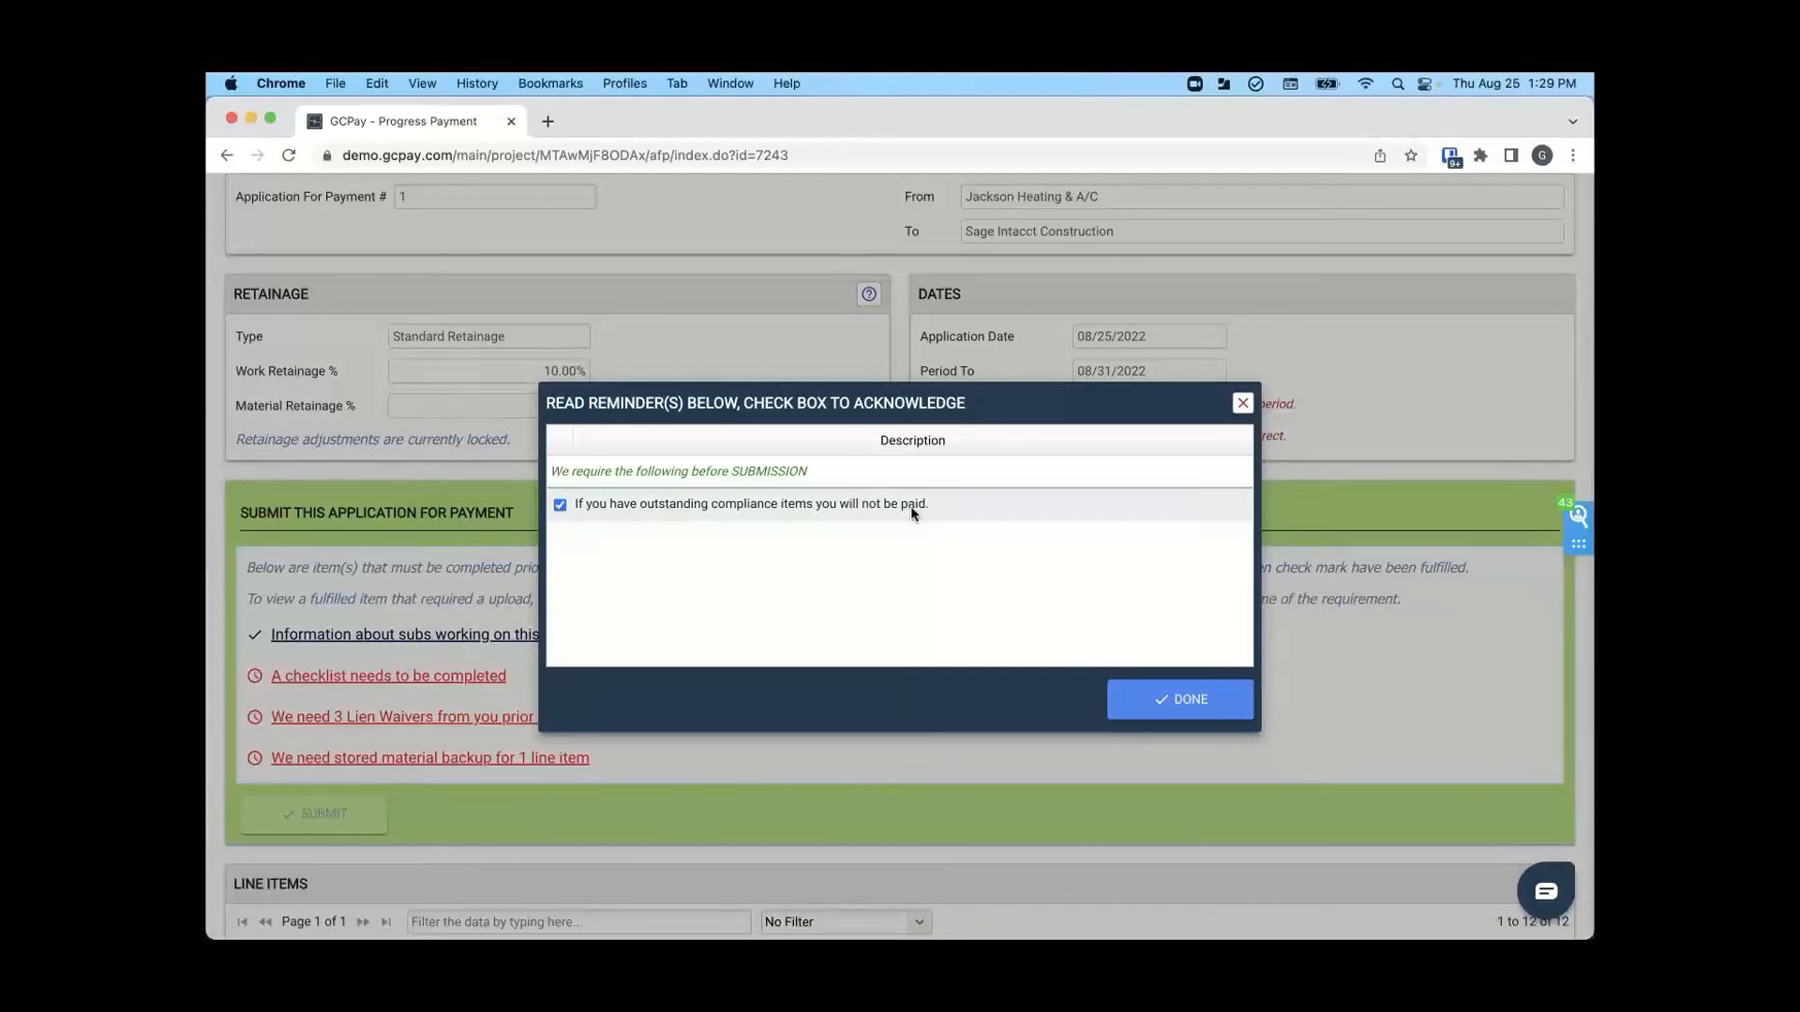
click(1198, 698)
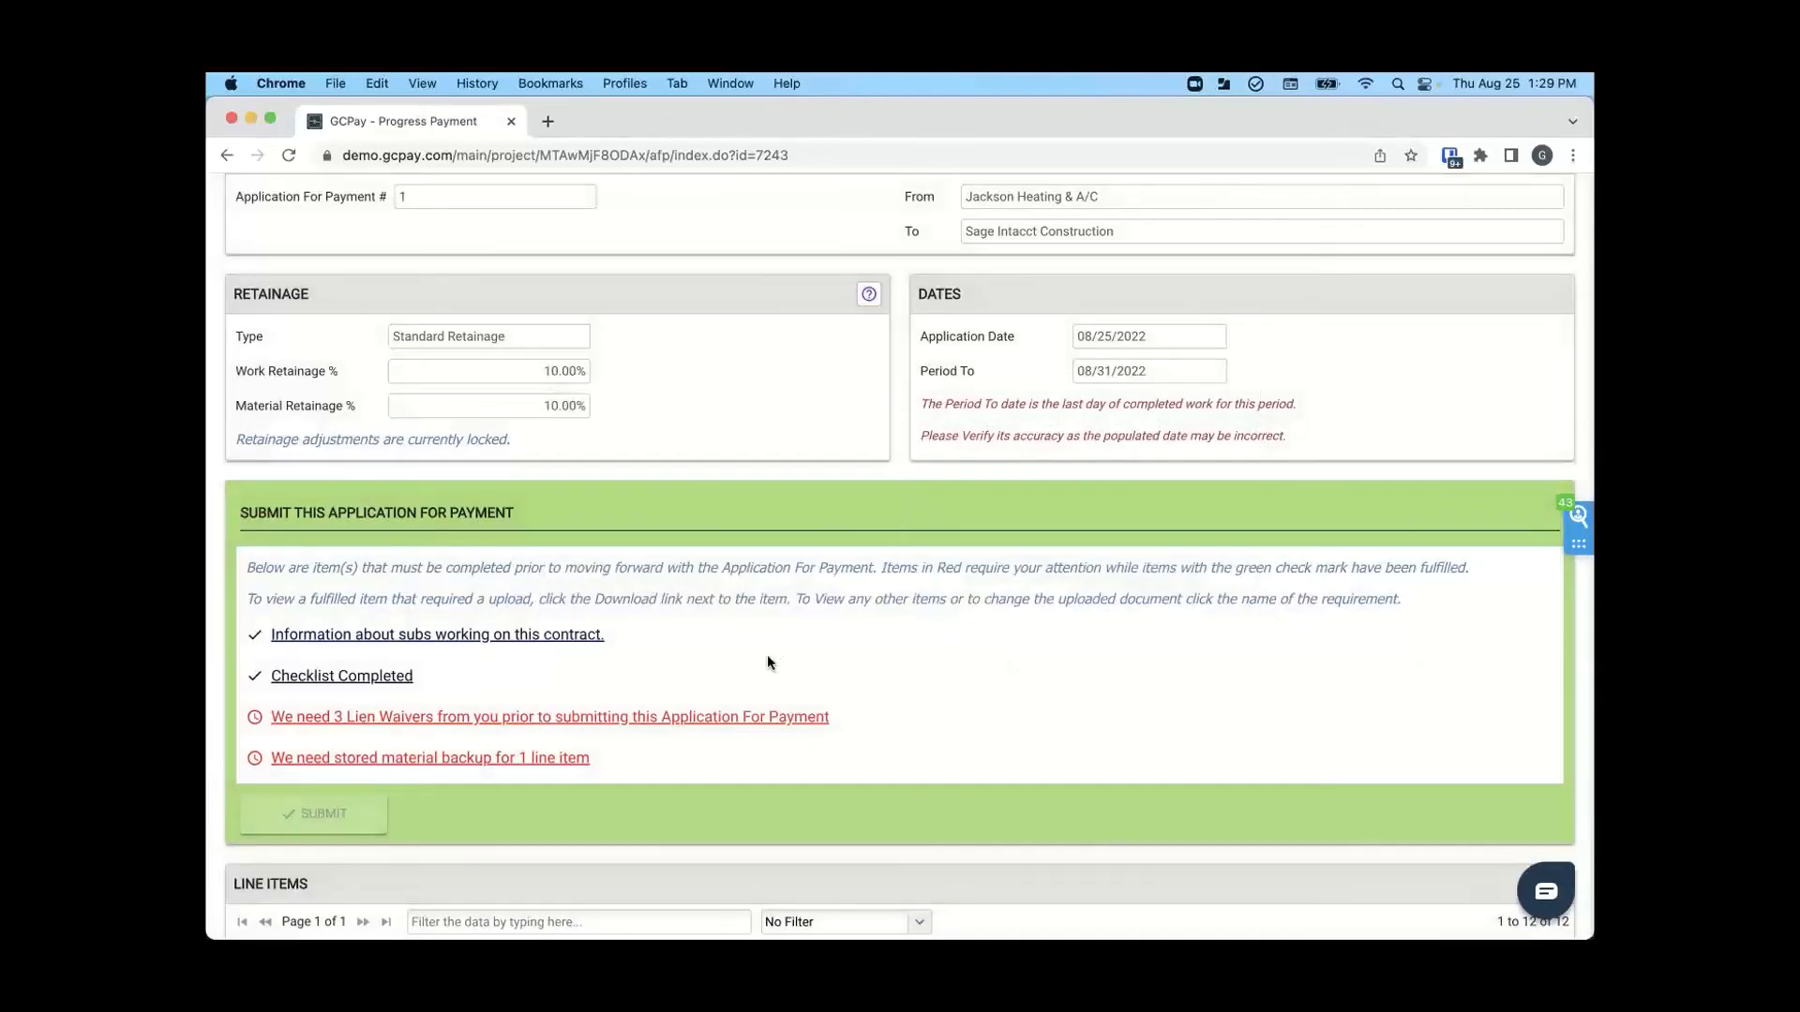
- Upload HVAC Parts.png from the Demo folder as the stored material backup for HVAC- Air Handlers Material
scroll(767, 654, down, 2)
scroll(767, 662, down, 1)
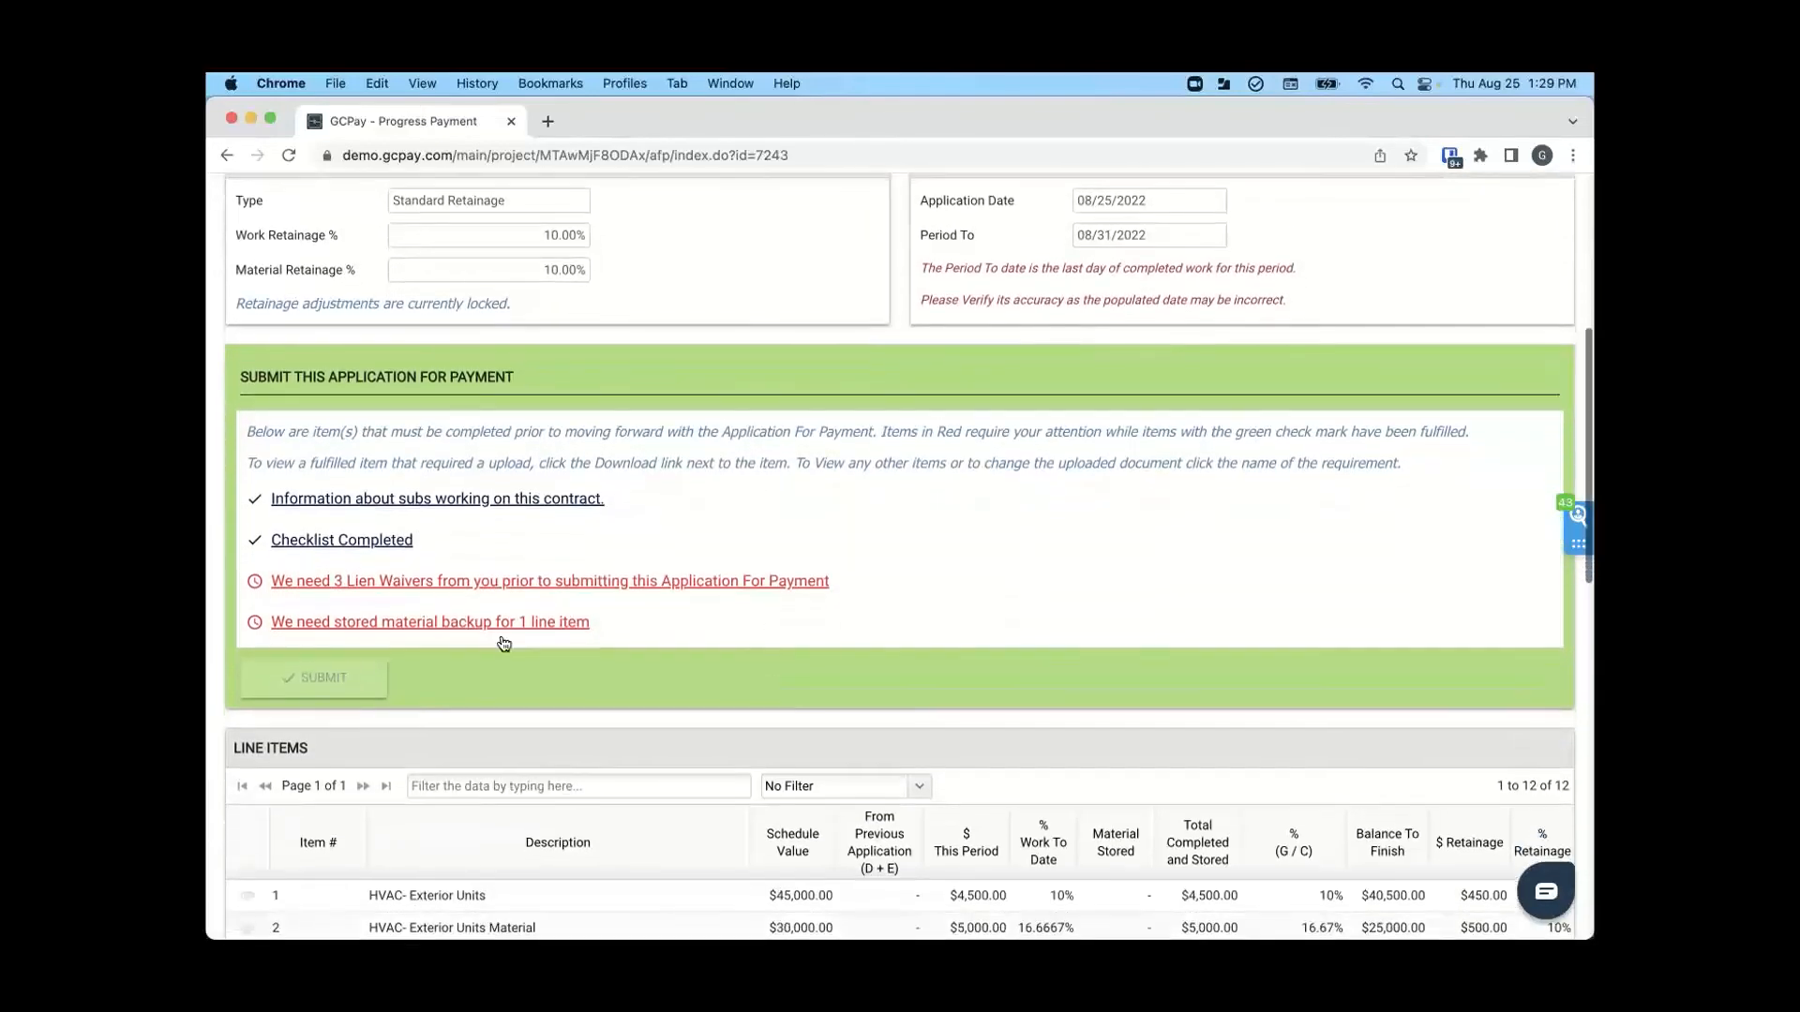
click(418, 624)
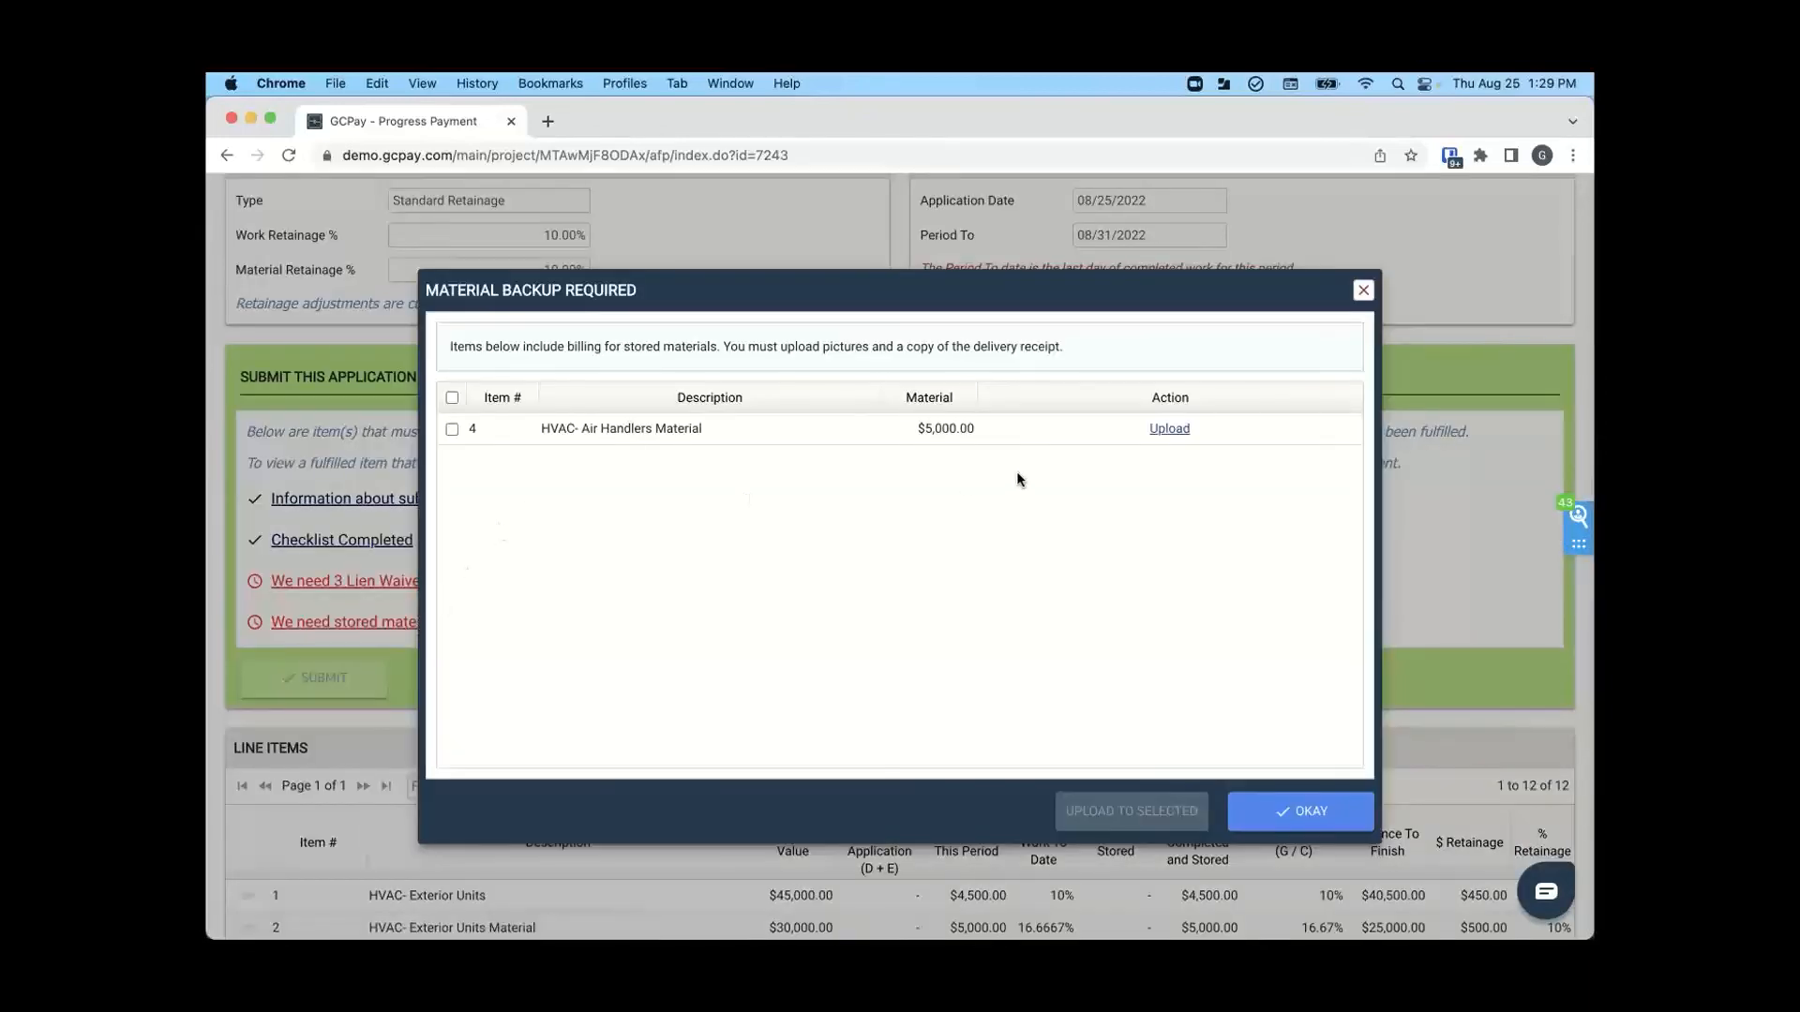
click(1172, 428)
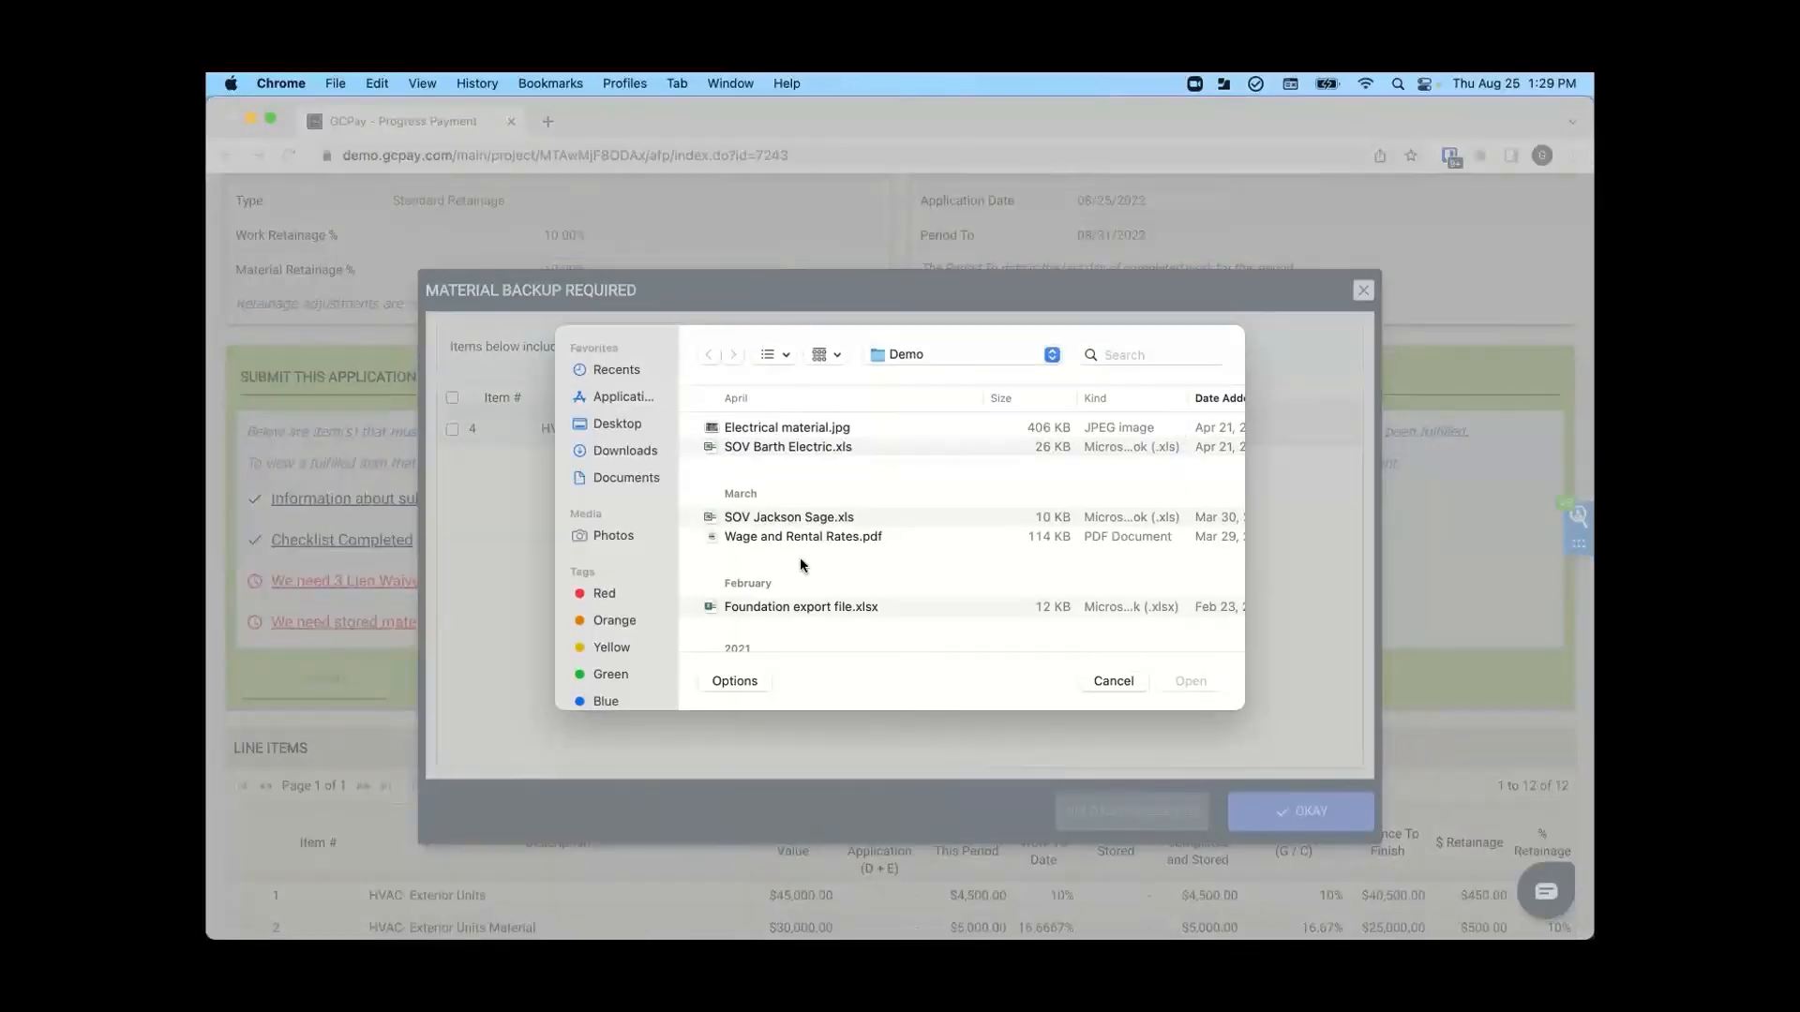
scroll(800, 556, down, 5)
scroll(752, 610, down, 2)
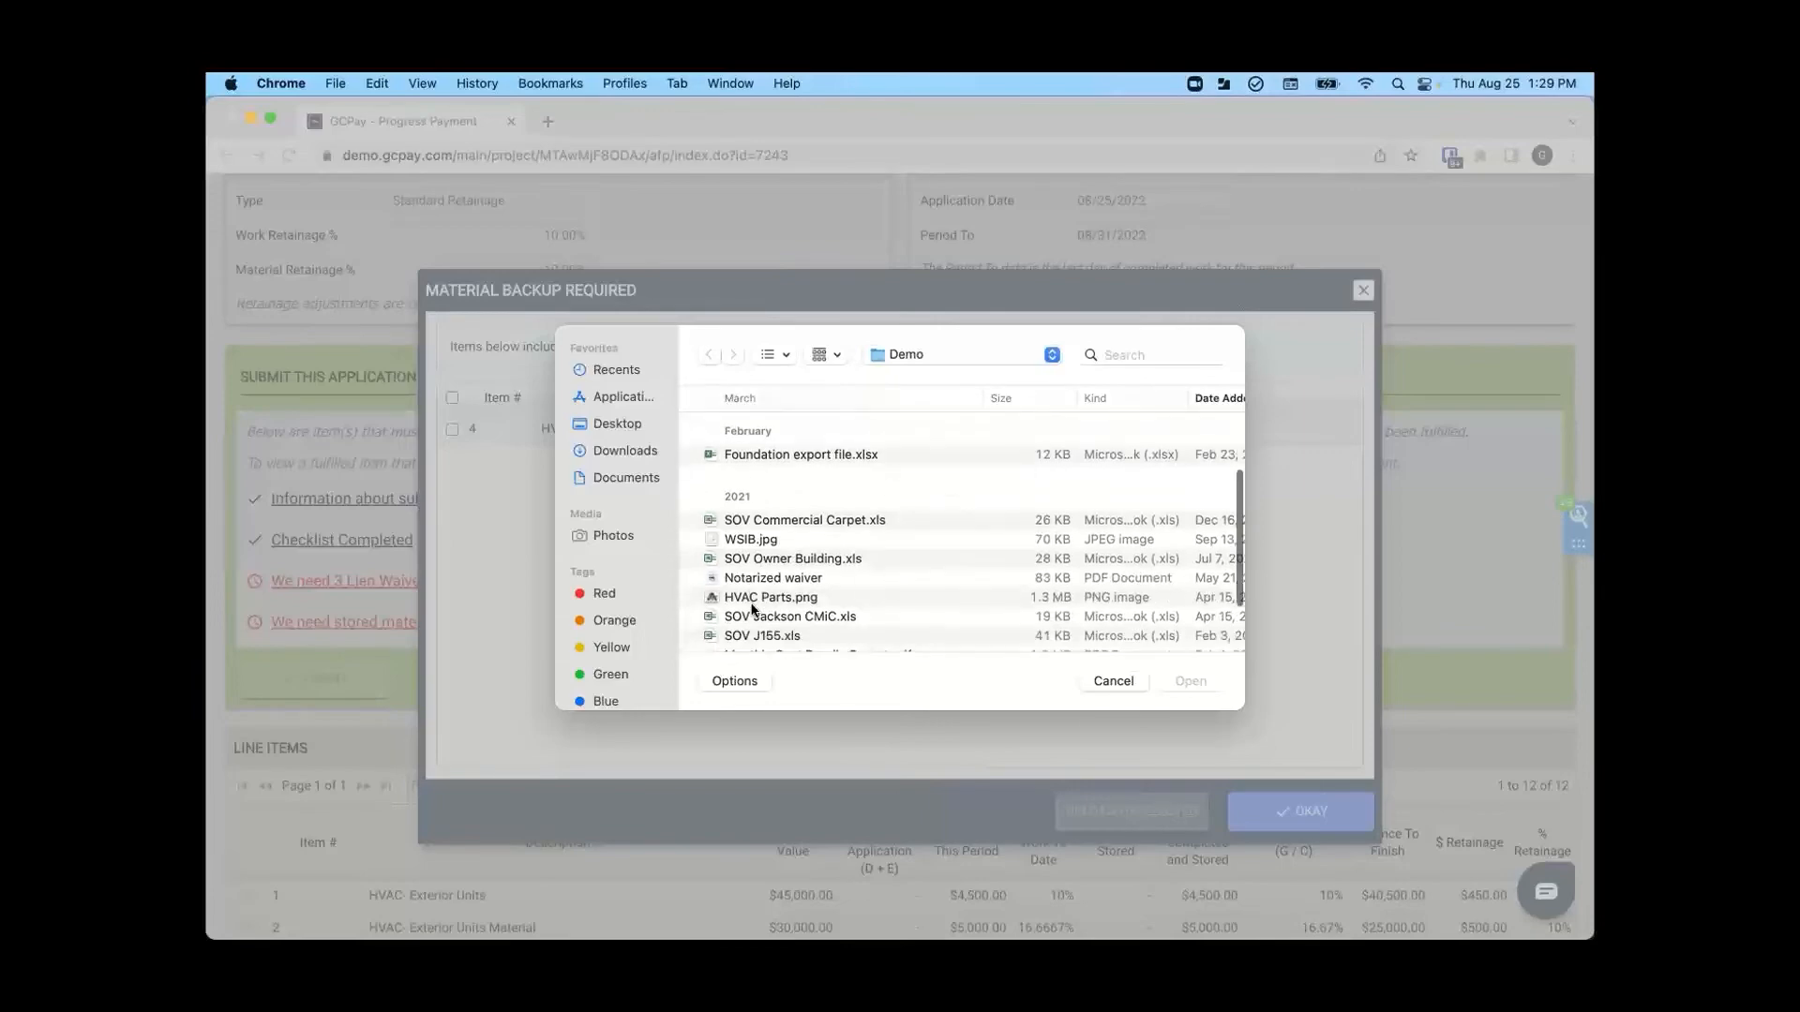
click(750, 600)
click(1187, 680)
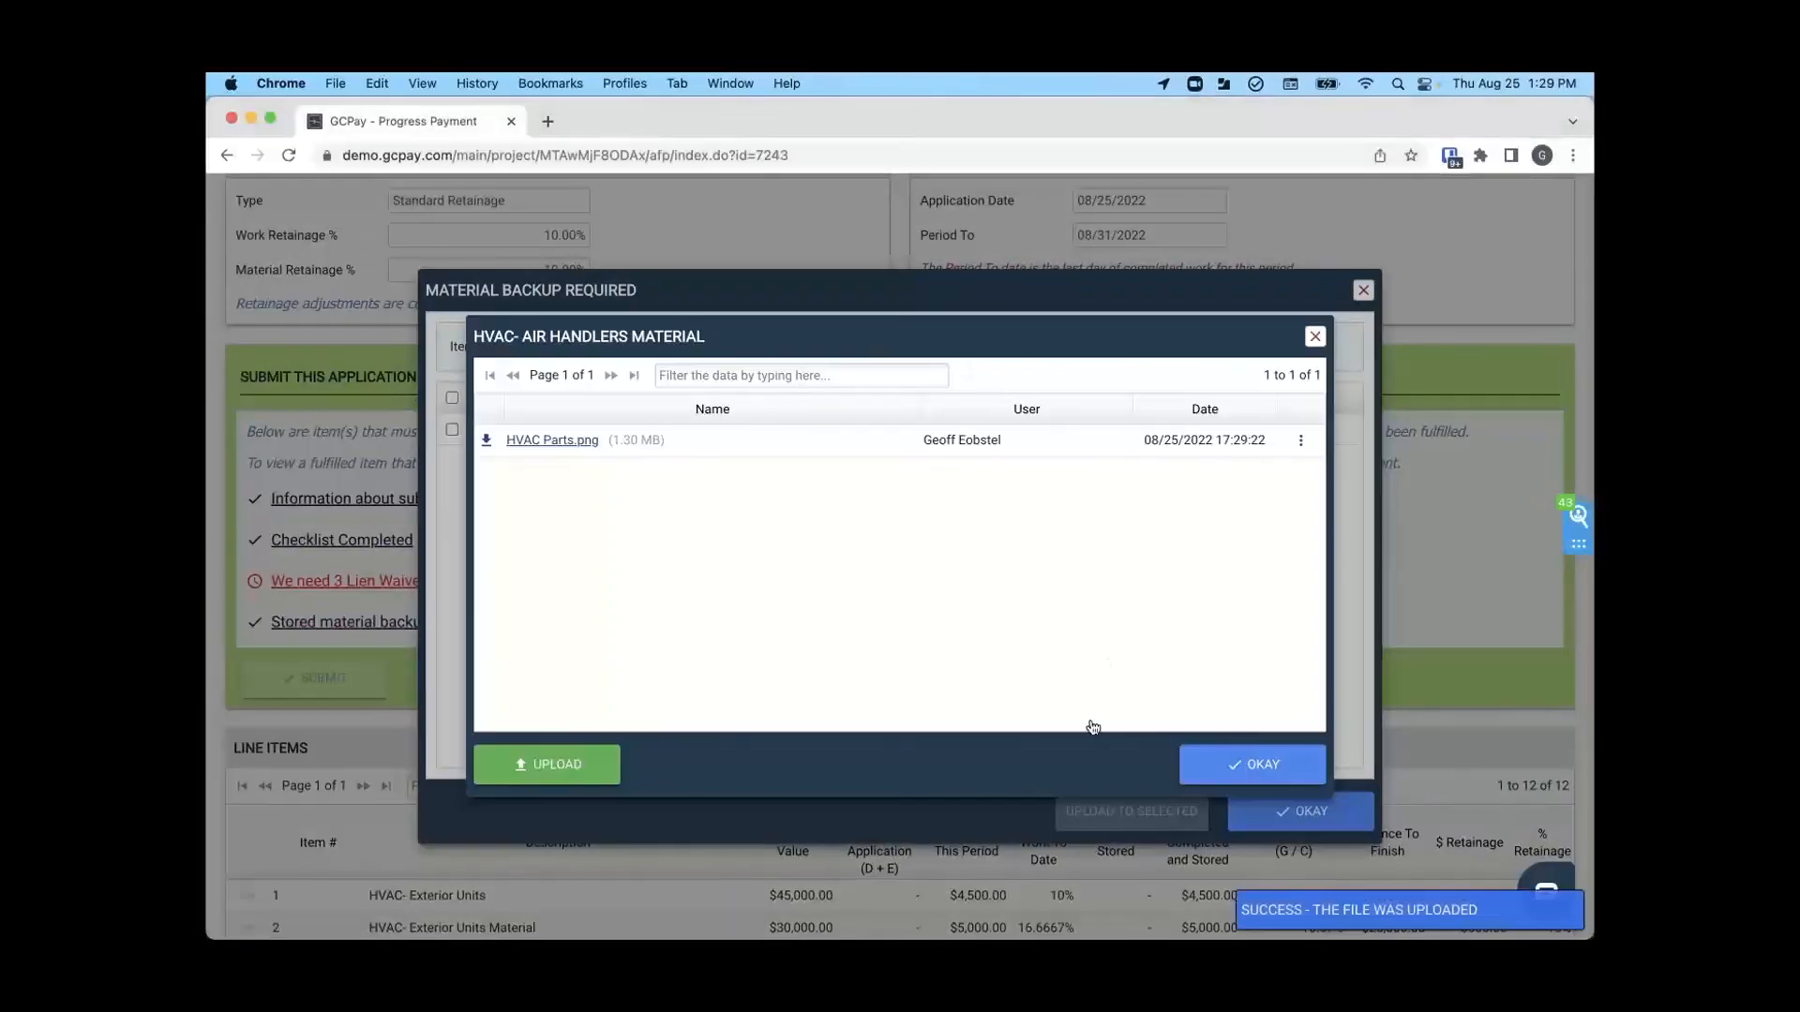
- Close the stored material backup dialogs and open the lien waivers required for the application for payment
click(1275, 774)
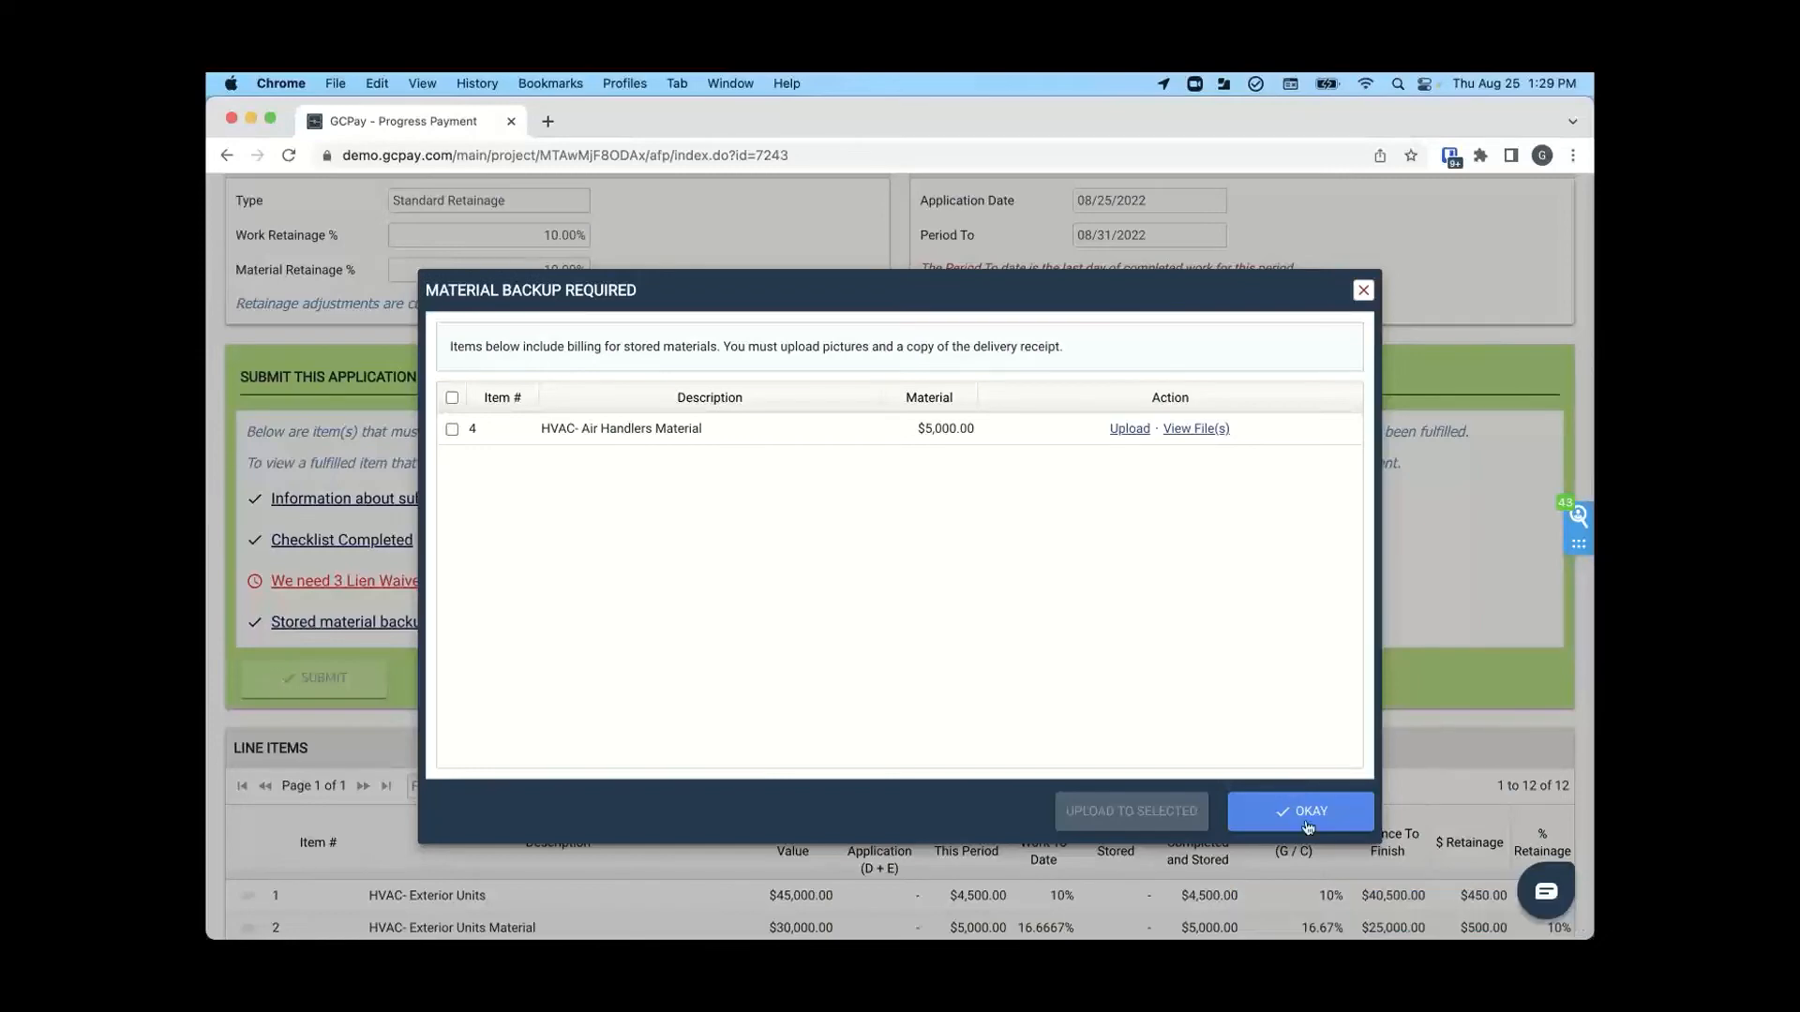
click(1308, 816)
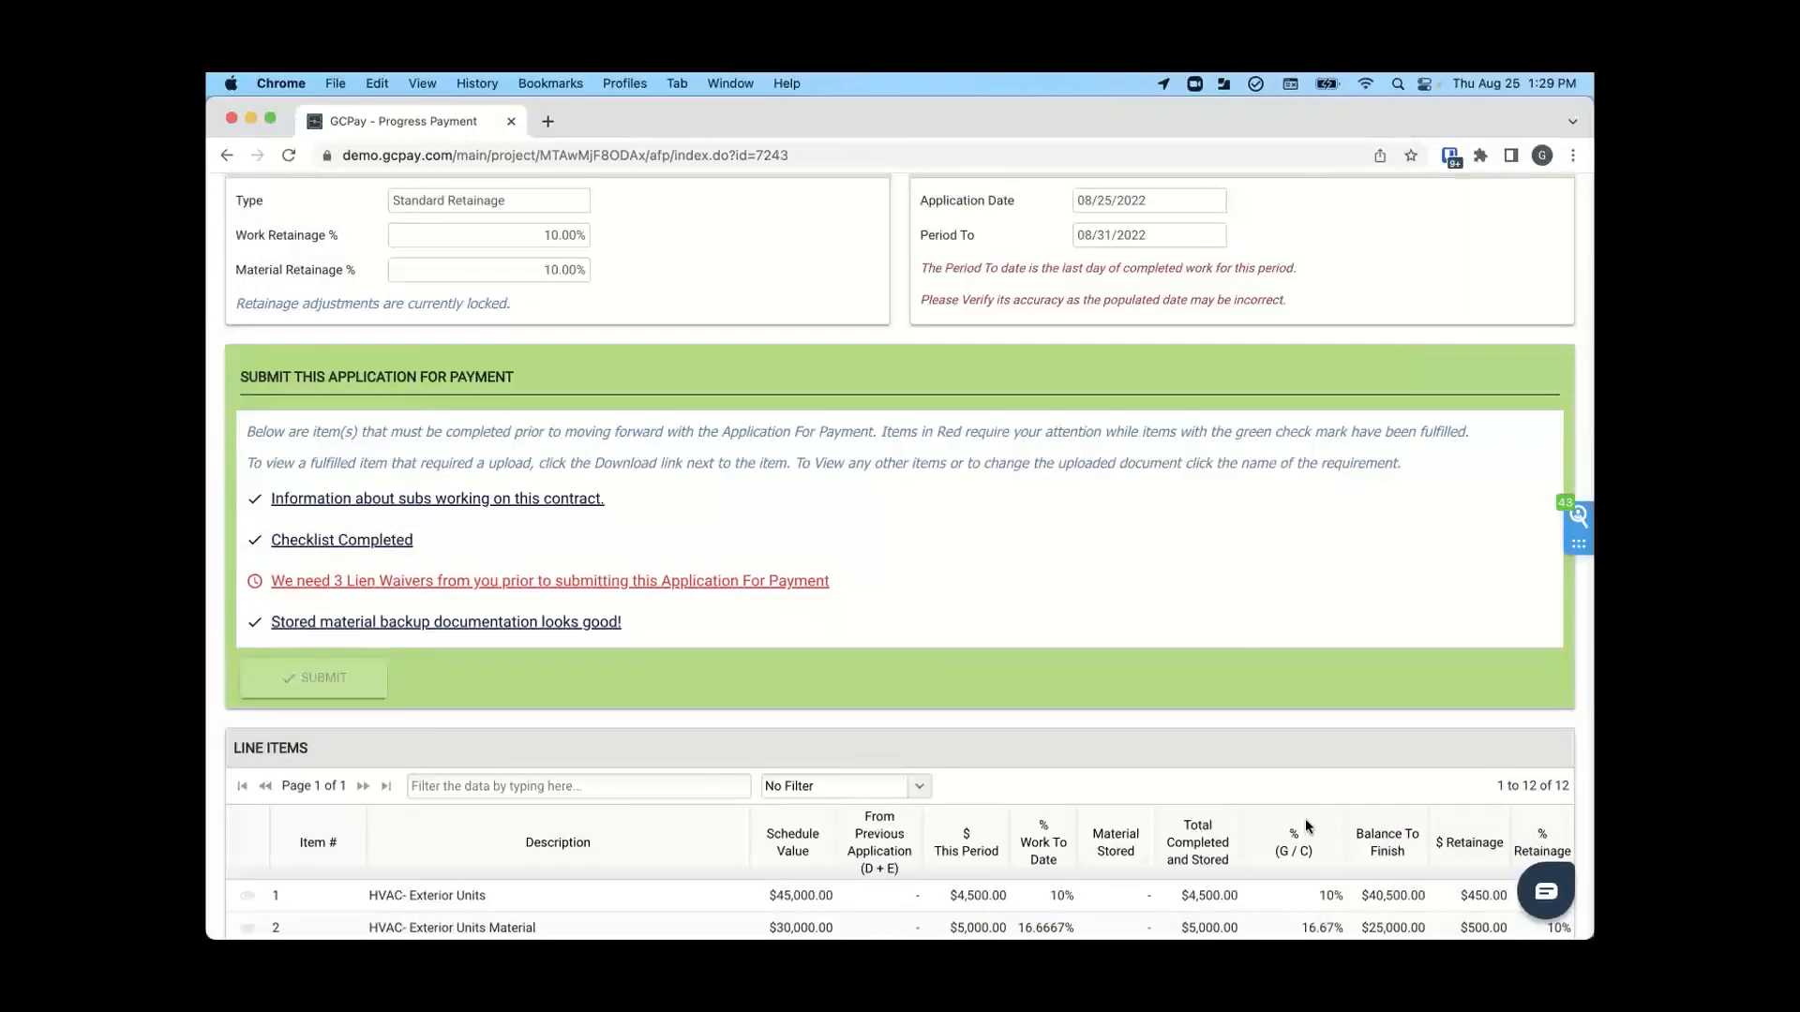
click(419, 582)
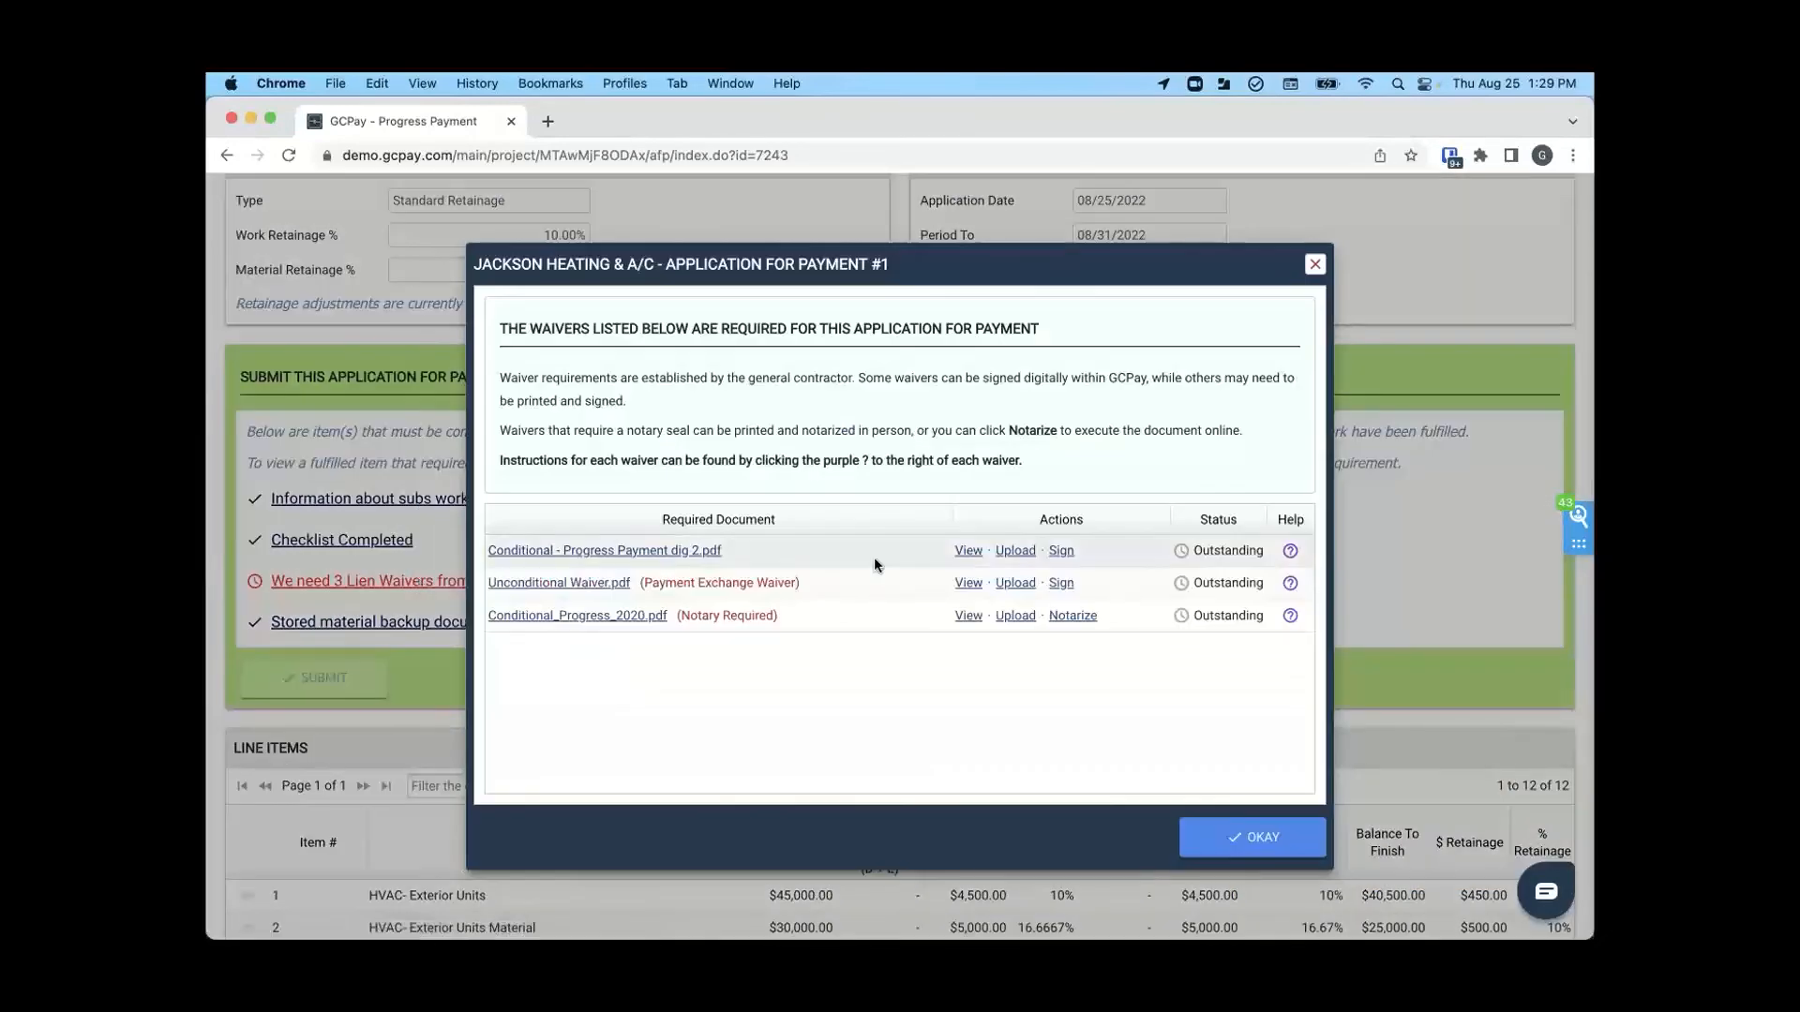
- Review the Conditional - Progress Payment dig 2.pdf waiver, including its payer, payment amount, project address and signature block
click(969, 553)
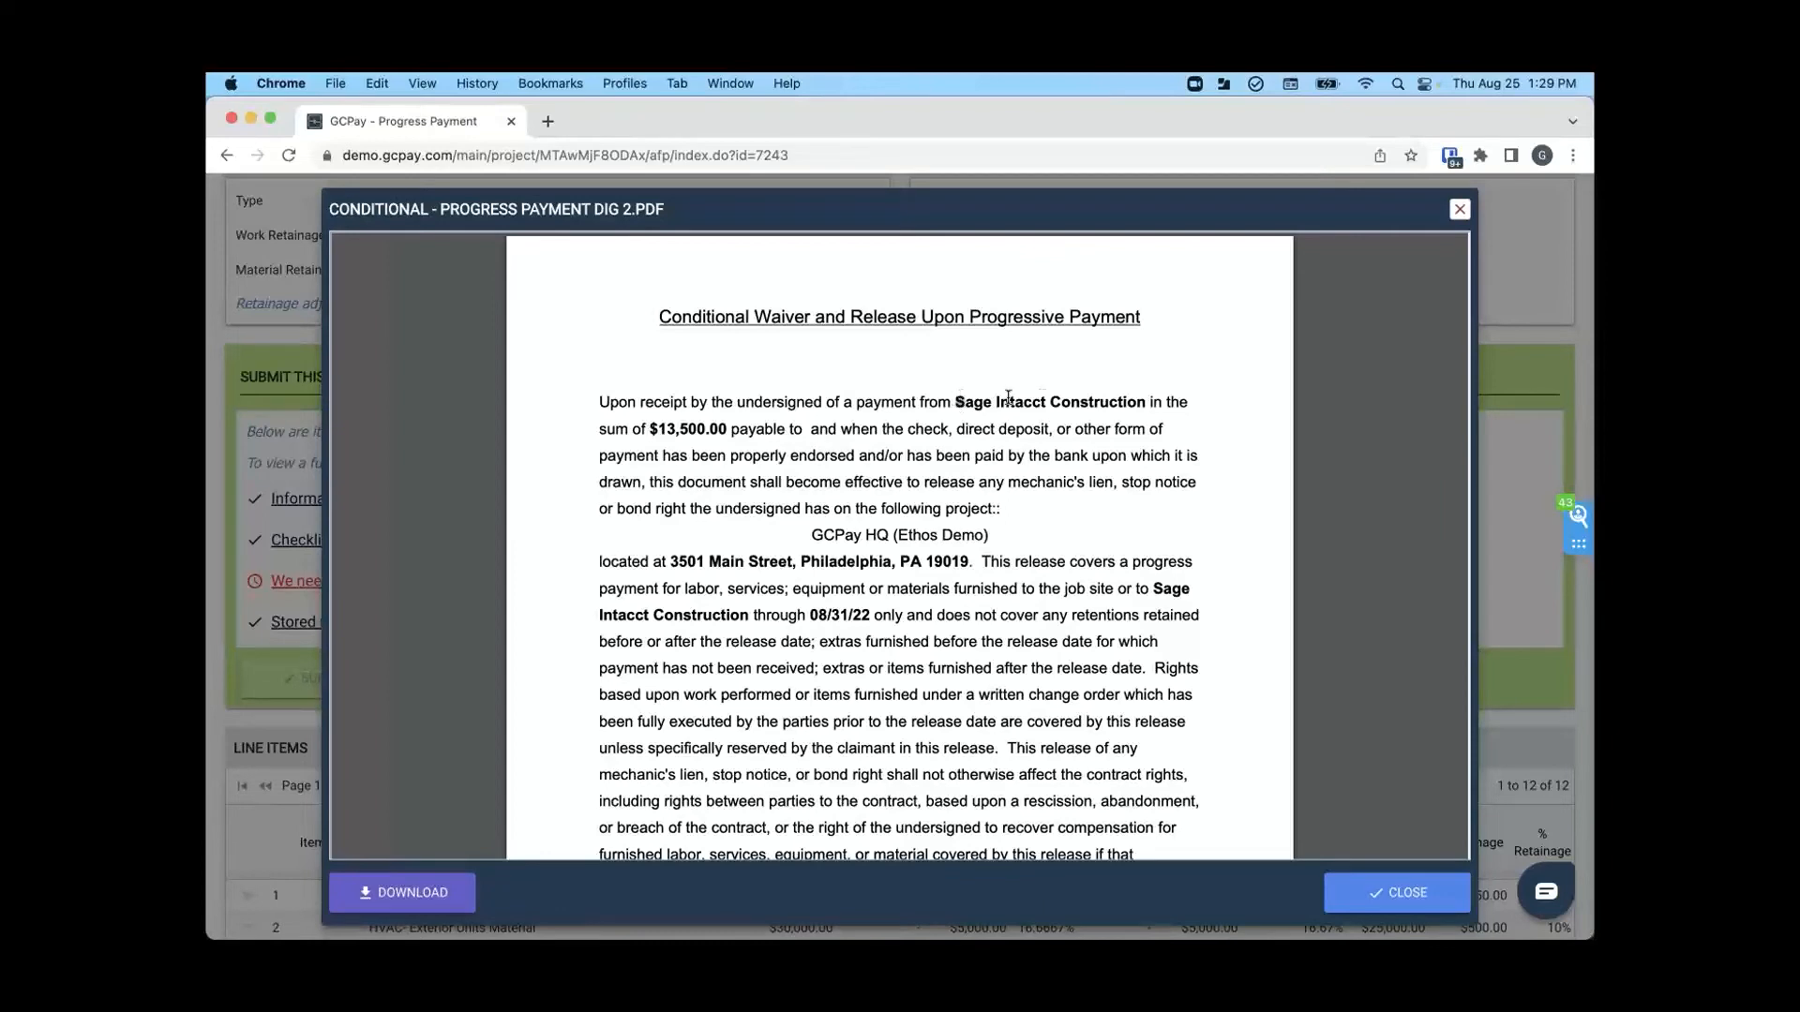
drag(955, 401, 1147, 401)
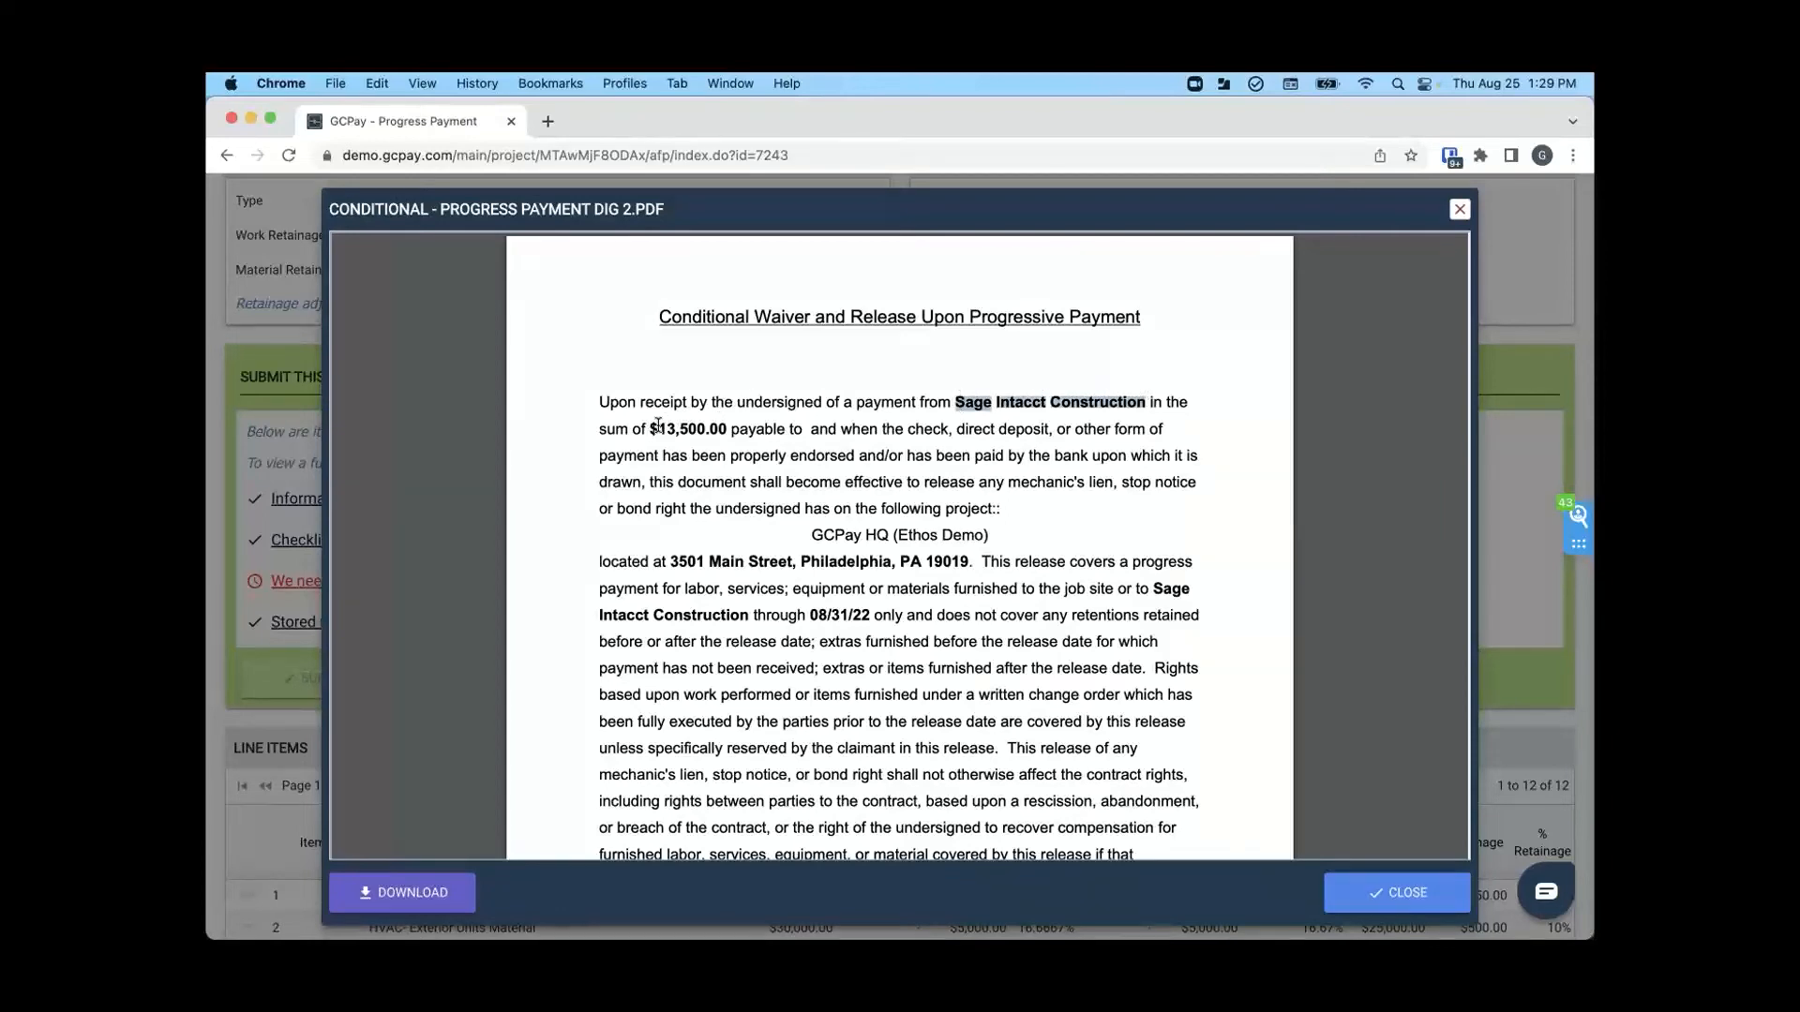
drag(651, 428, 720, 429)
click(738, 555)
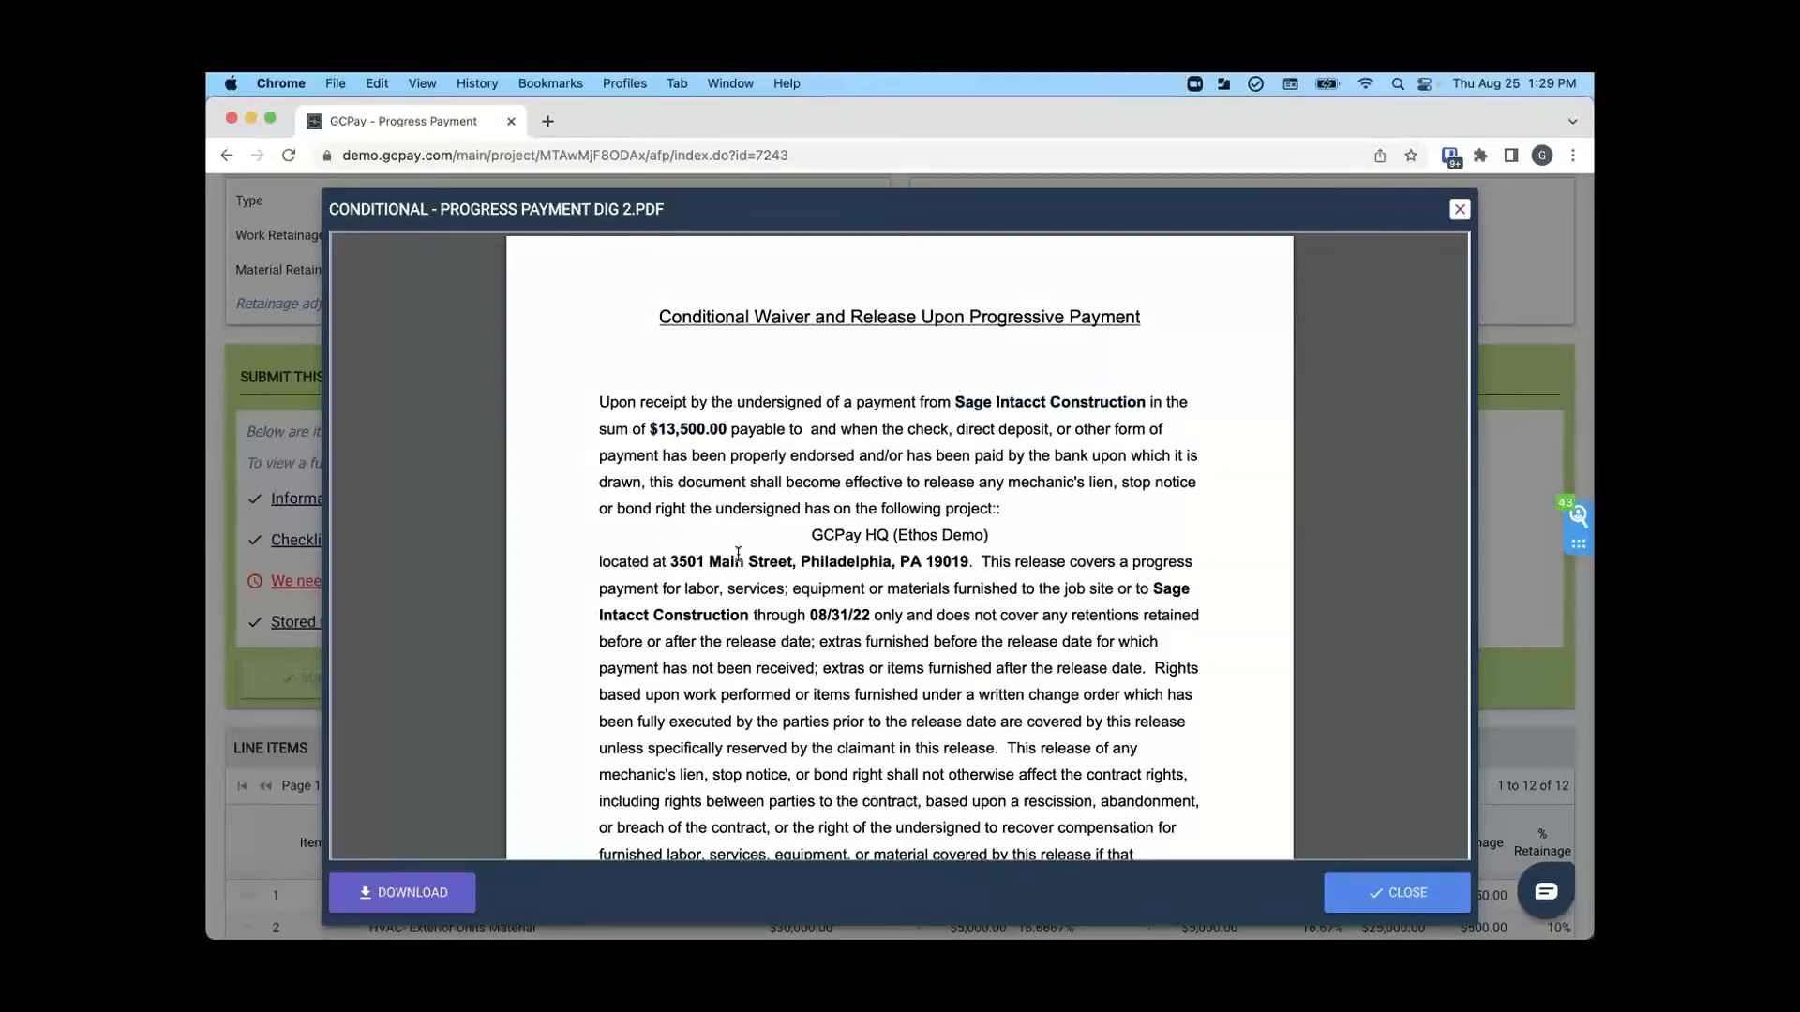
drag(738, 555, 966, 561)
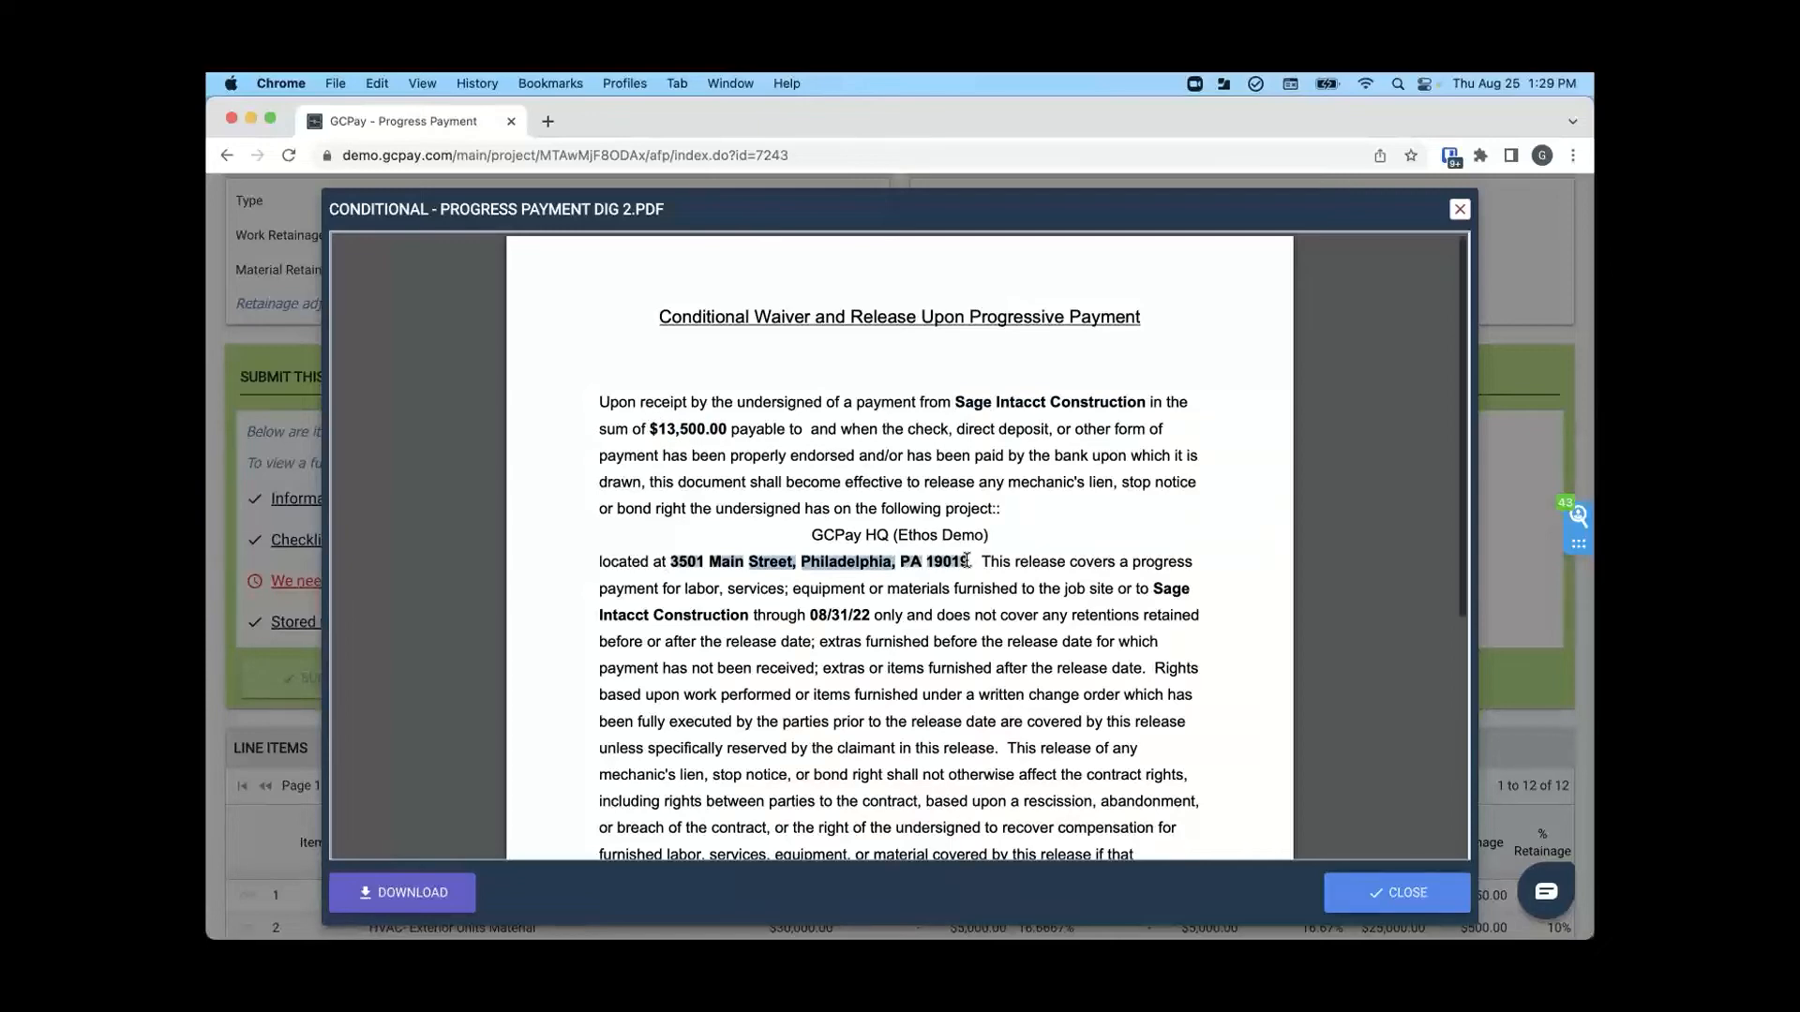
scroll(966, 561, down, 3)
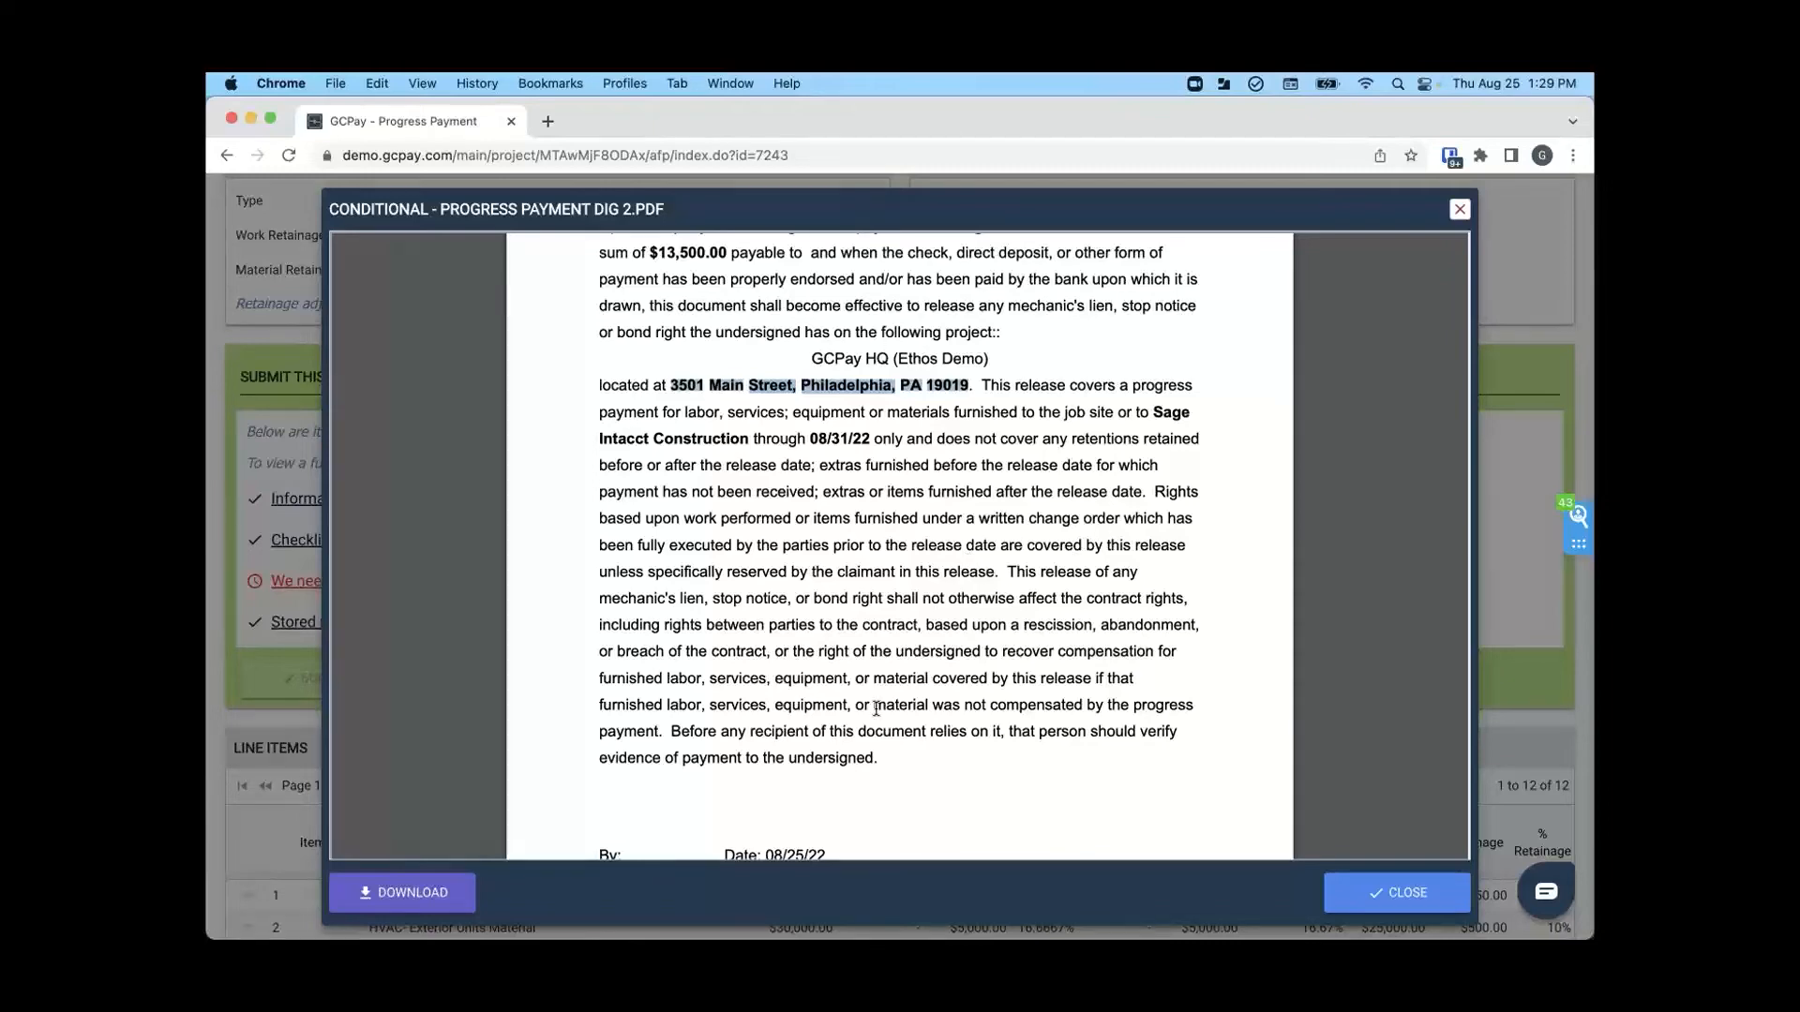
scroll(876, 709, down, 2)
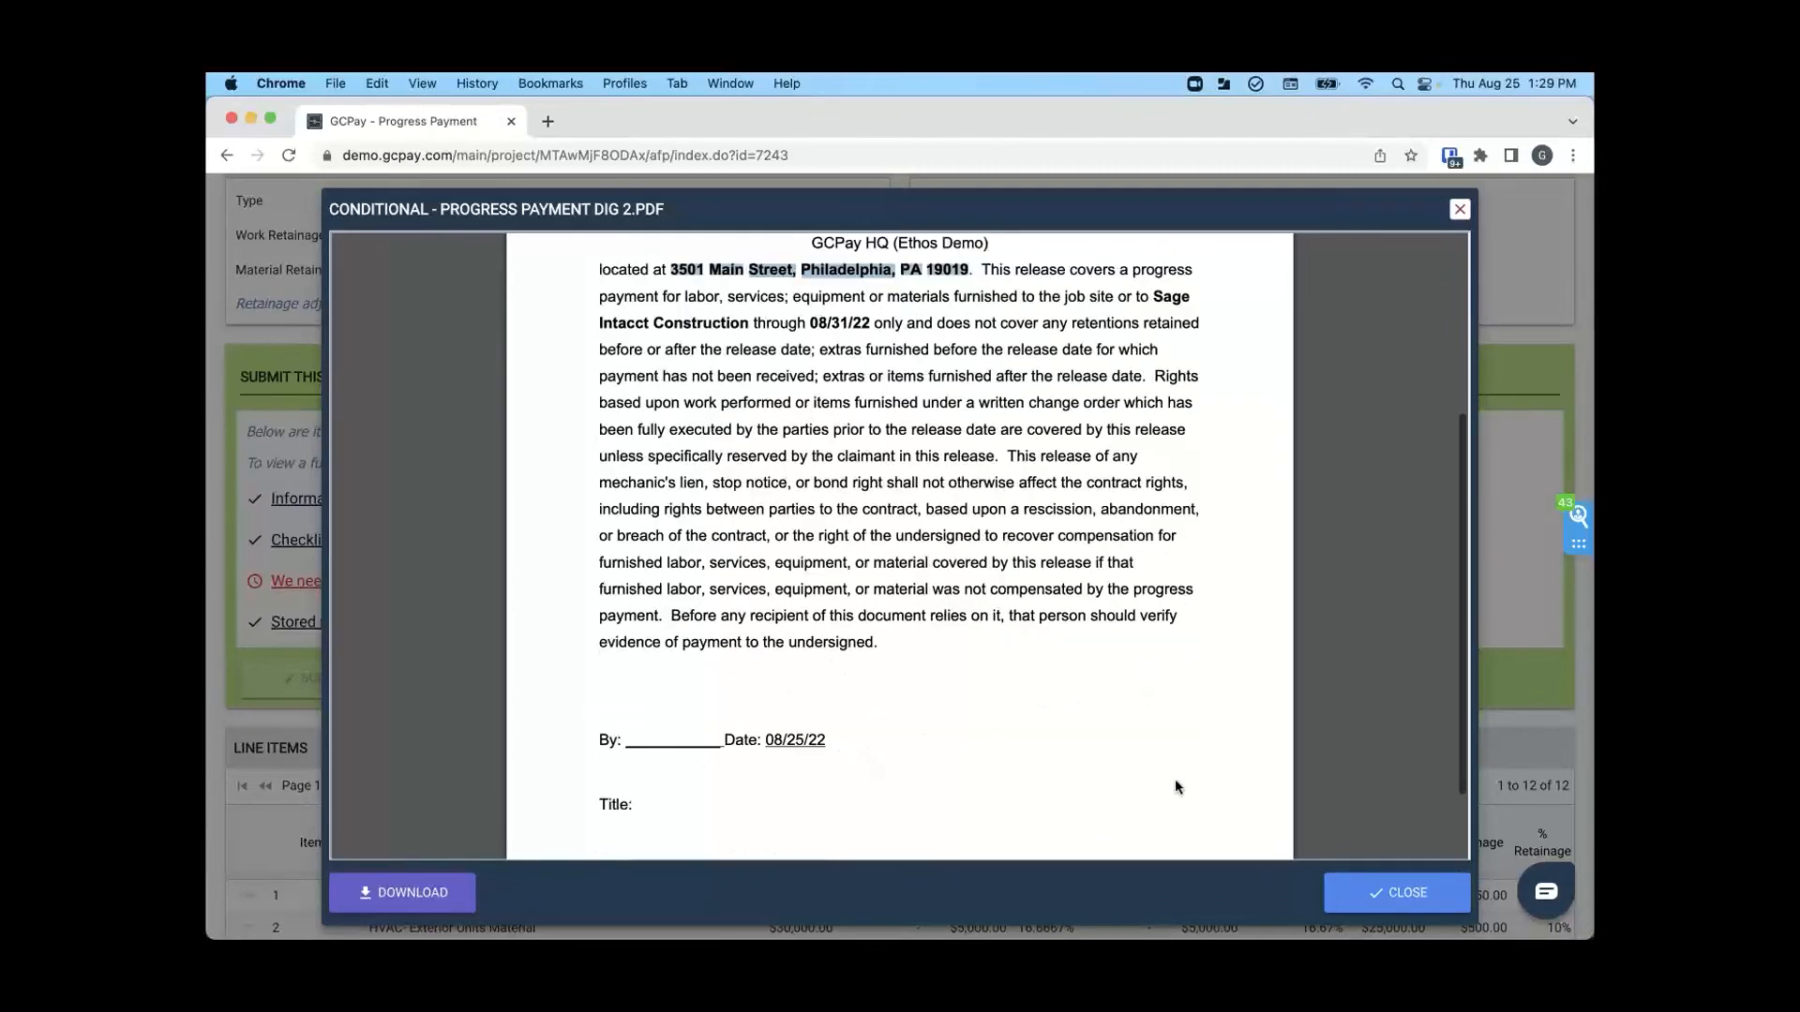
click(1388, 886)
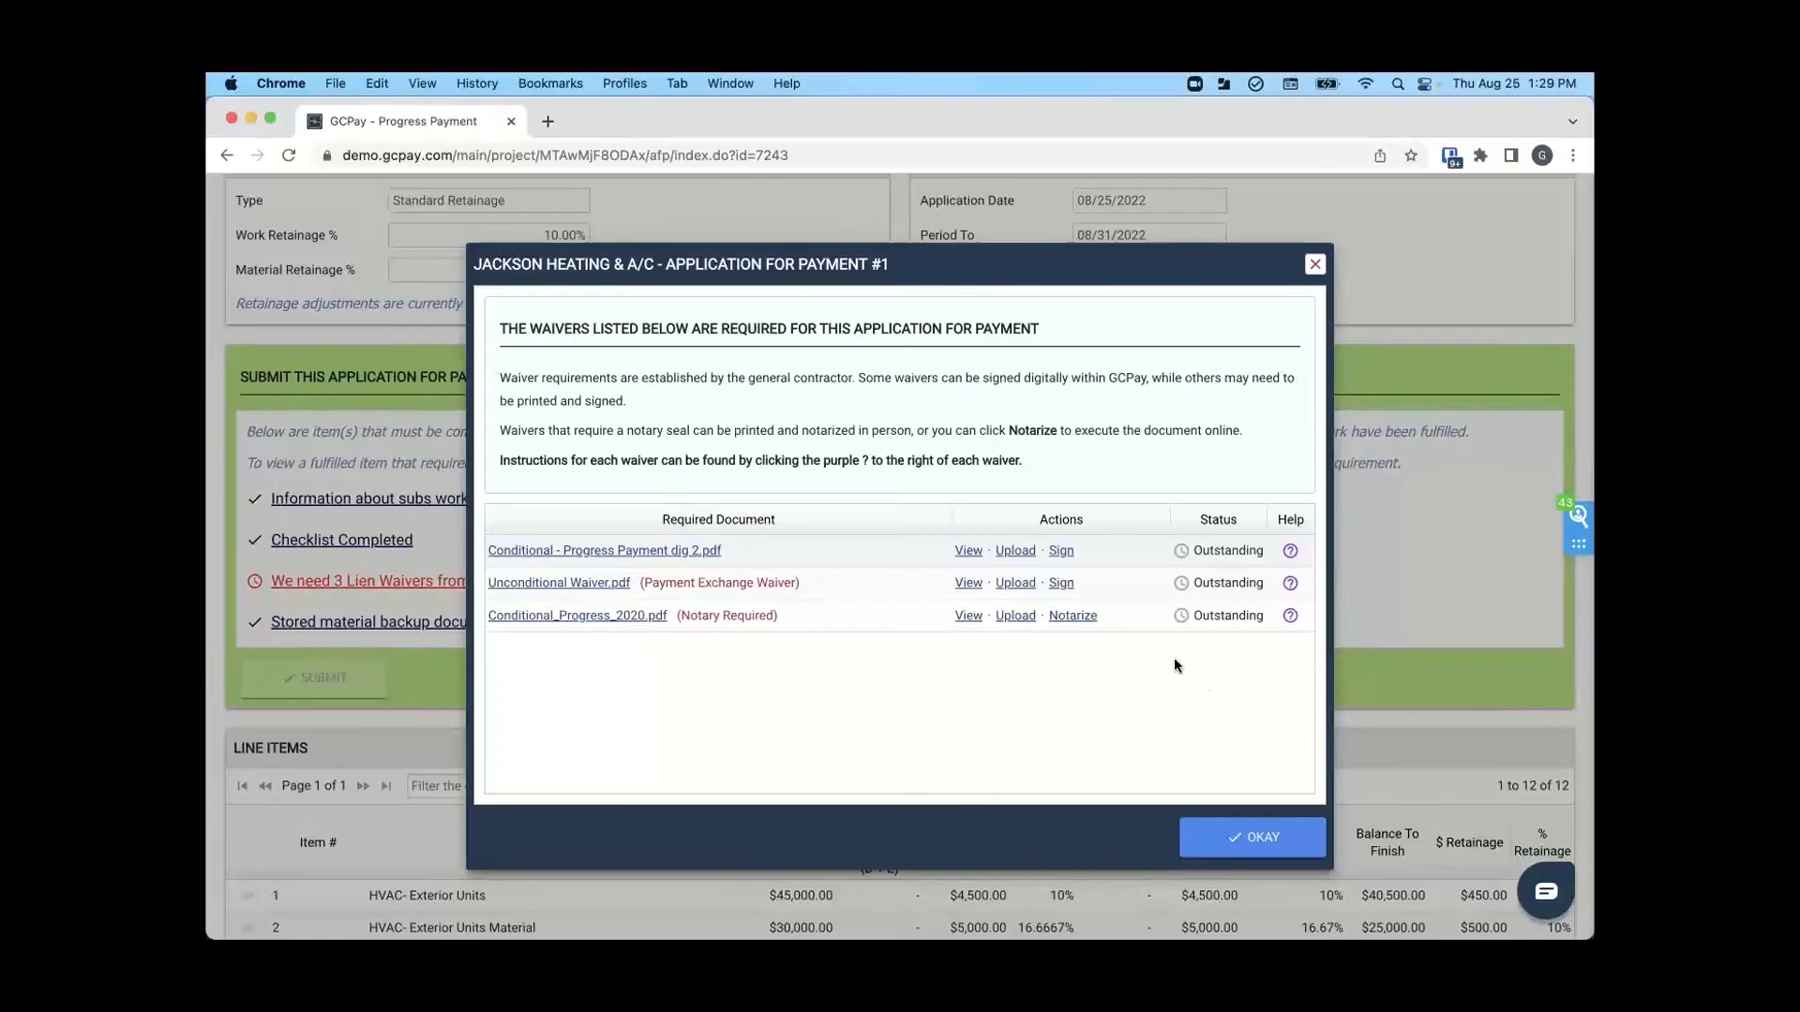
- Digitally sign the Conditional - Progress Payment dig 2.pdf lien waiver with the saved signature and close the signed document
click(1061, 549)
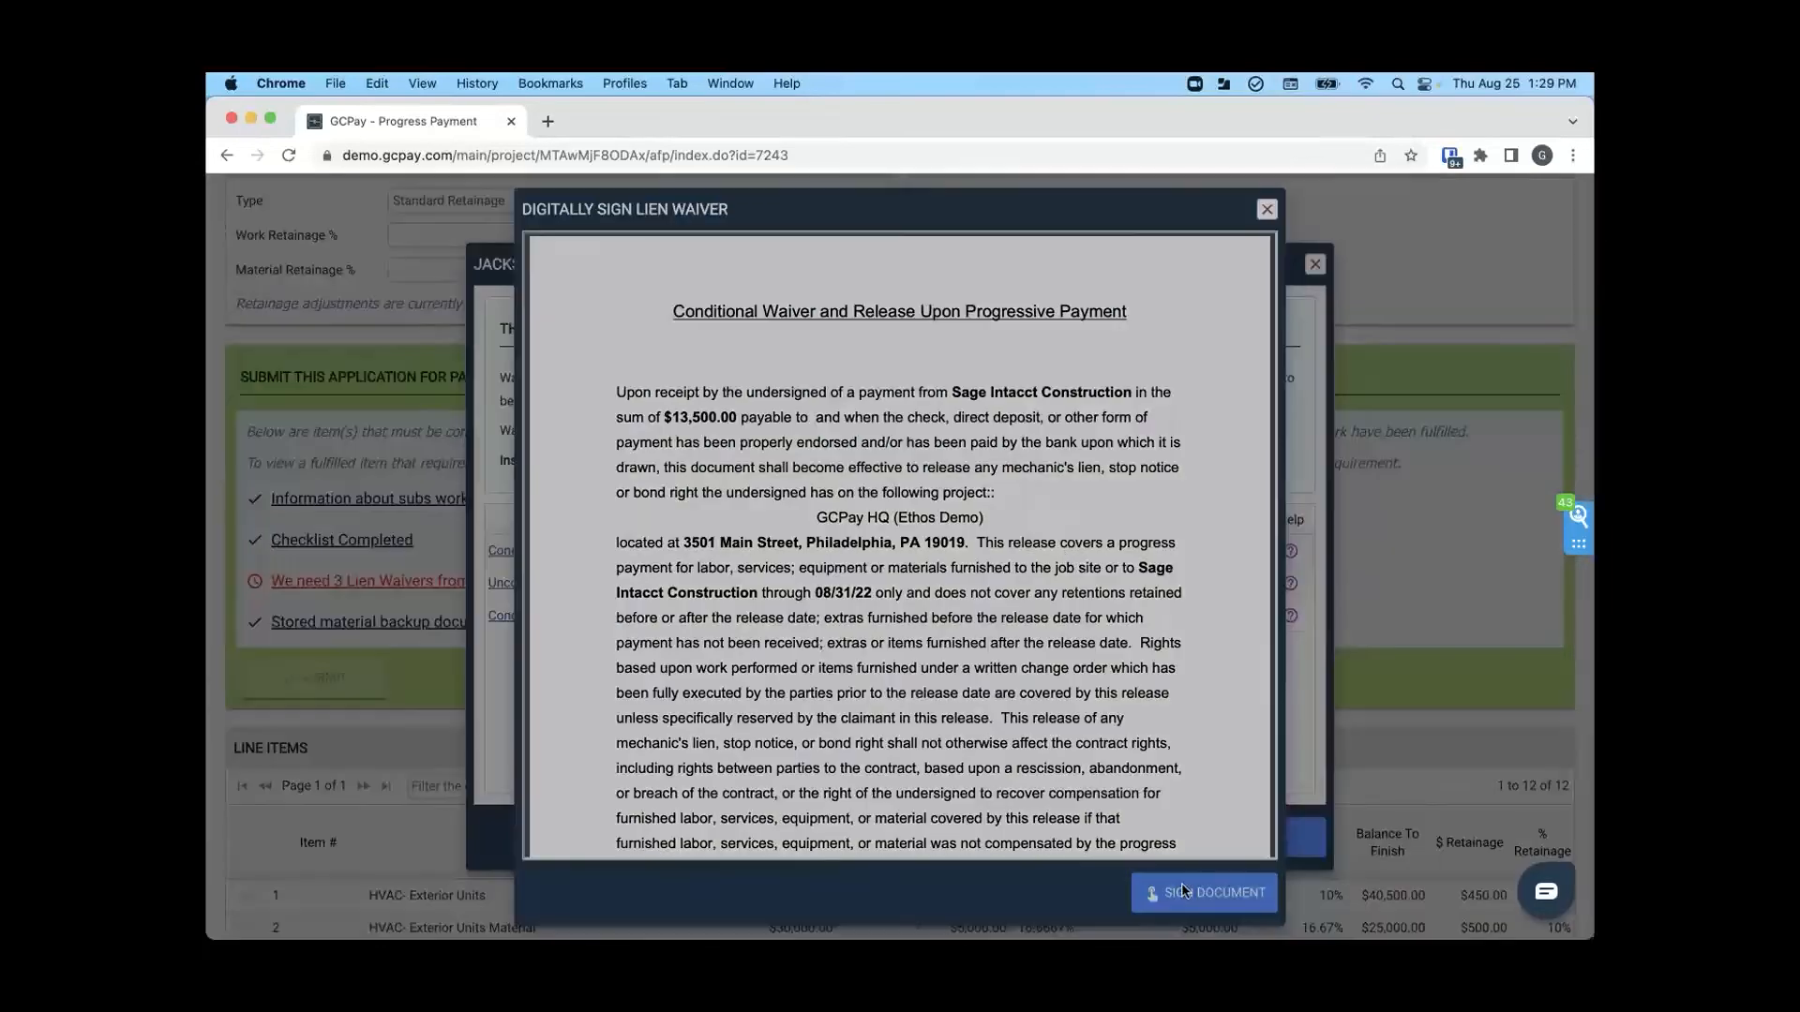
click(1183, 890)
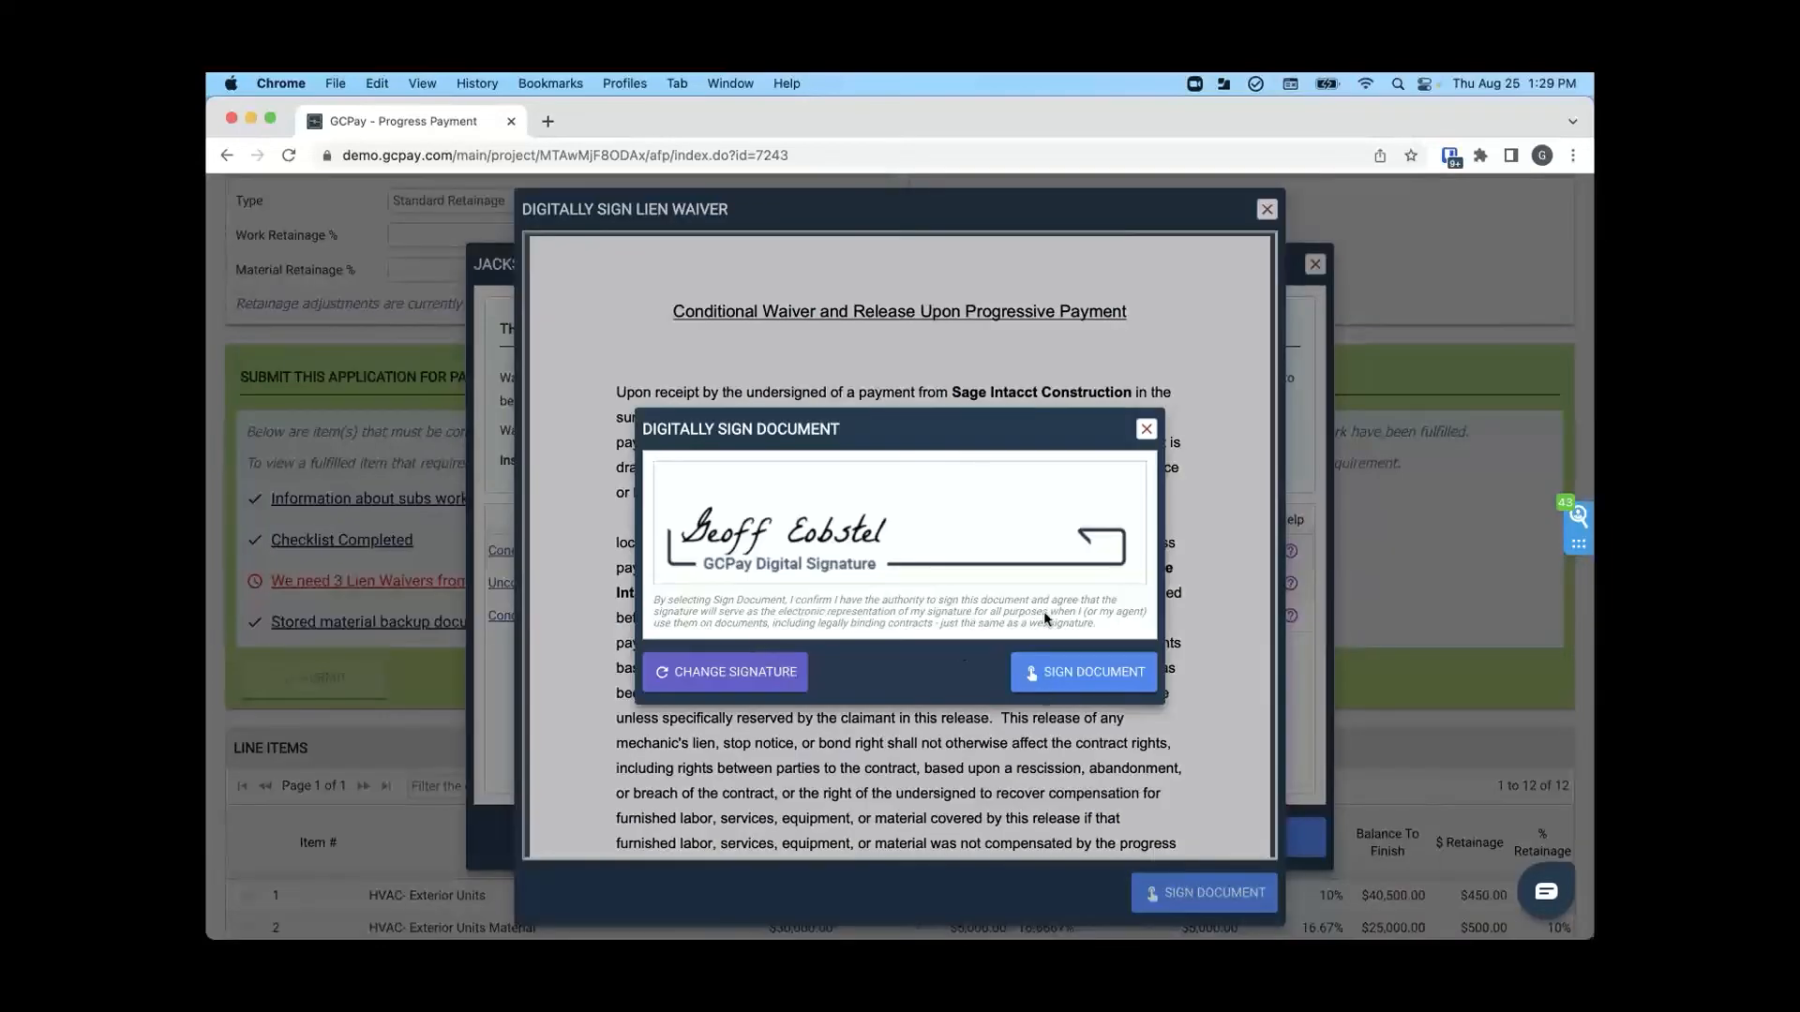
click(1075, 686)
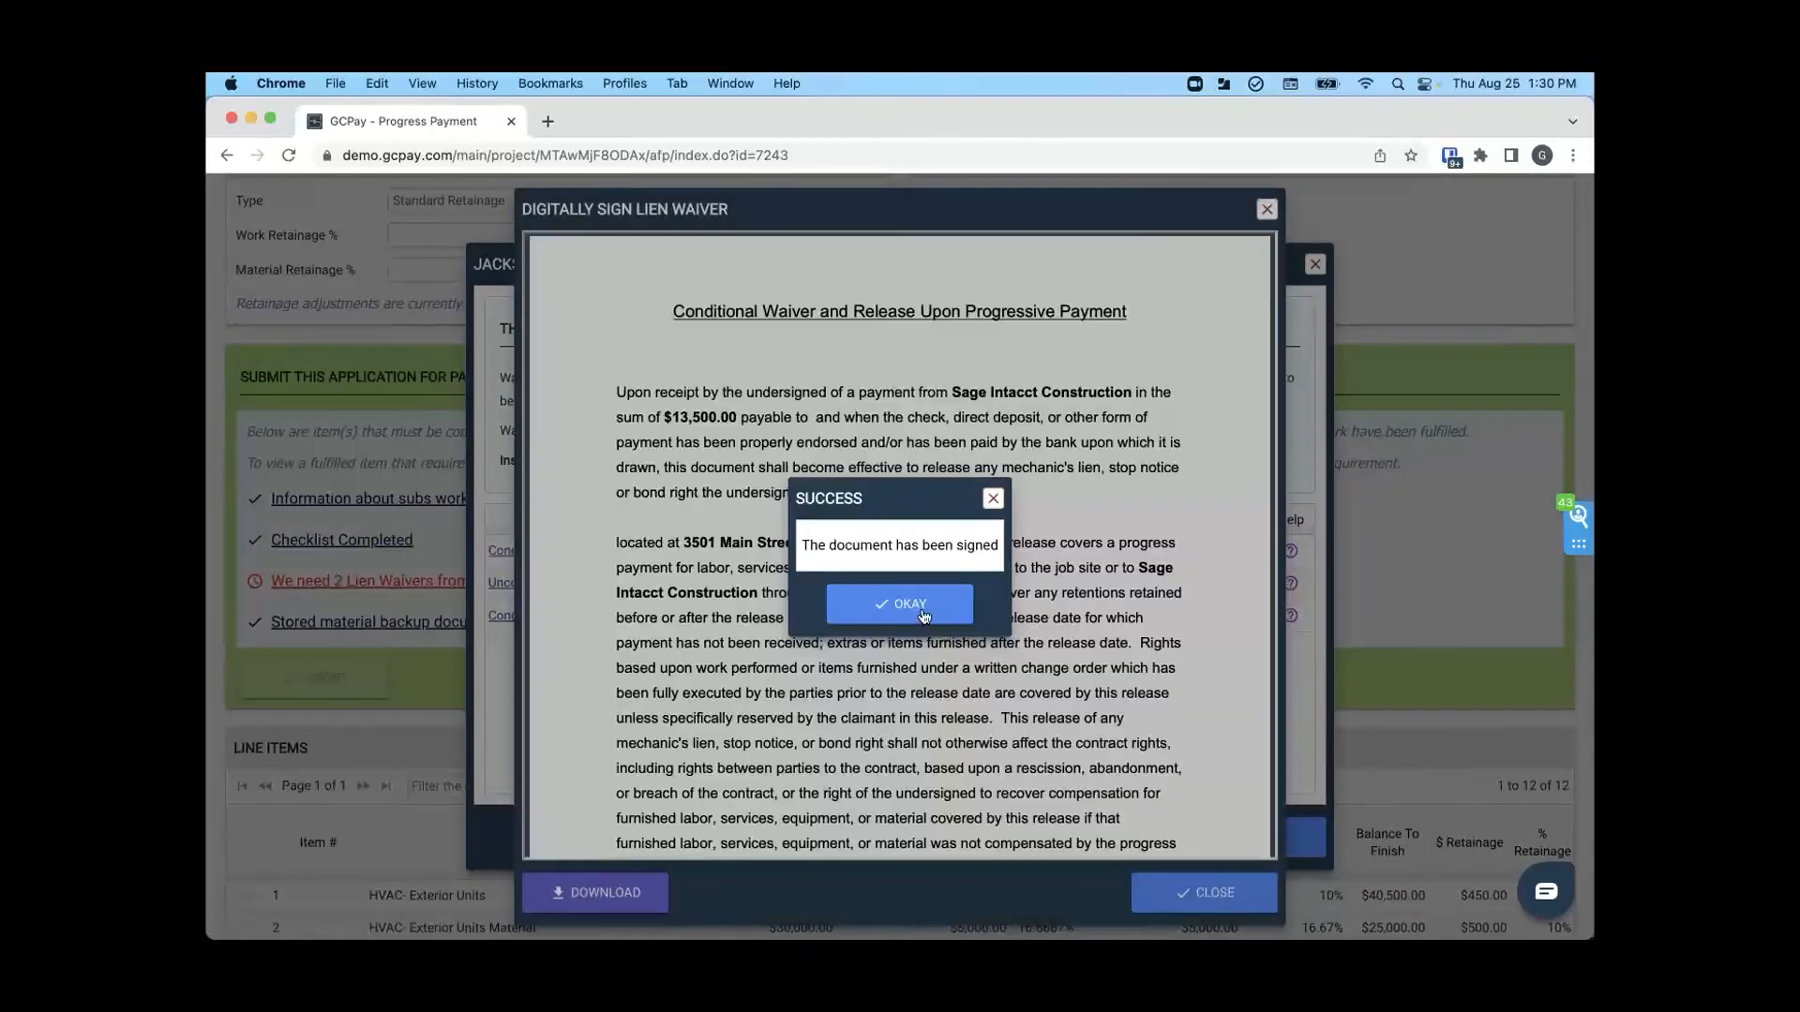
click(923, 614)
click(1222, 892)
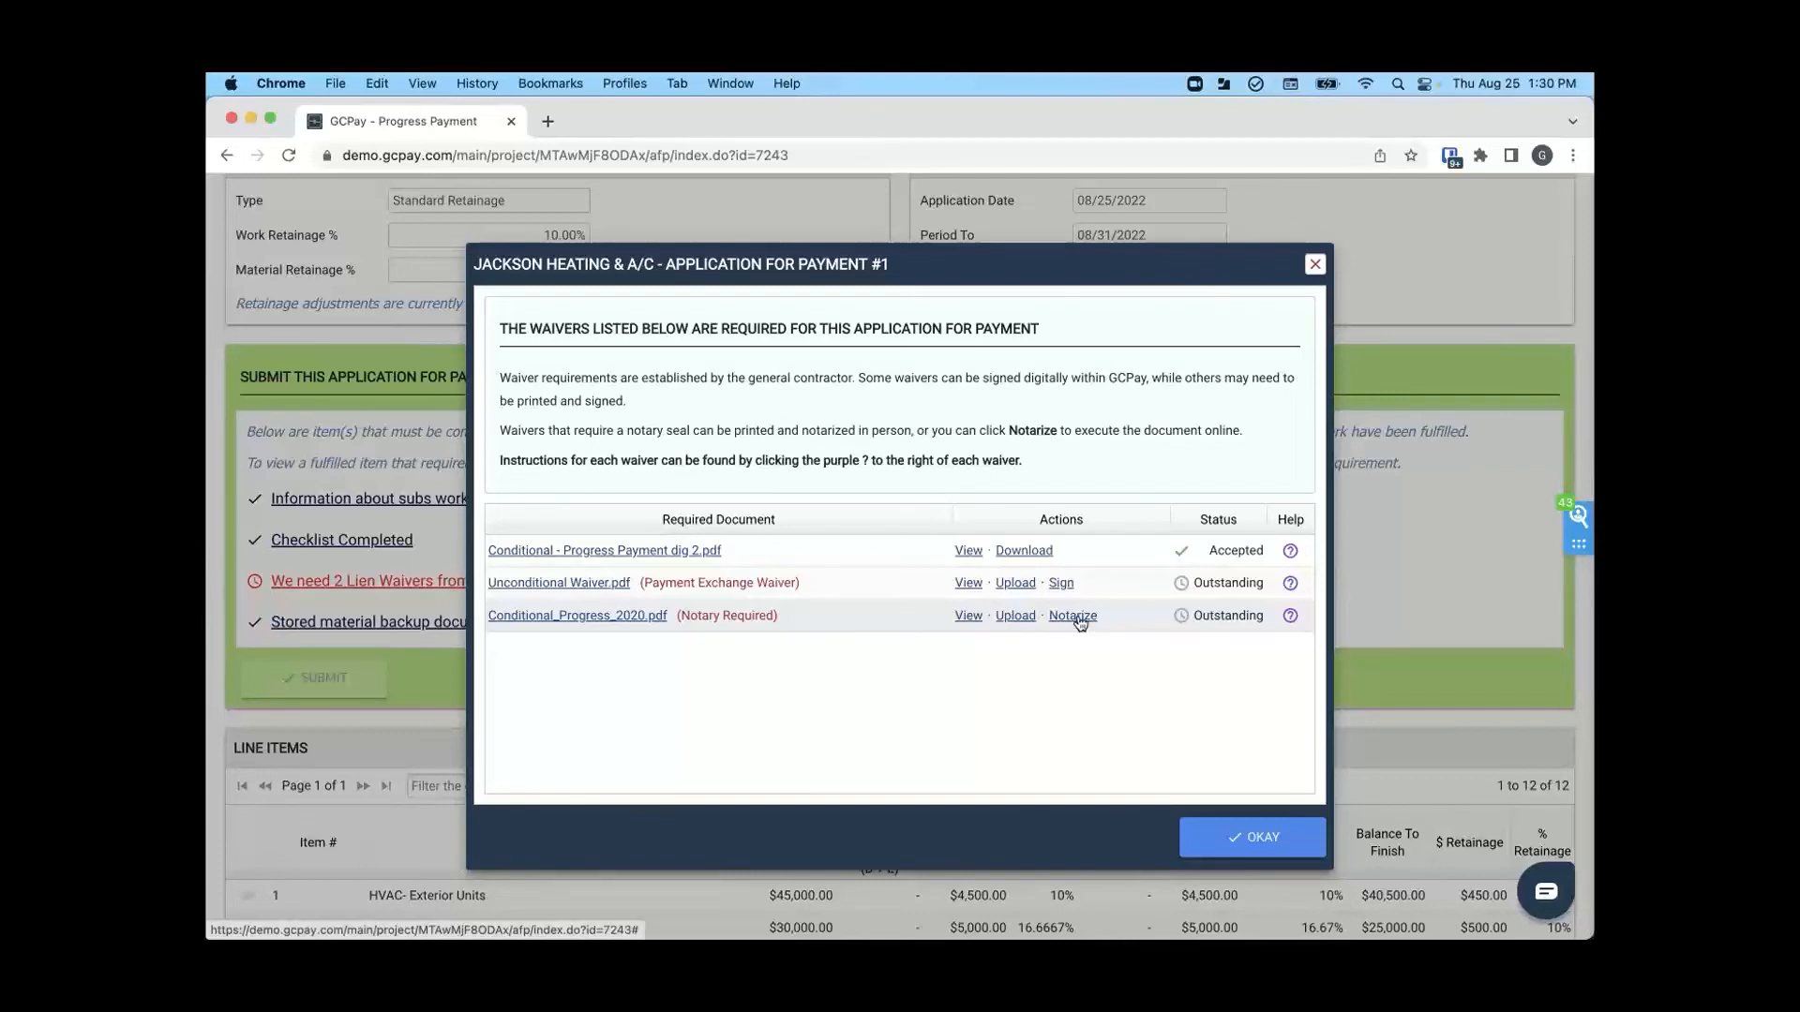
- Upload the Notarized waiver PDF from the Demo folder for the Conditional_Progress_2020.pdf waiver that requires a notary
click(1016, 620)
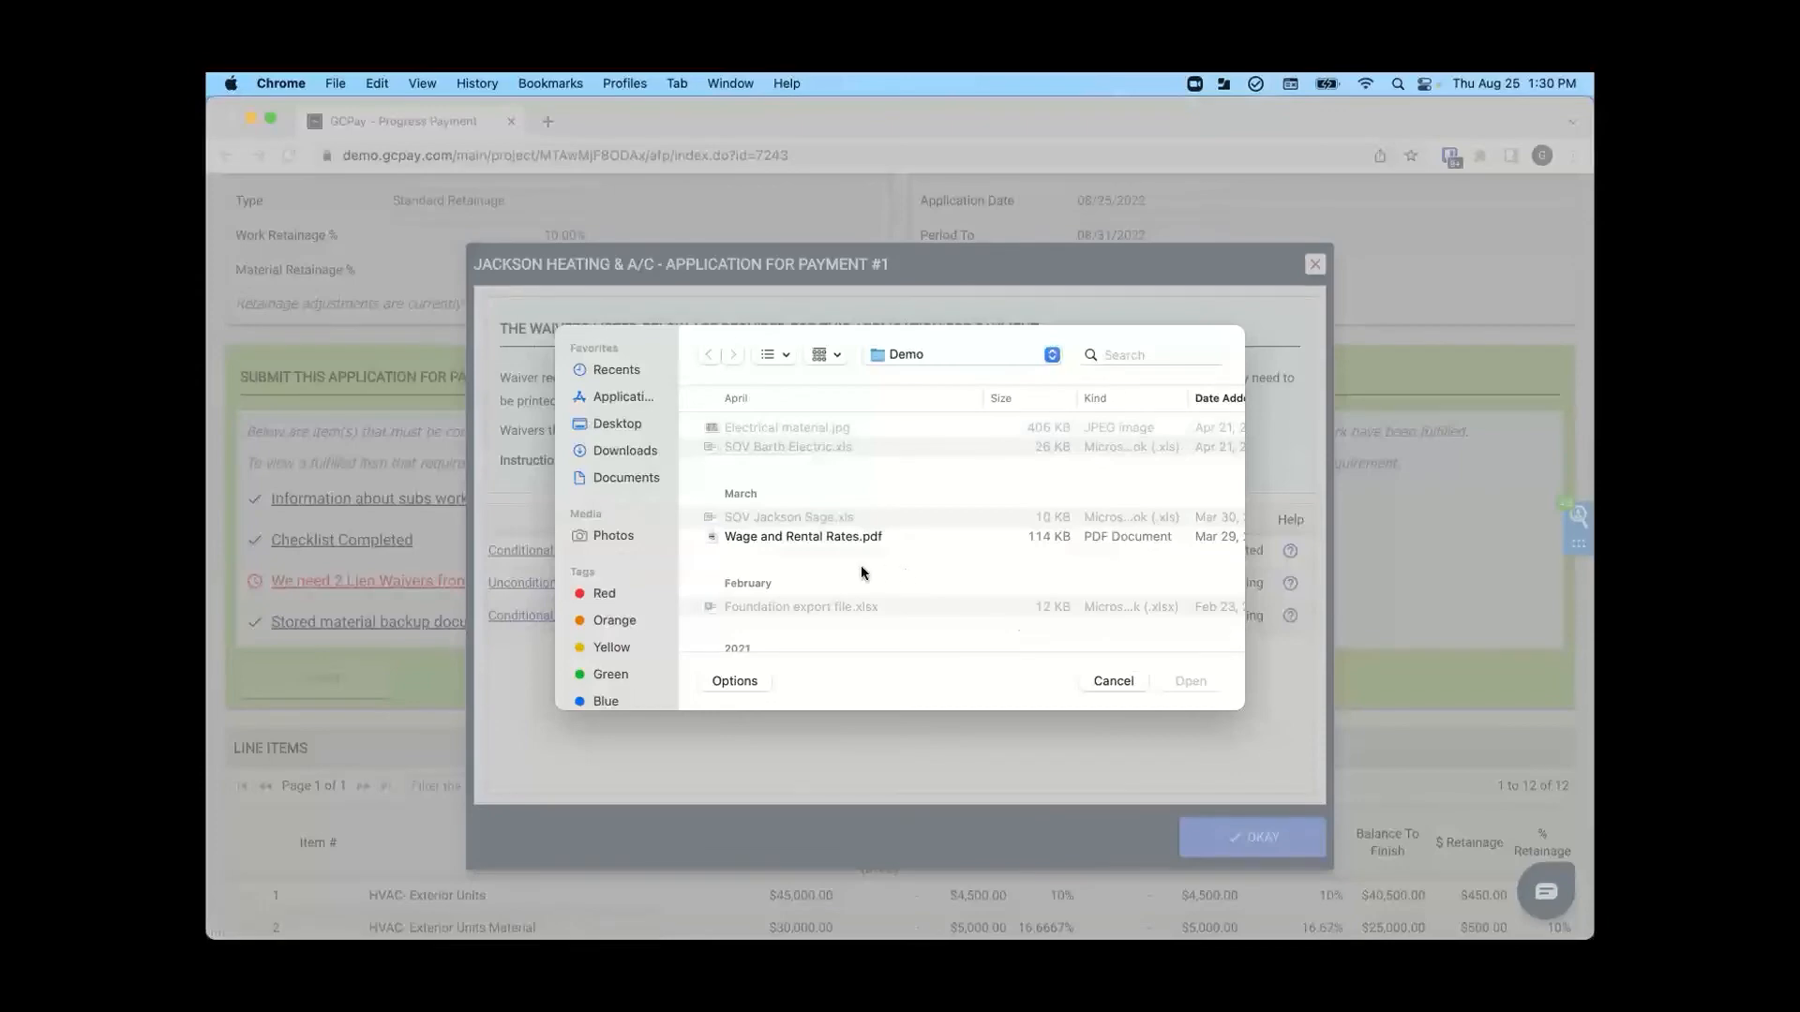
scroll(860, 572, down, 5)
click(775, 574)
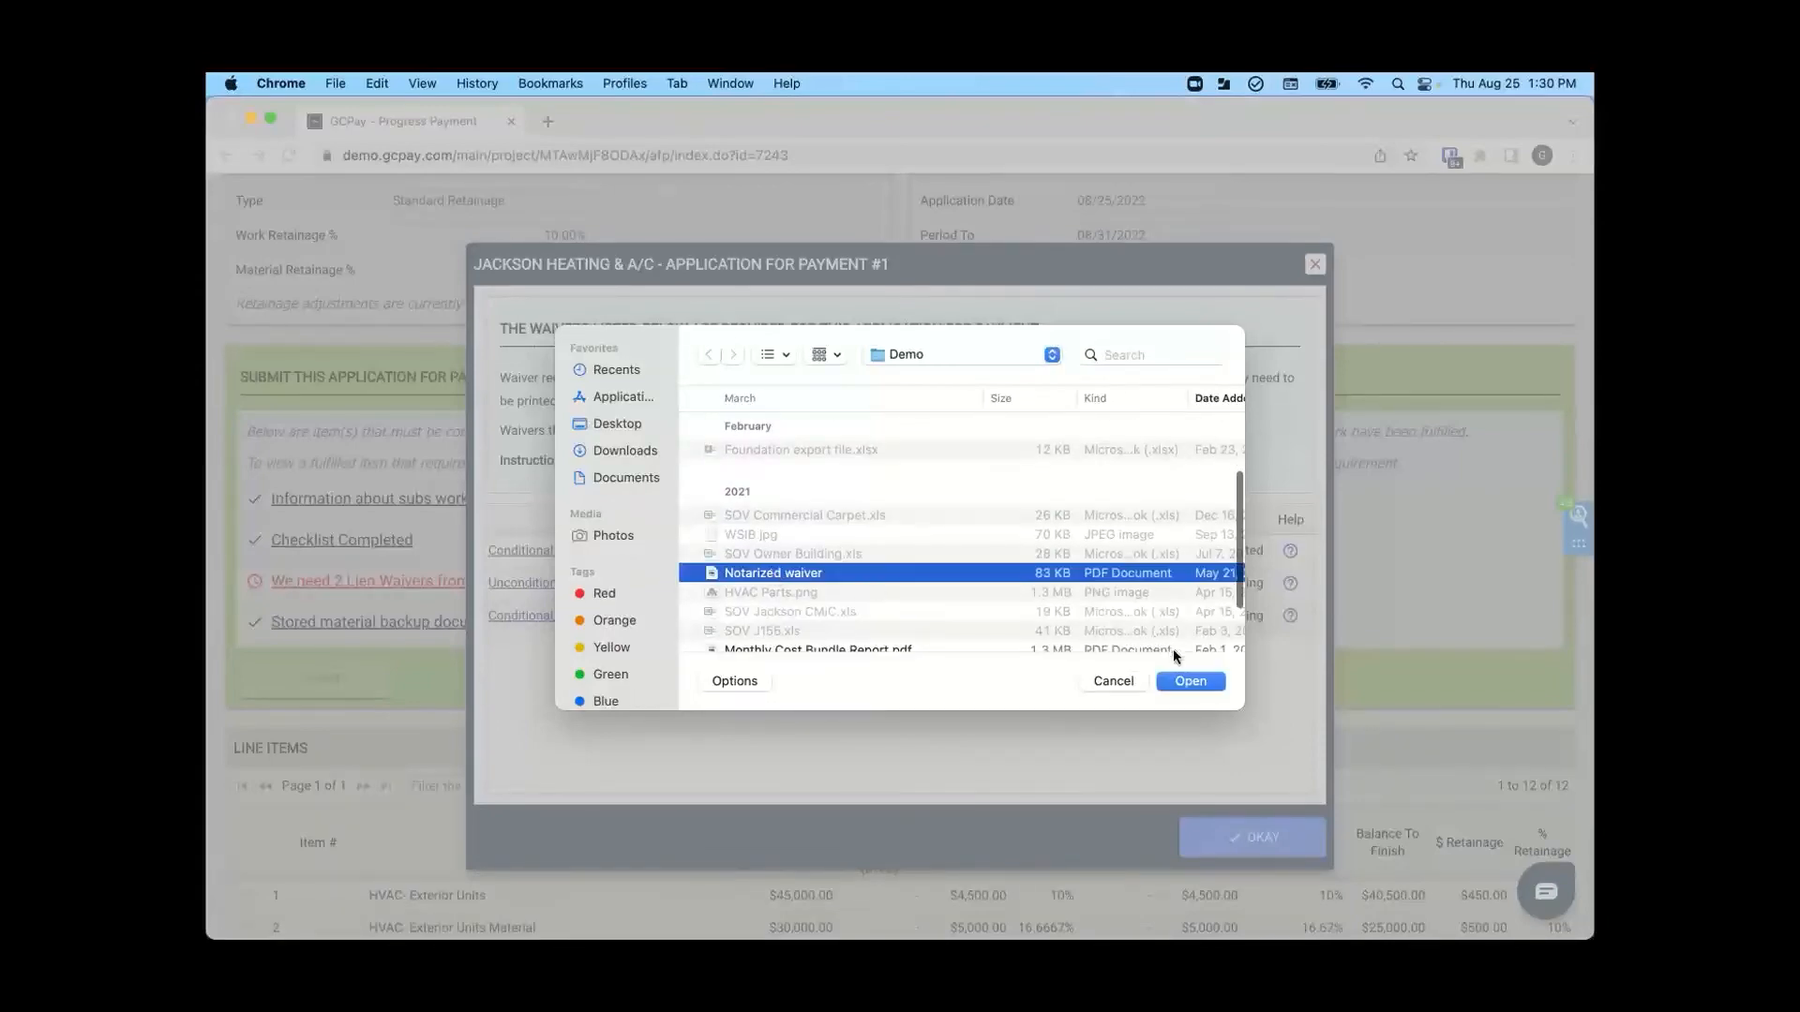
click(1192, 681)
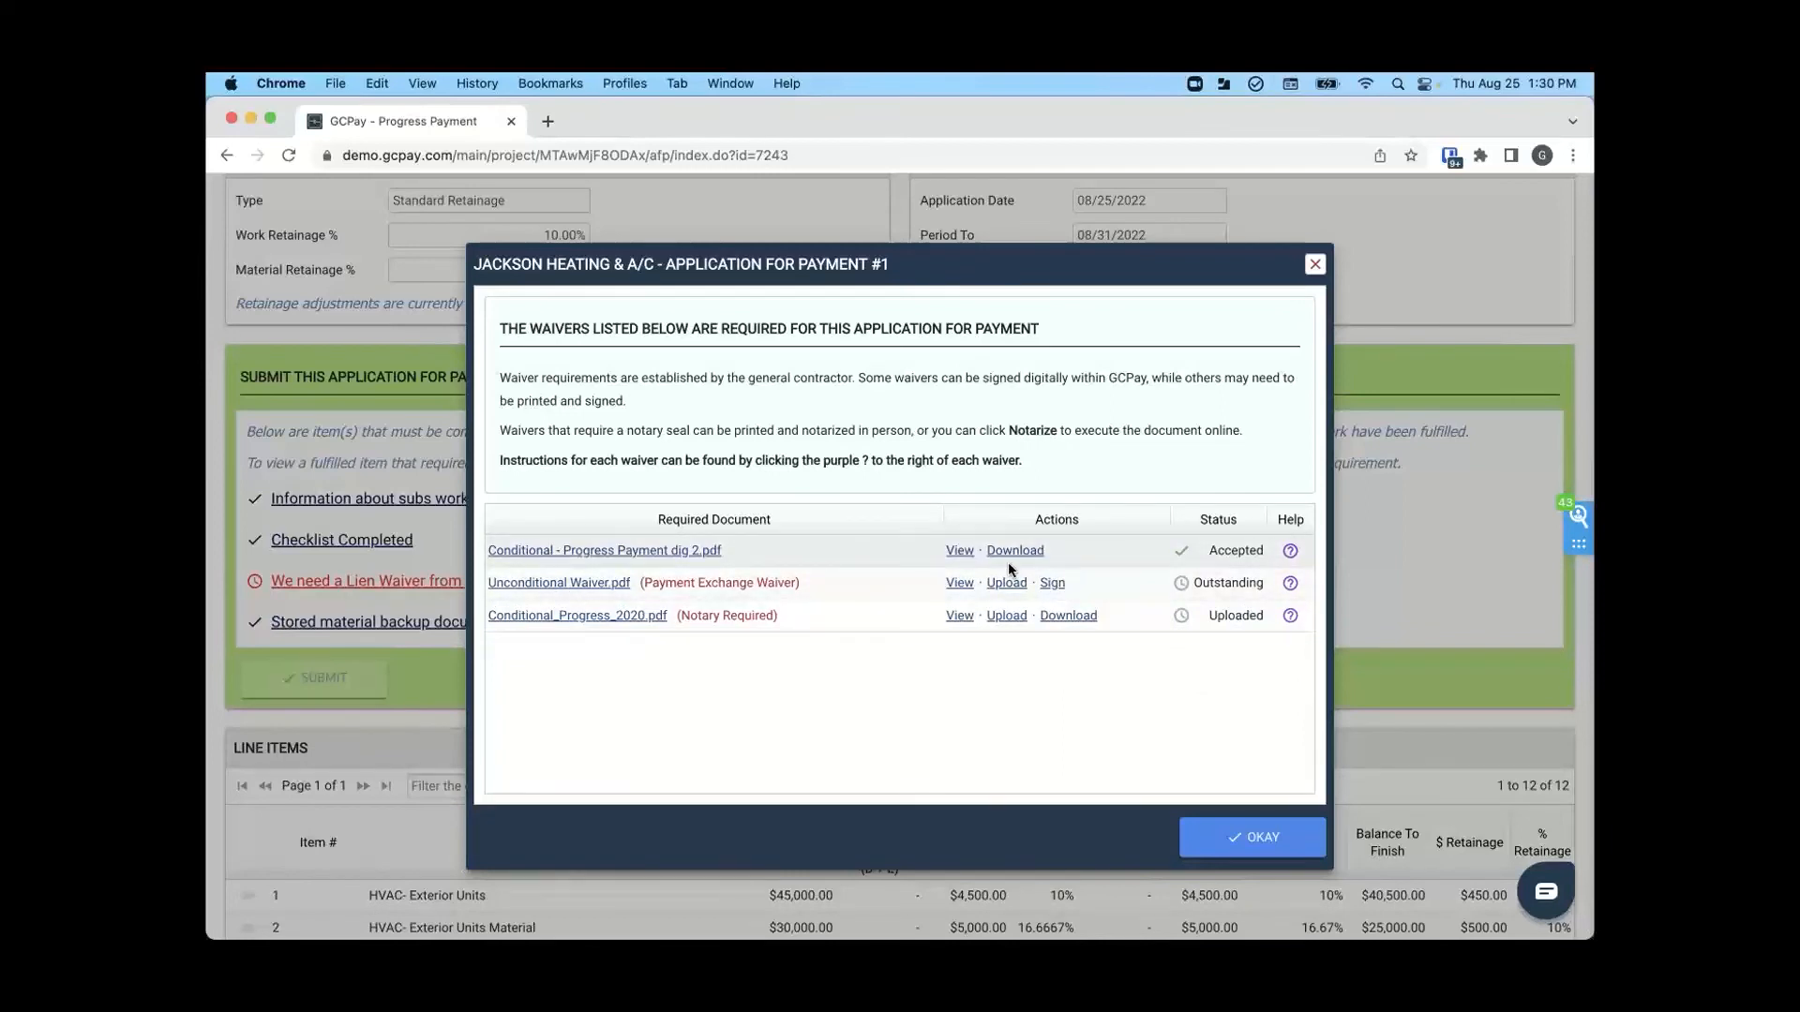
- Digitally sign the Unconditional Waiver.pdf payment exchange waiver with the saved signature, then check the signed copy and close it
click(1052, 584)
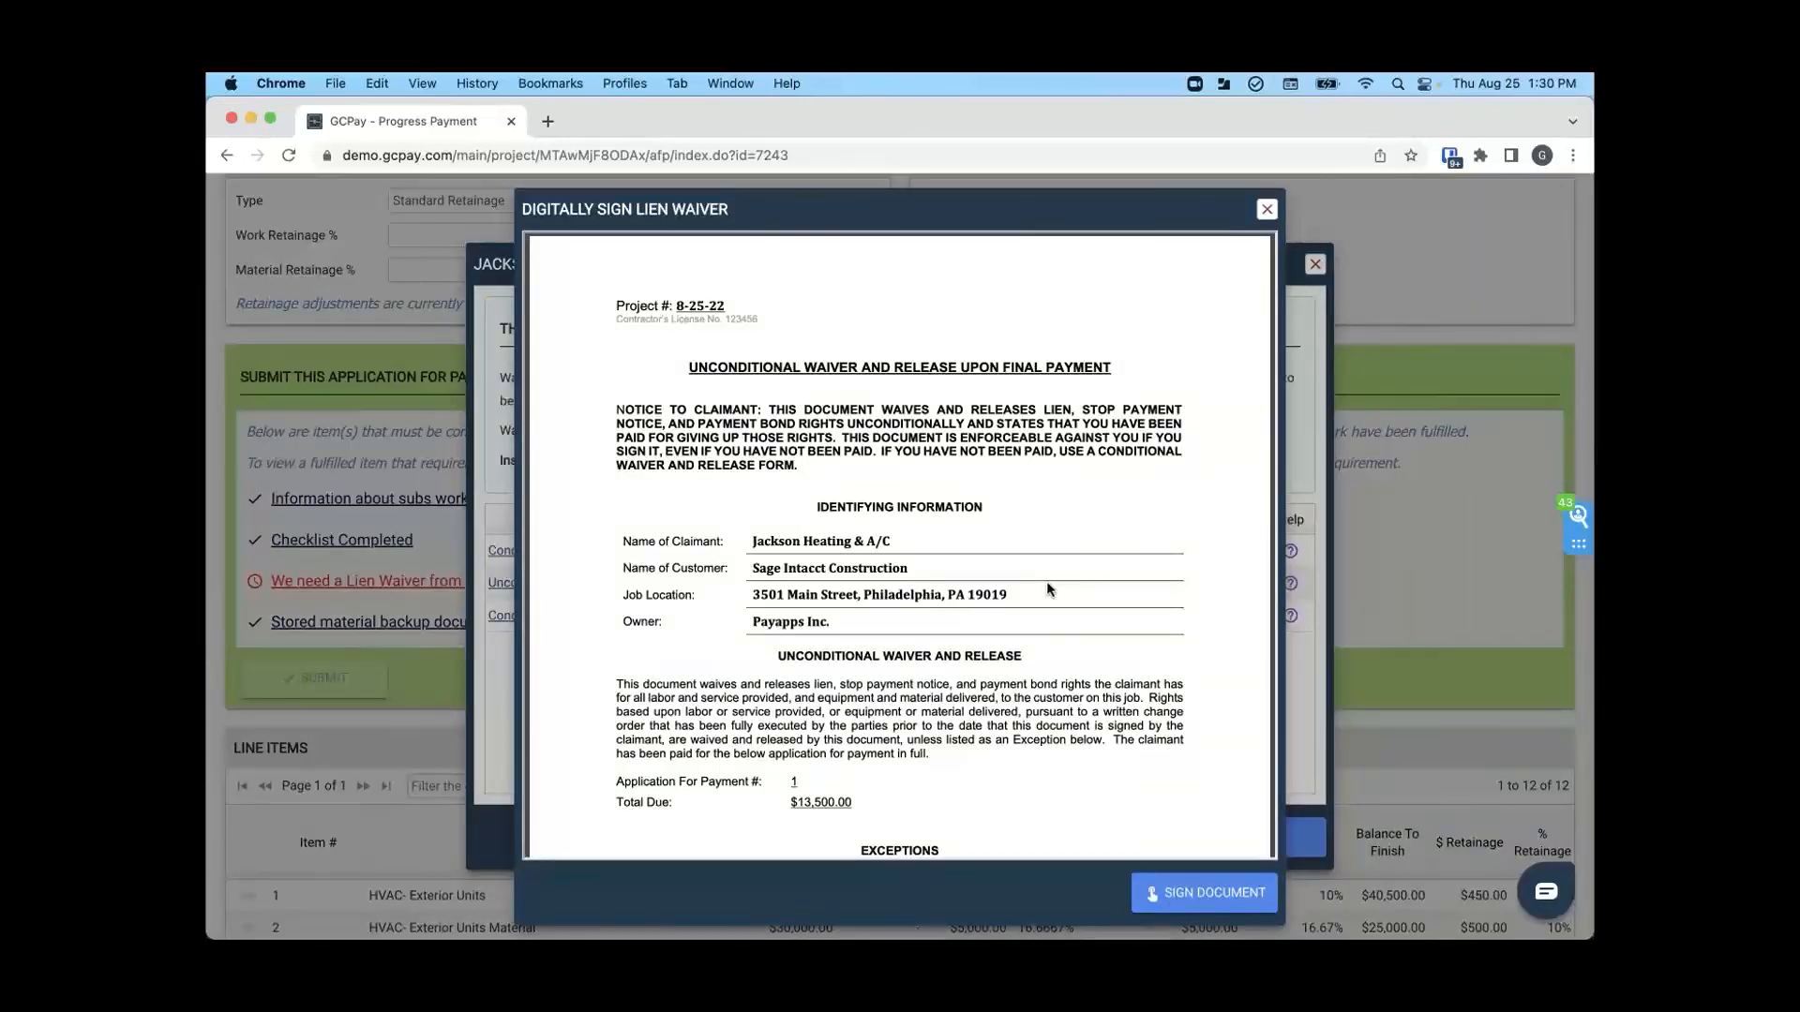
scroll(1047, 583, down, 3)
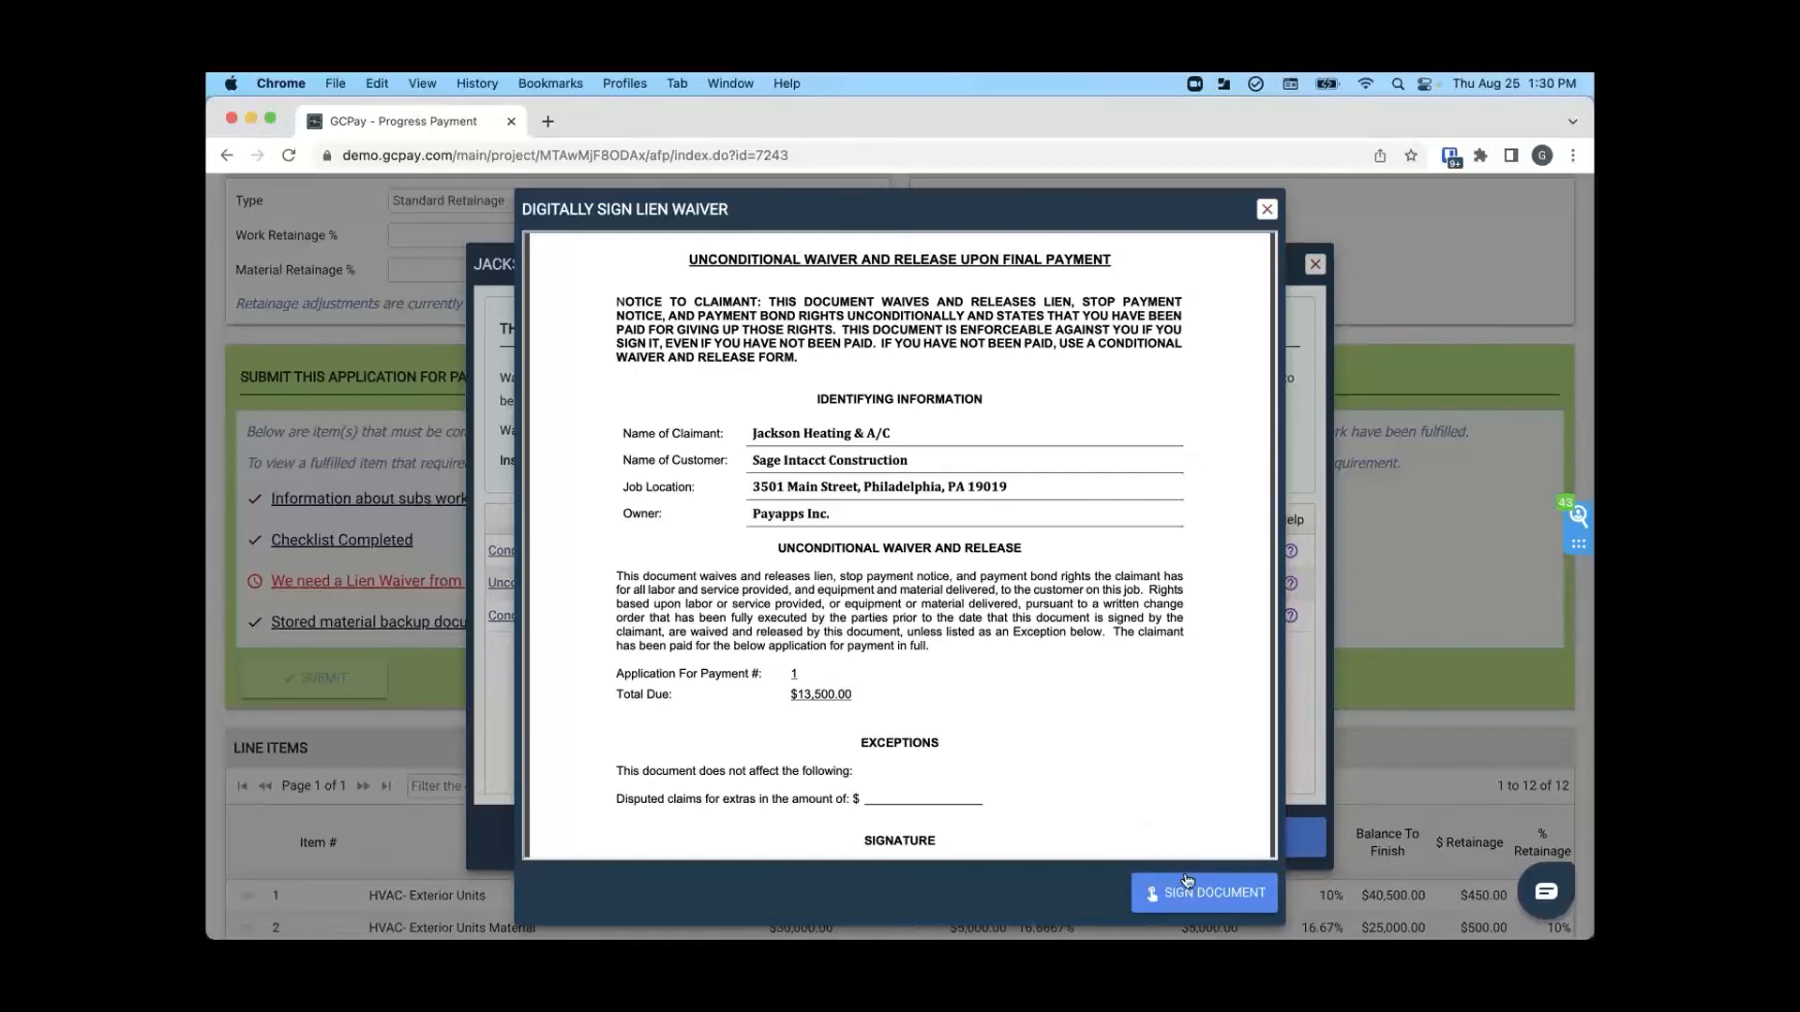
click(1231, 895)
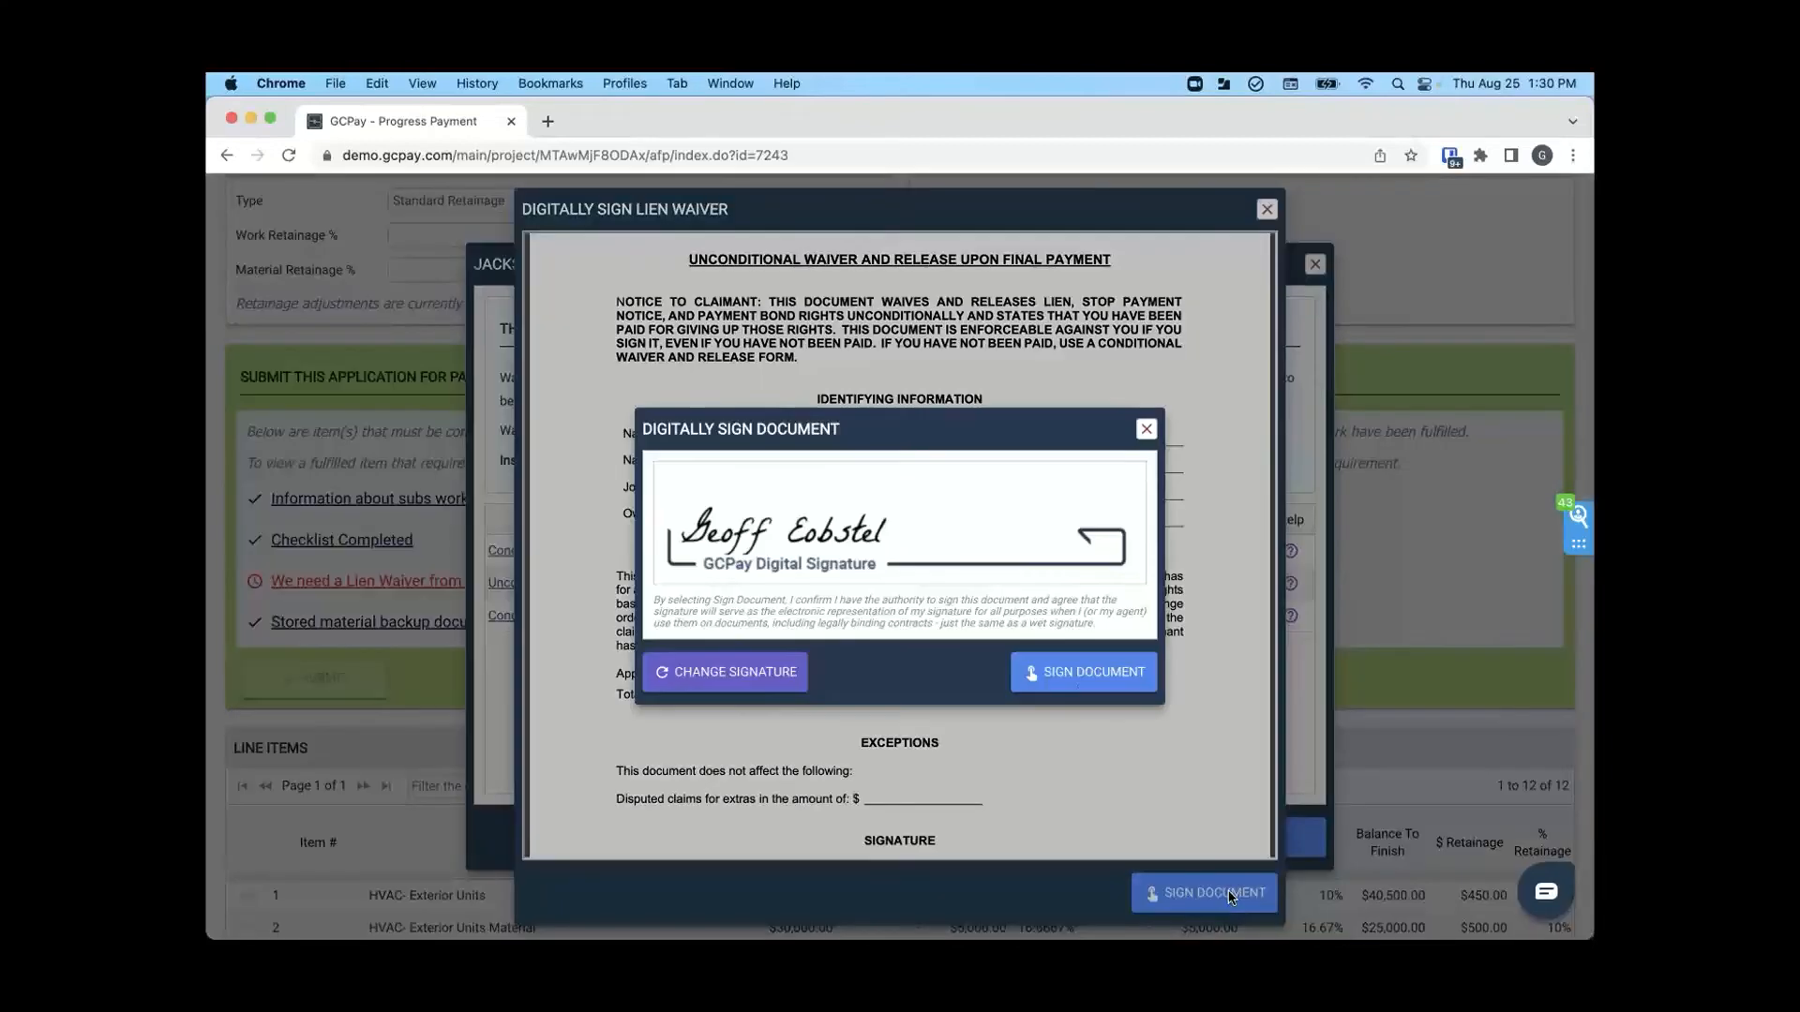
click(1082, 677)
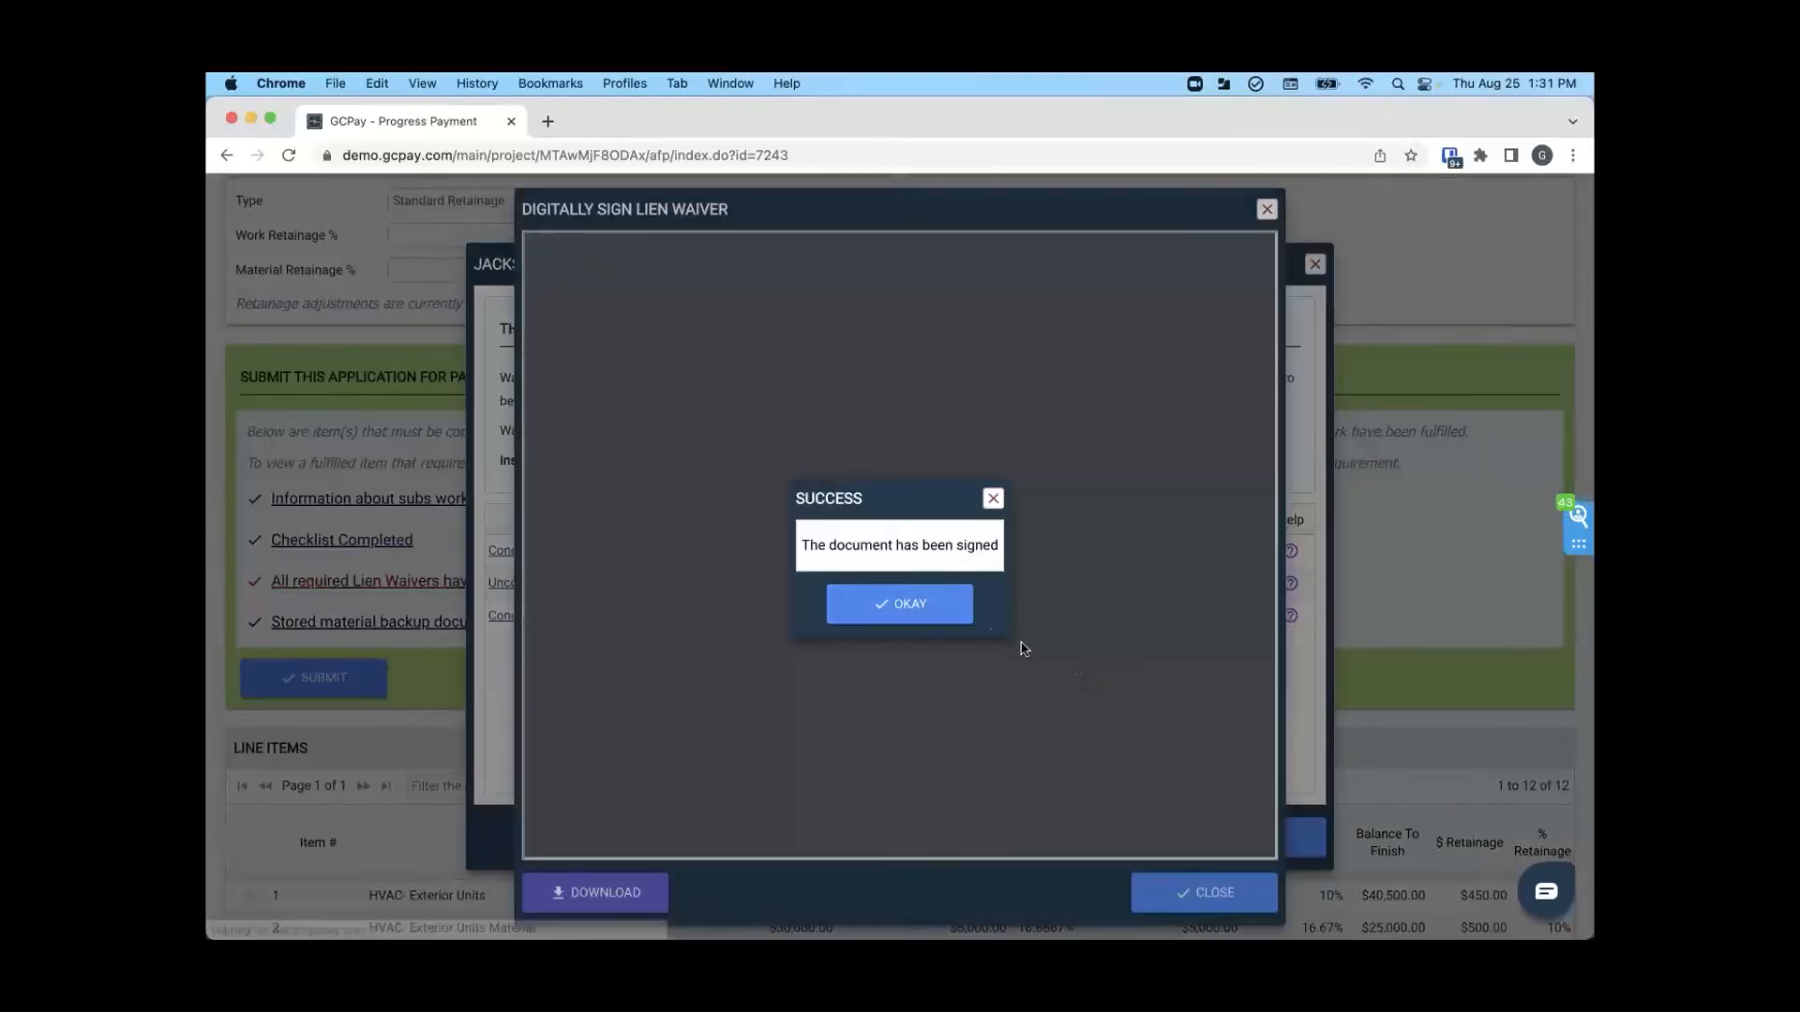
click(945, 608)
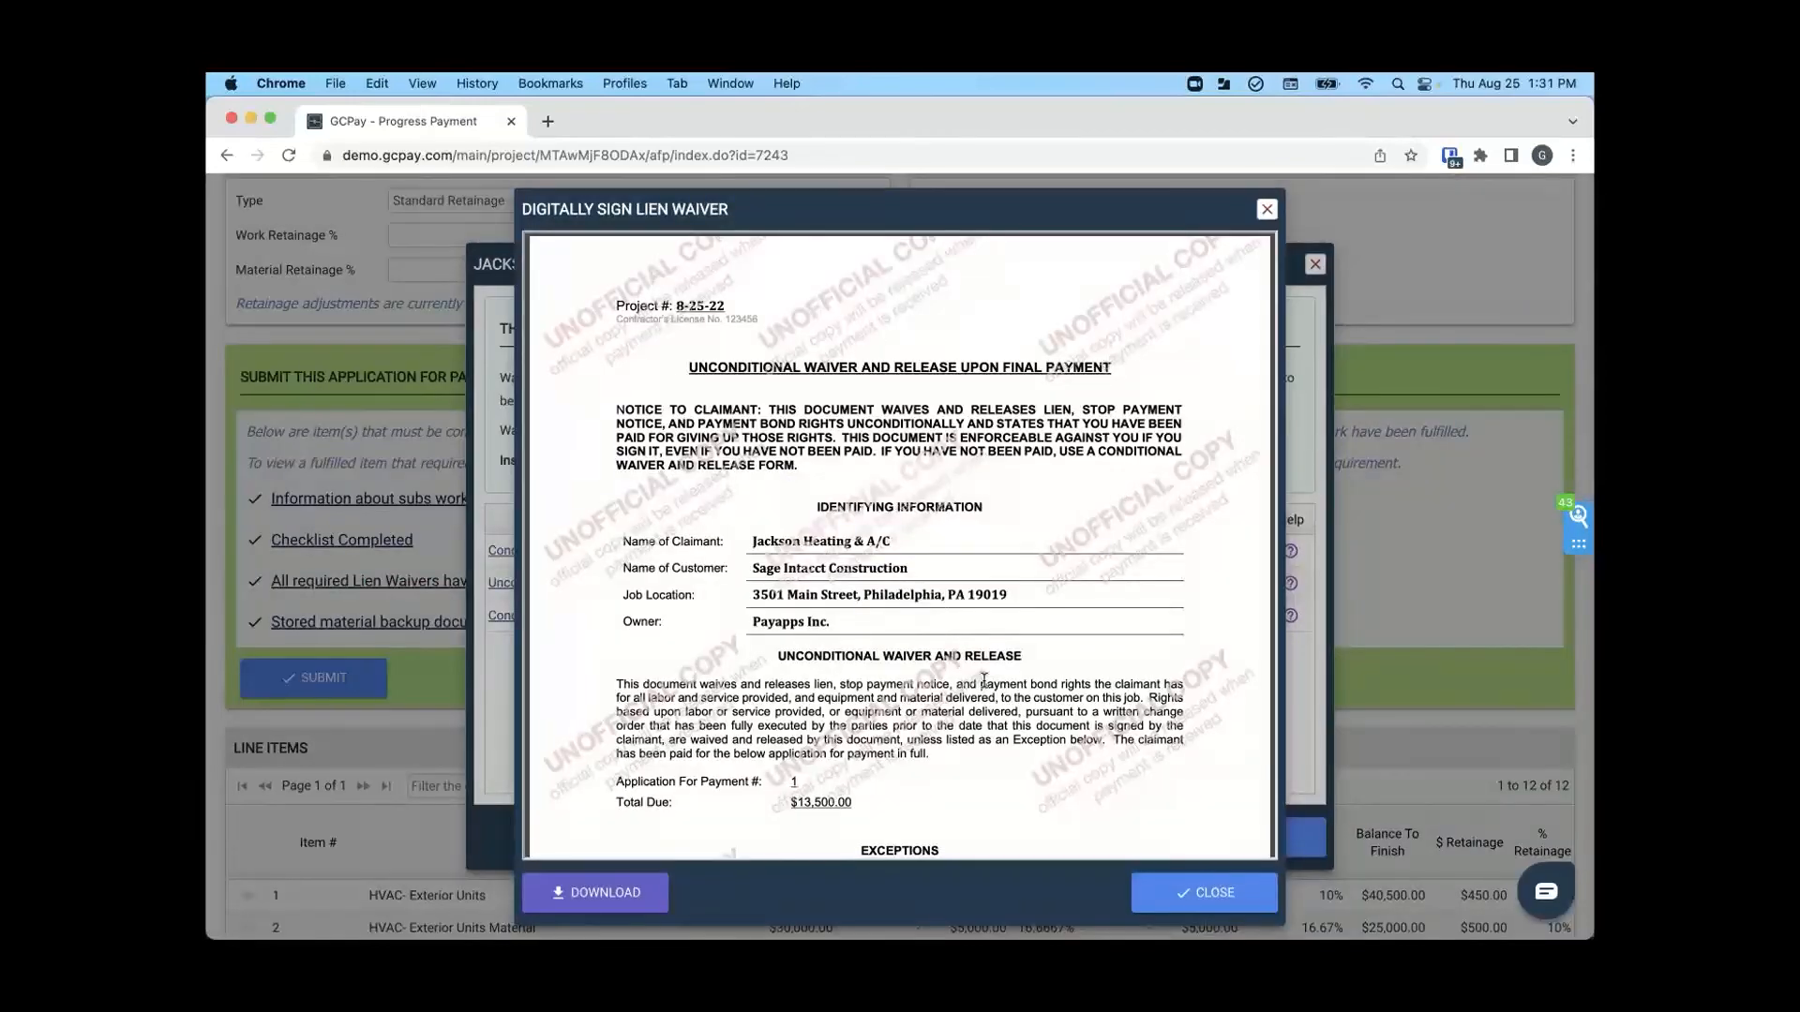
scroll(986, 671, down, 5)
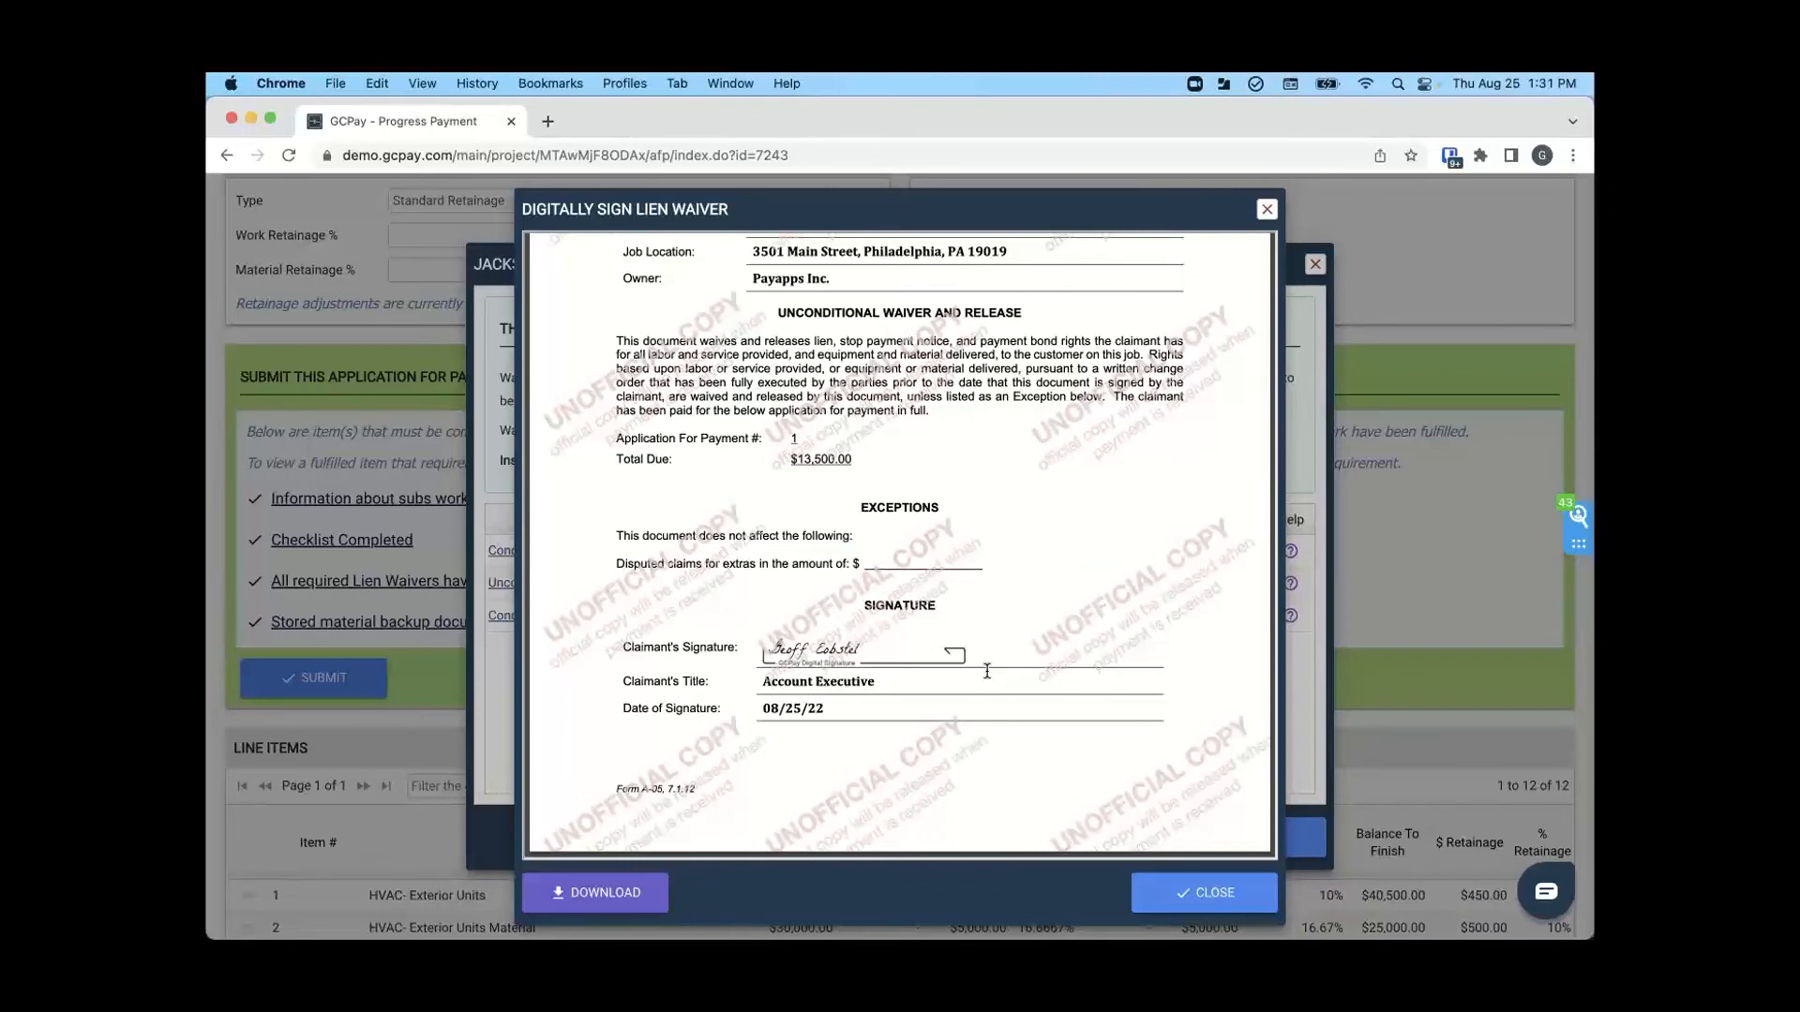
click(1193, 900)
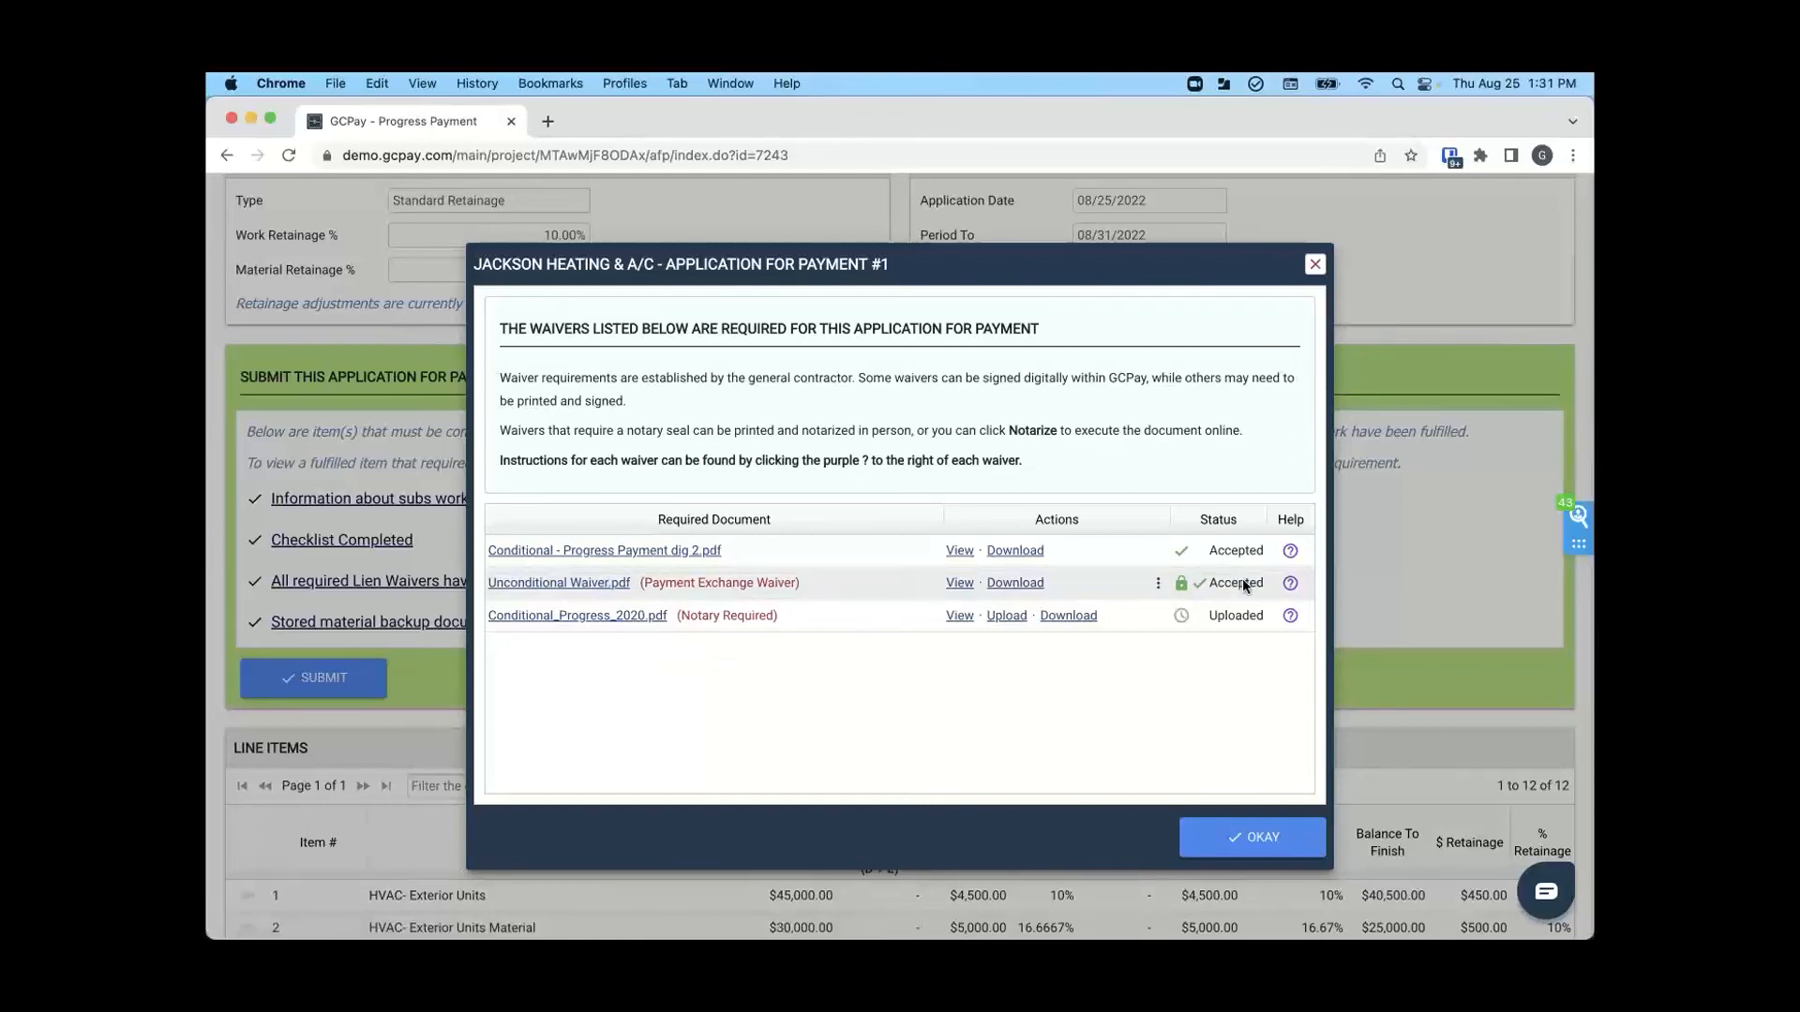
- Submit the application for payment with the ACH bank account confirmed as correct, and check its status in the project overview
click(1252, 840)
click(319, 680)
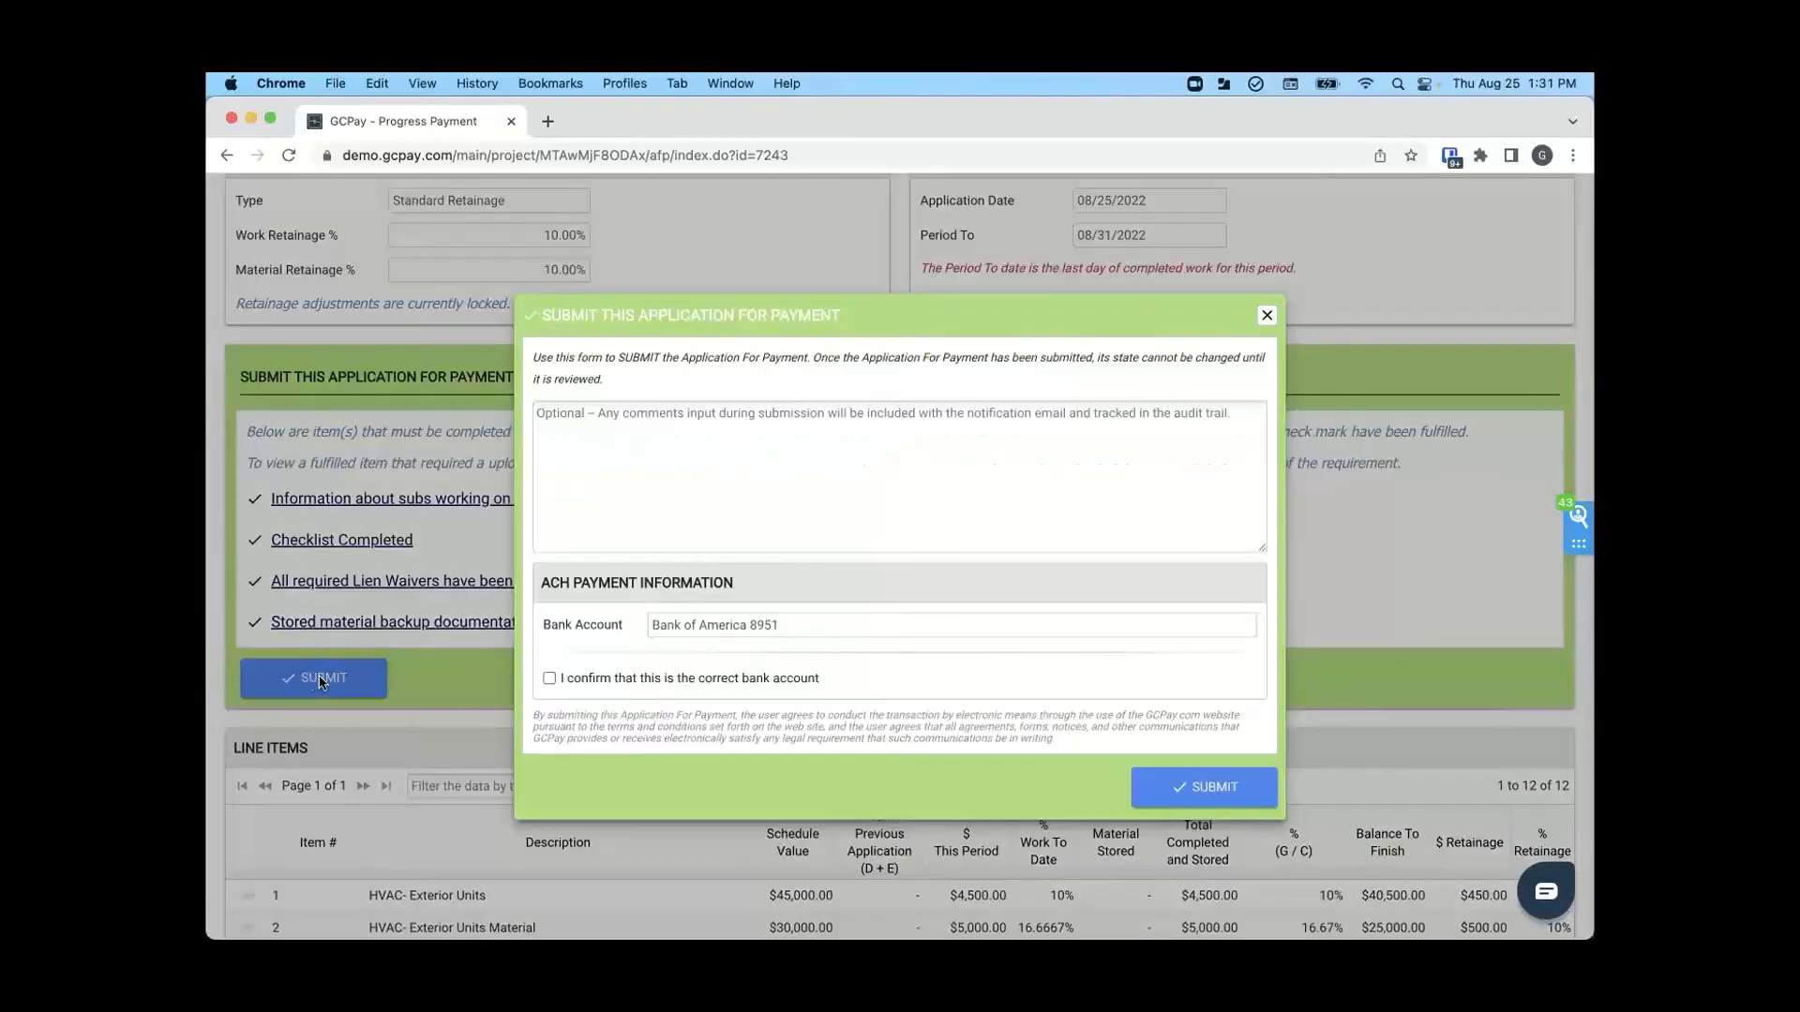
click(549, 679)
click(1205, 790)
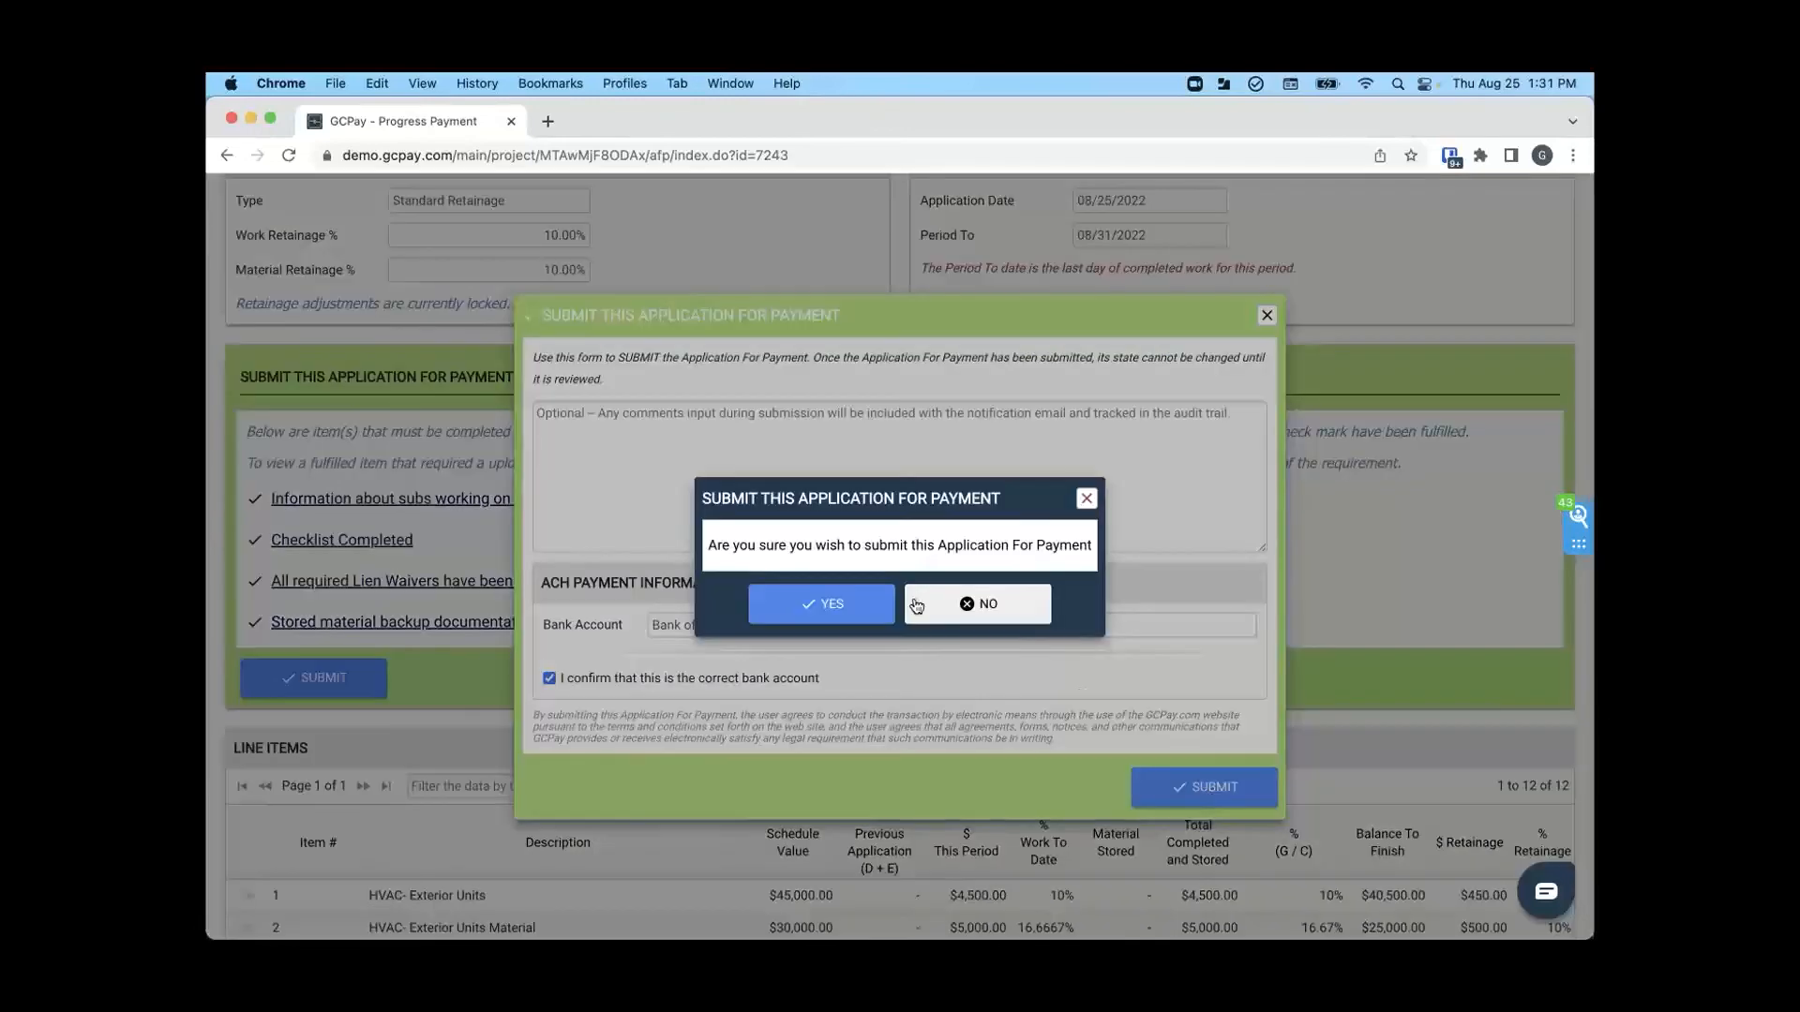
click(797, 605)
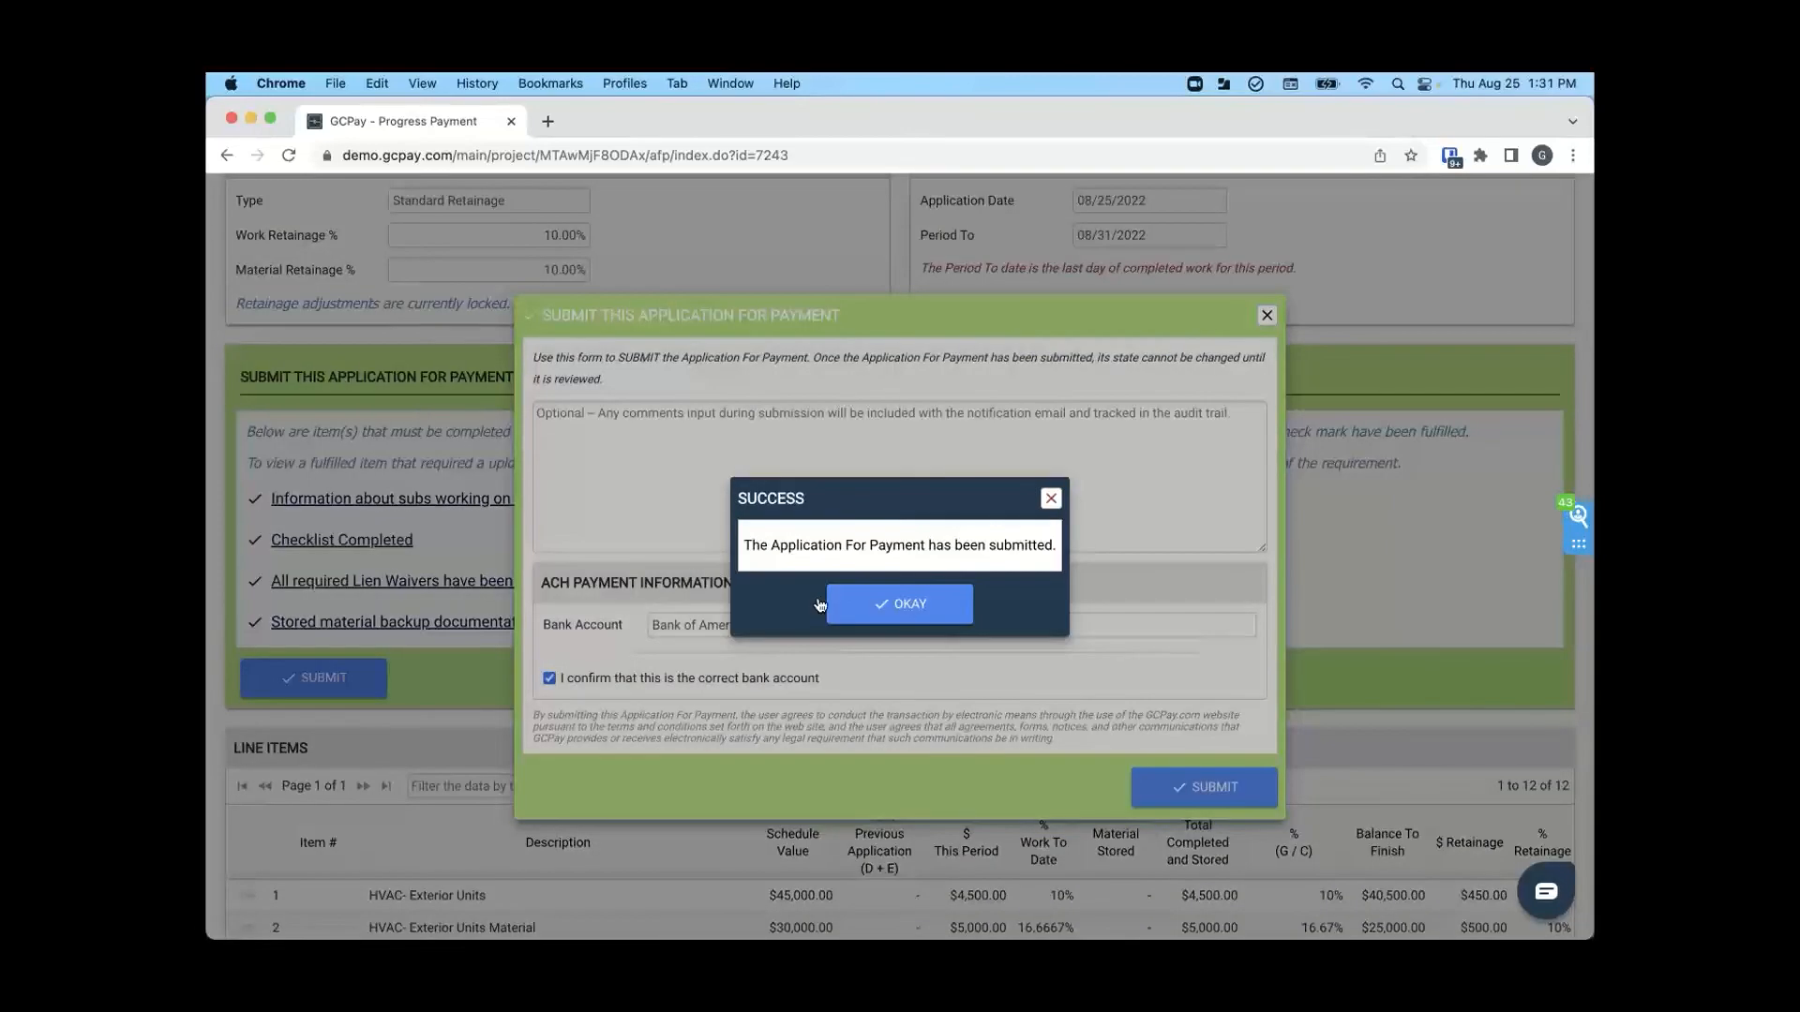
click(920, 615)
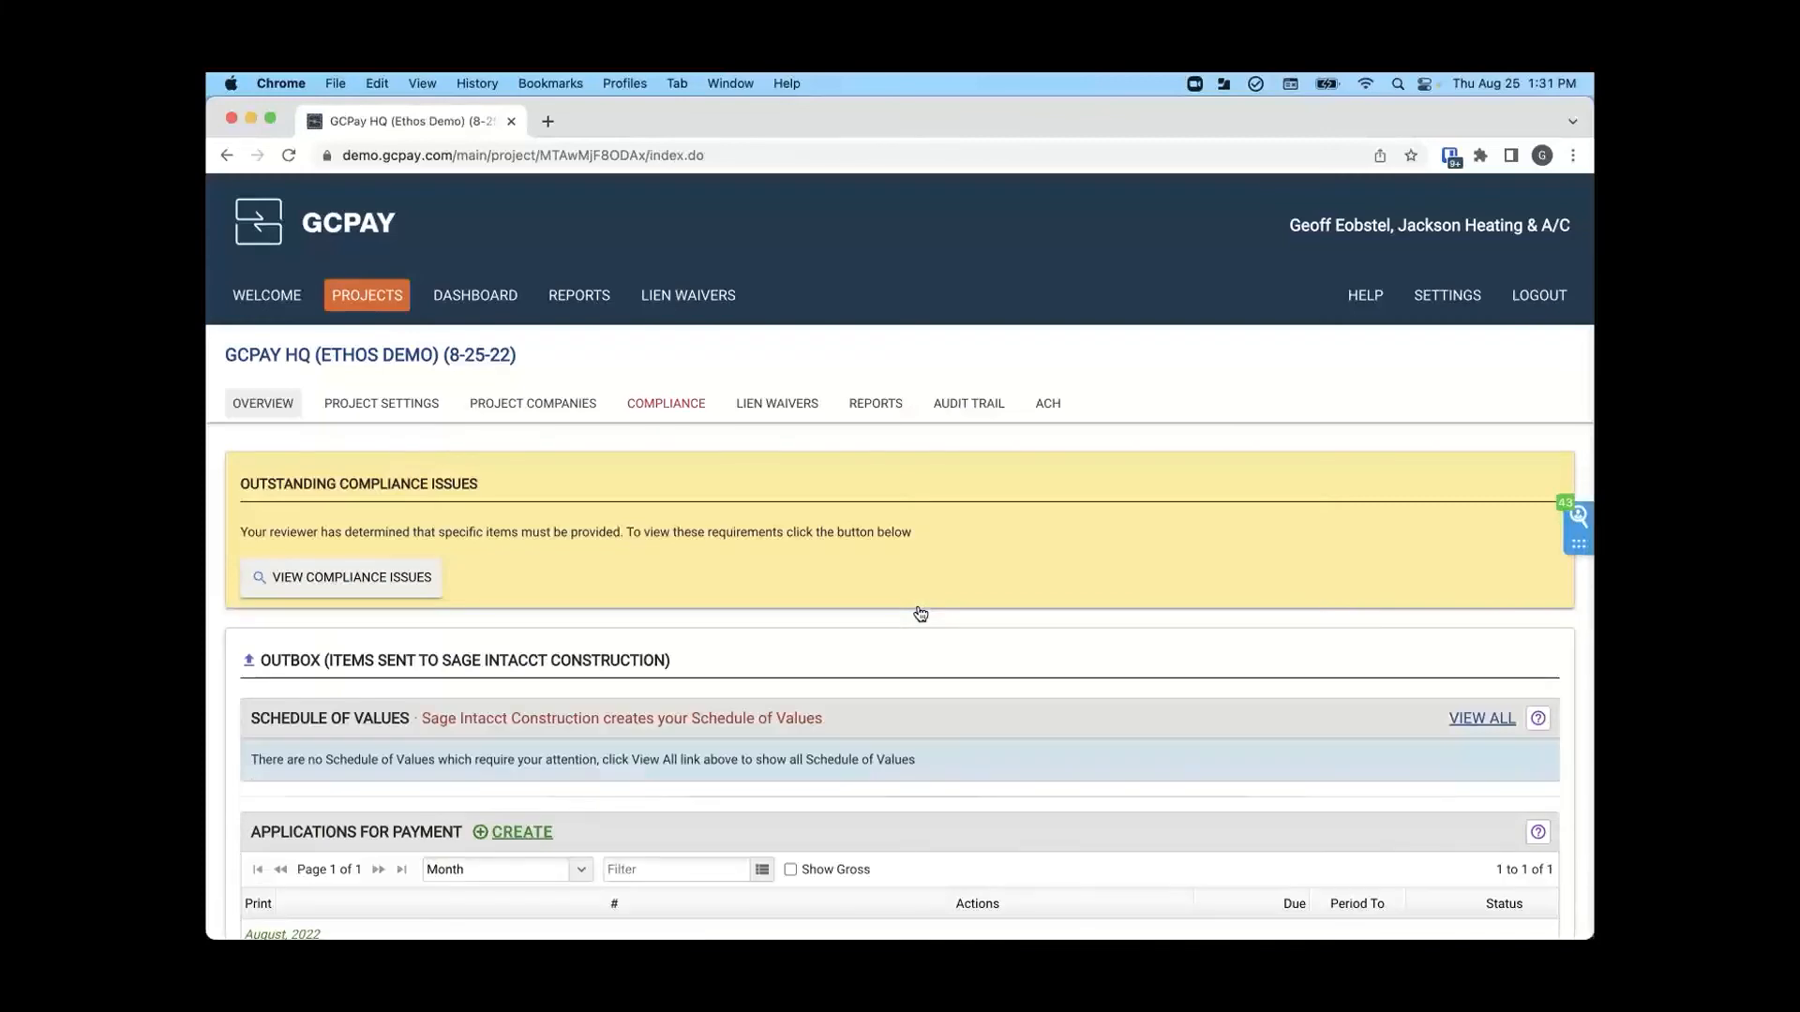
scroll(920, 614, down, 5)
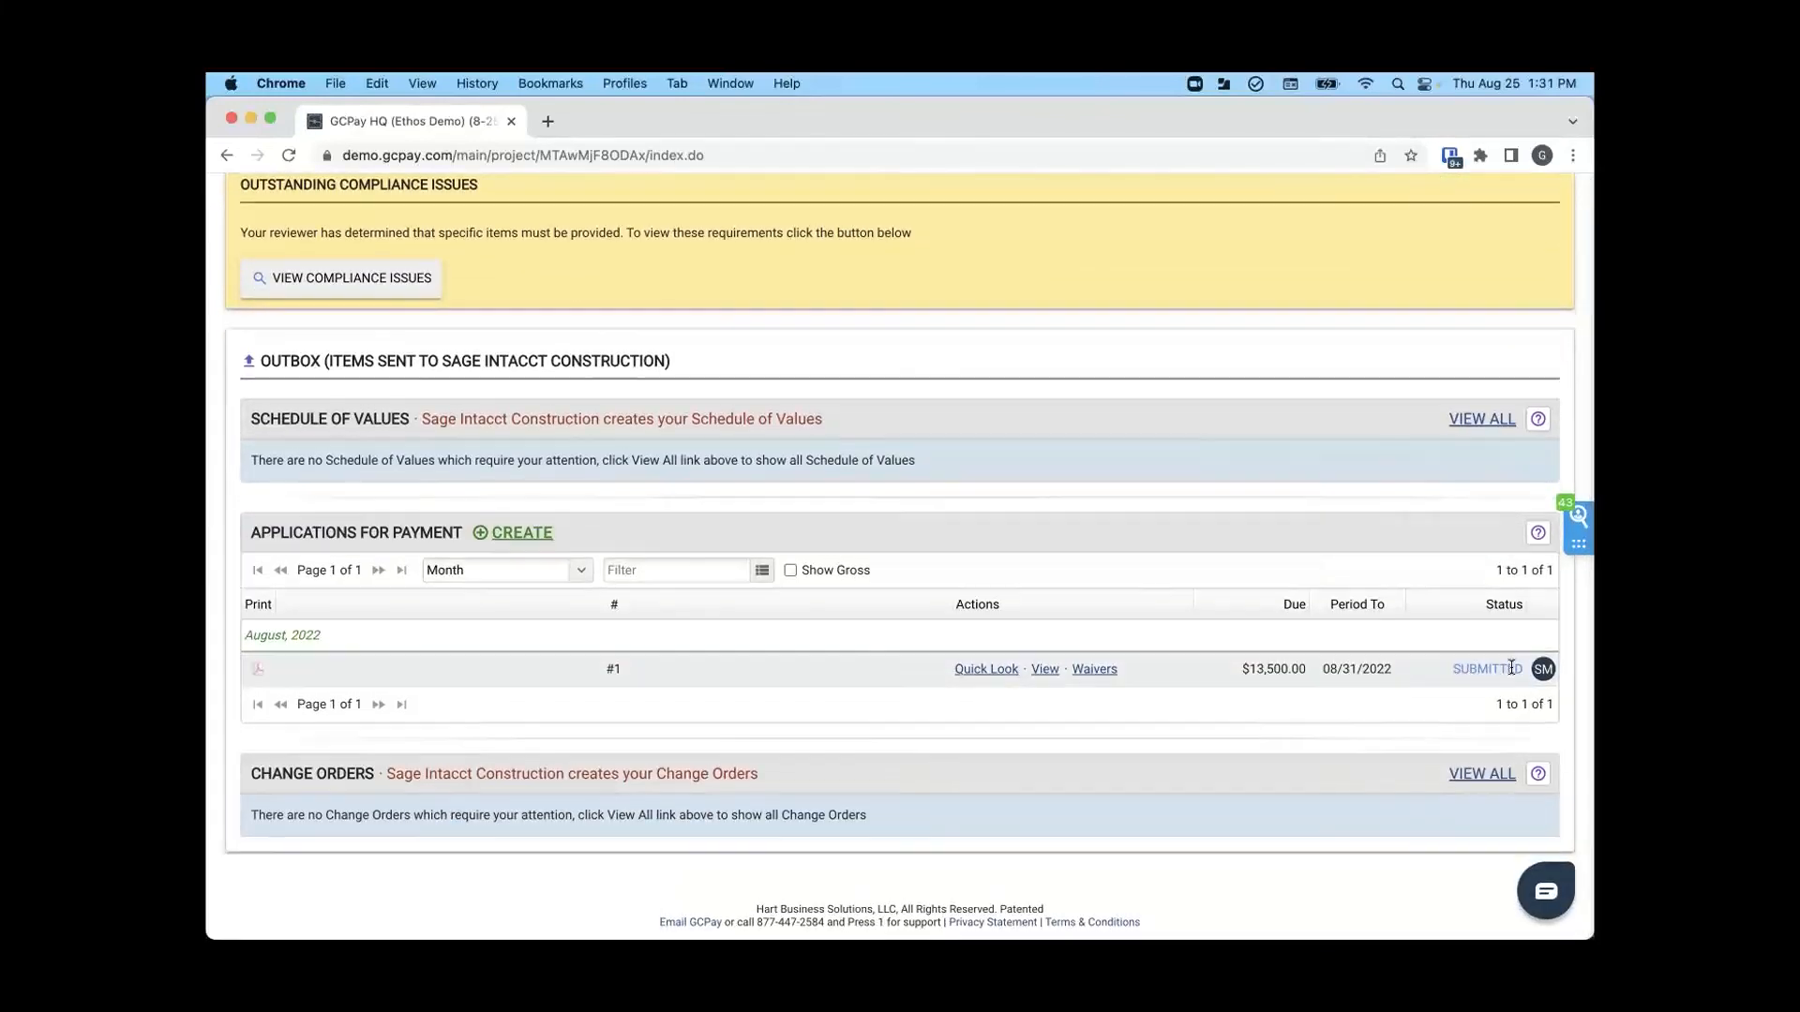
- Switch to the general contractor's Sage Intacct login using its saved username and password, and open the projects list
scroll(1510, 666, up, 3)
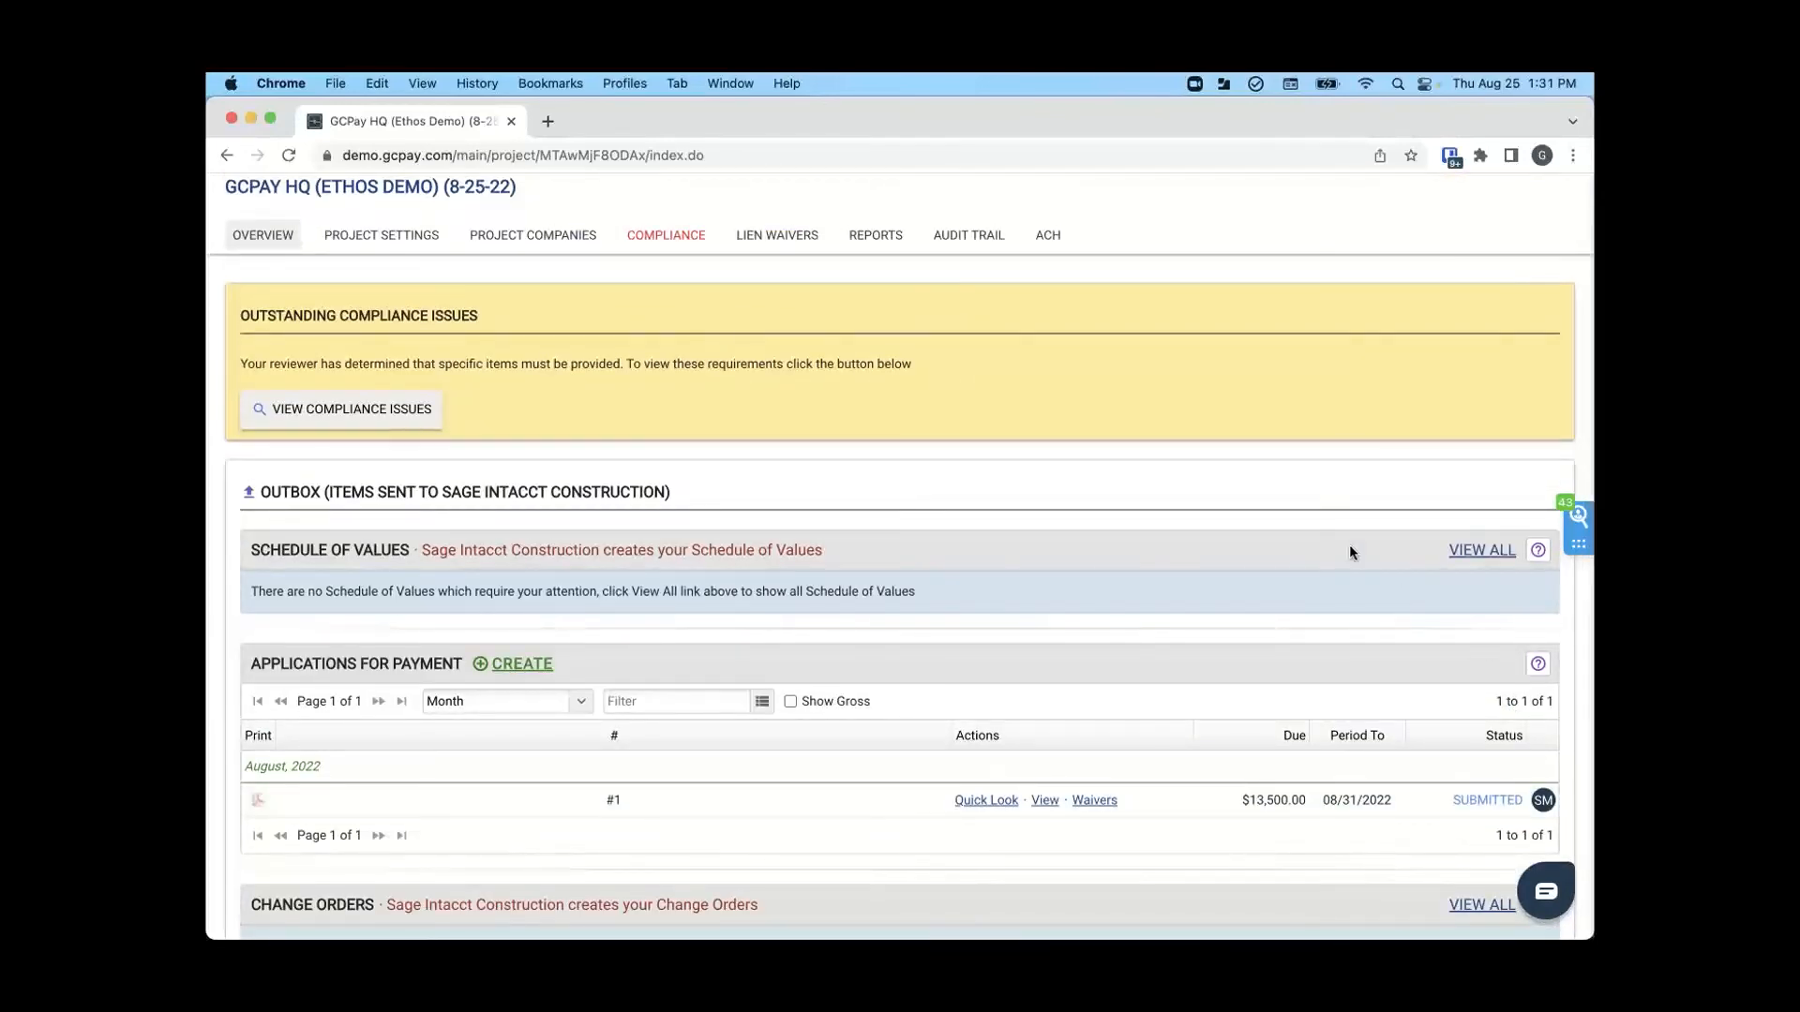
scroll(1350, 552, up, 4)
click(1533, 297)
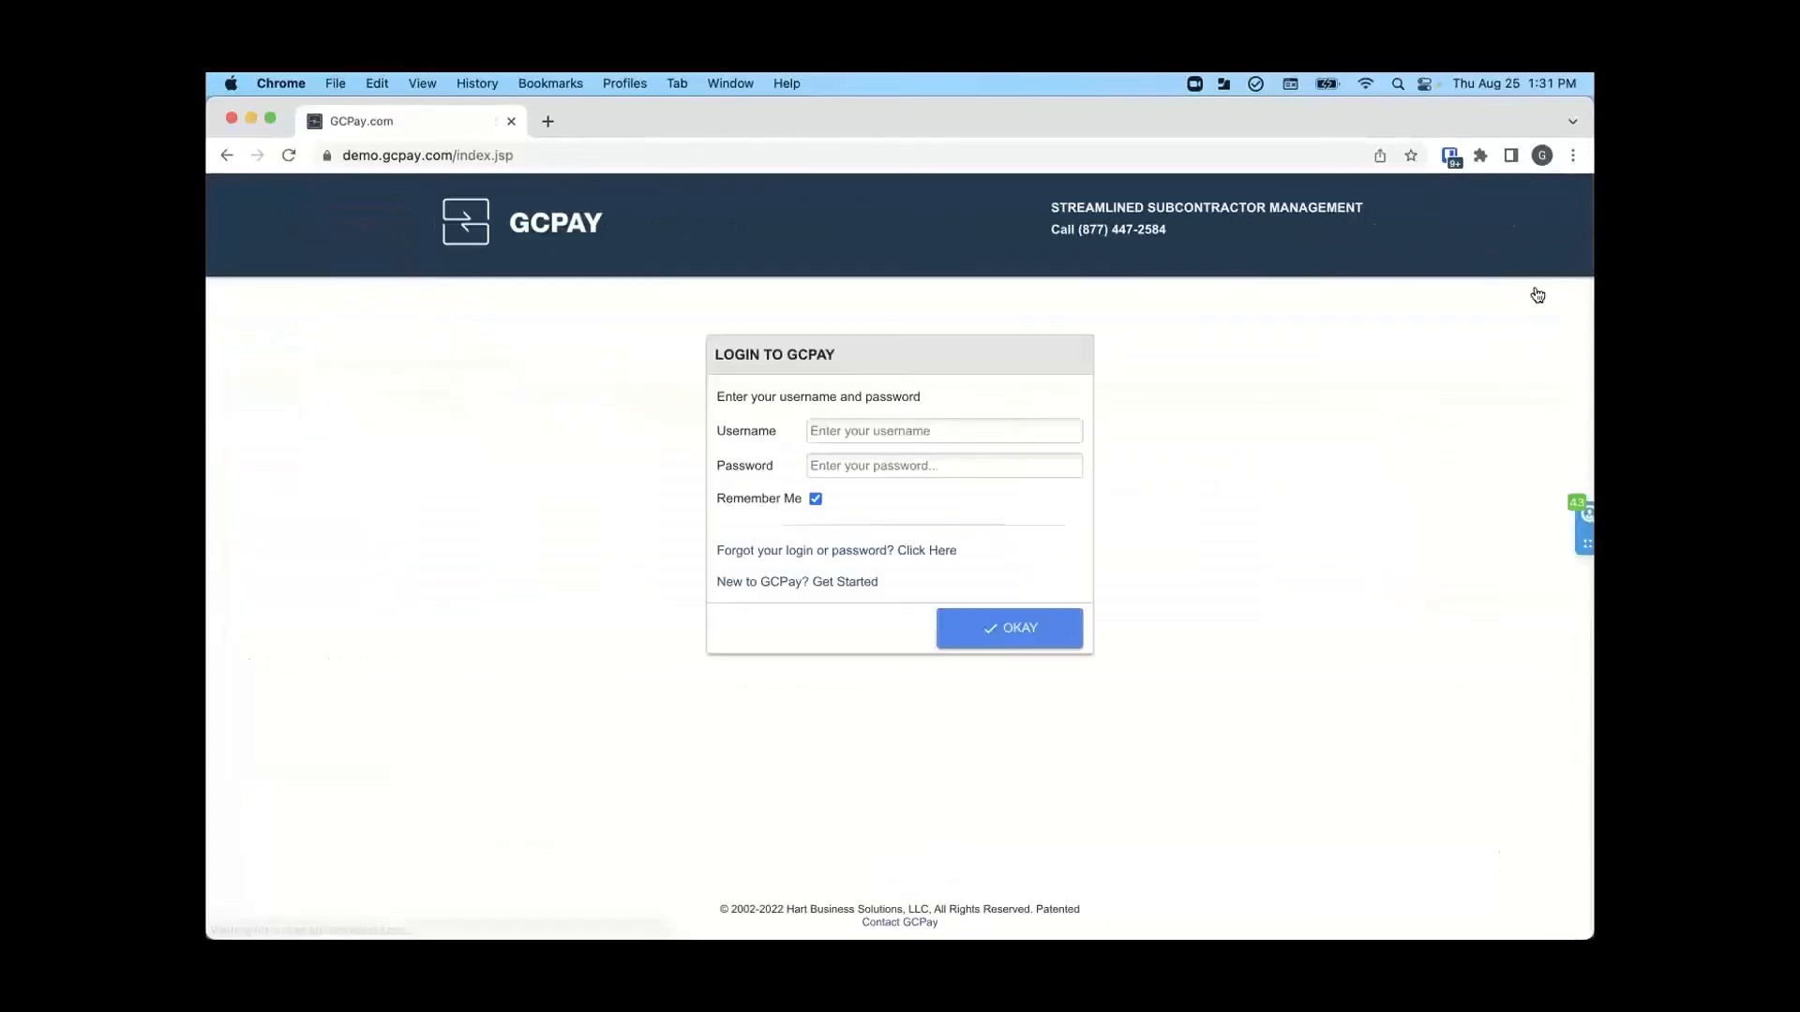
click(935, 431)
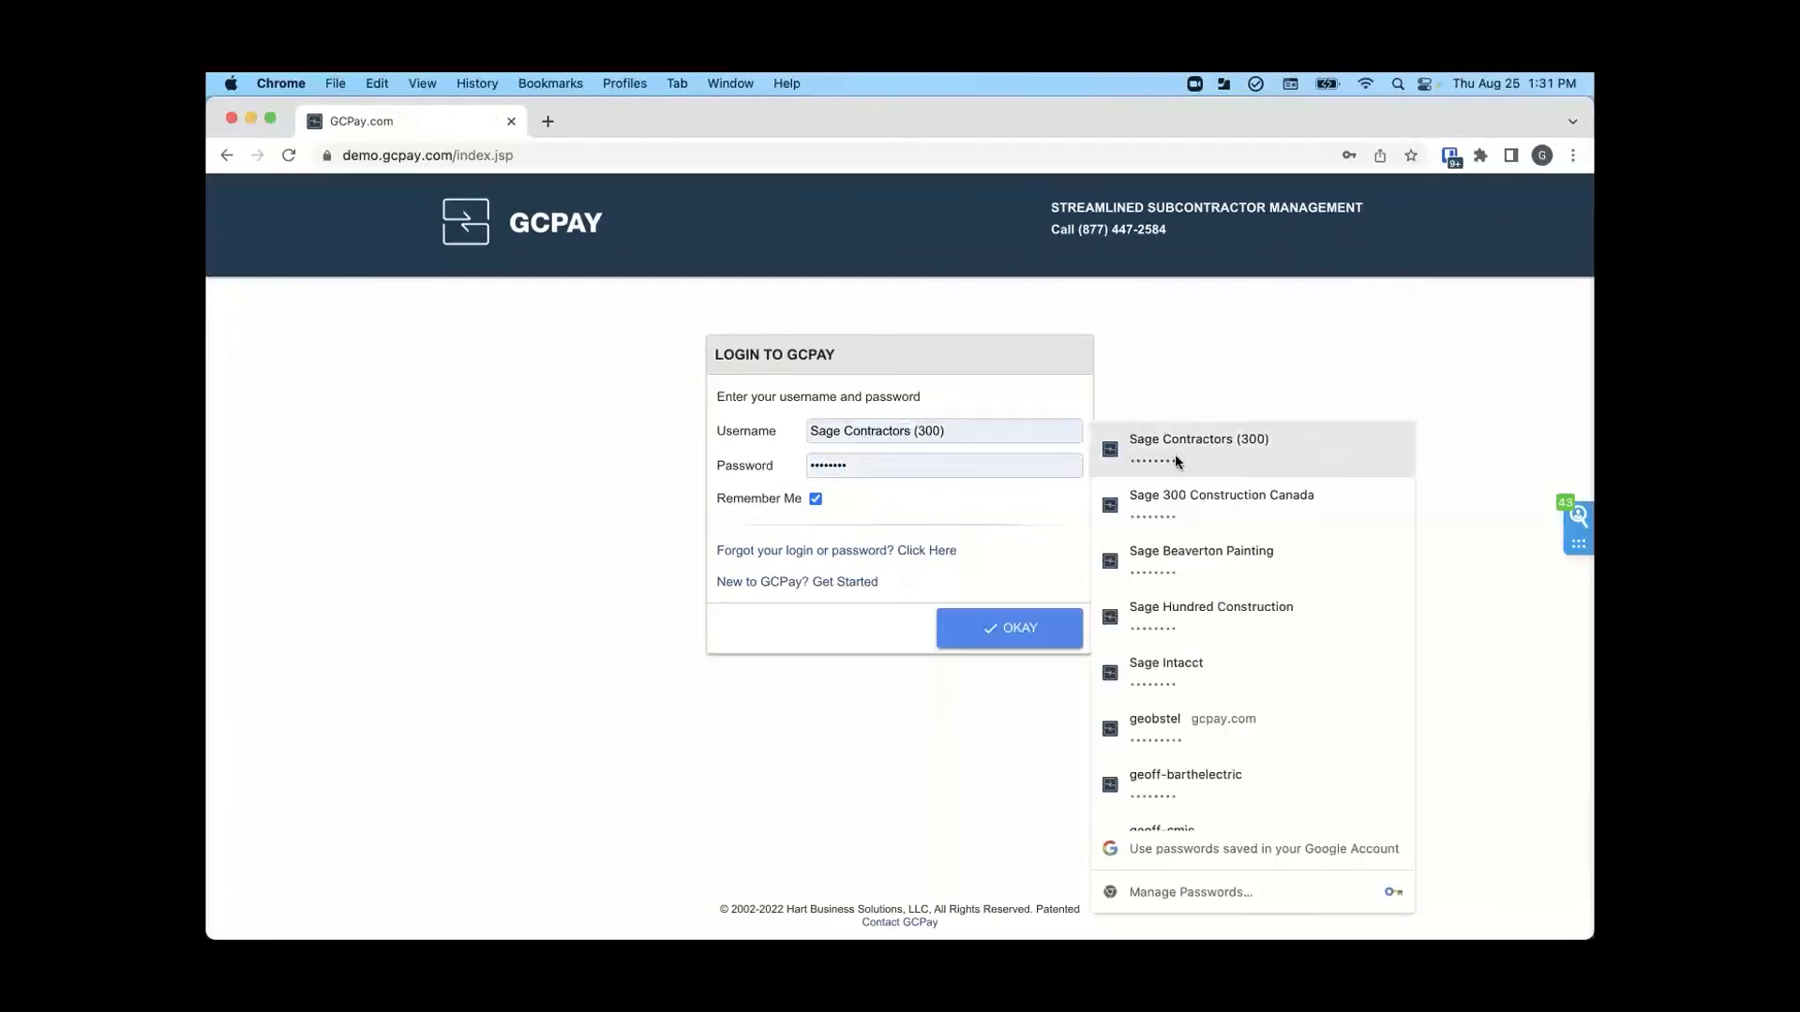
click(1188, 663)
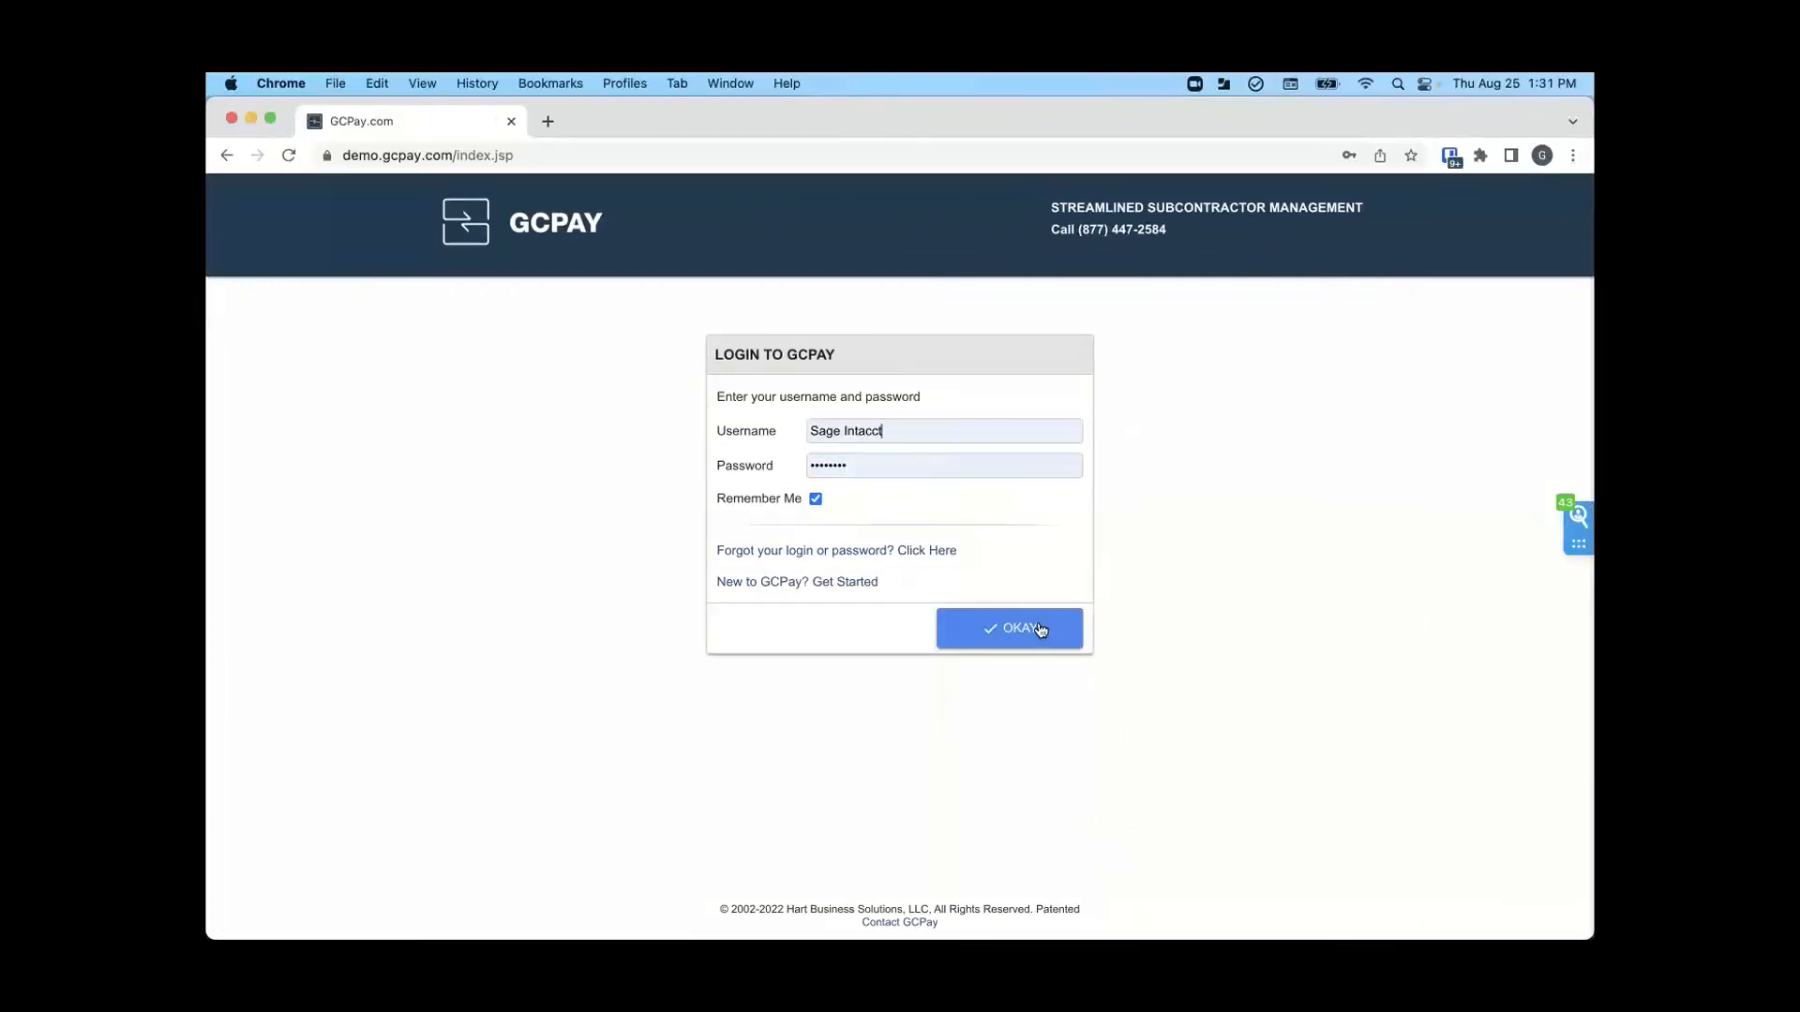
click(1039, 630)
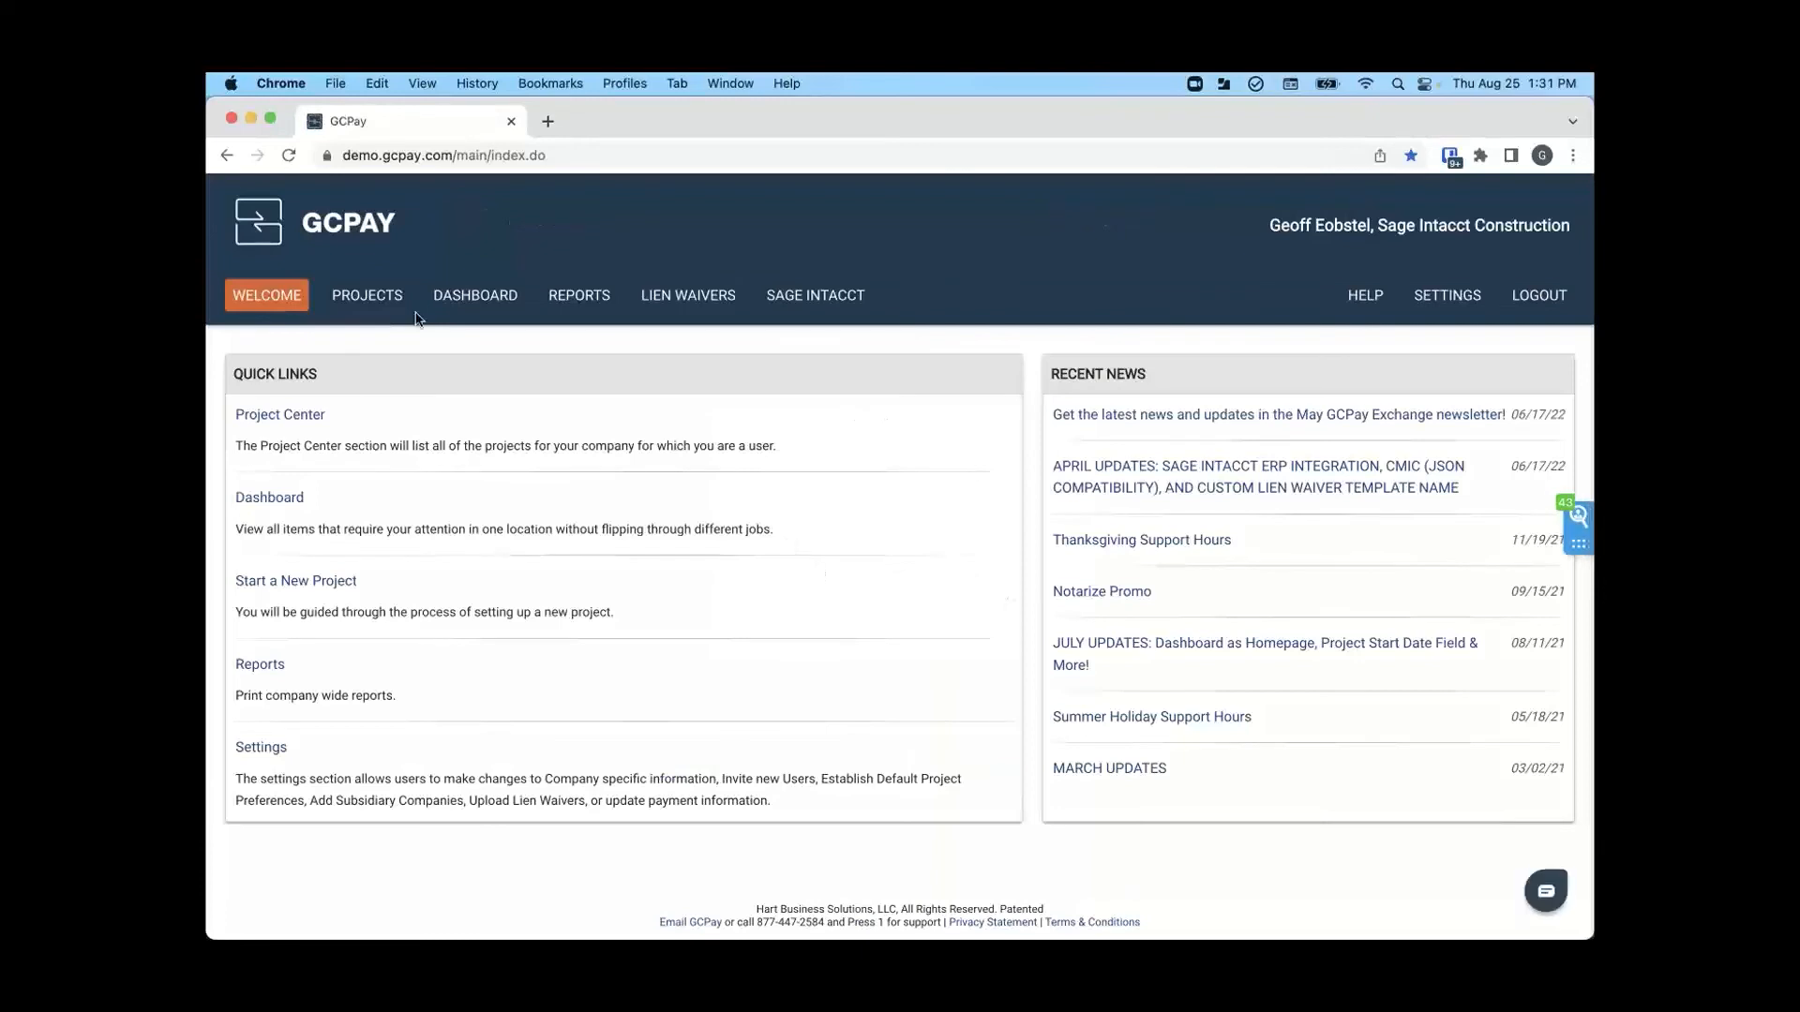
click(377, 296)
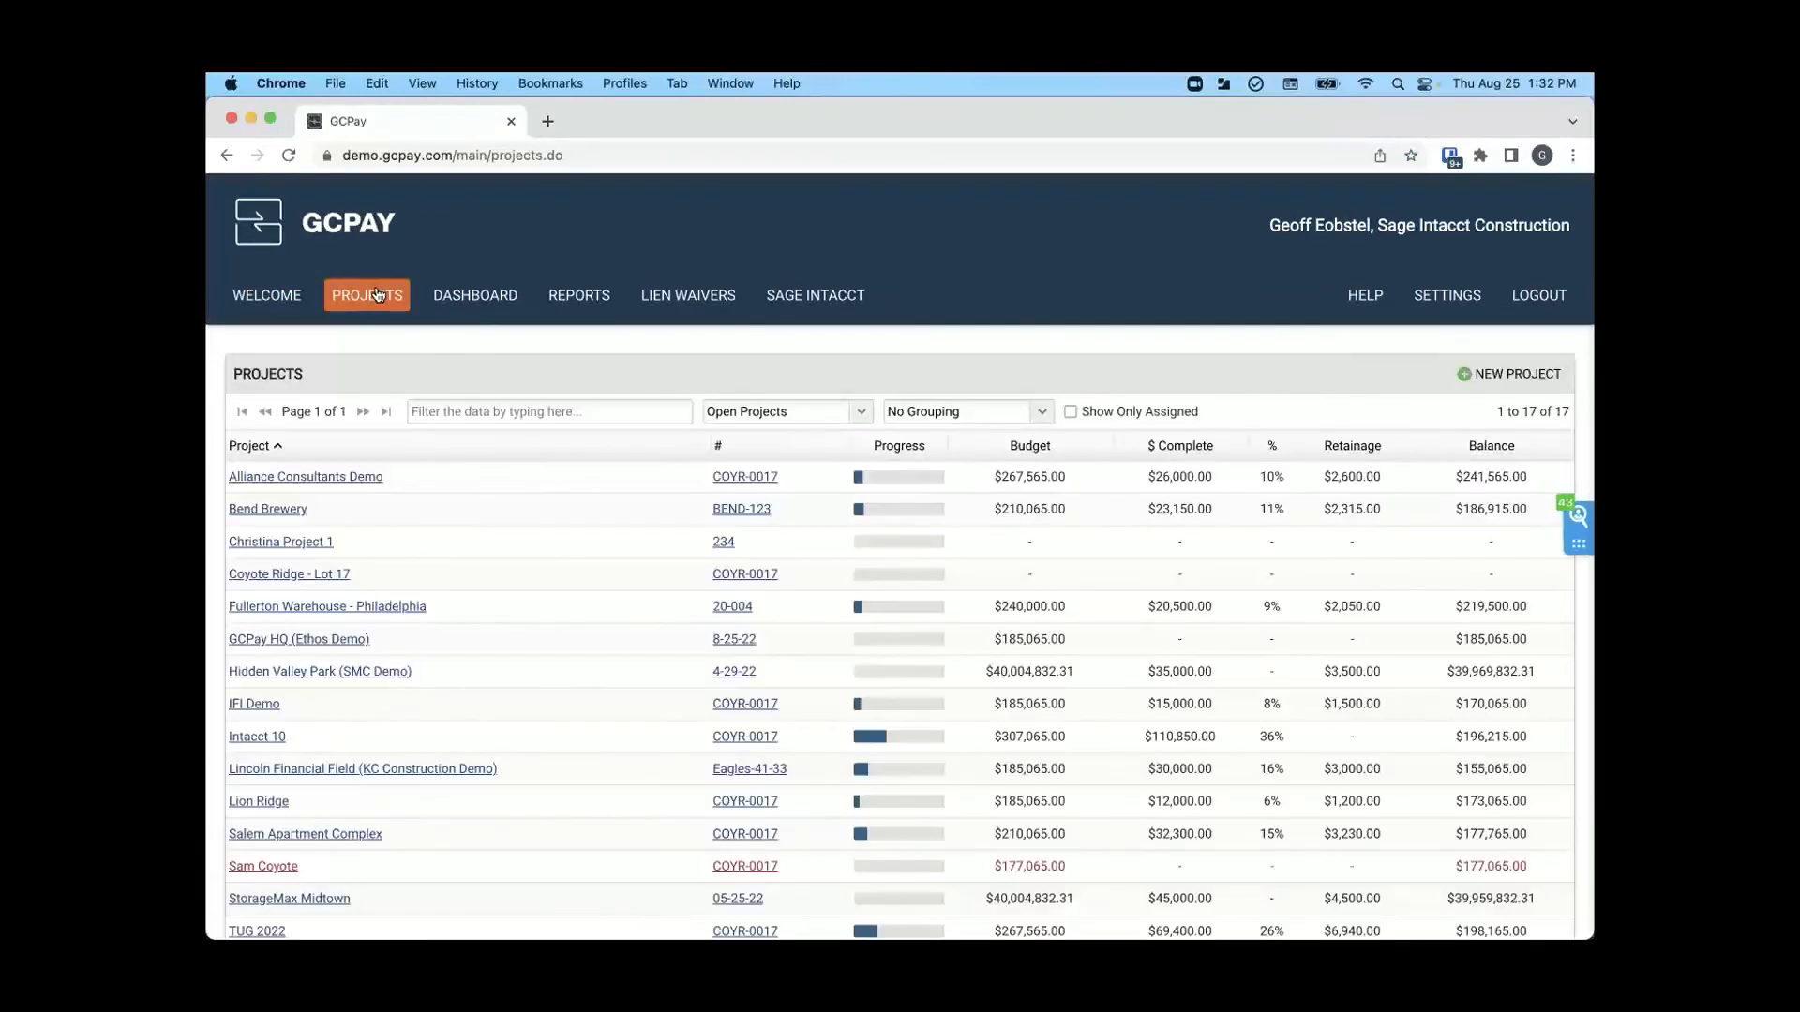
- Find the GCPay HQ (Ethos Demo) project with the filter GCP, and open Jackson Heating & A/C's application for payment #1 for review
click(473, 410)
text(GCP)
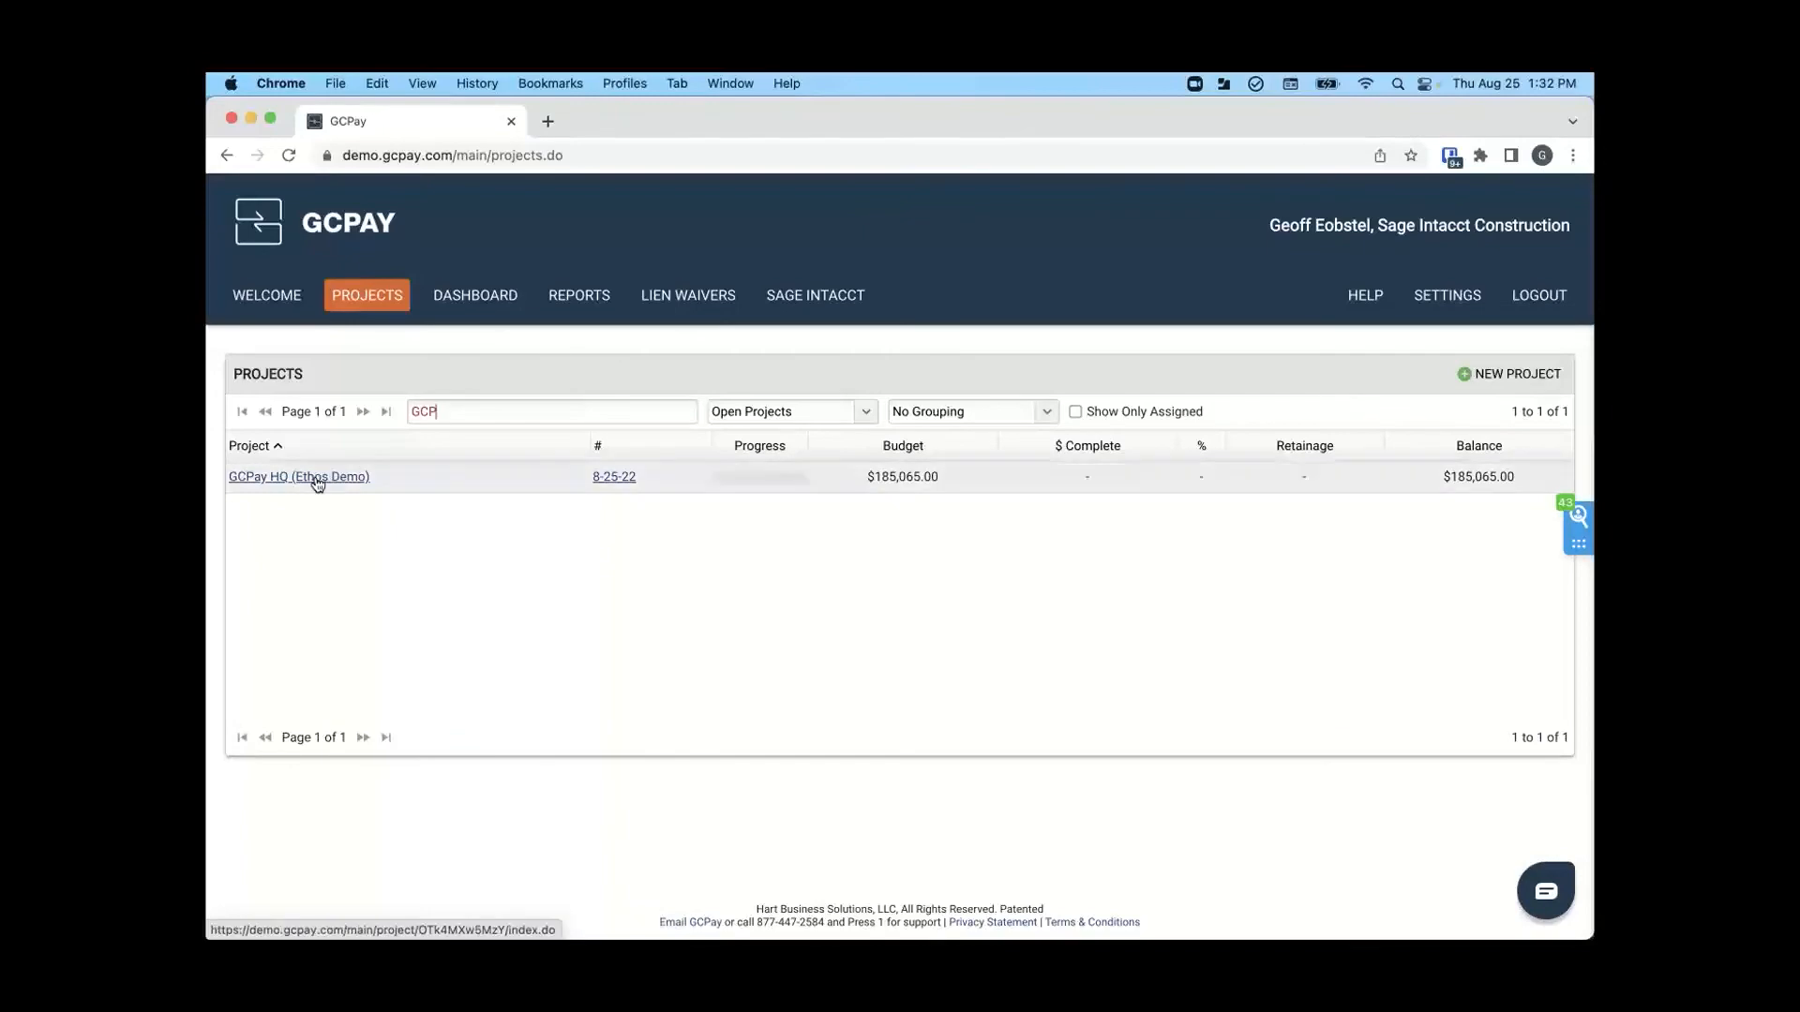
click(318, 478)
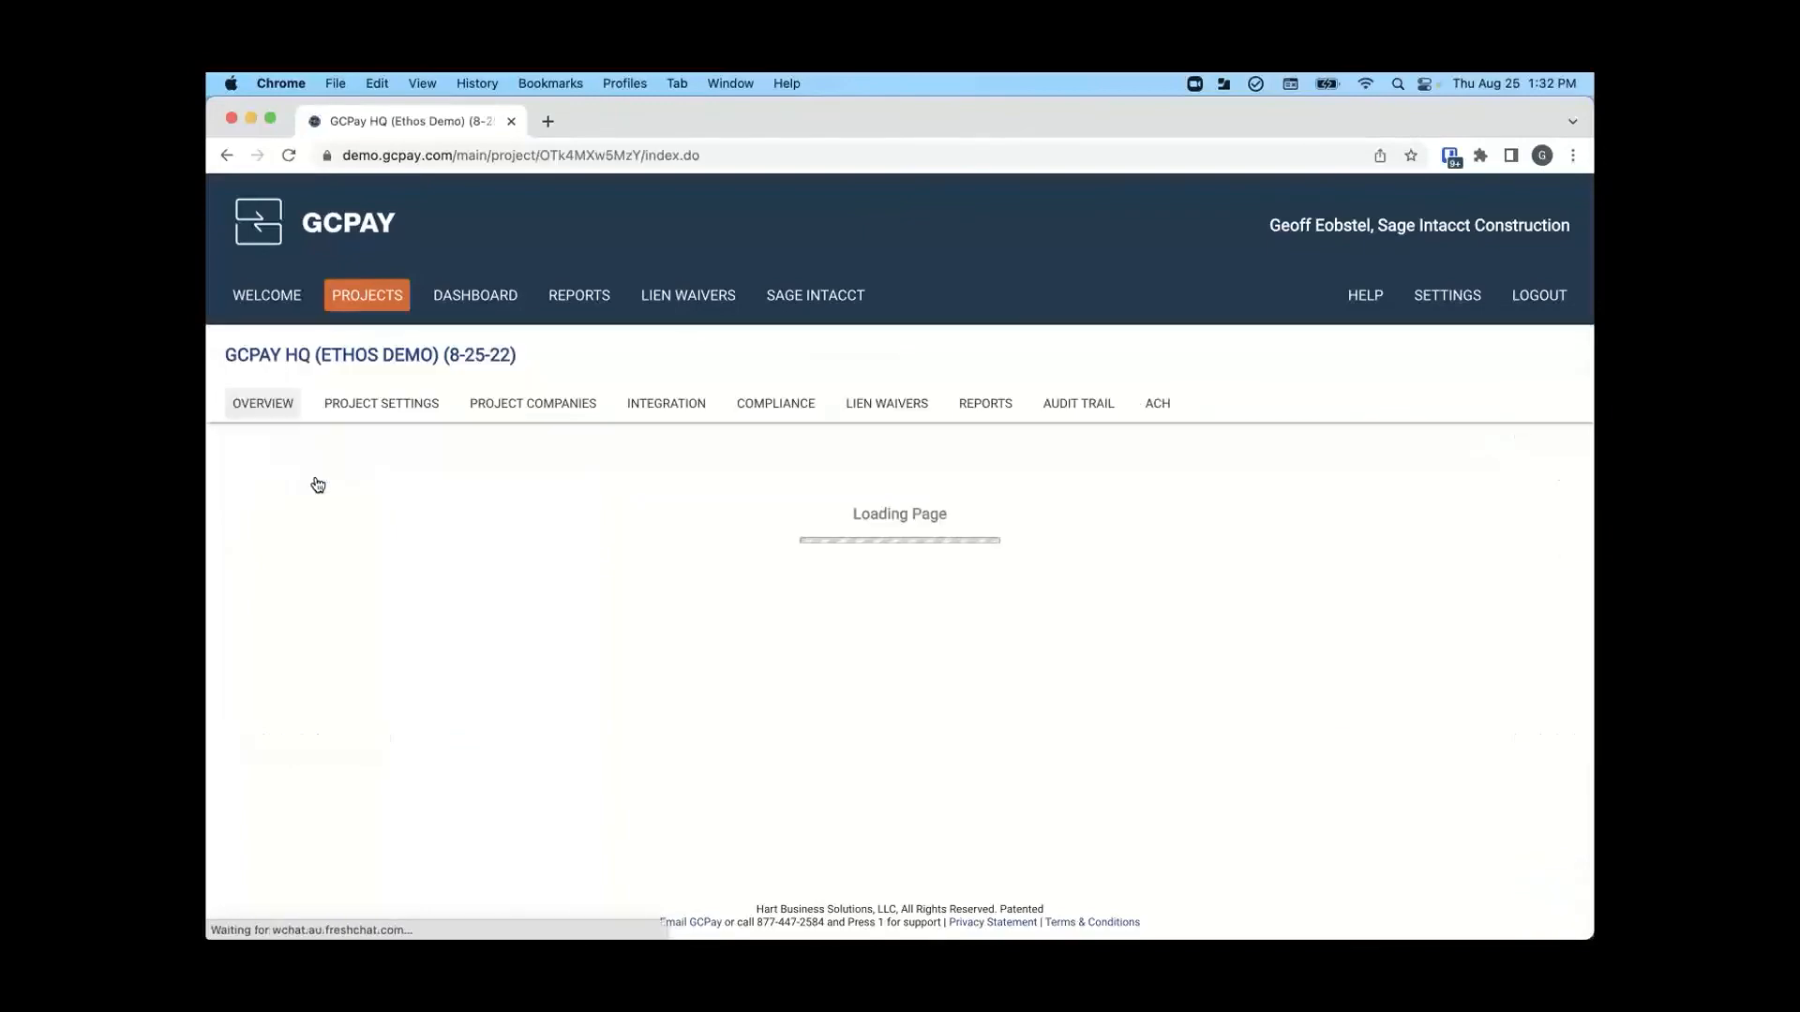
scroll(318, 482, down, 3)
scroll(318, 481, down, 1)
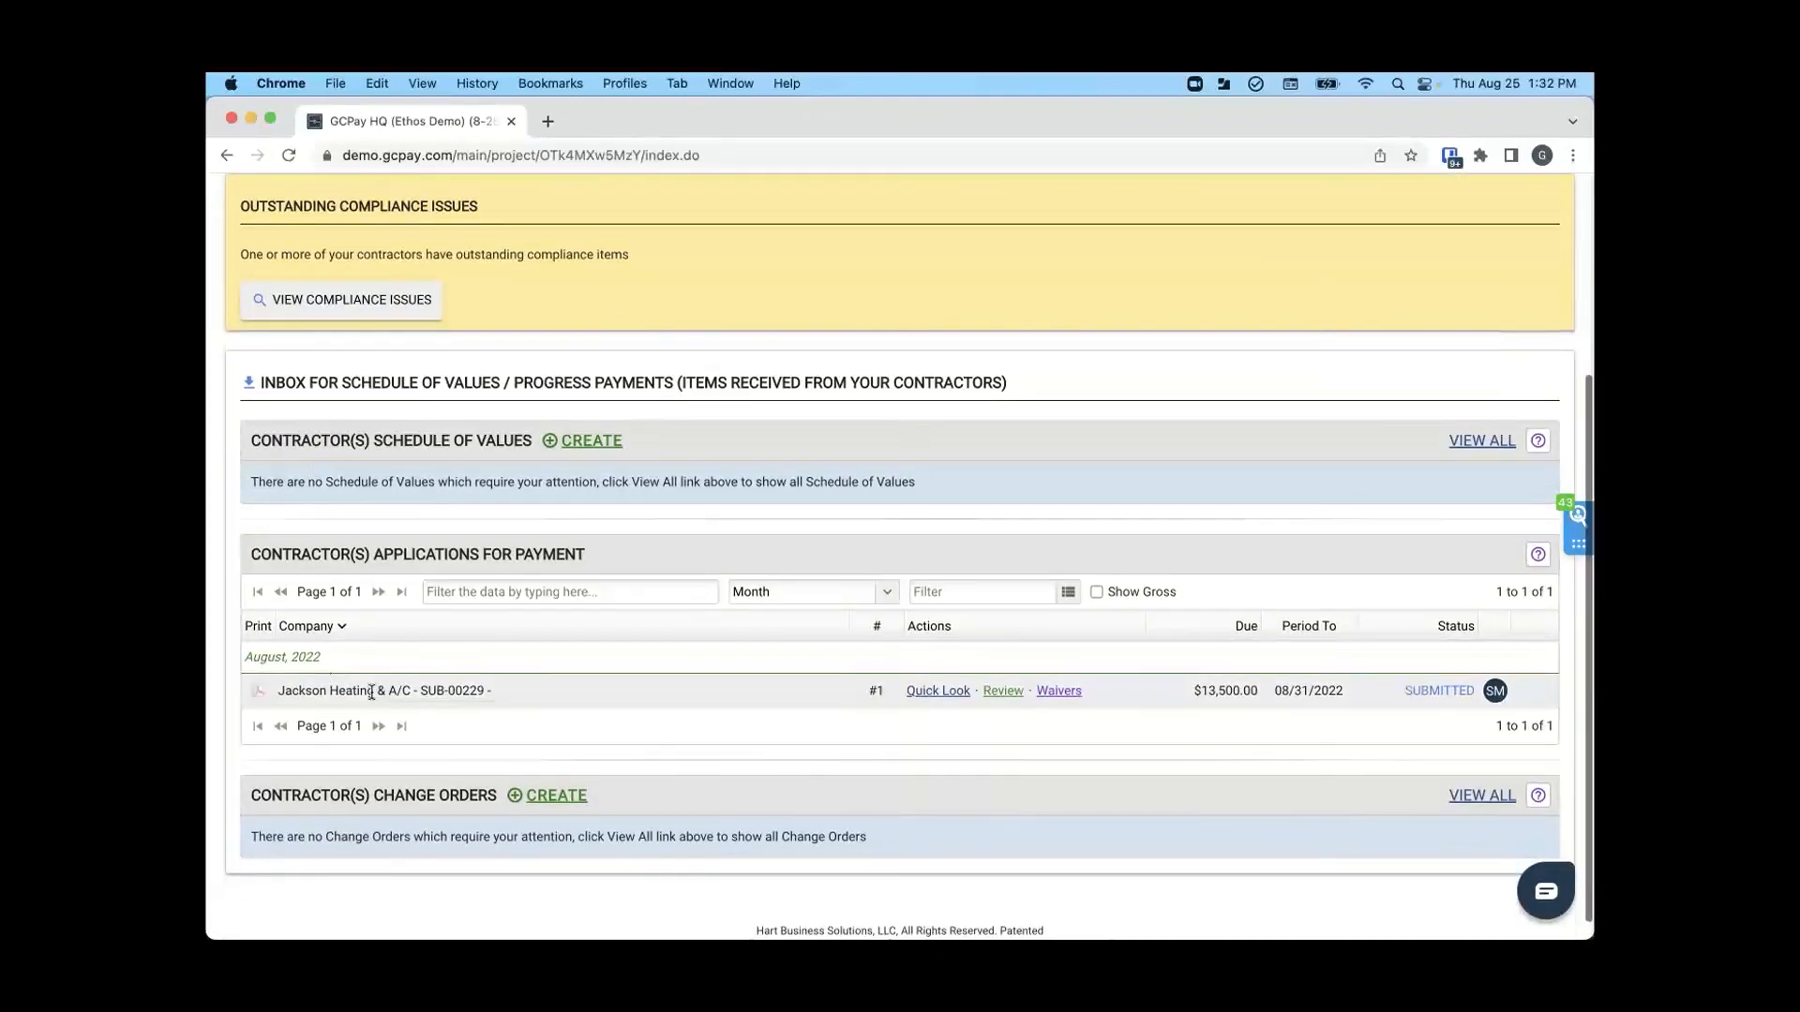
click(1003, 691)
- Check the completed review requirements and filter the line items to Current Billing to examine this period's billed amounts
scroll(671, 667, down, 7)
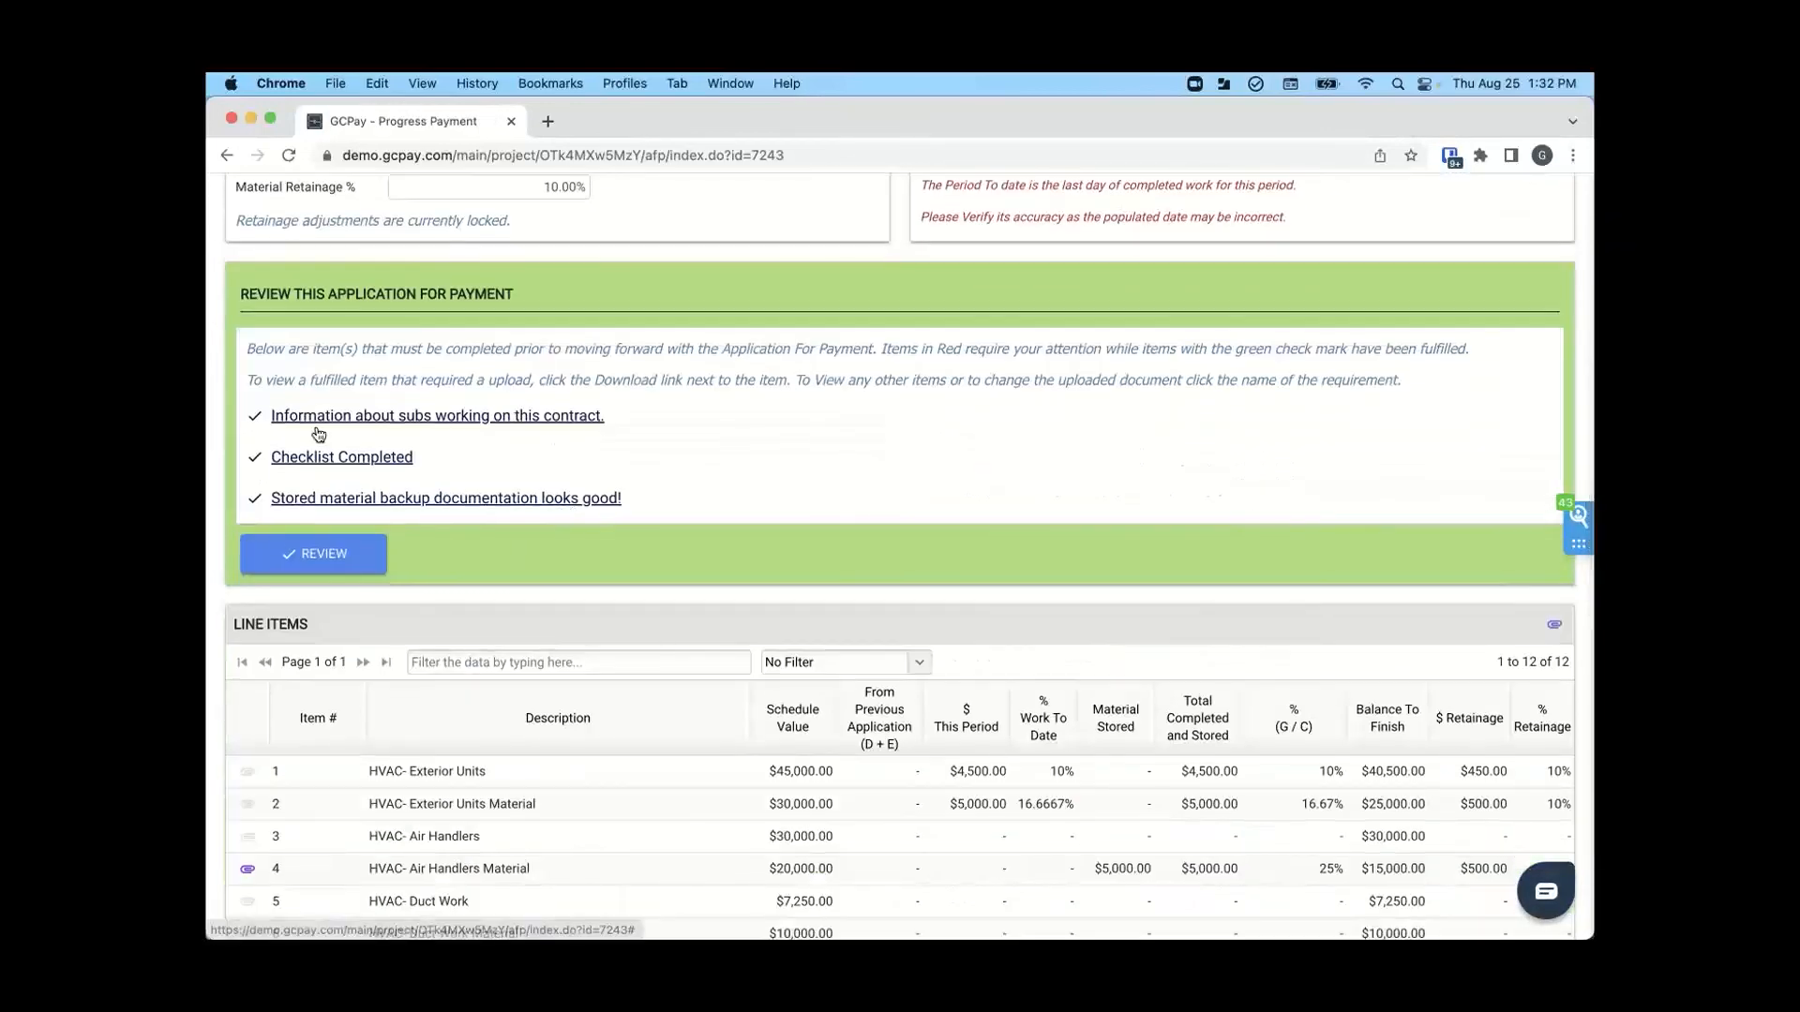
scroll(454, 509, down, 5)
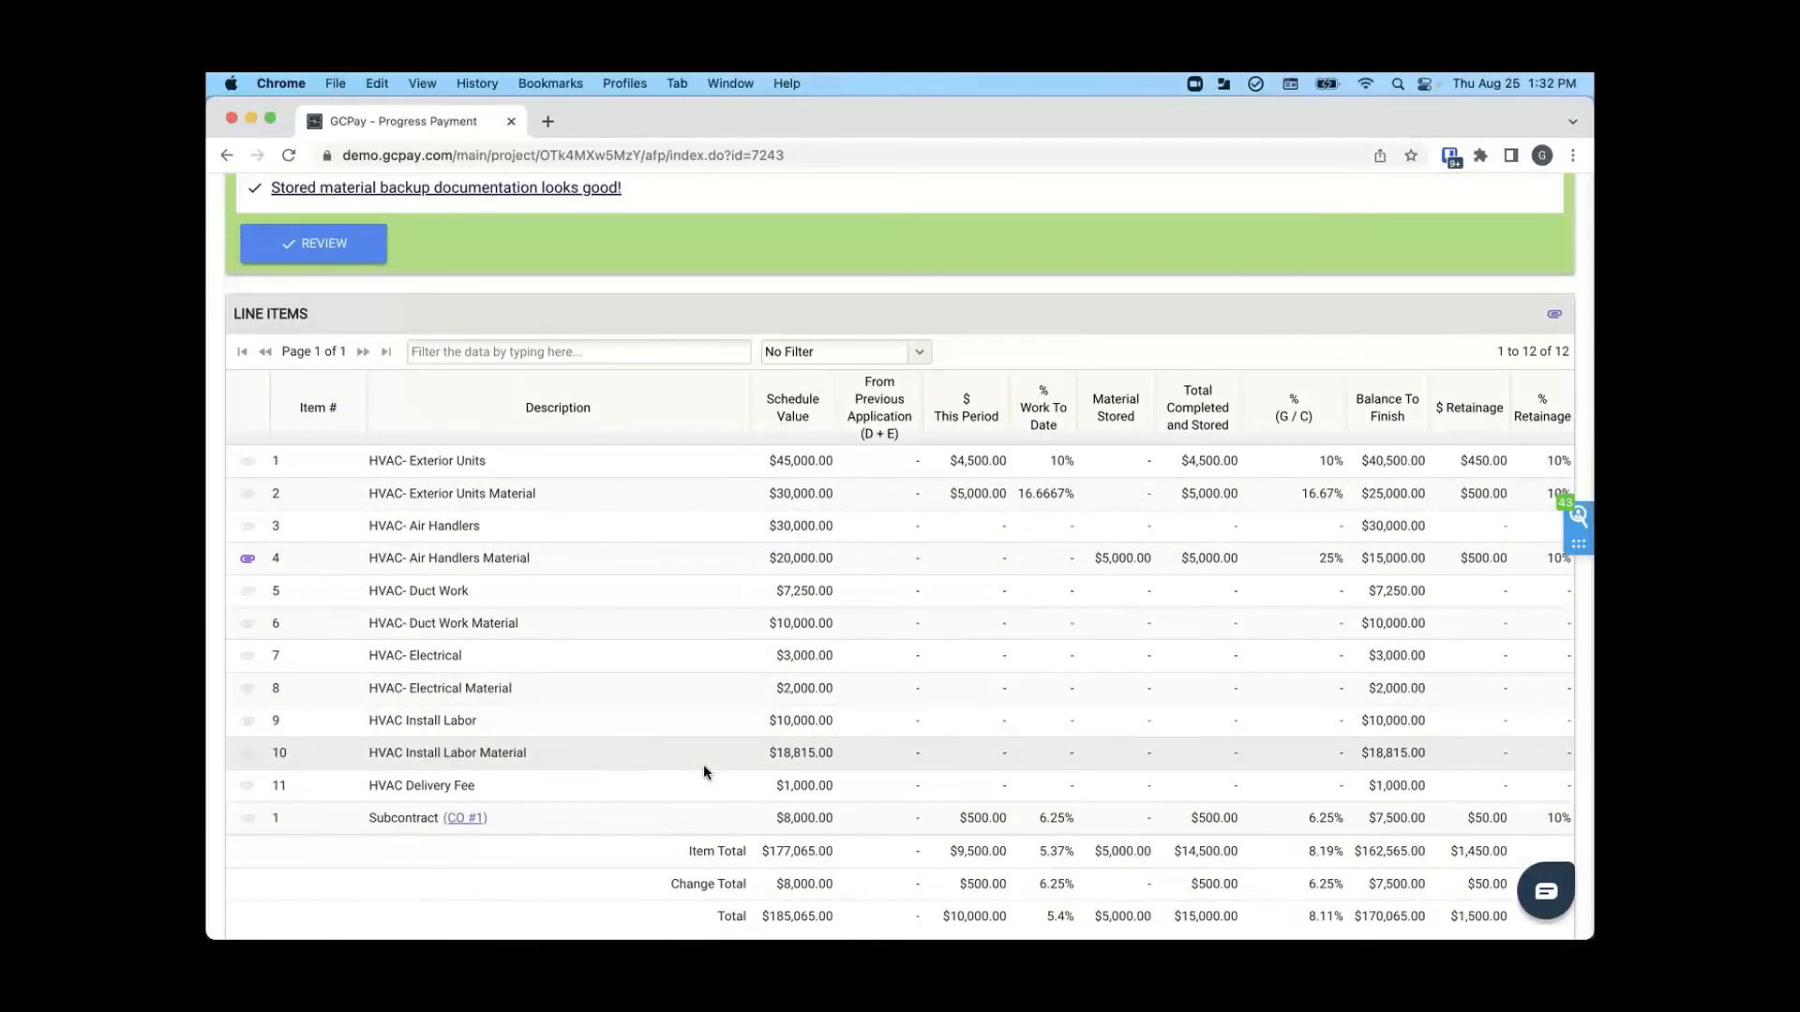
click(920, 352)
click(833, 410)
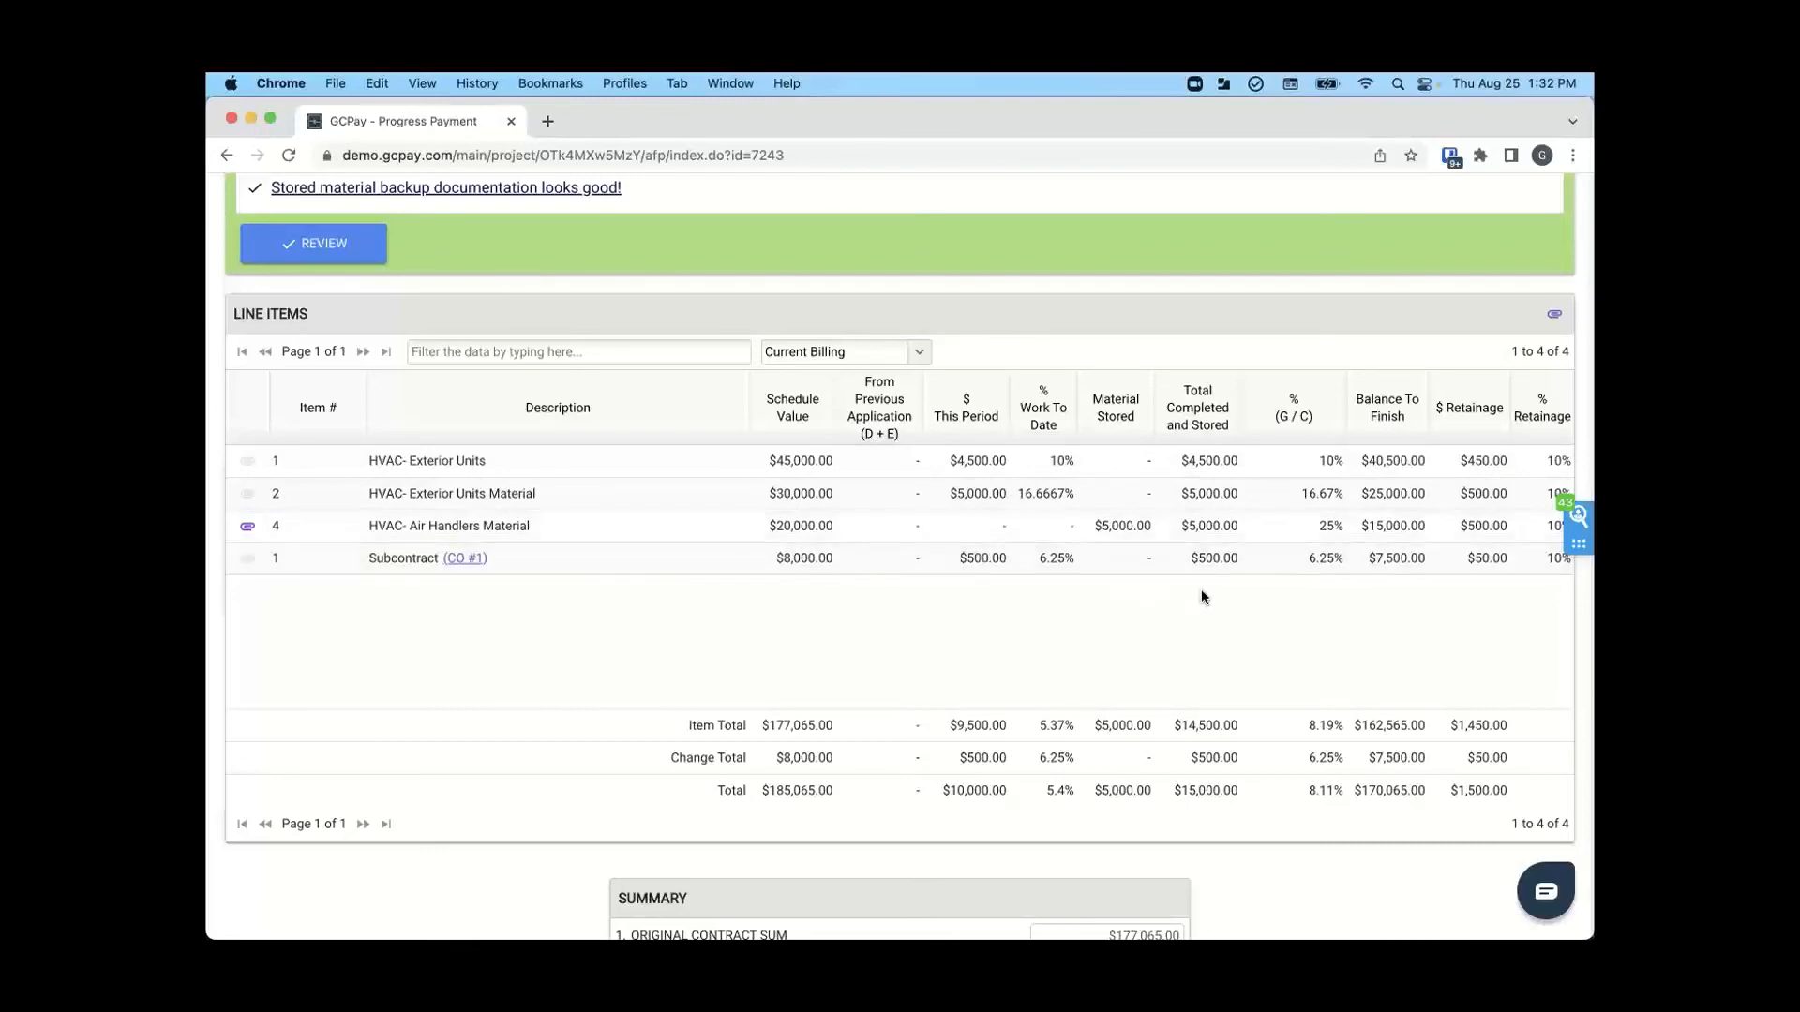
scroll(1014, 657, up, 2)
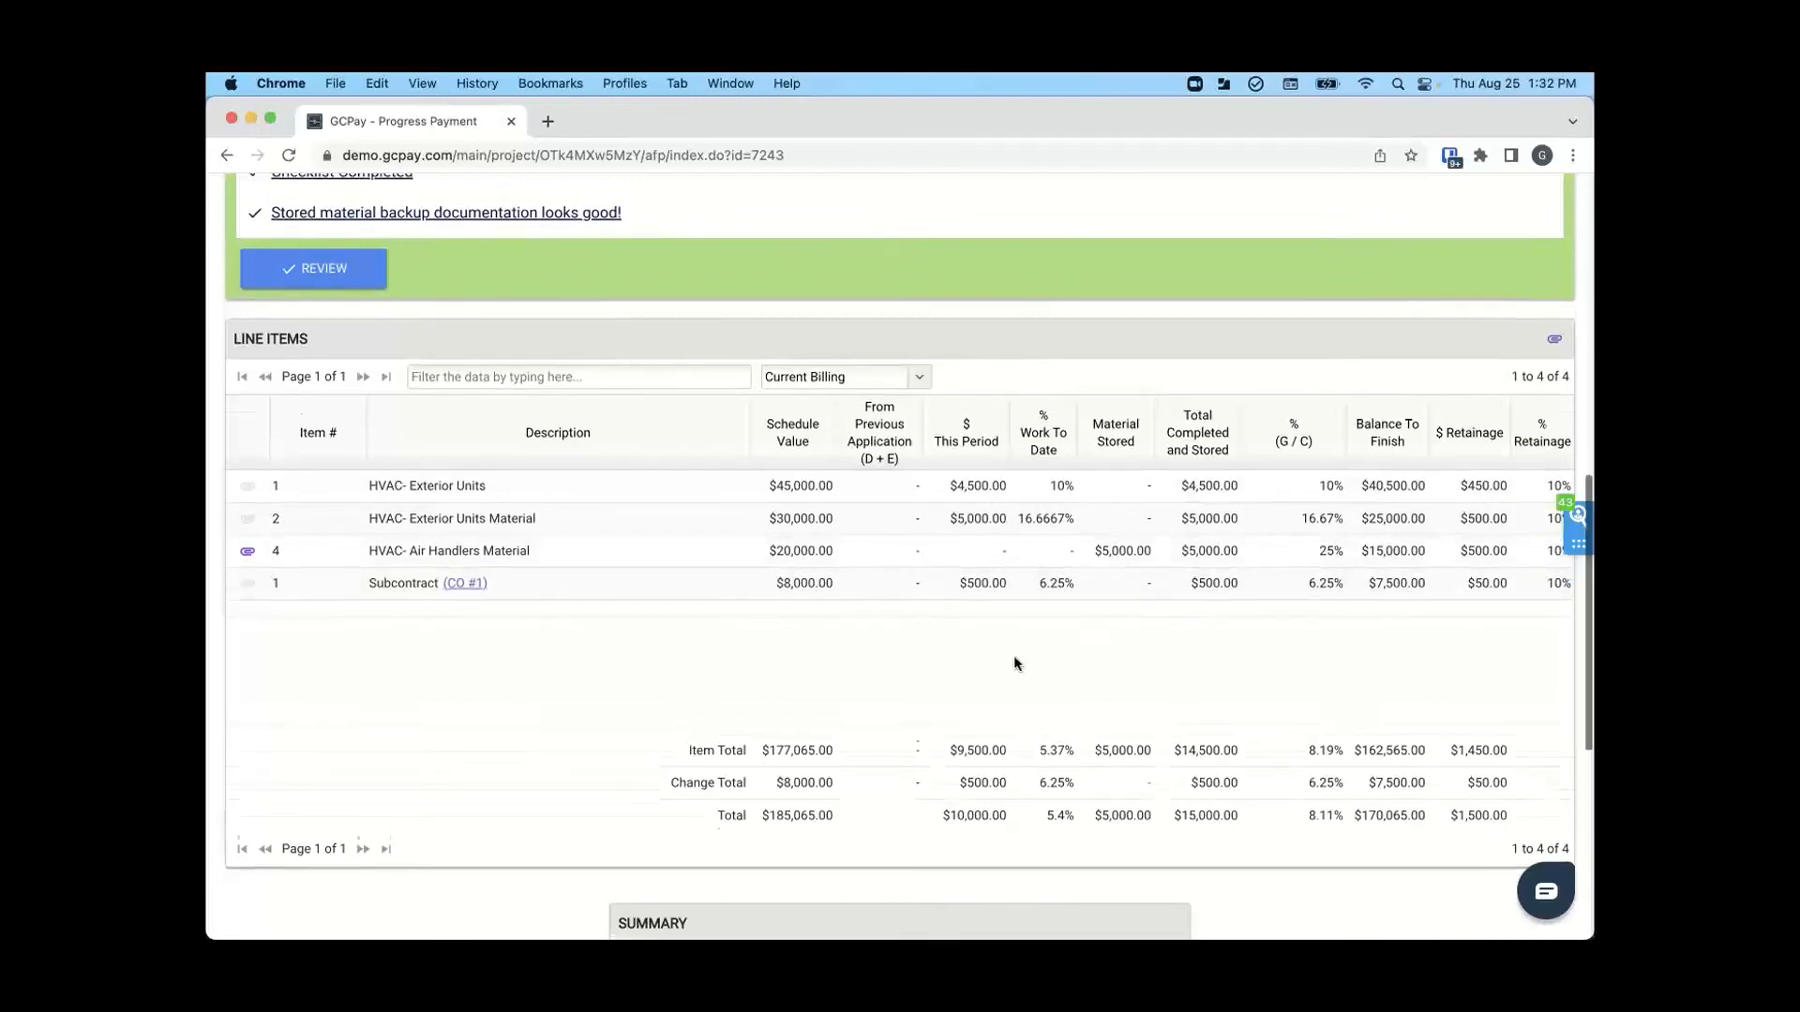
scroll(1015, 658, down, 4)
scroll(1015, 658, up, 3)
scroll(1014, 664, up, 1)
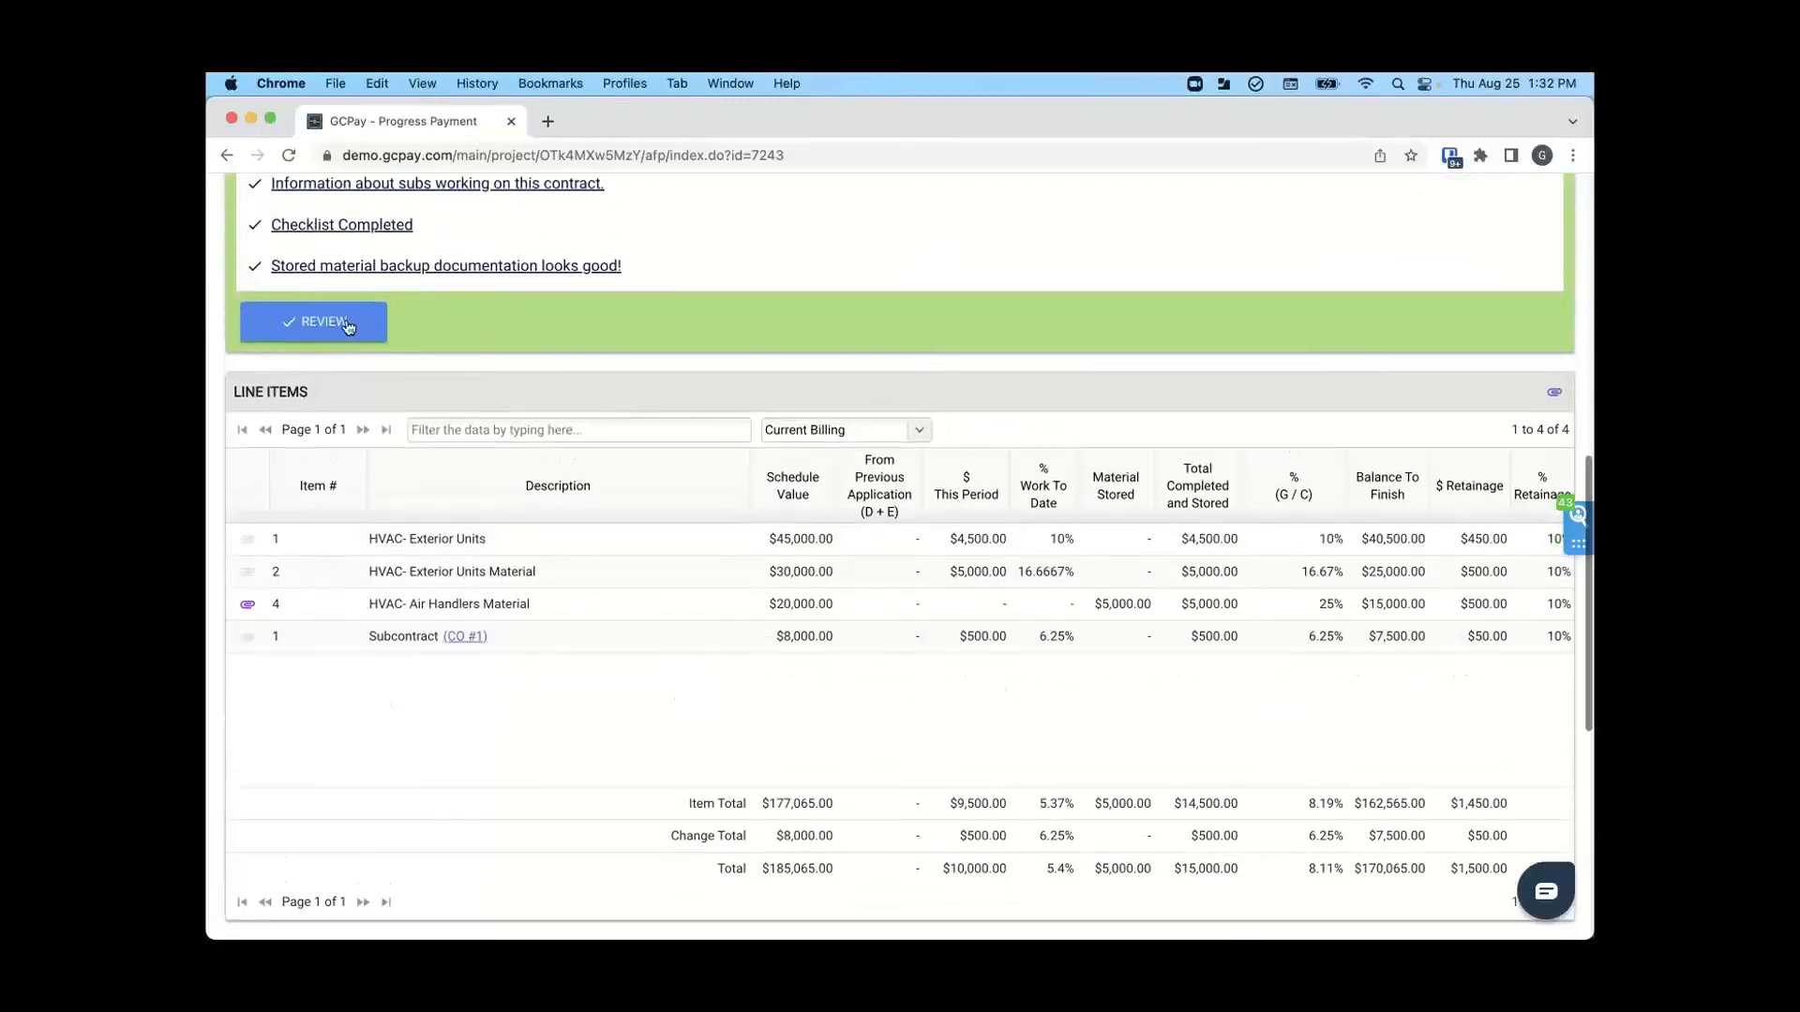
- Approve the application for payment without comments, then check its status in the project overview
click(347, 324)
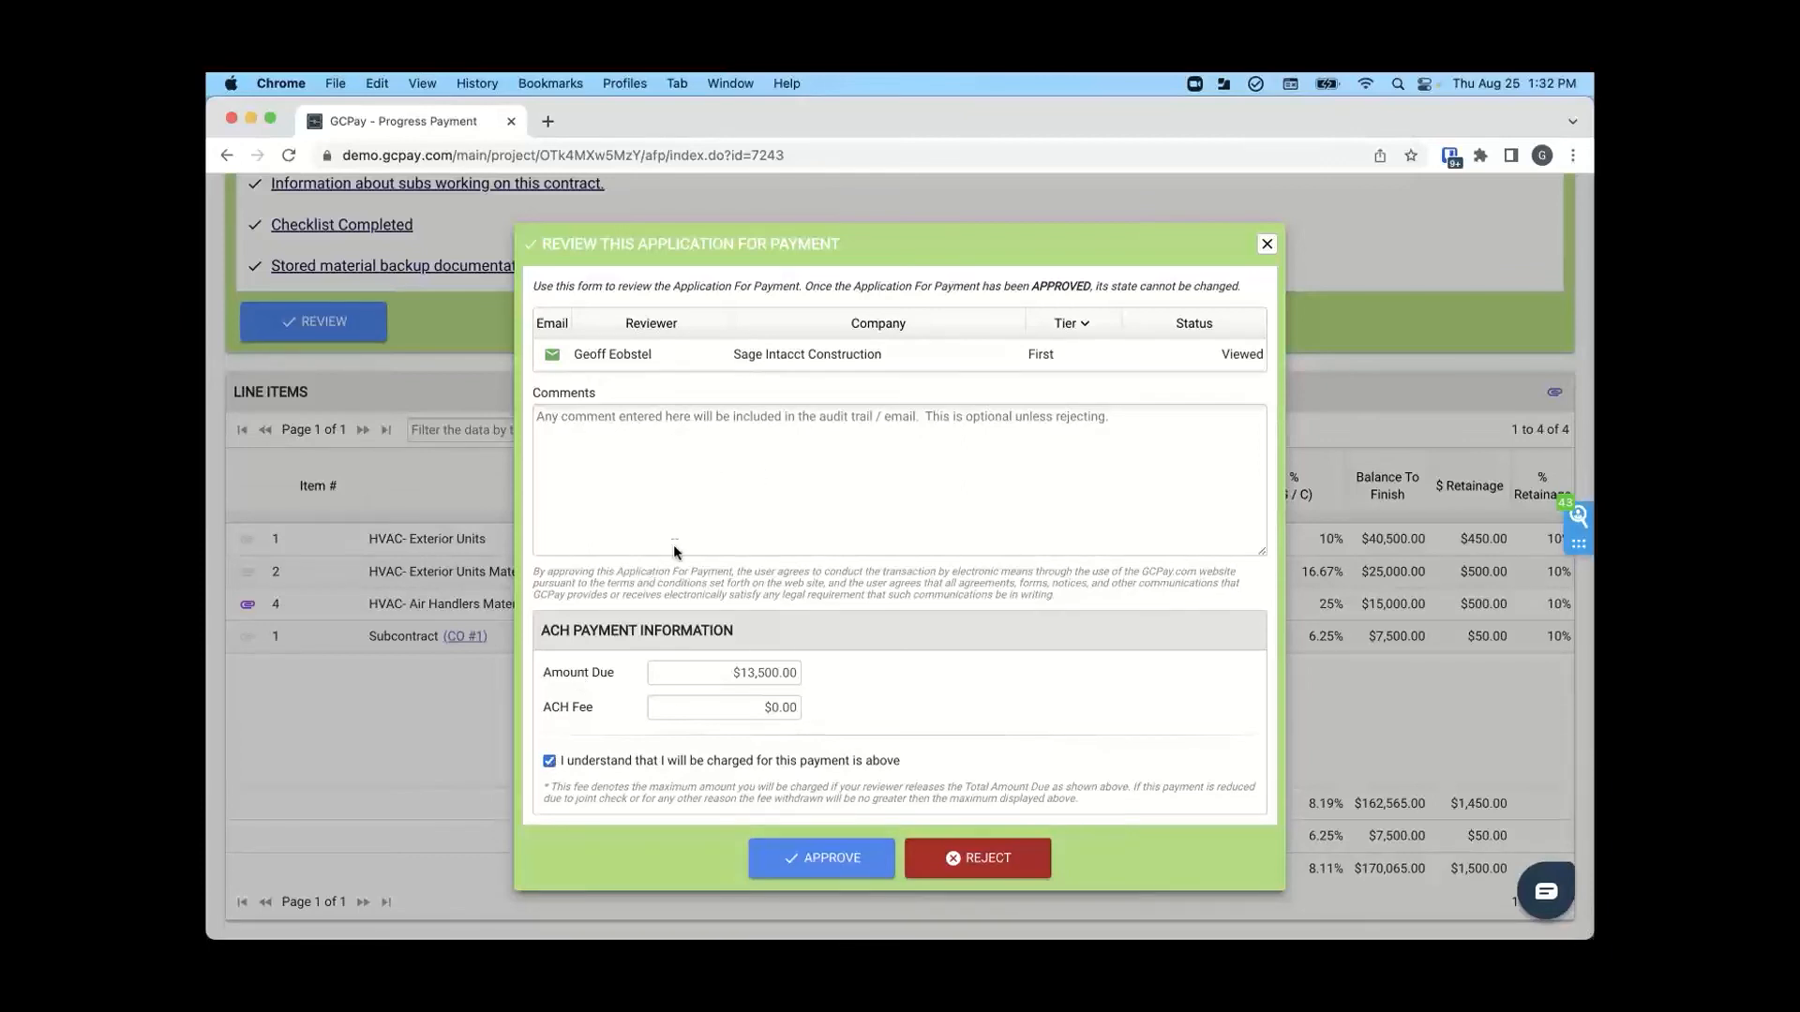
click(824, 862)
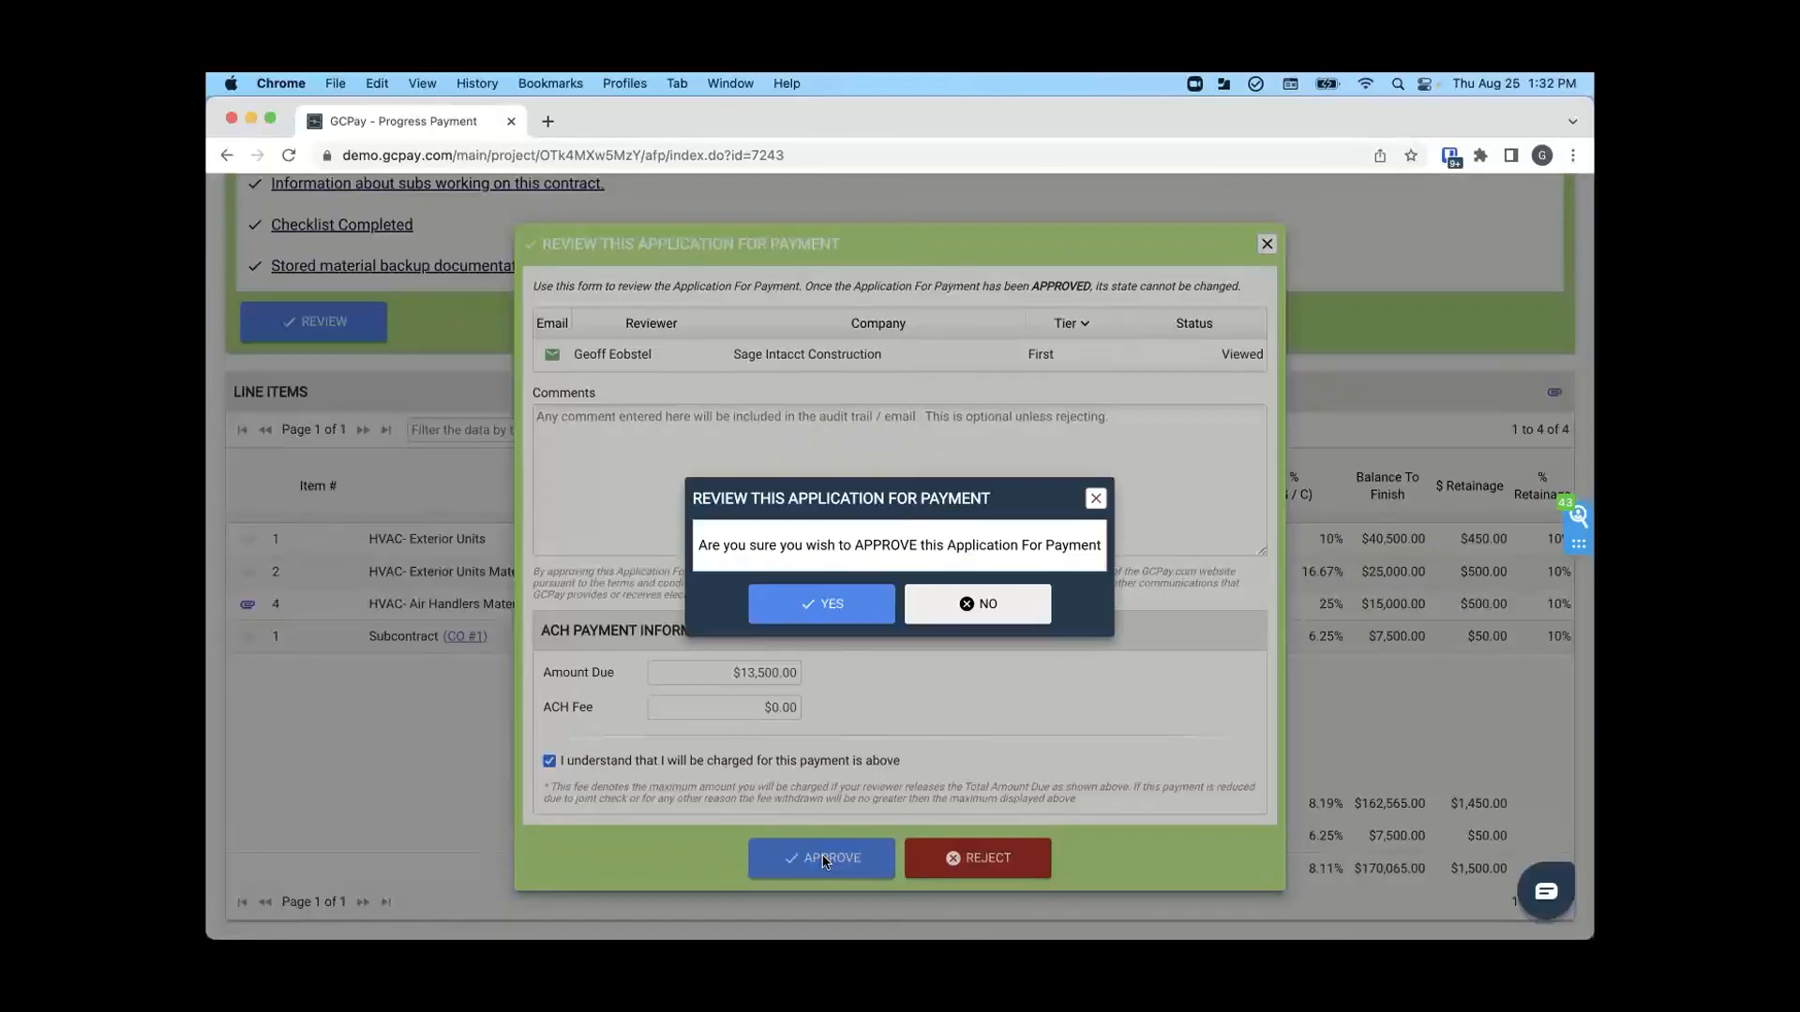
click(848, 621)
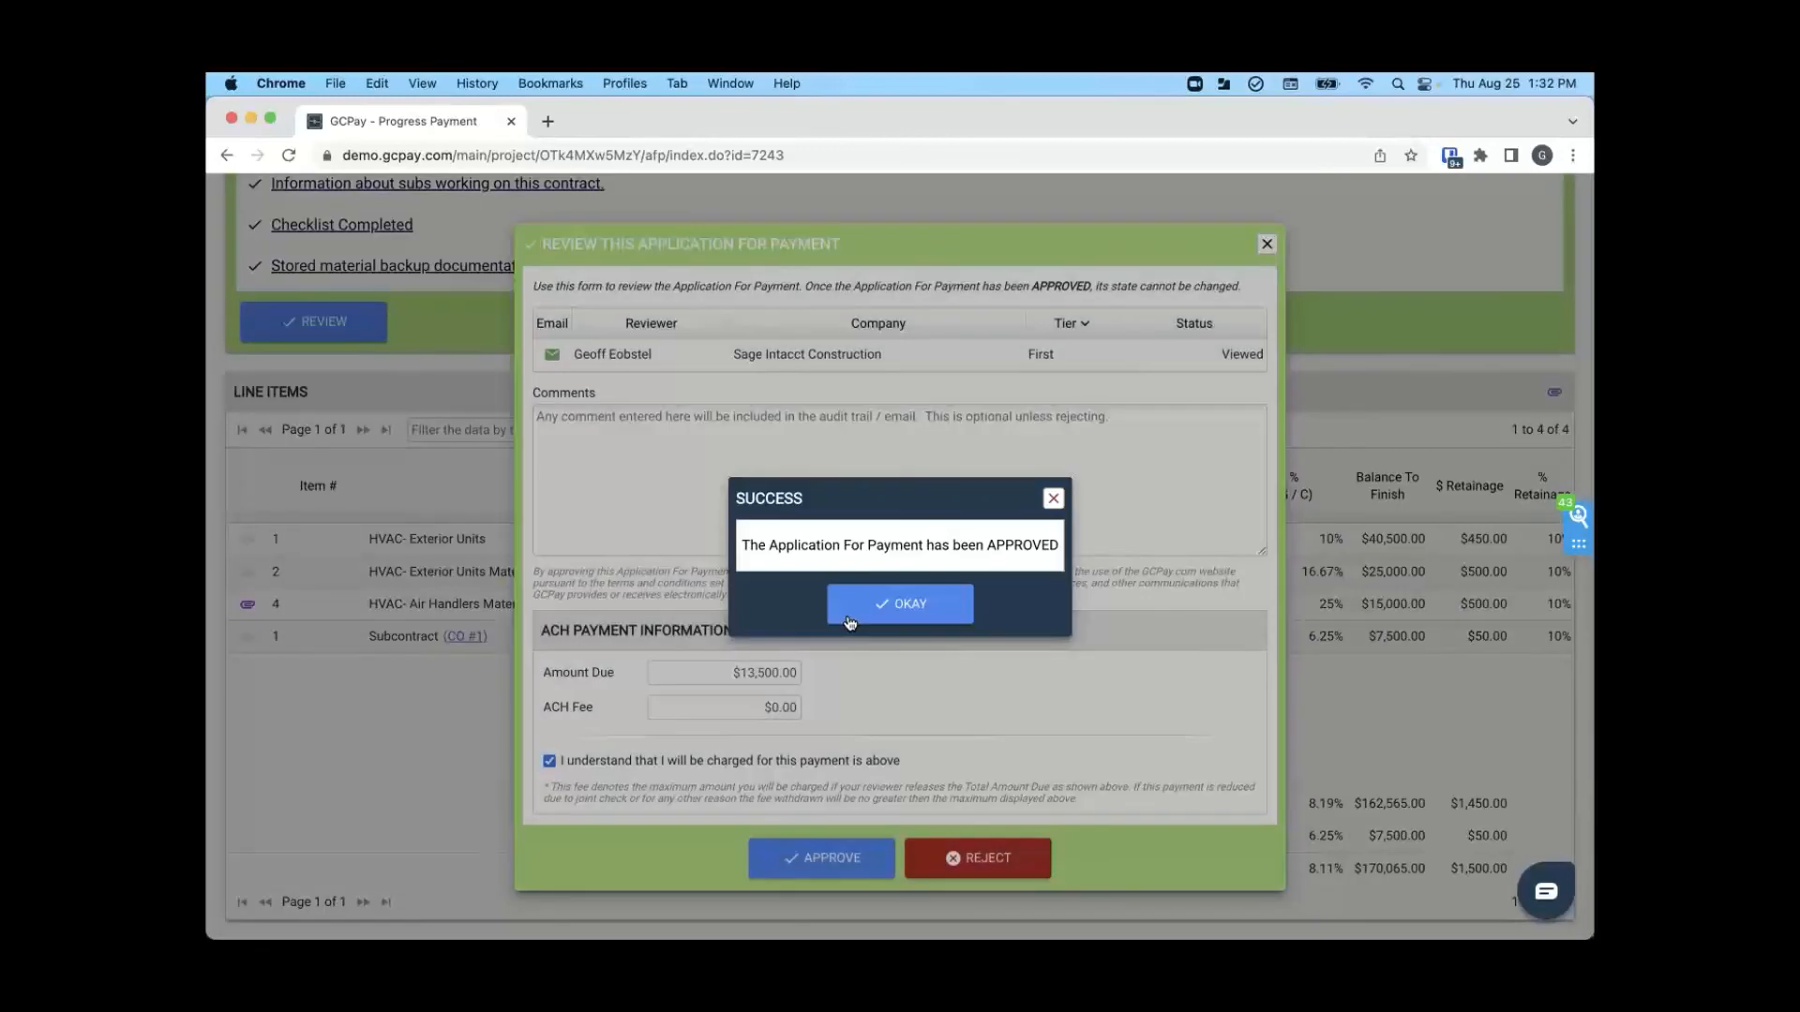
click(898, 619)
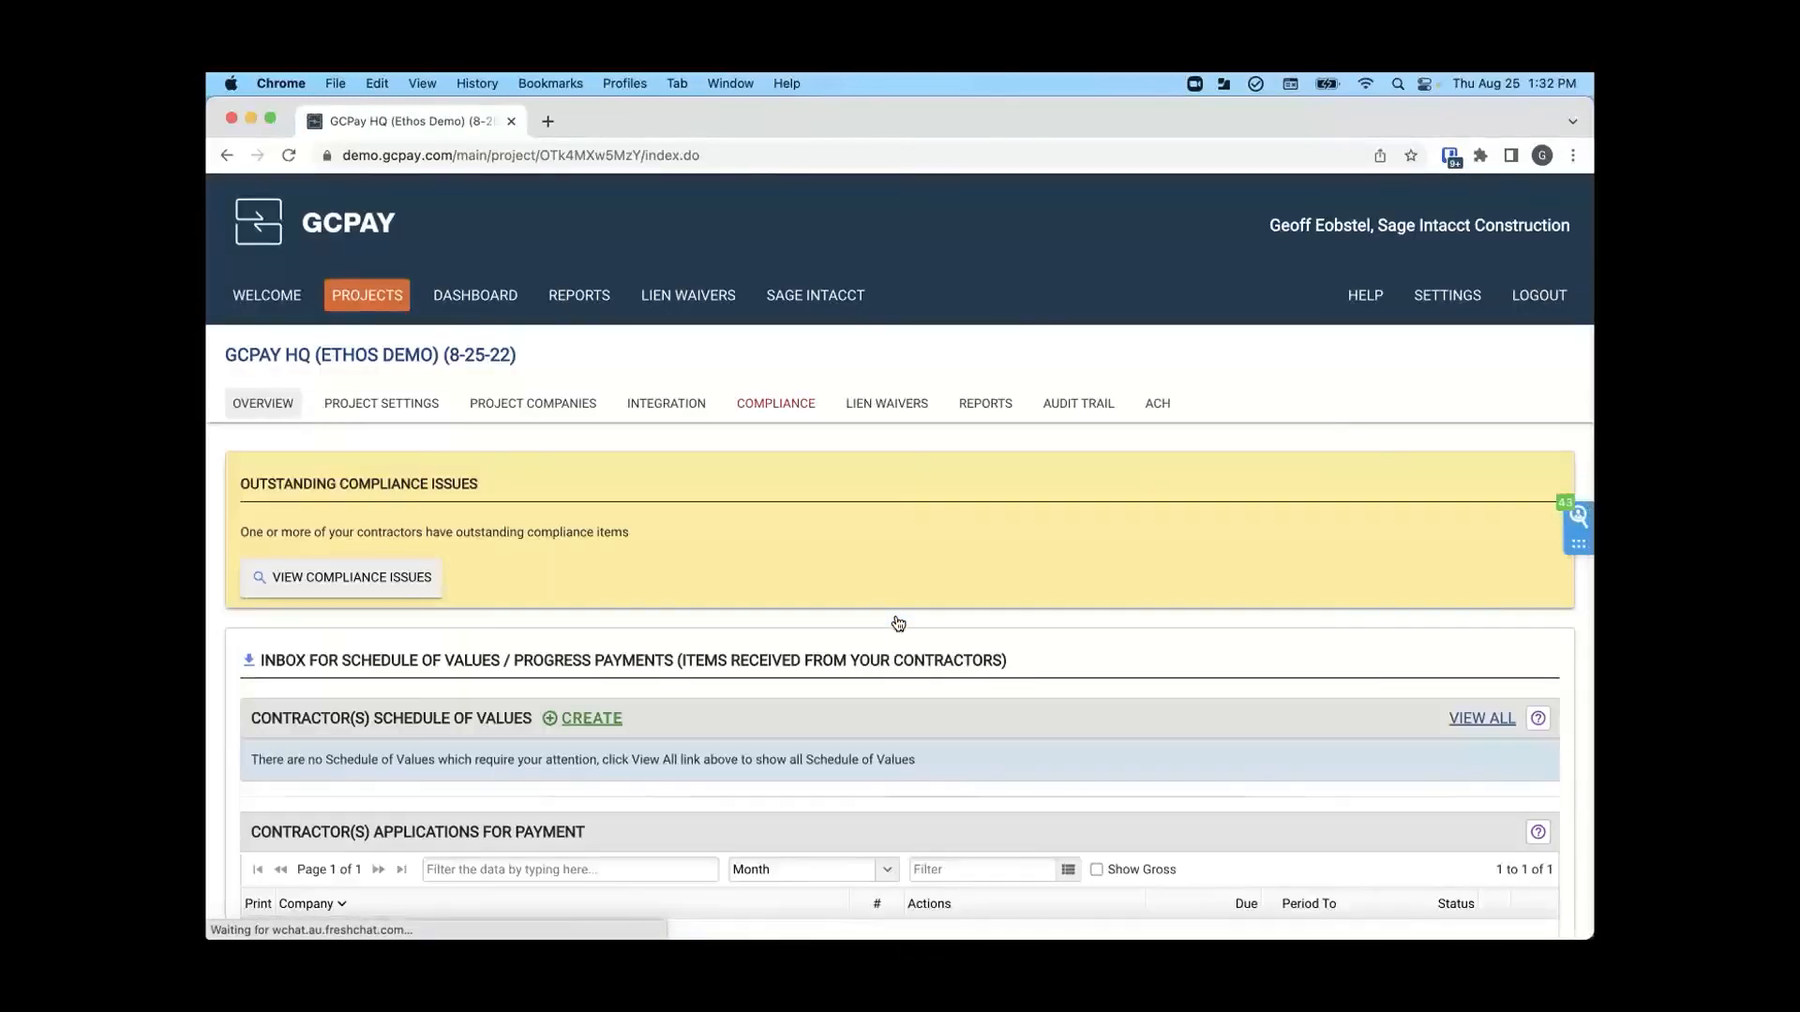
scroll(1219, 638, down, 5)
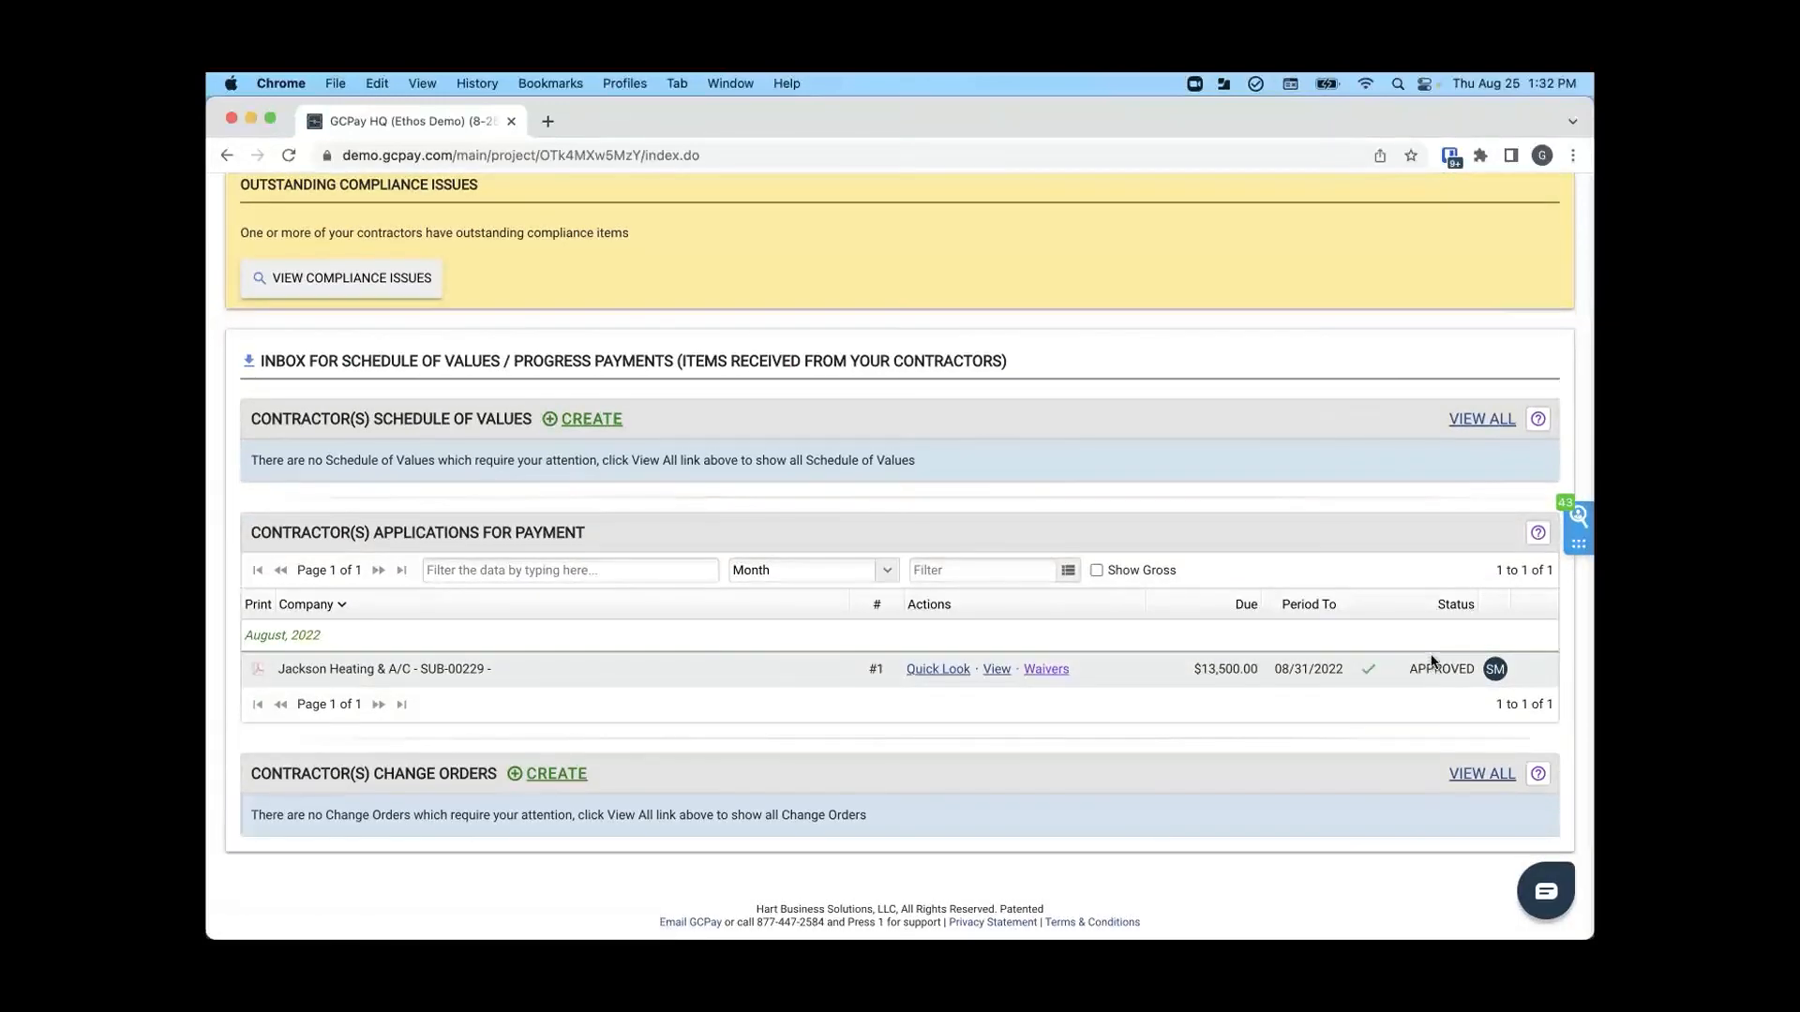
scroll(1432, 662, up, 5)
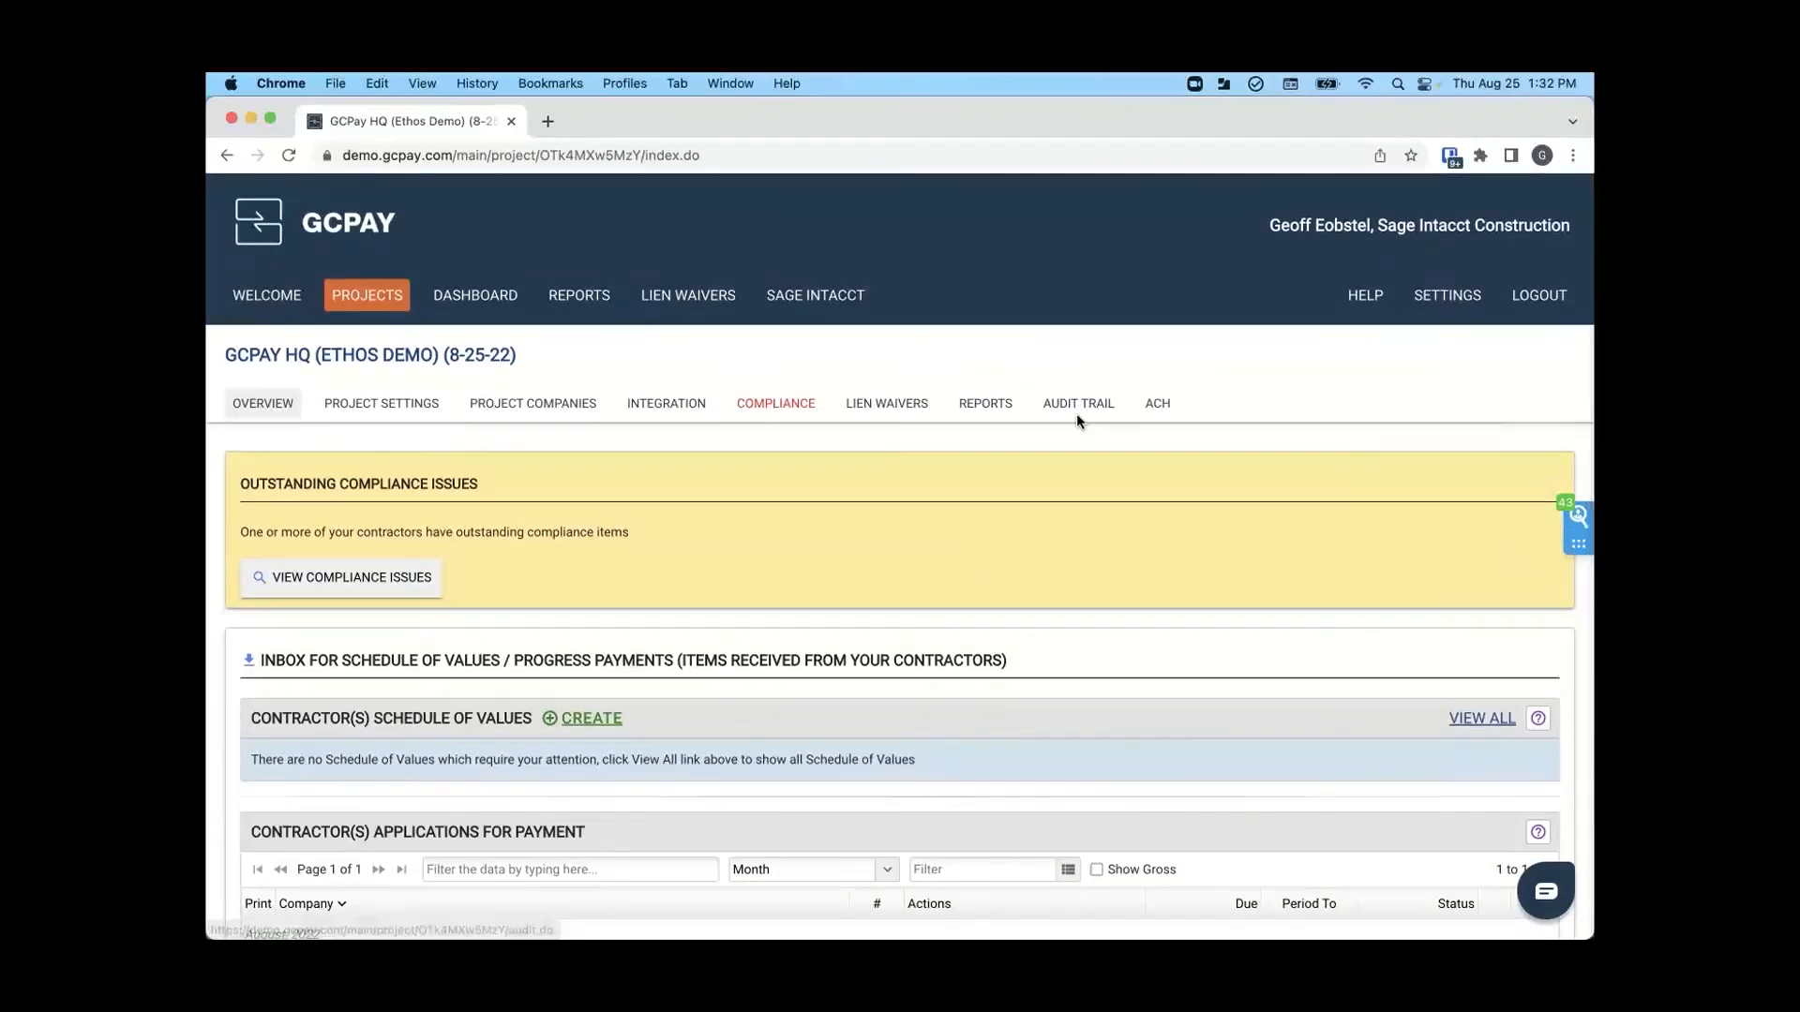
- View the exportable Sage Intacct applications with the GCPay HQ (Ethos Demo) entry selected, and return to the project overview without exporting
click(831, 302)
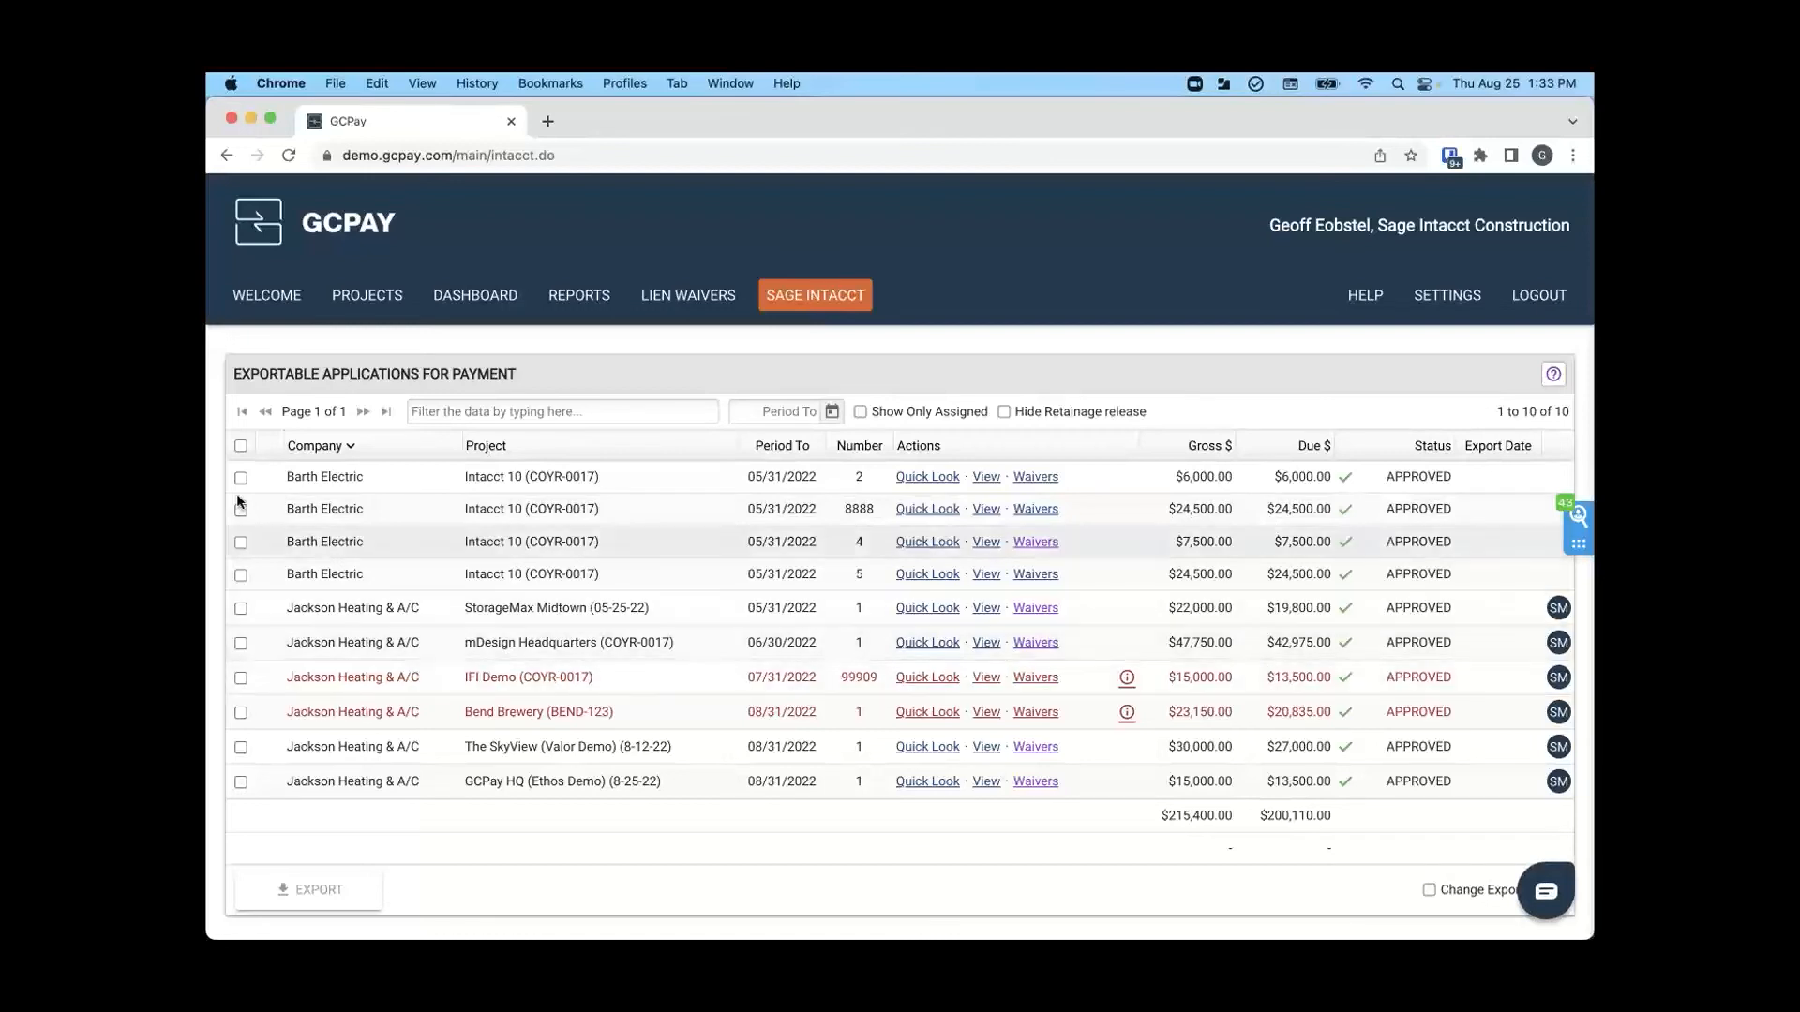
click(241, 782)
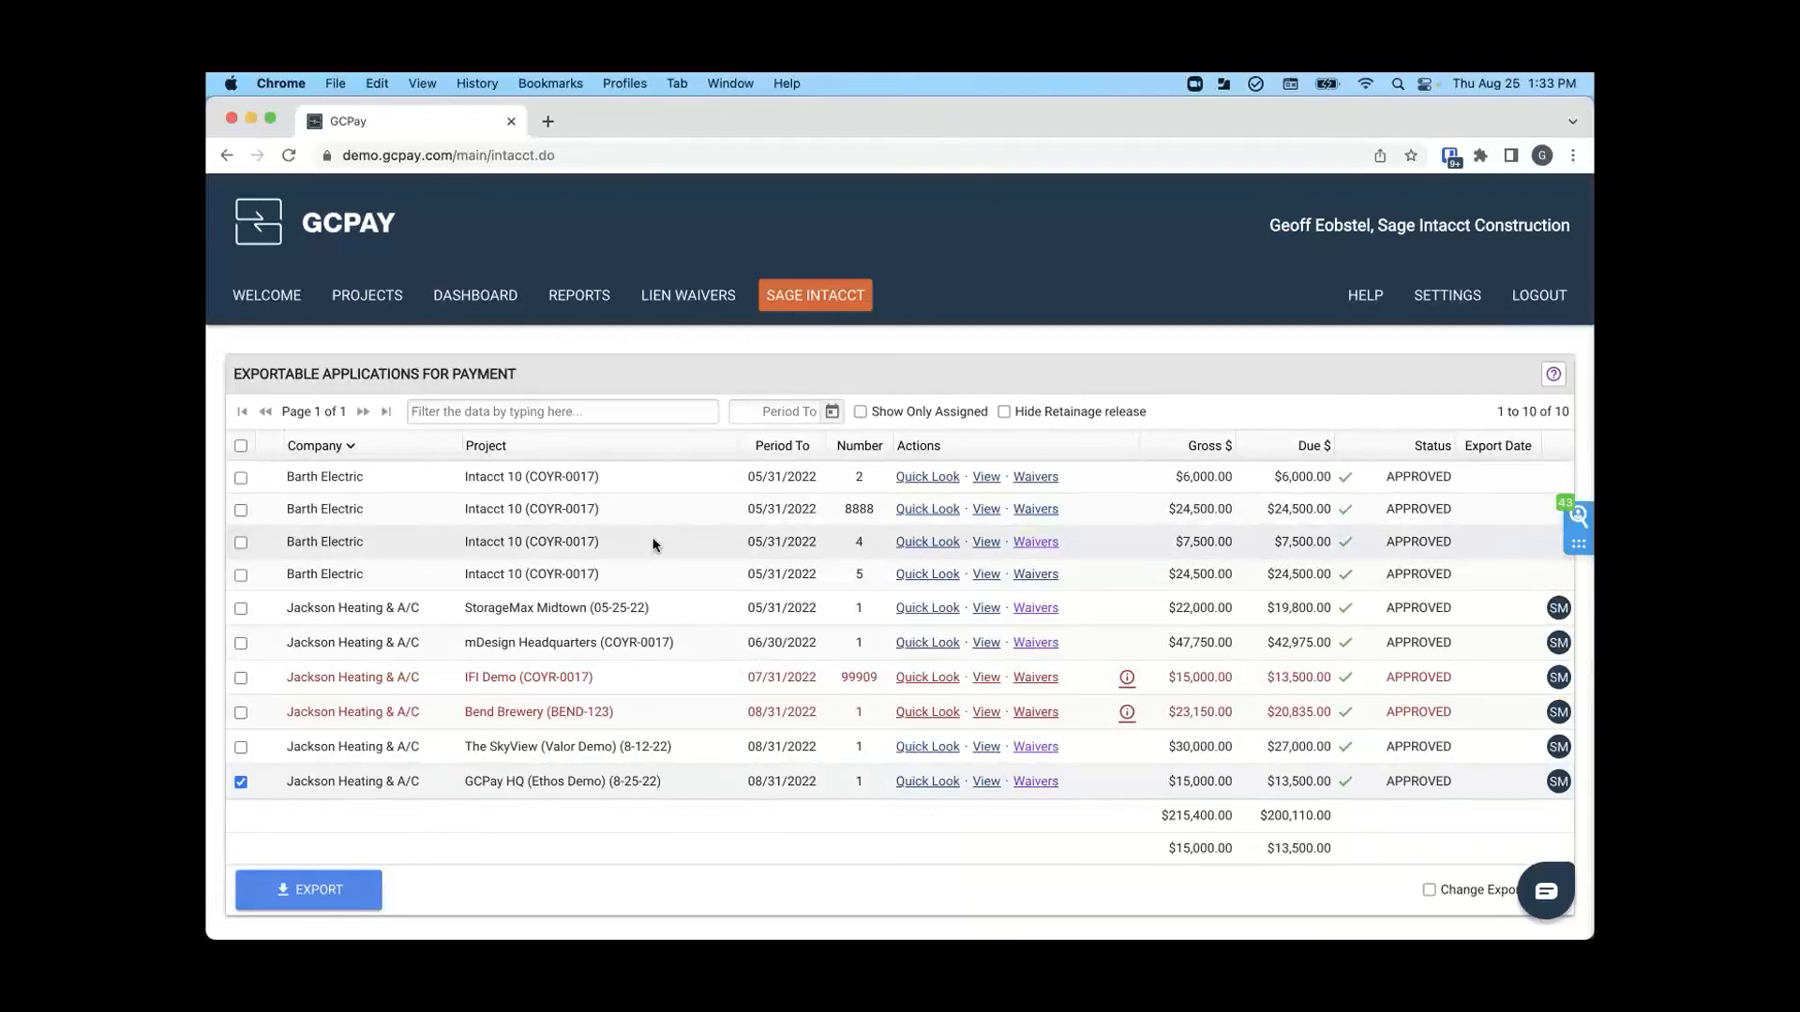
scroll(653, 544, left, 5)
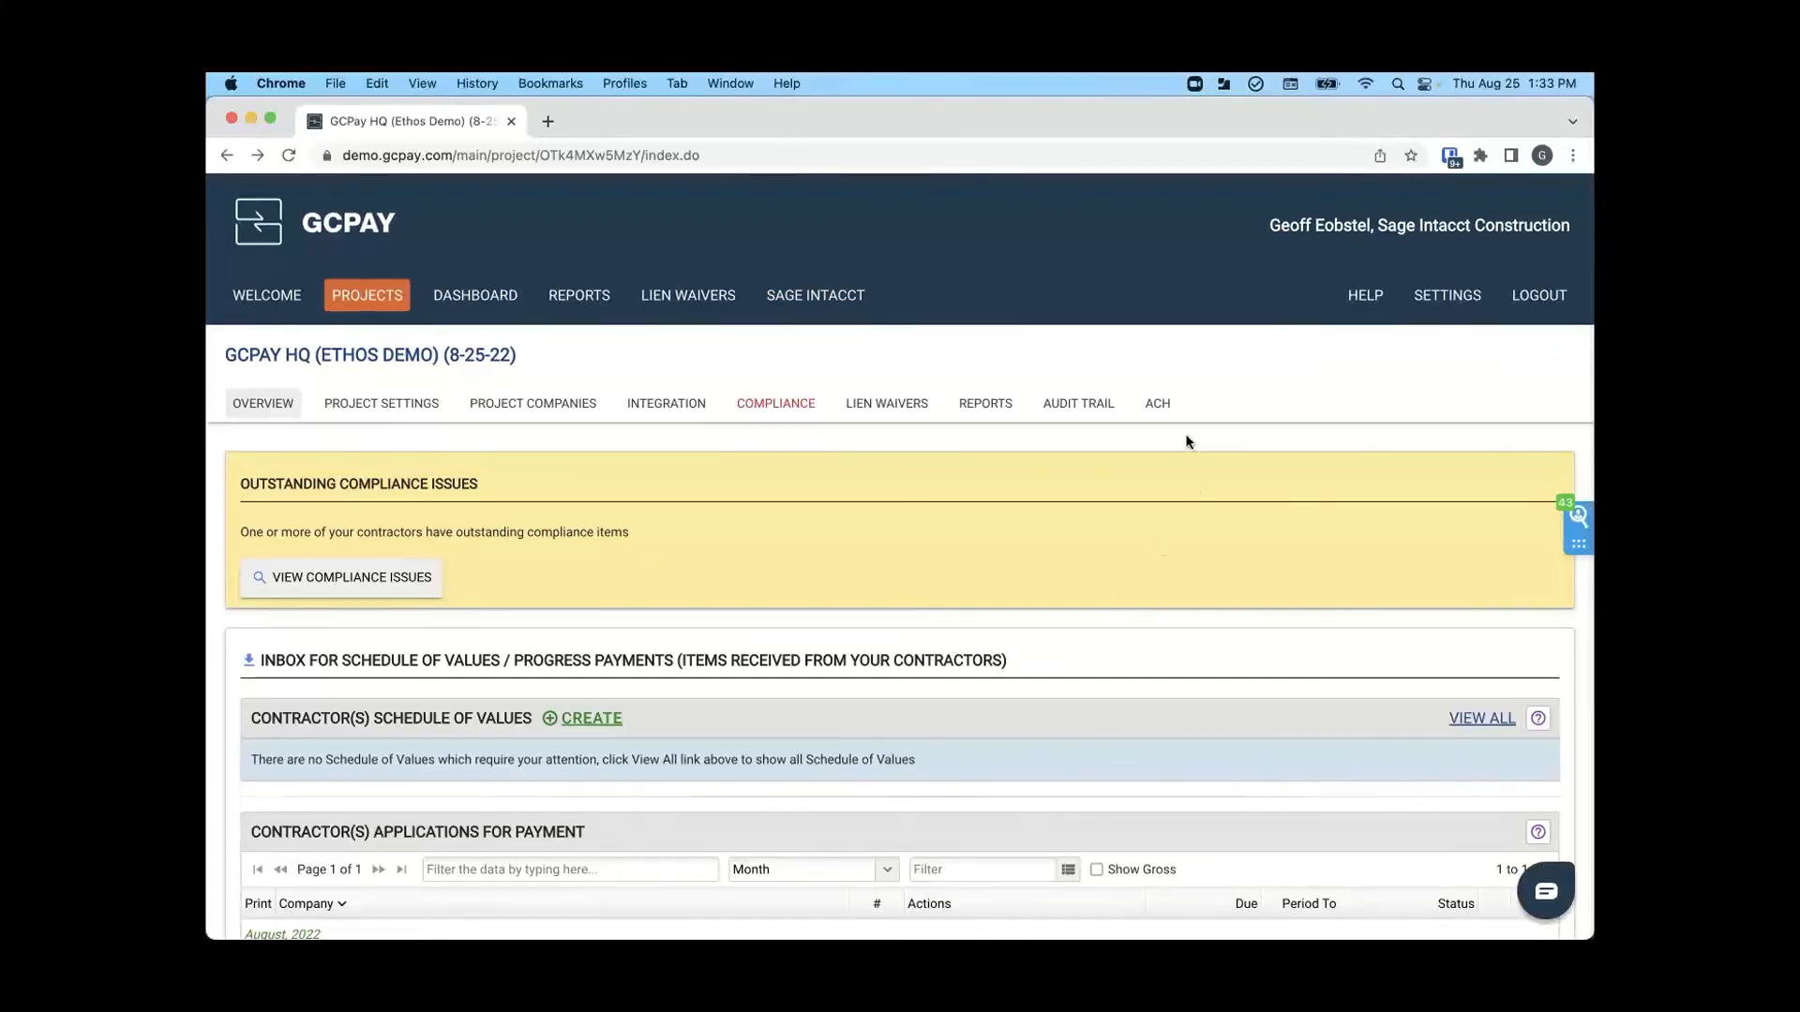
- Create an ACH payable batch from the BB&T account for Jackson Heating & A/C's approved 08/31/2022 application for payment
click(1161, 408)
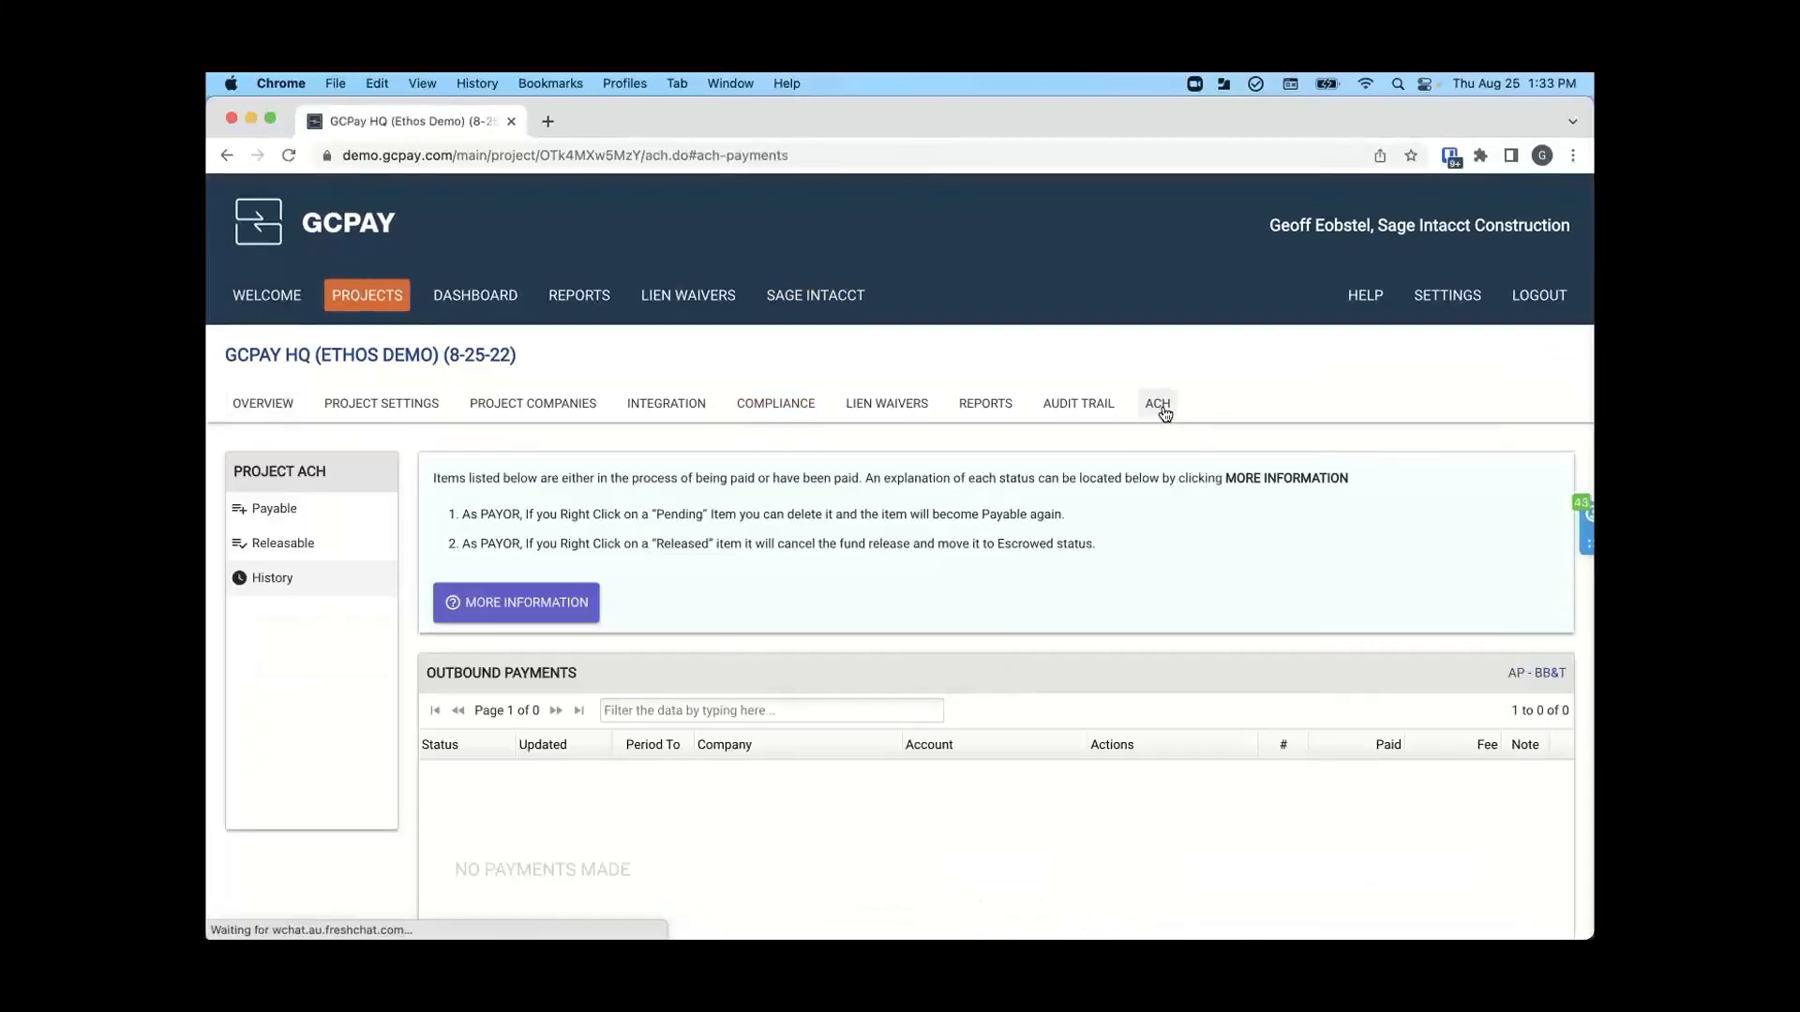
click(290, 518)
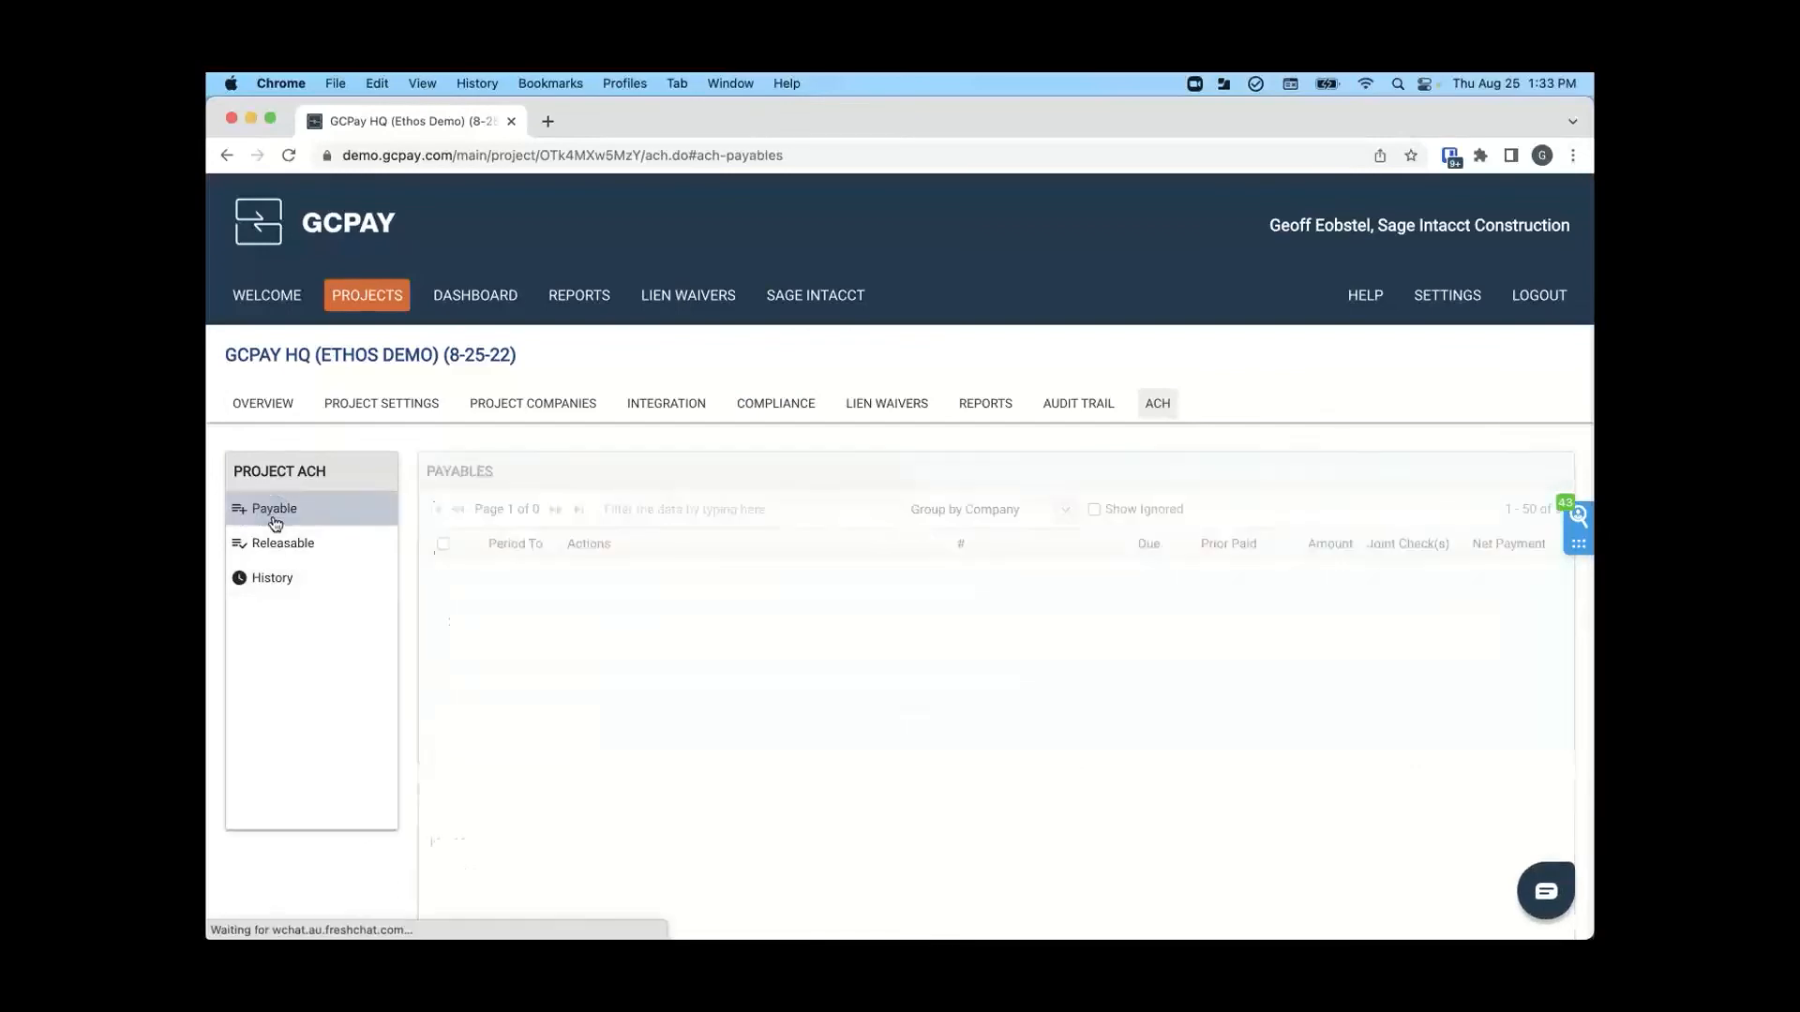
scroll(290, 520, down, 3)
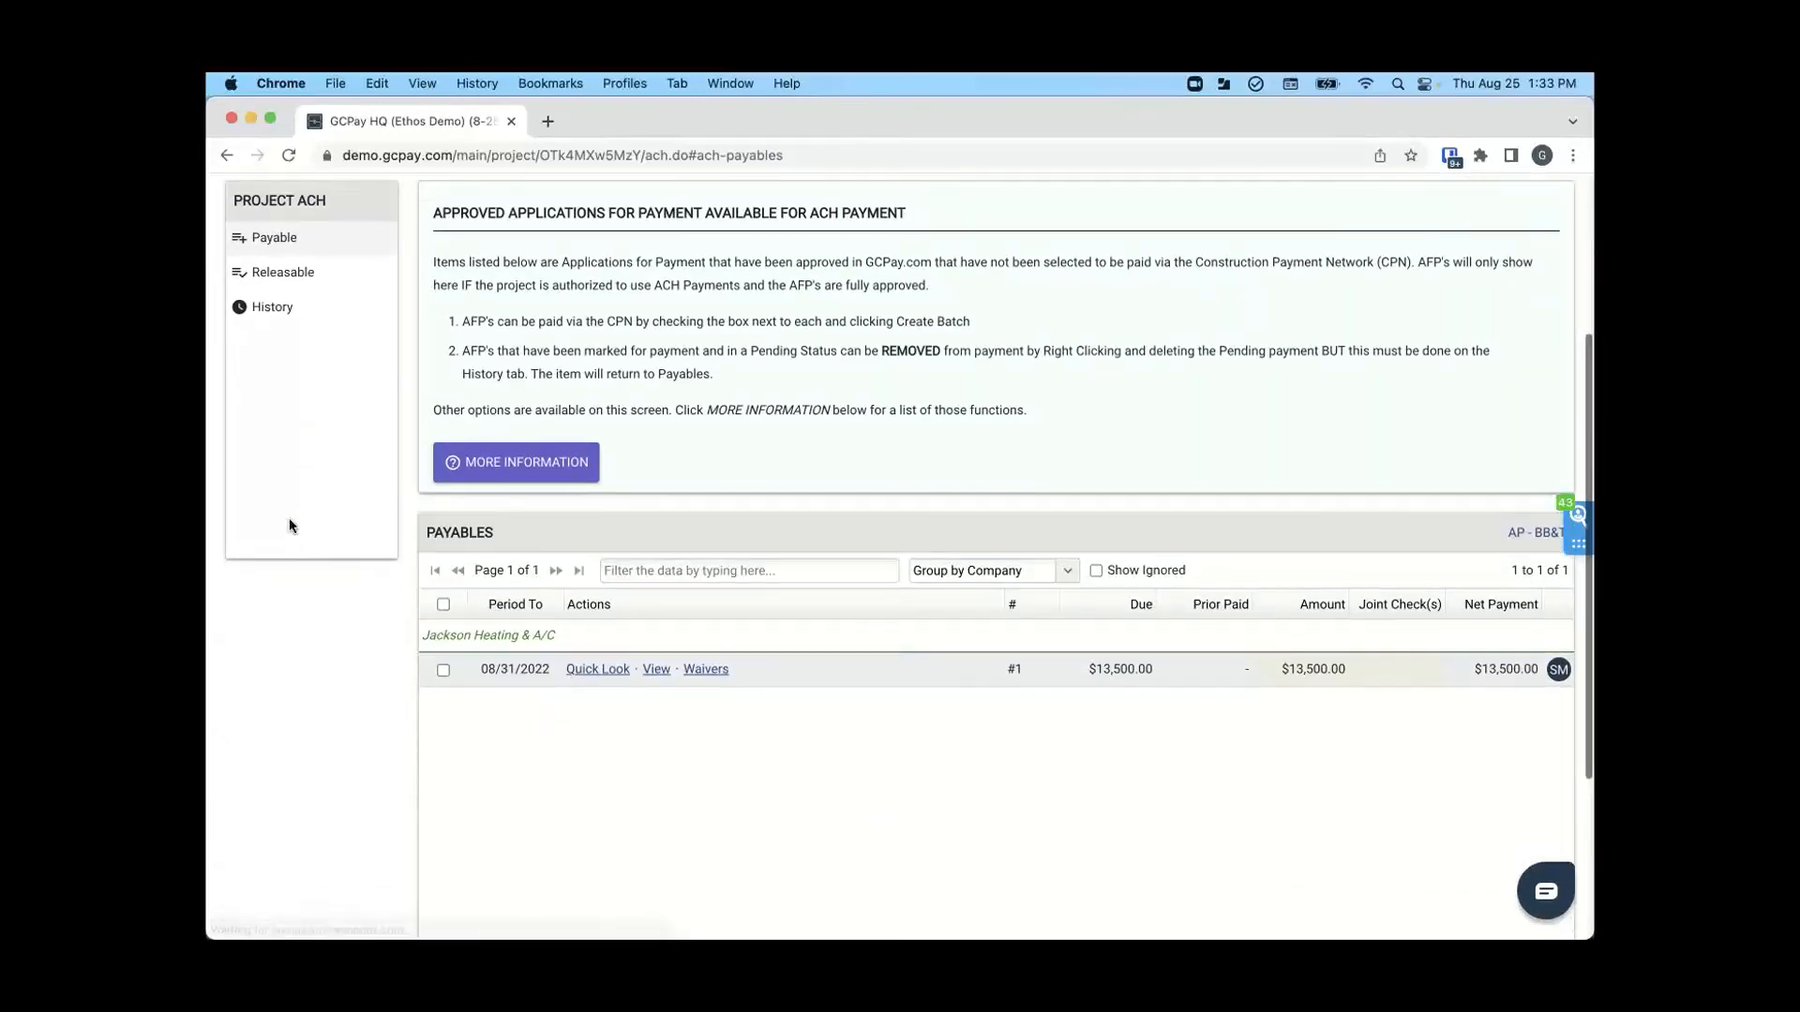
click(443, 667)
scroll(442, 671, down, 3)
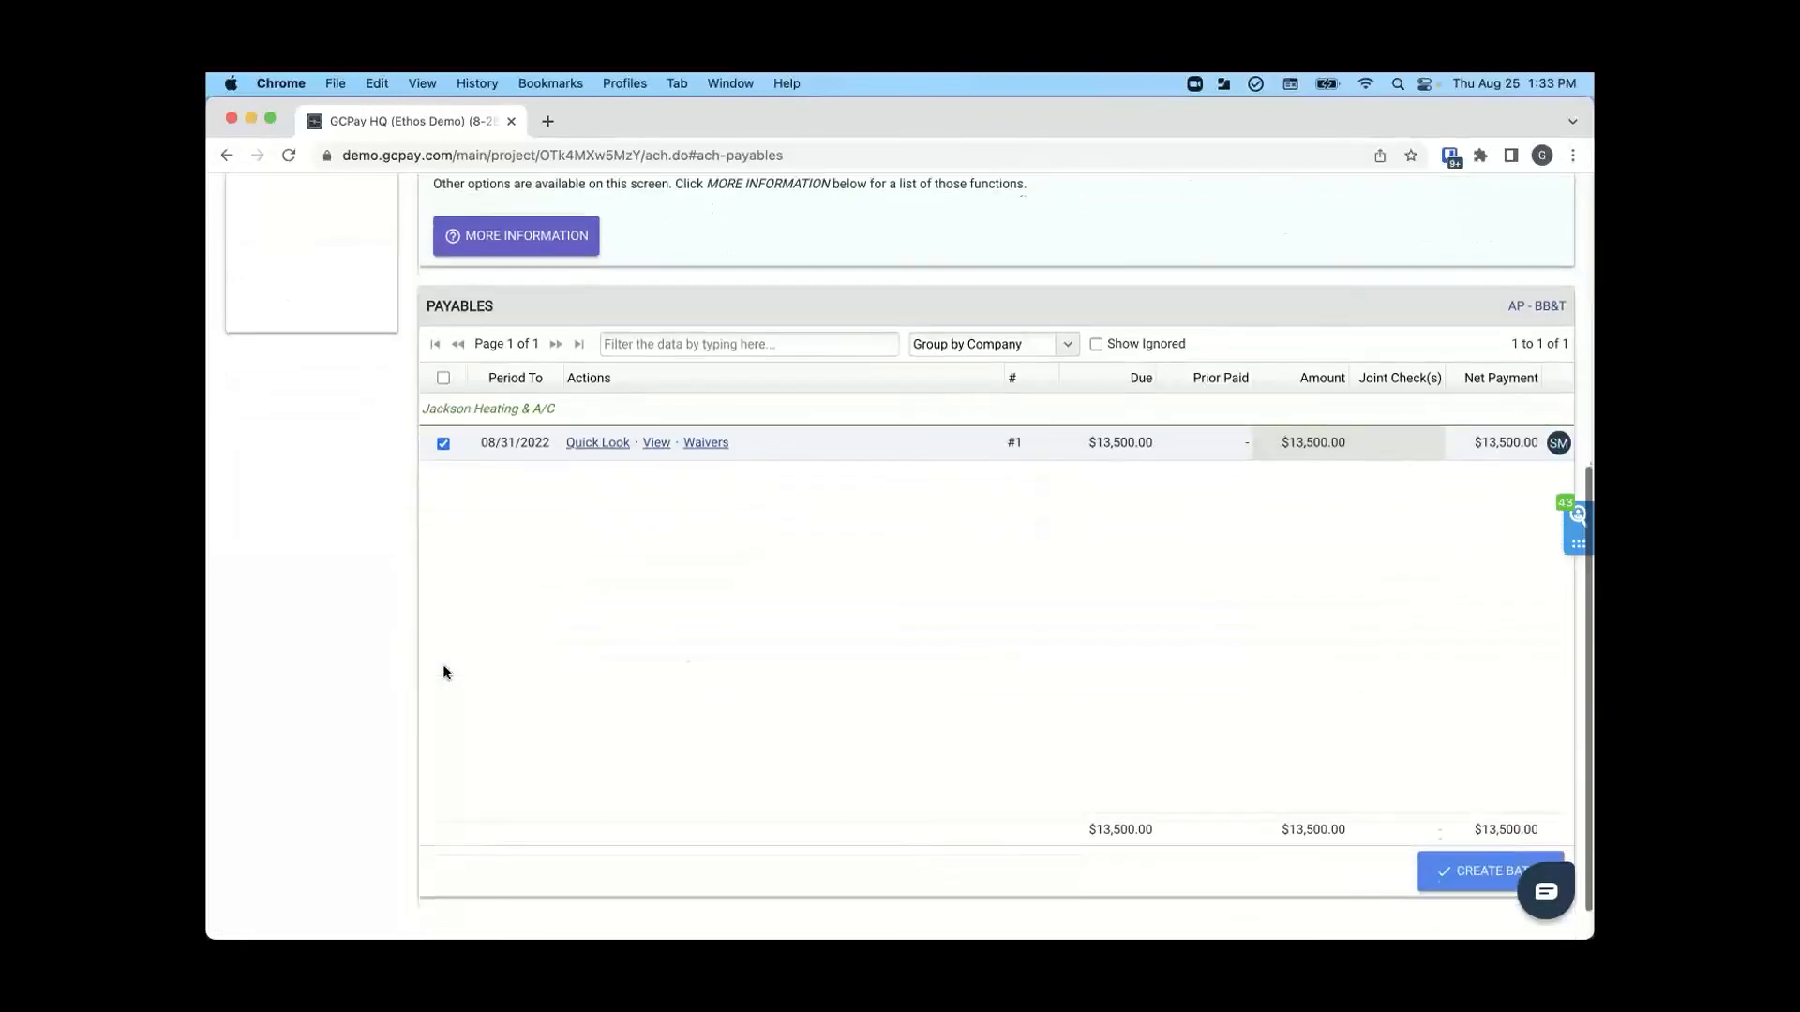
click(1463, 869)
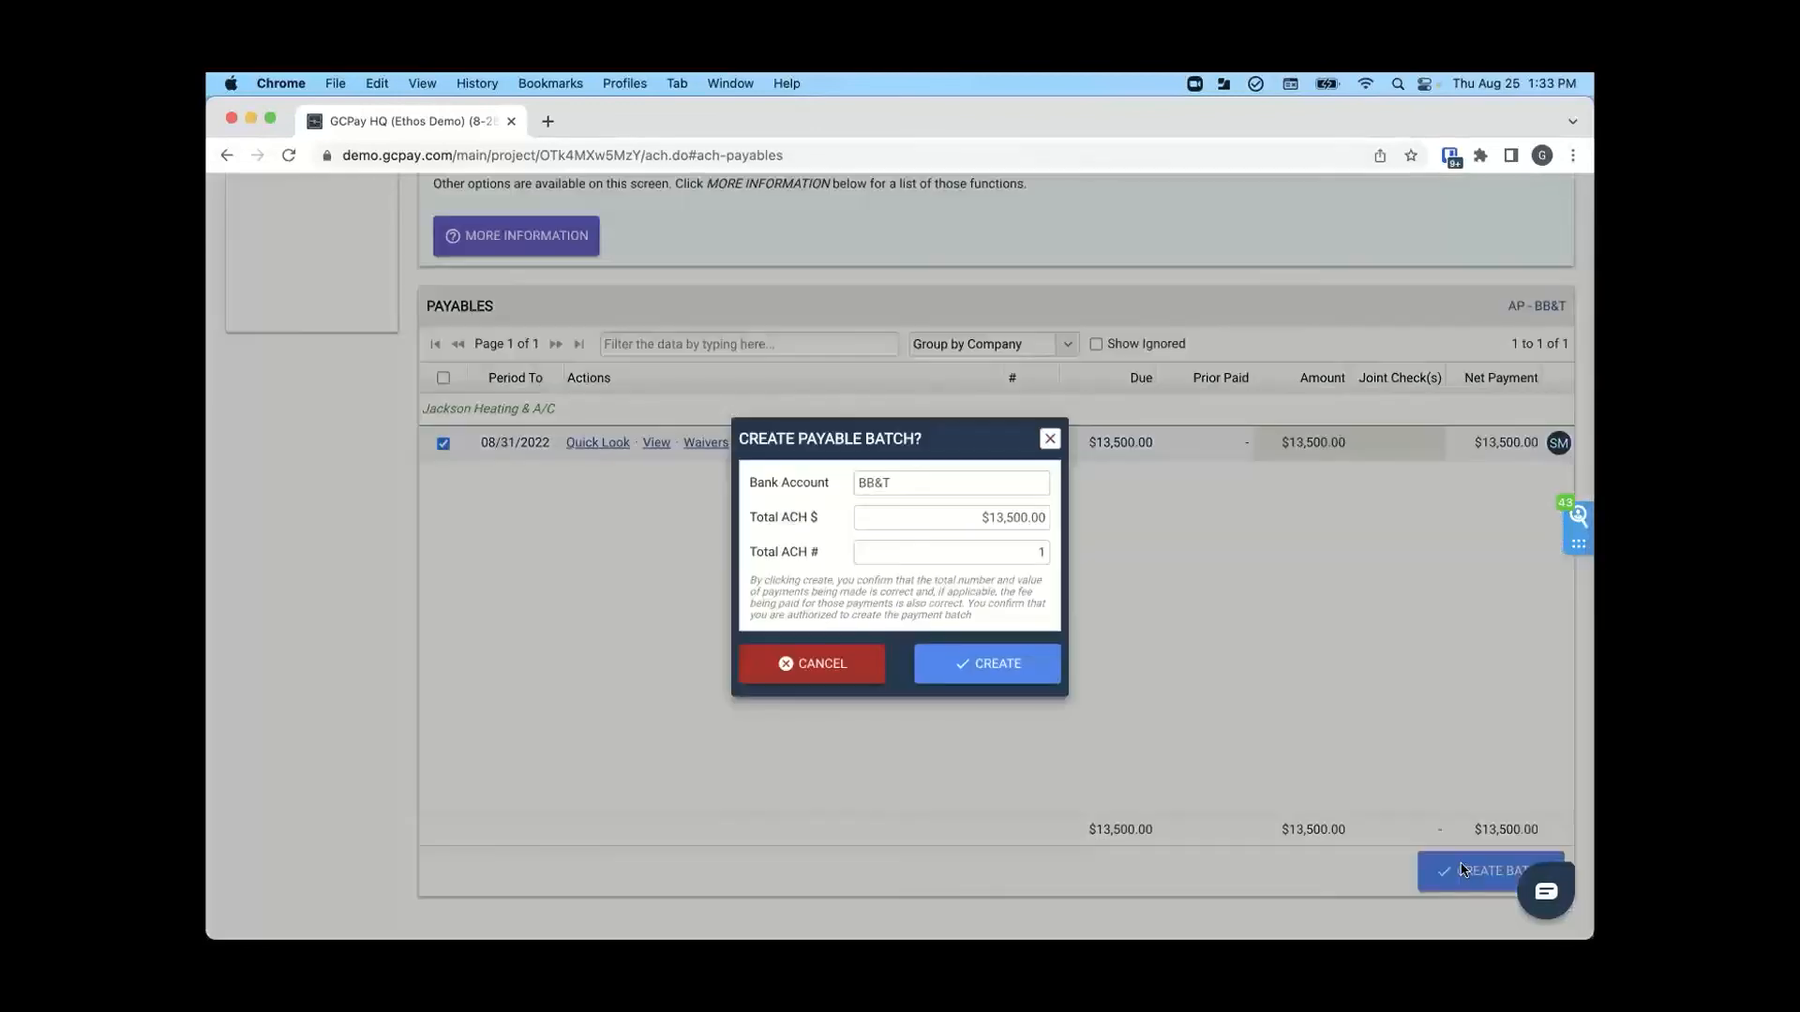
click(996, 667)
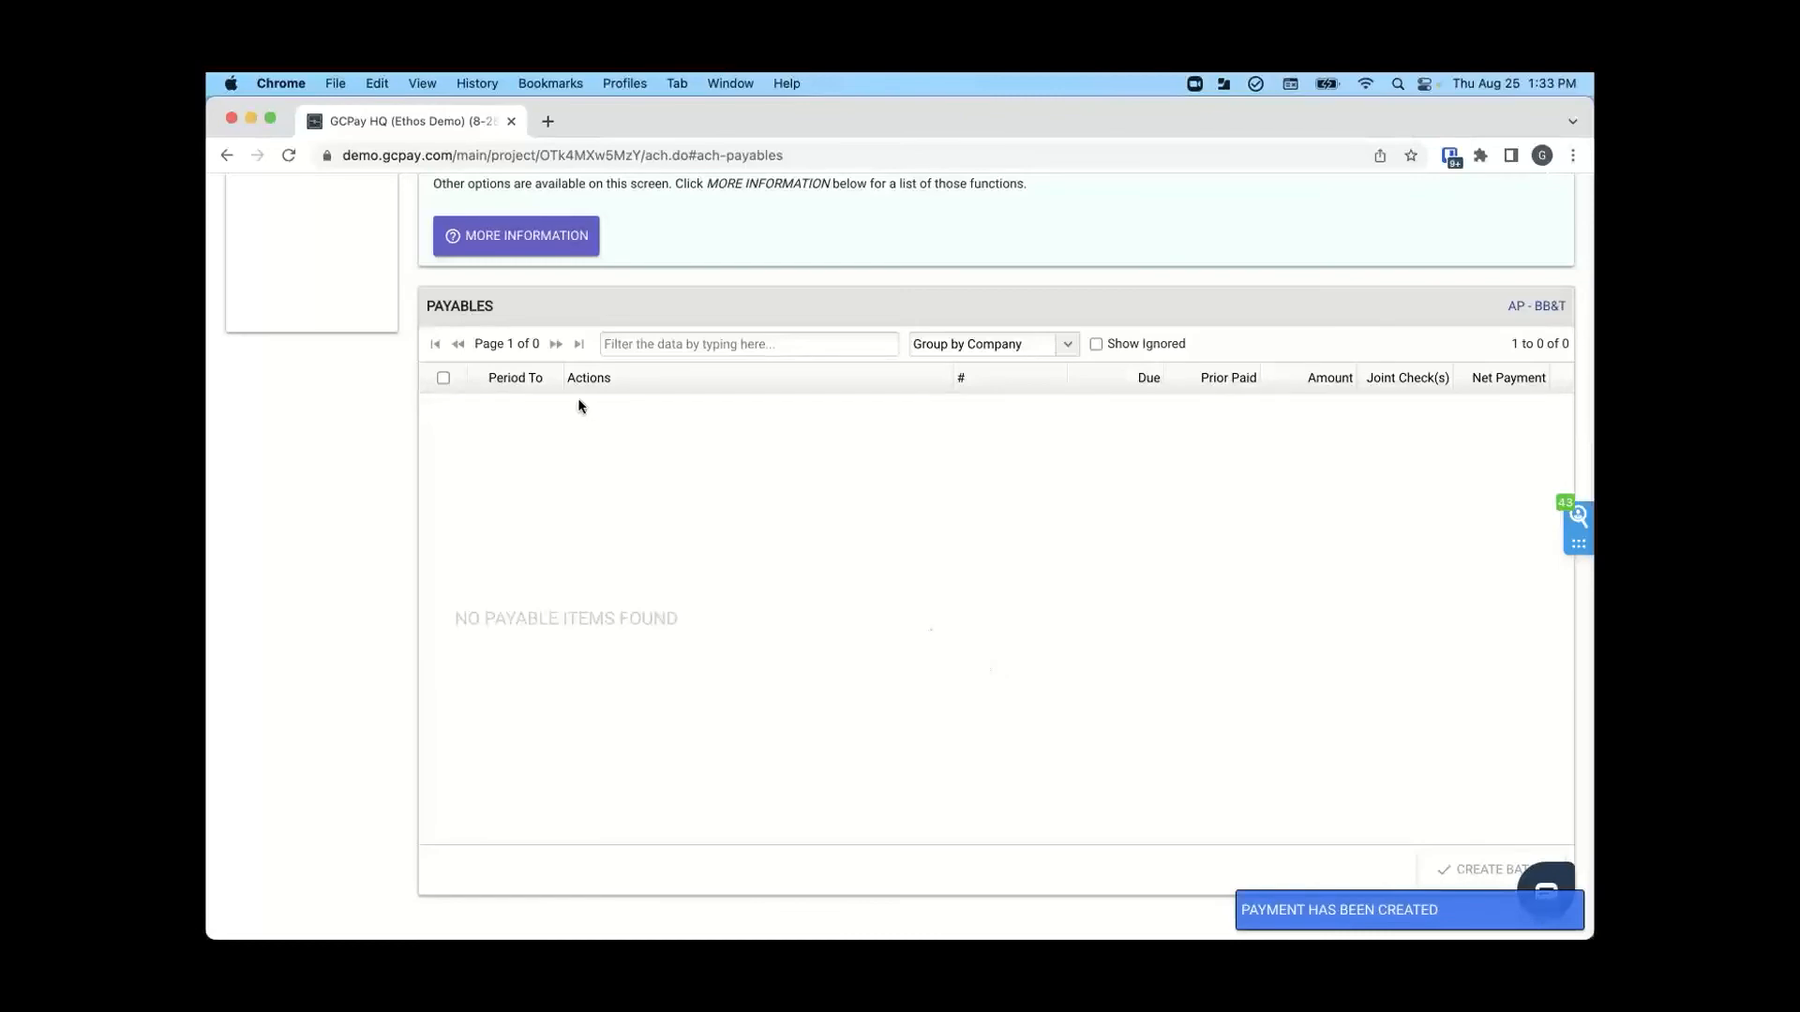
- Examine the outbound payment's status in the project's ACH history, reloading the page to update it
scroll(577, 397, up, 3)
click(272, 410)
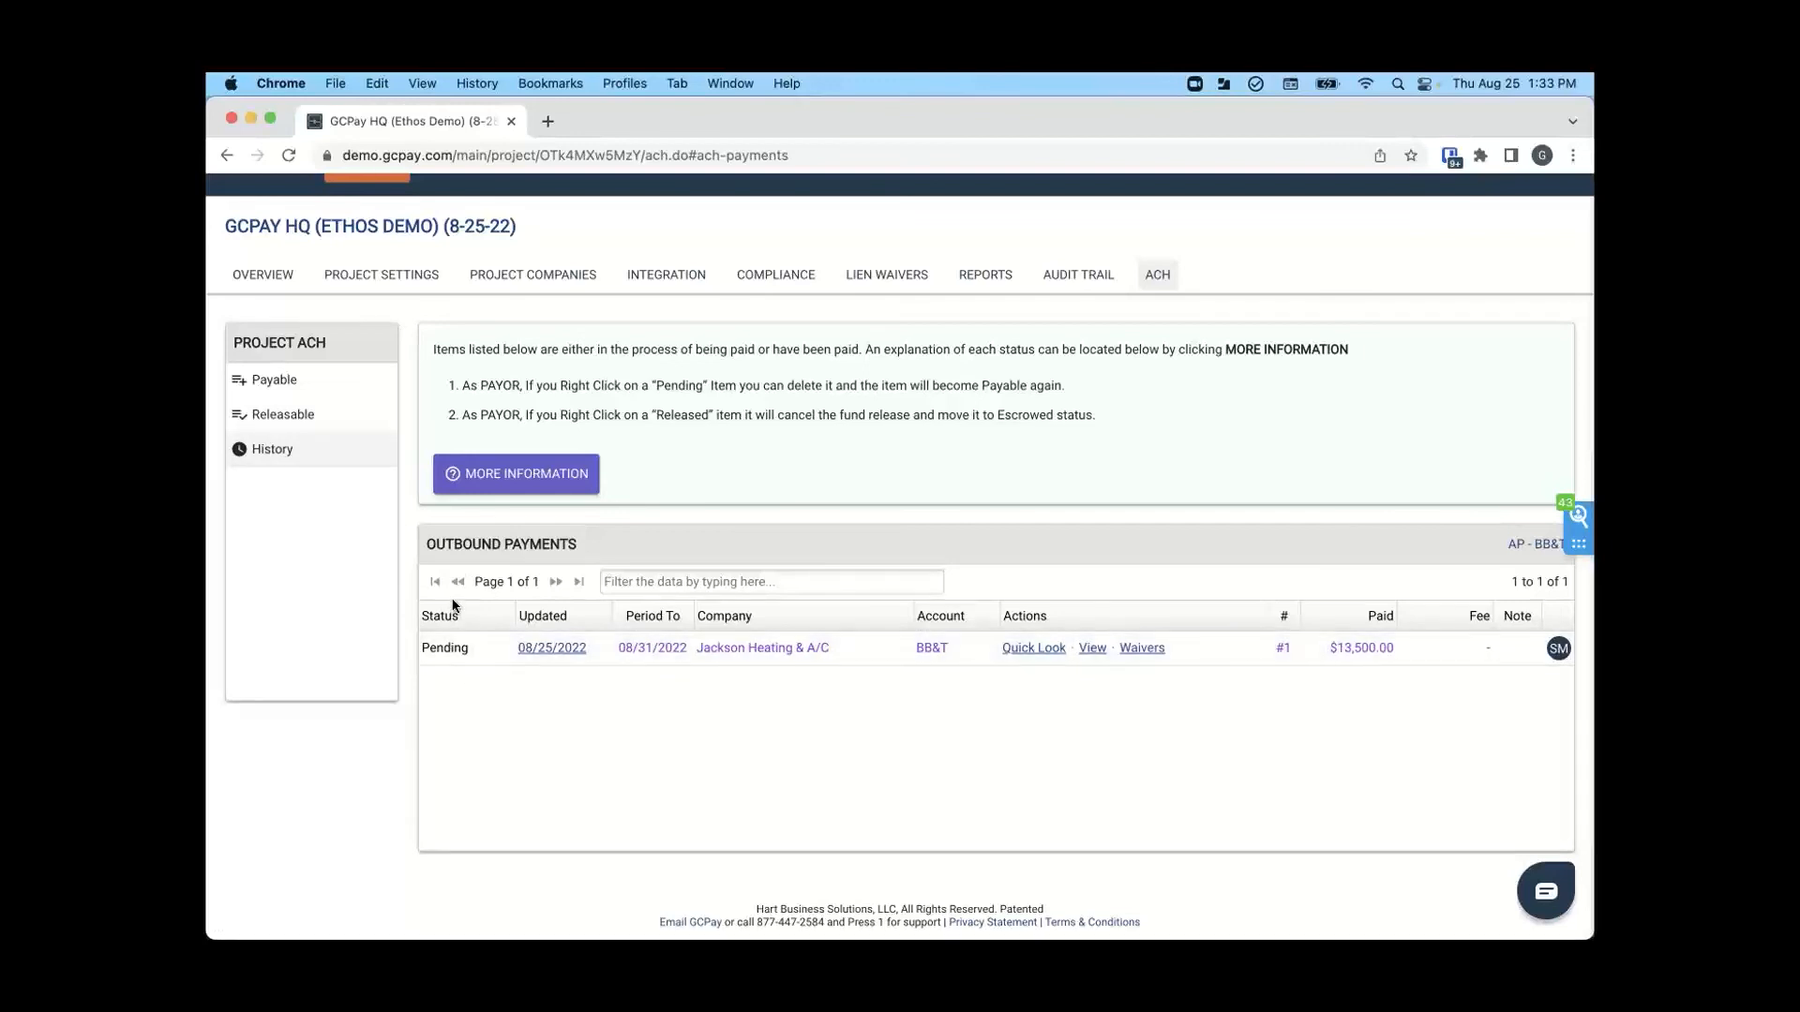
click(287, 157)
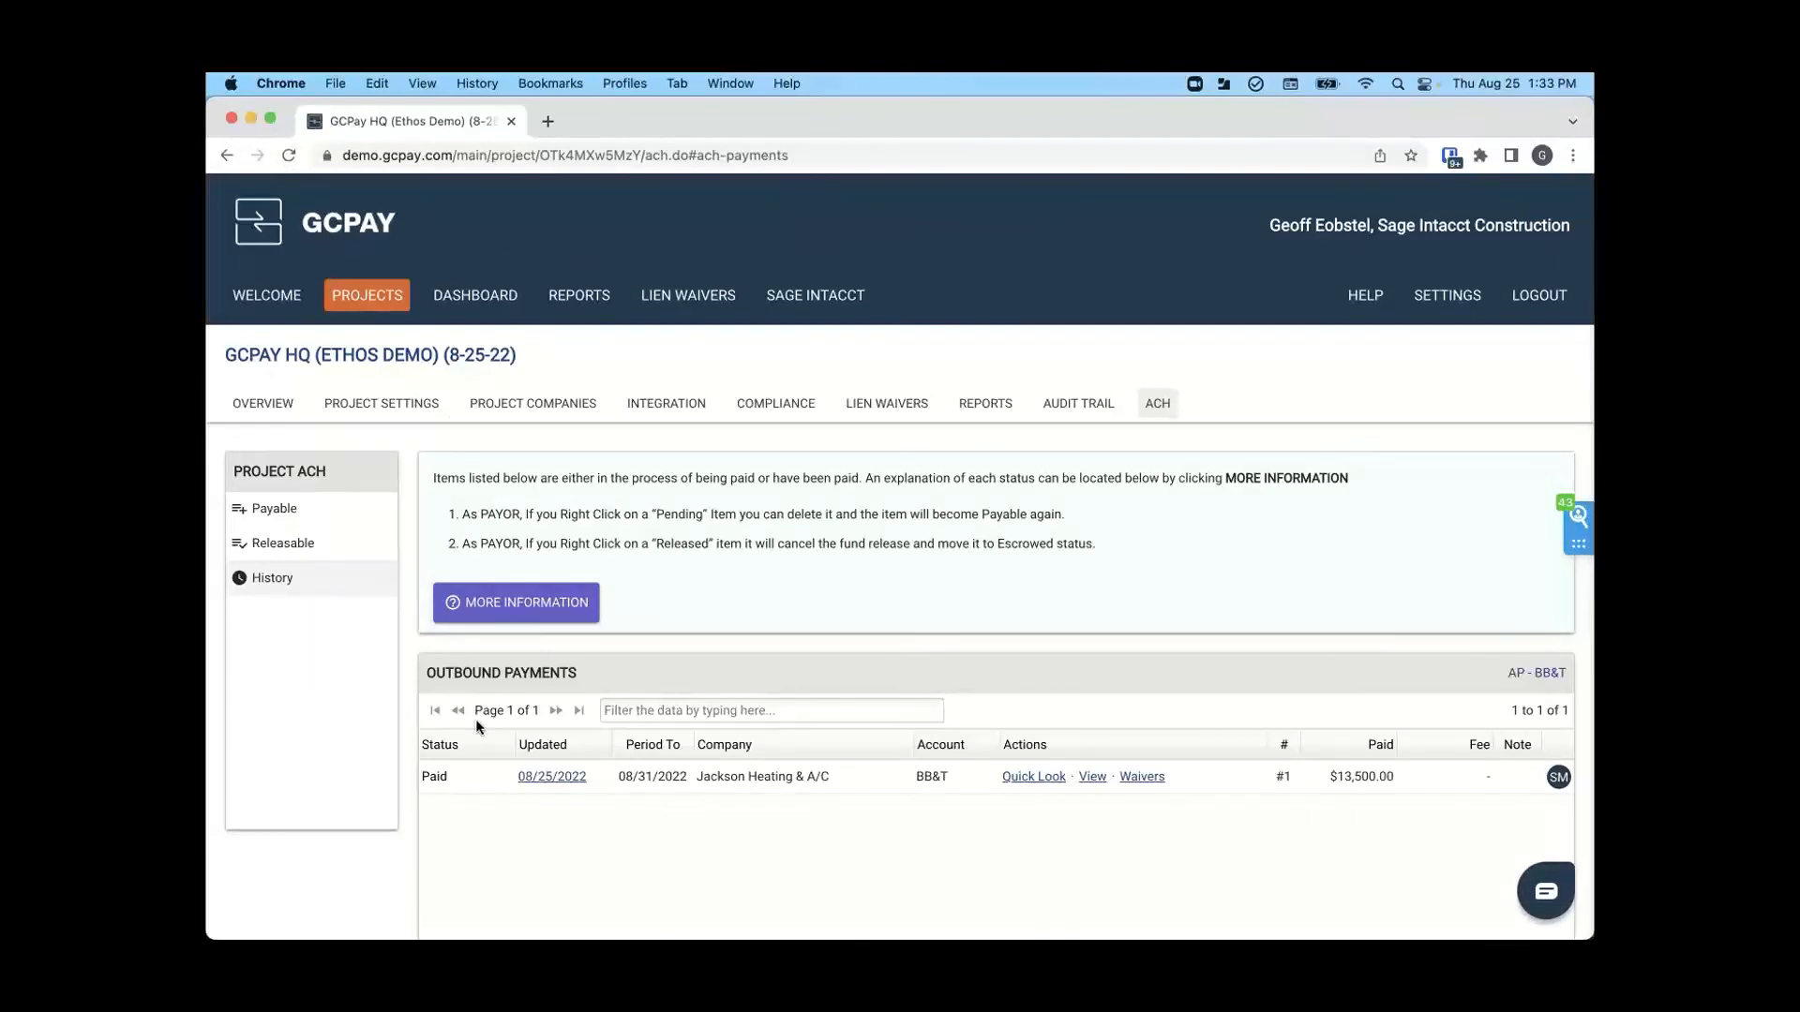
scroll(475, 718, down, 2)
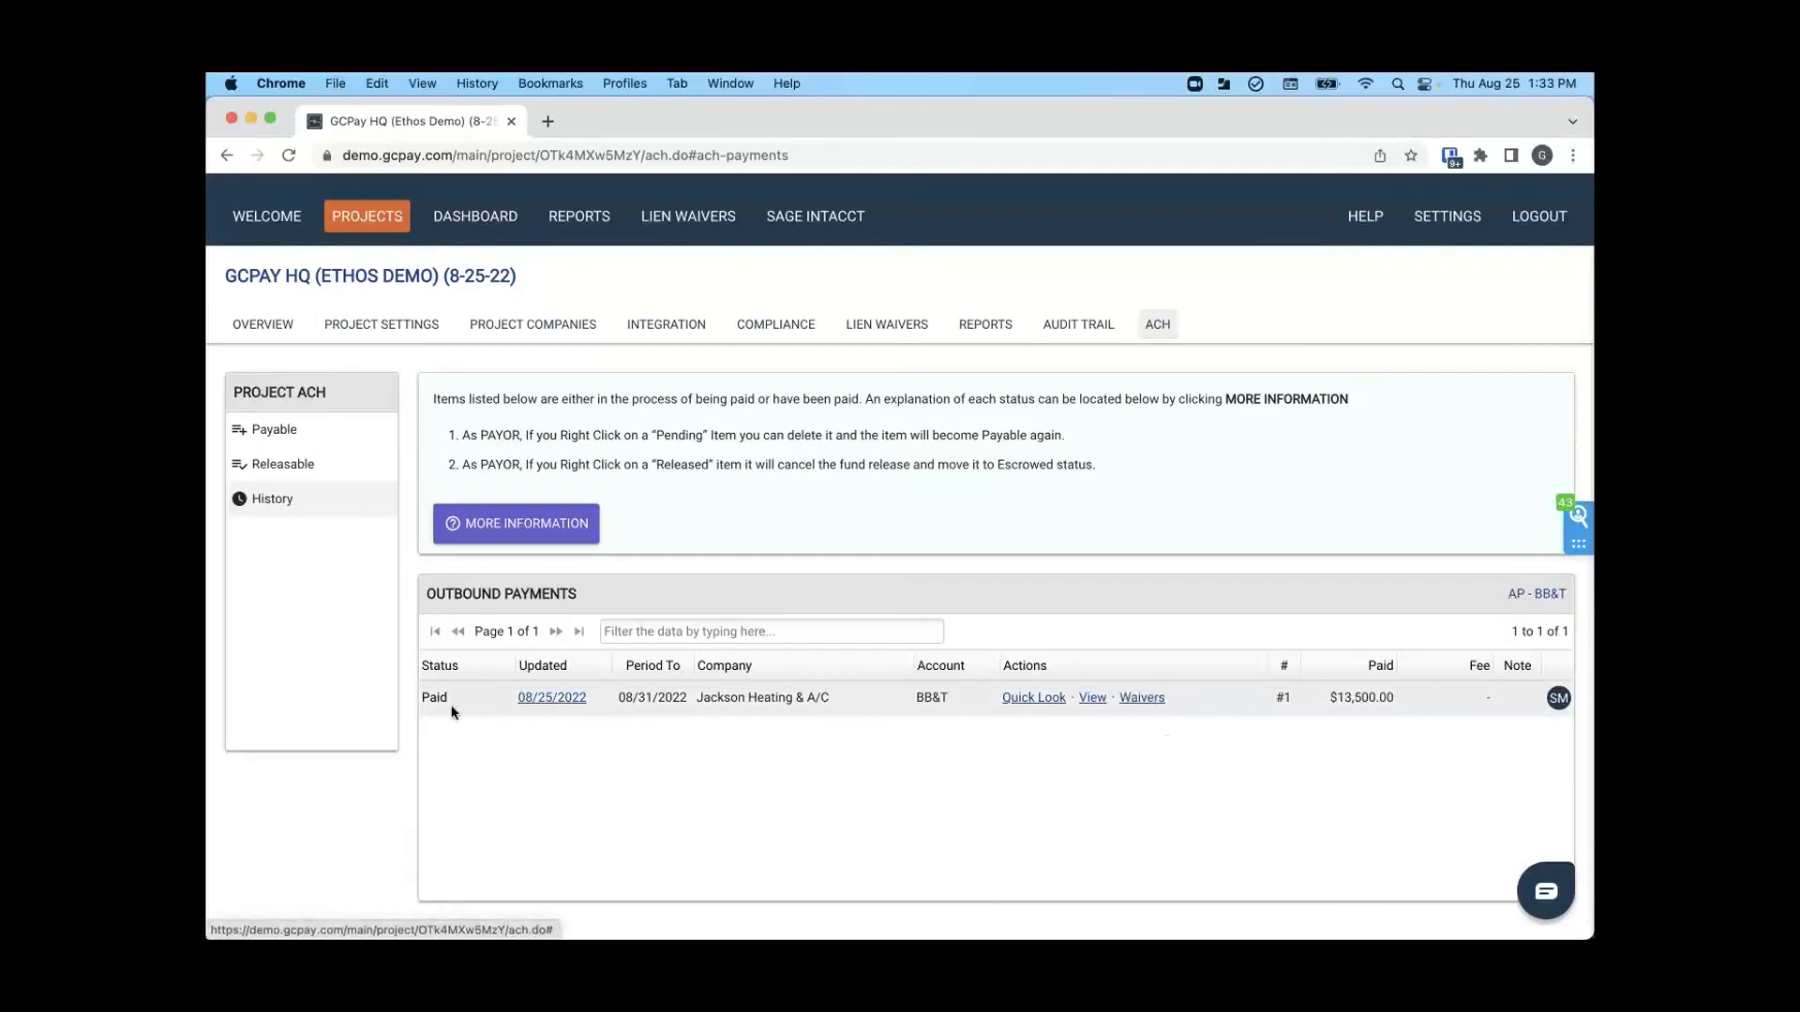
- View the signed Unconditional Waiver.pdf from the project's lien waivers, check its signature section, and close it
click(890, 329)
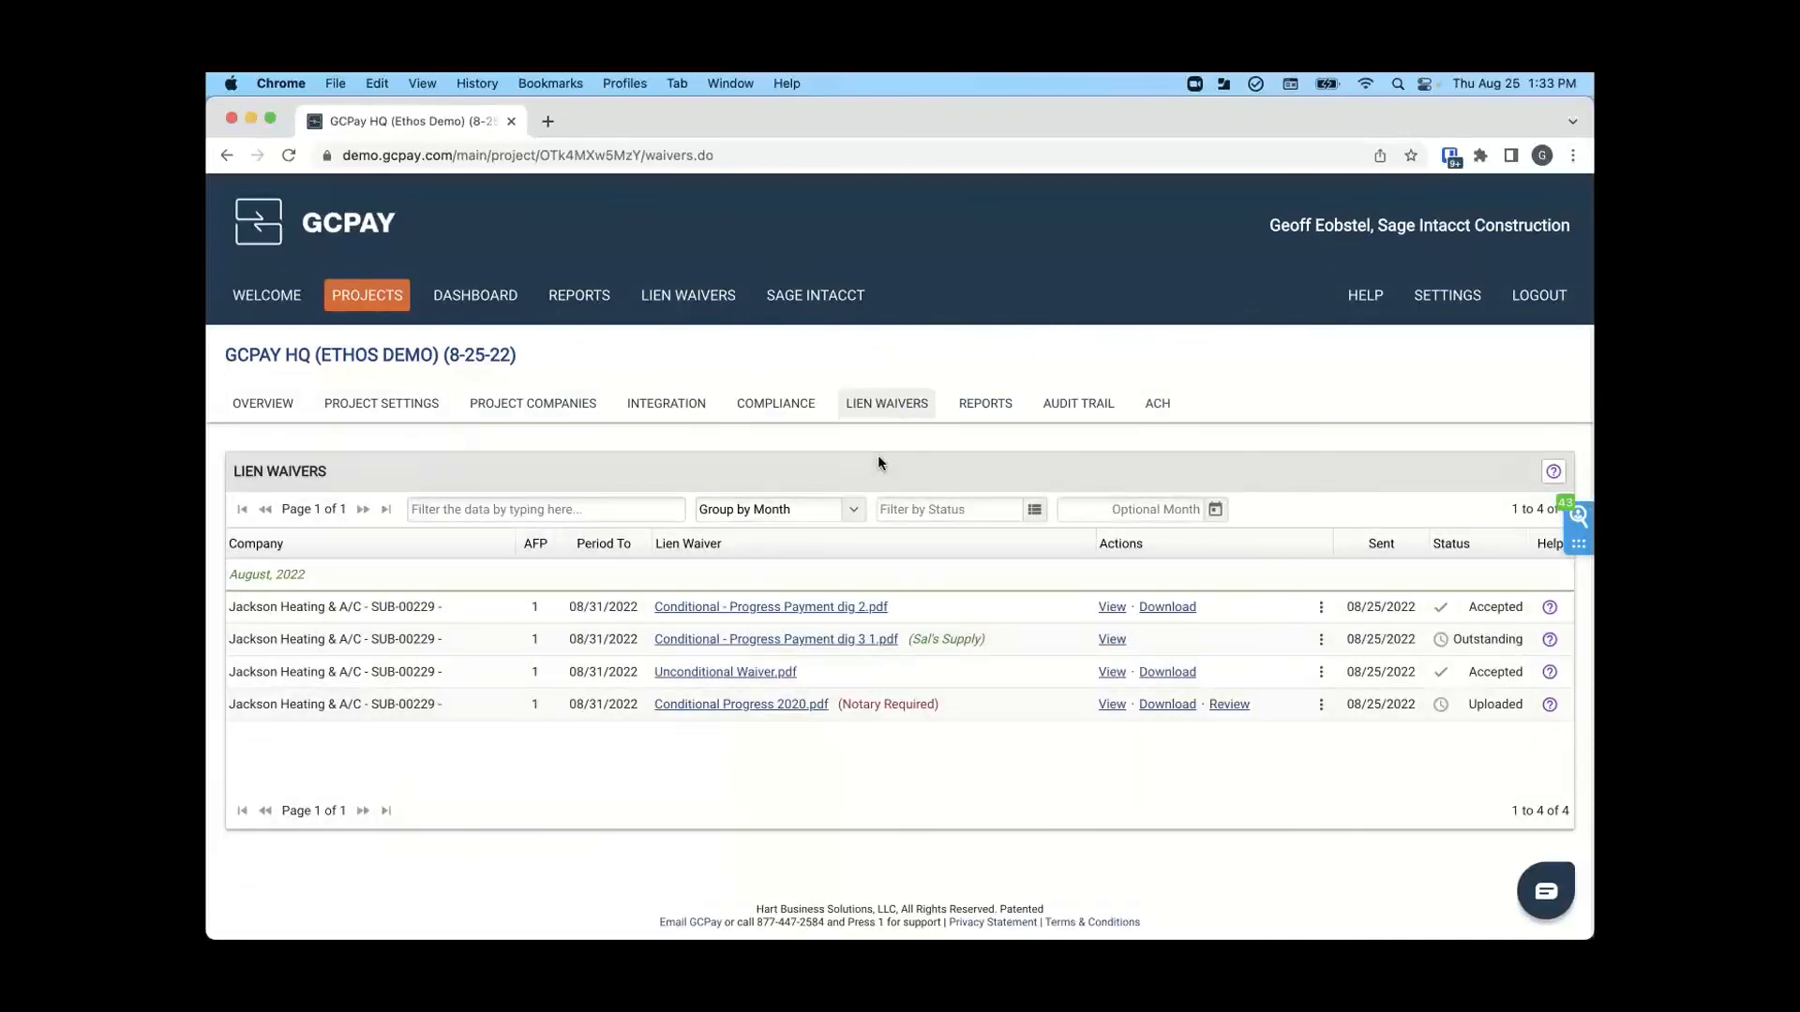
click(1111, 672)
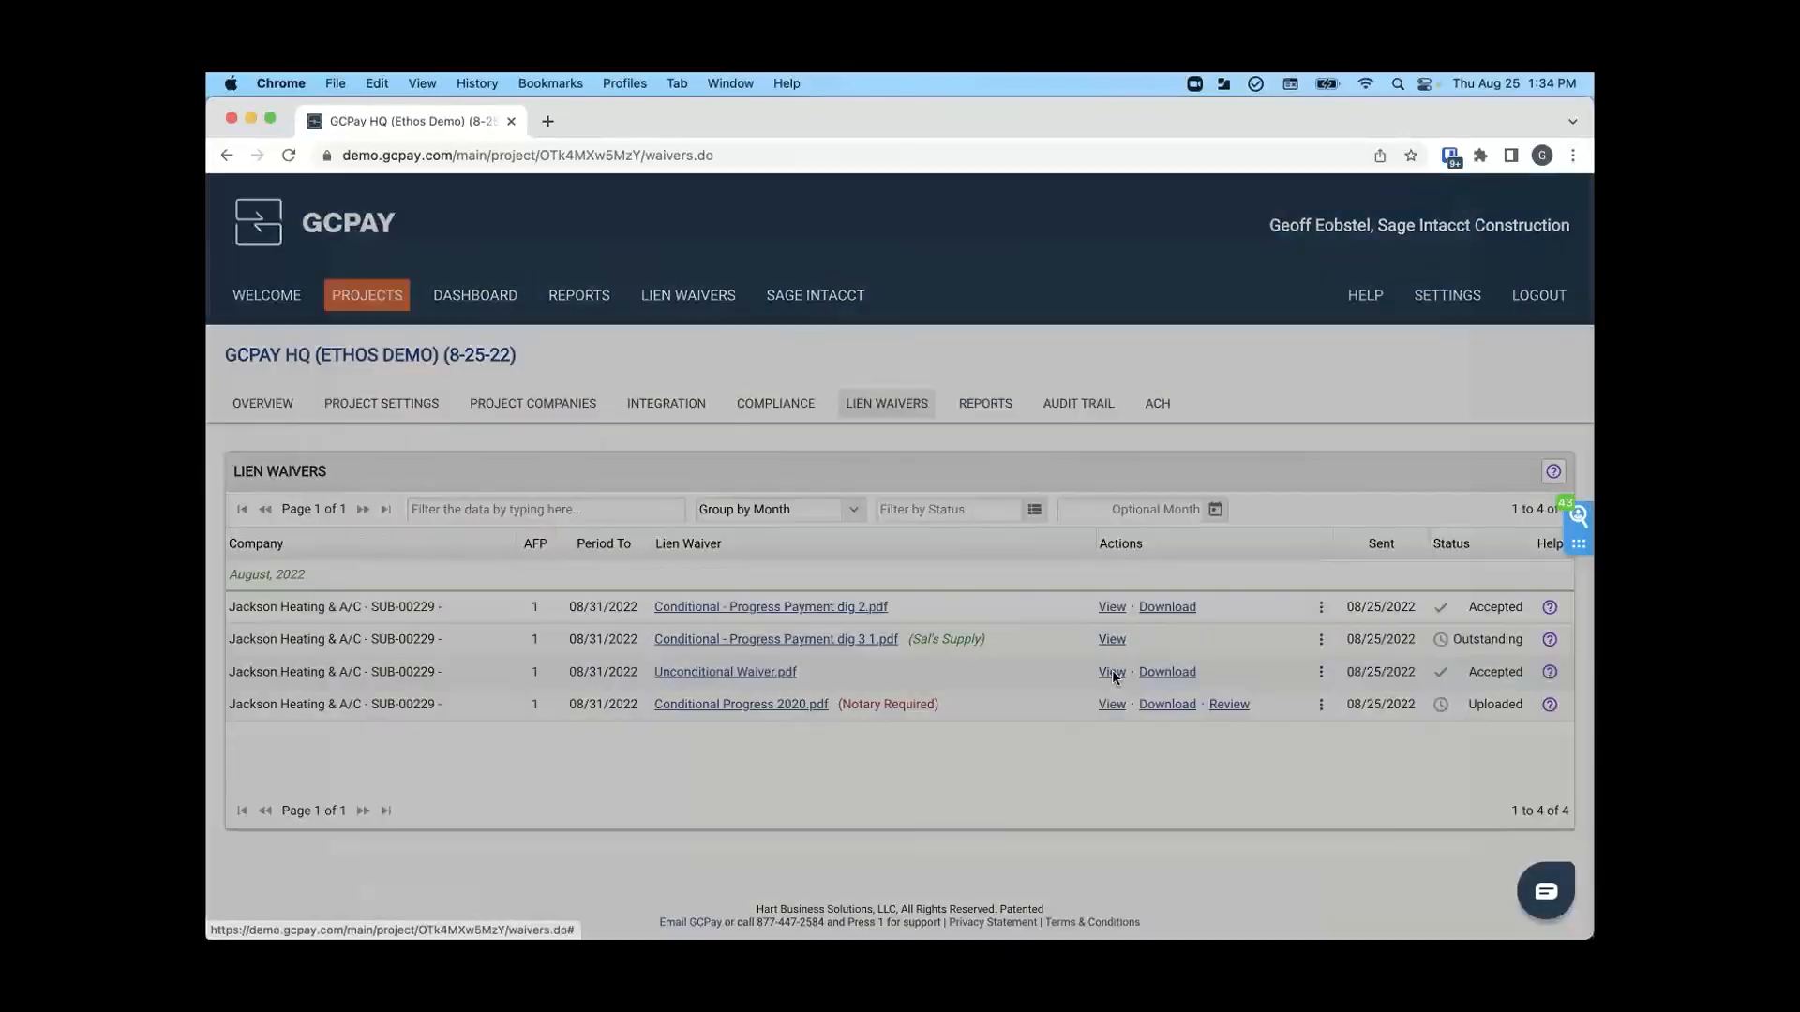
scroll(914, 647, down, 5)
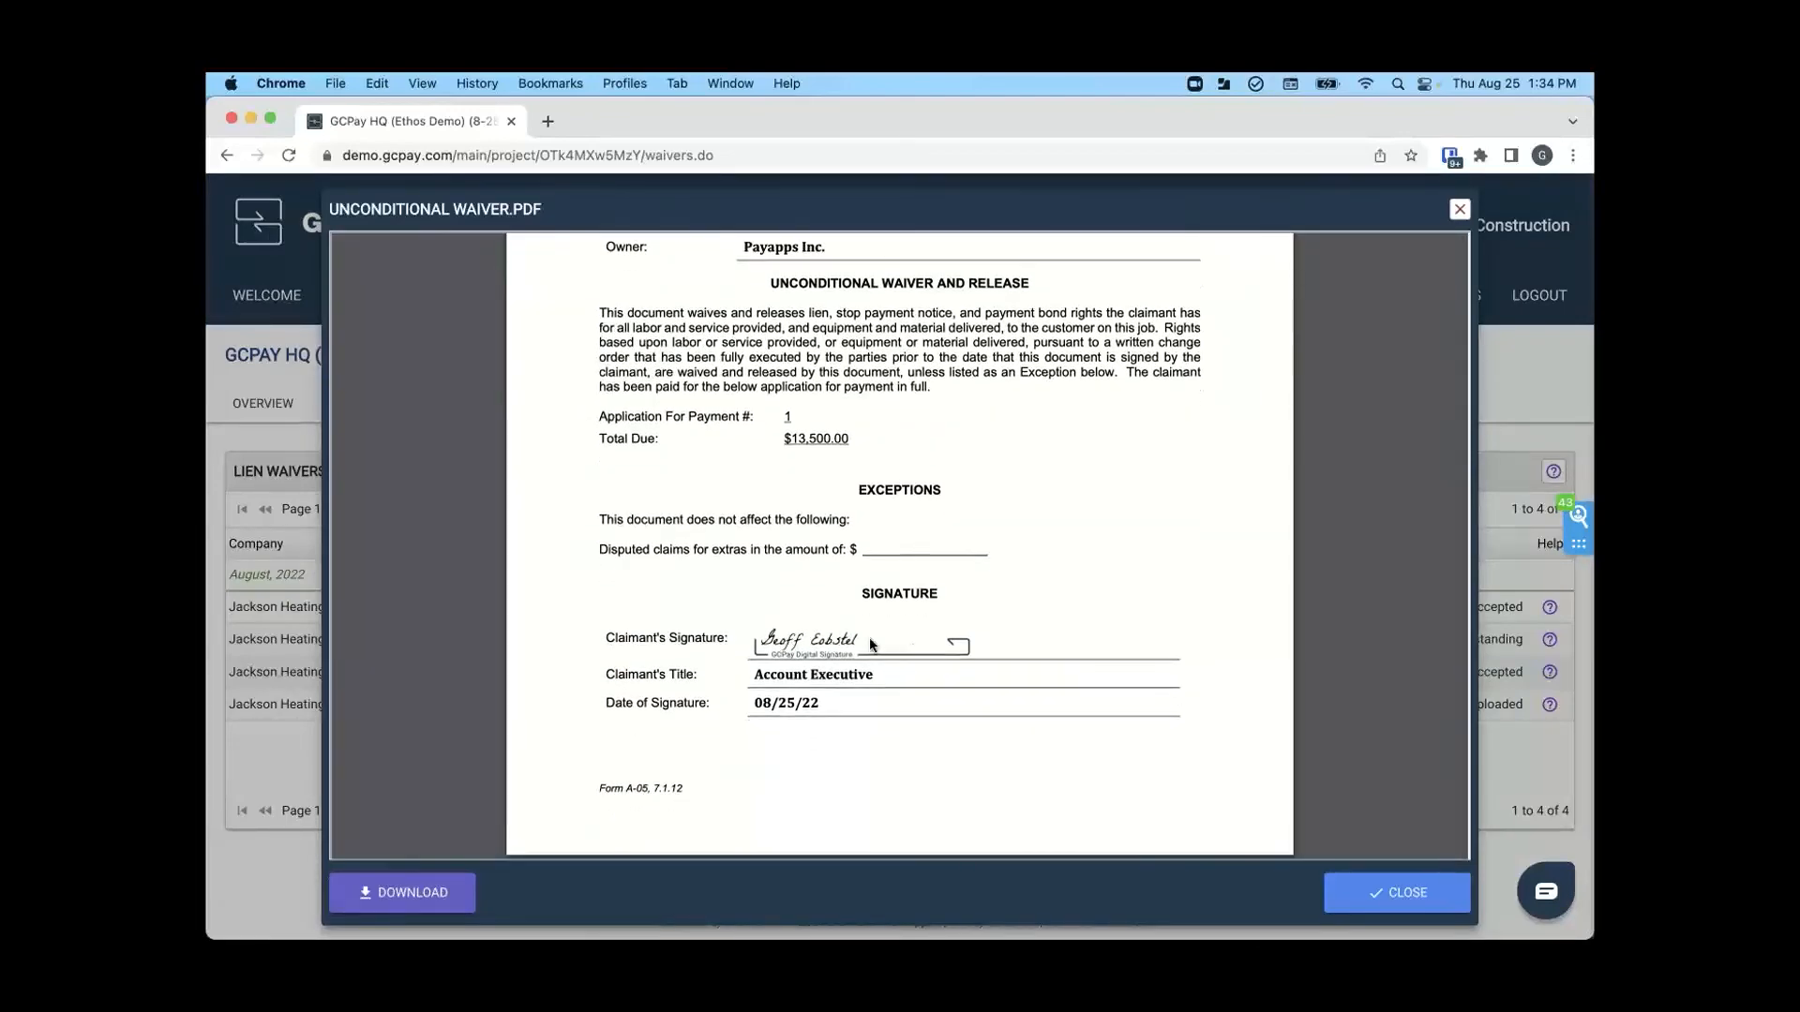
scroll(869, 645, up, 5)
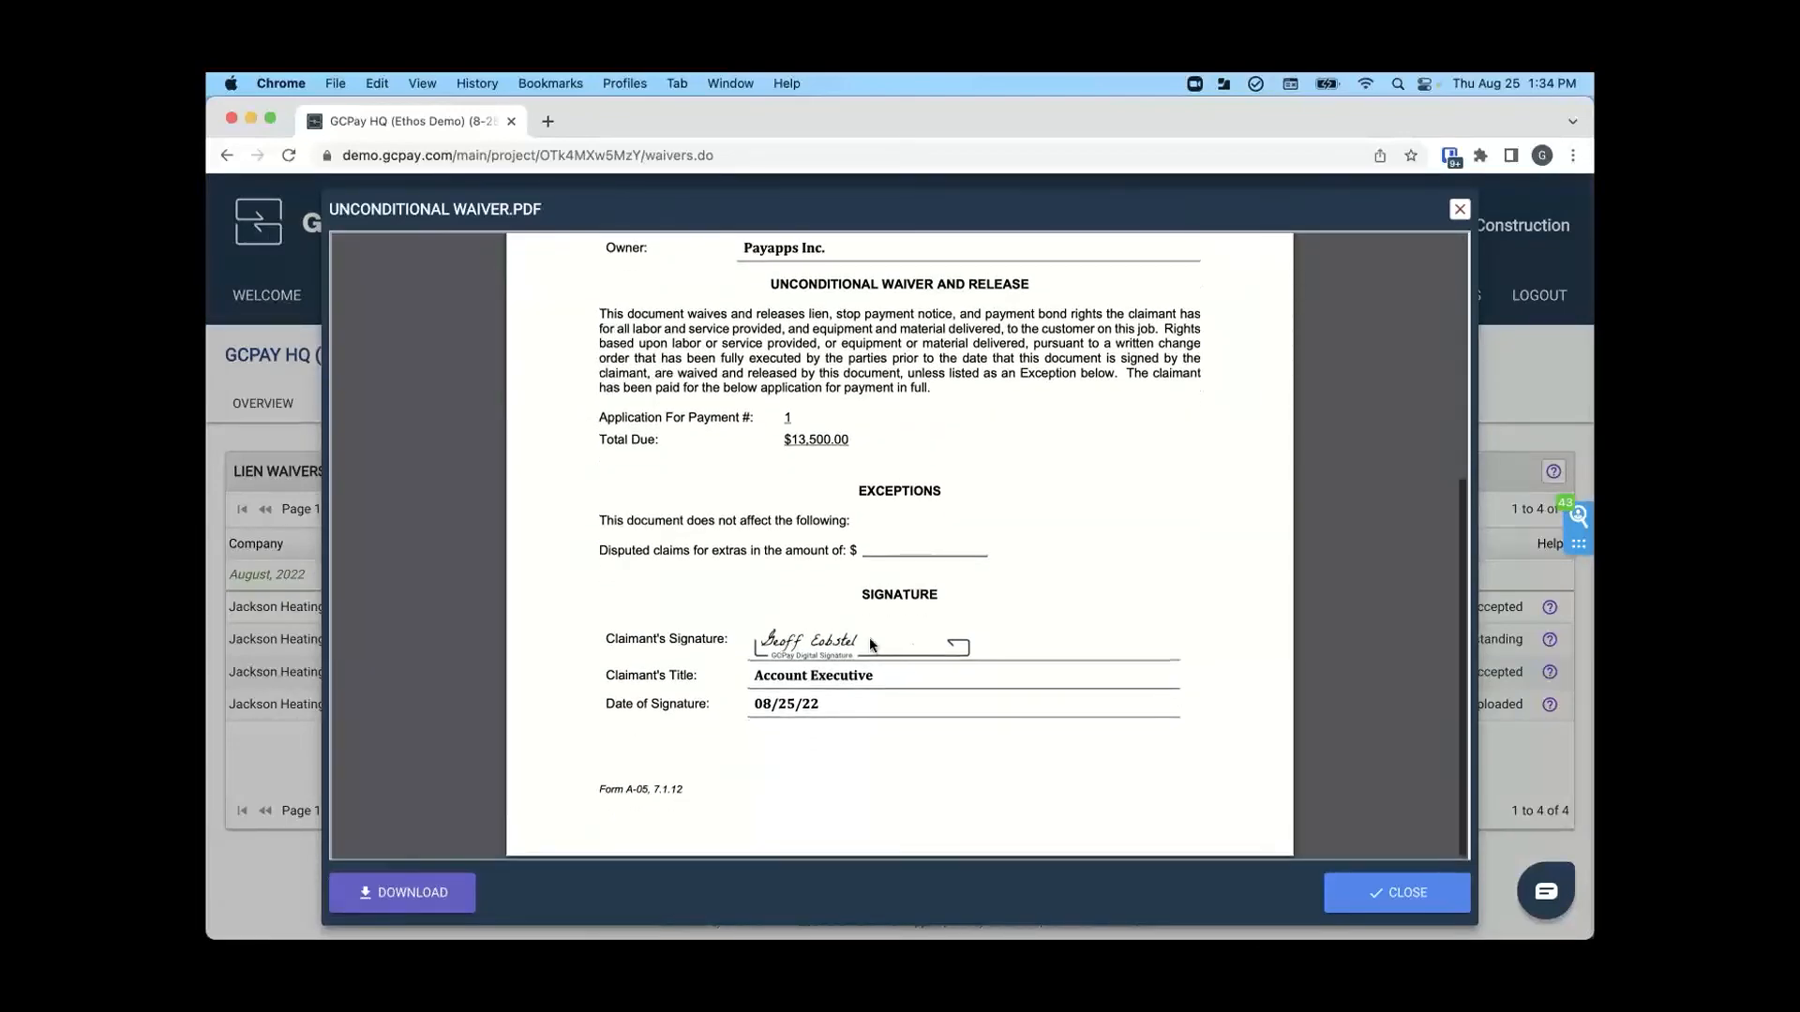
click(1386, 902)
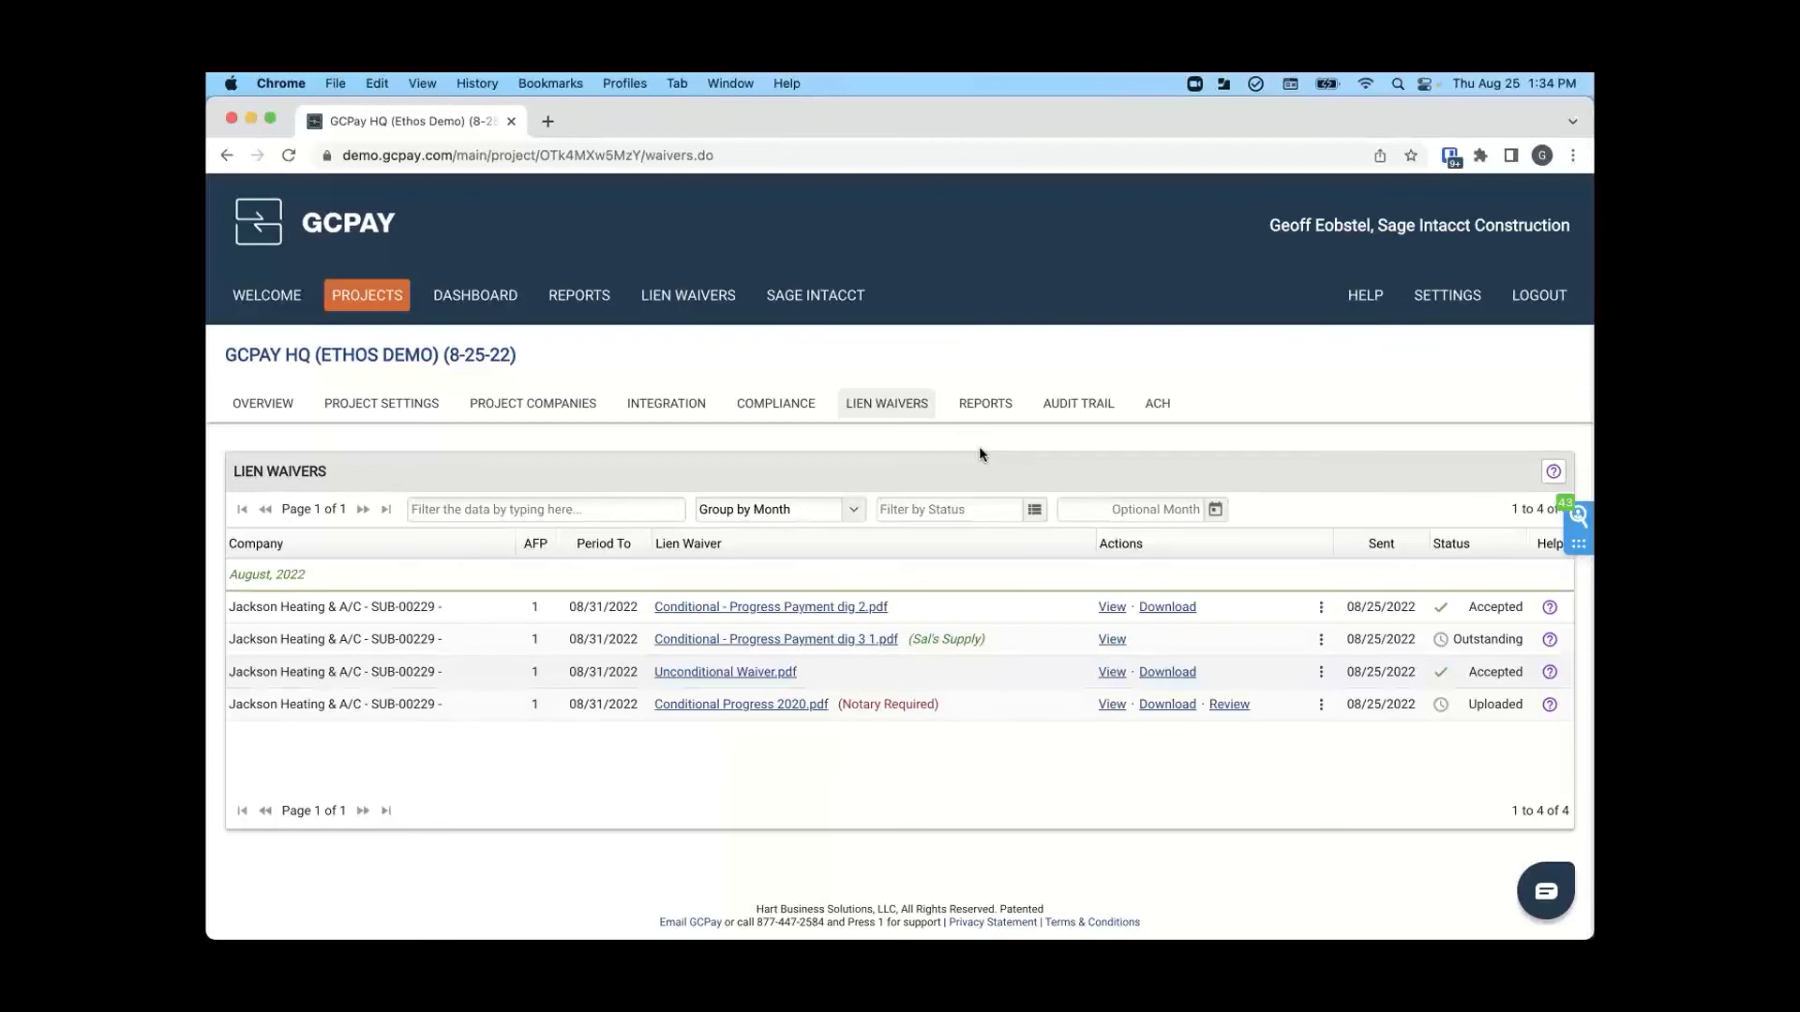
- Look through the project's available accounting, activity and cost reports
click(993, 414)
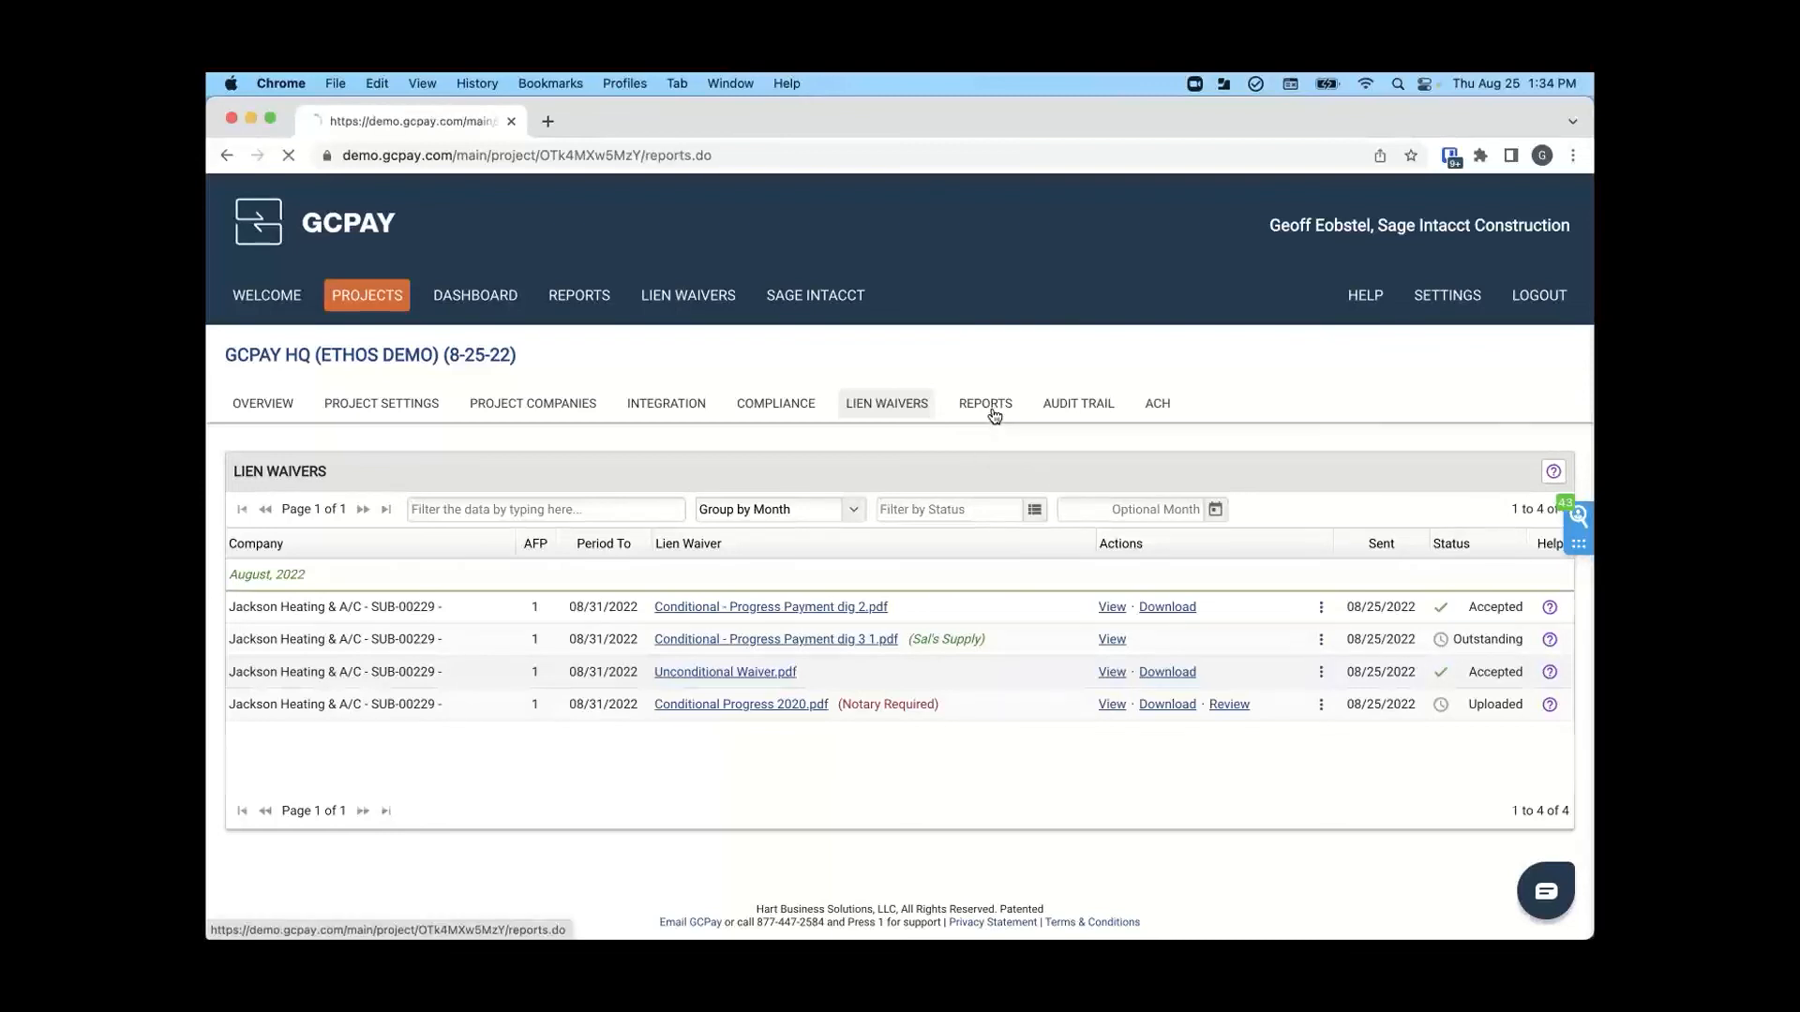
scroll(606, 710, down, 1)
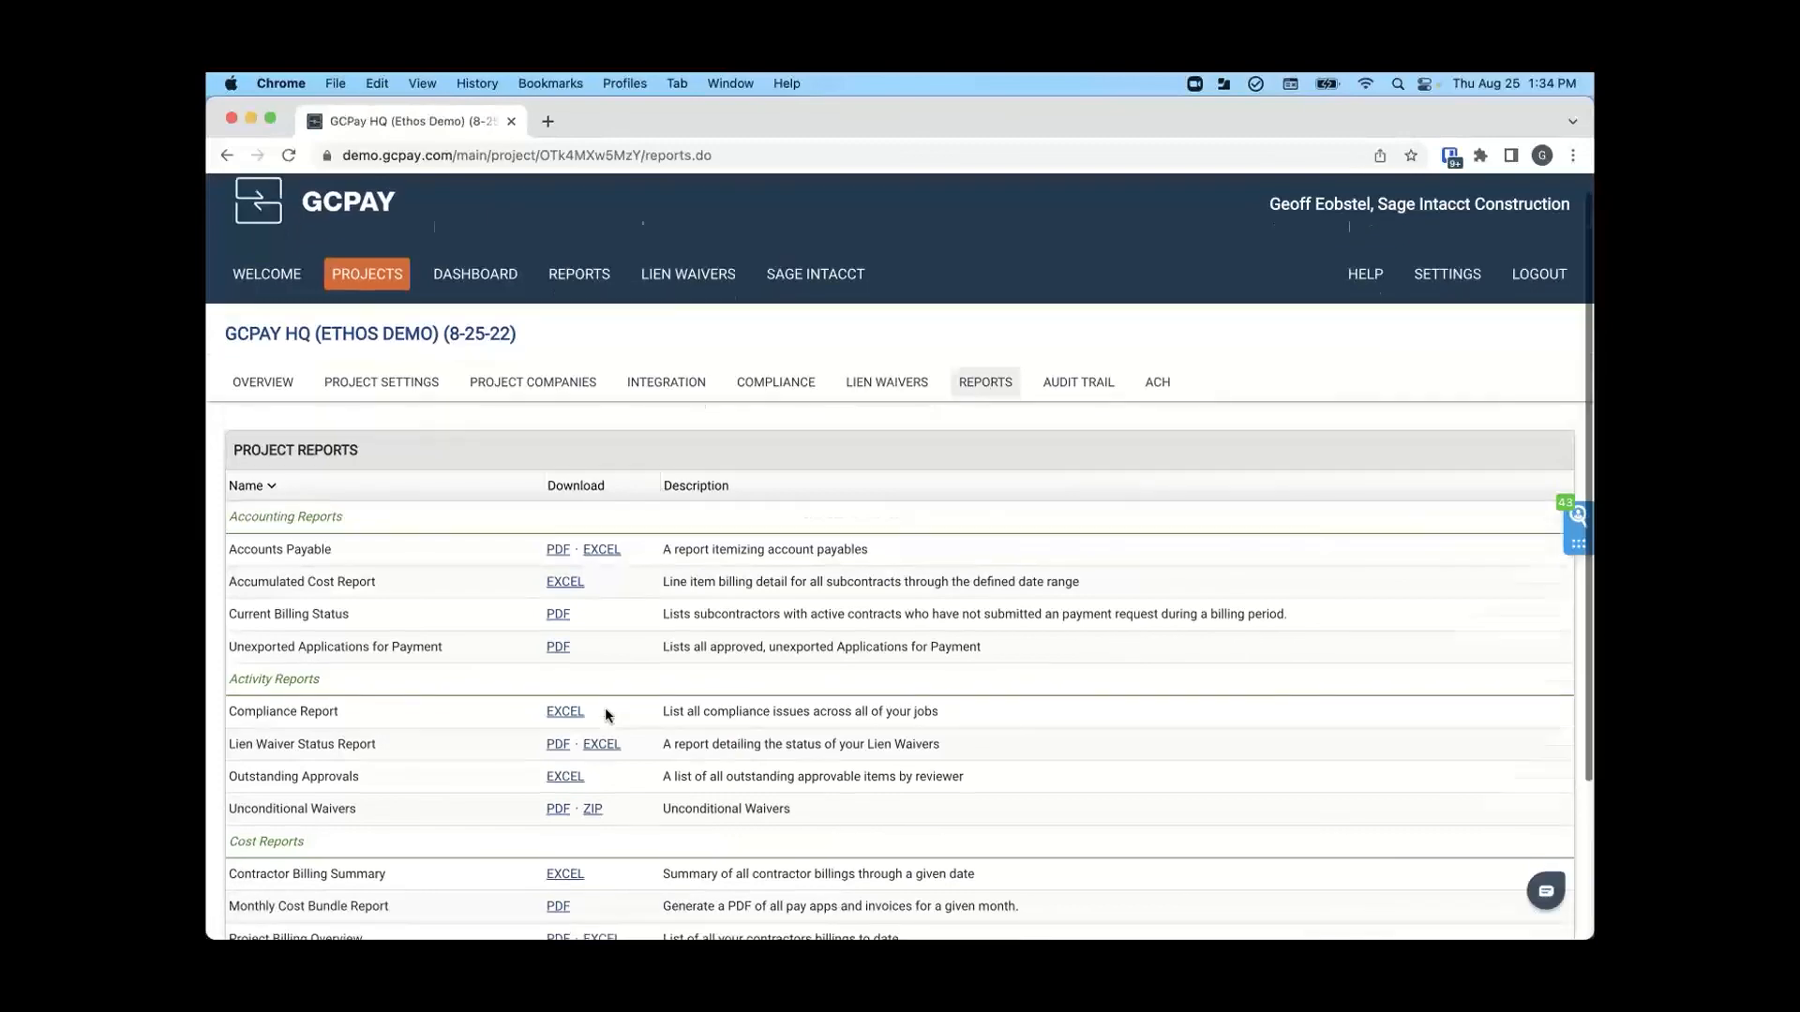
scroll(605, 716, down, 3)
scroll(605, 716, up, 2)
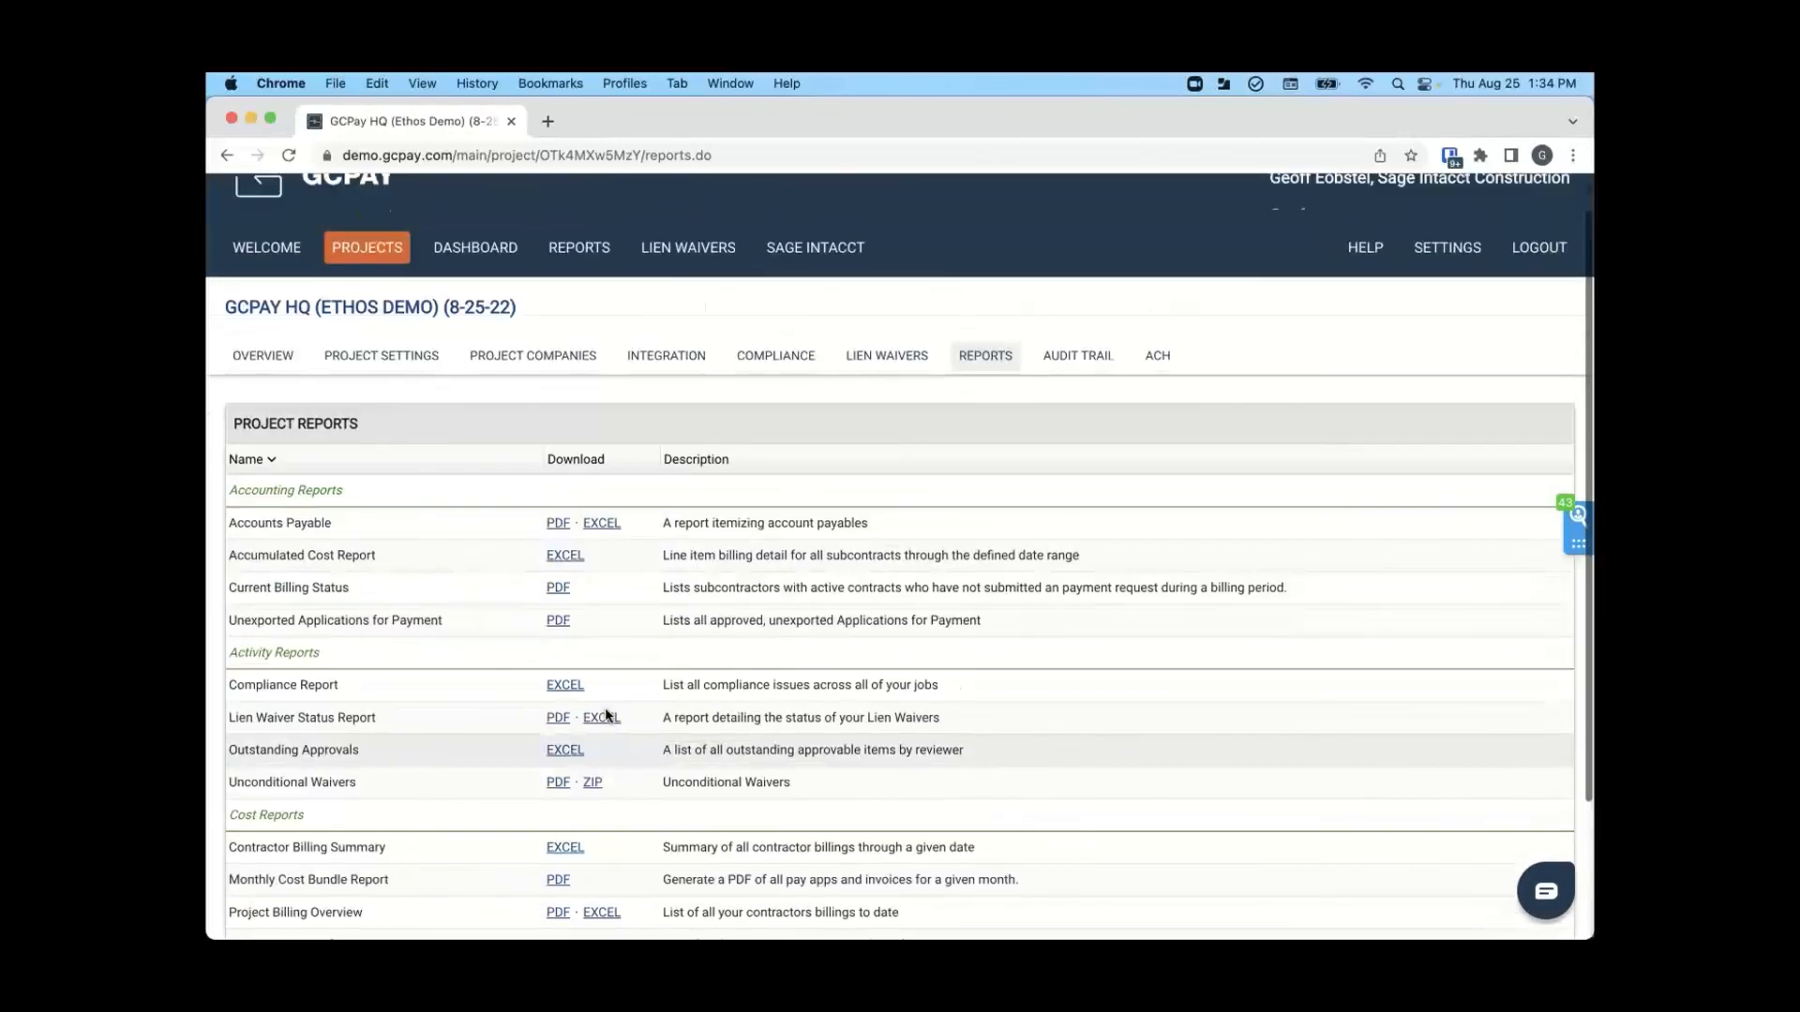
scroll(605, 715, up, 2)
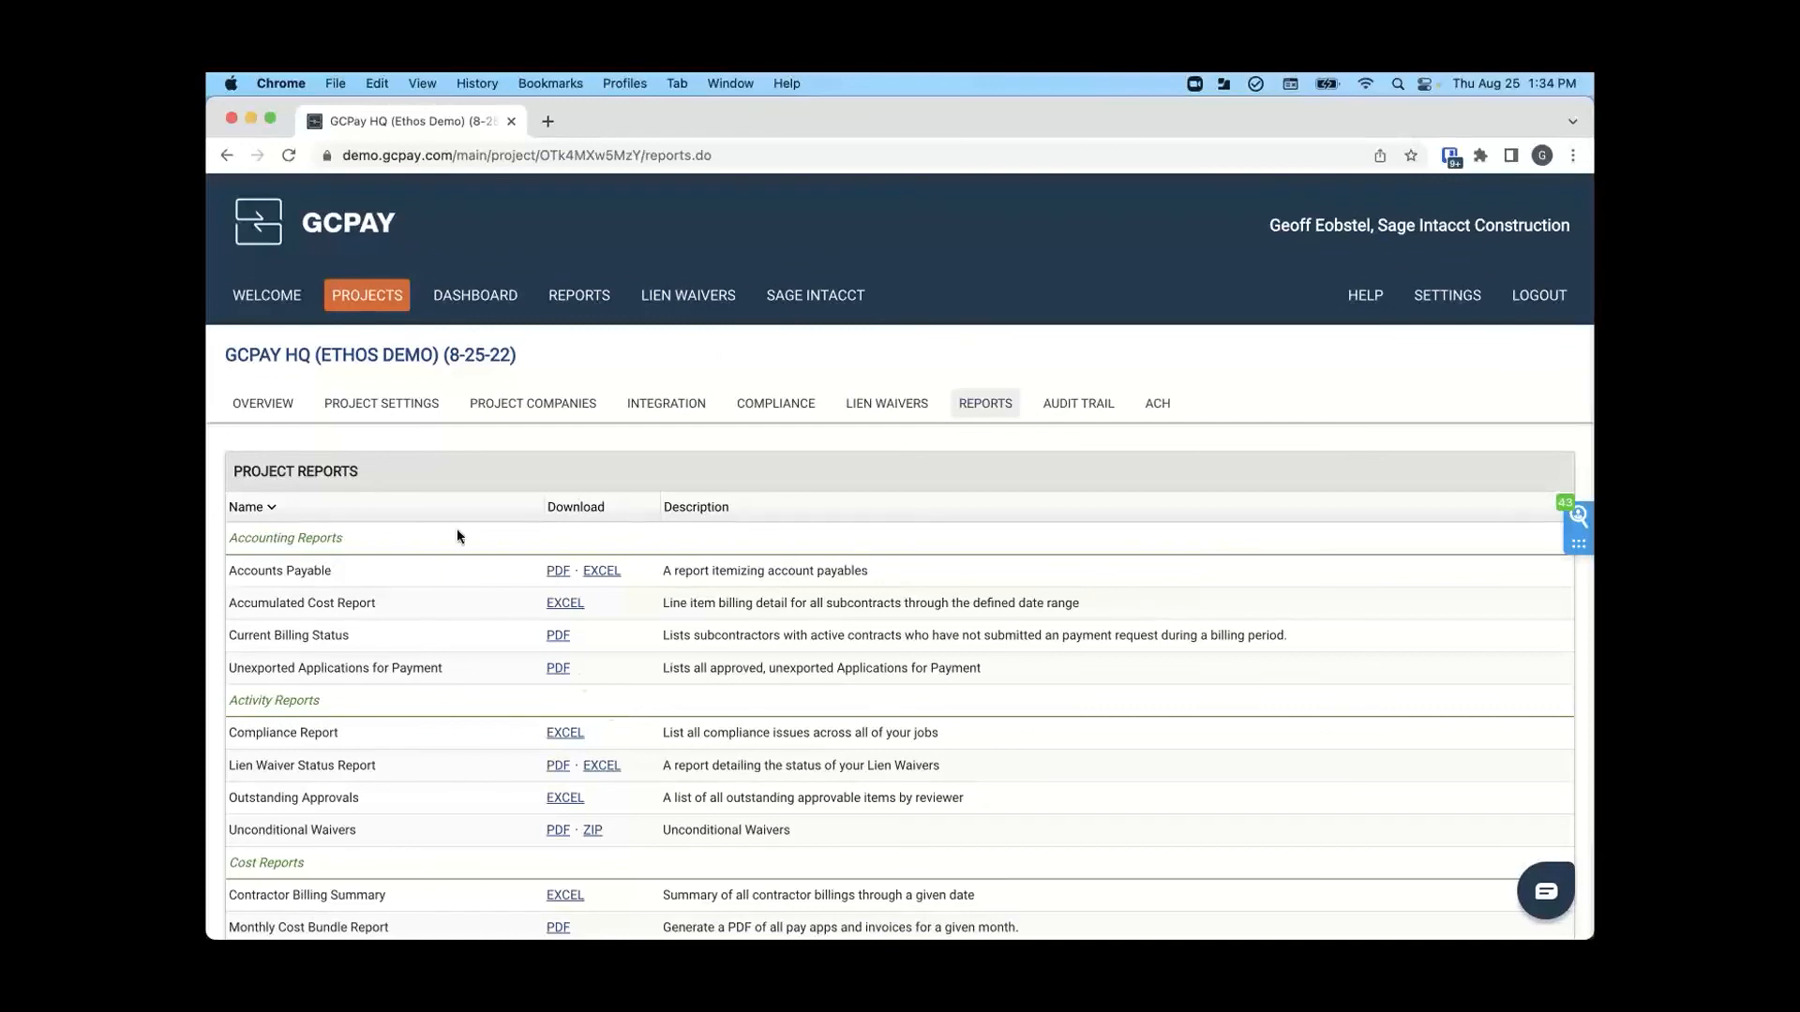
- Return to the project's overview and review the compliance notice and the contractors' applications for payment
click(282, 409)
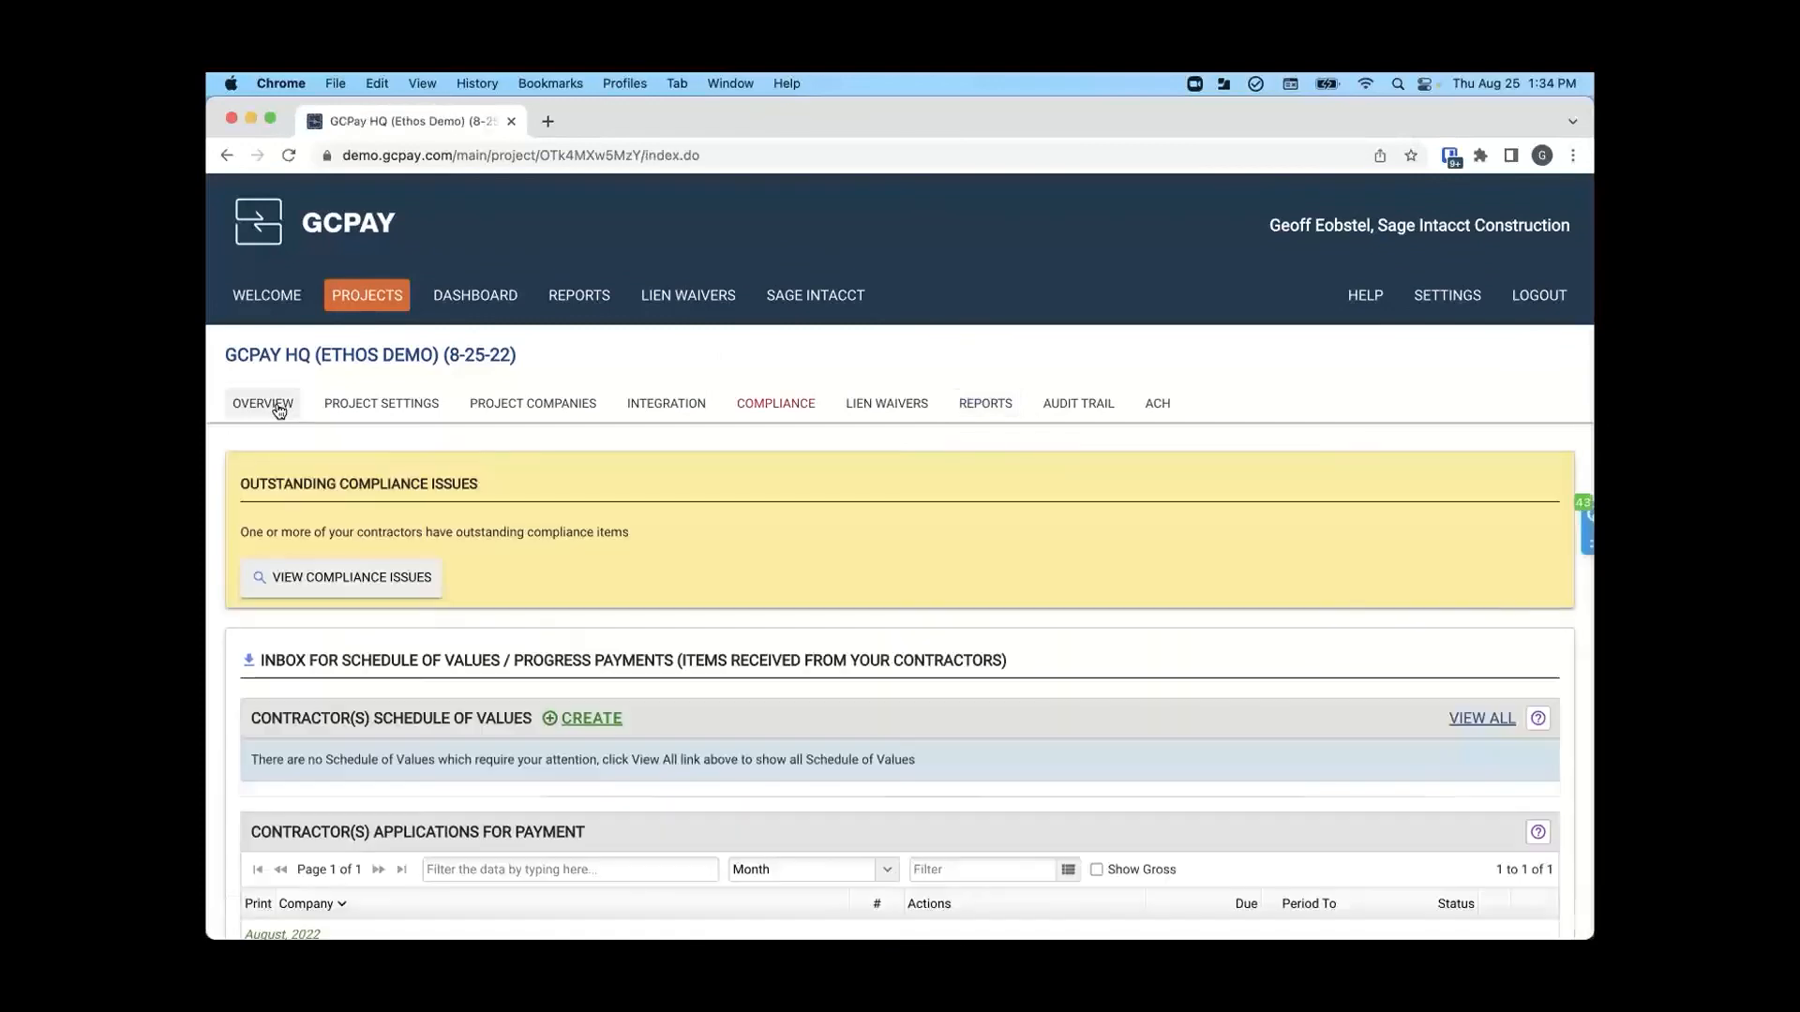
scroll(286, 405, down, 3)
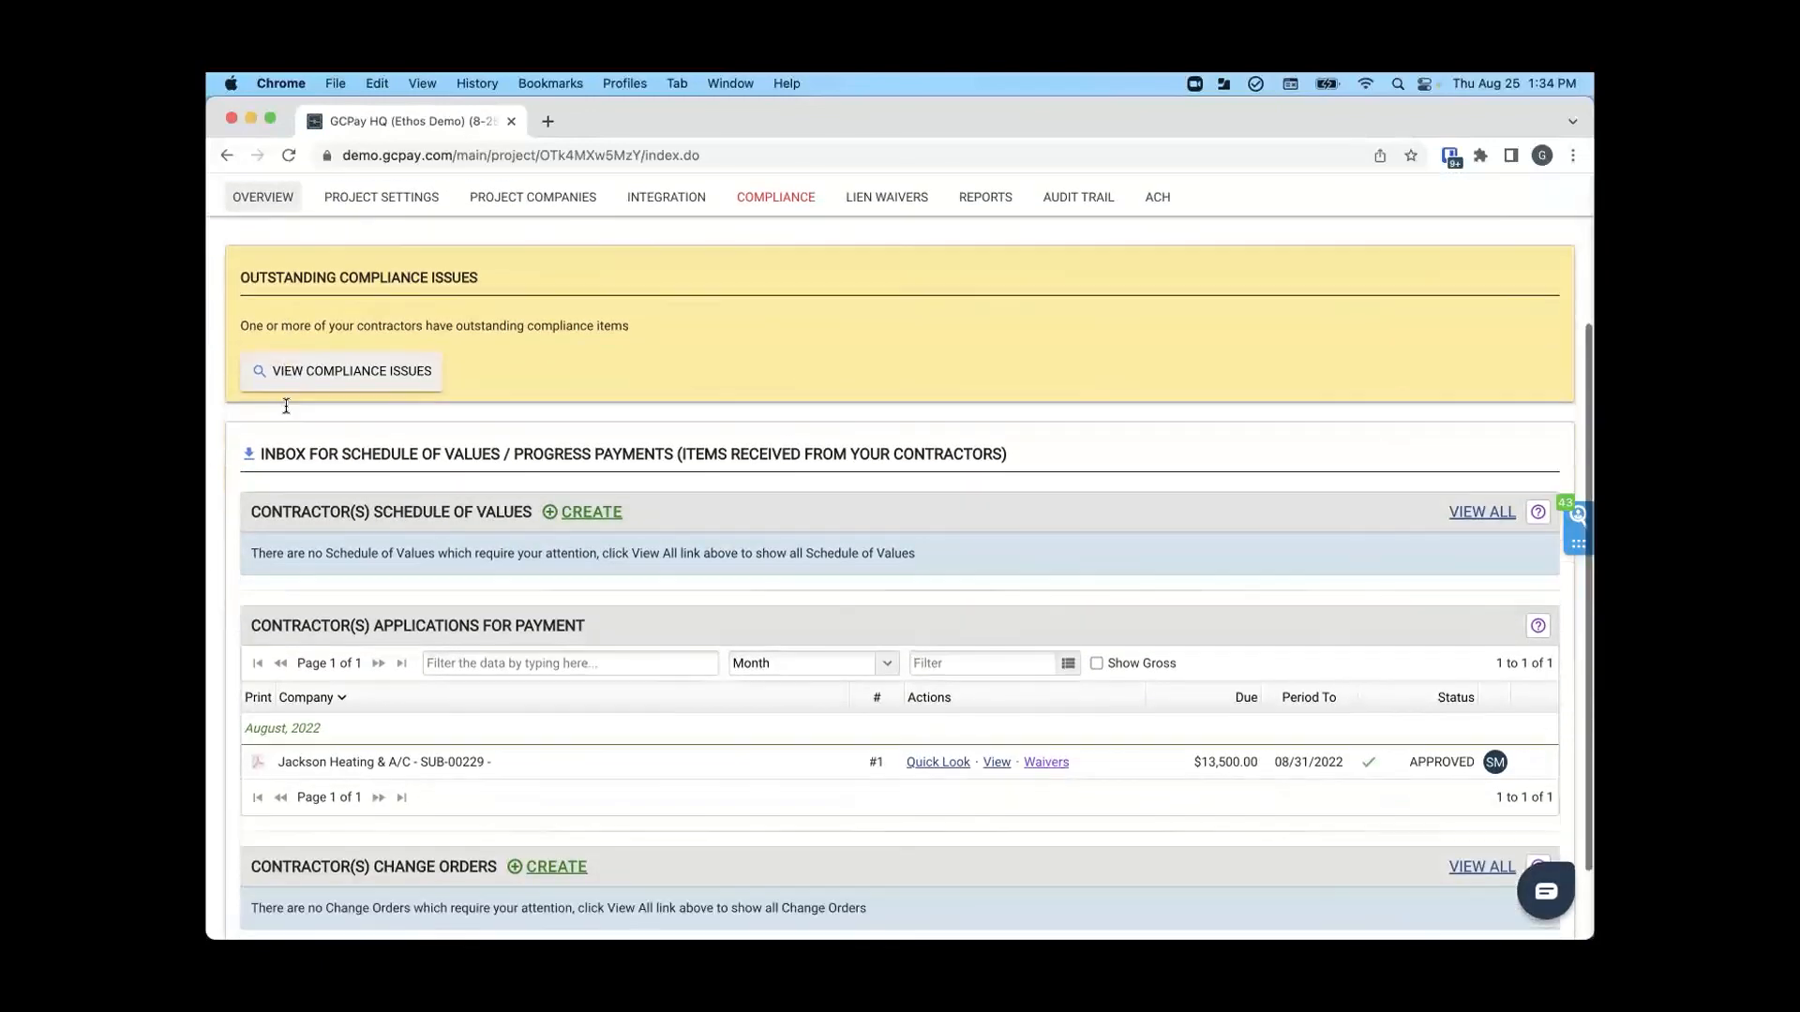
scroll(286, 405, up, 3)
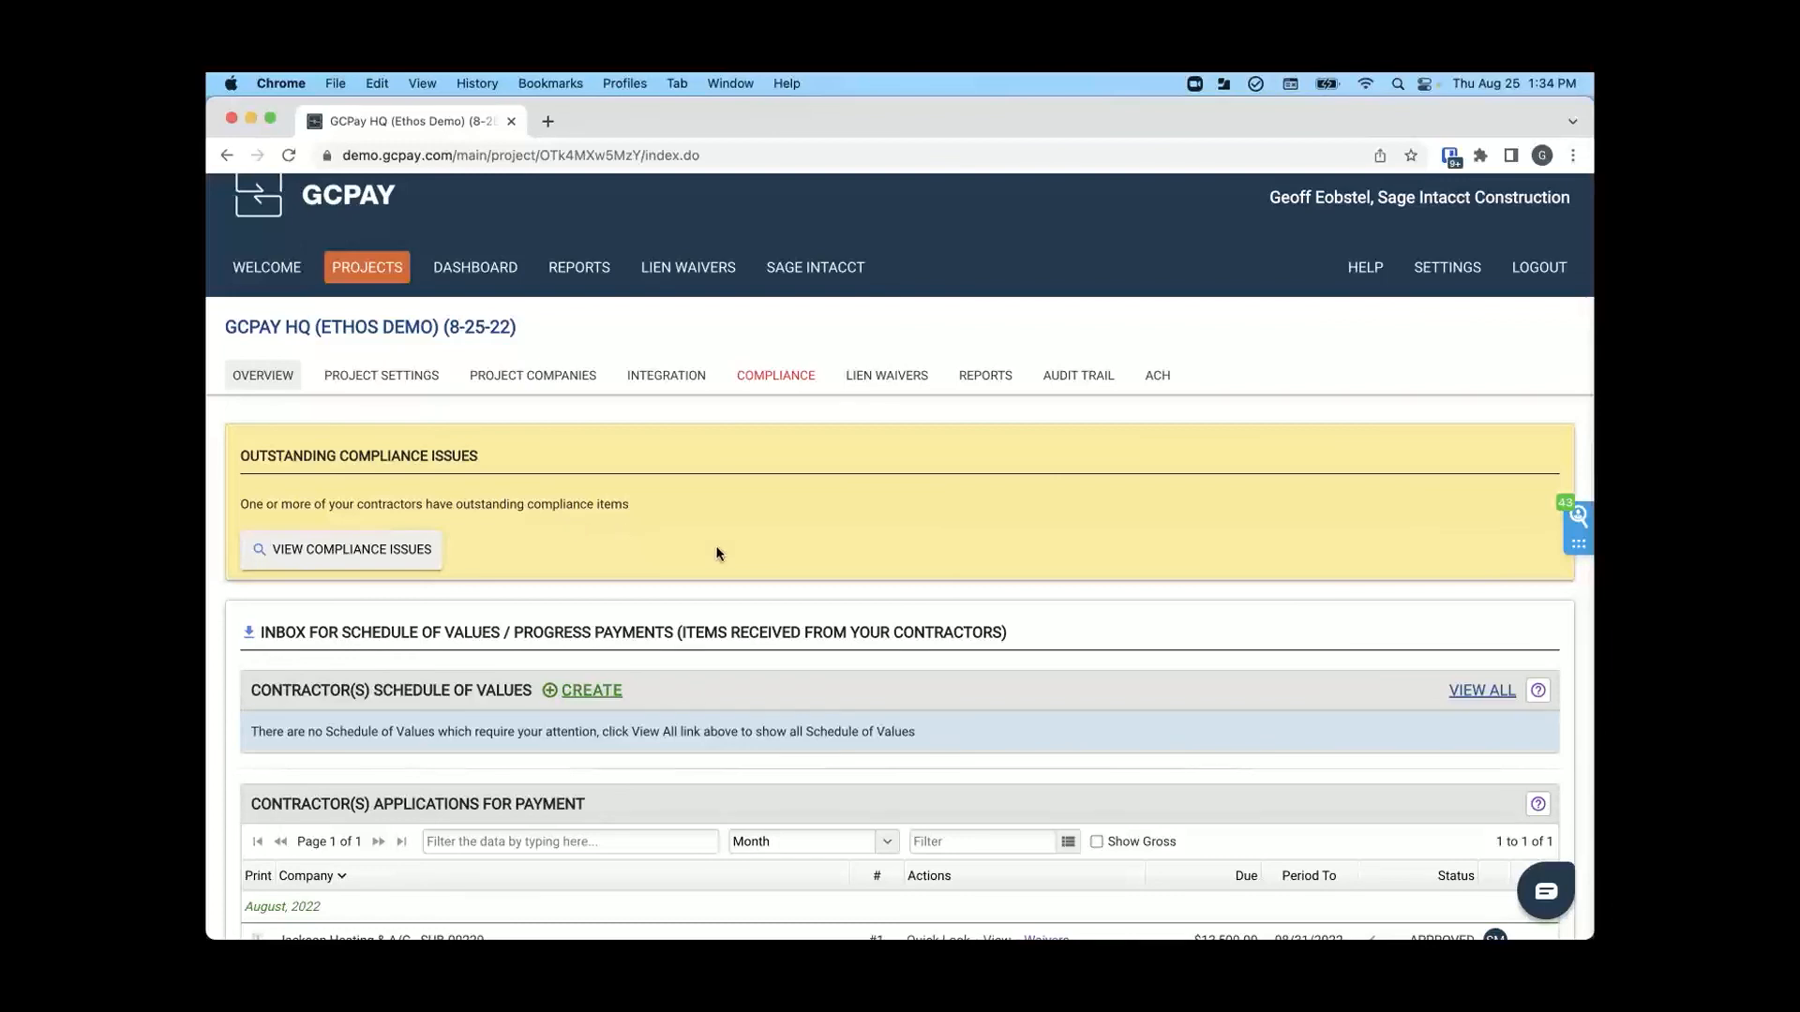
scroll(719, 553, up, 1)
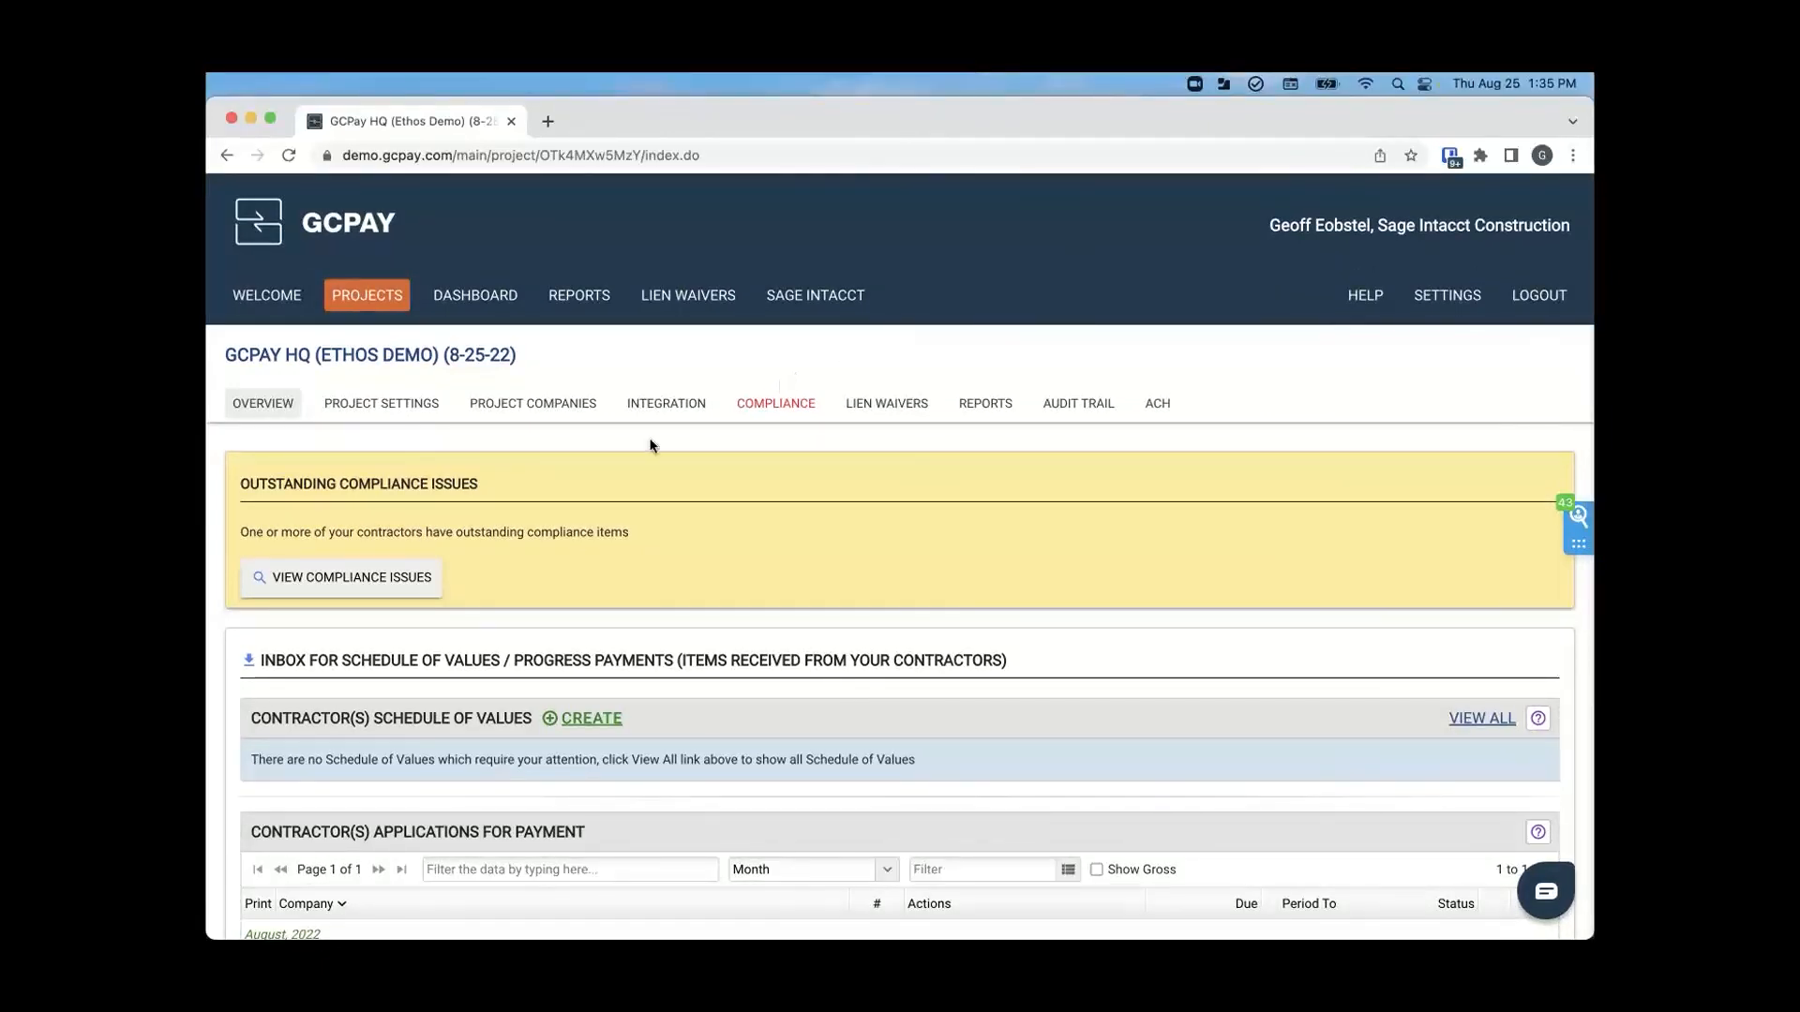
- Switch to the GCPay for Sage Intacct Webinar presentation in PowerPoint and start the slide show at slide 10, "What comes with GCPay?"
mouse_move(207, 939)
click(531, 456)
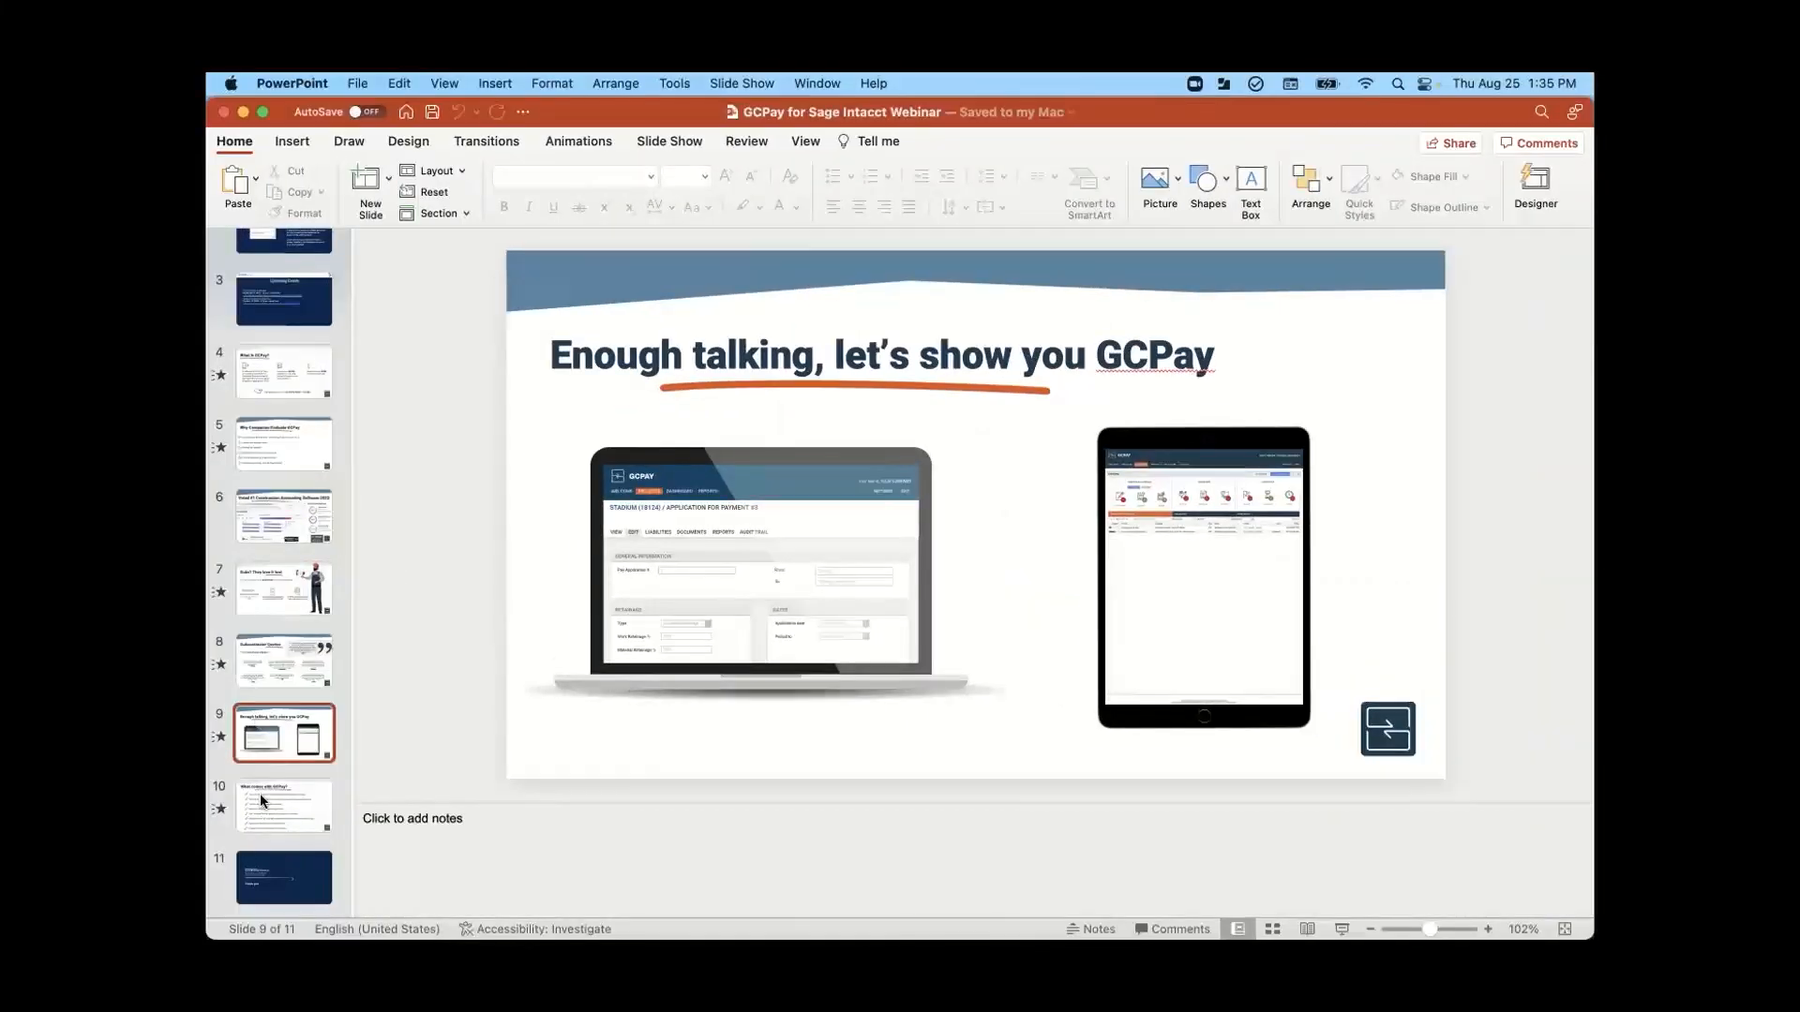
click(263, 795)
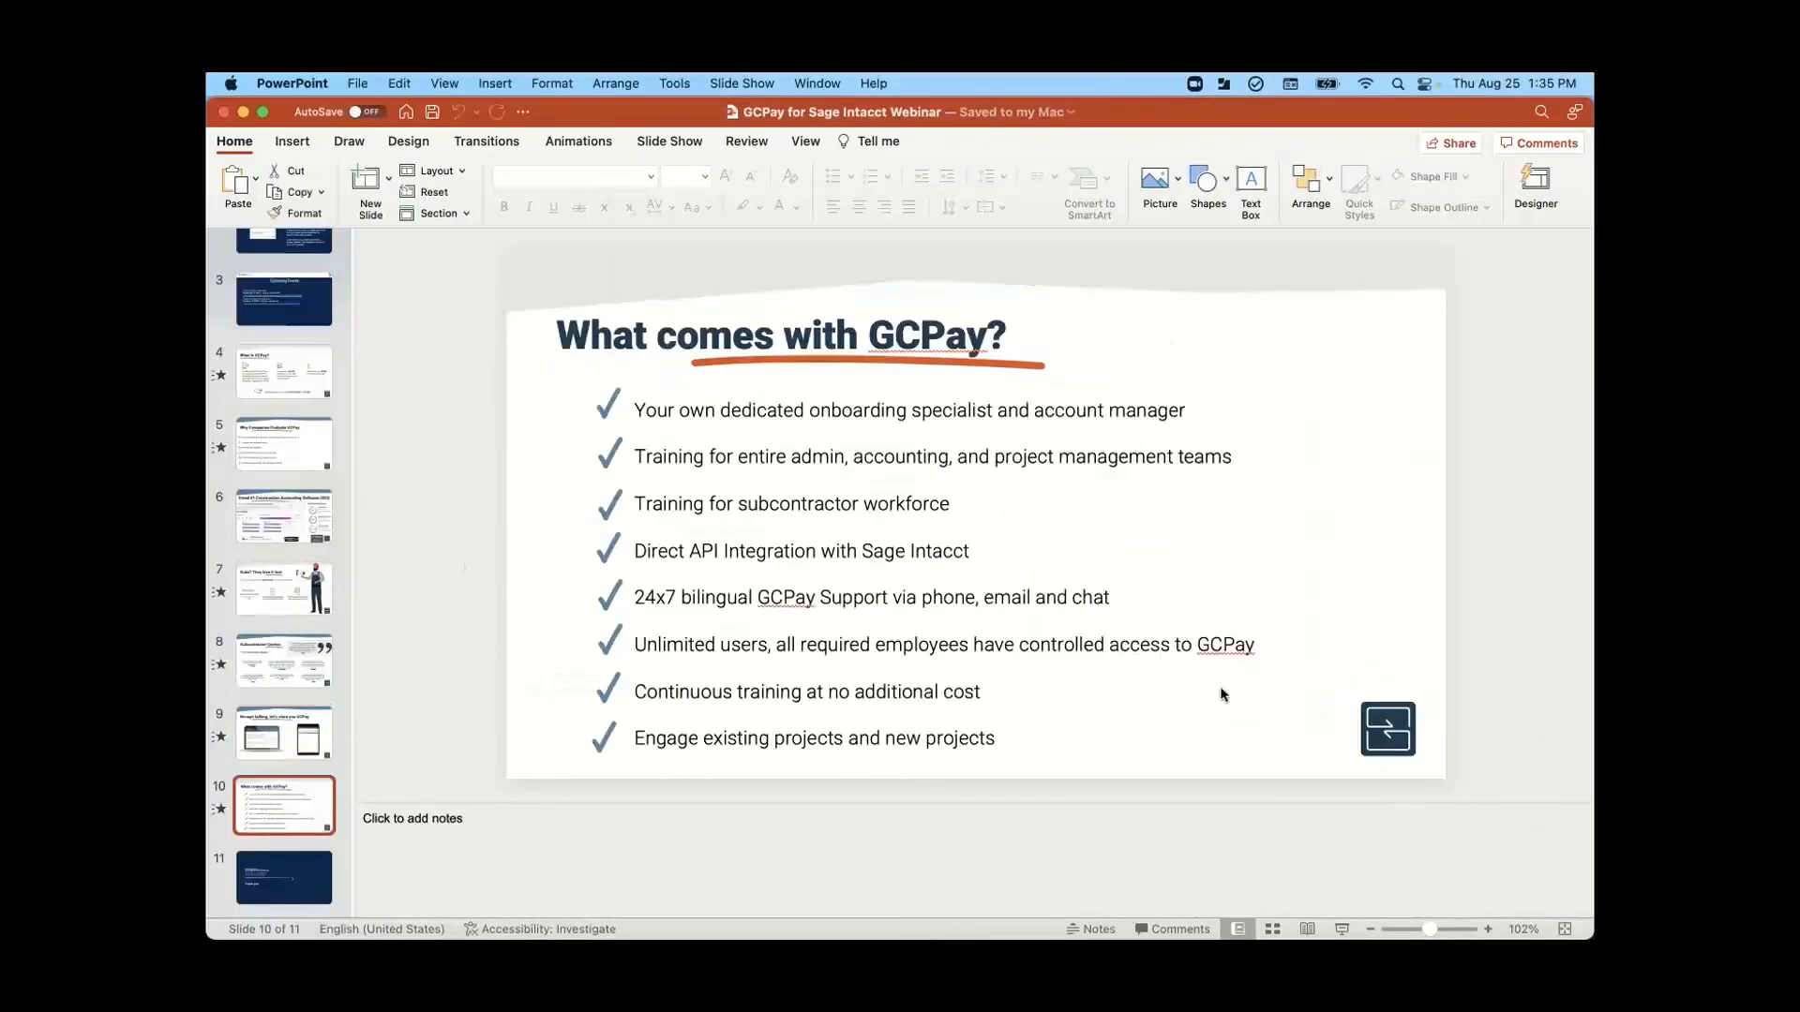
click(1308, 931)
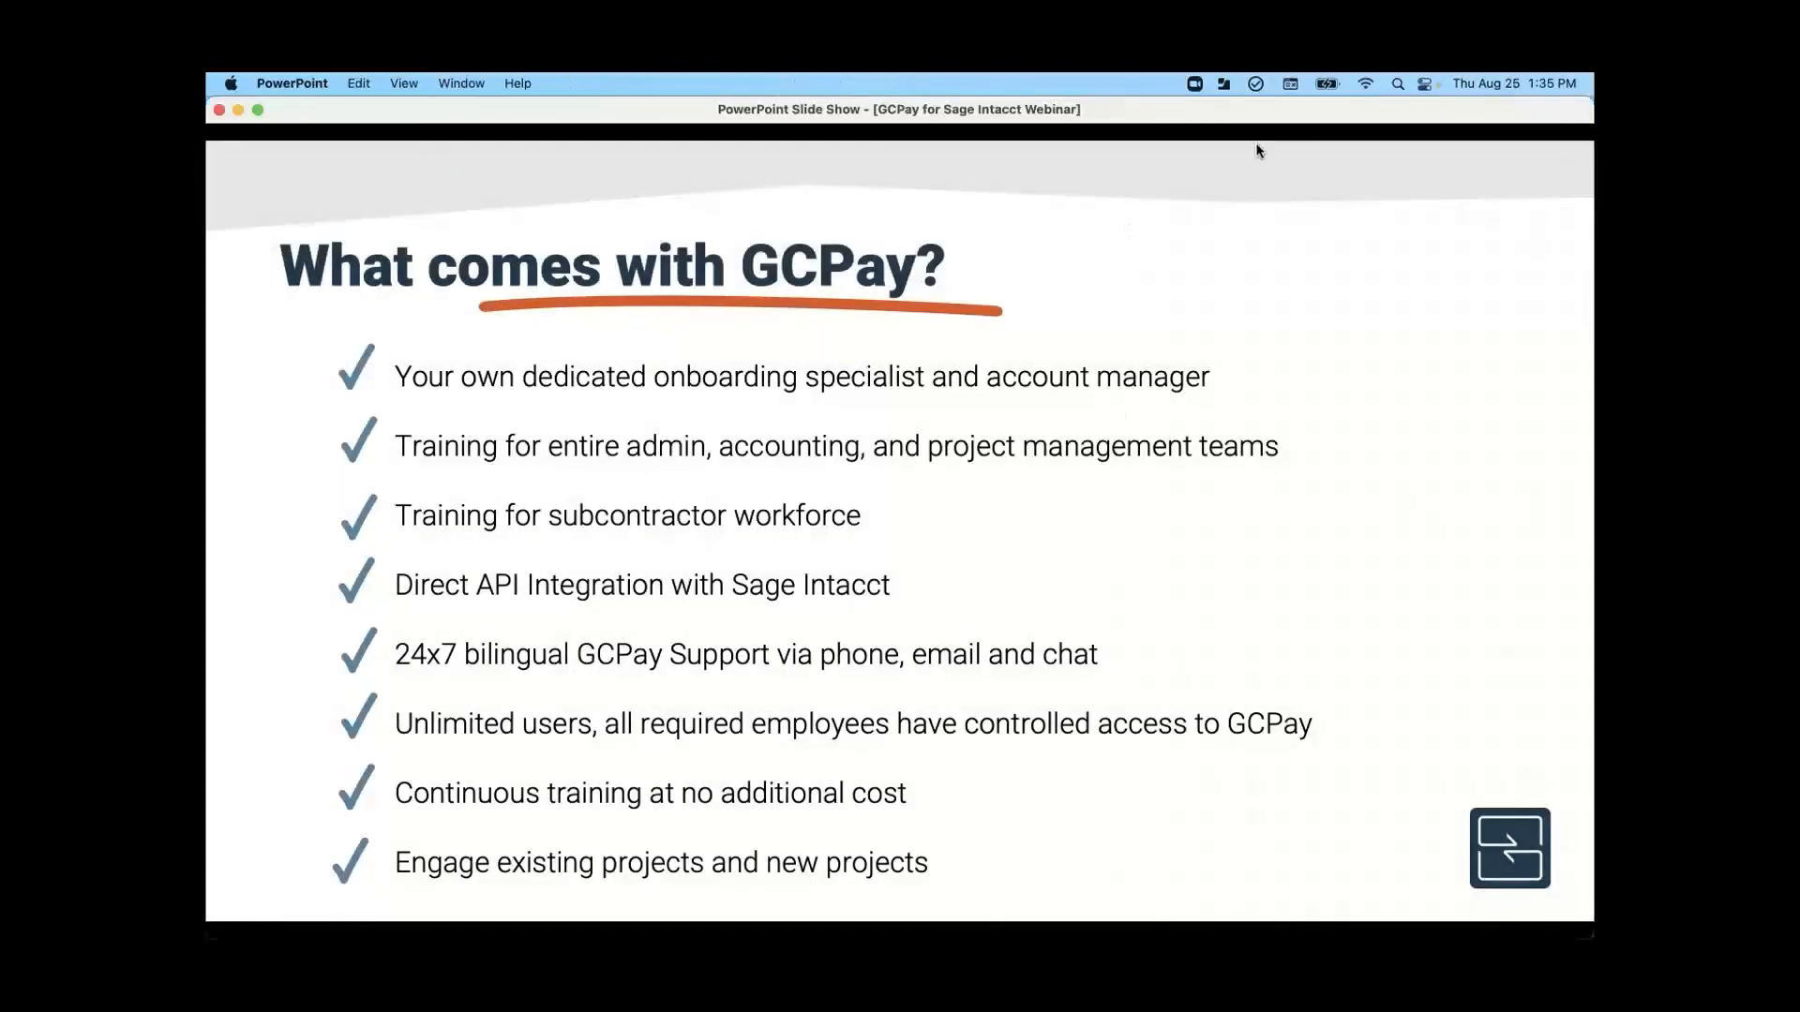